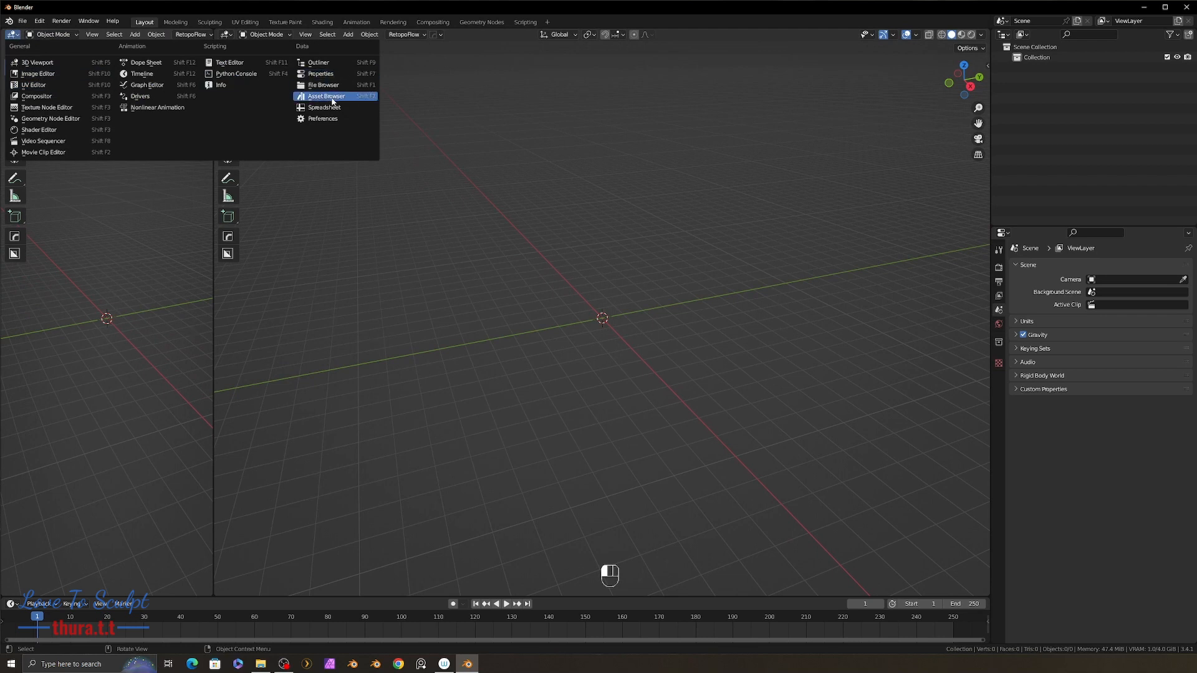
- Open the Asset Browser, choose the Assets Library's Body parts catalog, and place the Female Head Base asset in the scene
click(333, 97)
click(59, 49)
click(62, 98)
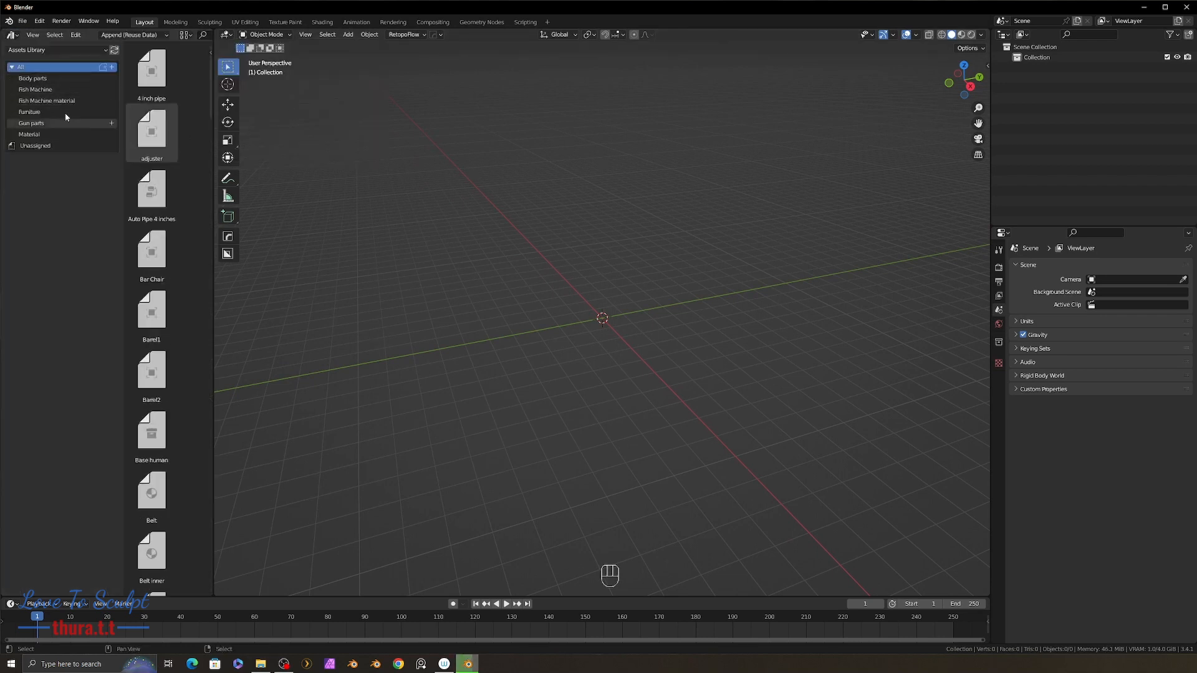
click(32, 78)
drag(151, 253, 561, 315)
middle_drag(561, 315, 671, 372)
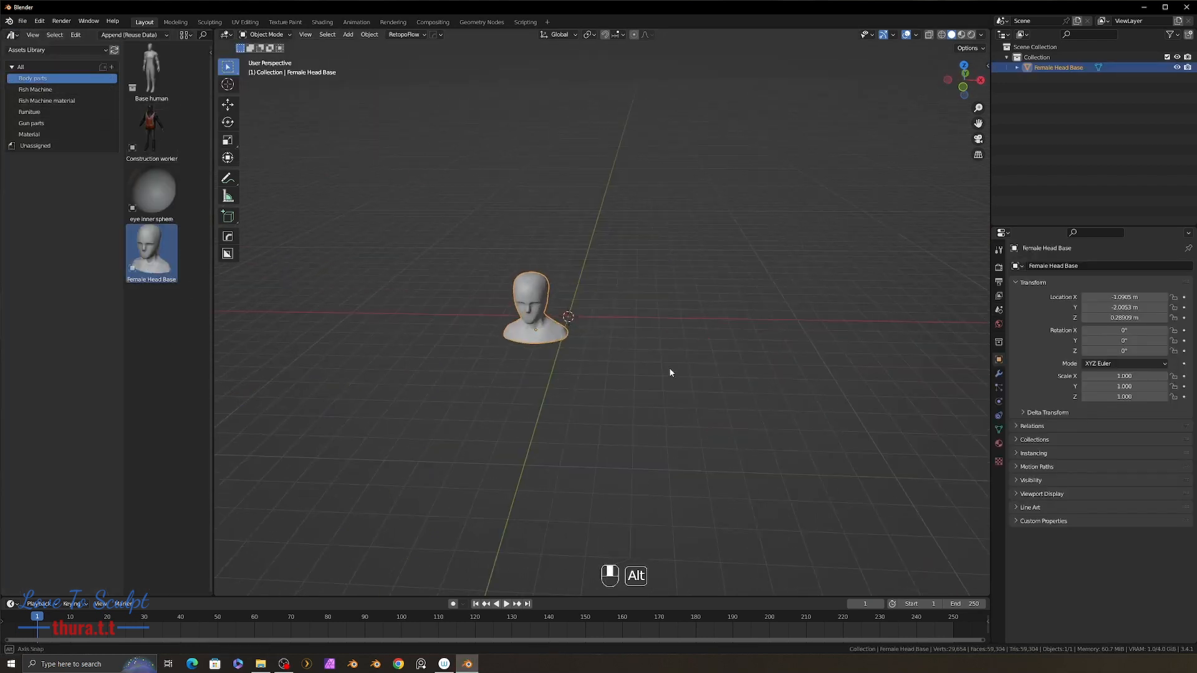
- Clear the Female Head Base's location and rotation so it sits at the world origin
key(alt+g)
key(alt+r)
scroll(686, 321, up, 3)
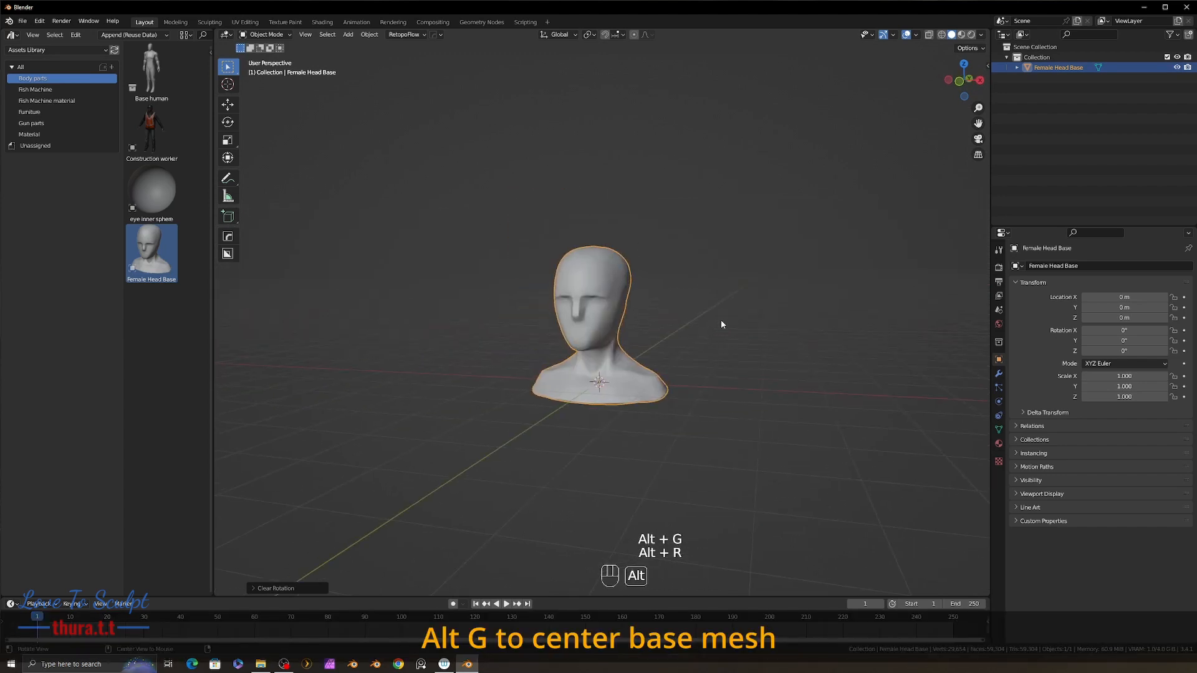
- Switch to the Sculpting workspace and apply Shade Smooth to the Female Head Base
alt+drag(722, 320, 714, 294)
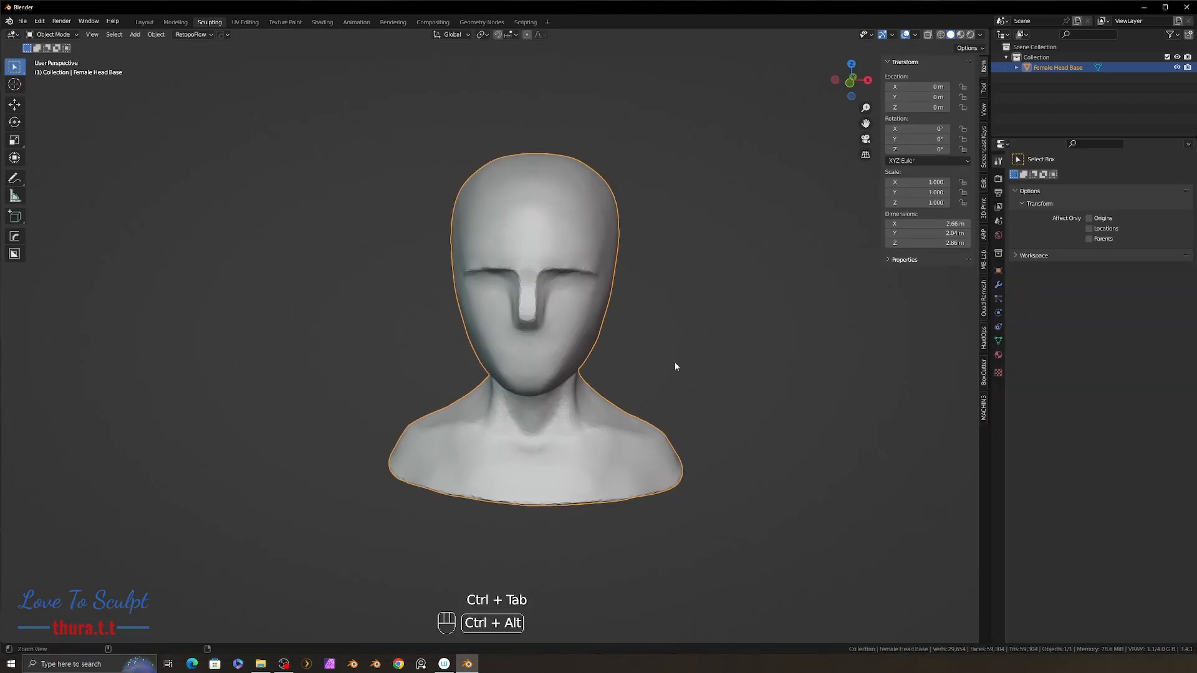
alt+drag(675, 363, 643, 371)
right_click(535, 340)
click(535, 340)
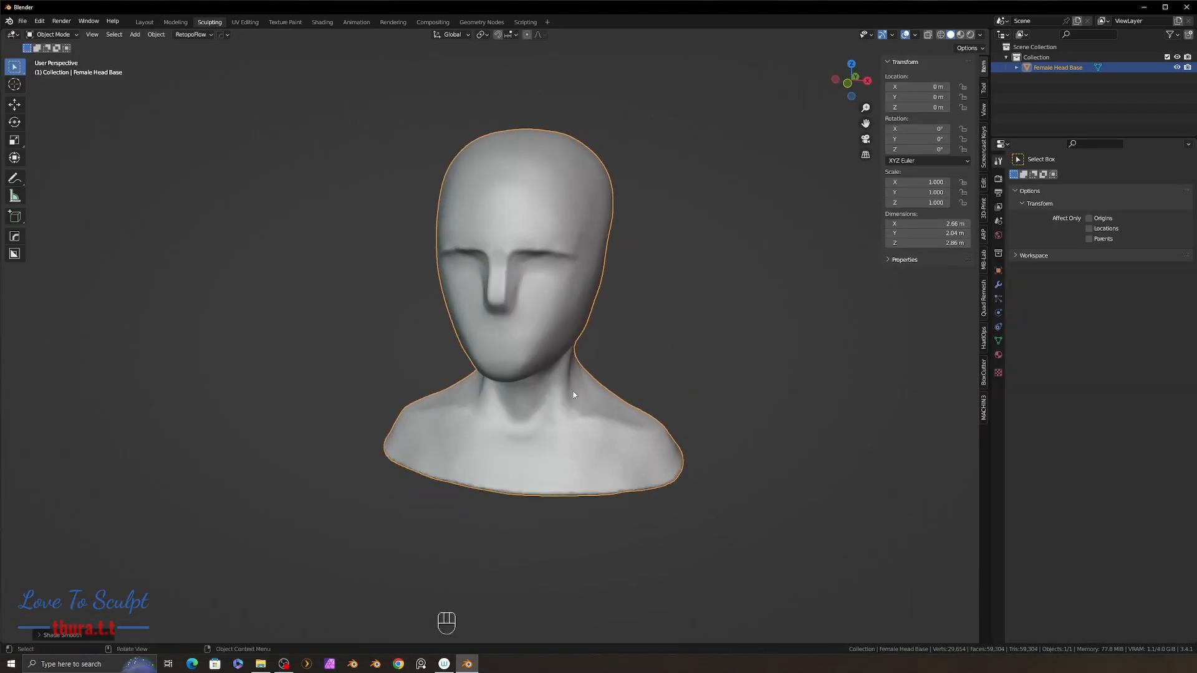
- Duplicate the Female Head Base in place and rename the copy Helmet
key(shift+d)
right_click(590, 376)
double_click(1055, 78)
text(Helmet)
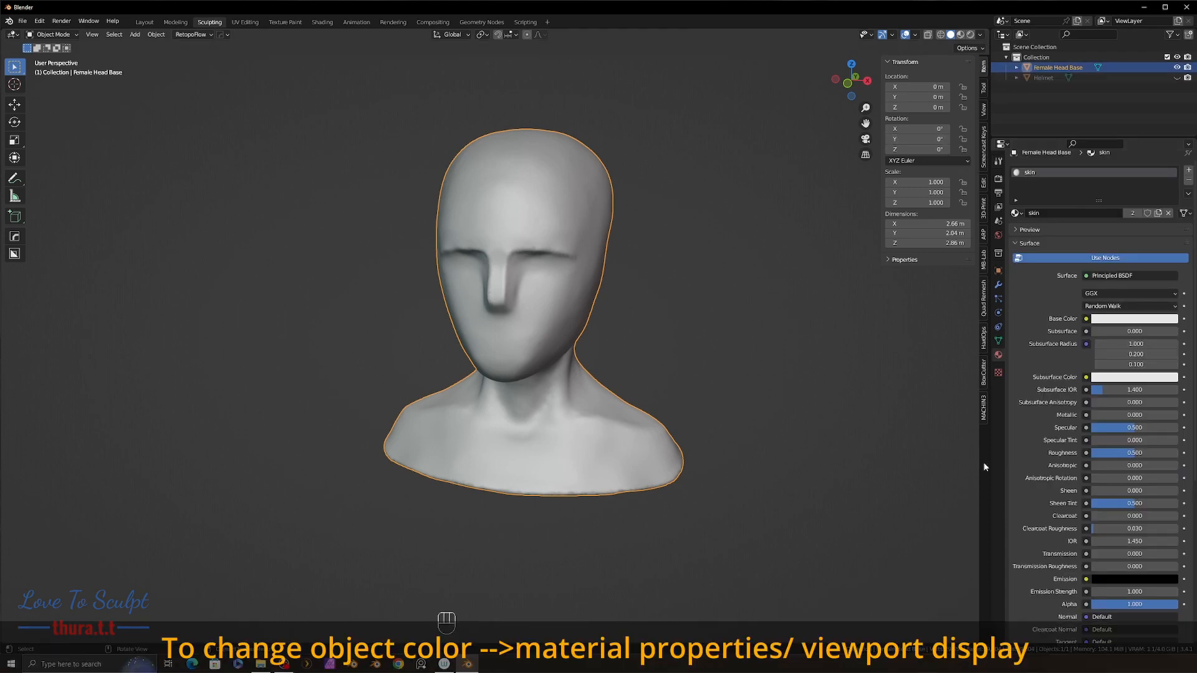
- Set the viewport display color of the Female Head Base's skin material to a light orange skin tone
scroll(1097, 374, down, 10)
click(1130, 597)
click(1121, 497)
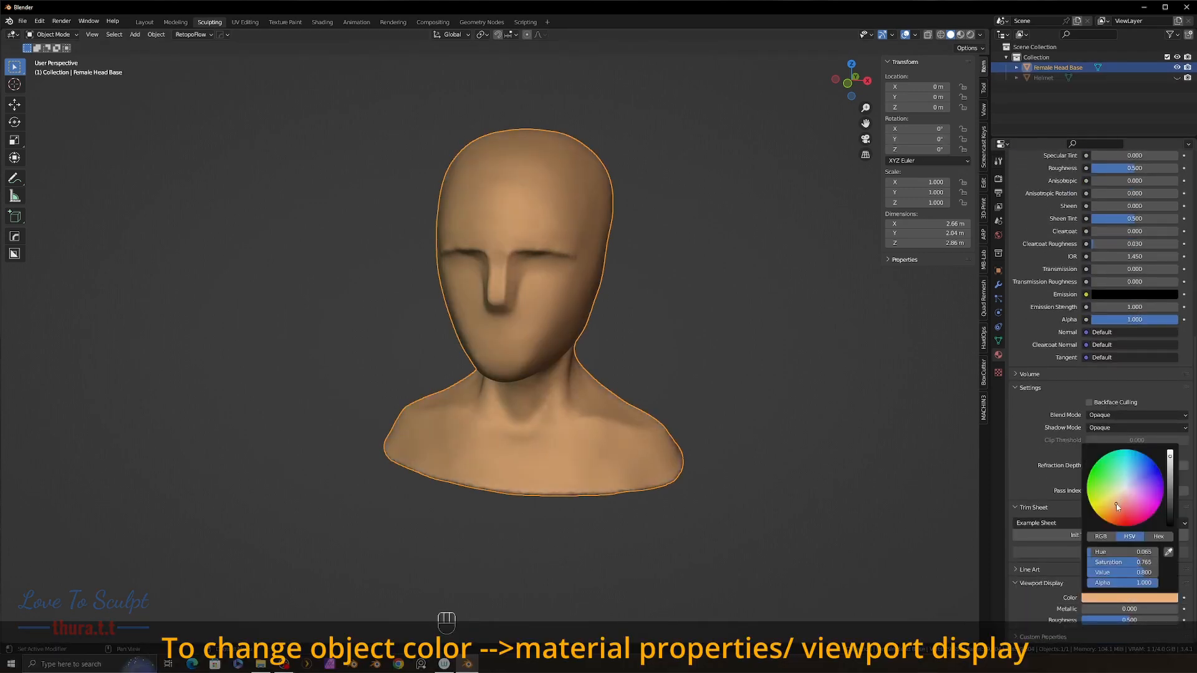
- Unlink the skin material from the Helmet and assign it a new material
click(1098, 77)
scroll(1054, 202, up, 10)
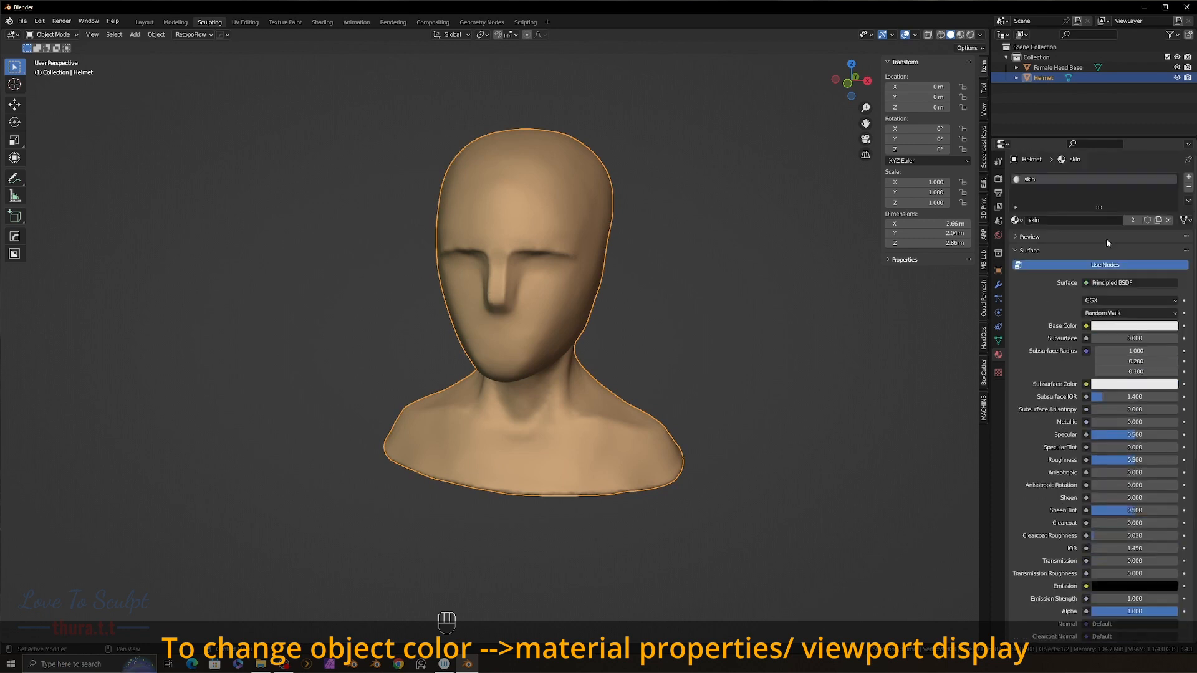
click(1168, 220)
click(1080, 220)
- Enter Sculpt Mode on the Helmet and thicken it with the Inflate mesh filter to about 2.79 × 2.17 × 3 m
middle_drag(724, 300, 683, 288)
click(67, 39)
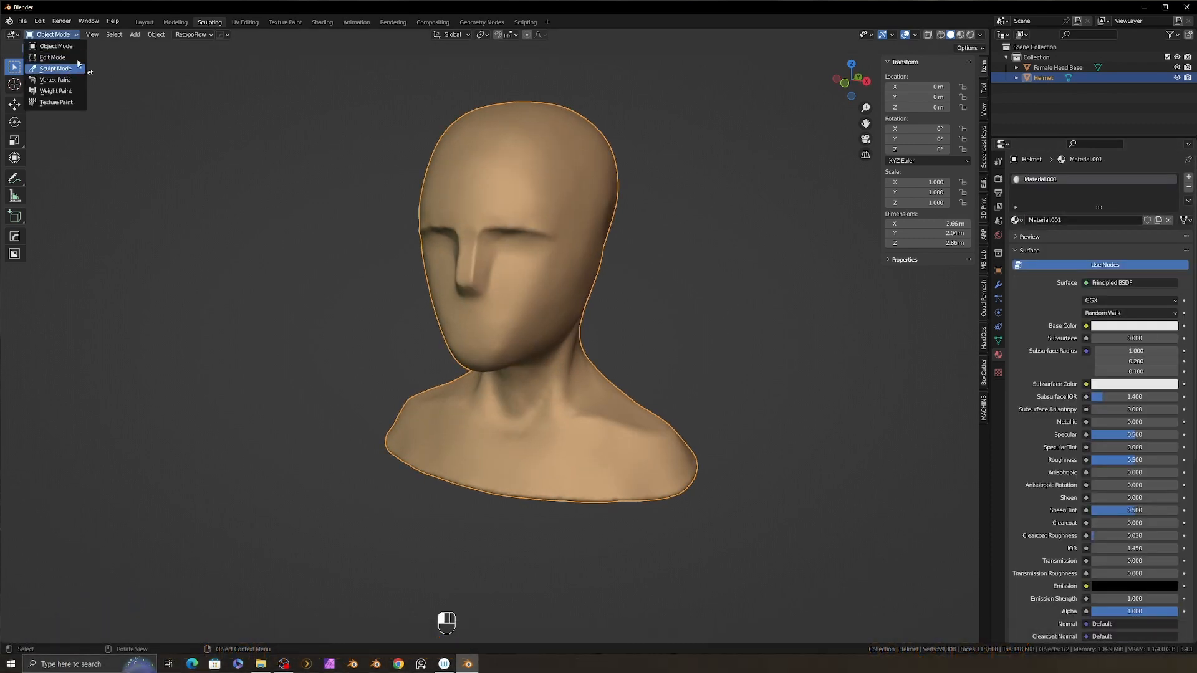
click(76, 67)
alt+right_drag(387, 209, 683, 349)
key(space)
click(545, 539)
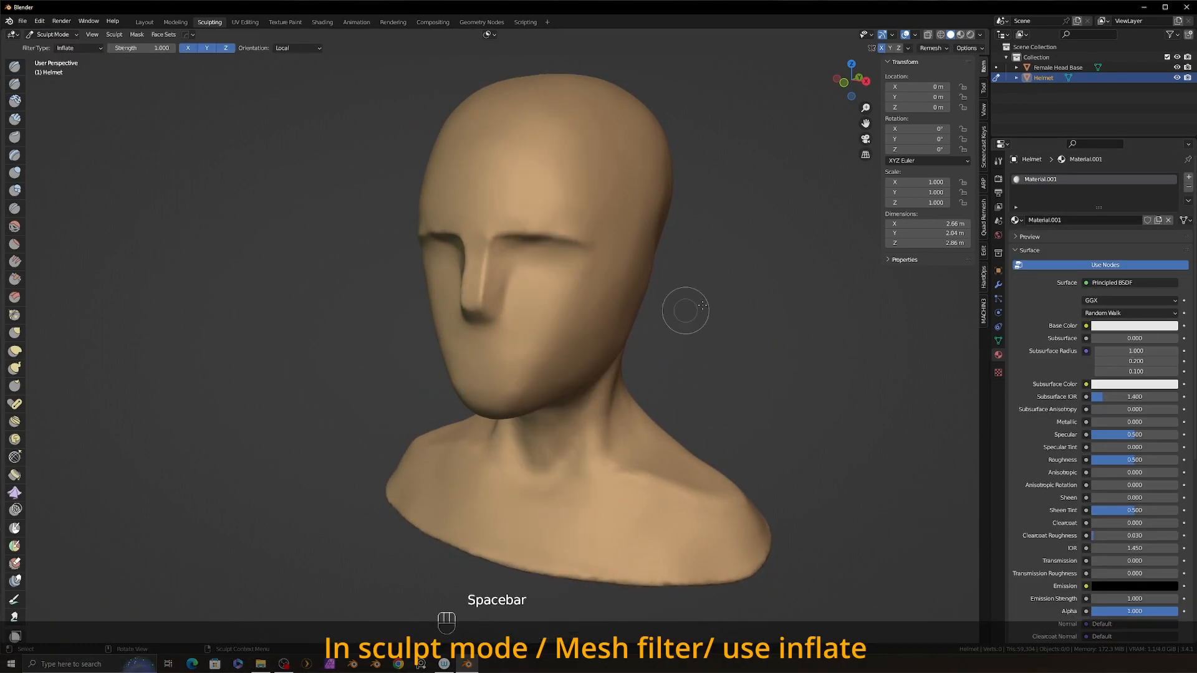
key(alt+z)
alt+middle_drag(745, 315, 632, 308)
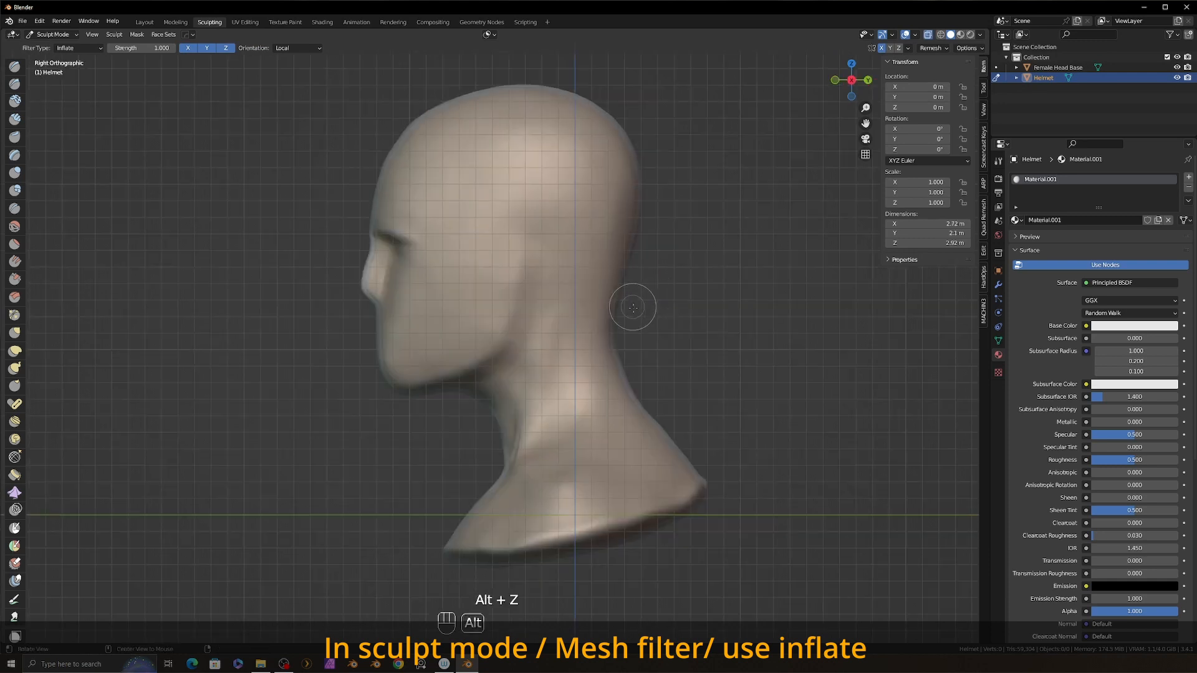
drag(701, 303, 710, 299)
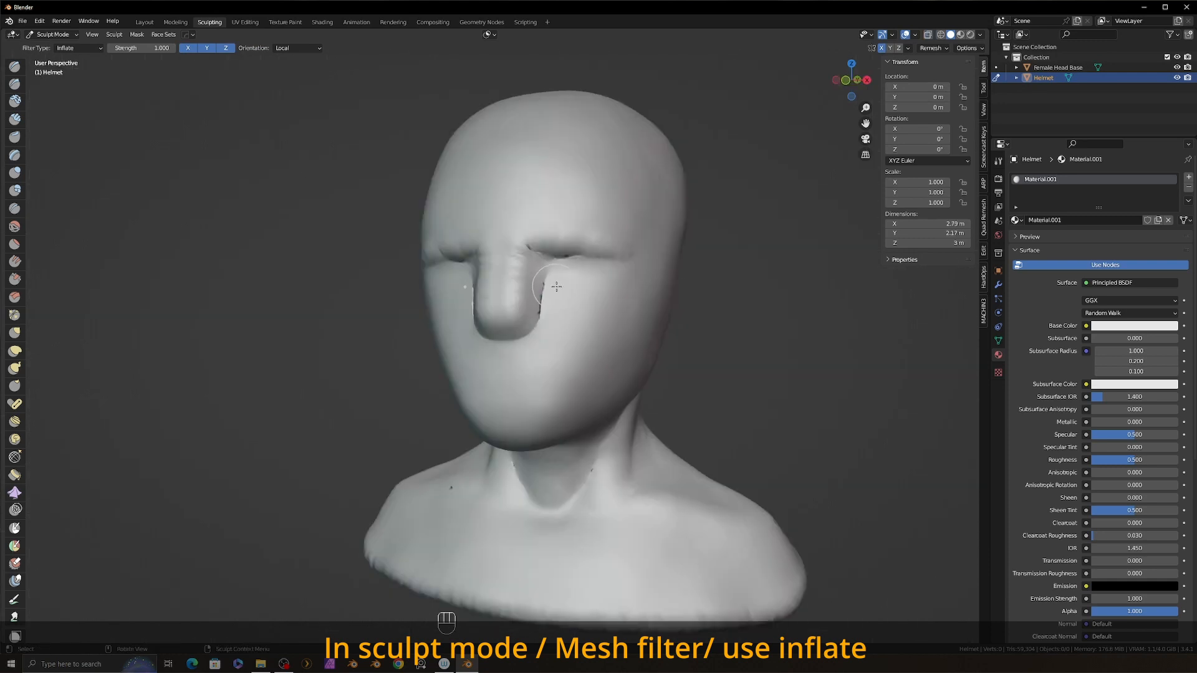
- Smooth the folds around the Helmet's nose and eyes and enable Dyntopo with Relative Detail
key(c)
key(f)
click(562, 284)
shift+drag(549, 311, 592, 252)
click(897, 48)
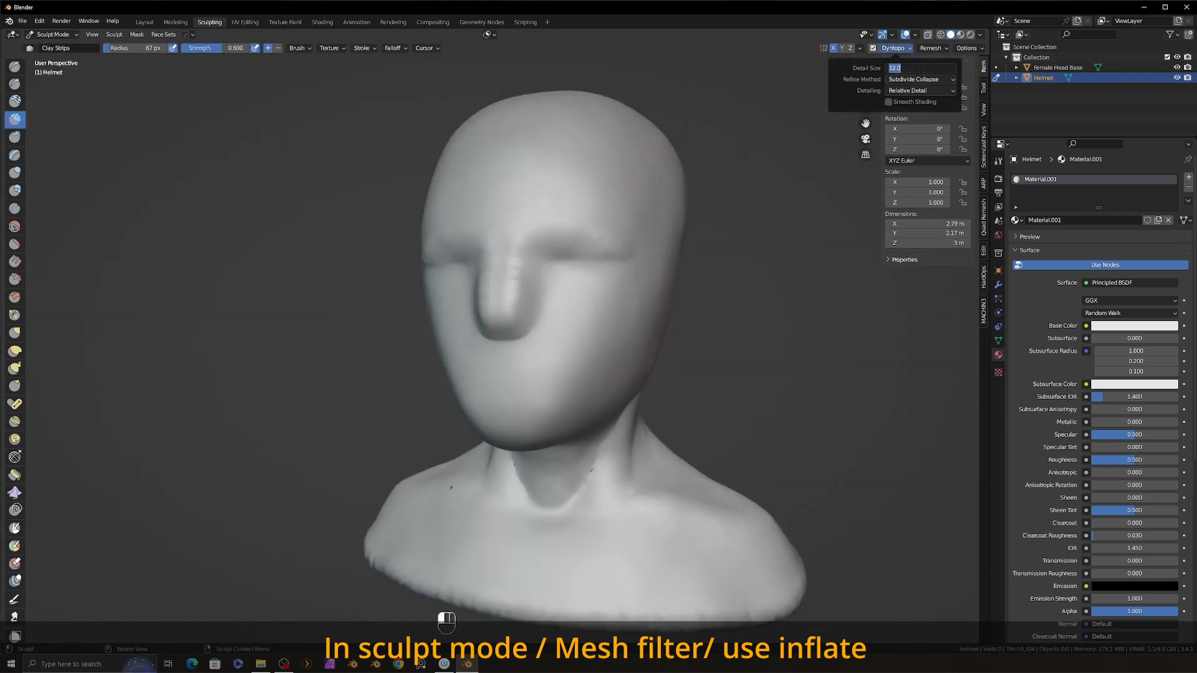
click(897, 48)
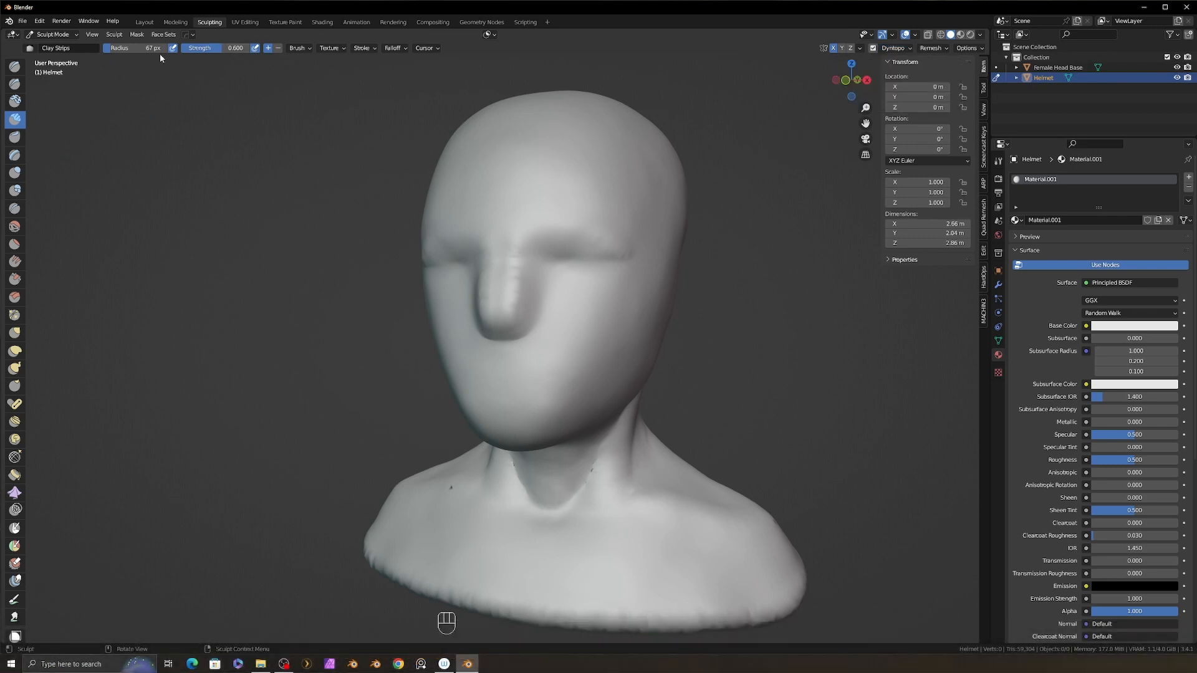
- Smooth the nose and eye sockets and start filling them with a 37 px Clay Strips brush at 0.400 strength
click(15, 209)
middle_drag(679, 312, 719, 313)
key(2)
key(f)
click(564, 255)
shift+drag(564, 257, 566, 252)
shift+drag(566, 252, 549, 312)
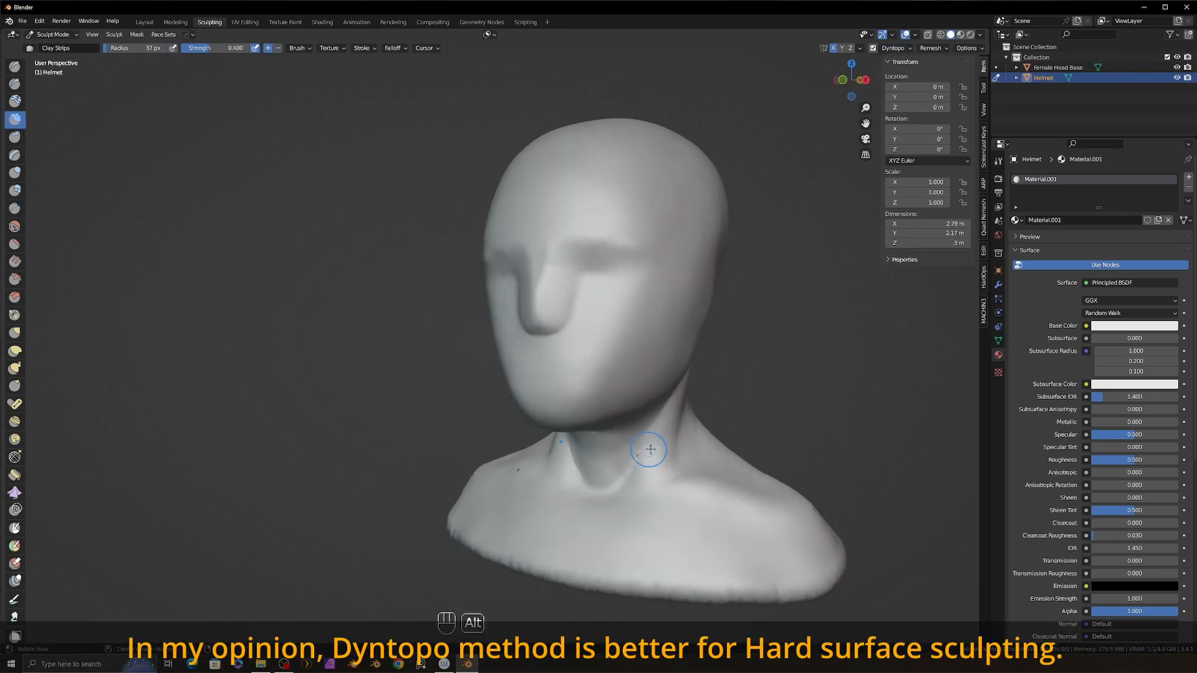
mouse_move(650, 448)
ctrl+alt+middle_down()
mouse_move(631, 331)
mouse_move(783, 264)
mouse_move(640, 278)
ctrl+alt+middle_up()
drag(567, 246, 574, 304)
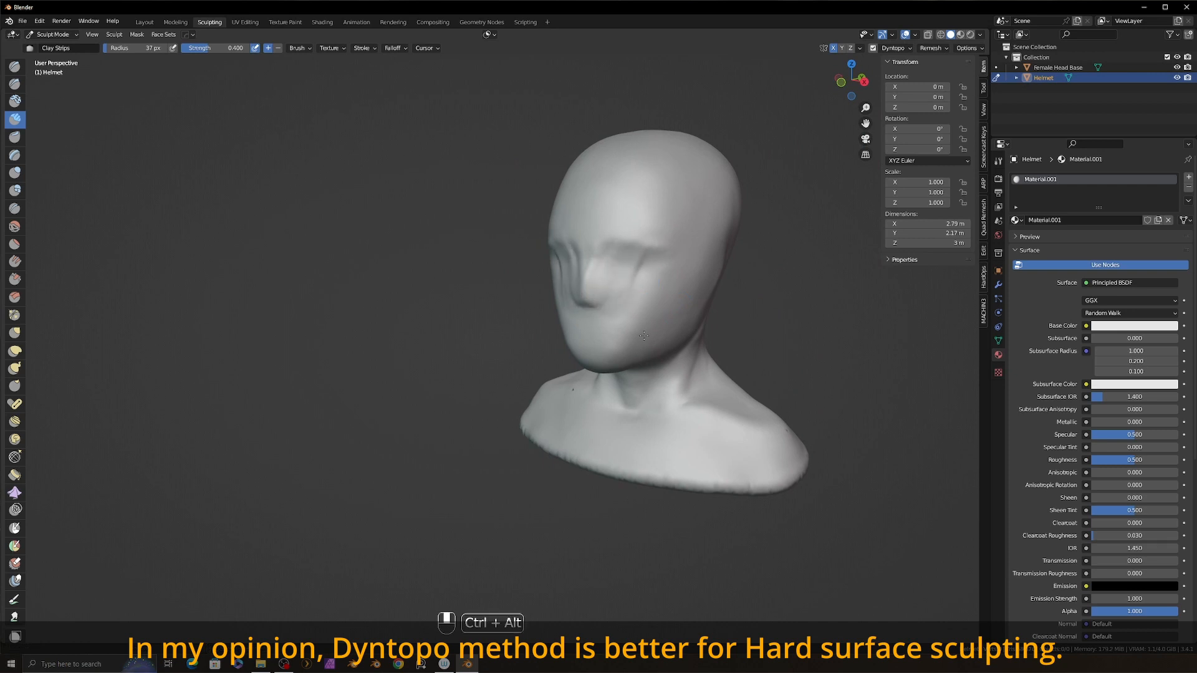
- Build up and smooth the middle of the face with Clay Strips to blend the nose into the mask surface
ctrl+alt+middle_drag(577, 293, 629, 293)
shift+drag(583, 274, 581, 296)
ctrl+alt+middle_drag(581, 297, 592, 268)
drag(588, 264, 581, 297)
drag(581, 297, 570, 305)
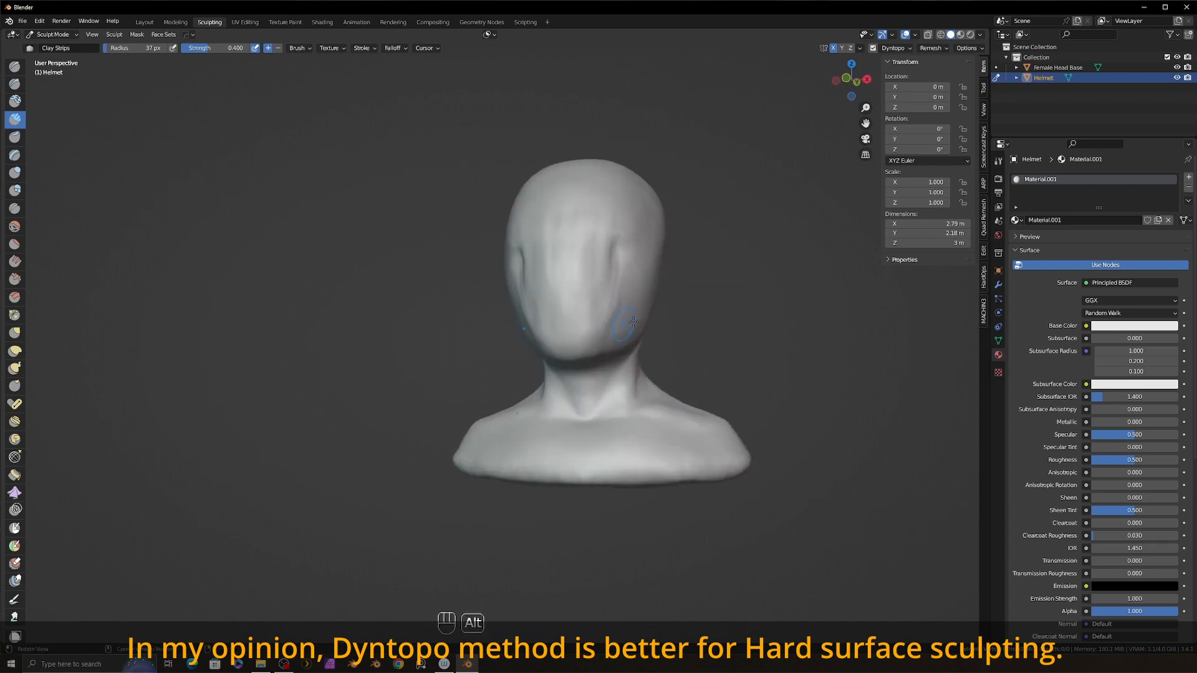
alt+middle_drag(619, 326, 581, 326)
- Draw raised diagonal brow ridges and lines toward the chin with a 33 px inverted Crease brush
key(3)
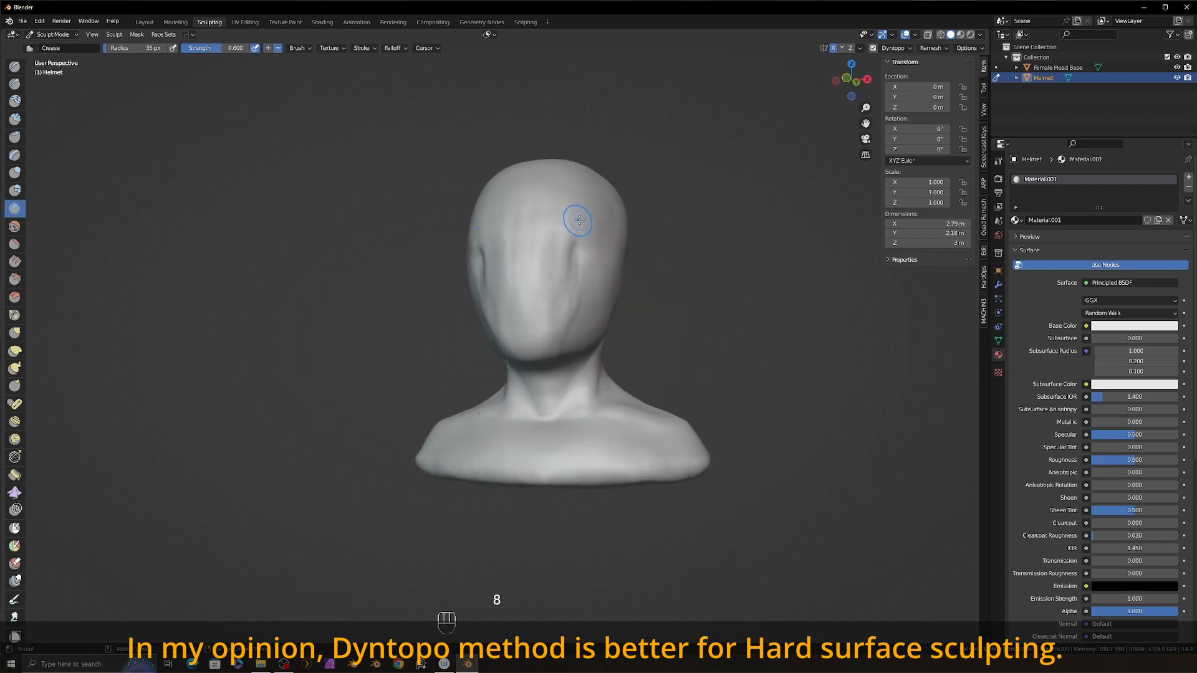
key(f)
key(f)
click(570, 234)
ctrl+drag(585, 204, 552, 235)
ctrl+drag(538, 350, 539, 355)
middle_drag(538, 356, 545, 321)
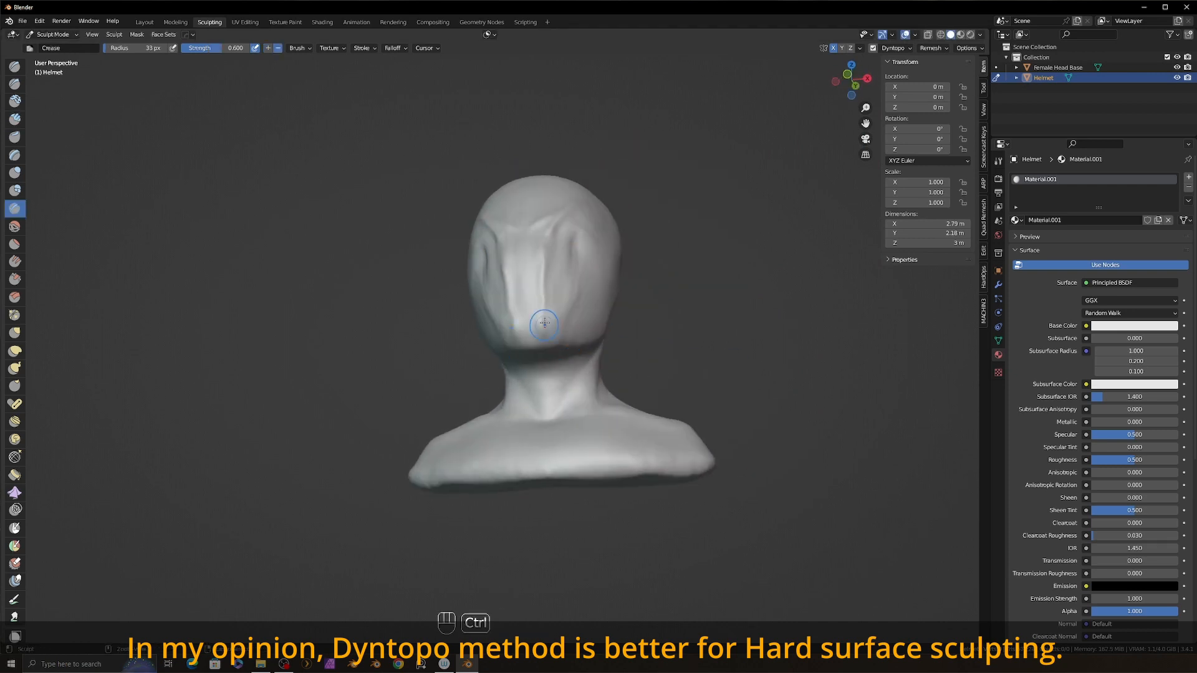
middle_drag(563, 382, 551, 349)
ctrl+drag(551, 262, 572, 203)
mouse_move(614, 234)
middle_down()
mouse_move(582, 241)
mouse_move(555, 274)
middle_up()
ctrl+drag(504, 272, 538, 228)
middle_drag(538, 228, 531, 263)
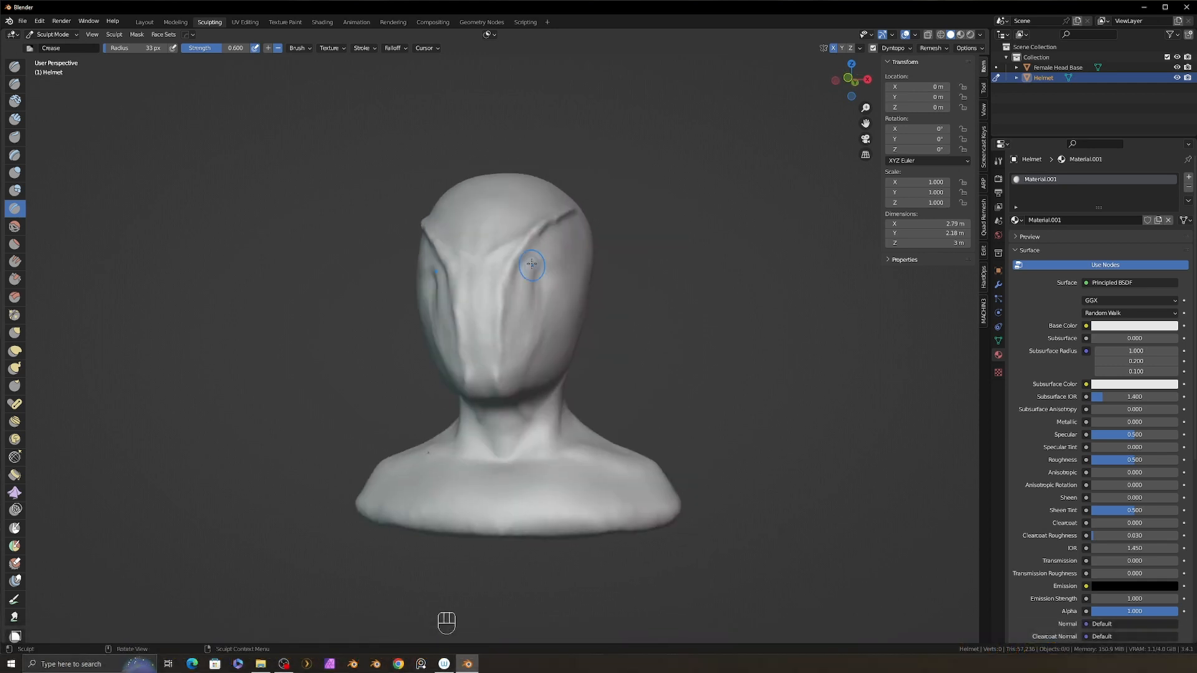
- Outline the cheek panels and nose edges with raised Crease ridges and fill the cheeks with Clay Strips
ctrl+drag(563, 238, 581, 279)
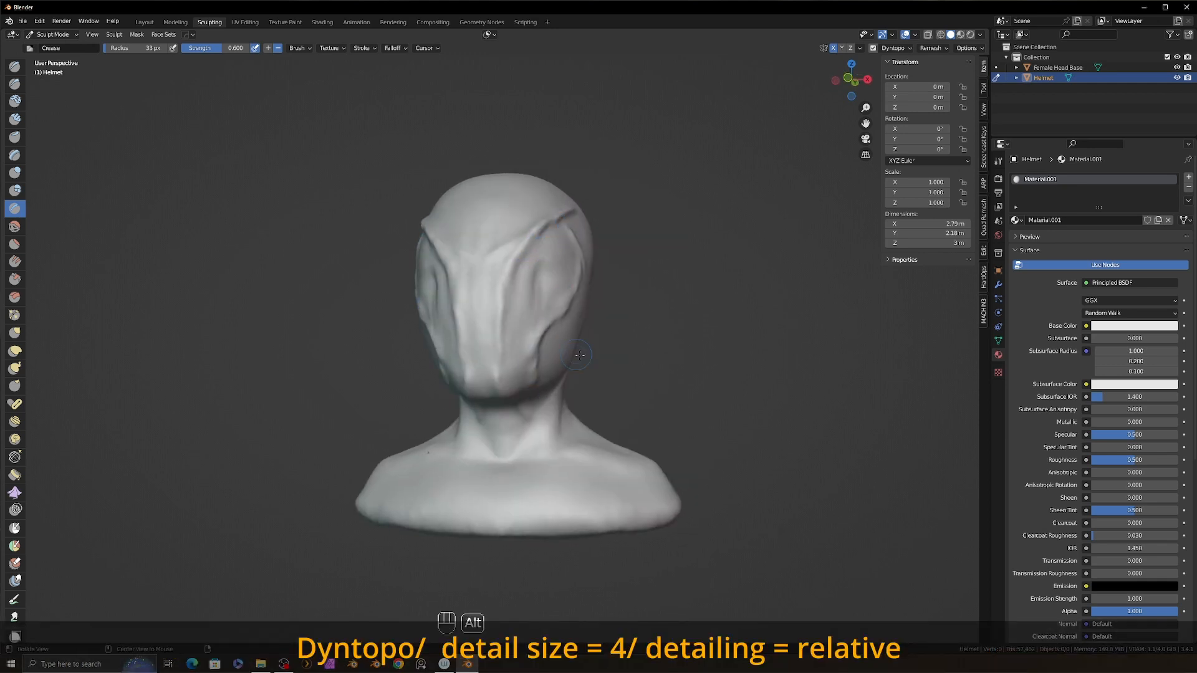
middle_drag(579, 355, 499, 352)
ctrl+drag(499, 352, 510, 259)
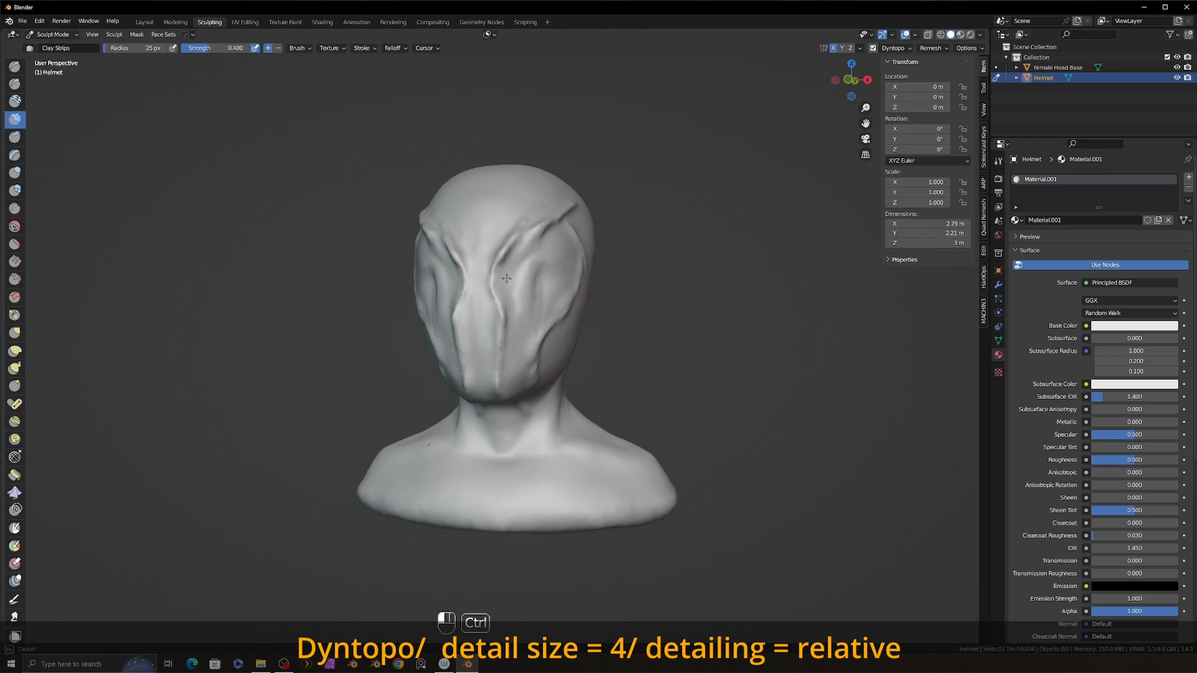
drag(564, 281, 528, 329)
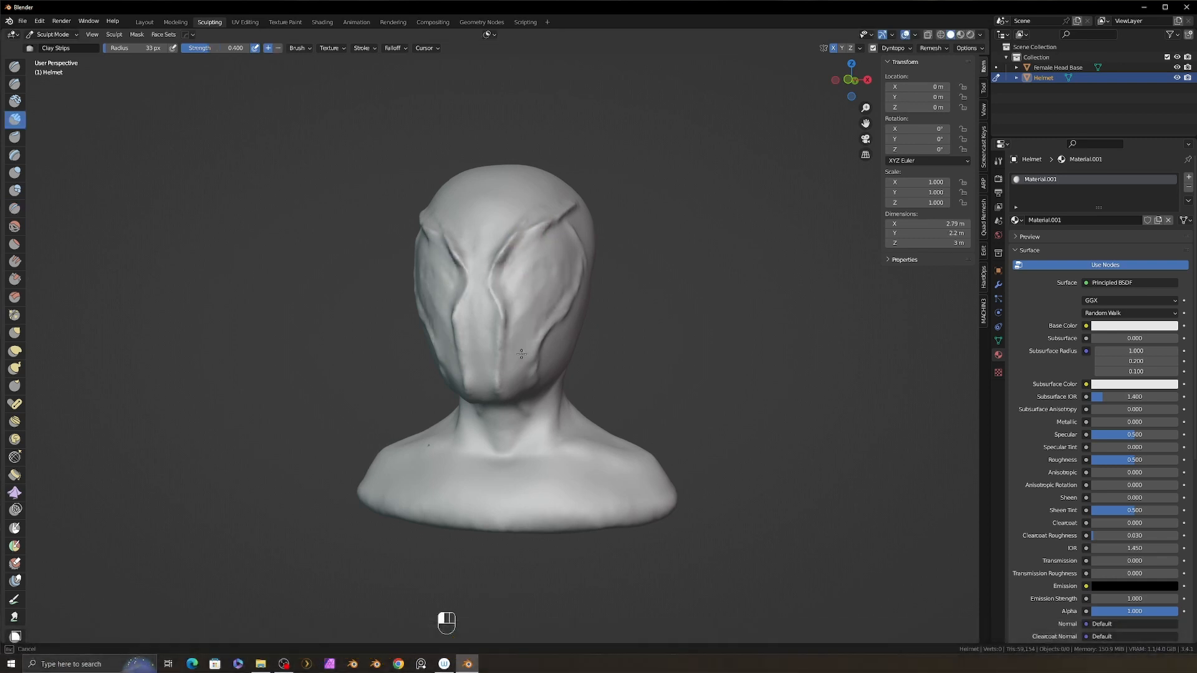
- Raise a center ridge from the crown down the nose with a 31 px Crease brush and build up the mouth with Clay Strips
middle_drag(534, 256, 536, 270)
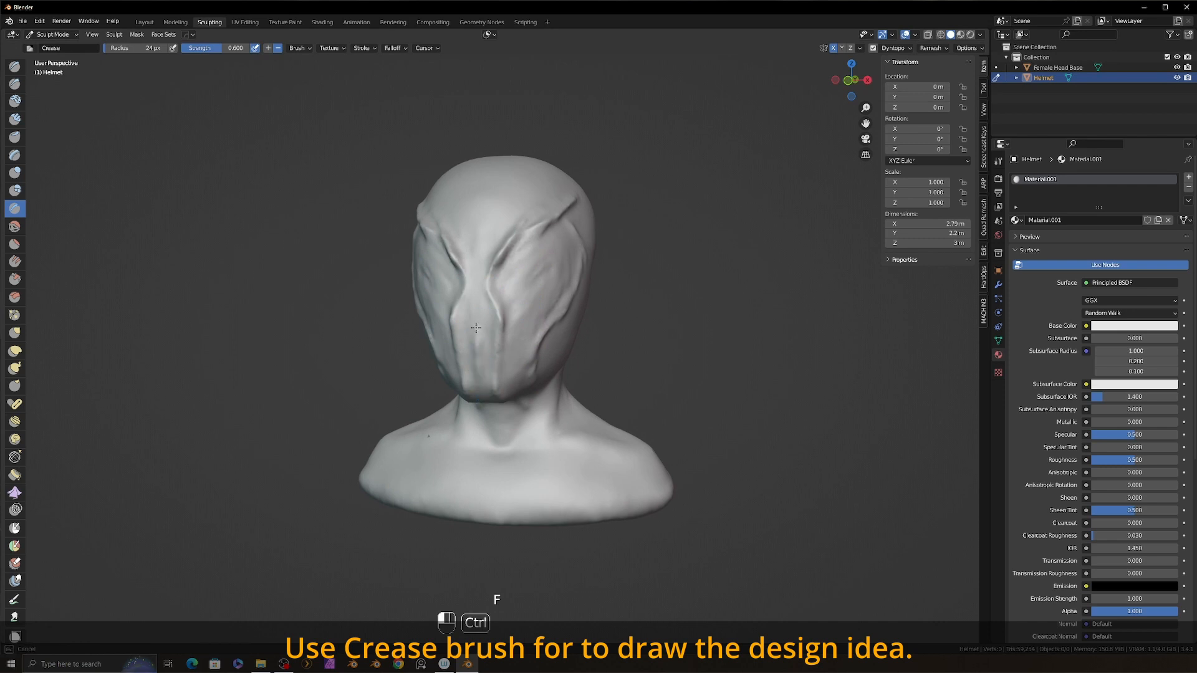
middle_drag(502, 194, 493, 224)
ctrl+drag(491, 202, 481, 238)
key(f)
middle_drag(482, 284, 491, 240)
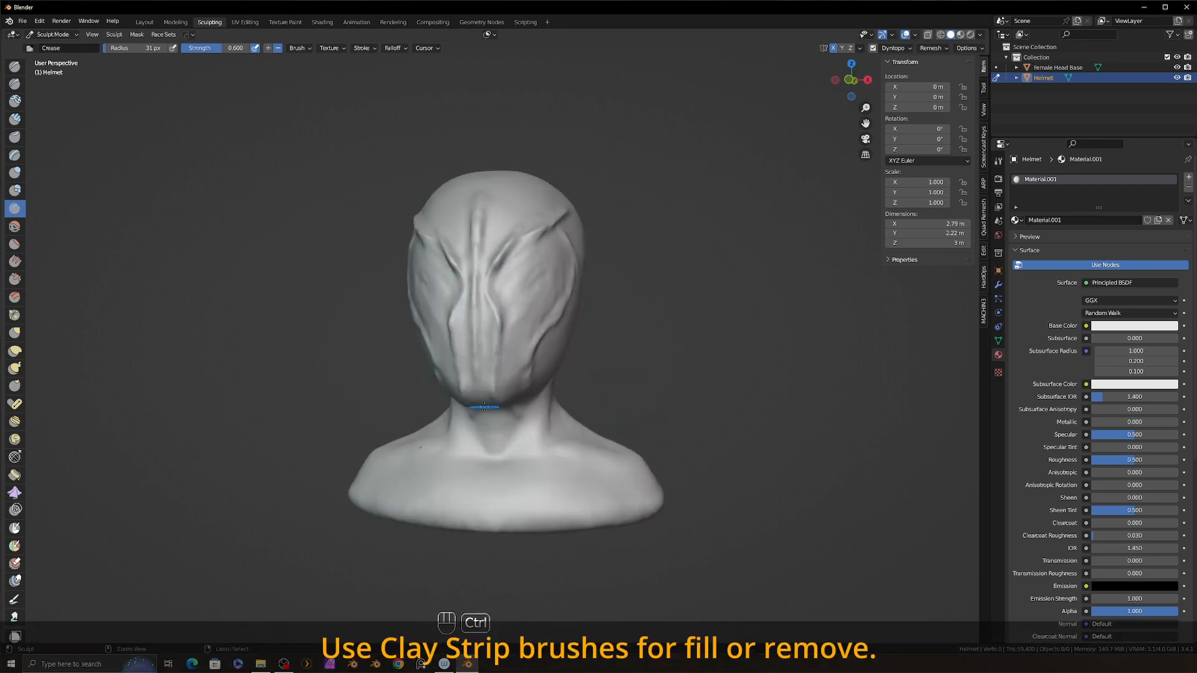
ctrl+drag(477, 272, 477, 299)
middle_drag(480, 216, 450, 243)
ctrl+drag(488, 196, 479, 224)
middle_drag(479, 250, 523, 194)
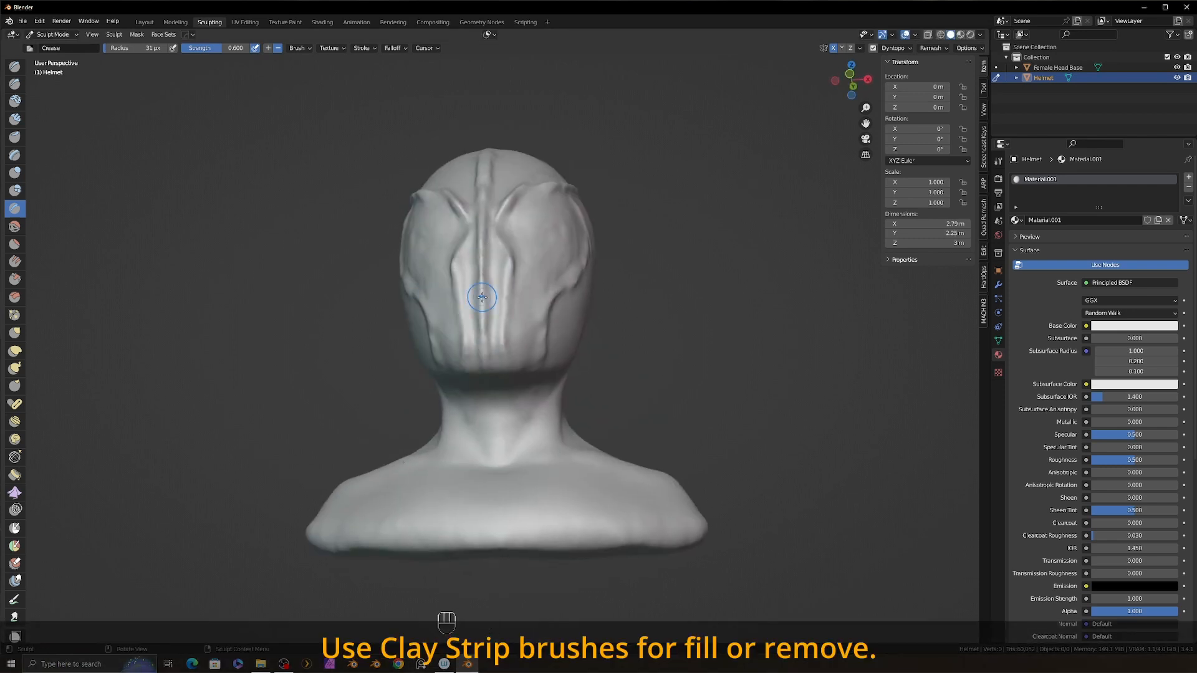
middle_drag(498, 258, 500, 302)
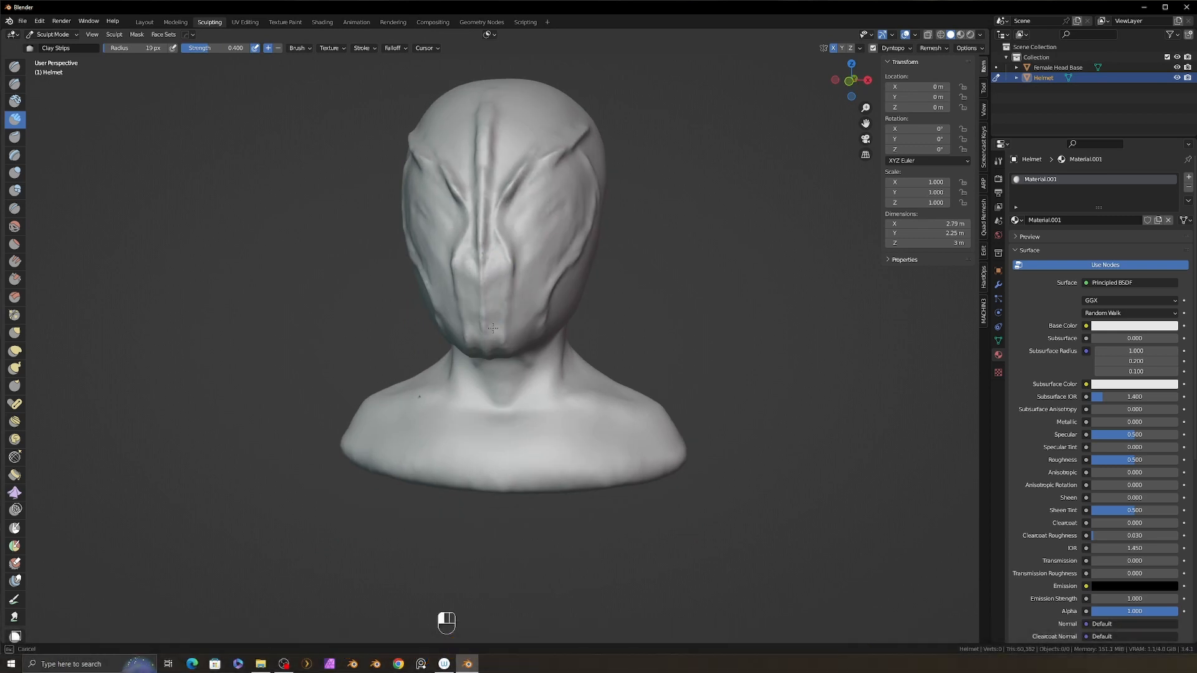
drag(492, 268, 492, 297)
- Sculpt horn-like raised spikes at the temples above the brow ridges with a 45 px Crease brush
mouse_move(530, 268)
middle_down()
mouse_move(482, 275)
mouse_move(471, 296)
mouse_move(553, 256)
mouse_move(556, 151)
mouse_move(574, 147)
mouse_move(581, 161)
middle_up()
key(8)
key(f)
click(531, 322)
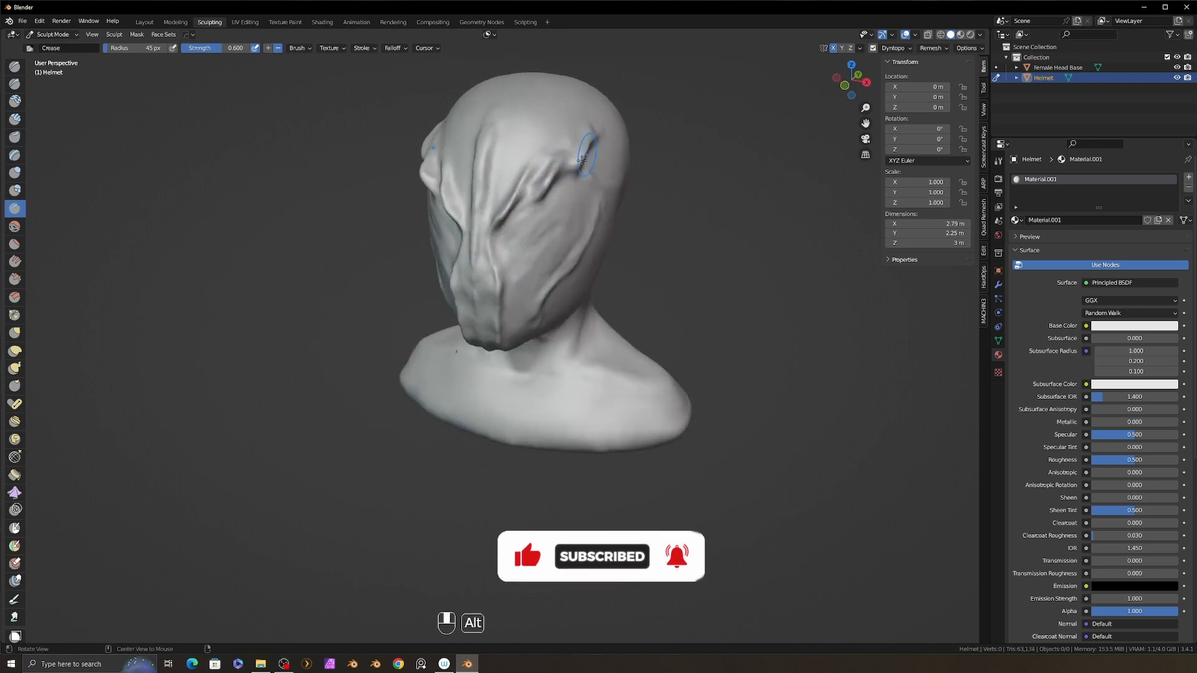
drag(582, 128, 593, 115)
middle_drag(592, 119, 561, 147)
drag(571, 153, 611, 115)
alt+middle_drag(593, 138, 536, 193)
drag(552, 161, 589, 115)
alt+middle_drag(561, 187, 611, 162)
- Add a raised crease at the chin and build up the underside of the jaw with Clay Strips
mouse_move(549, 281)
ctrl+middle_down()
mouse_move(549, 237)
mouse_move(553, 336)
mouse_move(508, 301)
ctrl+middle_up()
ctrl+drag(501, 344, 496, 377)
alt+middle_drag(495, 377, 489, 342)
key(2)
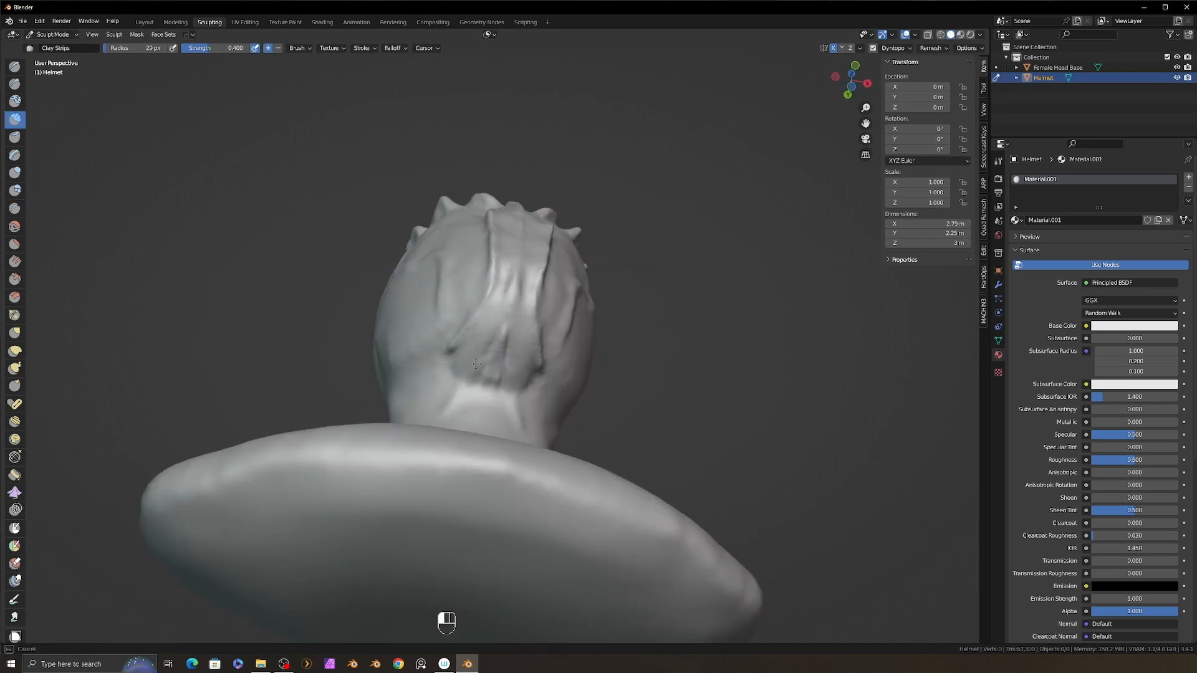
drag(476, 364, 483, 336)
alt+middle_drag(483, 337, 498, 374)
- Build up the center of the forehead between the brow ridges with a 26 px Clay Strips brush
key(f)
alt+middle_drag(499, 311, 649, 299)
mouse_move(530, 262)
alt+middle_down()
mouse_move(499, 236)
mouse_move(524, 227)
alt+middle_up()
drag(506, 187, 502, 240)
alt+middle_drag(502, 240, 496, 280)
drag(499, 249, 502, 275)
mouse_move(573, 256)
alt+middle_down()
mouse_move(520, 235)
mouse_move(532, 200)
mouse_move(504, 325)
mouse_move(523, 231)
alt+middle_up()
alt+middle_drag(564, 136, 533, 212)
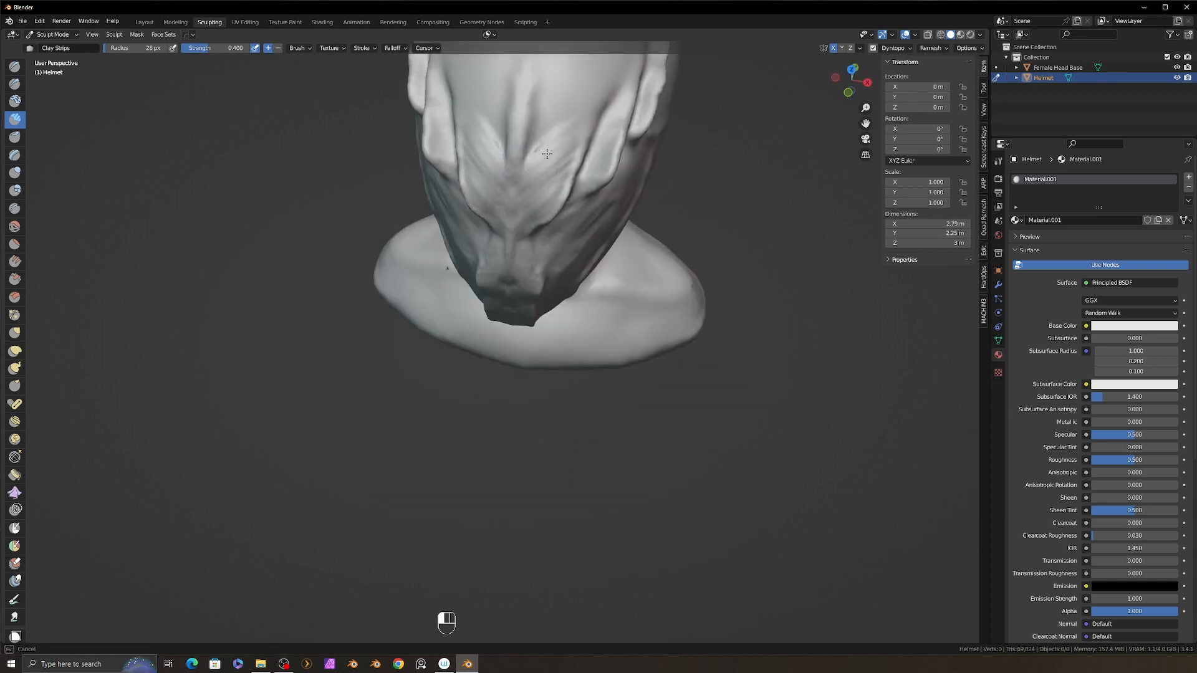
- Draw raised ridges along the side of the head to outline the side panel with the inverted Crease brush
mouse_move(560, 162)
alt+middle_down()
mouse_move(521, 235)
mouse_move(508, 235)
mouse_move(494, 360)
mouse_move(604, 366)
mouse_move(582, 301)
alt+middle_up()
ctrl+drag(635, 207, 594, 113)
alt+middle_drag(593, 124, 583, 187)
ctrl+drag(609, 240, 649, 181)
mouse_move(642, 193)
alt+middle_down()
mouse_move(670, 180)
mouse_move(661, 125)
alt+middle_up()
- Build up the lower jaw and the area behind the cheek panel with Clay Strips
middle_drag(622, 230, 560, 294)
key(2)
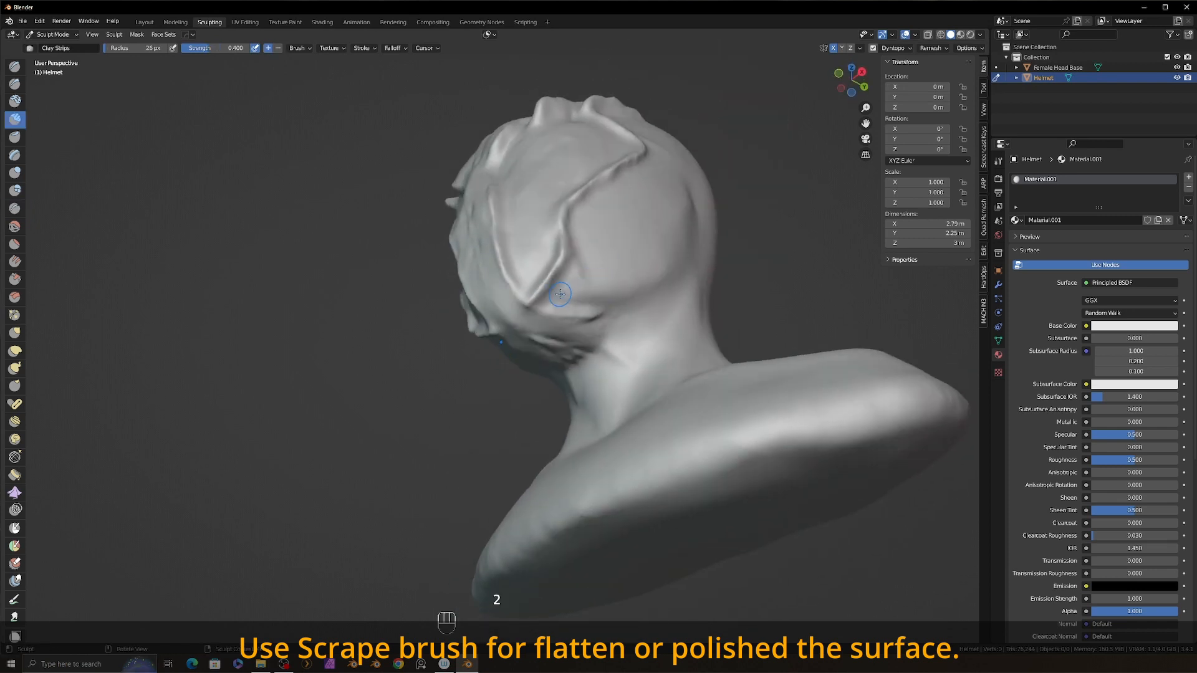
drag(560, 286, 580, 327)
middle_drag(580, 328, 565, 281)
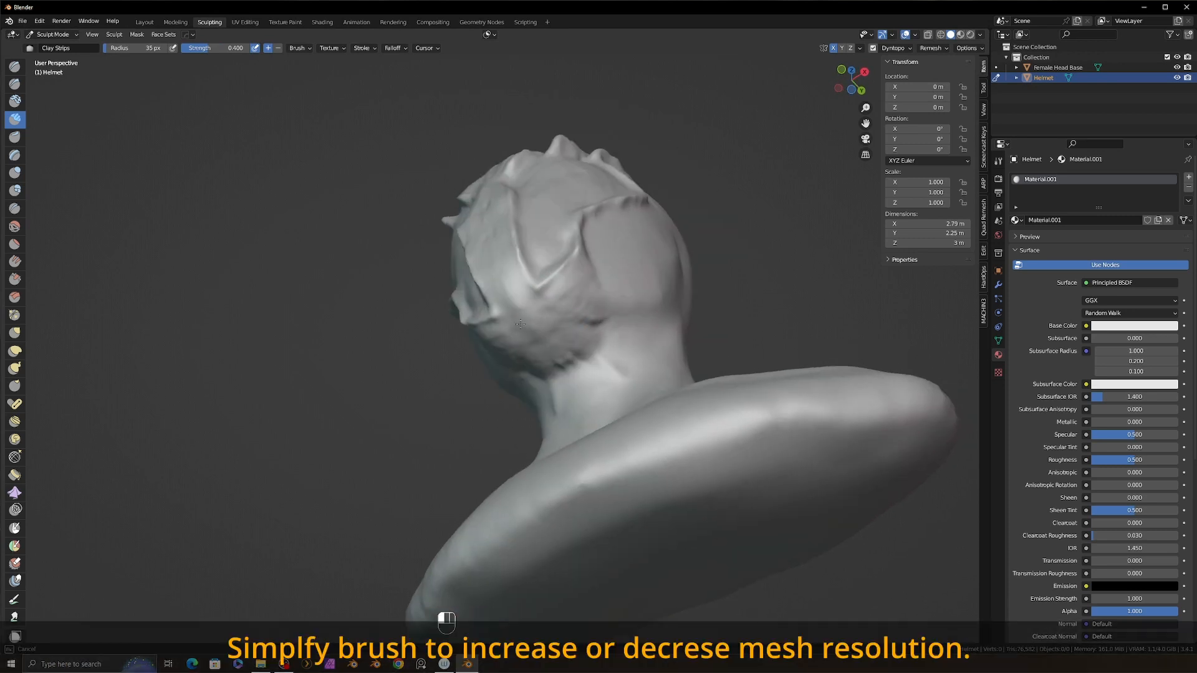
mouse_move(555, 206)
middle_down()
mouse_move(604, 258)
mouse_move(578, 334)
middle_up()
mouse_move(590, 376)
middle_down()
mouse_move(654, 426)
mouse_move(579, 434)
middle_up()
drag(470, 320, 471, 342)
mouse_move(542, 300)
middle_down()
mouse_move(526, 313)
mouse_move(577, 281)
middle_up()
- Reshape the bridge between the brow ridges with the Grab brush at 108 px radius and 0.400 strength
scroll(556, 374, up, 2)
mouse_move(556, 378)
shift+middle_down()
mouse_move(566, 302)
mouse_move(507, 395)
mouse_move(537, 303)
shift+middle_up()
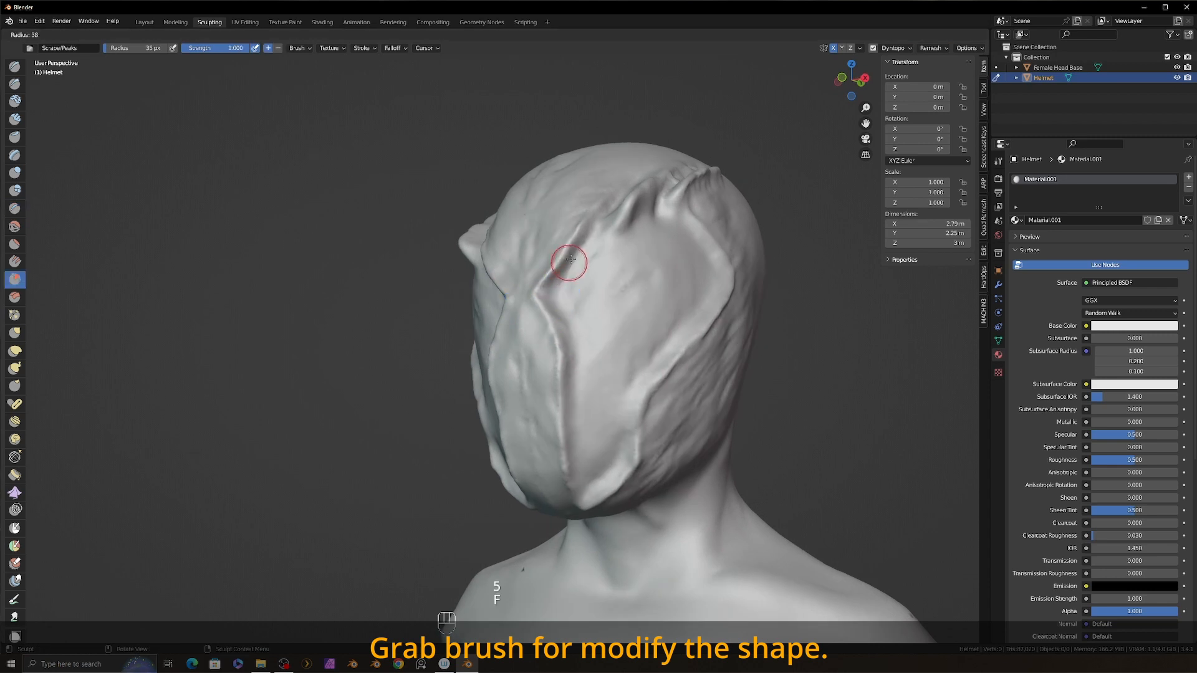
alt+middle_drag(569, 262, 549, 400)
key(g)
middle_drag(537, 357, 564, 385)
scroll(564, 385, up, 2)
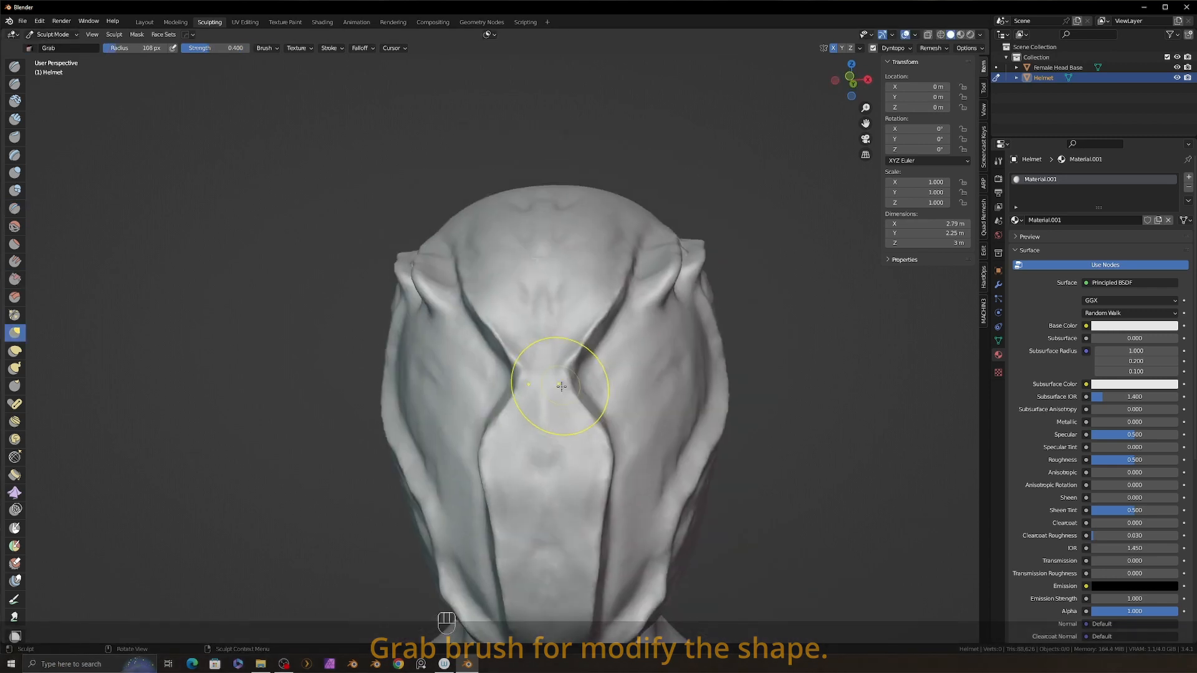
drag(565, 382, 581, 378)
- Sharpen the notch at the front of the side panel with the inverted Crease brush at 45 px radius and 0.600 strength
middle_drag(562, 447, 498, 443)
scroll(587, 459, up, 2)
key(8)
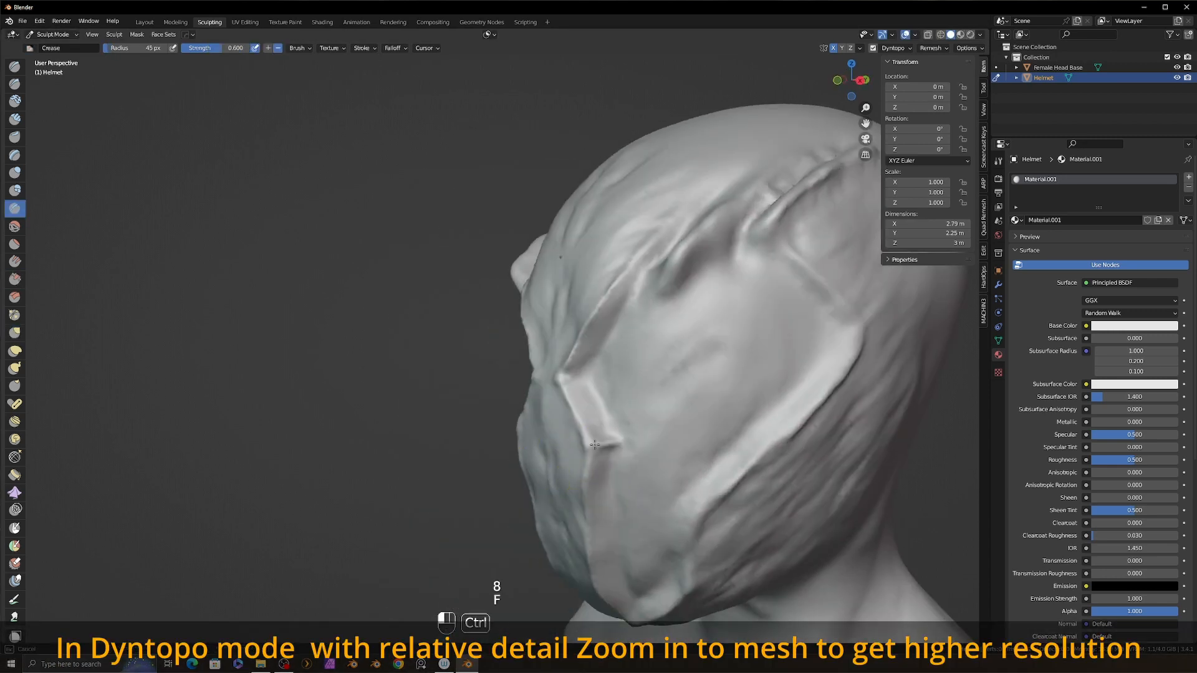
ctrl+drag(594, 445, 620, 444)
mouse_move(561, 461)
middle_down()
mouse_move(610, 471)
mouse_move(612, 358)
mouse_move(615, 456)
middle_up()
scroll(611, 357, down, 2)
- Expand the Crease brush's Stroke settings and sculpt along the notch edge at 22 px radius
key(2)
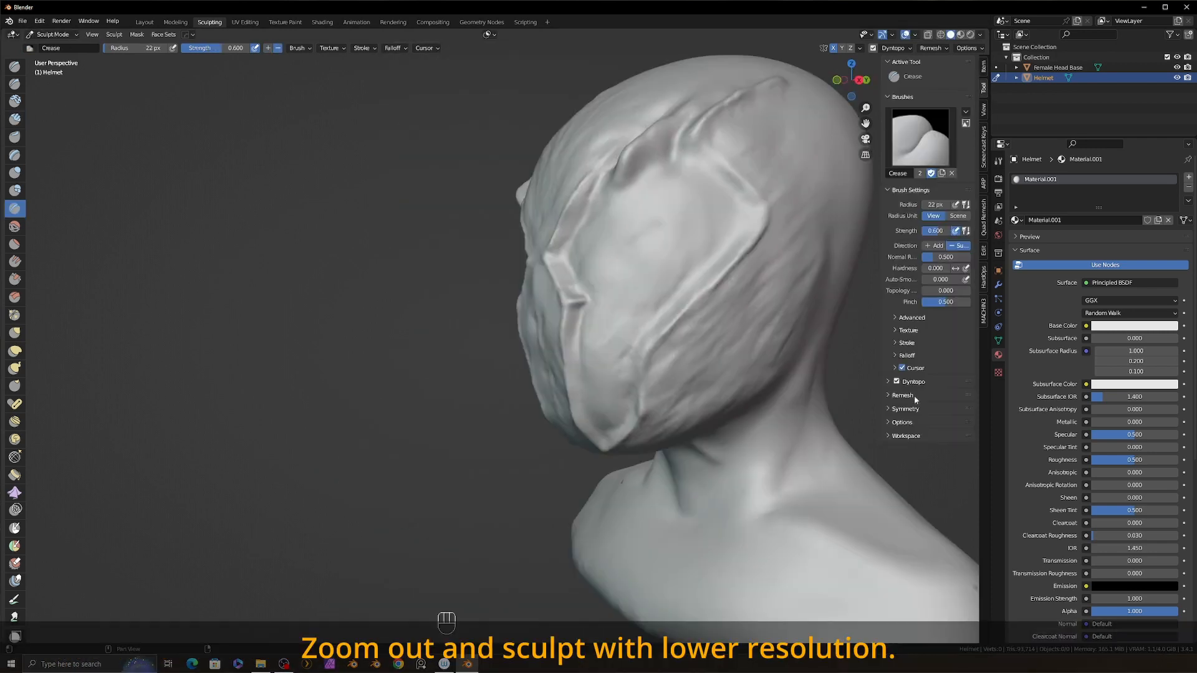
click(913, 345)
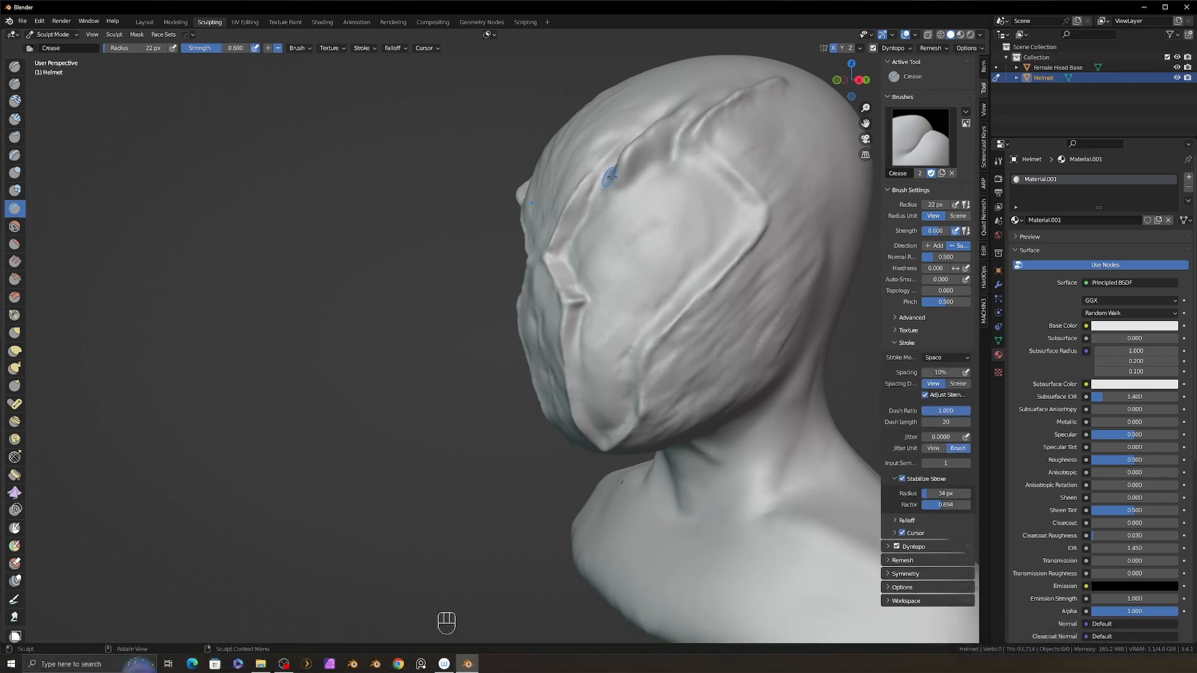
drag(560, 269, 560, 266)
middle_drag(560, 266, 561, 262)
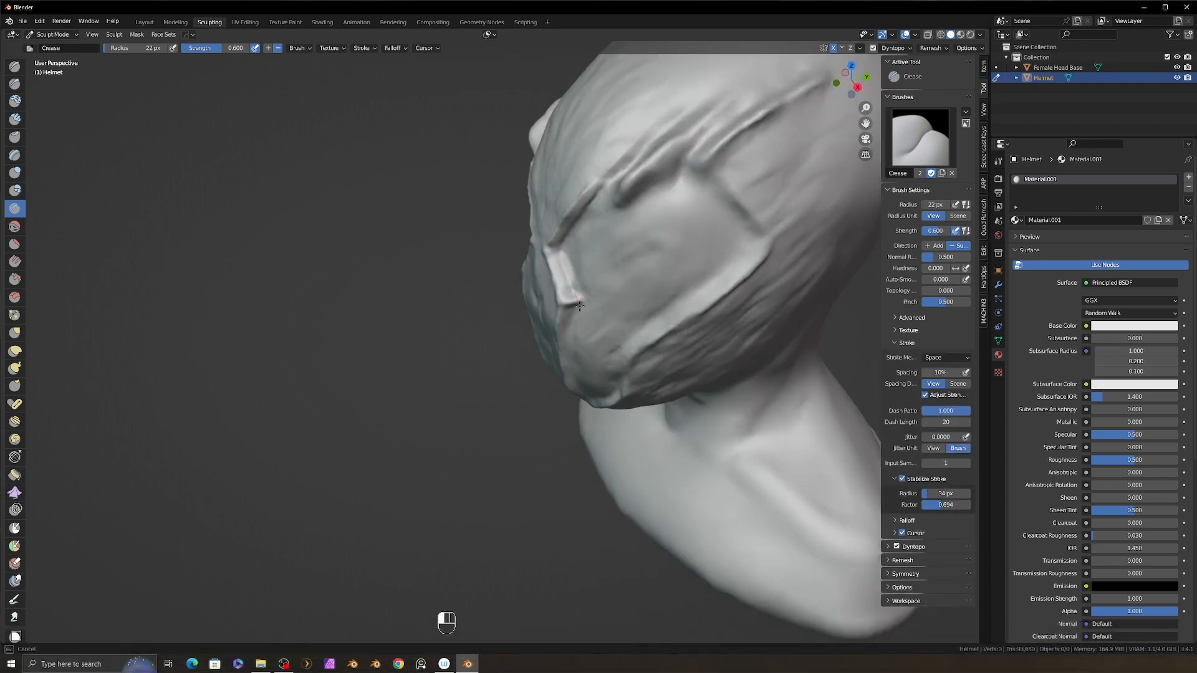
drag(576, 304, 563, 257)
- Crease the front edge of the side panel from the notch down to the chin at 22 px radius
mouse_move(562, 257)
alt+middle_down()
mouse_move(698, 281)
mouse_move(658, 302)
alt+middle_up()
drag(661, 308, 660, 316)
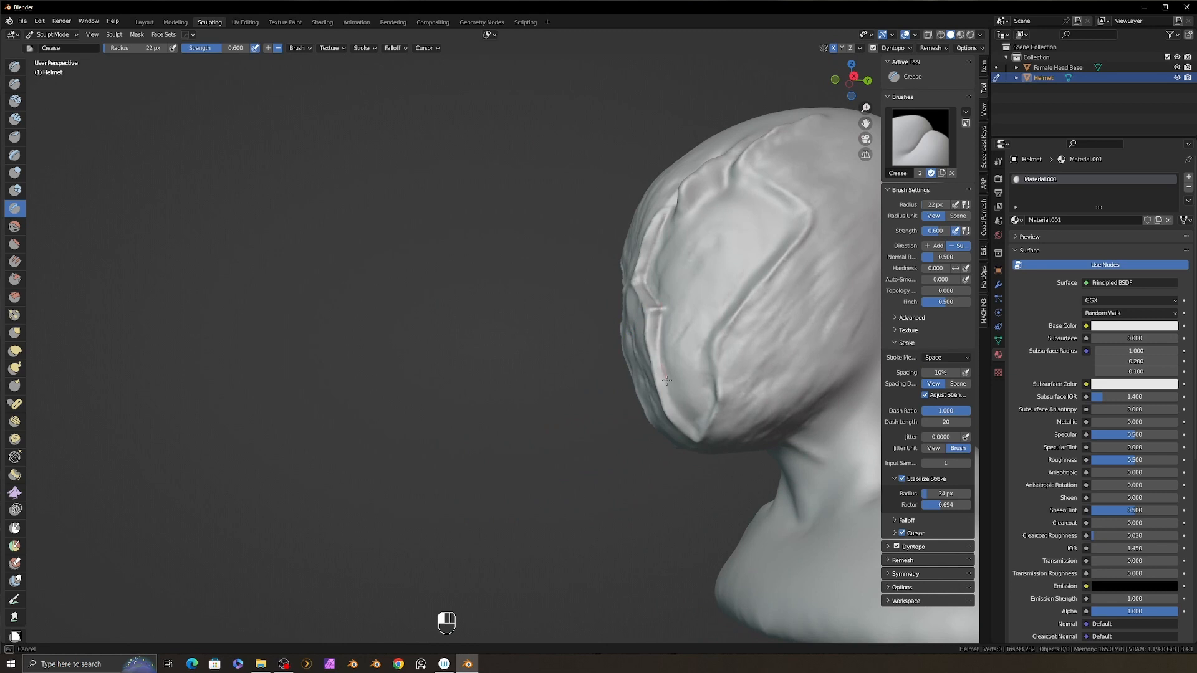
drag(667, 380, 704, 436)
drag(660, 315, 660, 316)
- Refine the rear and lower outline of the side panel with the Crease brush at 32 px radius
mouse_move(660, 316)
middle_down()
mouse_move(662, 357)
mouse_move(710, 284)
mouse_move(630, 197)
mouse_move(659, 368)
mouse_move(696, 250)
mouse_move(598, 229)
middle_up()
key(f)
click(695, 223)
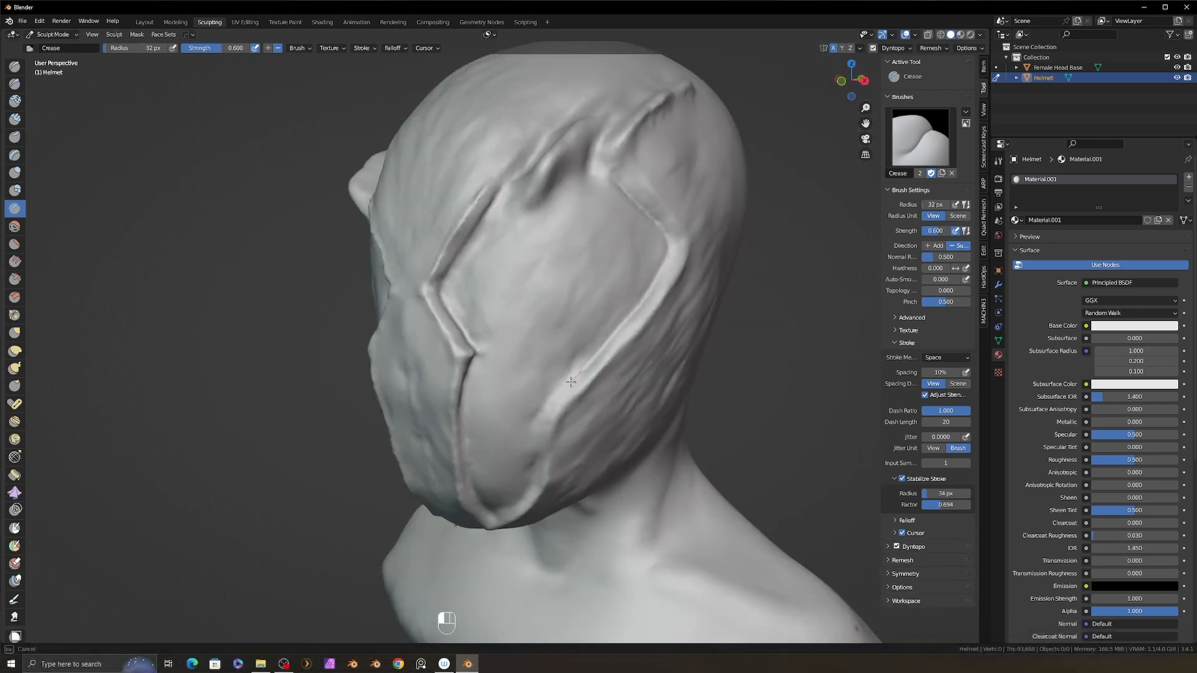
middle_drag(564, 384, 539, 482)
middle_drag(478, 536, 534, 513)
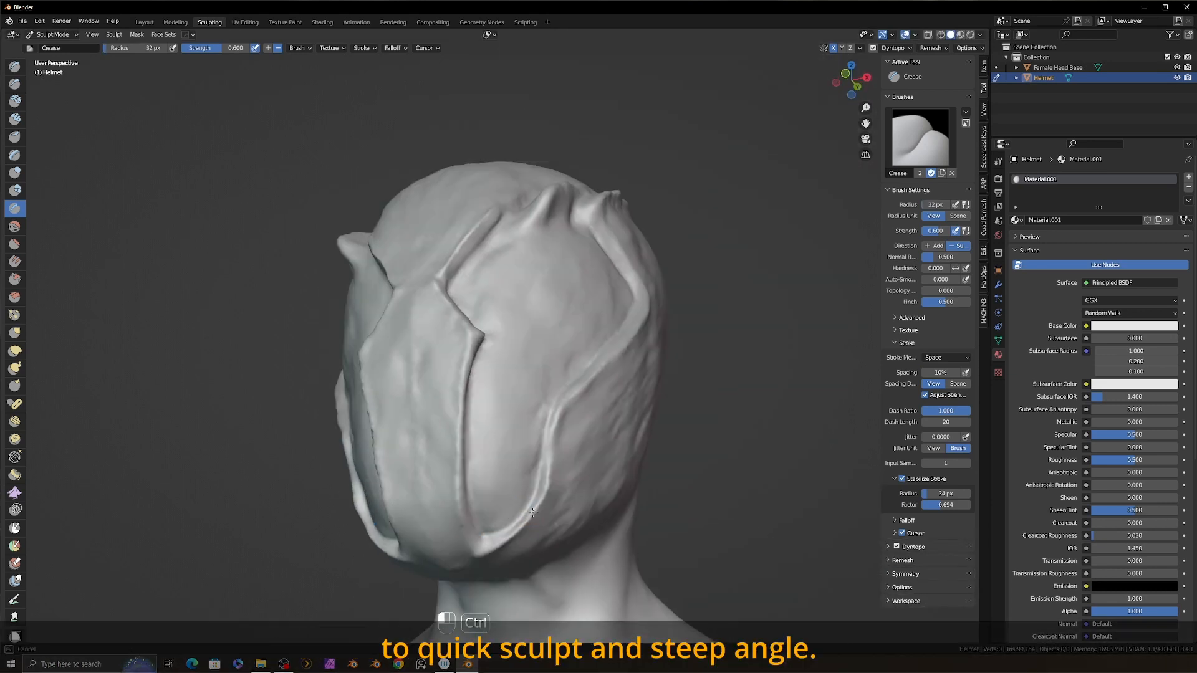
middle_drag(618, 382, 642, 318)
ctrl+drag(599, 203, 592, 201)
mouse_move(599, 203)
middle_down()
mouse_move(649, 204)
mouse_move(672, 336)
middle_up()
- Flatten the surface around the brow ridge with a resized Scrape brush
key(5)
key(f)
click(634, 342)
mouse_move(561, 330)
middle_down()
mouse_move(641, 325)
mouse_move(679, 368)
middle_up()
key(f)
click(502, 210)
middle_drag(536, 155, 489, 187)
drag(486, 190, 504, 216)
mouse_move(504, 216)
middle_down()
mouse_move(574, 187)
mouse_move(492, 230)
mouse_move(530, 250)
middle_up()
- Raise the ridges running from the brow back along the temple with the inverted Crease brush at 36 px radius
key(8)
middle_drag(583, 150, 530, 206)
ctrl+drag(499, 212, 542, 190)
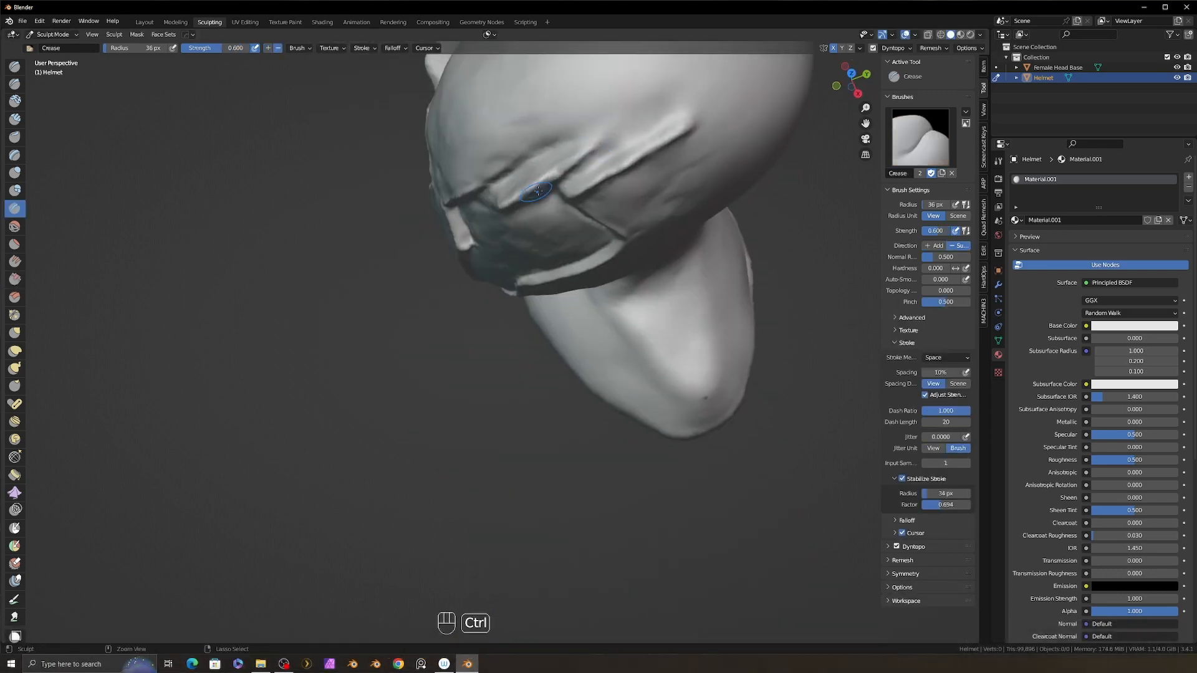
middle_drag(542, 189, 580, 200)
ctrl+drag(583, 196, 659, 134)
middle_drag(660, 134, 629, 162)
ctrl+drag(630, 162, 670, 132)
ctrl+drag(592, 181, 686, 118)
mouse_move(686, 118)
alt+middle_down()
mouse_move(655, 127)
mouse_move(672, 112)
alt+middle_up()
- Polish the front edge of the side panel from the chin to the notch with the Scrape brush at 38 px radius
shift+middle_drag(493, 474, 586, 274)
key(9)
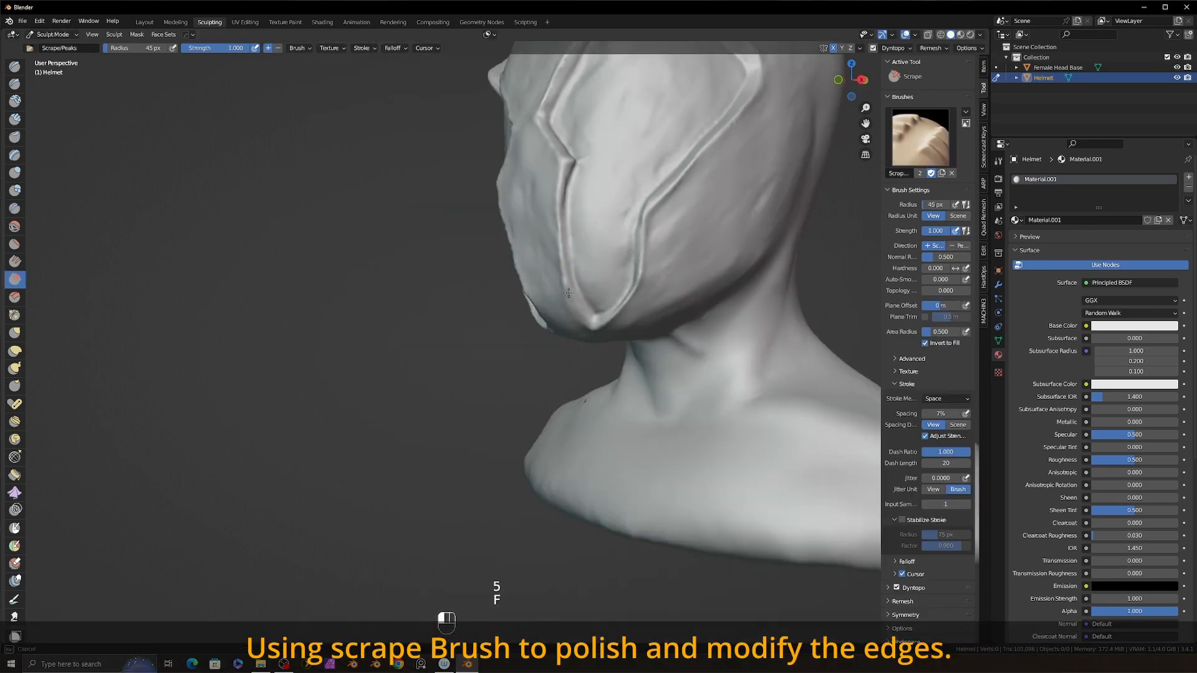
key(f)
drag(571, 304, 560, 245)
click(577, 290)
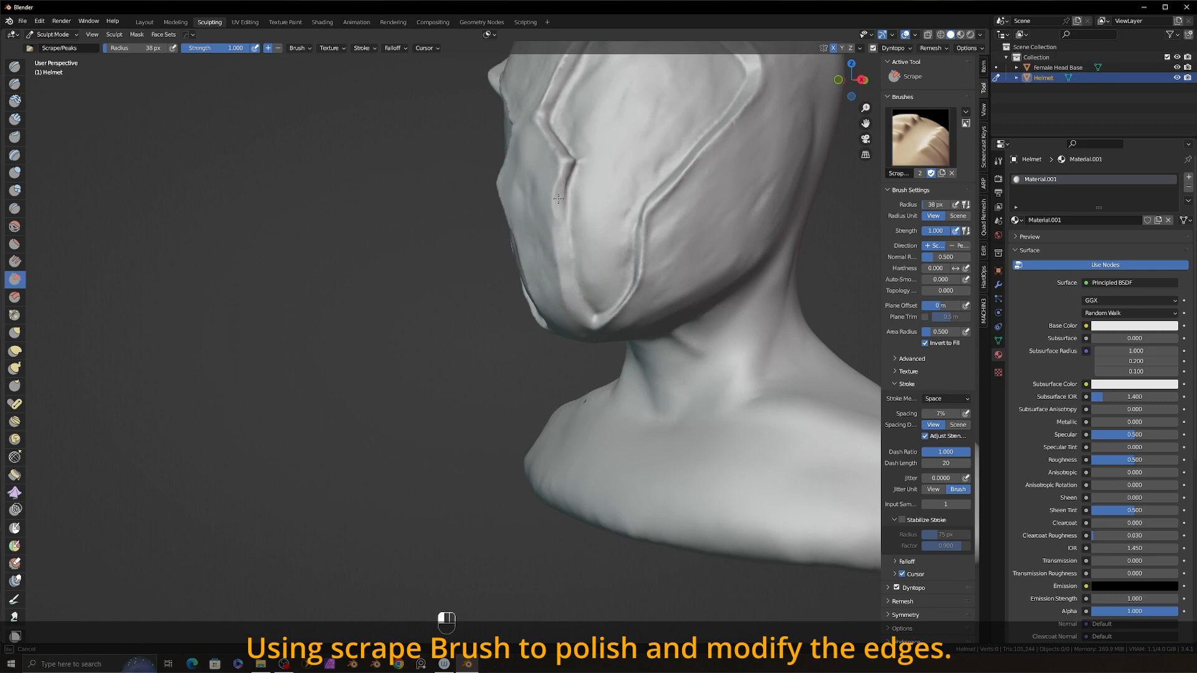
mouse_move(559, 173)
middle_down()
mouse_move(574, 296)
mouse_move(559, 227)
mouse_move(609, 133)
middle_up()
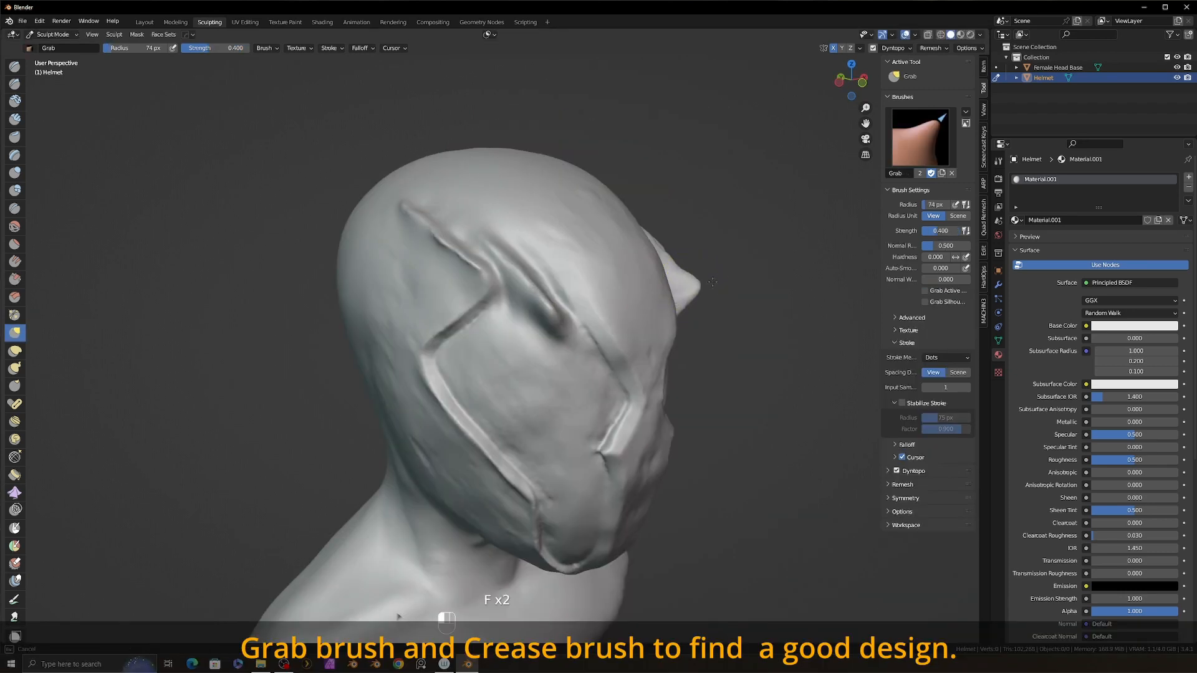
- Reshape the protruding brow horns with the Grab brush at 74 px radius and 0.400 strength
middle_drag(682, 264, 695, 318)
drag(695, 318, 692, 303)
alt+middle_drag(692, 303, 530, 272)
drag(646, 251, 649, 232)
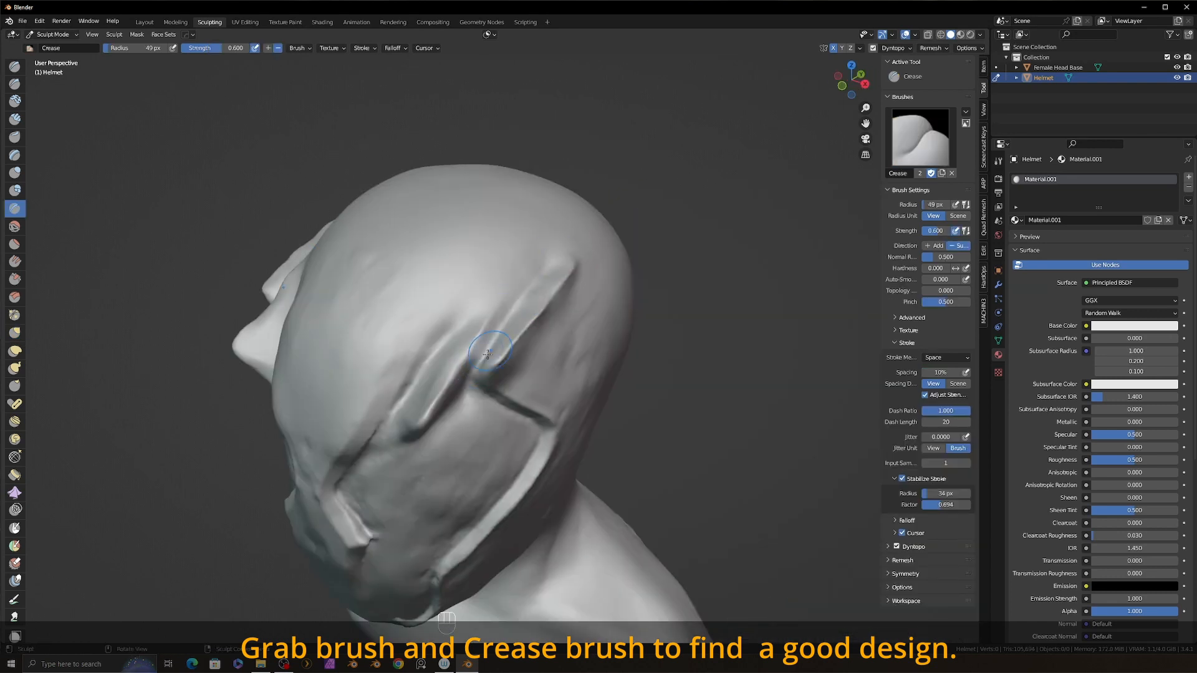
- Crease and raise the temple ridges above the side panel at 49 px radius, smoothing the surface beside them
drag(433, 346, 474, 293)
middle_drag(474, 293, 408, 362)
drag(408, 374, 413, 432)
middle_drag(413, 431, 436, 393)
ctrl+drag(437, 396, 402, 447)
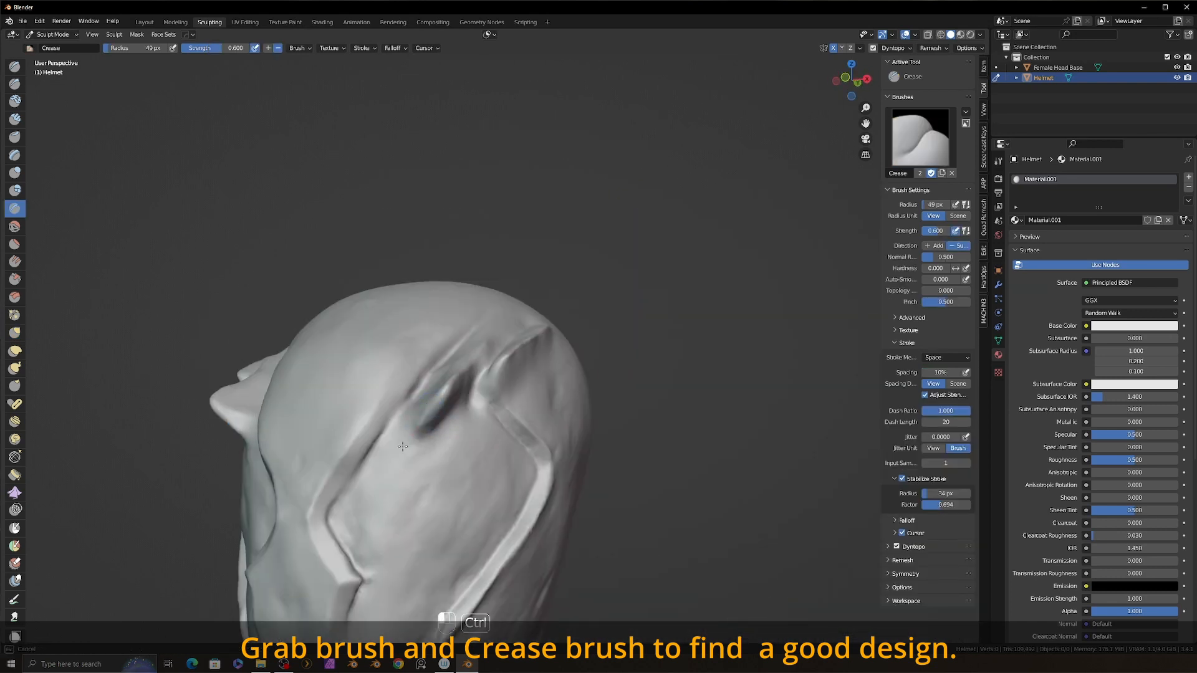
shift+drag(411, 505, 431, 480)
middle_drag(599, 287, 614, 187)
drag(389, 430, 471, 275)
- Undo the last stroke and raise a ridge along the helmet's lower rear edge with the inverted Crease brush at 63 px radius
scroll(623, 280, down, 3)
alt+middle_drag(623, 281, 631, 302)
key(ctrl+z)
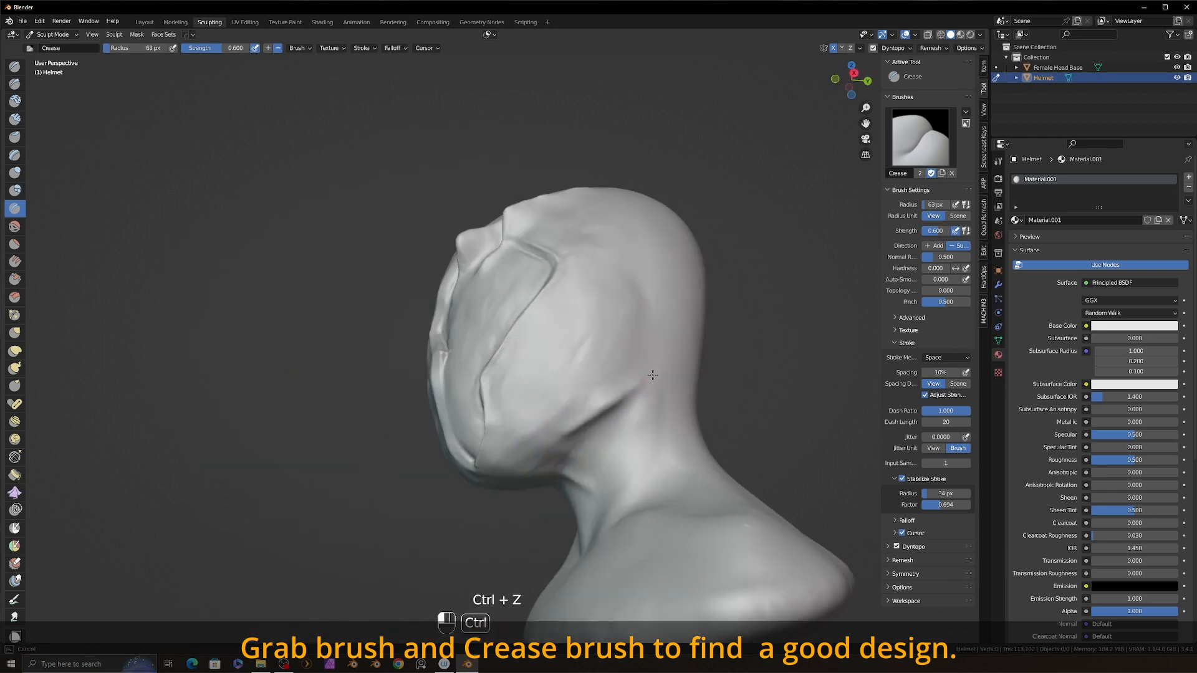
mouse_move(566, 376)
ctrl+mouse_down()
mouse_move(652, 338)
mouse_move(569, 376)
ctrl+mouse_up()
ctrl+drag(652, 379, 544, 444)
middle_drag(704, 352, 763, 348)
ctrl+drag(623, 349, 555, 392)
- Strengthen the ridges along the jaw and front chin plate with the inverted Crease brush at 47 px radius
key(f)
click(608, 387)
middle_drag(608, 388, 623, 368)
ctrl+drag(583, 377, 543, 444)
mouse_move(598, 424)
middle_down()
mouse_move(615, 368)
mouse_move(620, 427)
mouse_move(658, 425)
middle_up()
ctrl+drag(461, 349, 477, 430)
alt+middle_drag(479, 380, 500, 373)
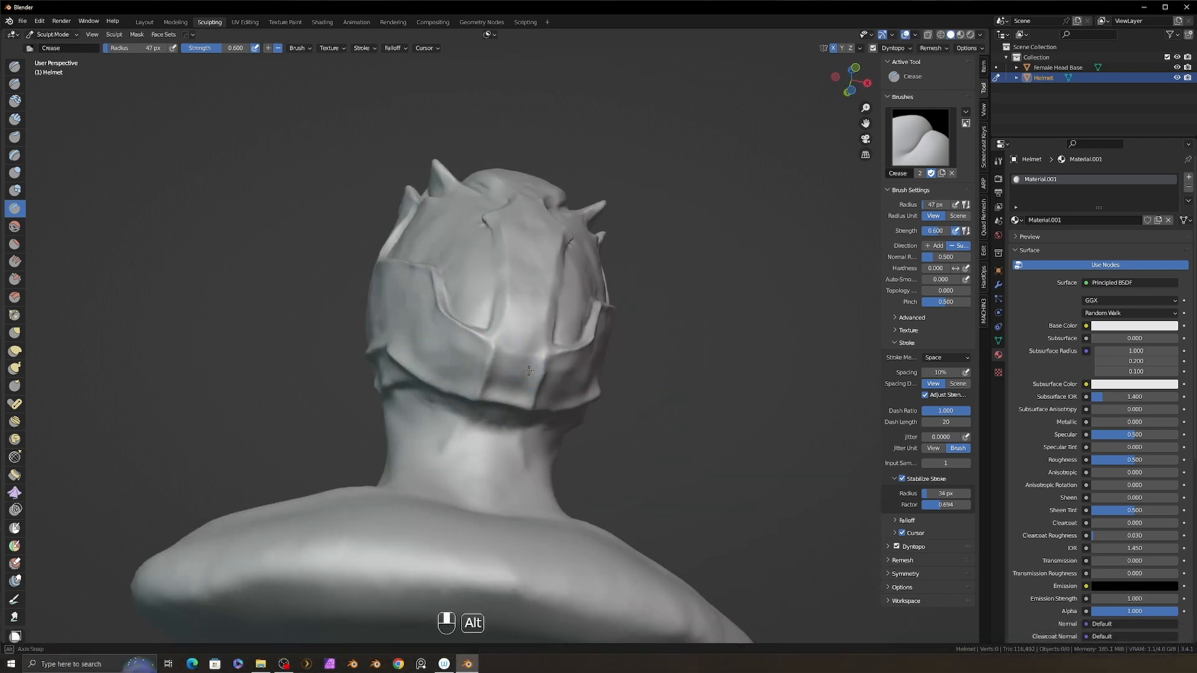
- Sculpt the underside of the chin between the two ridges with a resized brush
key(2)
key(f)
click(505, 358)
drag(518, 385, 512, 374)
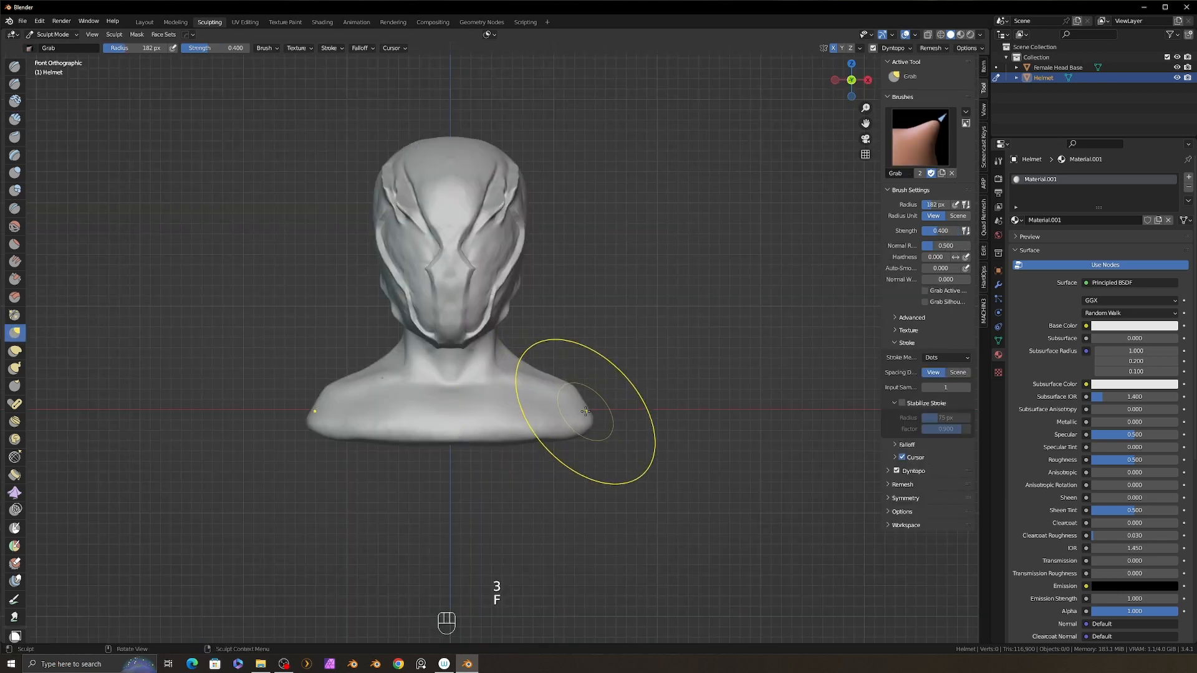
- Pull the shoulders outward with a large Grab brush at 0.400 strength
key(f)
click(582, 420)
drag(582, 420, 646, 416)
key(f)
click(605, 403)
- Adjust the shoulder silhouette and the lower edge of the bust with a resized Grab brush
alt+middle_drag(614, 414, 495, 391)
key(f)
mouse_move(811, 387)
alt+shift+mouse_down()
mouse_move(714, 385)
mouse_move(724, 406)
alt+shift+mouse_up()
click(773, 366)
alt+drag(729, 349, 735, 433)
drag(729, 430, 698, 430)
mouse_move(599, 479)
mouse_down()
mouse_move(630, 468)
mouse_move(629, 455)
mouse_up()
- Reshape the chest and shoulder contours from several sides with the Grab brush
mouse_move(537, 517)
alt+mouse_down()
mouse_move(644, 443)
mouse_move(652, 404)
alt+mouse_up()
alt+drag(651, 405, 664, 399)
drag(530, 434, 531, 452)
mouse_move(583, 434)
mouse_down()
mouse_move(581, 446)
mouse_move(555, 374)
mouse_move(530, 388)
mouse_up()
key(f)
click(541, 399)
alt+drag(598, 399, 516, 402)
key(f)
click(527, 408)
- Adjust the neck contour from the back with the Grab brush at 204 px radius
alt+drag(736, 380, 561, 368)
key(f)
click(489, 330)
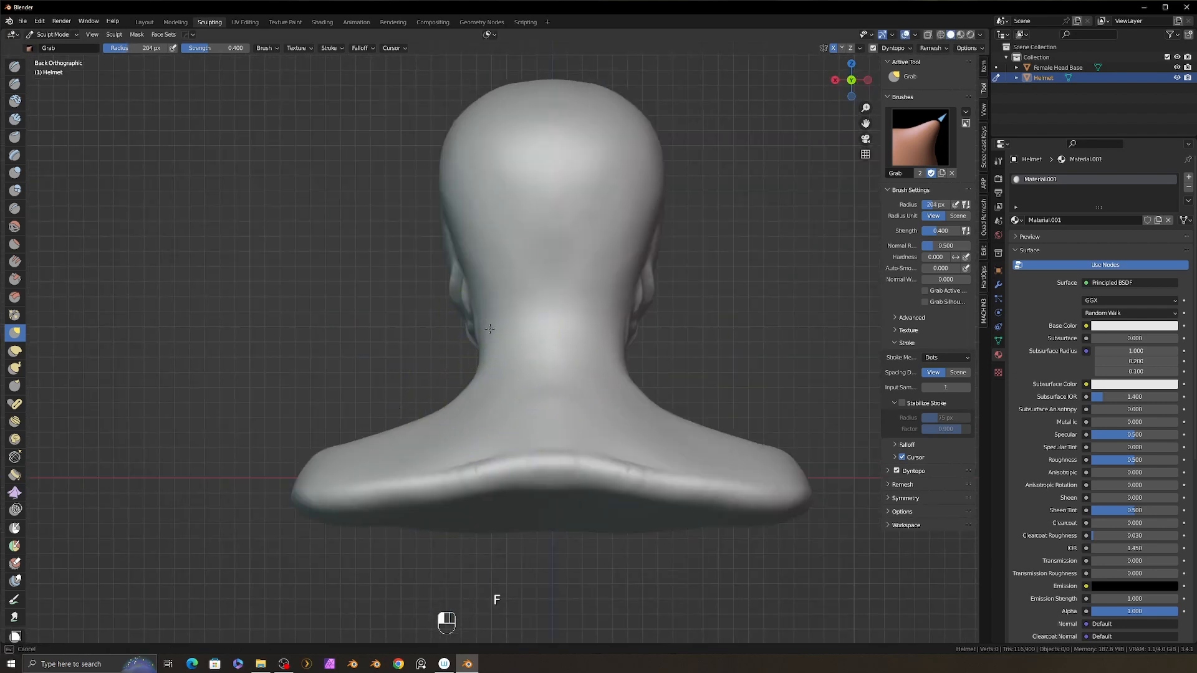
- Raise ridges behind the jaw at the lower back of the helmet with the inverted Crease brush at 39 px radius
alt+drag(624, 399, 434, 408)
key(8)
key(f)
ctrl+drag(683, 300, 664, 287)
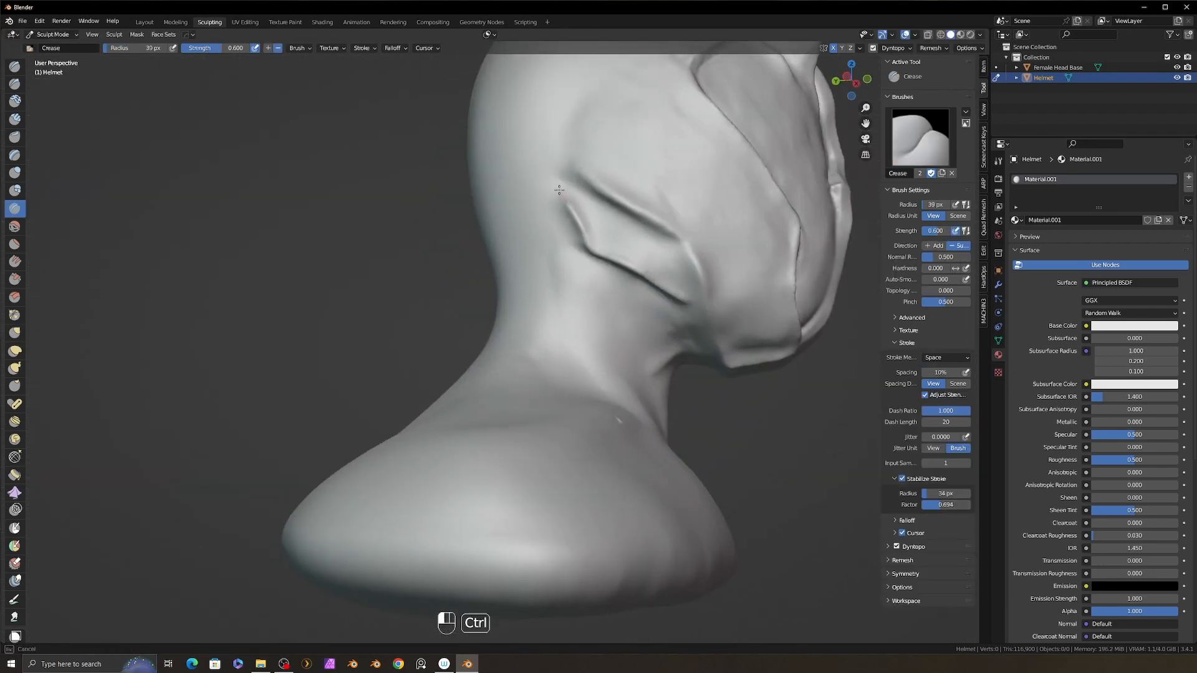
middle_drag(559, 190, 687, 323)
drag(597, 191, 583, 174)
- Refine the side edges and crease the underside of the chin plate with the Crease brush at 39 px radius
mouse_move(593, 250)
alt+mouse_down()
mouse_move(651, 215)
mouse_move(679, 257)
alt+mouse_up()
alt+drag(676, 249, 617, 287)
drag(673, 231, 693, 277)
mouse_move(662, 323)
alt+mouse_down()
mouse_move(717, 323)
mouse_move(729, 296)
mouse_move(586, 374)
alt+mouse_up()
ctrl+alt+drag(586, 374, 590, 353)
ctrl+drag(591, 387, 594, 397)
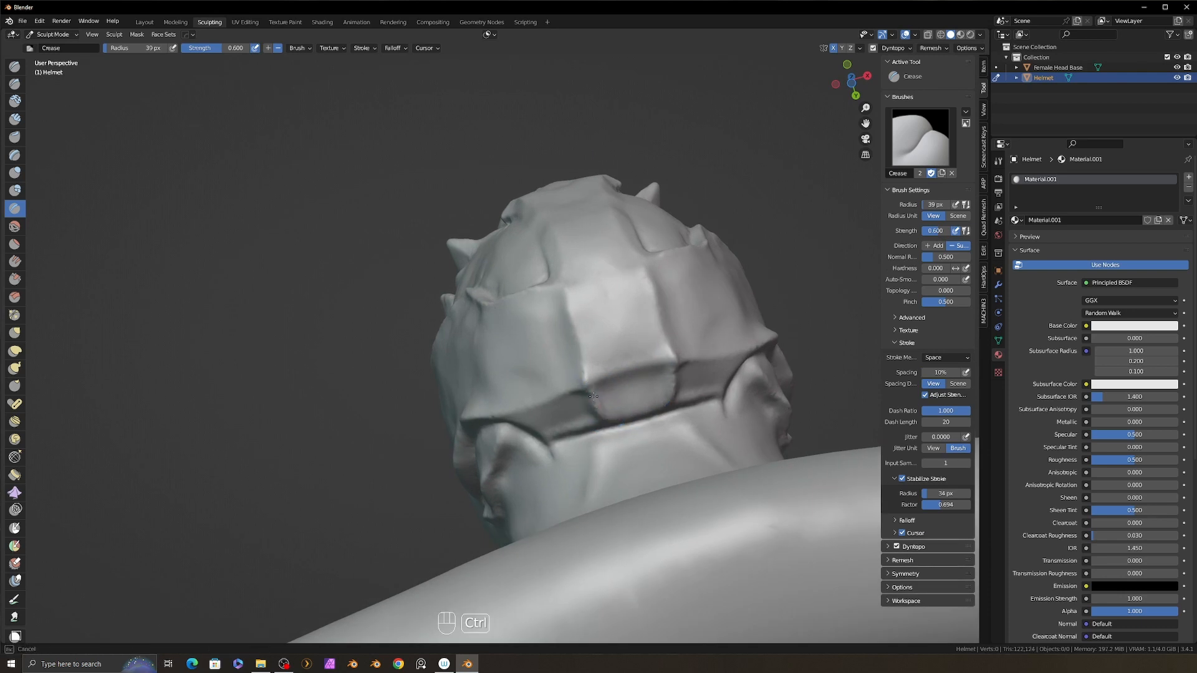
- Sharpen the side edges of the central face plate from the chin to the notches with the Crease brush at 36 px radius
key(2)
key(f)
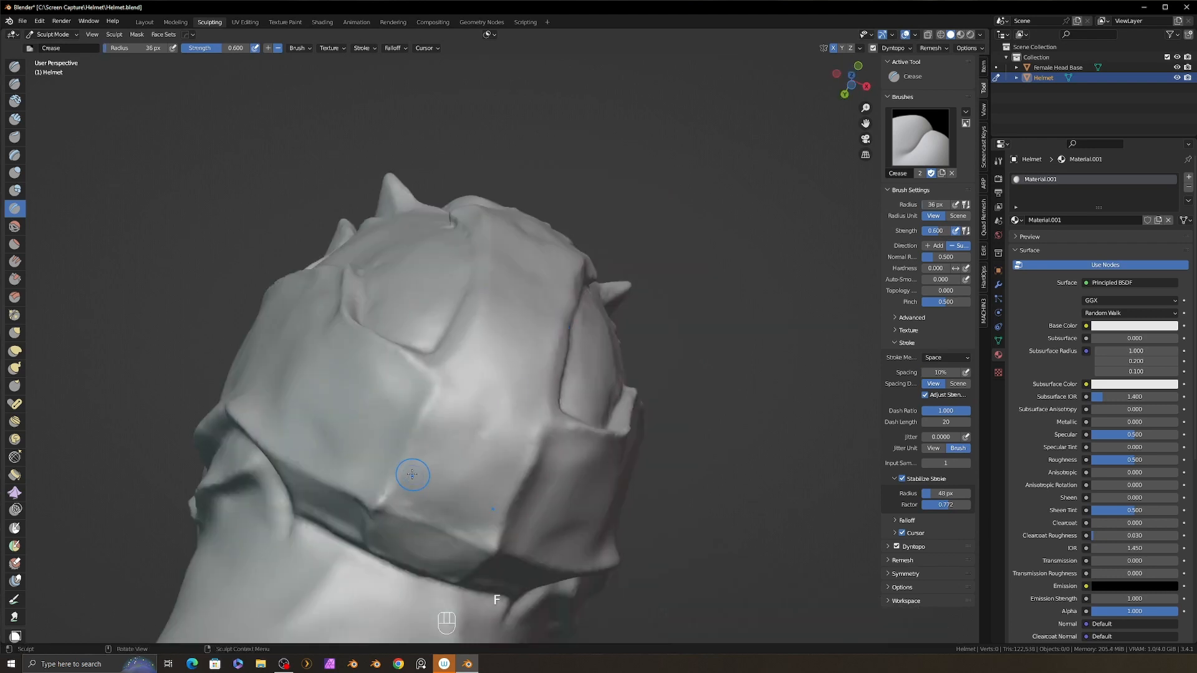
alt+drag(409, 481, 461, 408)
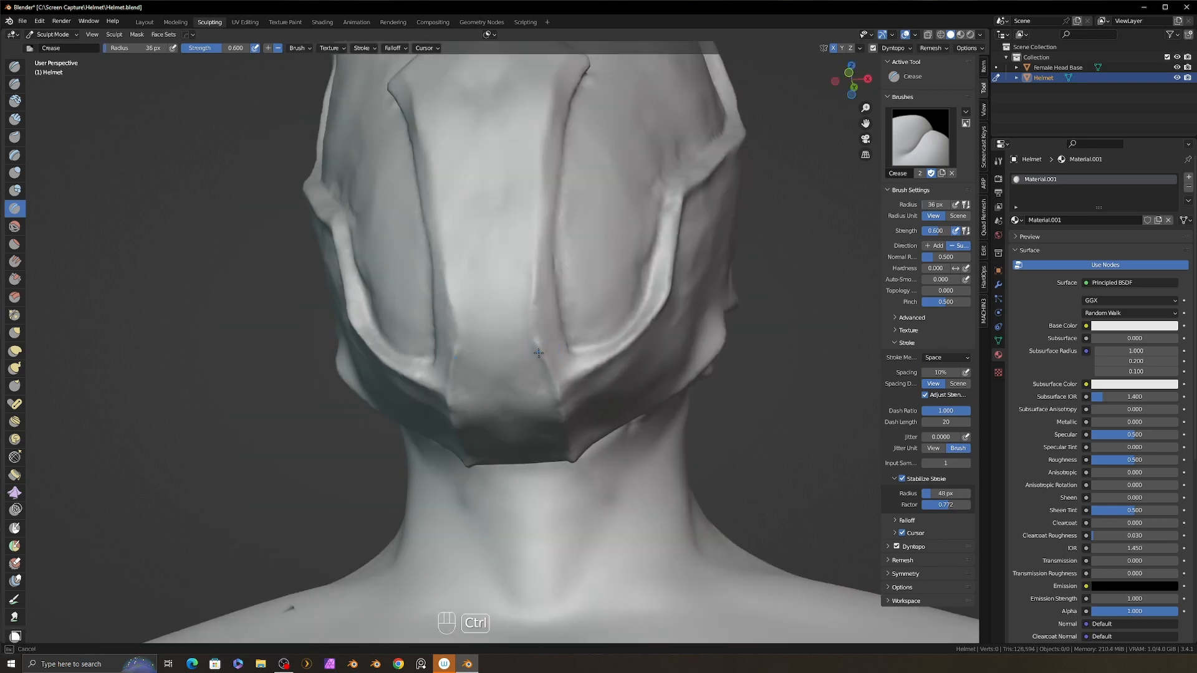
drag(543, 268, 588, 193)
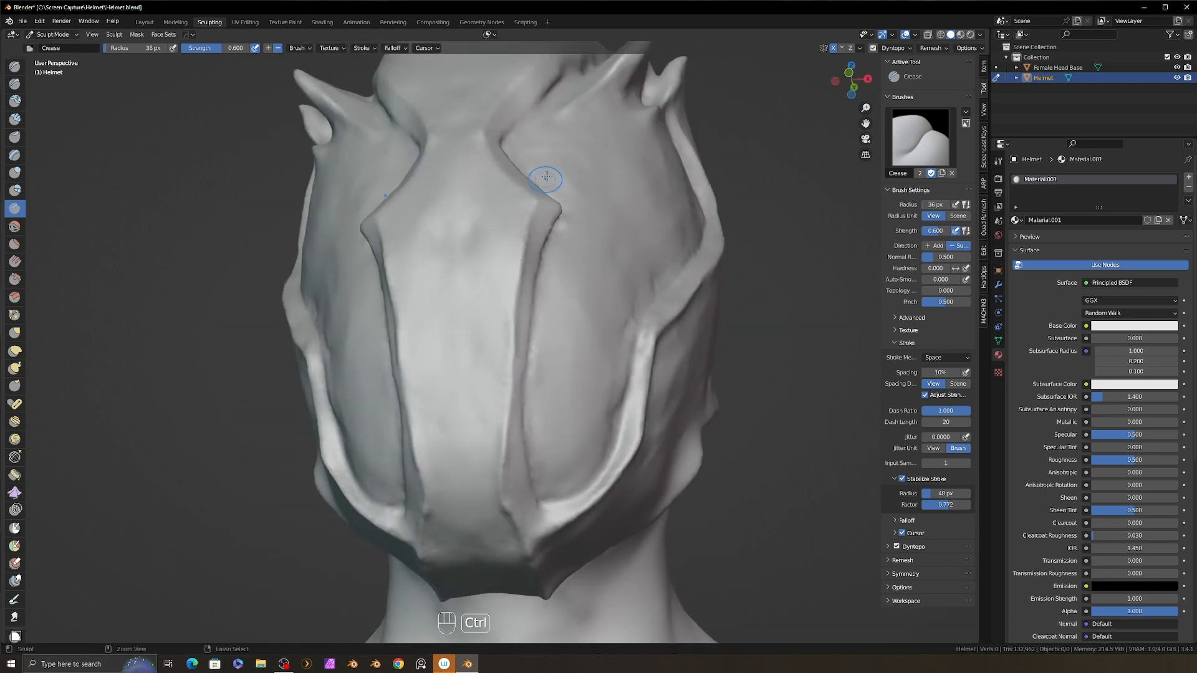
drag(529, 274, 543, 198)
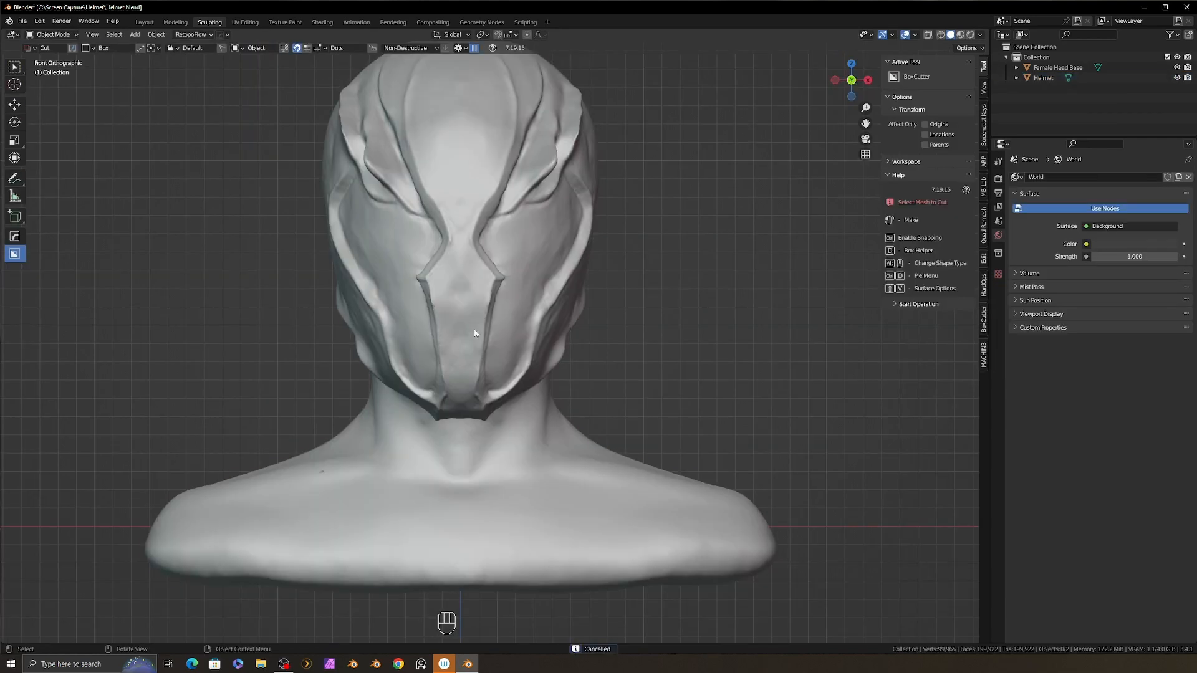
- Draw a narrow upright box over the center of the helmet's face plate with BoxCutter and make it a separate object
click(456, 289)
drag(452, 291, 470, 329)
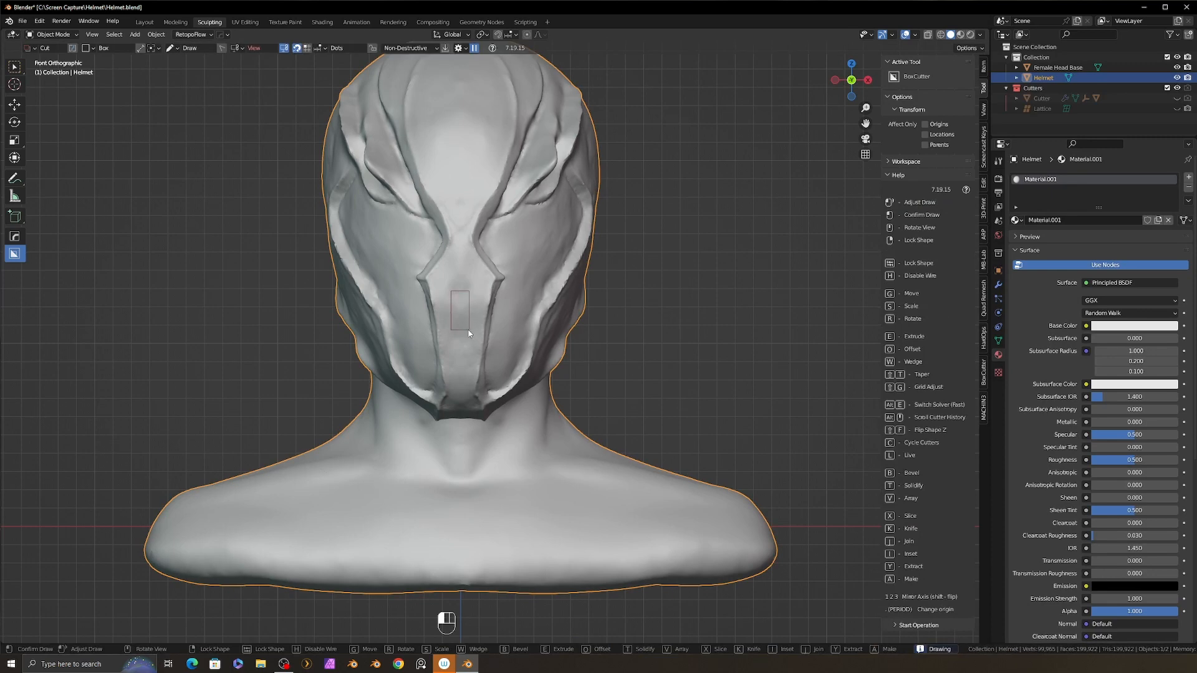
key(a)
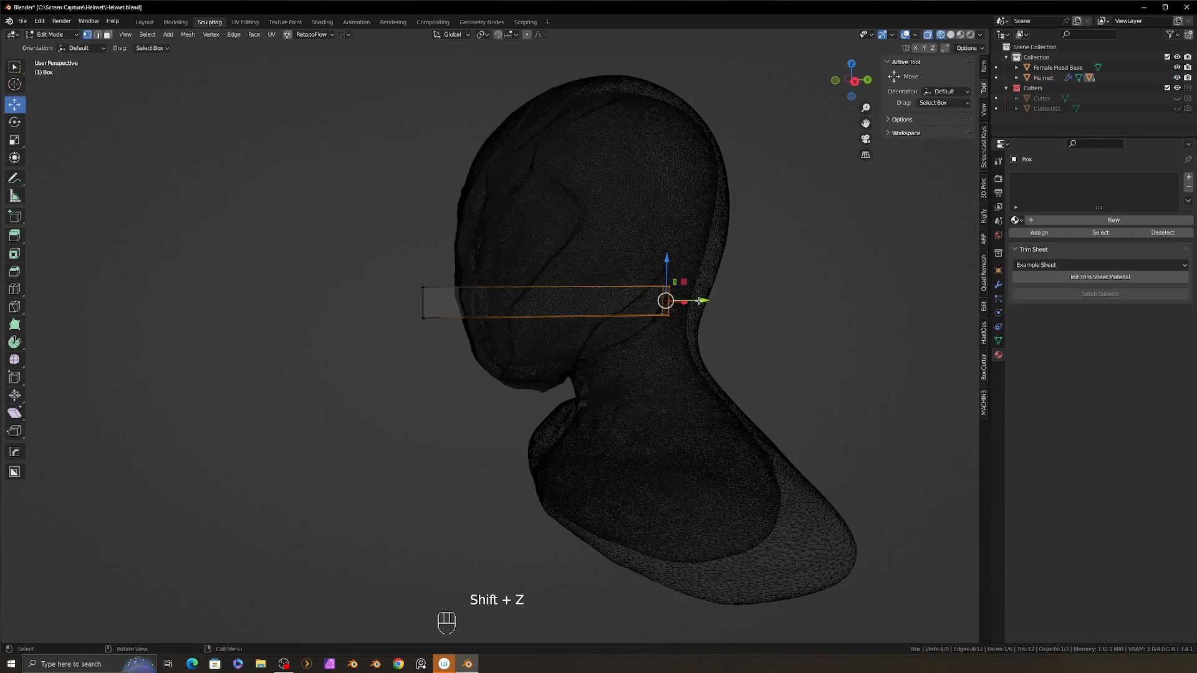
- Move the box's back face along Y to thin it into a plate in front of the face
key(g)
key(y)
drag(426, 337, 435, 336)
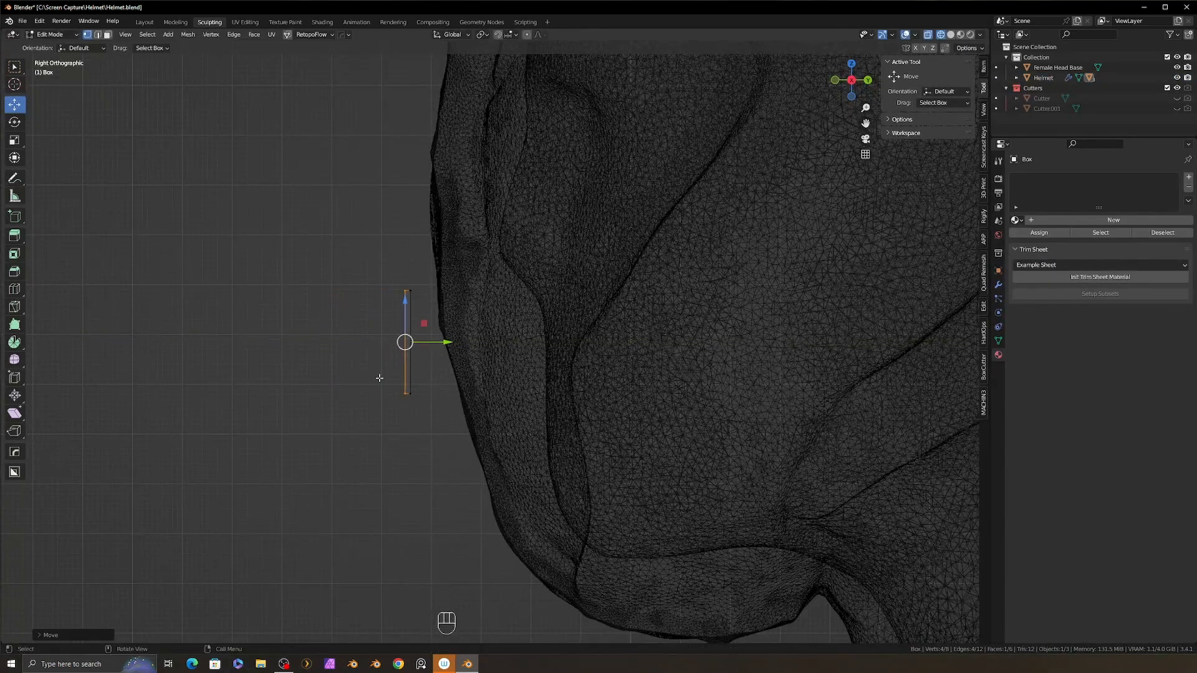
- Return to solid shading, scale the entire box along Z and leave Edit Mode
key(shift+z)
middle_drag(380, 377, 558, 376)
key(a)
key(s)
key(z)
click(600, 387)
key(Tab)
middle_drag(636, 385, 600, 386)
key(q)
click(544, 395)
key(q)
click(600, 392)
- Extrude the plate's front face outward and scale it down to taper the box
click(609, 383)
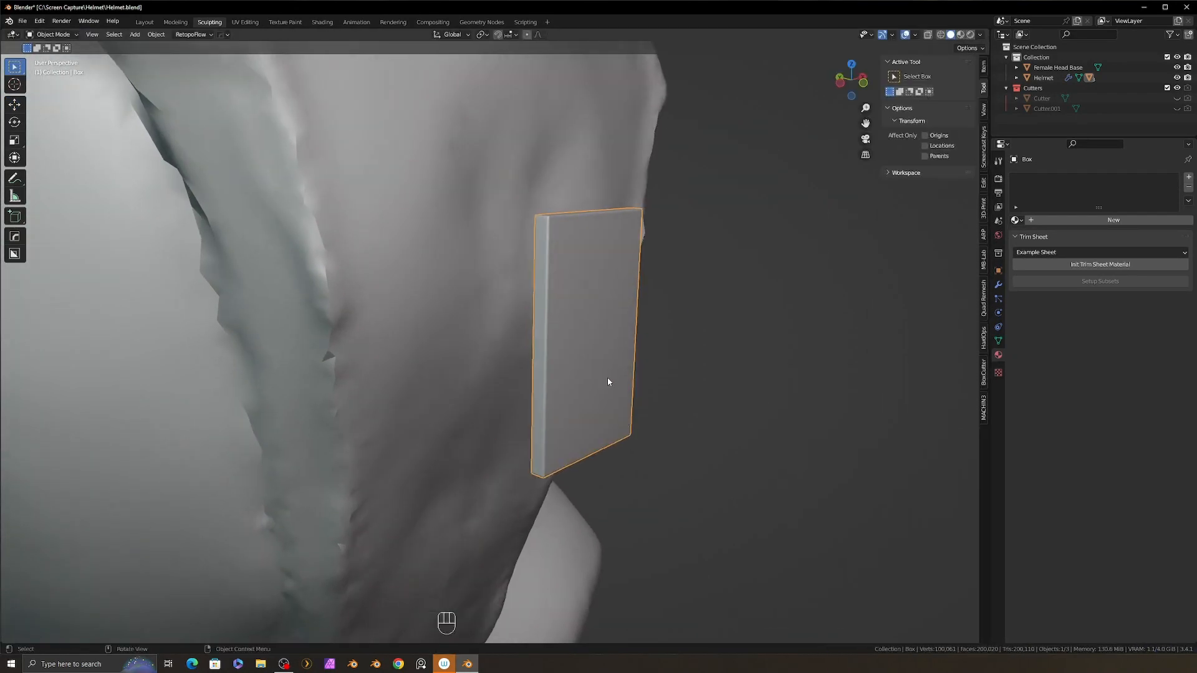
key(Tab)
key(e)
click(775, 417)
key(s)
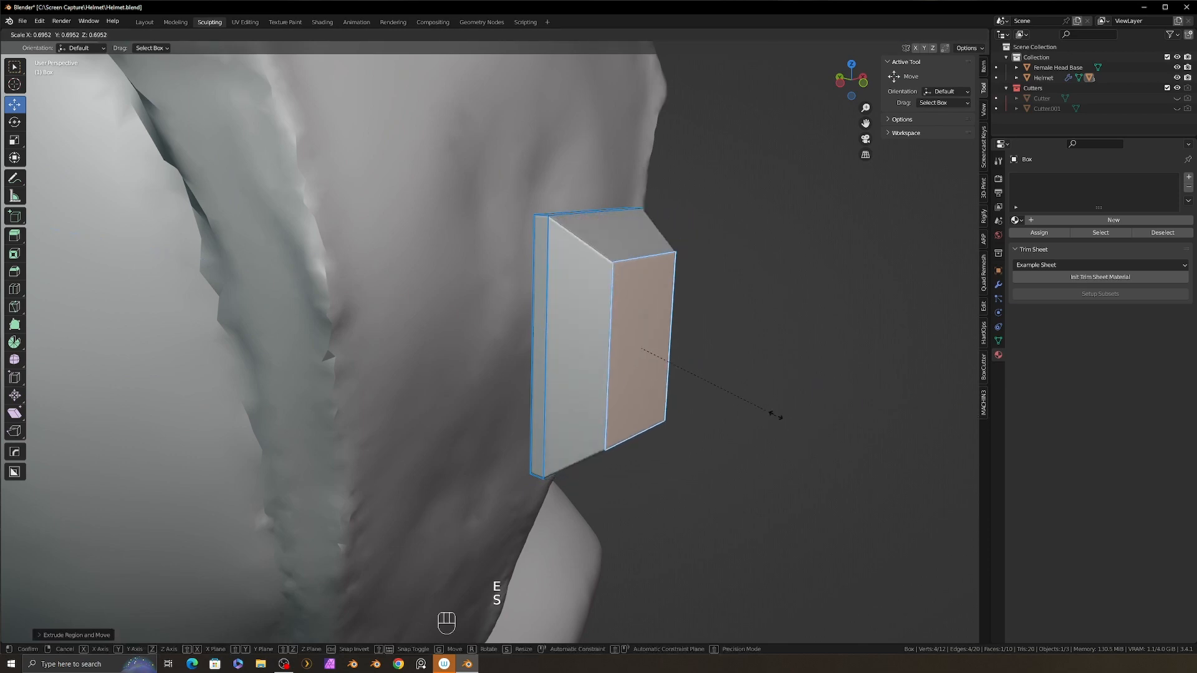
click(731, 394)
- Narrow the extruded front face by scaling it along X
middle_drag(731, 394, 462, 259)
key(s)
key(x)
click(661, 354)
- Select the slanted and short corner edges around the tapered box in edge mode and bevel them into chamfered corners
key(2)
click(574, 250)
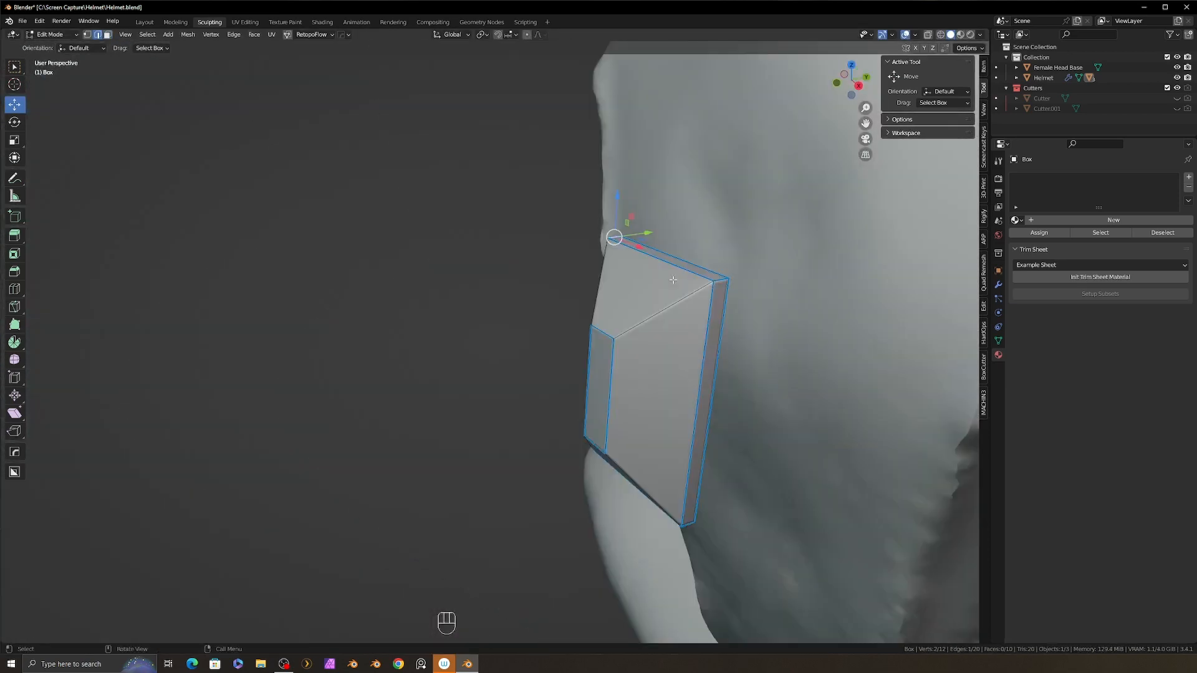
shift+click(719, 277)
middle_drag(719, 277, 711, 206)
shift+click(711, 337)
middle_drag(711, 337, 698, 262)
shift+click(588, 464)
middle_drag(587, 464, 693, 388)
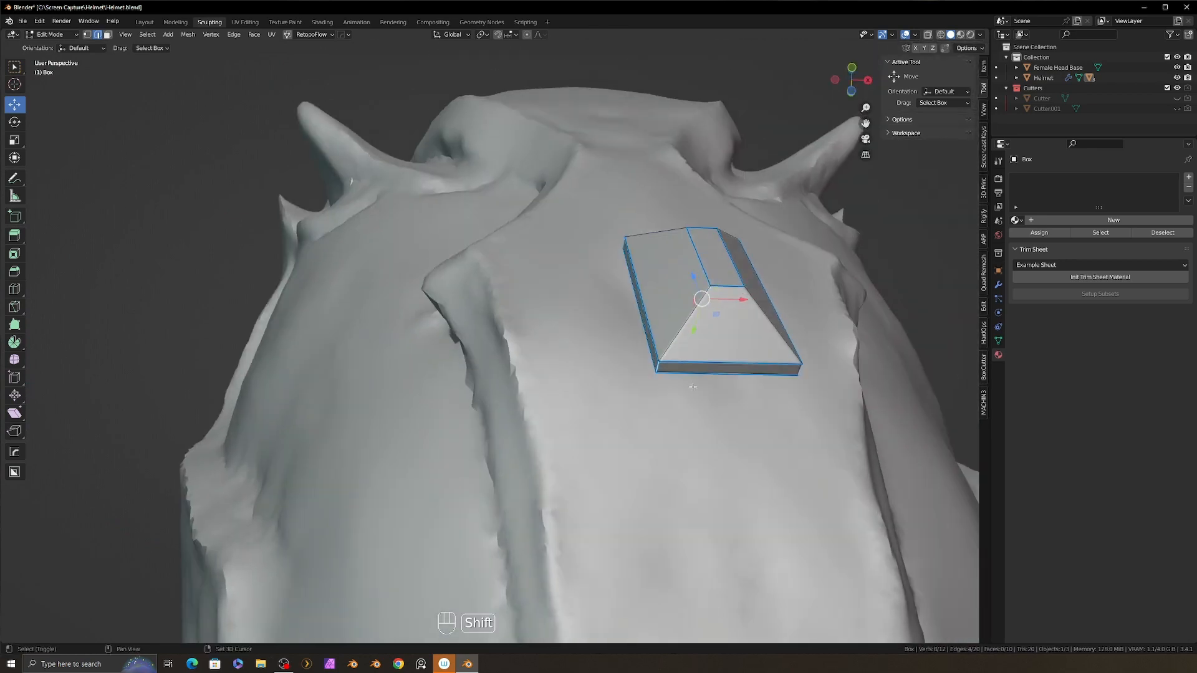
middle_drag(753, 301, 746, 380)
shift+click(713, 153)
shift+click(808, 150)
middle_drag(805, 162, 787, 212)
key(ctrl+b)
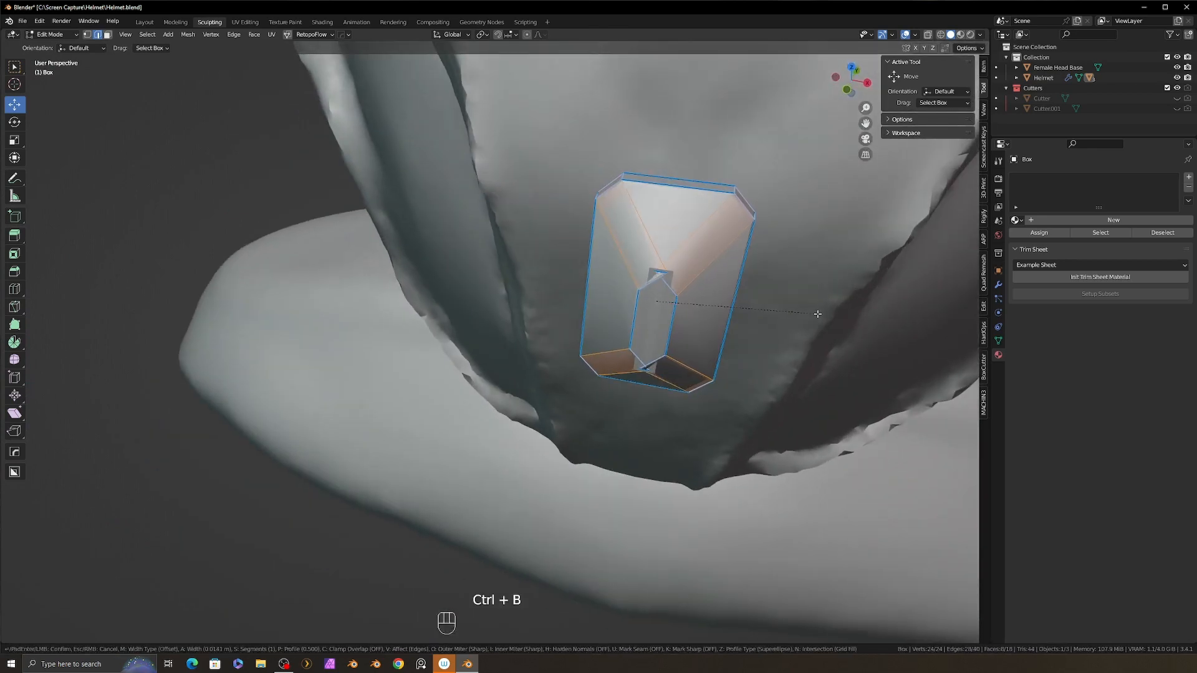
click(809, 313)
- In the front view, select the entire beveled detail and scale it along X to make it narrower
alt+middle_drag(713, 334, 758, 321)
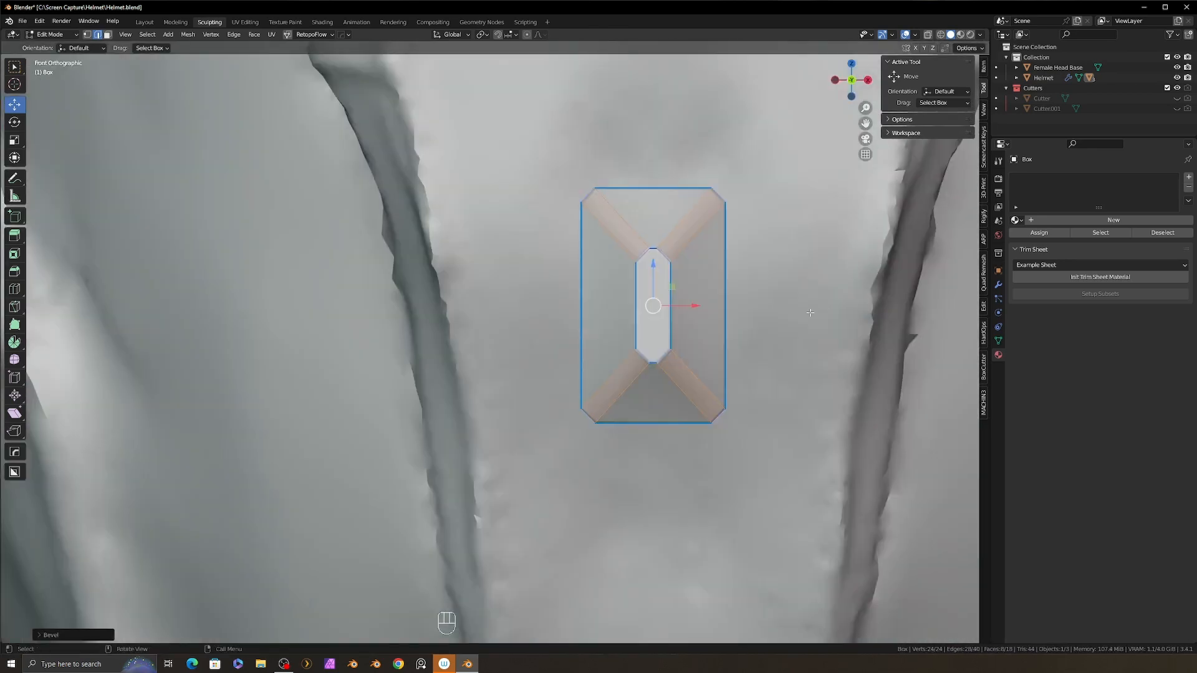
key(a)
key(s)
key(x)
click(779, 319)
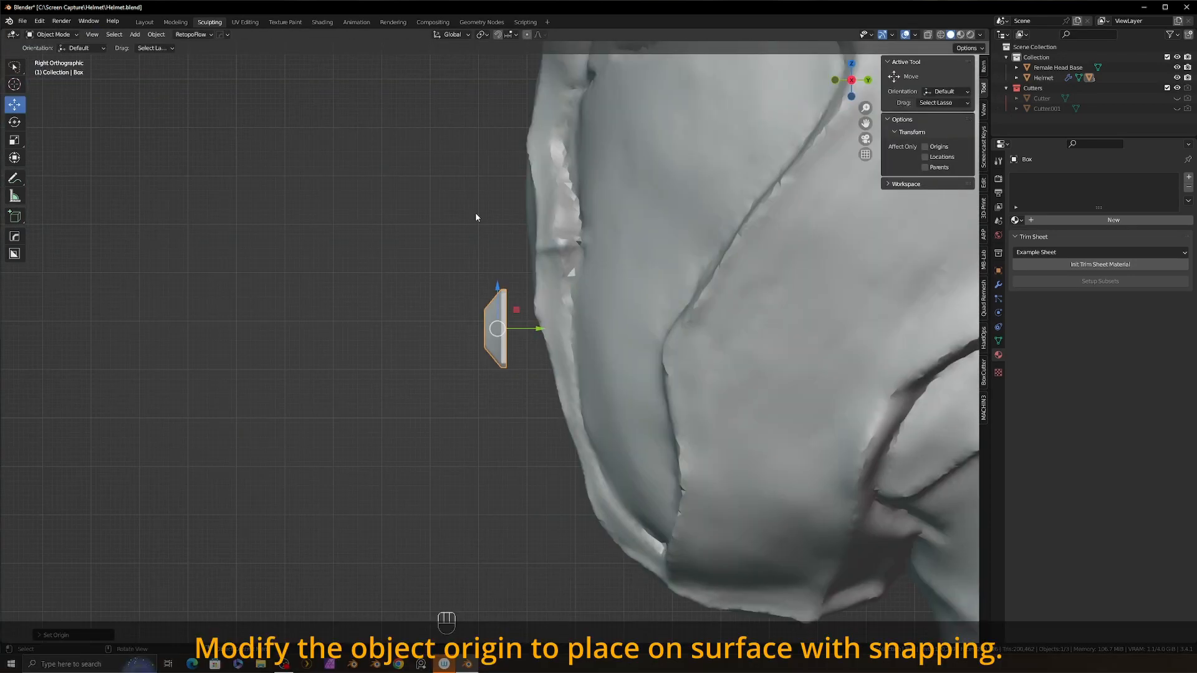
- Set the transform orientation to Local and move only the detail's origin to its back face
click(450, 35)
click(457, 77)
key(ctrl+period)
drag(453, 328, 462, 329)
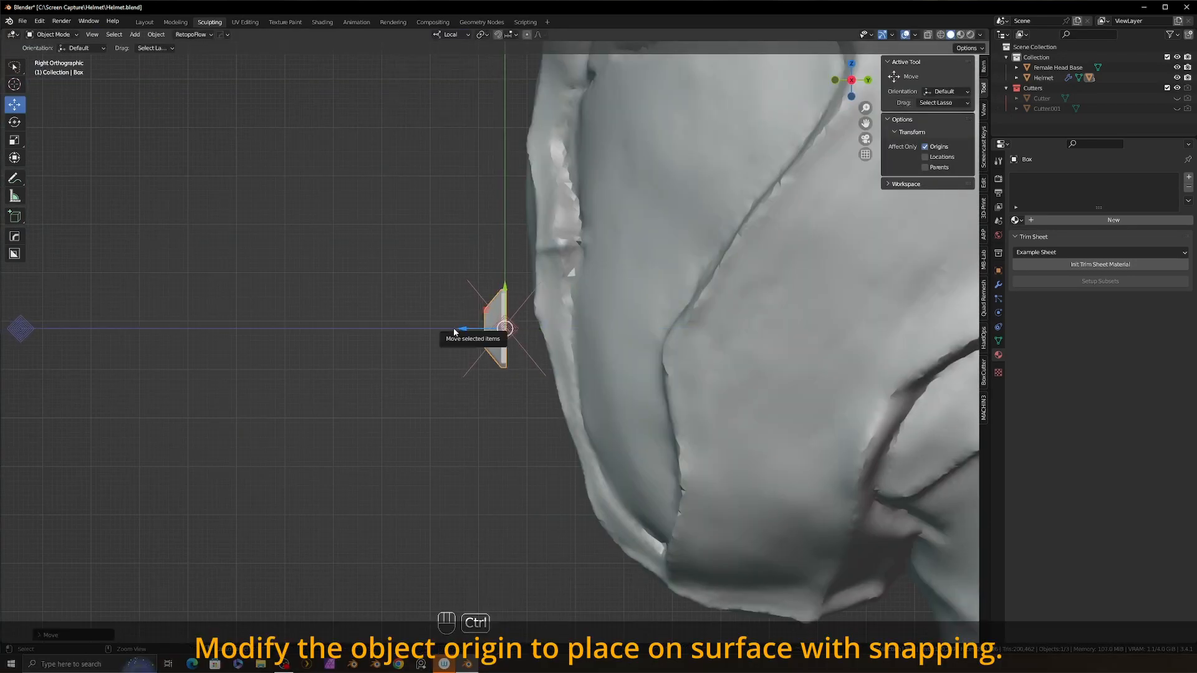
key(ctrl+period)
- Set snapping to Face Project and move the detail onto the center strip of the helmet's face plate
alt+middle_drag(436, 342, 453, 349)
scroll(453, 352, up, 2)
click(516, 34)
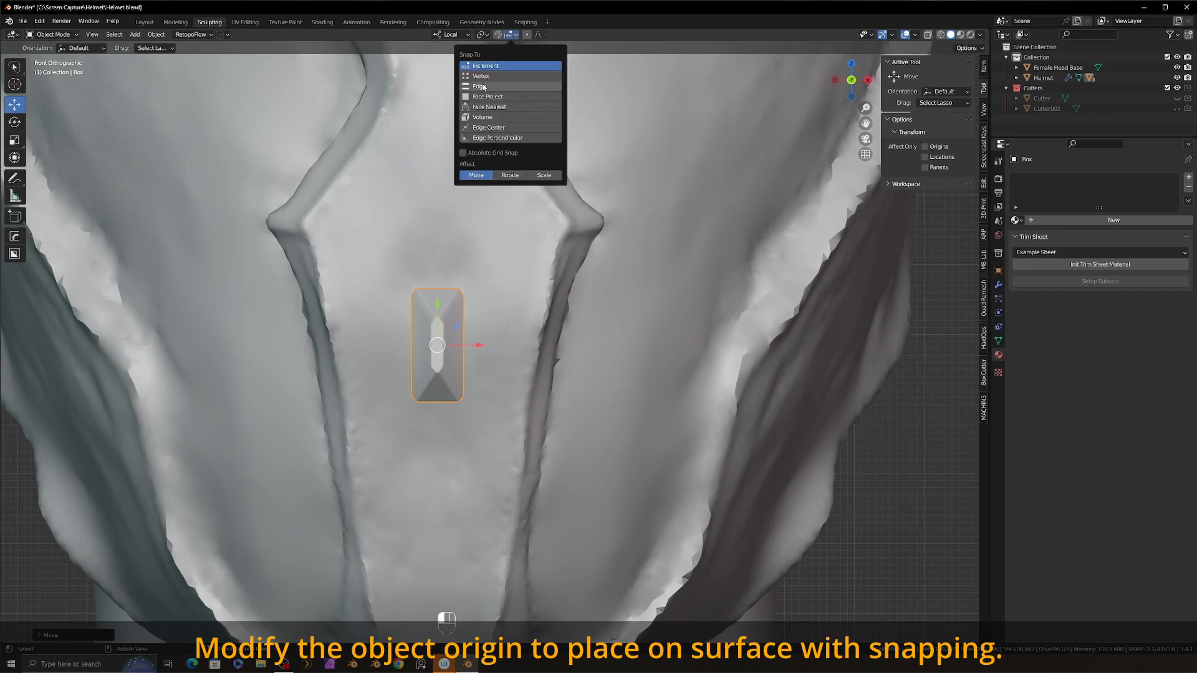
click(487, 96)
scroll(462, 336, down, 3)
key(g)
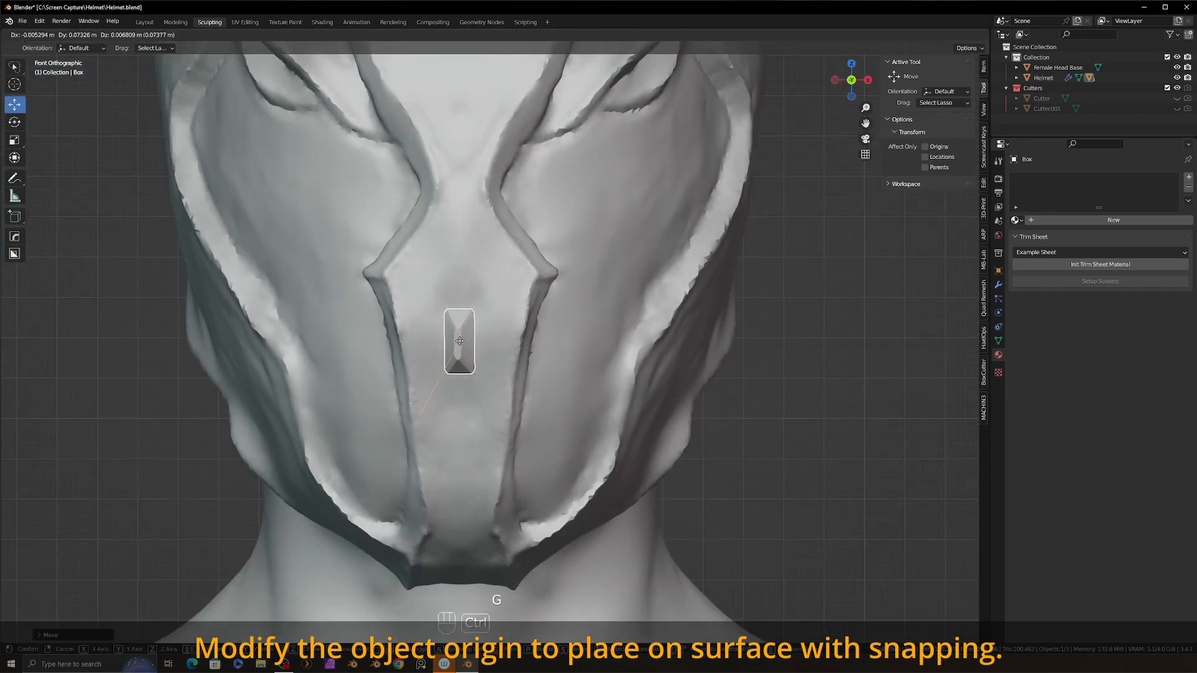
click(460, 338)
alt+middle_drag(461, 338, 400, 317)
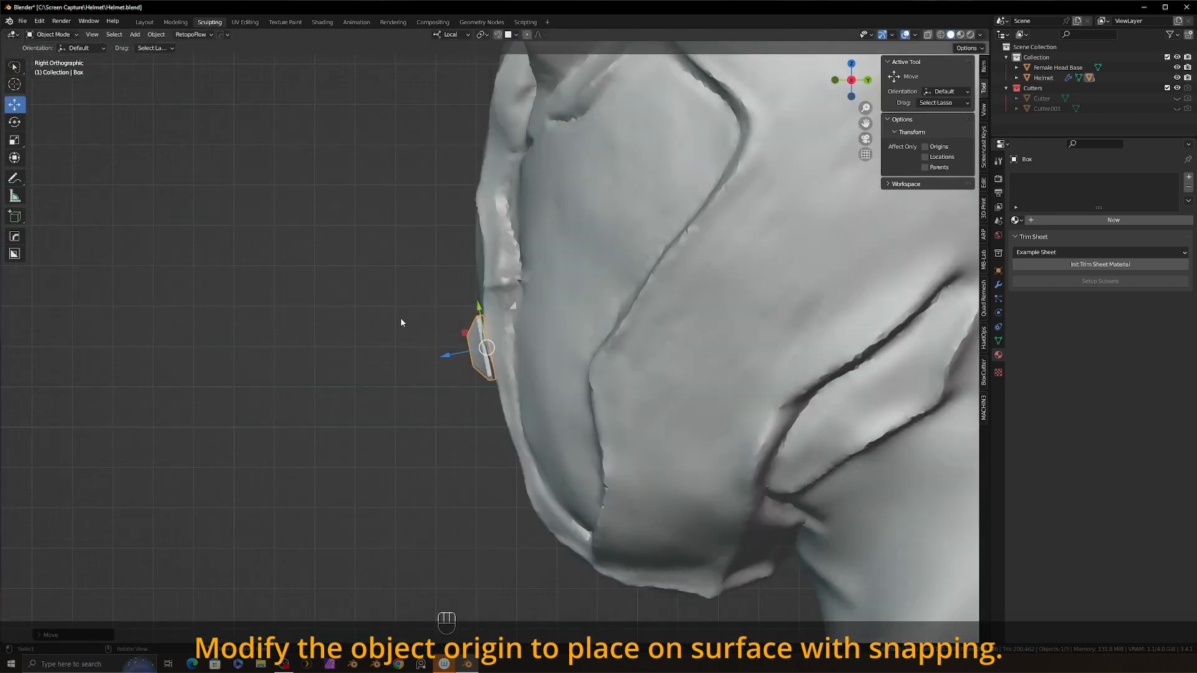
- Duplicate the detail lower on the face plate, rotate it to follow the surface and scale it down
key(shift+d)
click(521, 445)
key(r)
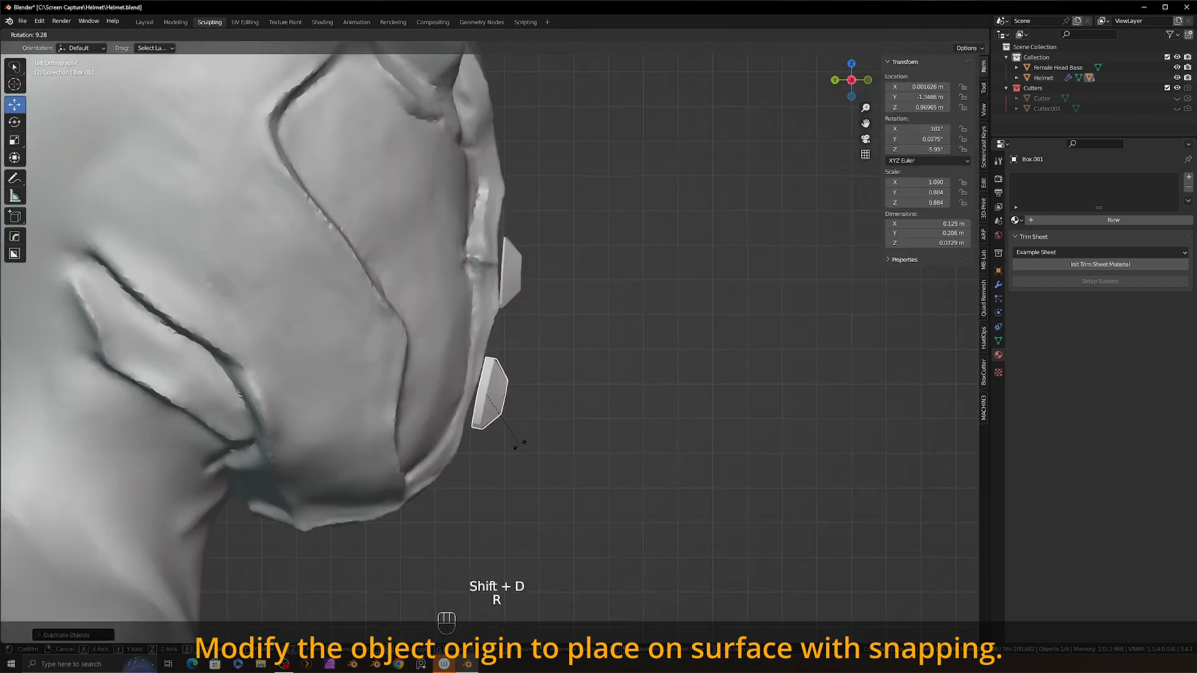
click(523, 446)
key(s)
key(g)
click(531, 452)
- Place further copies of the detail on the chin, between the eyes and up on the forehead
key(shift+d)
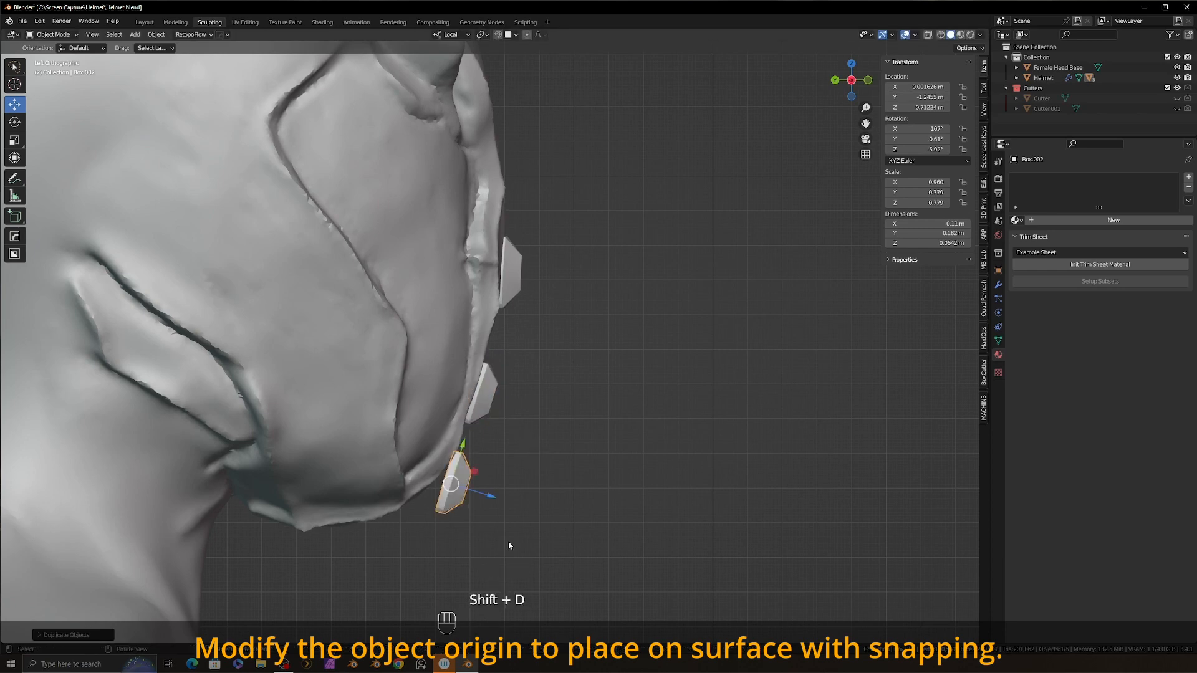
click(488, 515)
key(shift+d)
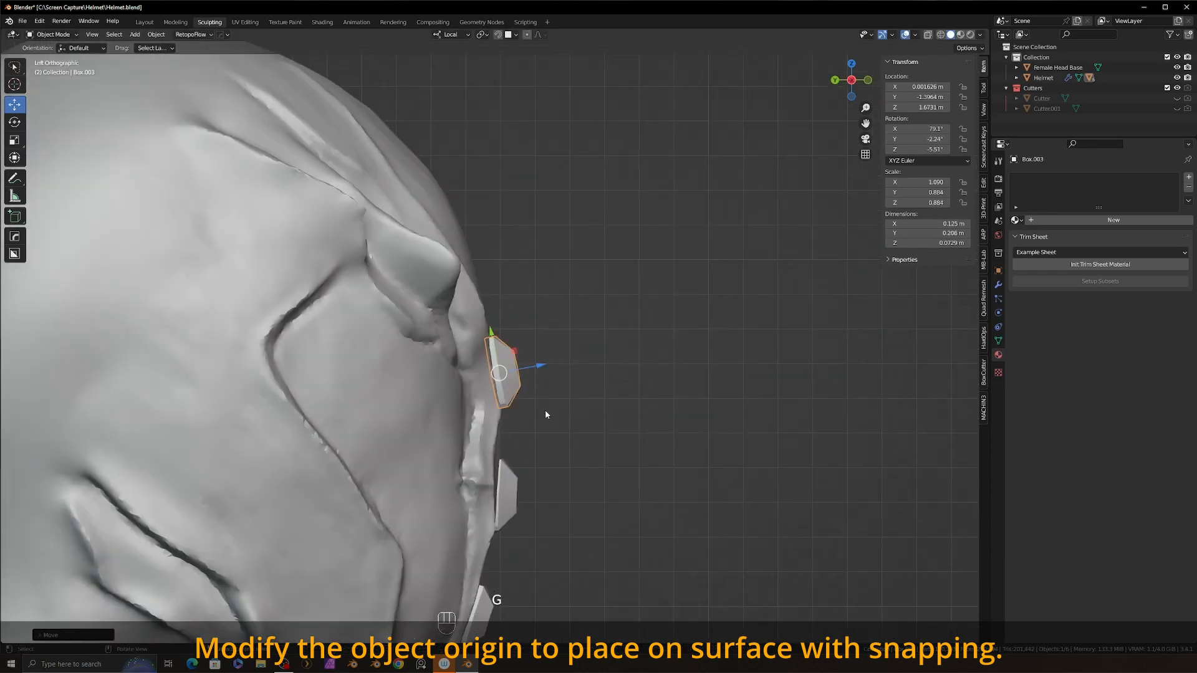
key(shift+d)
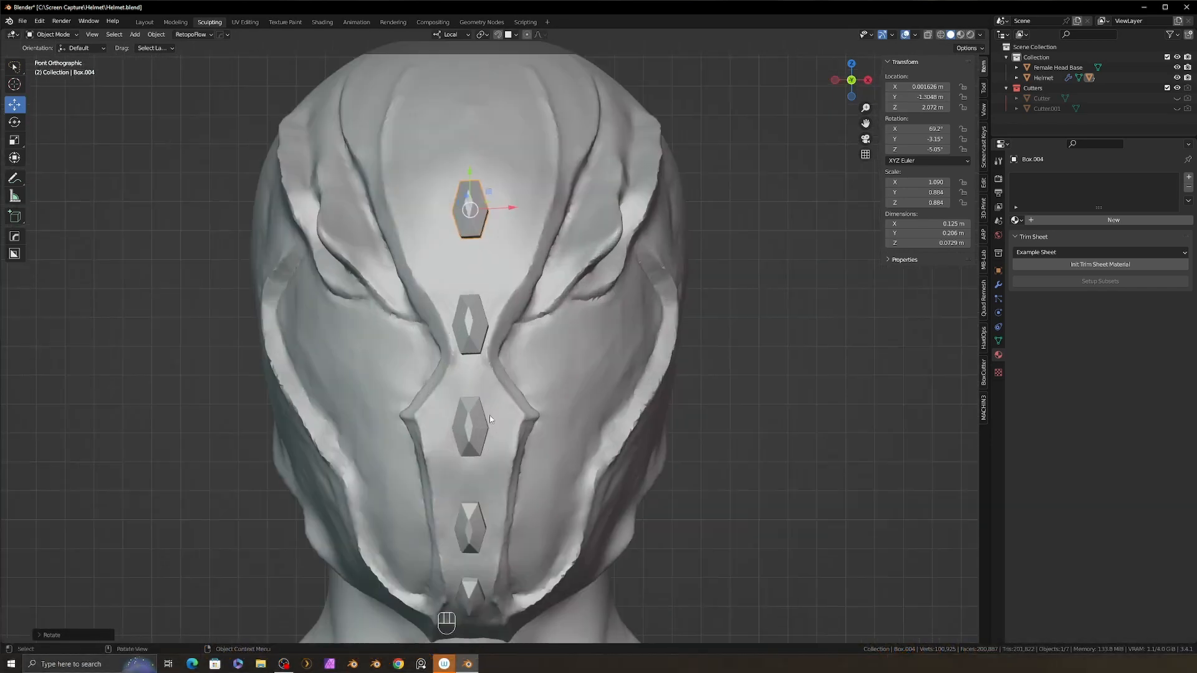
drag(471, 285, 470, 248)
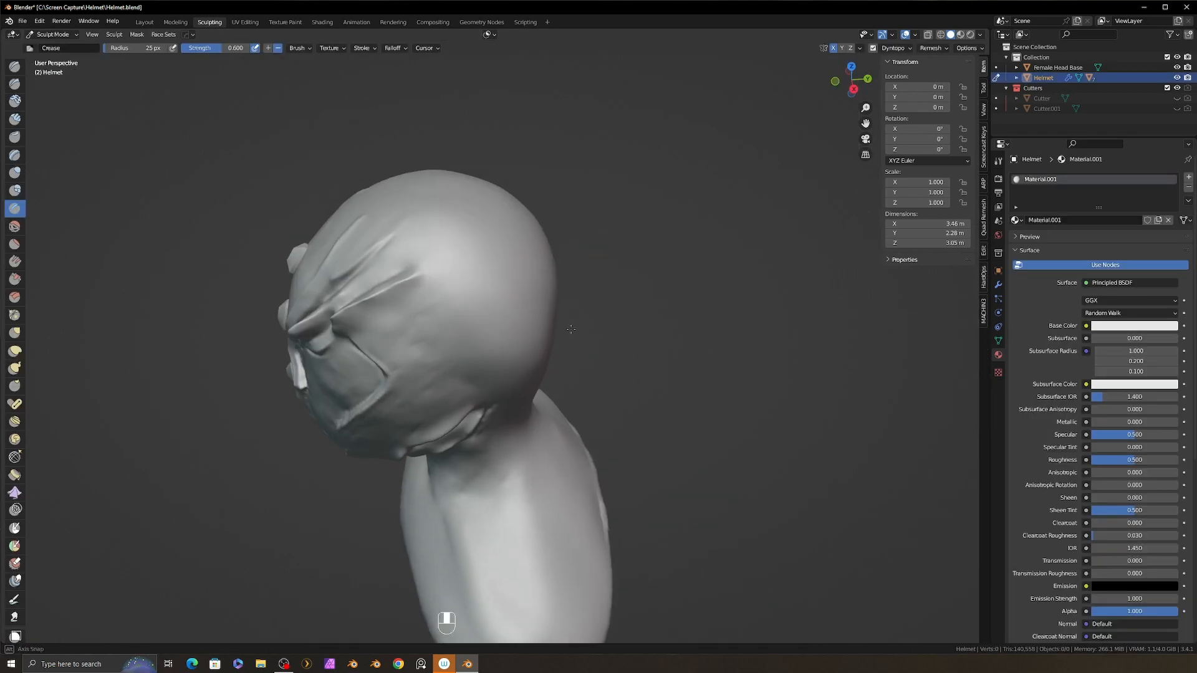
- Sculpt raised ridges over the crown and across the back of the helmet with the inverted Crease brush at strength 0.600
middle_drag(571, 329, 455, 228)
ctrl+drag(492, 236, 557, 276)
middle_drag(555, 274, 483, 209)
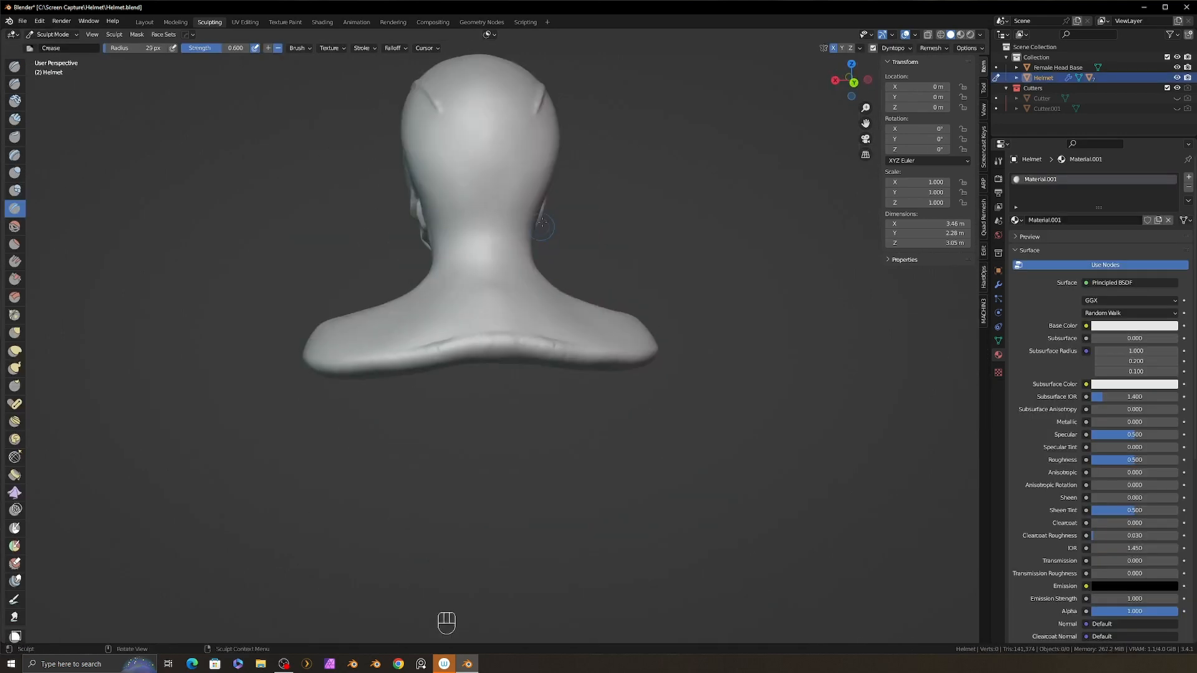
shift+middle_drag(449, 113, 480, 239)
ctrl+drag(479, 240, 572, 237)
ctrl+drag(468, 239, 460, 240)
- Extend the raised crease ridge along the helmet's side and down toward the ear panel
middle_drag(462, 240, 543, 268)
shift+middle_drag(542, 268, 573, 324)
ctrl+drag(576, 326, 455, 270)
middle_drag(458, 374, 479, 439)
ctrl+drag(478, 448, 472, 380)
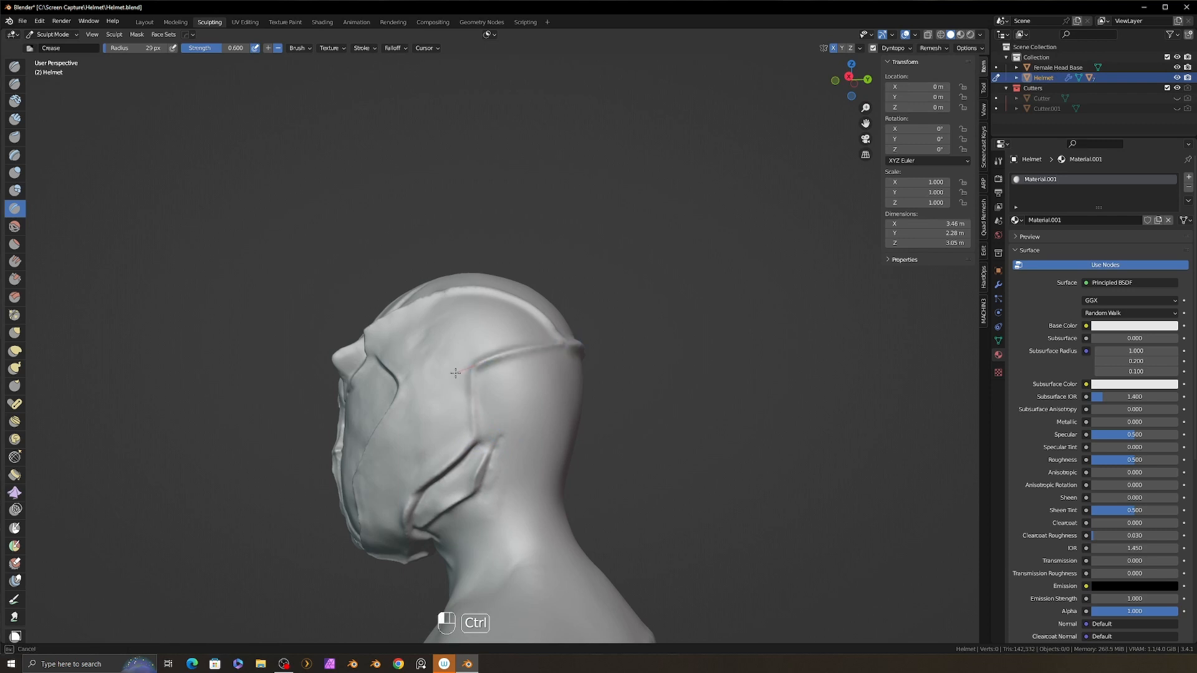
- Sculpt two raised crease ridges around the nape, joining the ear panels across the back of the neck
middle_drag(537, 389, 481, 409)
middle_drag(526, 442, 500, 432)
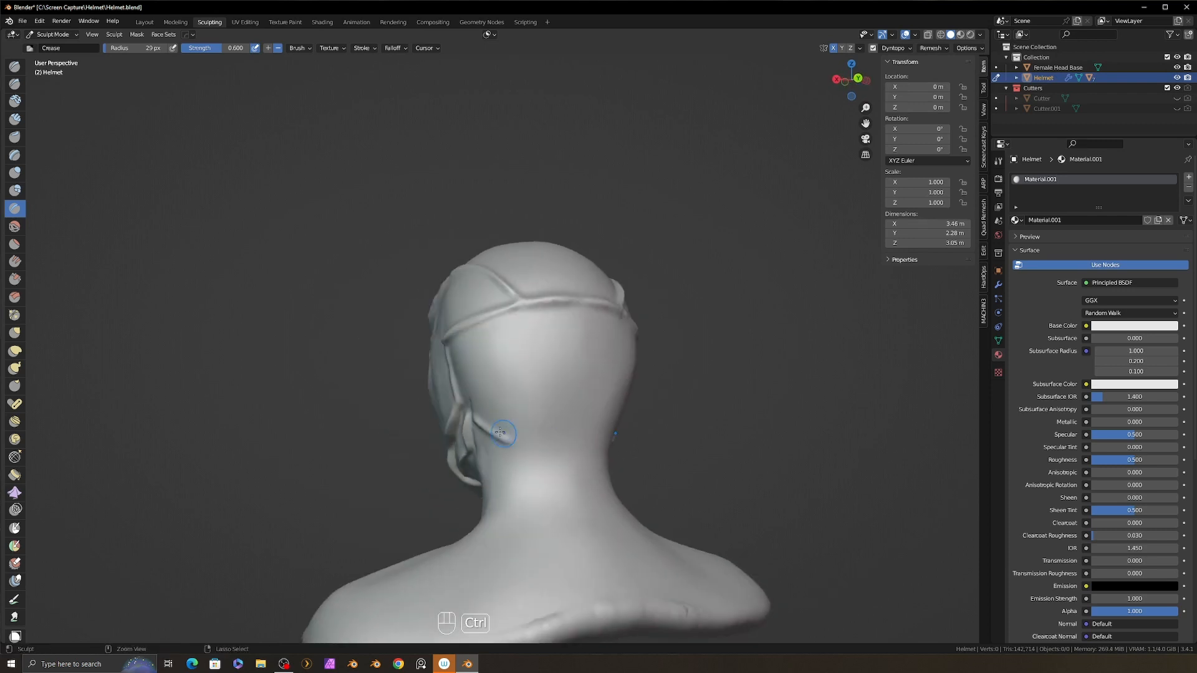
middle_drag(595, 459, 572, 478)
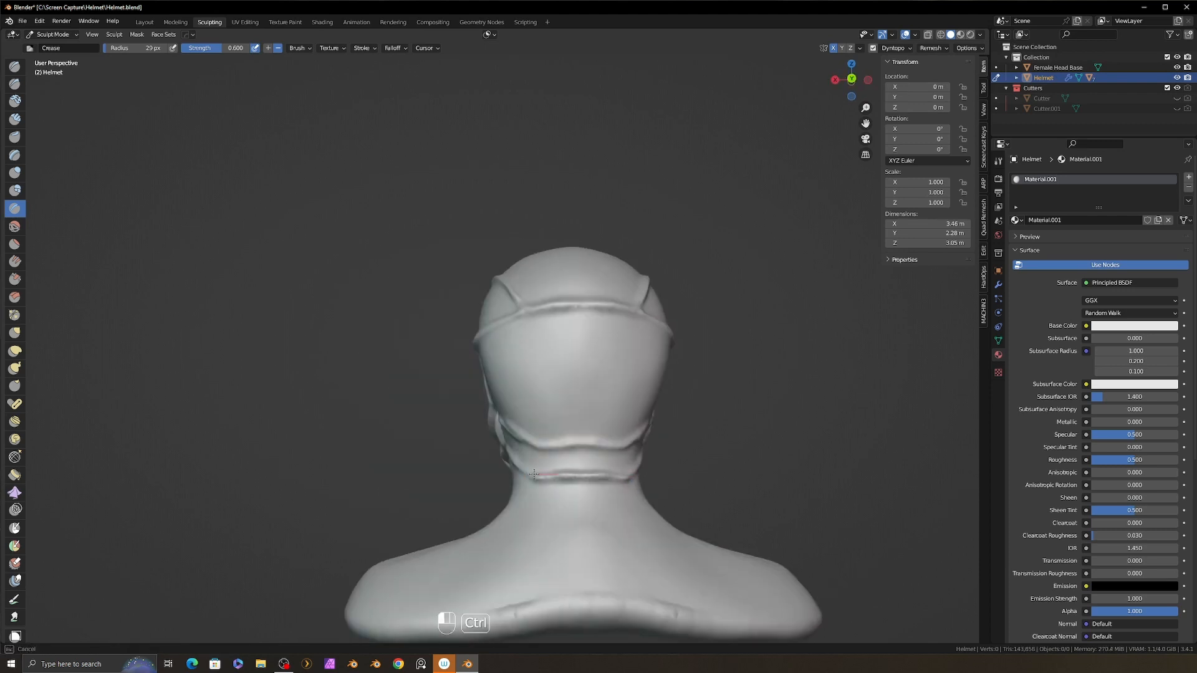
ctrl+drag(535, 475, 525, 472)
ctrl+drag(575, 446, 528, 439)
middle_drag(524, 436, 629, 438)
ctrl+drag(539, 424, 503, 412)
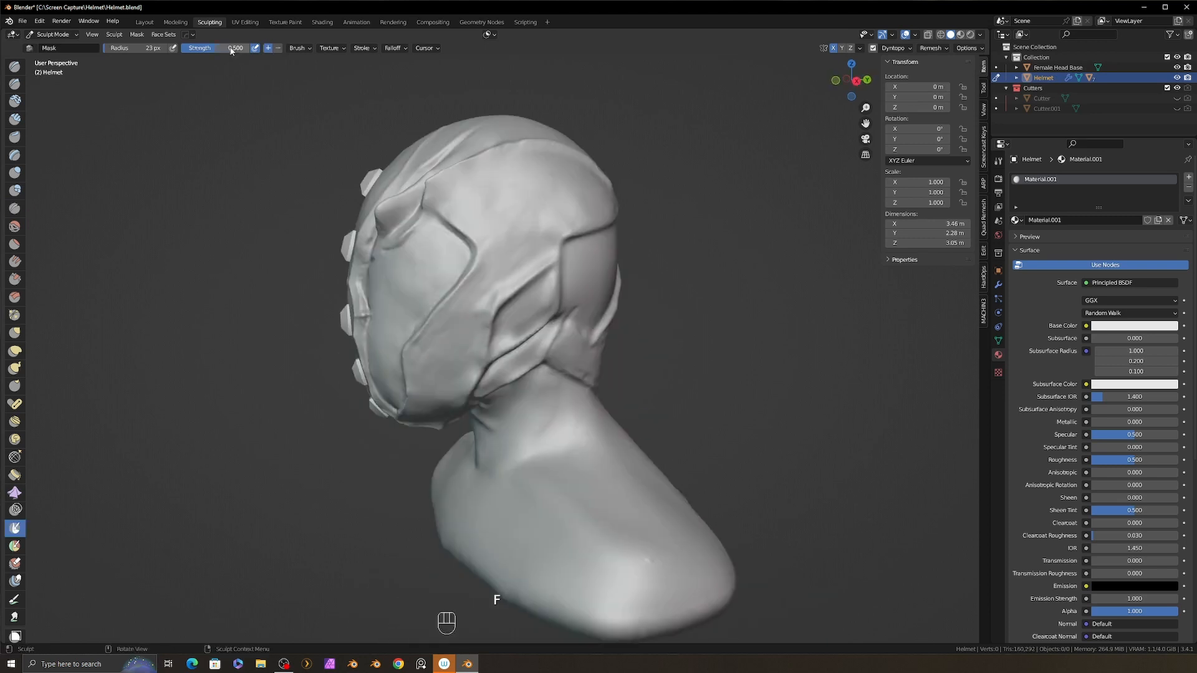
- Change the Mask brush falloff, paint a mask over the ear panel at strength 1.000 and invert it
click(396, 49)
click(390, 66)
click(376, 114)
middle_drag(529, 305, 530, 287)
drag(546, 282, 529, 294)
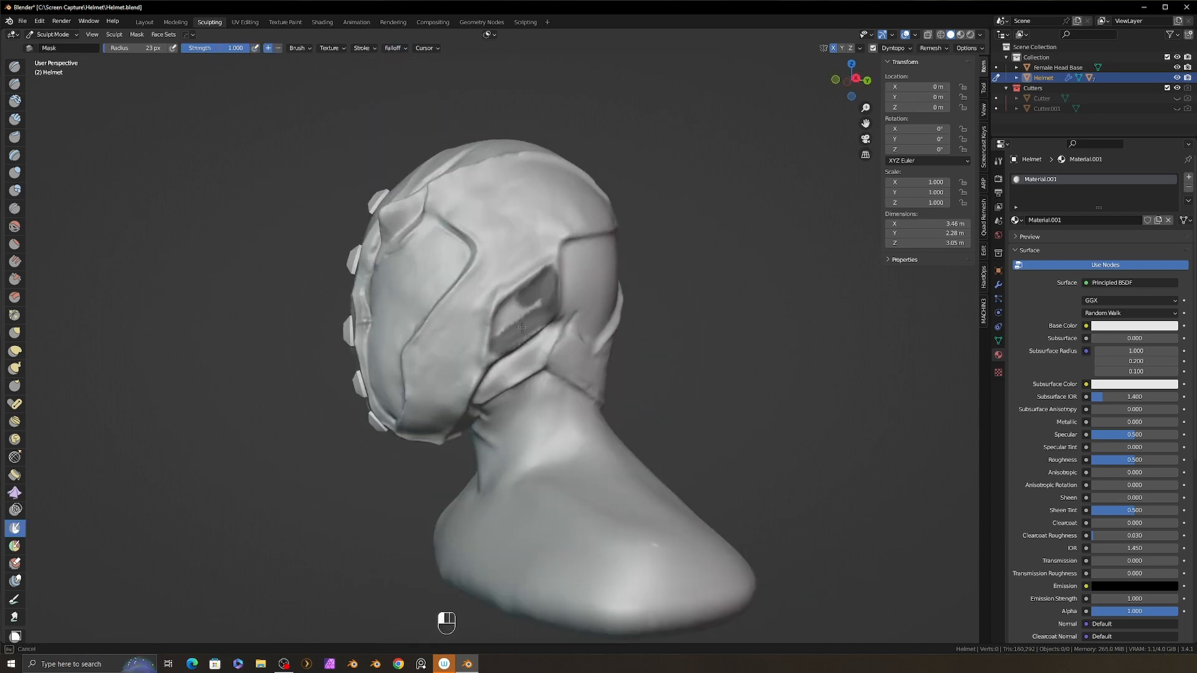
alt+drag(535, 300, 494, 360)
mouse_move(496, 357)
alt+mouse_down()
mouse_move(531, 316)
mouse_move(489, 343)
alt+mouse_up()
key(ctrl+i)
- Set the pivot on the ear panel's front end and rotate the unmasked panel outward with the Rotate tool
scroll(493, 340, up, 1)
key(space)
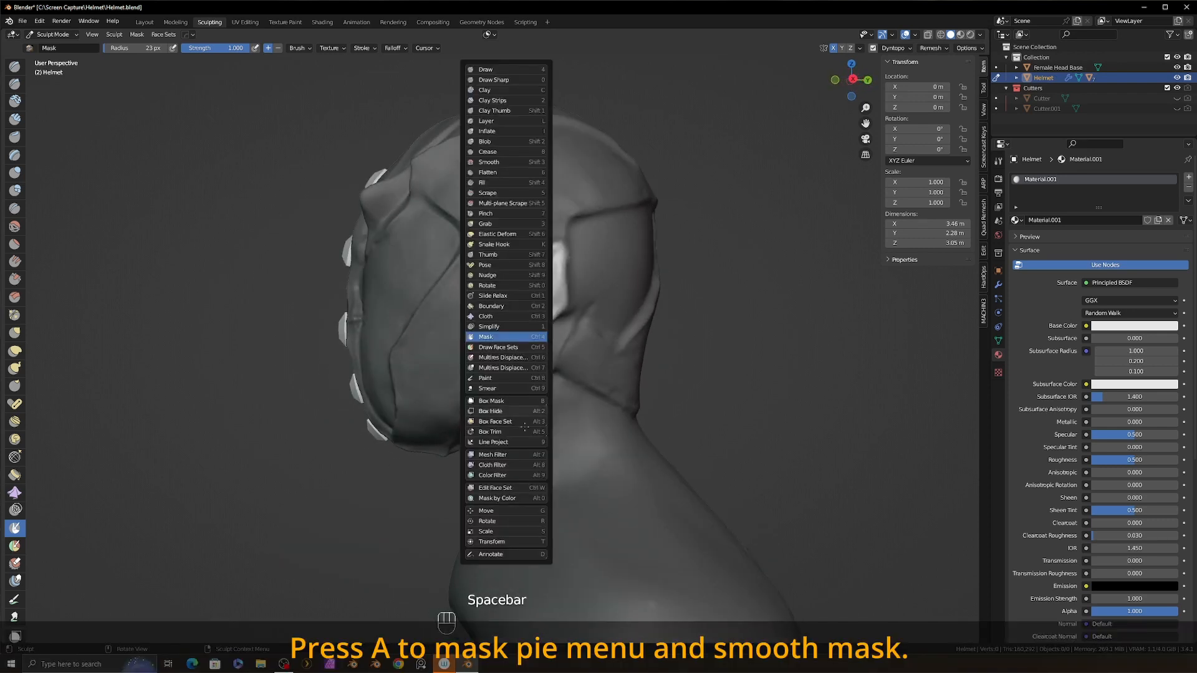
key(r)
key(q)
click(480, 332)
alt+drag(752, 298, 736, 247)
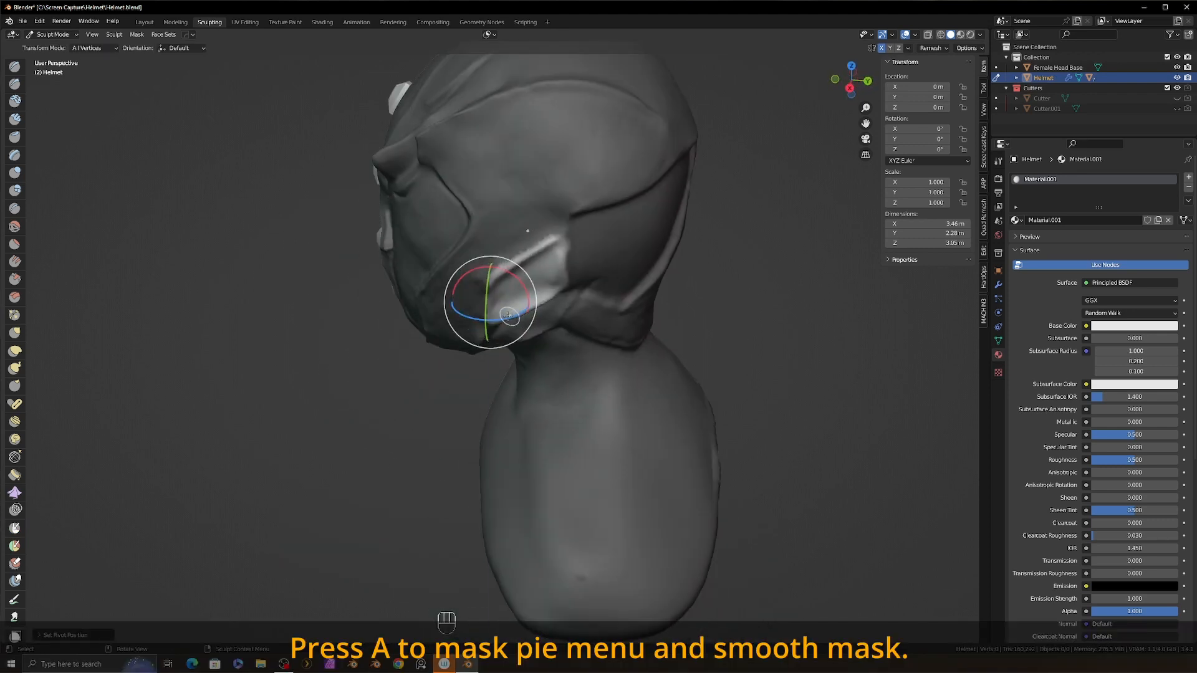
drag(496, 296, 498, 319)
alt+drag(711, 256, 812, 316)
scroll(812, 316, up, 3)
drag(687, 385, 662, 386)
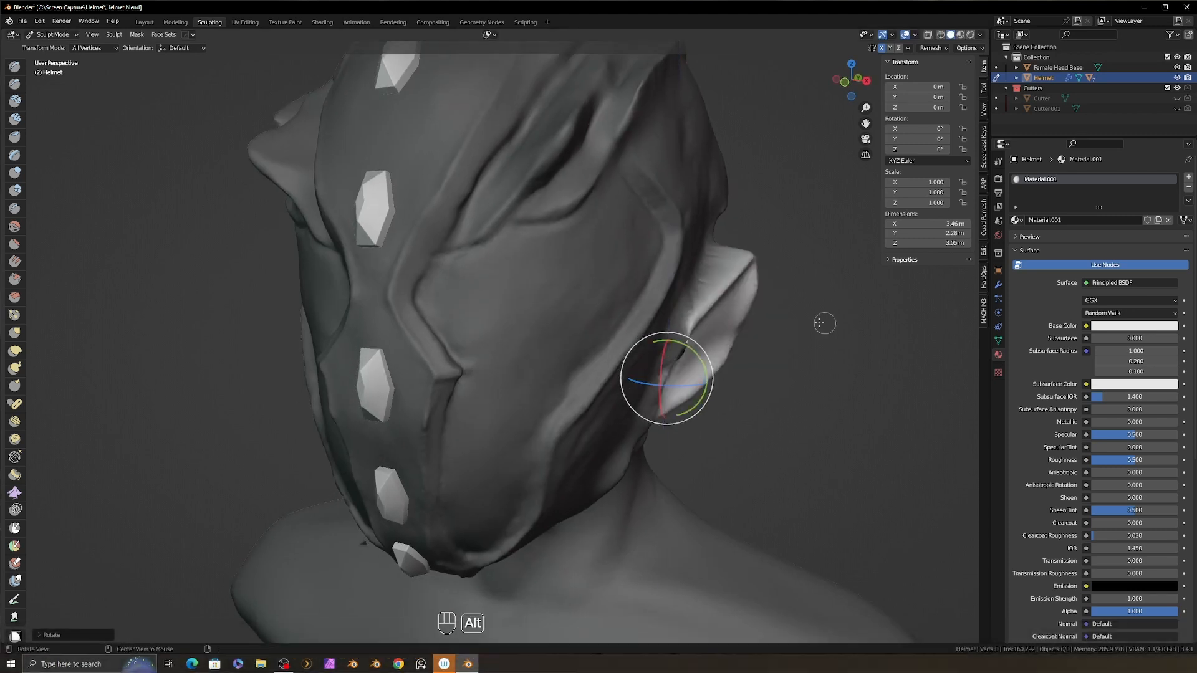
- Clear the mask and smooth the front base of the flared ear panel using the Clay Strips brush at strength 0.400
scroll(724, 349, down, 3)
key(alt+m)
mouse_move(825, 323)
alt+mouse_down()
mouse_move(724, 350)
mouse_move(611, 340)
alt+mouse_up()
key(2)
key(f)
shift+drag(526, 305, 522, 325)
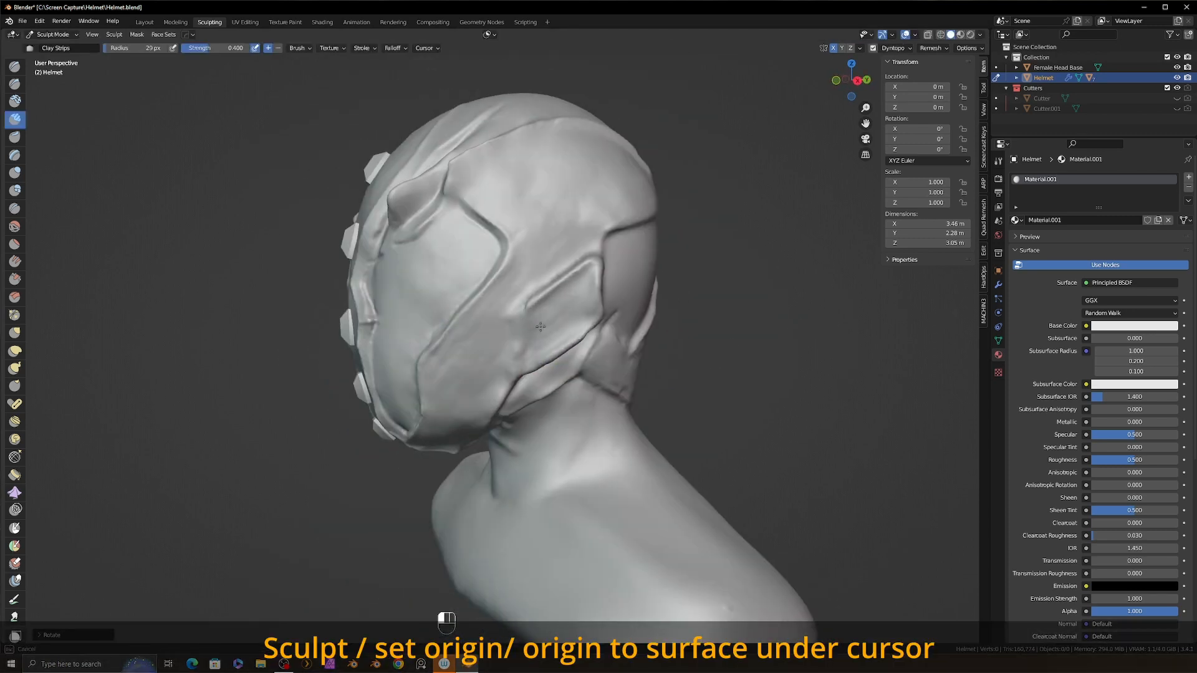
mouse_move(567, 333)
middle_down()
mouse_move(604, 356)
mouse_move(561, 358)
middle_up()
- Flatten the lower surface of the flared ear panel with the Scrape/Peaks brush
key(5)
key(f)
key(f)
click(576, 358)
drag(564, 364, 529, 388)
mouse_move(562, 299)
middle_down()
mouse_move(610, 246)
mouse_move(583, 327)
mouse_move(596, 365)
middle_up()
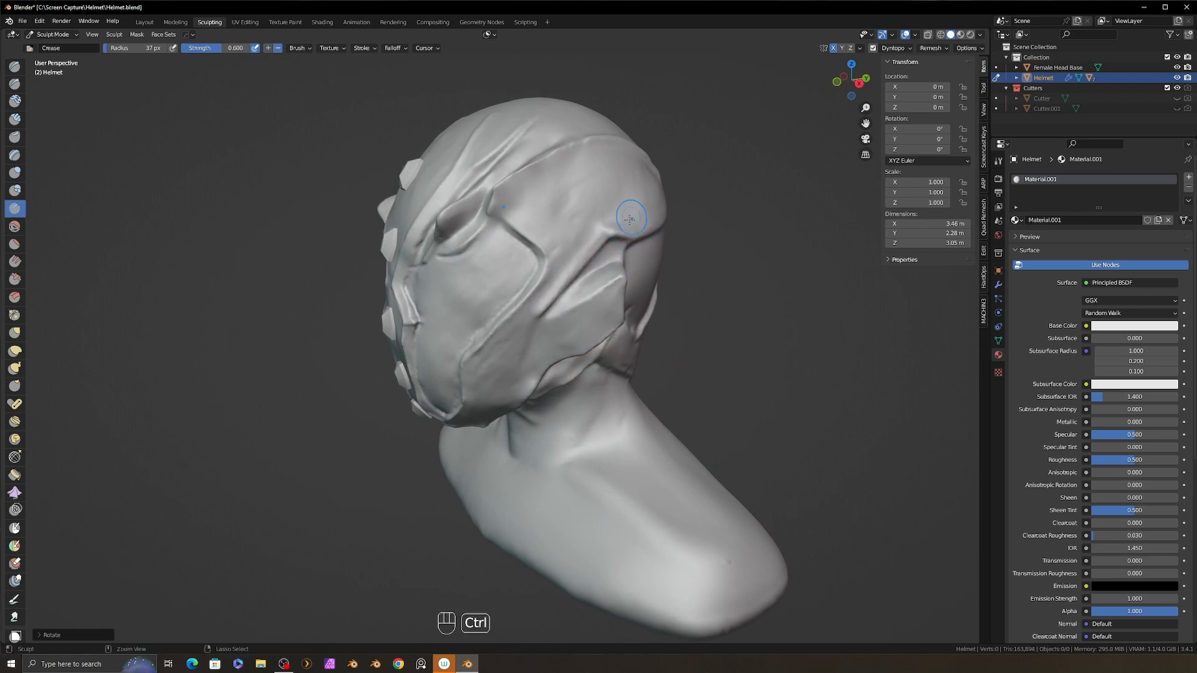
- Carve the area above the ear panel with the inverted Clay Strips brush
key(2)
mouse_move(630, 218)
middle_down()
mouse_move(601, 275)
mouse_move(605, 265)
middle_up()
key(f)
mouse_move(605, 265)
ctrl+mouse_down()
mouse_move(610, 249)
mouse_move(585, 232)
ctrl+mouse_up()
- Scrape the surface above the ear panel flat with the Scrape/Peaks brush and smooth the panel's front transition
key(5)
key(f)
key(f)
click(567, 300)
middle_drag(586, 232, 601, 240)
drag(602, 249, 616, 237)
middle_drag(616, 237, 562, 312)
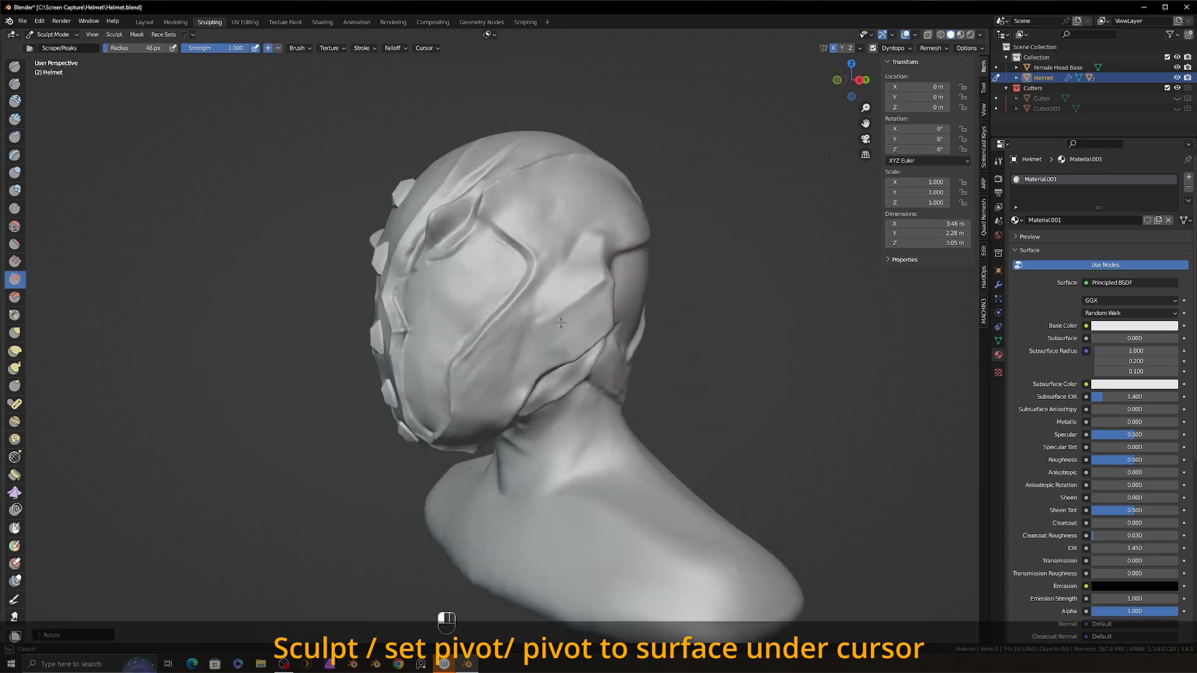
shift+drag(552, 336, 558, 324)
- Sculpt a raised ridge with the inverted Crease brush from the ear panel's tip toward the back of the helmet
middle_drag(558, 324, 620, 237)
key(4)
key(f)
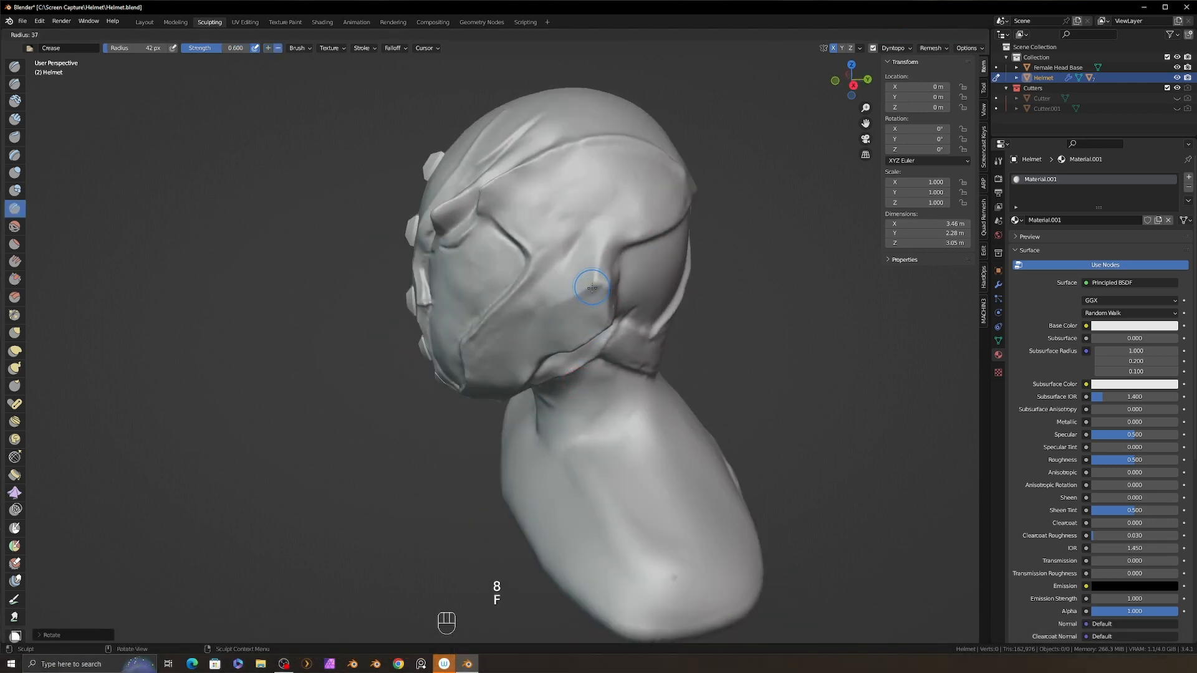
click(590, 285)
ctrl+drag(586, 280, 667, 217)
middle_drag(690, 203, 642, 220)
ctrl+drag(642, 220, 703, 174)
ctrl+drag(645, 219, 695, 186)
alt+middle_drag(696, 186, 670, 226)
- Build up the surface beside the new rear ridge with a smaller Clay Strips brush
key(2)
key(f)
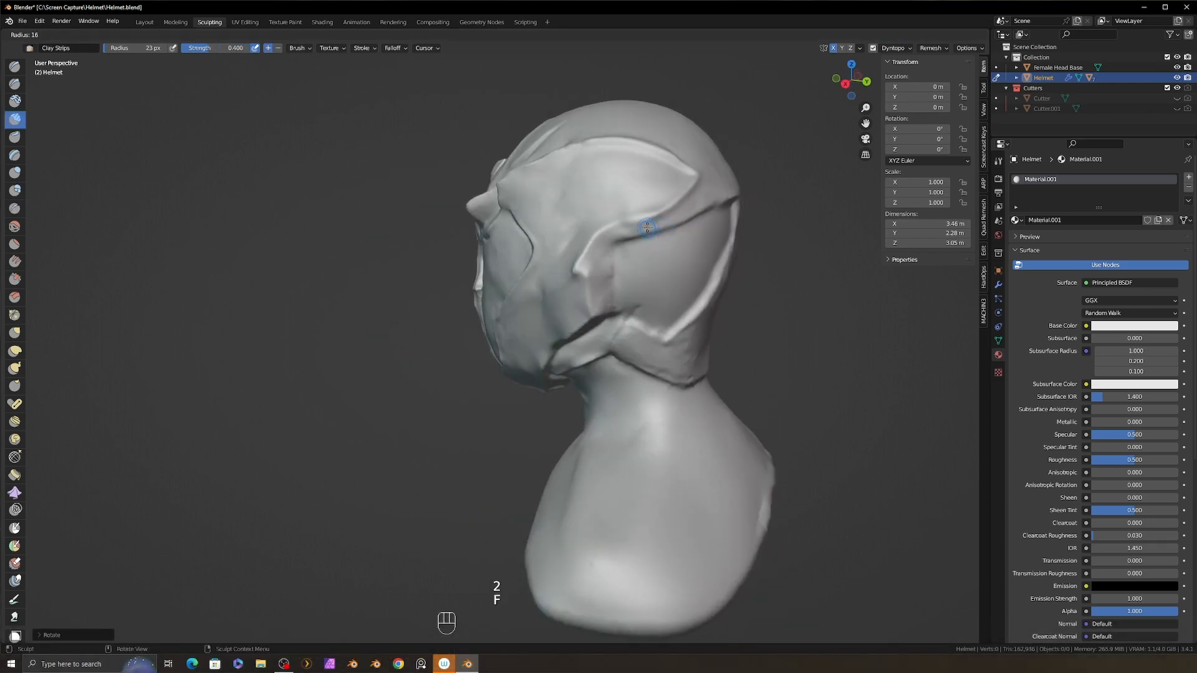
click(659, 227)
drag(683, 198, 691, 210)
alt+middle_drag(691, 211, 643, 246)
- Flatten the back of the ear panel with Scrape/Peaks at strength 1.000 and smooth the cheek in front of it
key(3)
drag(599, 267, 596, 275)
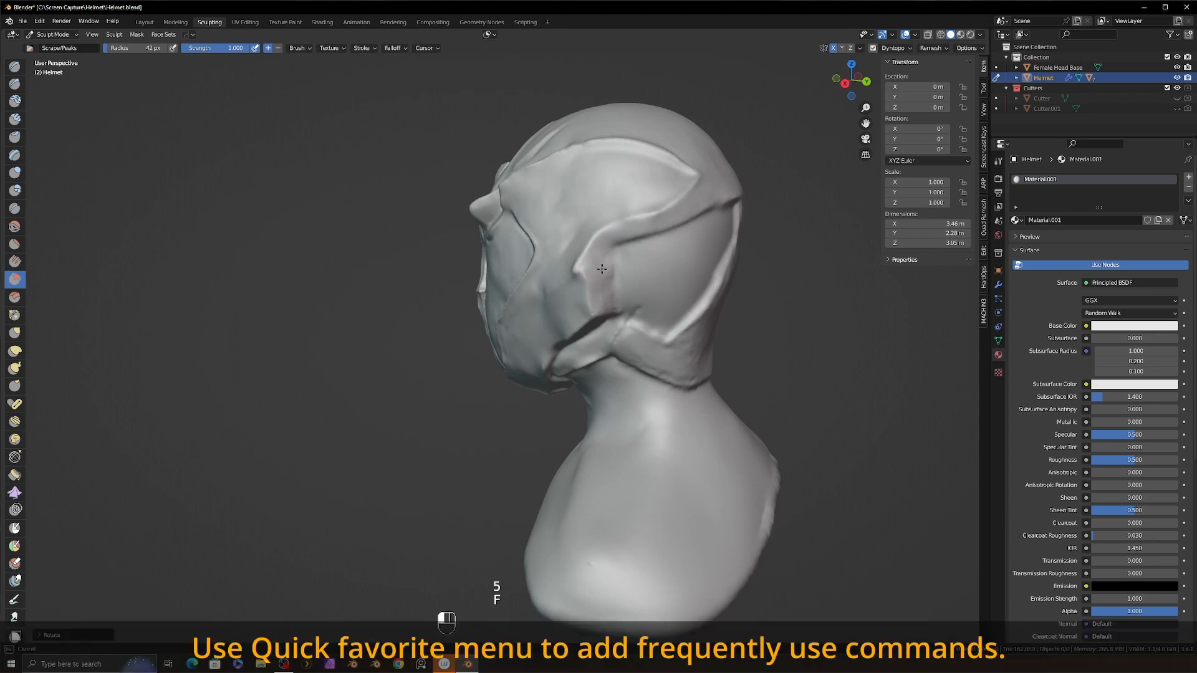
alt+middle_drag(595, 275, 622, 252)
drag(622, 252, 614, 274)
mouse_move(614, 275)
alt+middle_down()
mouse_move(634, 271)
mouse_move(540, 297)
alt+middle_up()
key(8)
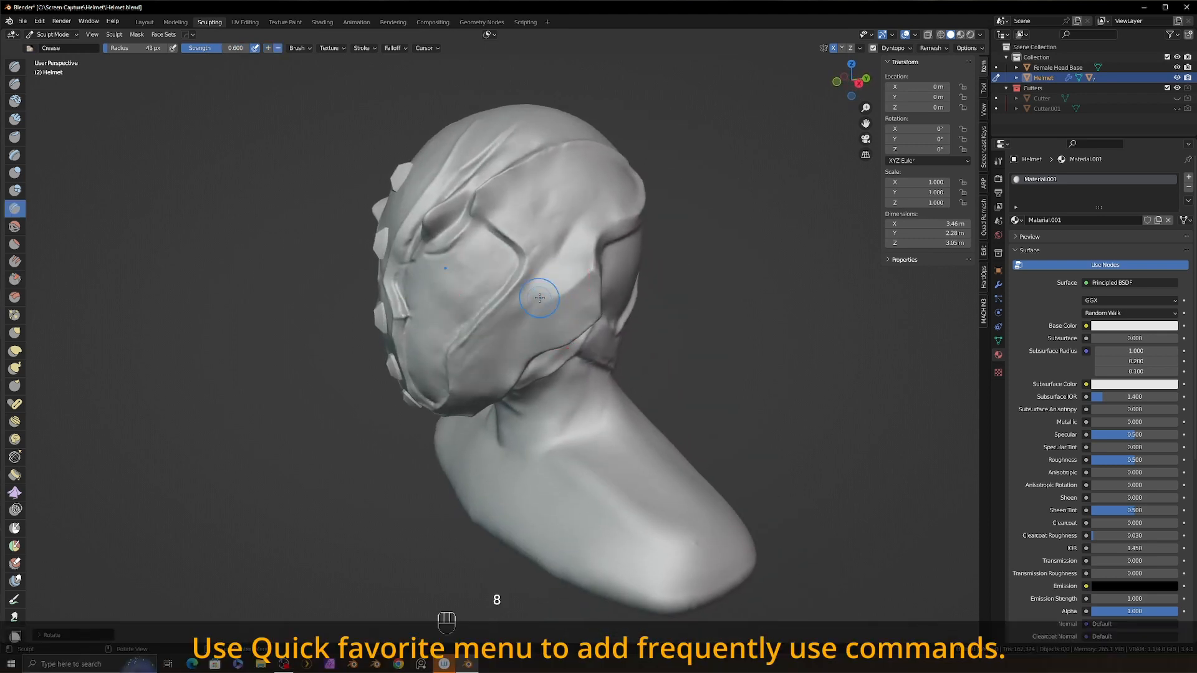
shift+drag(516, 306, 525, 296)
- Turn the bust to the front and split the viewport vertically to add a narrow second 3D view
mouse_move(601, 240)
alt+middle_down()
mouse_move(570, 227)
mouse_move(655, 323)
mouse_move(652, 306)
alt+middle_up()
scroll(580, 193, down, 4)
click(9, 34)
click(2, 32)
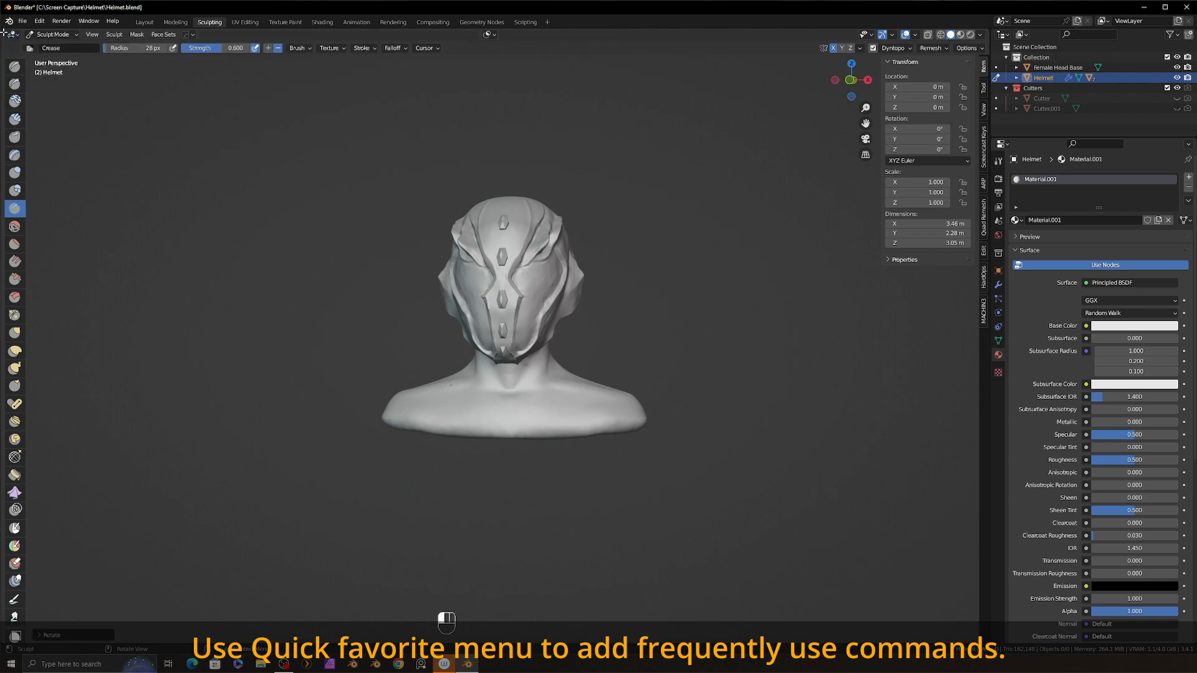
drag(3, 32, 270, 70)
key(n)
key(n)
key(n)
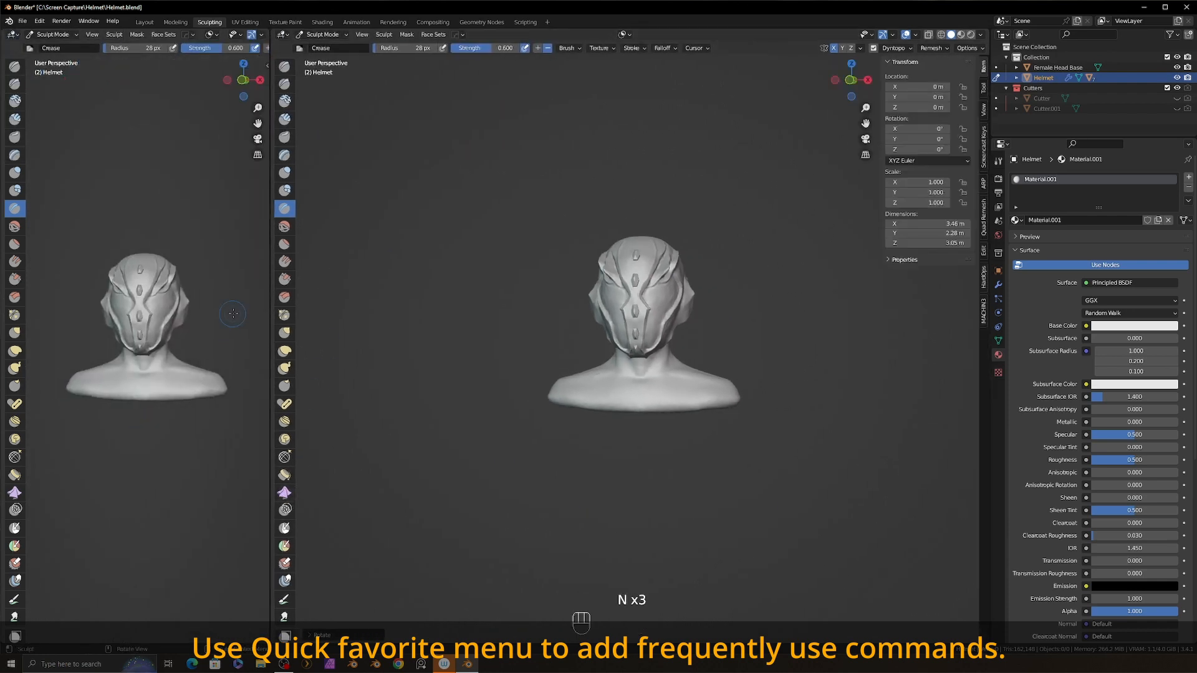
- Split the narrow view horizontally, framing the bust from the front in one view and from the side in the other
drag(5, 643, 69, 350)
scroll(154, 253, up, 6)
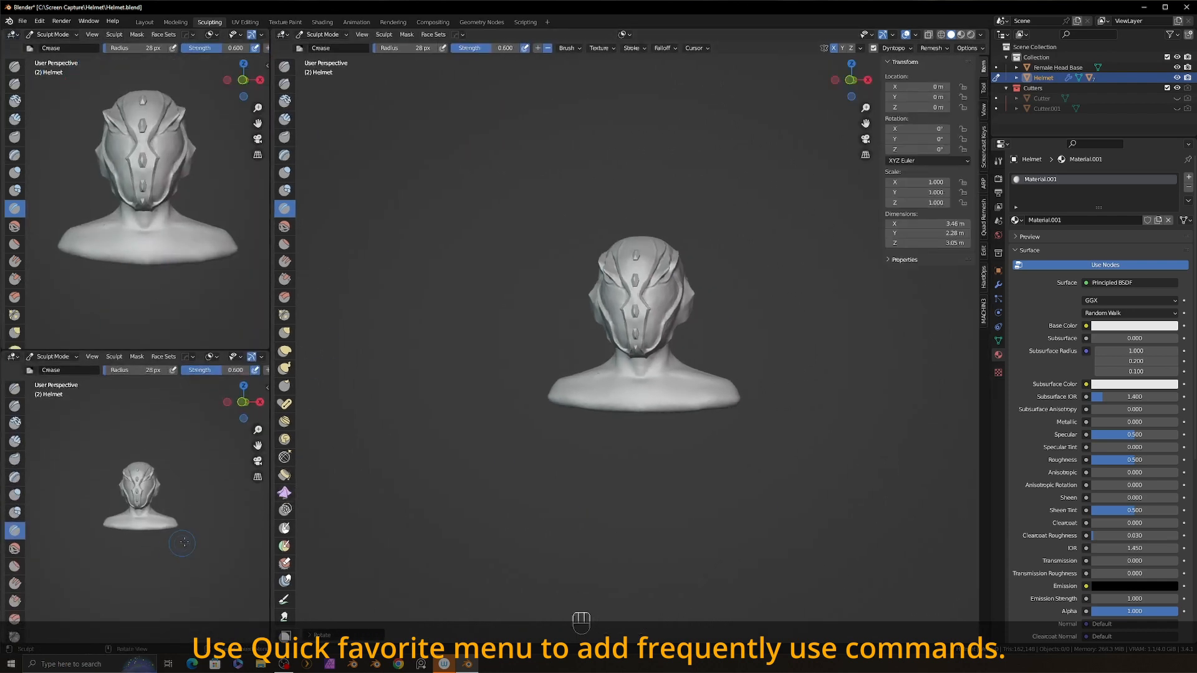
middle_drag(188, 544, 160, 558)
scroll(133, 554, up, 6)
scroll(746, 490, up, 6)
- Reshape the outer brow ridge in the main view with the Grab brush at a radius of 86 px
middle_drag(735, 349, 793, 394)
key(g)
mouse_move(829, 430)
alt+mouse_down()
mouse_move(742, 352)
mouse_move(717, 375)
alt+mouse_up()
scroll(687, 348, up, 4)
key(f)
click(662, 349)
drag(631, 415, 657, 376)
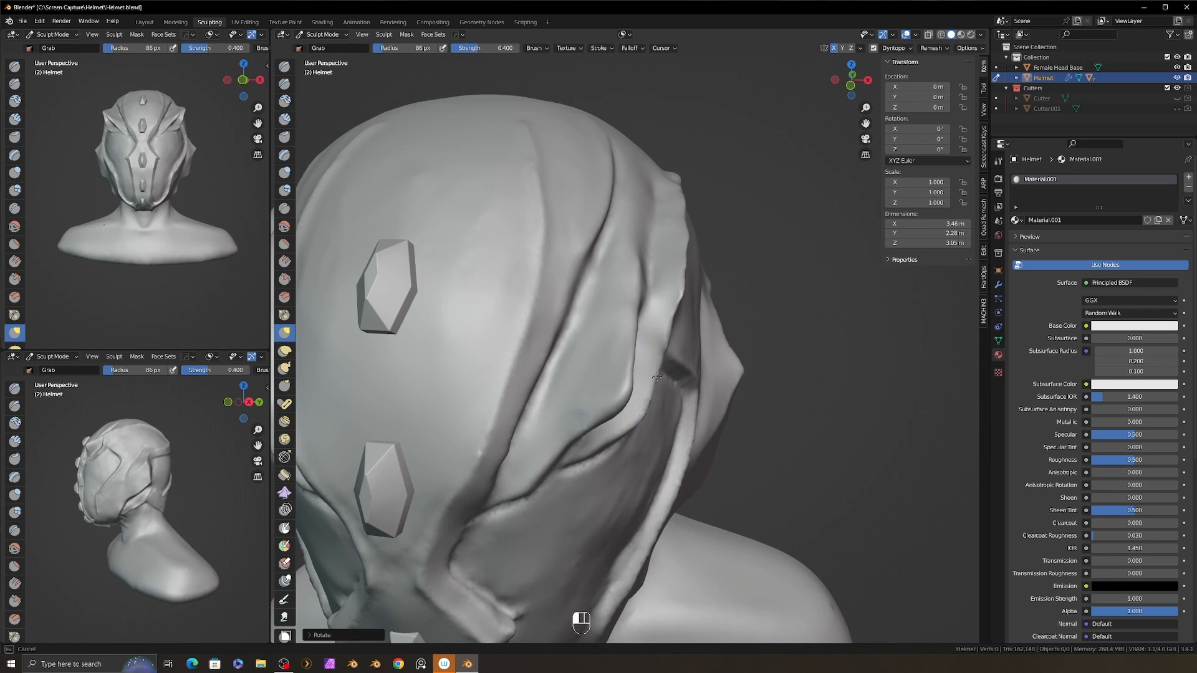
- Raise and smooth the folds along the outer brow ridge and temple with the Crease brush at a radius of 52 px
alt+drag(759, 201, 542, 384)
key(8)
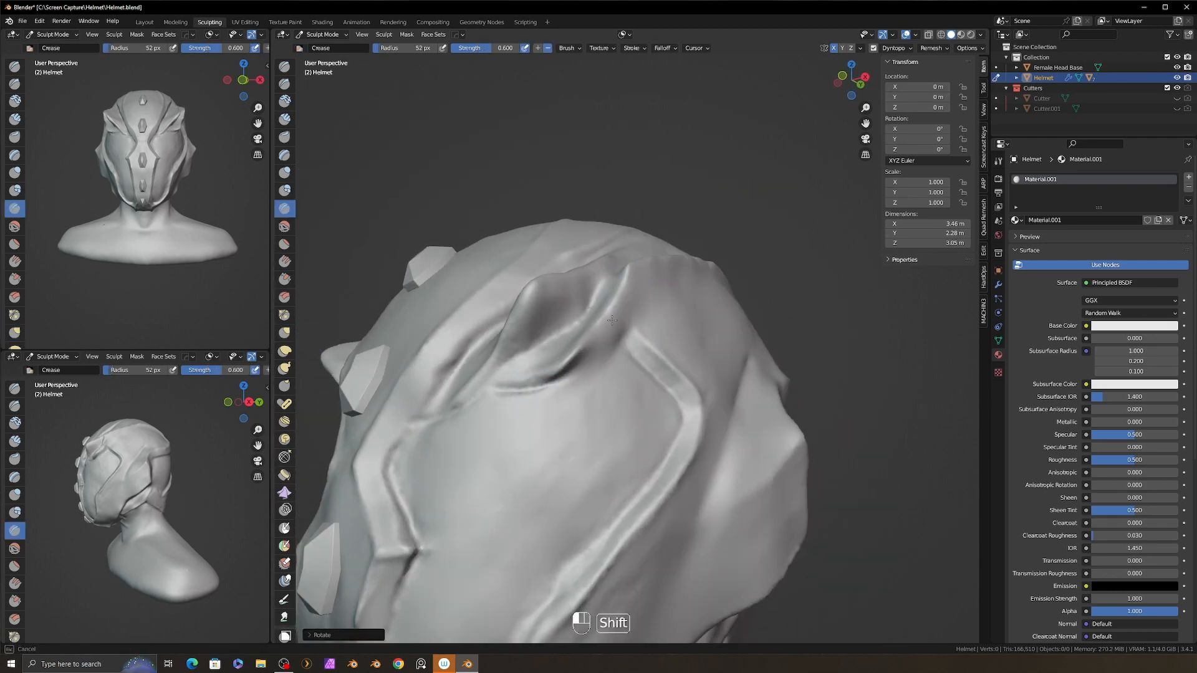
shift+drag(612, 320, 599, 335)
mouse_move(592, 336)
alt+mouse_down()
mouse_move(555, 384)
mouse_move(664, 262)
mouse_move(603, 315)
mouse_move(550, 393)
alt+mouse_up()
shift+drag(637, 288, 572, 375)
mouse_move(585, 342)
alt+mouse_down()
mouse_move(611, 368)
mouse_move(626, 280)
alt+mouse_up()
mouse_move(626, 281)
shift+mouse_down()
mouse_move(540, 408)
mouse_move(549, 399)
shift+mouse_up()
alt+drag(624, 268, 599, 311)
shift+drag(651, 246, 684, 198)
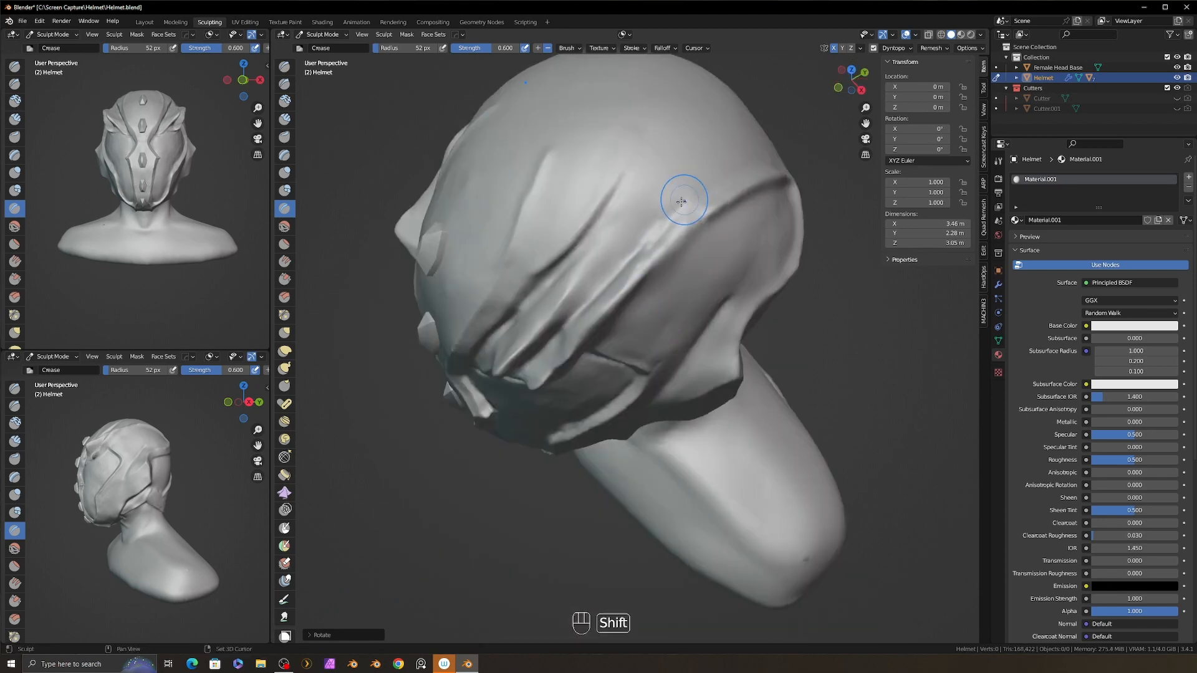
alt+drag(676, 312, 698, 275)
mouse_move(561, 355)
alt+mouse_down()
mouse_move(603, 345)
mouse_move(564, 316)
mouse_move(580, 300)
mouse_move(648, 280)
alt+mouse_up()
key(3)
key(f)
key(f)
key(shift+c)
mouse_move(567, 324)
alt+mouse_down()
mouse_move(649, 326)
mouse_move(536, 299)
mouse_move(575, 301)
alt+mouse_up()
key(ctrl+z)
key(ctrl+z)
- Carve angular panel lines and a row of vertical notches into the back of the helmet with the Crease brush at 16 px
drag(614, 336, 539, 295)
mouse_move(540, 295)
mouse_down()
mouse_move(623, 337)
mouse_move(570, 307)
mouse_up()
mouse_move(571, 307)
mouse_down()
mouse_move(636, 340)
mouse_move(774, 296)
mouse_move(770, 284)
mouse_up()
key(f)
drag(484, 298, 471, 333)
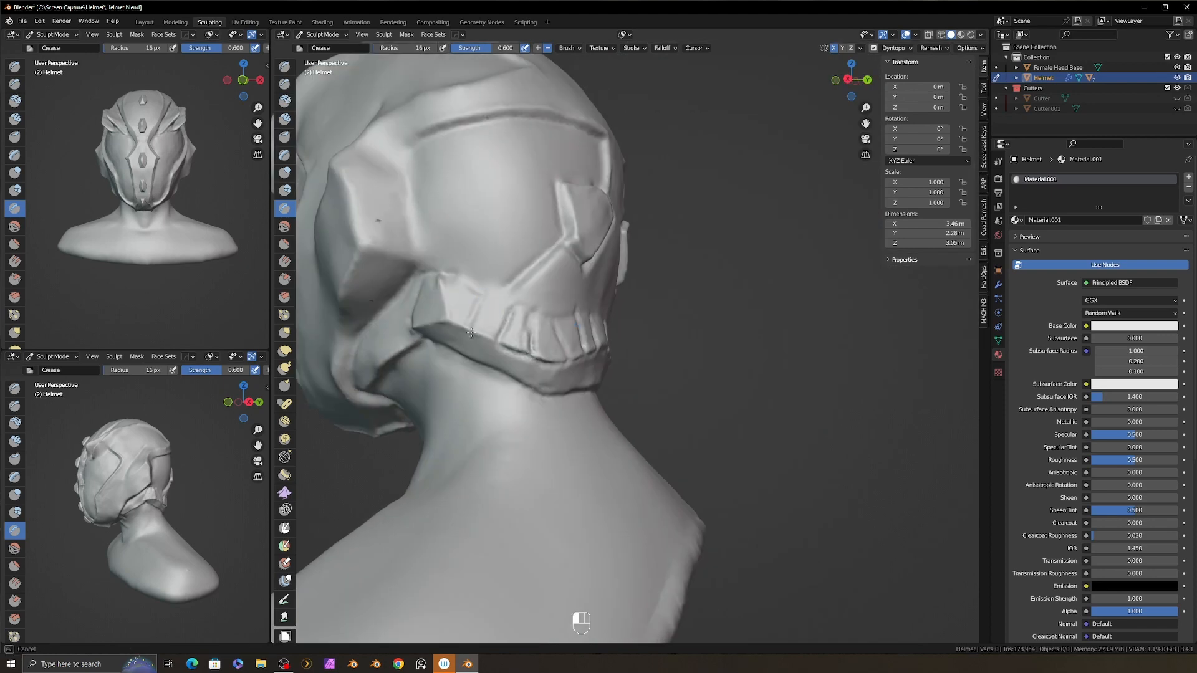
middle_drag(470, 321, 631, 347)
- Undo the last three strokes and crease a curved line inside the side face panel at a radius of 32 px
alt+drag(620, 316, 722, 355)
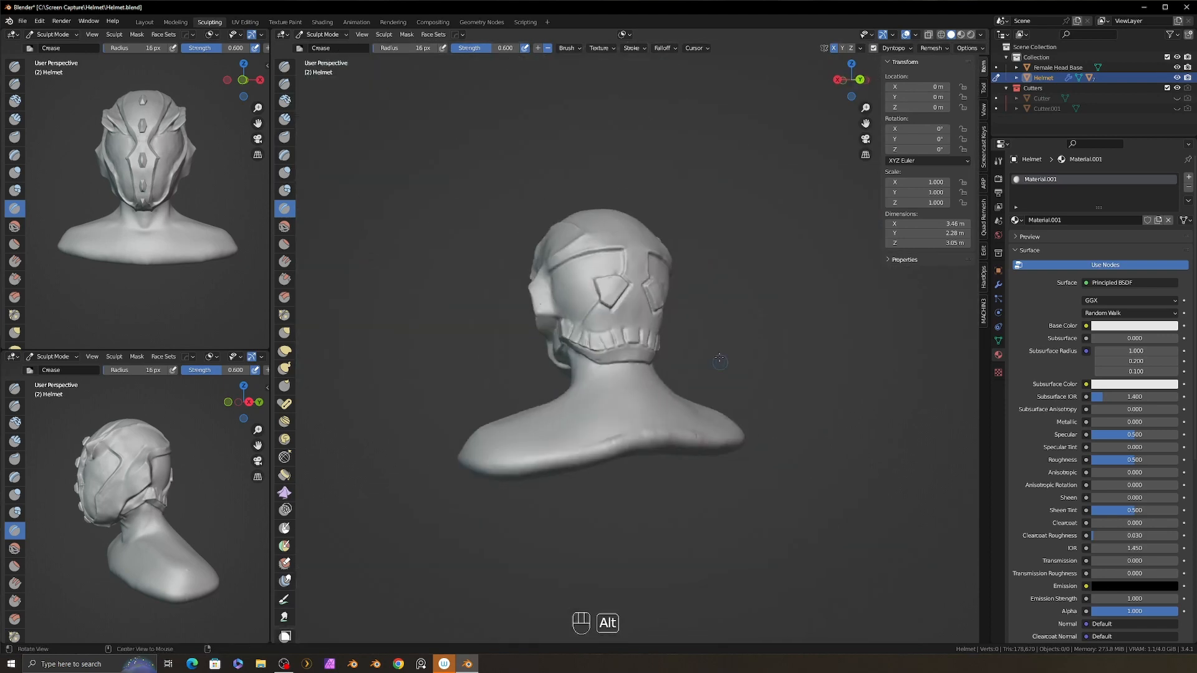
key(ctrl+z)
key(ctrl+z)
key(ctrl+z)
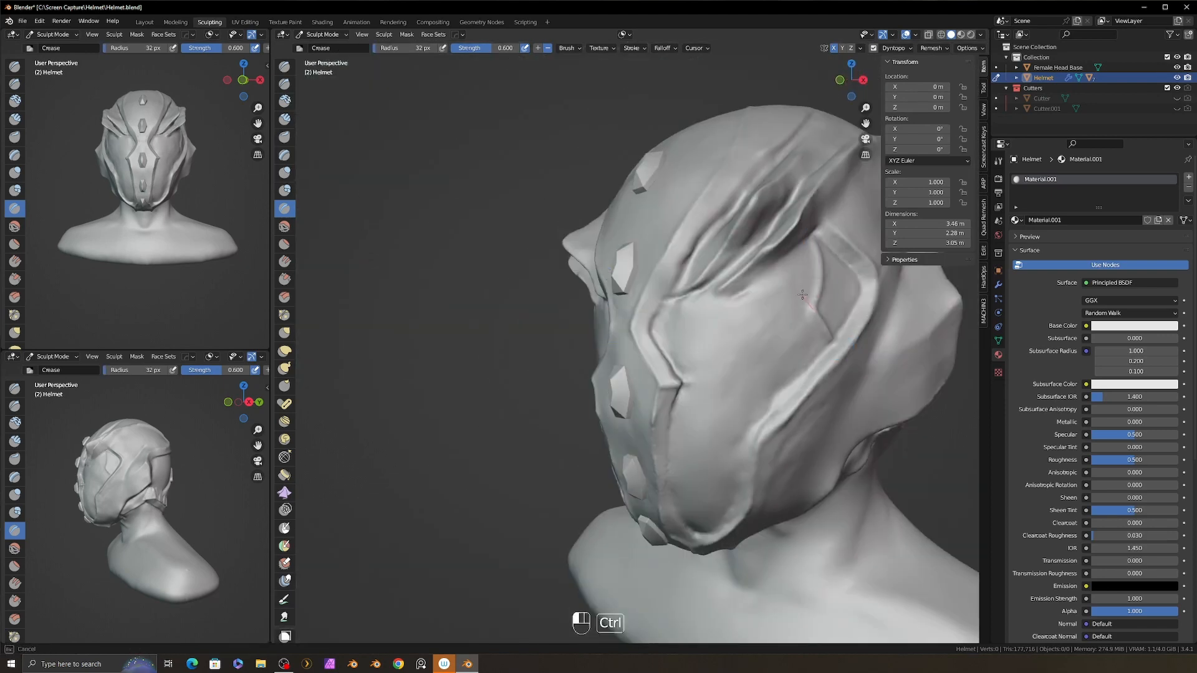
ctrl+drag(803, 294, 819, 235)
alt+drag(819, 236, 832, 249)
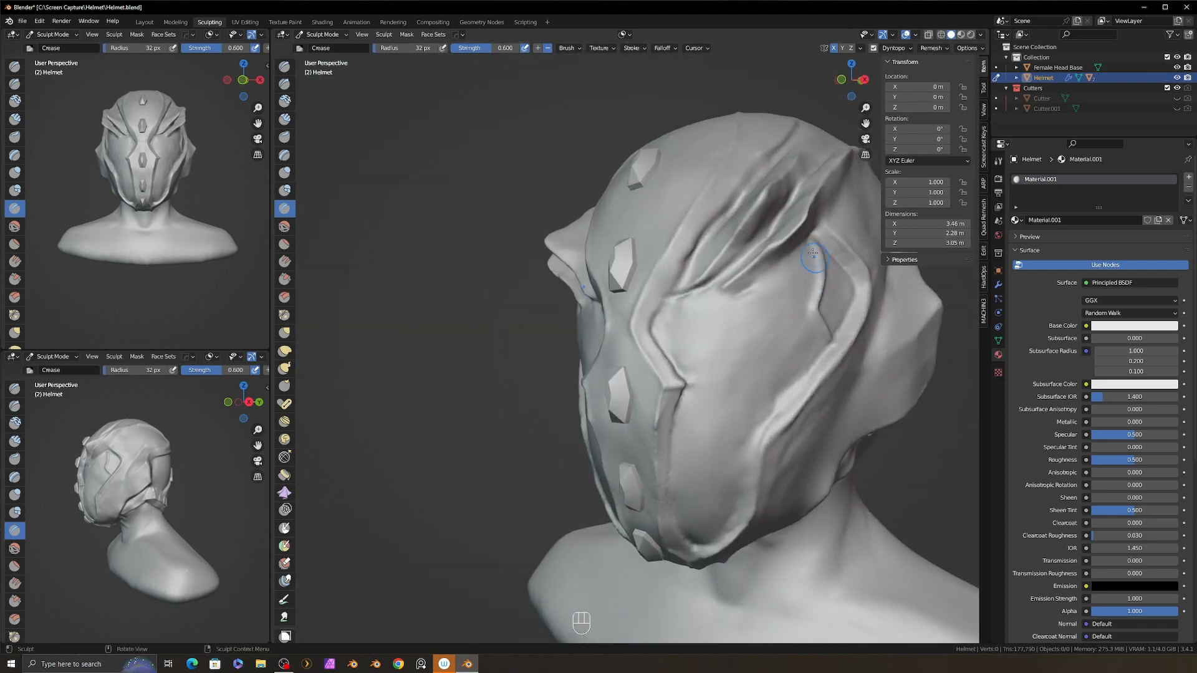
alt+drag(848, 319, 810, 317)
- Recess and flatten the area enclosed by the curved line on the side face panel with Scrape/Peaks
key(2)
mouse_move(822, 287)
mouse_down()
mouse_move(828, 305)
mouse_move(827, 280)
mouse_up()
key(5)
drag(822, 280, 829, 298)
key(f)
click(816, 331)
mouse_move(829, 312)
alt+mouse_down()
mouse_move(844, 315)
mouse_move(827, 293)
alt+mouse_up()
alt+drag(723, 312, 805, 311)
ctrl+alt+drag(748, 311, 748, 387)
mouse_move(804, 312)
alt+mouse_down()
mouse_move(717, 312)
mouse_move(777, 284)
alt+mouse_up()
alt+drag(623, 336, 811, 340)
- Carve parallel diagonal slashes into the upper ear panel with the Crease brush, undoing the misplaced strokes
key(f)
key(f)
key(8)
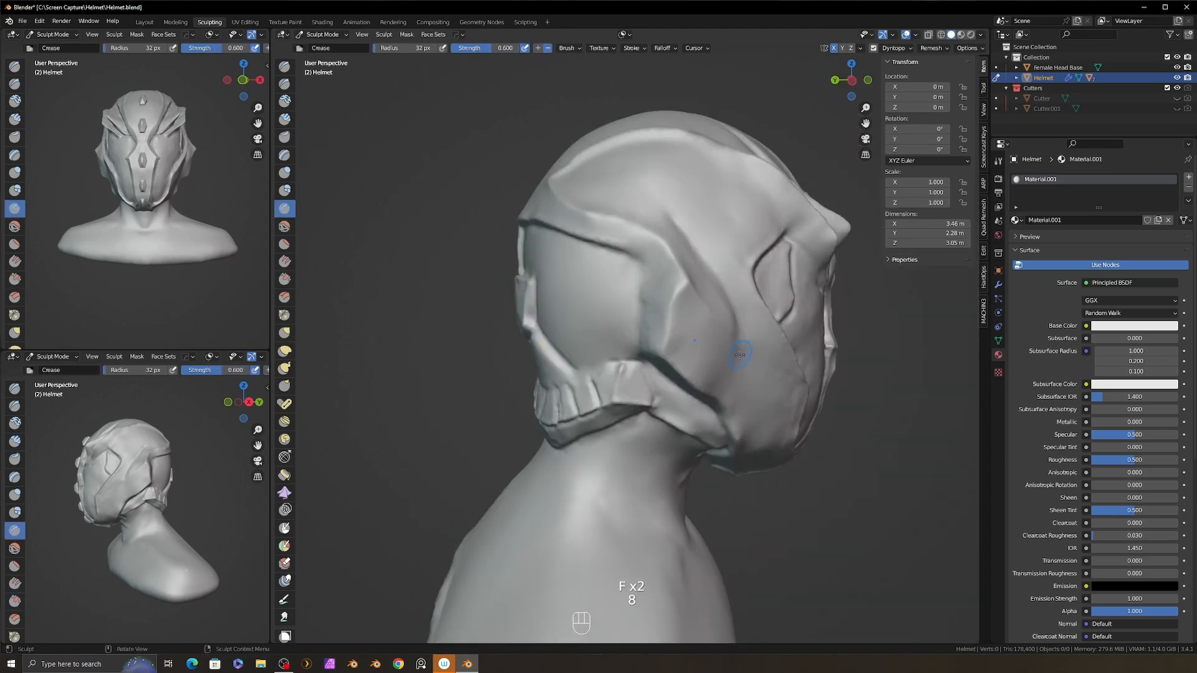
key(f)
click(743, 355)
alt+drag(740, 355, 683, 362)
key(ctrl+z)
mouse_move(761, 374)
alt+mouse_down()
mouse_move(726, 417)
mouse_move(738, 347)
mouse_move(662, 304)
alt+mouse_up()
mouse_move(692, 337)
alt+mouse_down()
mouse_move(733, 340)
mouse_move(661, 305)
alt+mouse_up()
key(ctrl+z)
mouse_move(717, 331)
alt+mouse_down()
mouse_move(676, 327)
mouse_move(717, 333)
alt+mouse_up()
alt+drag(673, 331, 714, 331)
- Outline two downward-pointing triangles on the lower cheek with the Crease brush at a radius of 15 px and save the file
mouse_move(898, 387)
alt+mouse_down()
mouse_move(793, 399)
mouse_move(661, 368)
alt+mouse_up()
mouse_move(718, 324)
alt+mouse_down()
mouse_move(679, 361)
mouse_move(714, 331)
mouse_move(677, 300)
alt+mouse_up()
mouse_move(677, 299)
ctrl+alt+mouse_down()
mouse_move(655, 349)
mouse_move(611, 374)
ctrl+alt+mouse_up()
key(f)
click(610, 430)
key(ctrl+s)
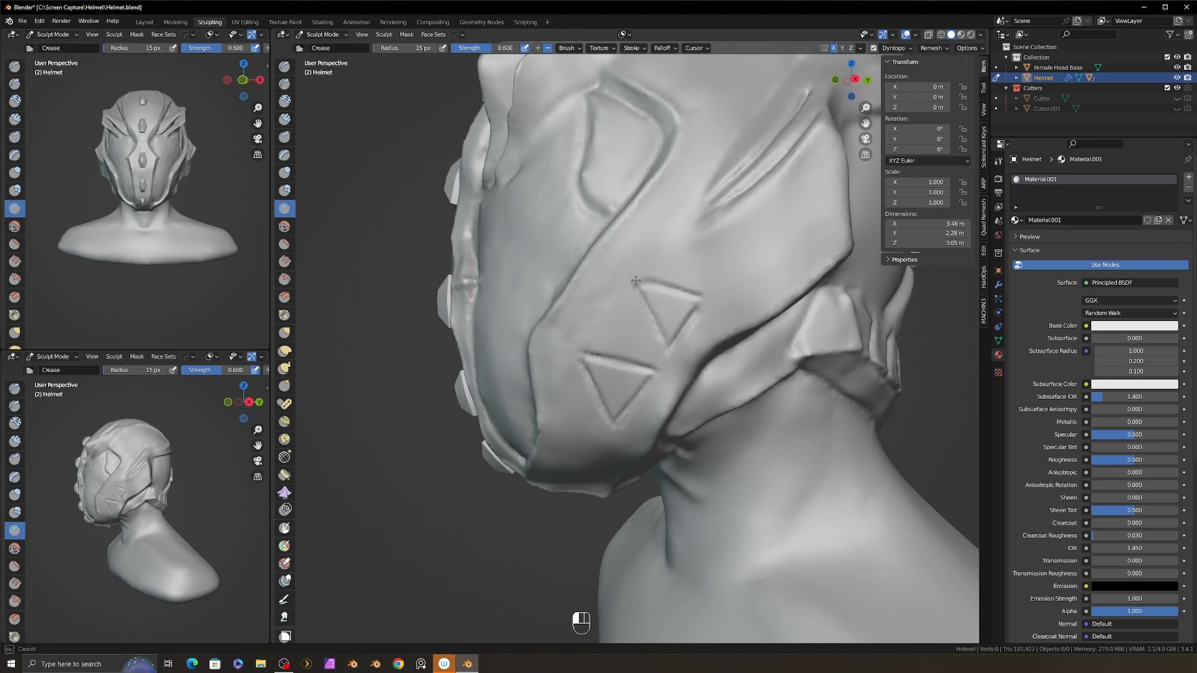
key(2)
key(f)
click(694, 321)
mouse_move(694, 311)
ctrl+mouse_down()
mouse_move(662, 325)
mouse_move(700, 296)
mouse_move(674, 336)
ctrl+mouse_up()
key(ctrl+z)
- Mask the inside of both cheek triangles with the Mask brush at a radius of 15 px and invert the mask
key(m)
key(f)
click(691, 312)
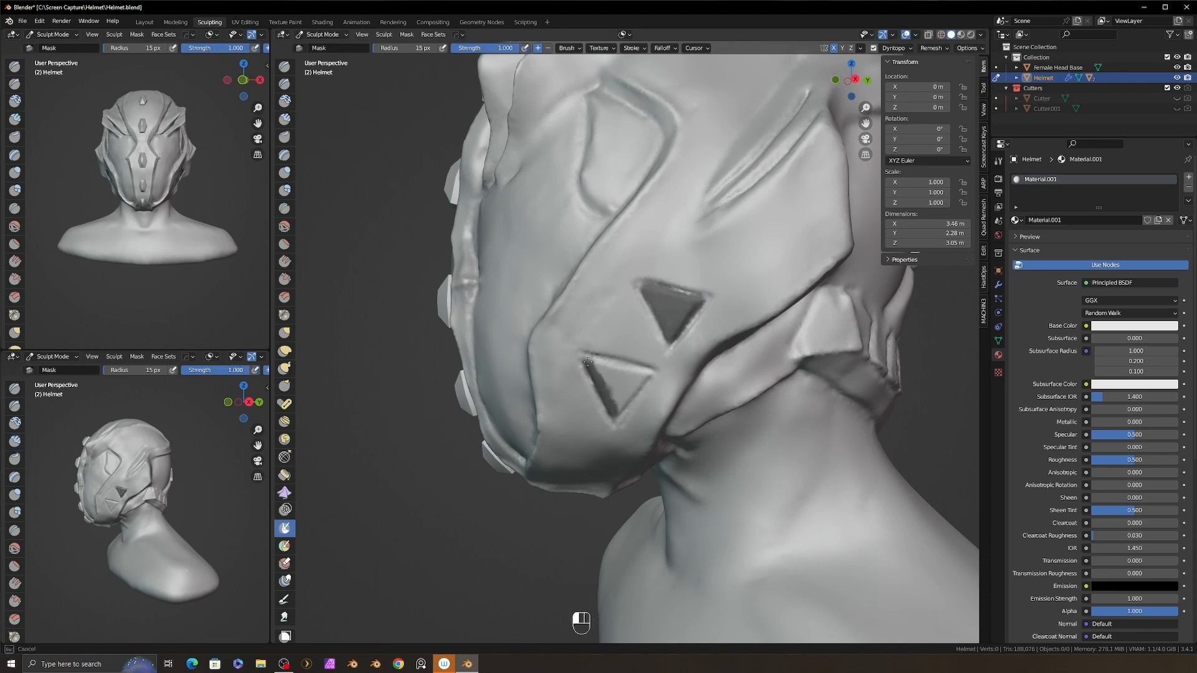
mouse_move(689, 297)
alt+mouse_down()
mouse_move(652, 331)
mouse_move(716, 404)
mouse_move(704, 397)
mouse_move(629, 546)
alt+mouse_up()
key(ctrl+i)
- Recess the two unmasked triangles into the cheek and clear the mask
key(9)
alt+drag(636, 542, 548, 486)
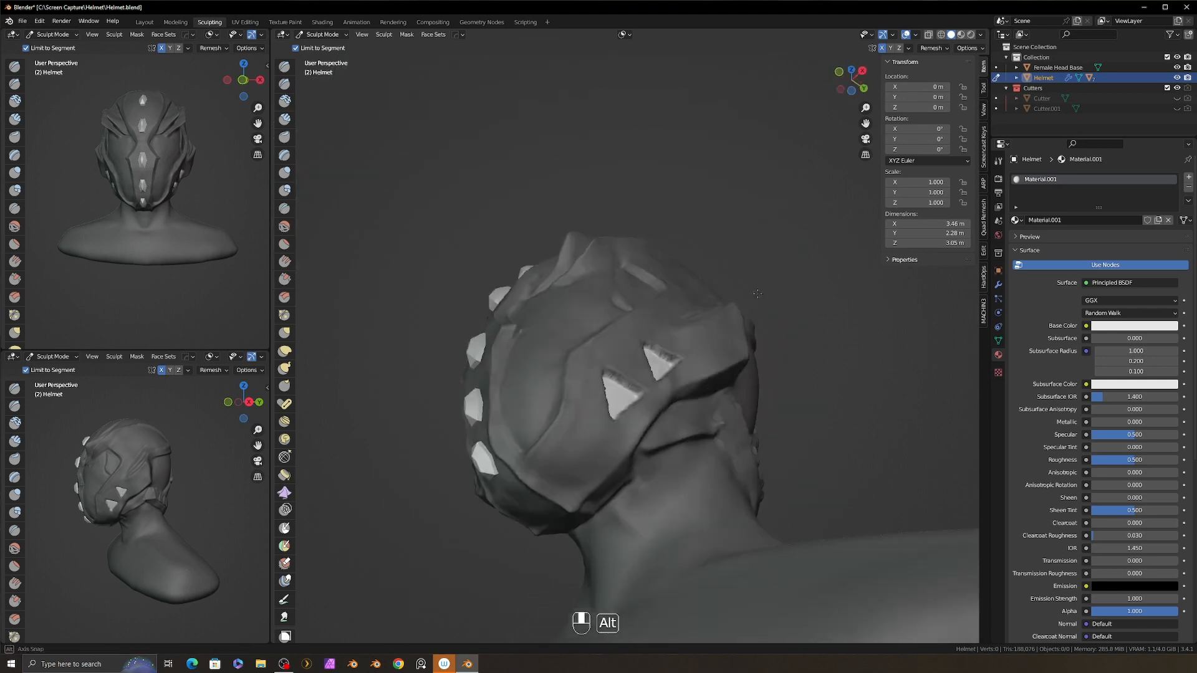
ctrl+alt+drag(635, 487, 661, 424)
mouse_move(661, 424)
alt+shift+mouse_down()
mouse_move(692, 430)
mouse_move(788, 391)
mouse_move(705, 454)
mouse_move(668, 417)
alt+shift+mouse_up()
key(alt+m)
- Sculpt the inner walls and sloped edges of the two recessed cheek triangles
key(3)
mouse_move(717, 415)
mouse_down()
mouse_move(689, 450)
mouse_move(742, 387)
mouse_up()
mouse_move(729, 407)
mouse_down()
mouse_move(701, 393)
mouse_move(793, 409)
mouse_move(791, 383)
mouse_up()
mouse_move(792, 383)
alt+mouse_down()
mouse_move(742, 392)
mouse_move(733, 367)
alt+mouse_up()
mouse_move(766, 351)
mouse_down()
mouse_move(802, 375)
mouse_move(805, 411)
mouse_up()
drag(762, 366, 790, 408)
alt+drag(767, 393, 851, 373)
ctrl+alt+drag(851, 373, 829, 343)
- Refine the diagonal ridge in front of the triangles with the Crease brush at a radius of 35 px and smooth it
key(8)
key(f)
click(844, 368)
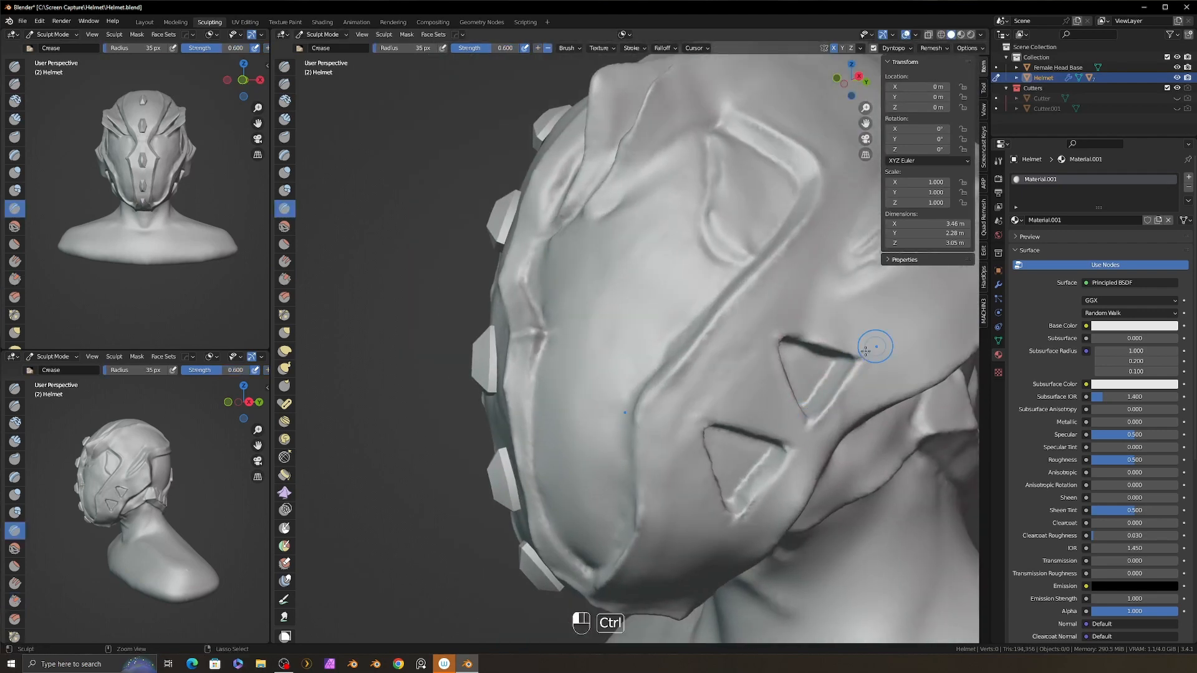
shift+drag(714, 351, 717, 324)
alt+drag(717, 324, 867, 343)
mouse_move(866, 343)
ctrl+alt+mouse_down()
mouse_move(870, 399)
mouse_move(680, 437)
ctrl+alt+mouse_up()
- Flatten the rims of the side face panel with Scrape/Peaks at a radius of 36 px and strength 1.000
key(5)
key(f)
click(686, 266)
mouse_move(633, 290)
mouse_down()
mouse_move(616, 304)
mouse_move(580, 281)
mouse_up()
key(f)
click(708, 308)
mouse_move(593, 300)
alt+mouse_down()
mouse_move(698, 293)
mouse_move(823, 349)
mouse_move(824, 399)
alt+mouse_up()
alt+drag(824, 399, 776, 362)
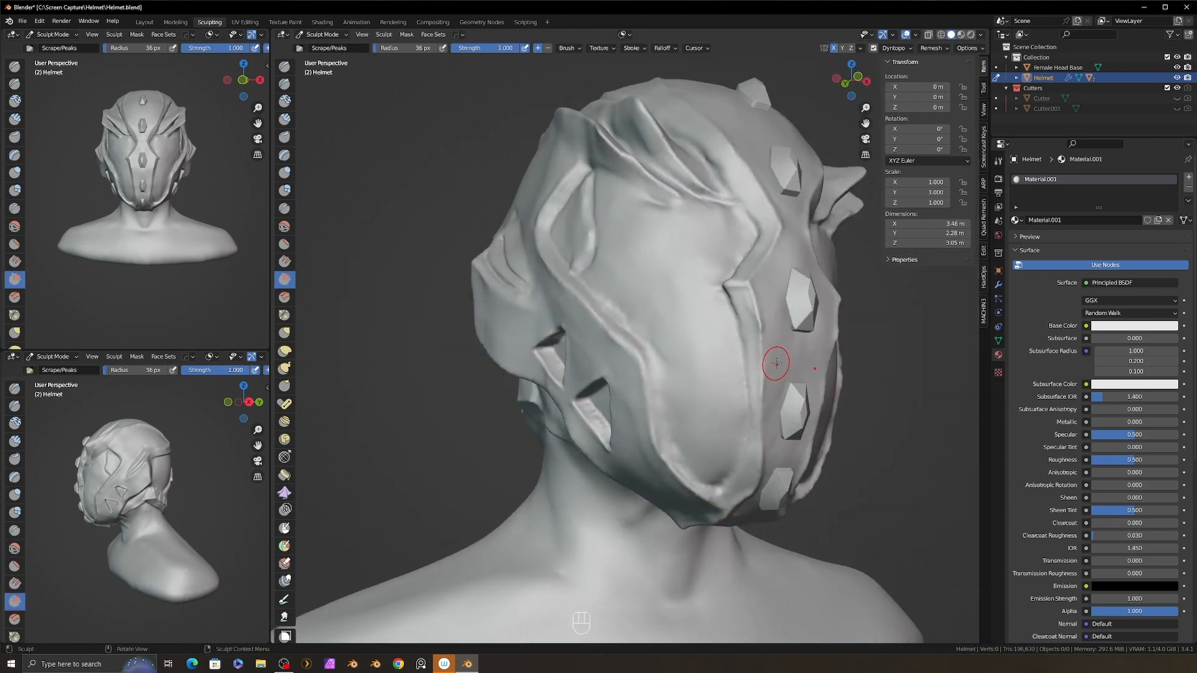
alt+drag(750, 460, 750, 424)
alt+drag(750, 424, 689, 419)
drag(736, 387, 742, 424)
alt+drag(624, 424, 742, 436)
- Sharpen the side face panel's rim from the temple down to the chin with the Crease brush at a radius of 25 px
key(8)
mouse_move(705, 474)
ctrl+alt+mouse_down()
mouse_move(698, 452)
mouse_move(634, 406)
ctrl+alt+mouse_up()
drag(596, 258, 564, 219)
mouse_move(565, 262)
alt+mouse_down()
mouse_move(626, 230)
mouse_move(679, 374)
alt+mouse_up()
key(f)
key(f)
click(686, 392)
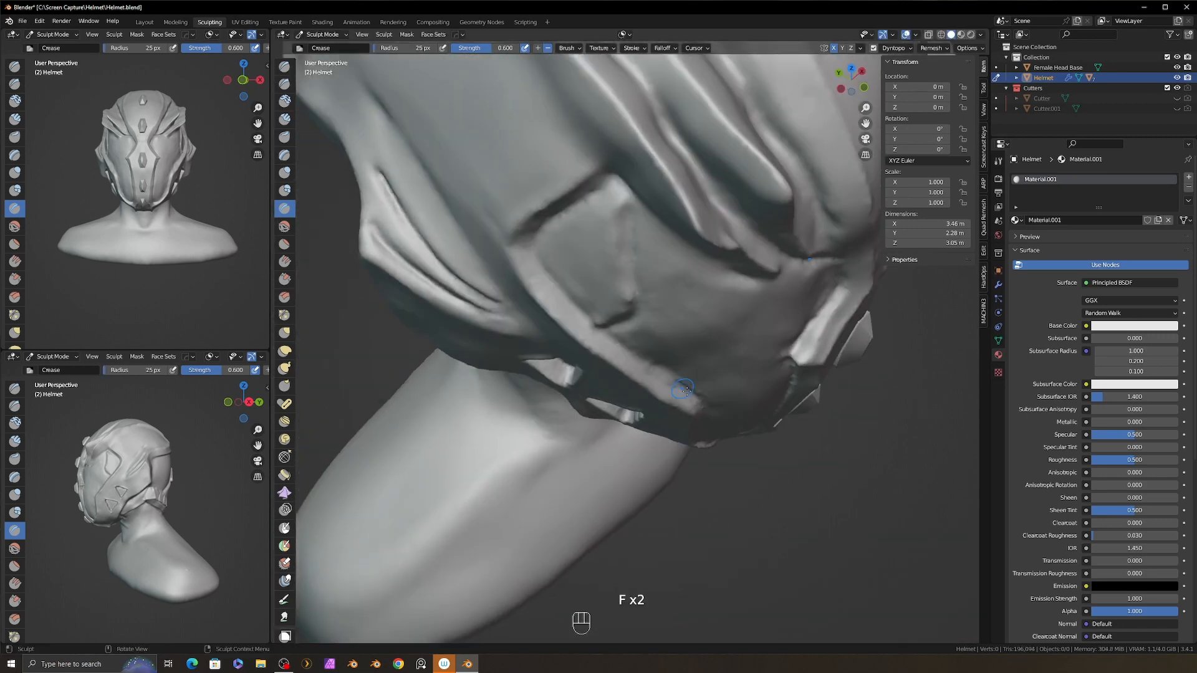
drag(571, 297, 545, 265)
alt+drag(561, 274, 589, 330)
drag(606, 345, 690, 471)
alt+drag(717, 430, 624, 406)
drag(649, 404, 666, 463)
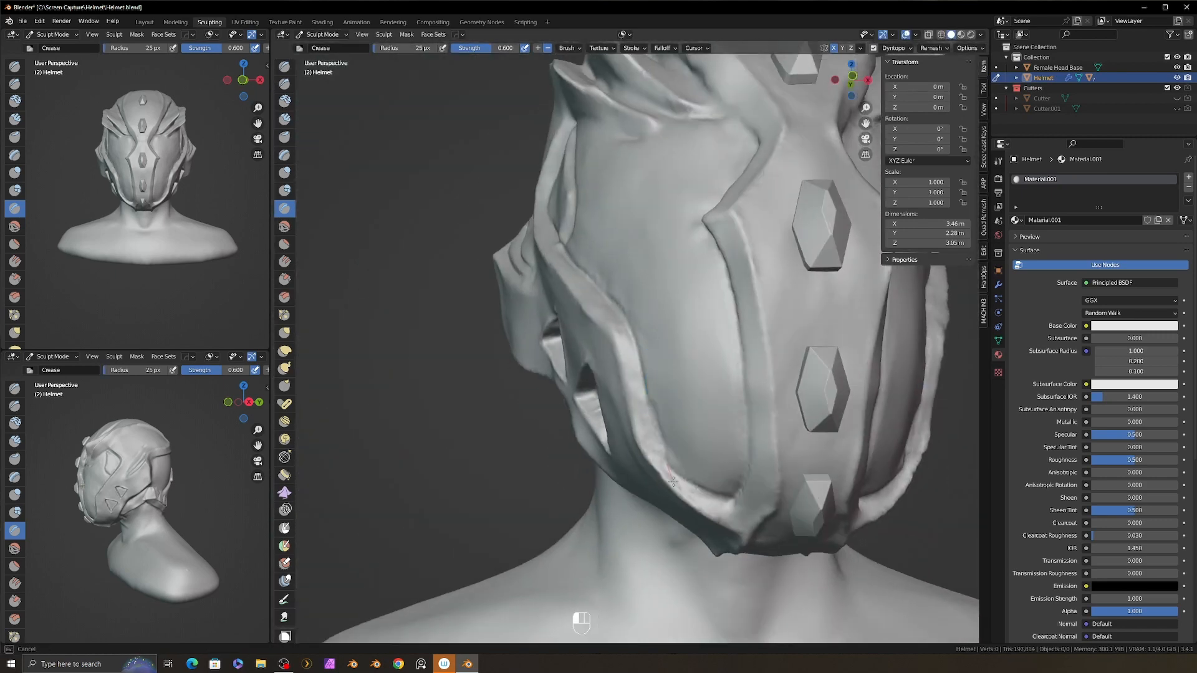
- Bevel the edges of both triangular cheek recesses with Scrape/Peaks at a radius of 37 px
mouse_move(579, 361)
alt+mouse_down()
mouse_move(676, 343)
mouse_move(717, 374)
alt+mouse_up()
alt+drag(717, 374, 753, 390)
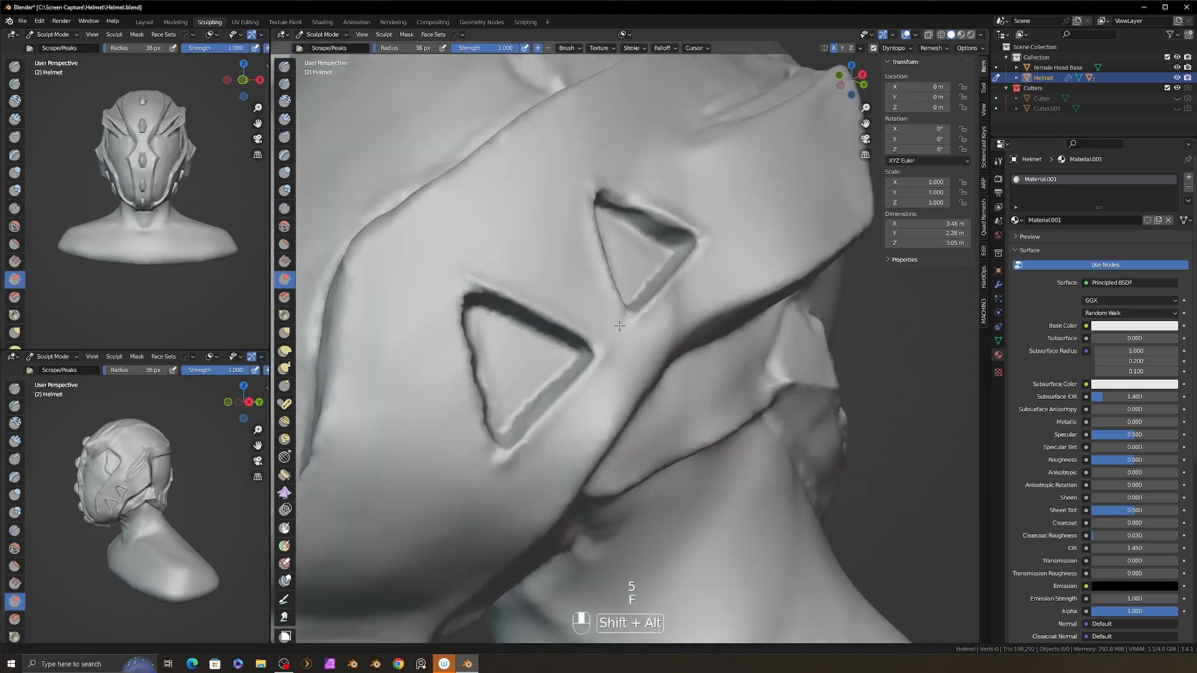
alt+shift+drag(560, 318, 589, 344)
key(f)
key(f)
click(588, 344)
drag(588, 343, 619, 380)
mouse_move(586, 424)
alt+mouse_down()
mouse_move(563, 456)
mouse_move(540, 463)
alt+mouse_up()
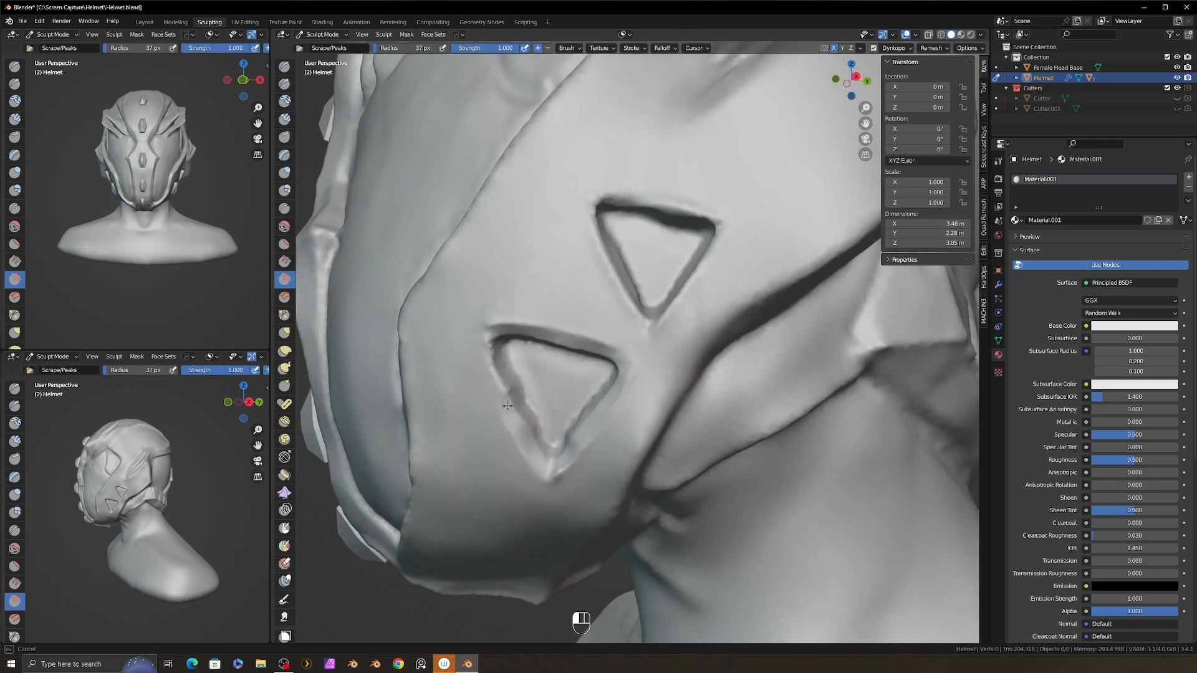
middle_drag(508, 406, 507, 406)
drag(489, 343, 491, 345)
alt+drag(499, 349, 574, 344)
mouse_move(642, 287)
alt+shift+mouse_down()
mouse_move(580, 364)
mouse_move(608, 374)
mouse_move(600, 426)
mouse_move(568, 448)
alt+shift+mouse_up()
- Even out the sloped walls of the upper triangular recess with Scrape/Peaks at a radius of 34 px
key(f)
click(633, 365)
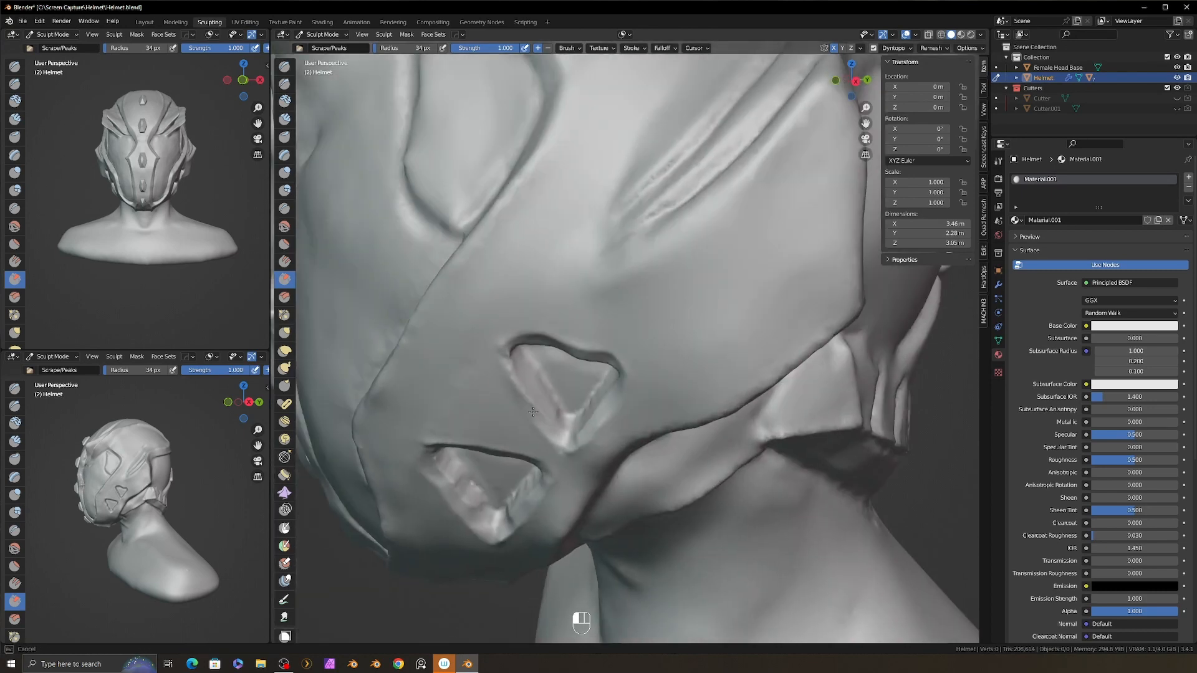
drag(503, 356, 519, 386)
alt+drag(524, 381, 580, 431)
mouse_move(593, 356)
alt+mouse_down()
mouse_move(673, 331)
mouse_move(655, 317)
mouse_move(634, 369)
alt+mouse_up()
- Raise a sharp rim around the upper triangle with the inverted Crease brush at a radius of 24 px, then return to Scrape/Peaks
key(8)
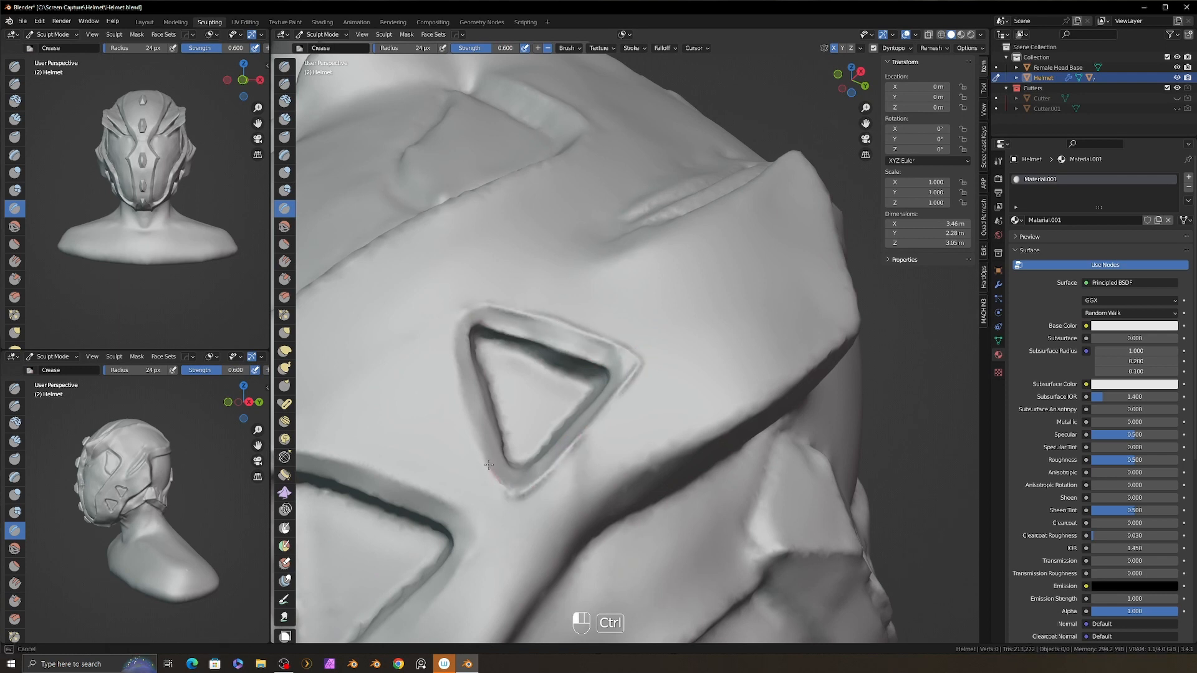
alt+drag(479, 306, 604, 386)
key(9)
mouse_move(604, 386)
alt+mouse_down()
mouse_move(553, 331)
mouse_move(598, 374)
alt+mouse_up()
alt+drag(599, 374, 636, 368)
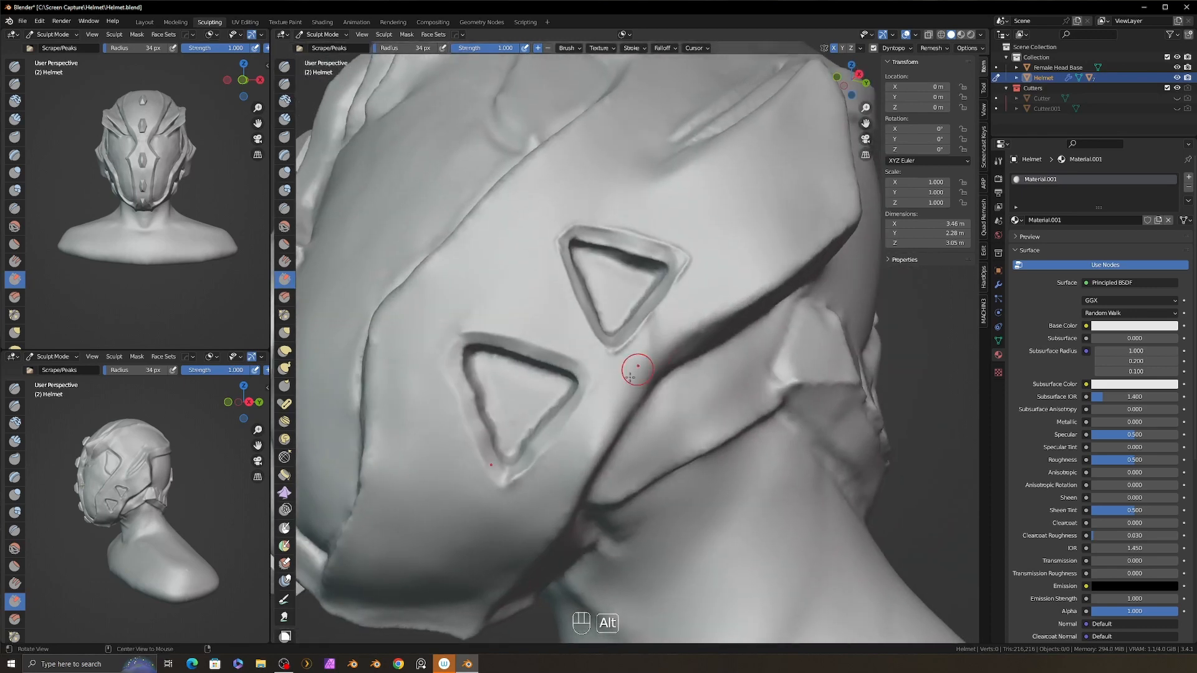
- Raise a rim around the lower triangle with inverted Crease at 27 px and flatten its bevels with Scrape/Peaks at 34 px
key(8)
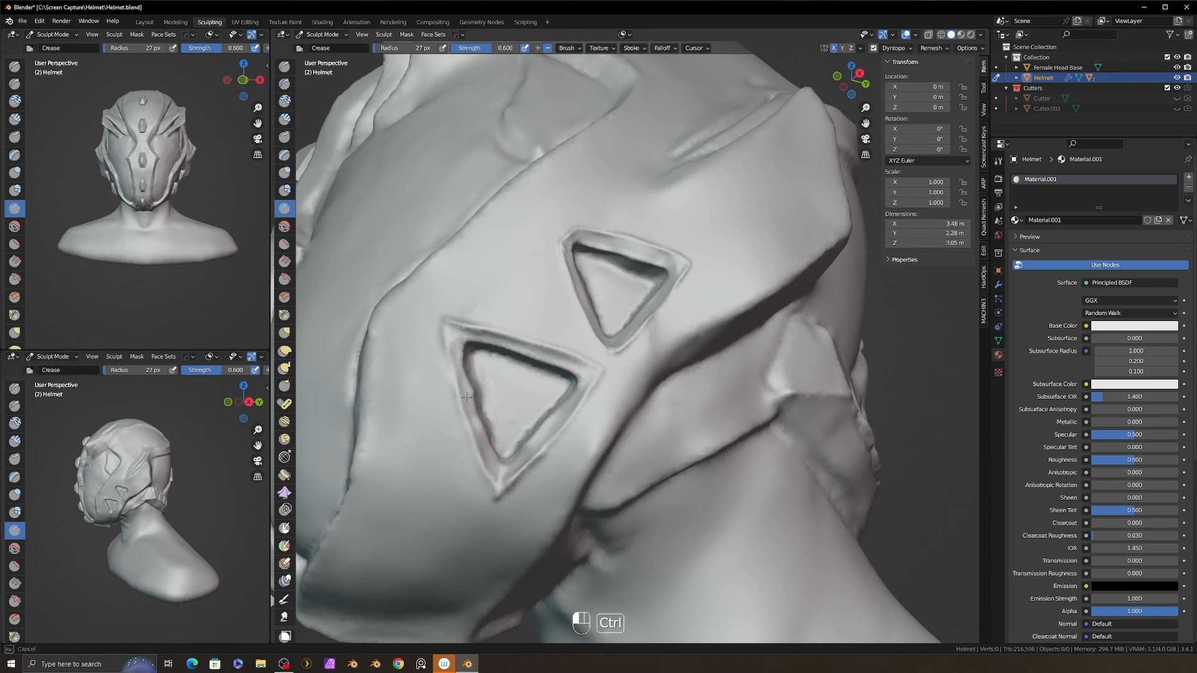
mouse_move(512, 464)
alt+mouse_down()
mouse_move(533, 458)
mouse_move(524, 454)
alt+mouse_up()
key(5)
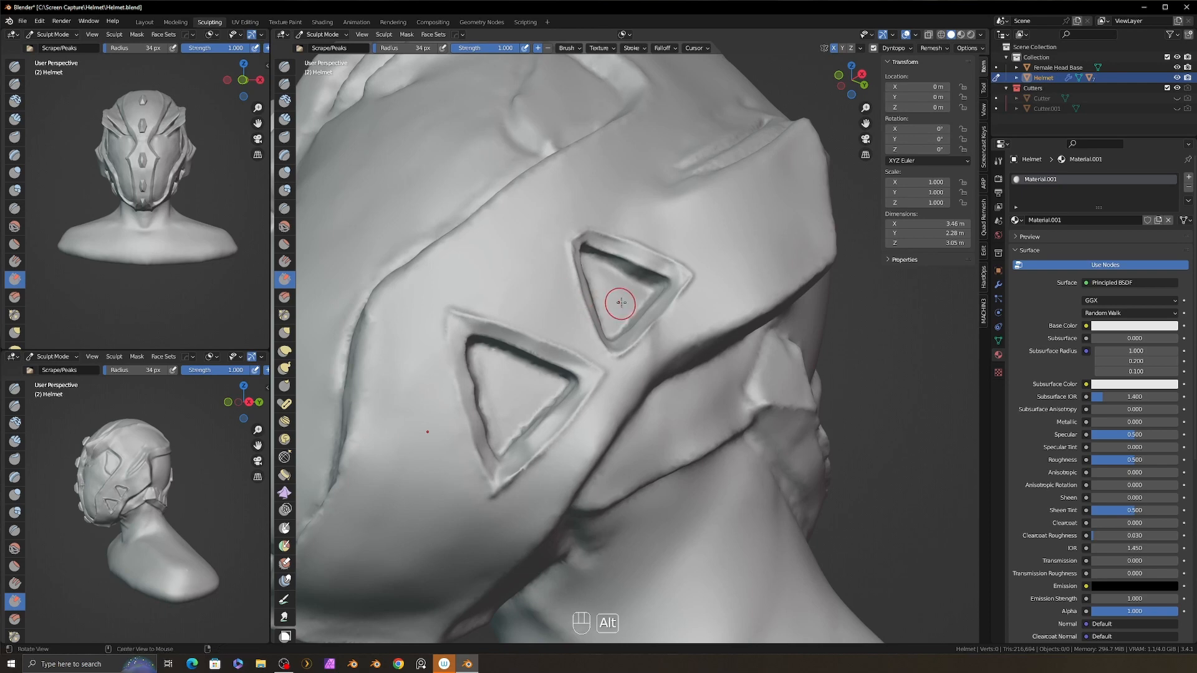
alt+drag(621, 303, 575, 299)
- Sharpen the corners and outer rims of both cheek triangles with the inverted Crease brush at a radius of 27 px
key(8)
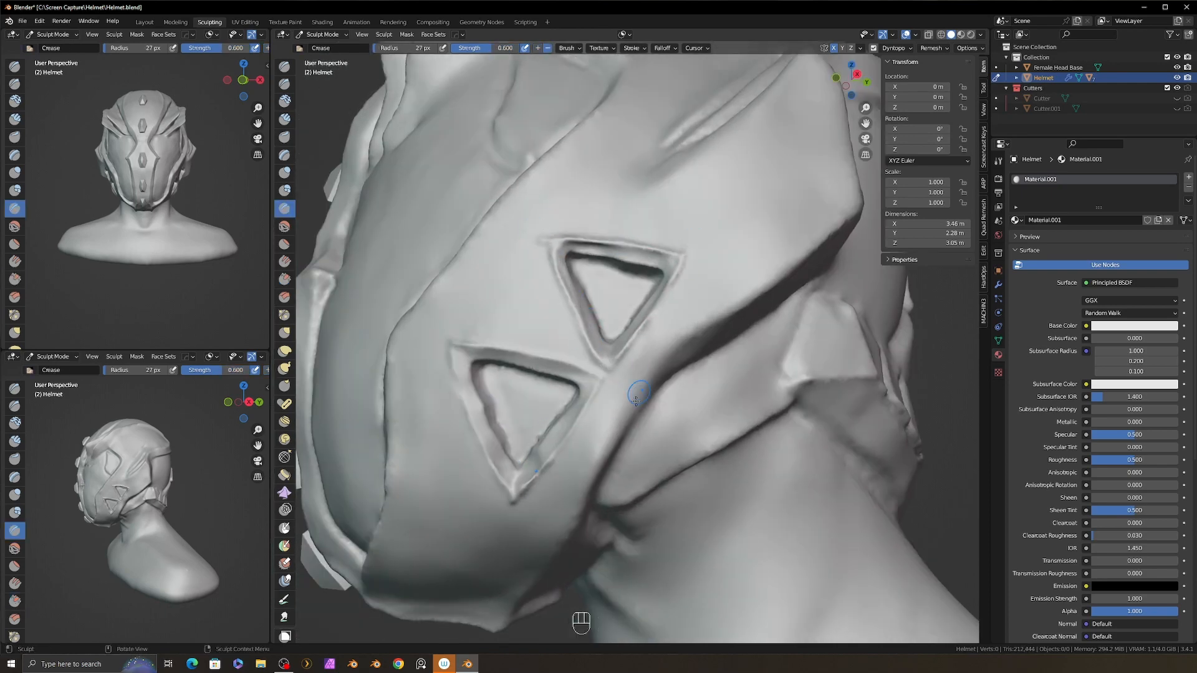
mouse_move(604, 468)
ctrl+mouse_down()
mouse_move(706, 327)
mouse_move(631, 419)
ctrl+mouse_up()
mouse_move(648, 349)
ctrl+alt+mouse_down()
mouse_move(648, 437)
mouse_move(686, 387)
ctrl+alt+mouse_up()
ctrl+alt+drag(599, 424, 561, 362)
- Raise sharp ridges down the side of the neck below the jaw with the inverted Crease brush at a radius of 38 px
key(f)
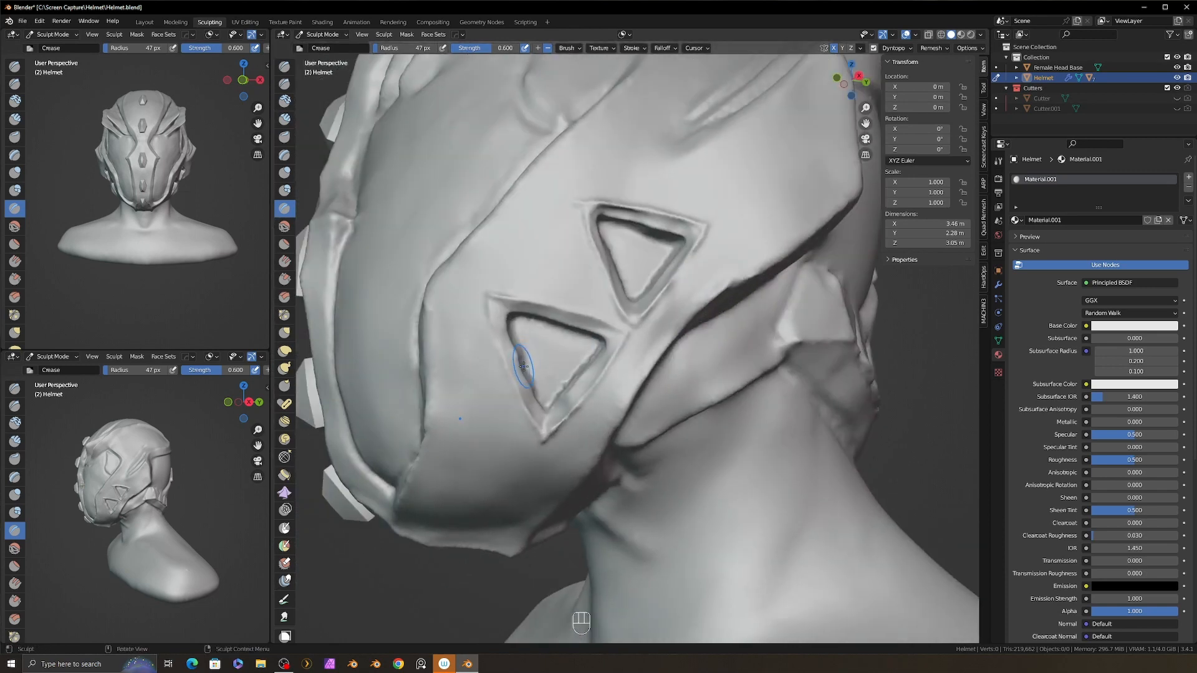
ctrl+drag(582, 350, 580, 411)
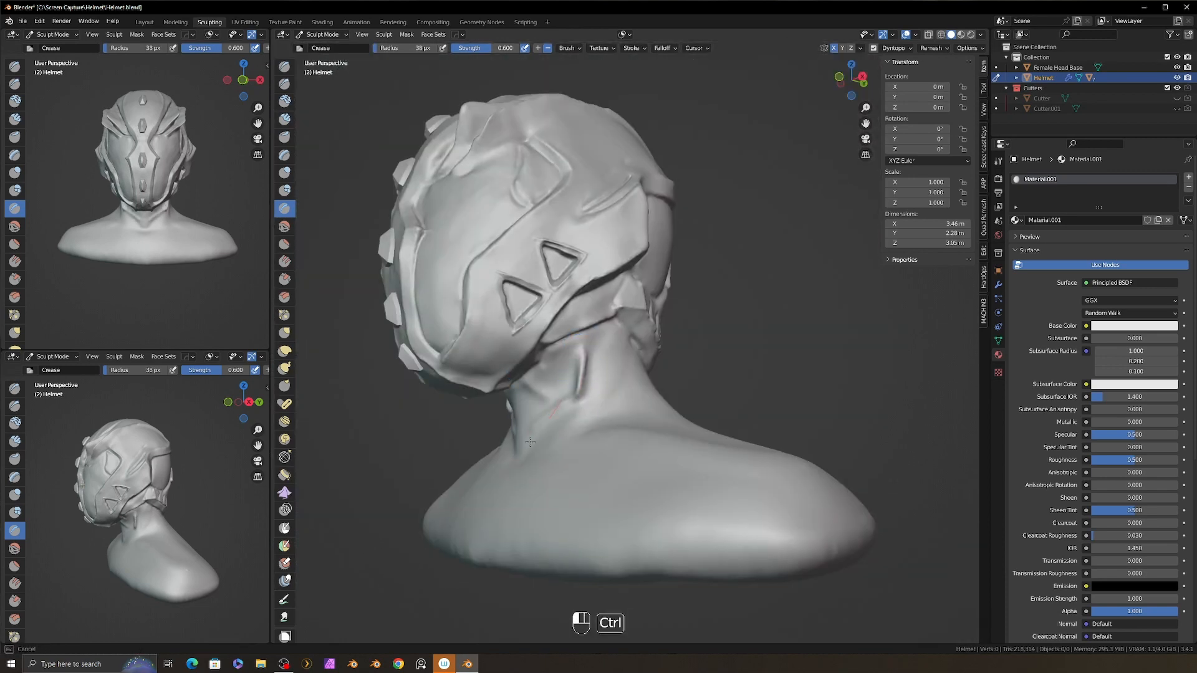
ctrl+drag(530, 442, 522, 451)
alt+drag(530, 436, 580, 430)
ctrl+drag(552, 421, 539, 475)
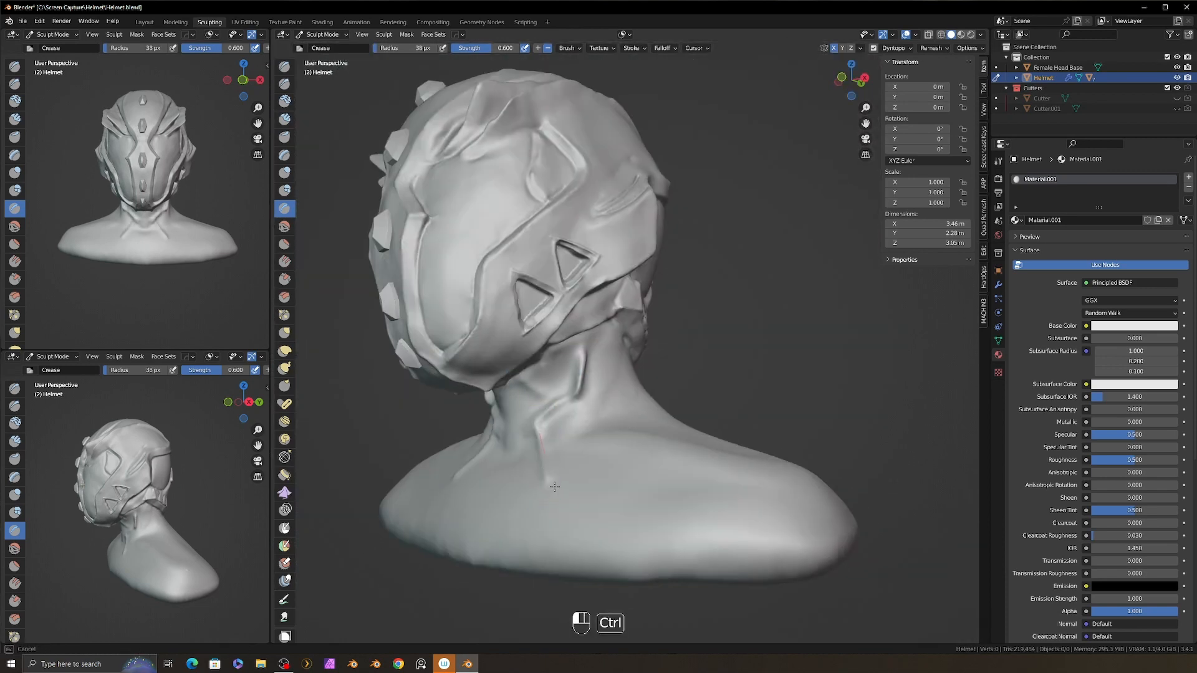
- Extend the raised neck ridges backward around the side of the neck toward the nape with the inverted Crease brush
alt+drag(598, 411, 548, 461)
ctrl+drag(613, 328, 589, 358)
mouse_move(623, 399)
alt+mouse_down()
mouse_move(530, 387)
mouse_move(598, 437)
alt+mouse_up()
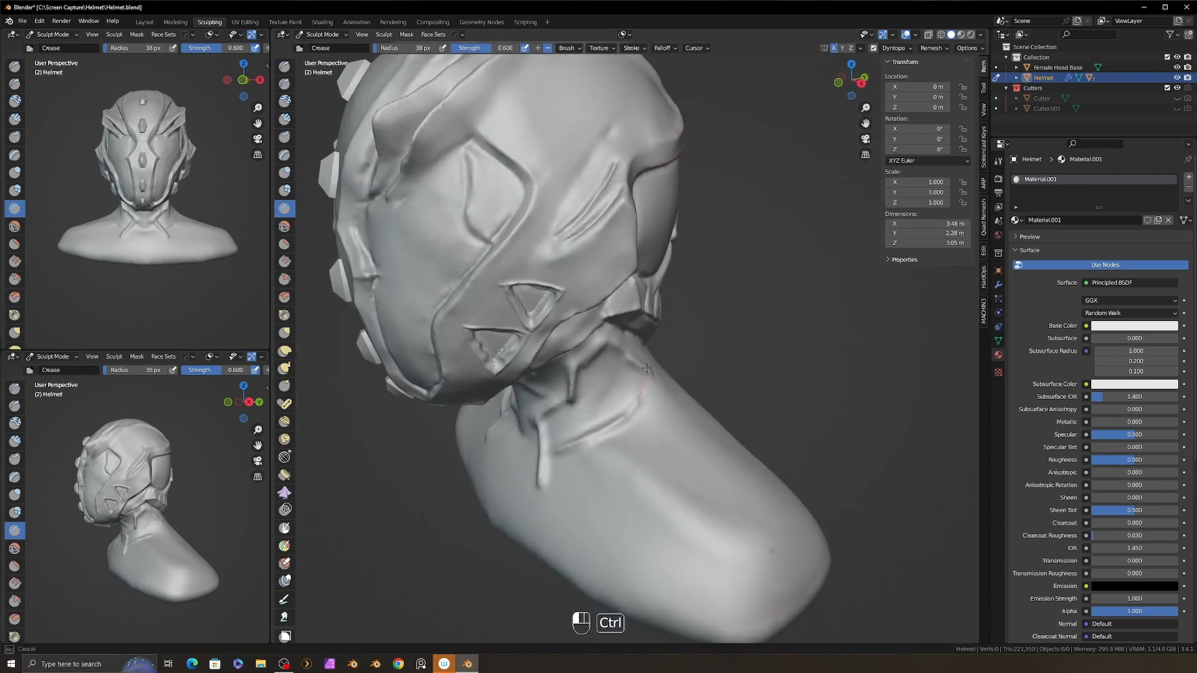
ctrl+drag(646, 368, 648, 363)
mouse_move(624, 399)
alt+mouse_down()
mouse_move(646, 374)
mouse_move(640, 384)
alt+mouse_up()
ctrl+drag(574, 401, 618, 416)
- Build up the neck surface between the raised ridges with a clay brush
key(c)
key(f)
click(609, 381)
mouse_move(603, 361)
mouse_down()
mouse_move(630, 390)
mouse_move(617, 408)
mouse_up()
mouse_move(592, 415)
alt+mouse_down()
mouse_move(625, 399)
mouse_move(602, 411)
mouse_move(573, 393)
alt+mouse_up()
- Carve a crease along the upper neck beneath the helmet's rear edge with the Crease brush at a radius of 45 px
key(8)
alt+drag(617, 387, 570, 374)
key(f)
click(564, 368)
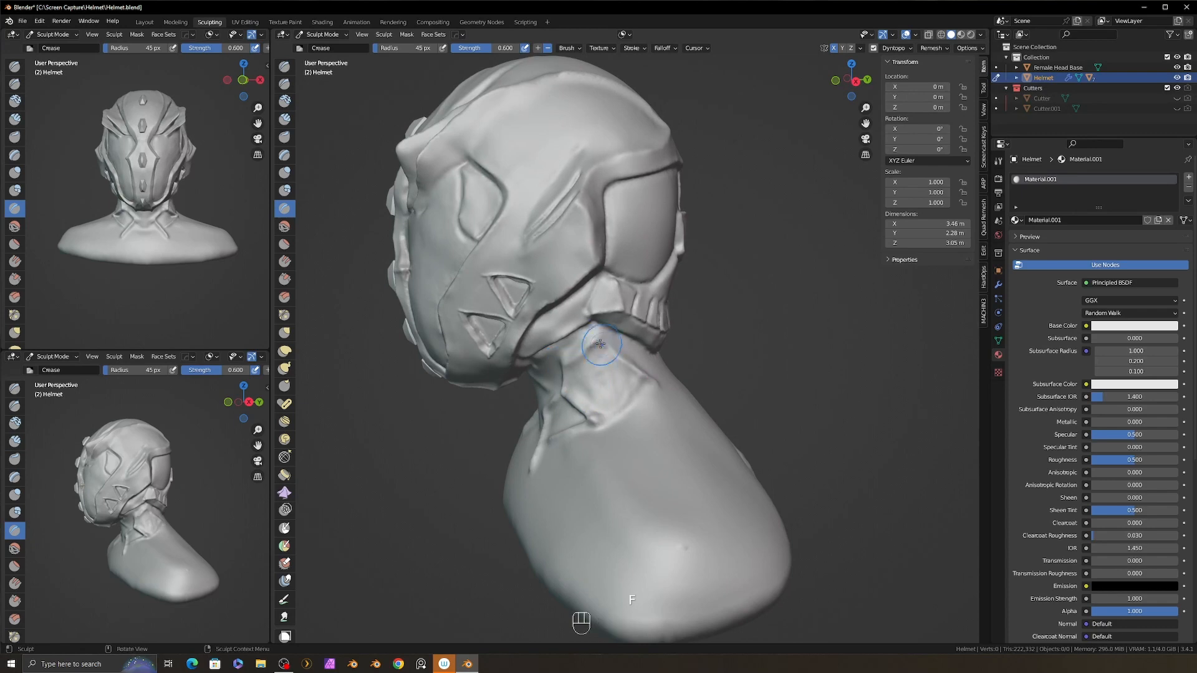
drag(594, 332, 561, 371)
mouse_move(542, 380)
alt+mouse_down()
mouse_move(598, 374)
mouse_move(555, 399)
alt+mouse_up()
mouse_move(536, 399)
alt+mouse_down()
mouse_move(564, 409)
mouse_move(522, 432)
alt+mouse_up()
alt+drag(607, 406, 548, 419)
- Outline a raised angular panel on the shoulder below the neck ridges with the inverted Crease brush
middle_drag(552, 430, 561, 459)
ctrl+drag(555, 473, 670, 482)
mouse_move(671, 481)
middle_down()
mouse_move(630, 474)
mouse_move(664, 463)
middle_up()
alt+drag(676, 413, 667, 440)
ctrl+drag(669, 409, 626, 369)
mouse_move(623, 390)
alt+mouse_down()
mouse_move(618, 368)
mouse_move(601, 408)
mouse_move(589, 393)
mouse_move(608, 383)
alt+mouse_up()
- Deepen the crease where the neck meets the shoulder panel with the Crease brush at a radius of 34 px
key(2)
key(3)
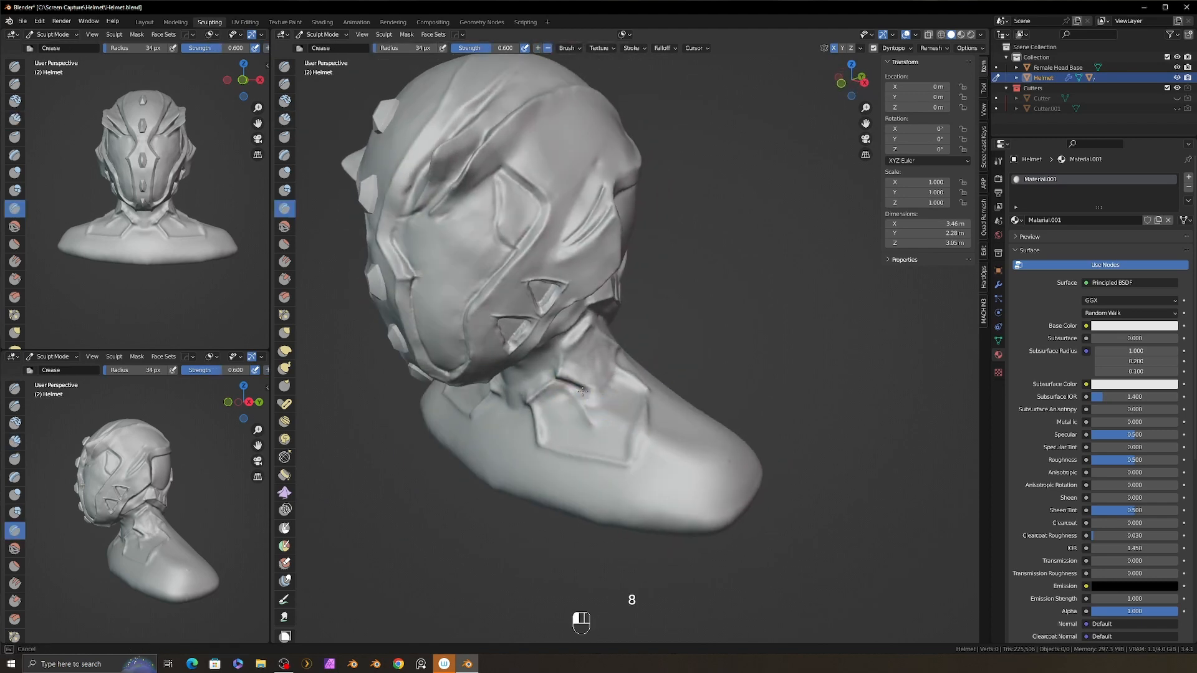
middle_drag(624, 380, 601, 379)
key(f)
drag(606, 387, 633, 360)
- Build up the surface of the shoulder panel with Clay Strips at a radius of 30 px
middle_drag(632, 363, 648, 463)
key(2)
mouse_move(626, 400)
middle_down()
mouse_move(616, 389)
mouse_move(542, 399)
middle_up()
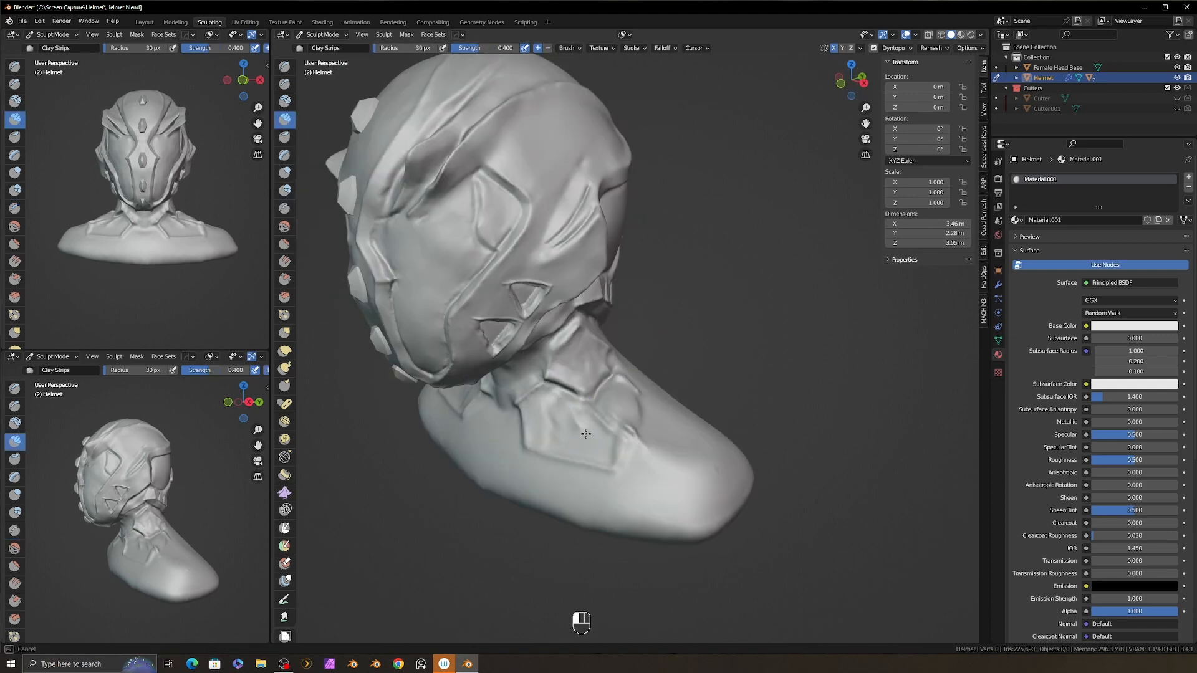
drag(586, 452, 594, 455)
mouse_move(594, 455)
middle_down()
mouse_move(614, 471)
mouse_move(630, 430)
middle_up()
- Sharpen the lower edge of the shoulder panel with the inverted Crease brush
key(8)
key(f)
click(628, 449)
ctrl+drag(616, 470, 586, 471)
mouse_move(595, 468)
middle_down()
mouse_move(569, 449)
mouse_move(579, 409)
mouse_move(615, 411)
mouse_move(641, 460)
middle_up()
- Sharpen the outline of the smaller rear shoulder panel with the inverted Crease brush at a radius of 37 px
key(5)
key(f)
click(573, 446)
key(8)
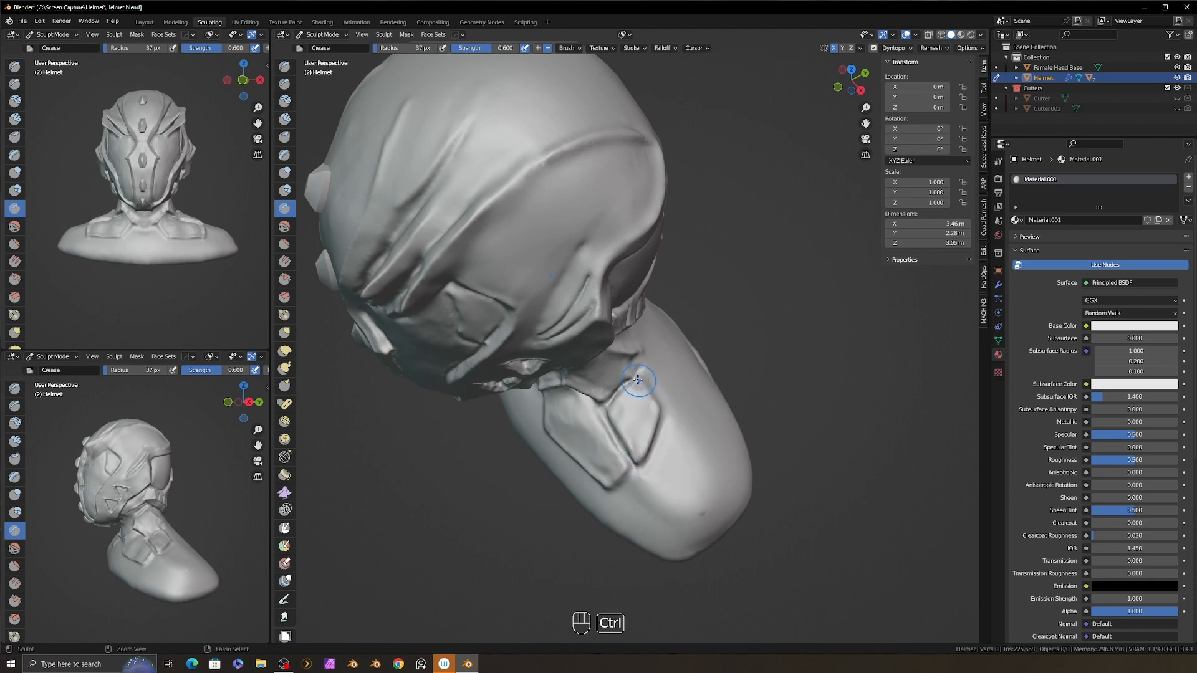
ctrl+drag(638, 380, 611, 402)
- Refine the front edge of the large shoulder panel with an adjusted brush radius
mouse_move(548, 459)
middle_down()
mouse_move(599, 414)
mouse_move(530, 390)
mouse_move(598, 387)
middle_up()
key(f)
click(583, 418)
key(f)
drag(532, 433, 550, 472)
- Save the Helmet.blend file
mouse_move(680, 436)
alt+middle_down()
mouse_move(612, 430)
mouse_move(636, 399)
alt+middle_up()
alt+middle_drag(654, 405, 805, 430)
mouse_move(804, 430)
alt+shift+middle_down()
mouse_move(852, 449)
mouse_move(673, 436)
mouse_move(773, 430)
alt+shift+middle_up()
mouse_move(811, 424)
ctrl+middle_down()
mouse_move(868, 381)
mouse_move(748, 349)
ctrl+middle_up()
mouse_move(749, 350)
alt+middle_down()
mouse_move(653, 307)
mouse_move(648, 249)
mouse_move(561, 268)
alt+middle_up()
key(ctrl+s)
- Try to pull the surface above the temple outward with Snake Hook at a radius of 43 px, then undo the strokes
key(i)
key(k)
key(f)
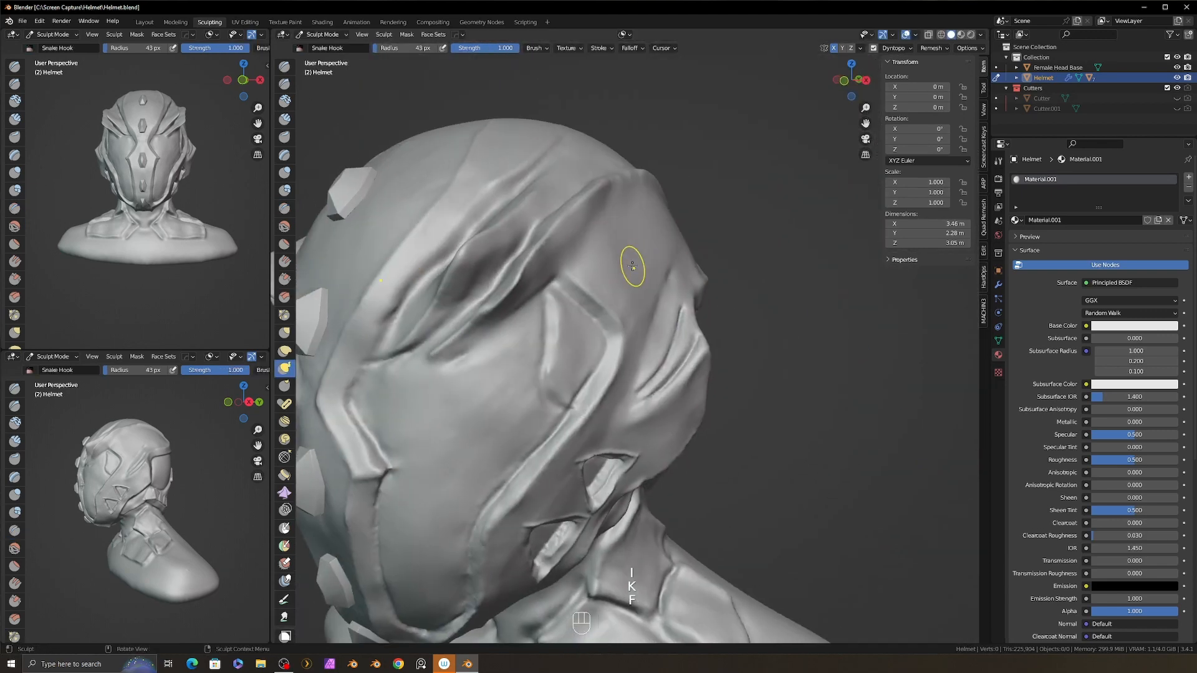
drag(673, 234, 676, 232)
alt+middle_drag(599, 324, 660, 200)
key(ctrl+z)
key(ctrl+z)
- Try a spike above the temple with Snake Hook at a radius of 68 px, then undo it
key(f)
click(647, 183)
drag(594, 185, 615, 162)
key(ctrl+z)
- Try other falloff presets for Snake Hook spikes above the temple, undoing each test pull
click(633, 48)
click(630, 67)
click(627, 125)
key(ctrl+z)
click(633, 48)
click(628, 67)
click(615, 116)
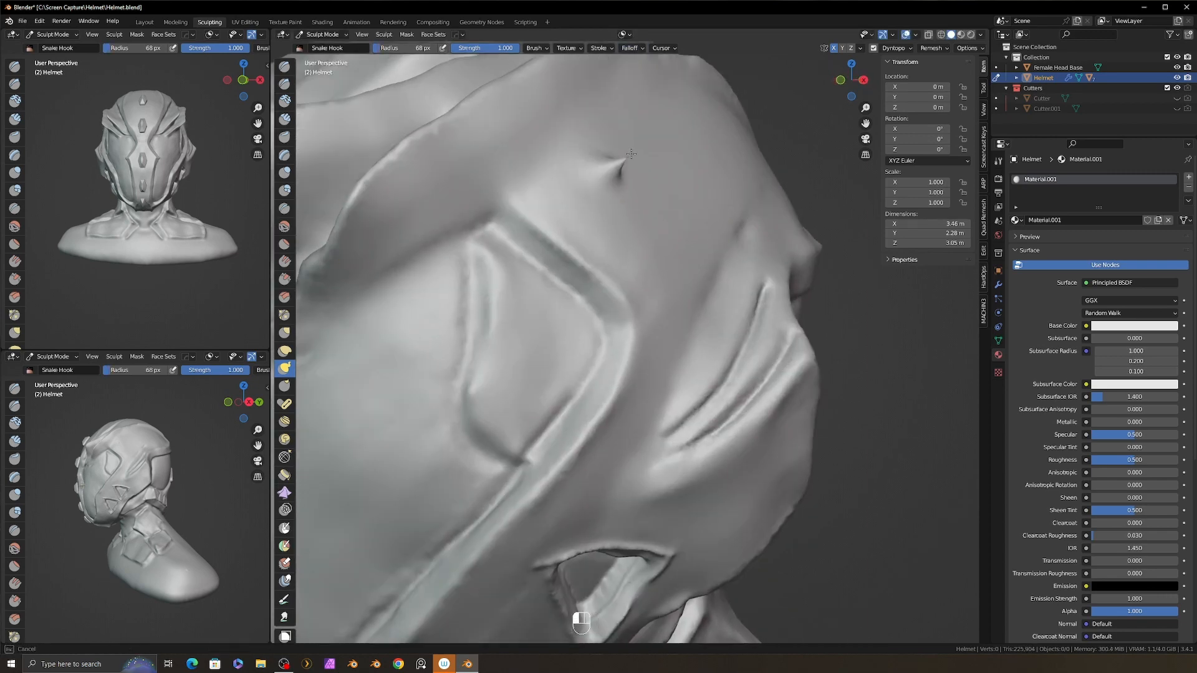
key(ctrl+z)
mouse_move(618, 163)
alt+middle_down()
mouse_move(700, 185)
mouse_move(619, 69)
alt+middle_up()
click(632, 48)
click(628, 67)
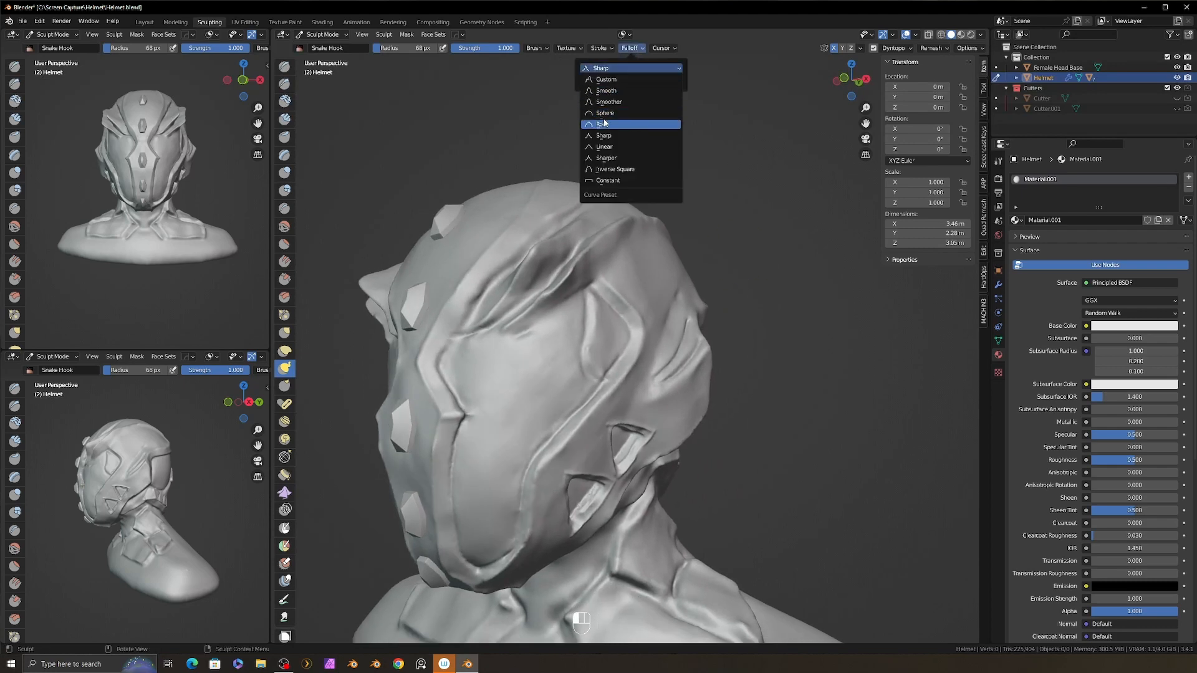
- Stamp four raised bumps in a diamond pattern above the temple with the Draw brush at a radius of 58 px and strength 0.520
click(495, 289)
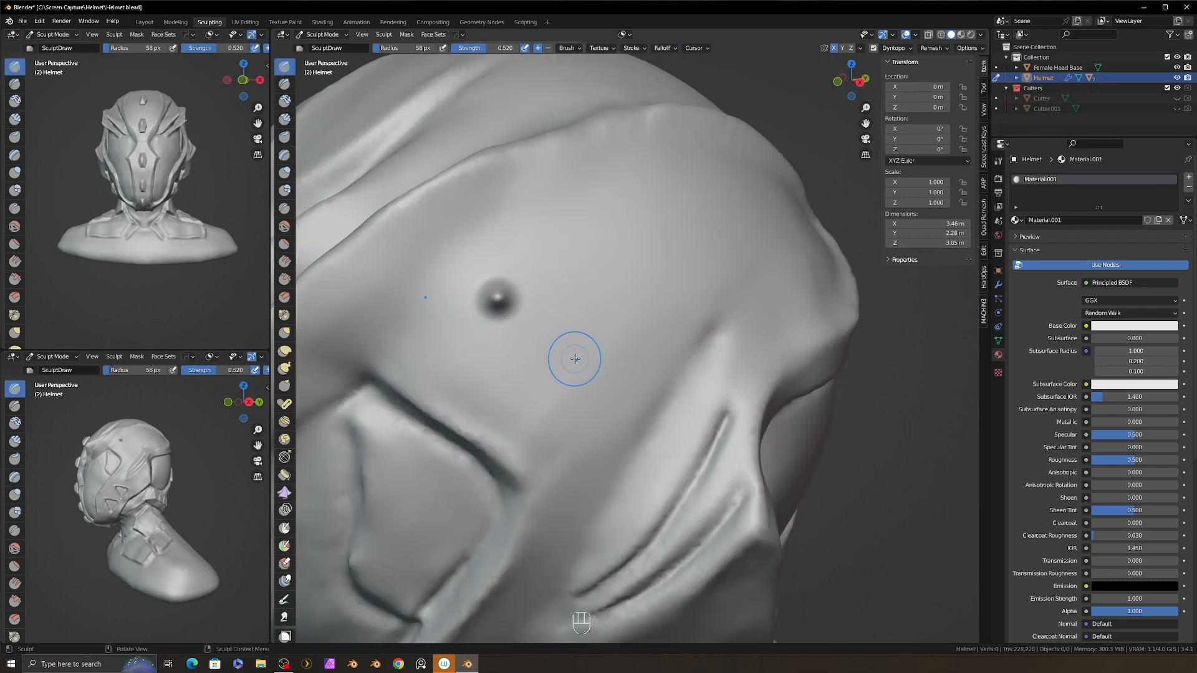
click(575, 359)
click(605, 223)
click(666, 279)
alt+middle_drag(654, 259, 736, 250)
mouse_move(736, 250)
ctrl+alt+middle_down()
mouse_move(745, 209)
mouse_move(739, 234)
ctrl+alt+middle_up()
alt+middle_drag(739, 234, 671, 225)
- Give the Draw brush a custom falloff curve that stays high and drops steeply near the brush edge
click(664, 48)
click(681, 68)
click(667, 82)
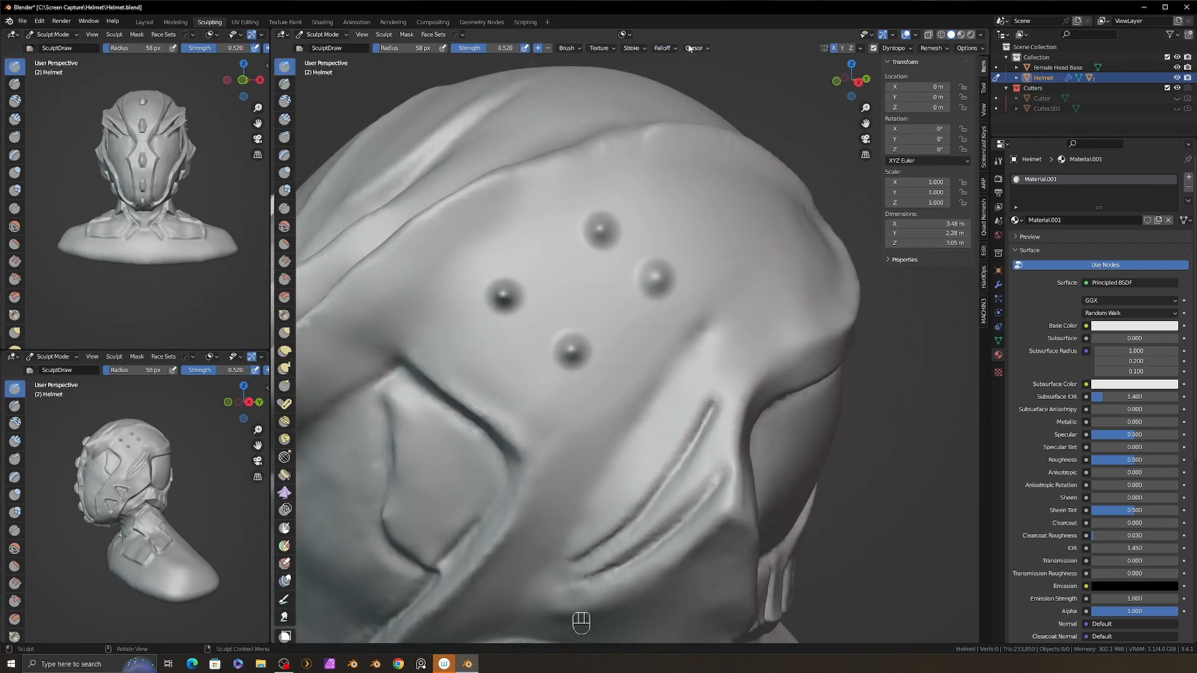
click(674, 48)
click(691, 167)
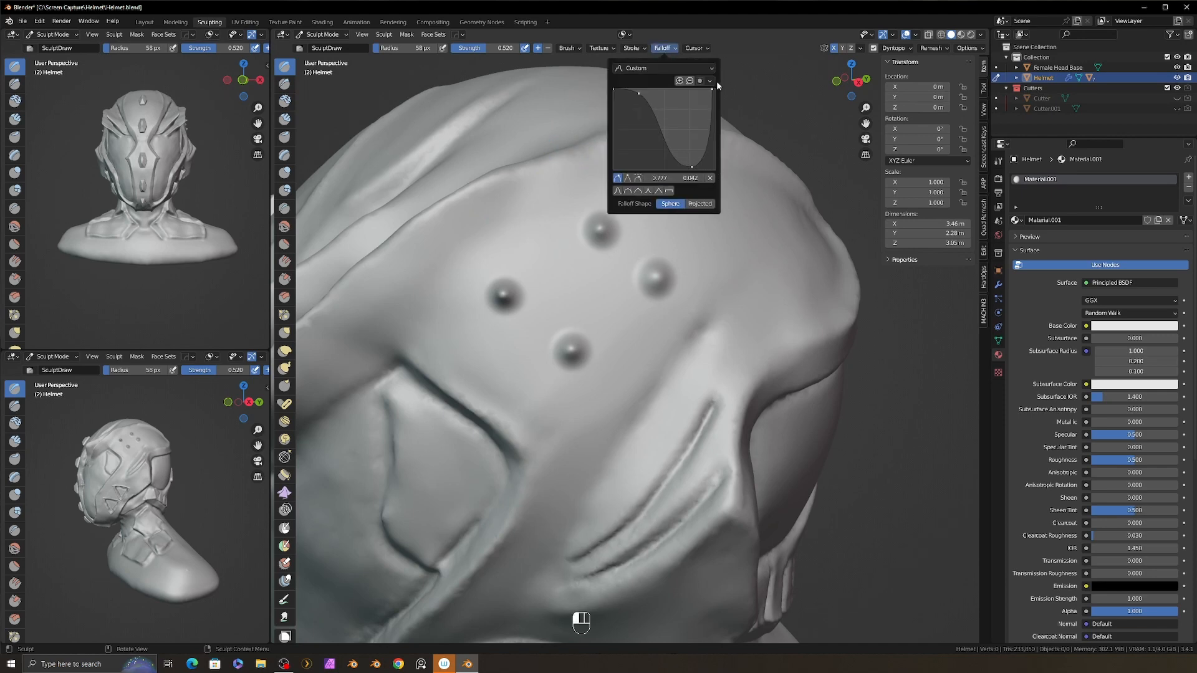
drag(654, 106, 682, 92)
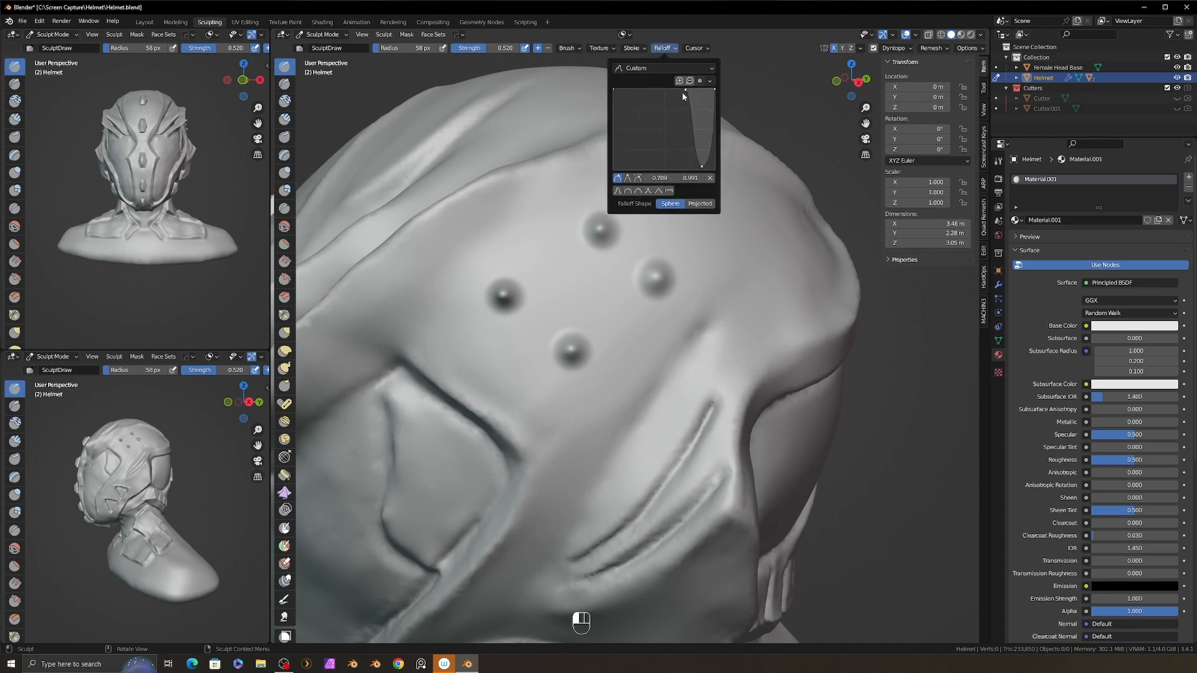
- Stamp recessed rings around the front and lower bumps with the Draw brush set to Subtract at a radius of 79 px
click(507, 298)
key(ctrl+z)
mouse_move(599, 274)
alt+mouse_down()
mouse_move(564, 299)
mouse_move(592, 304)
alt+mouse_up()
key(f)
click(621, 305)
click(548, 49)
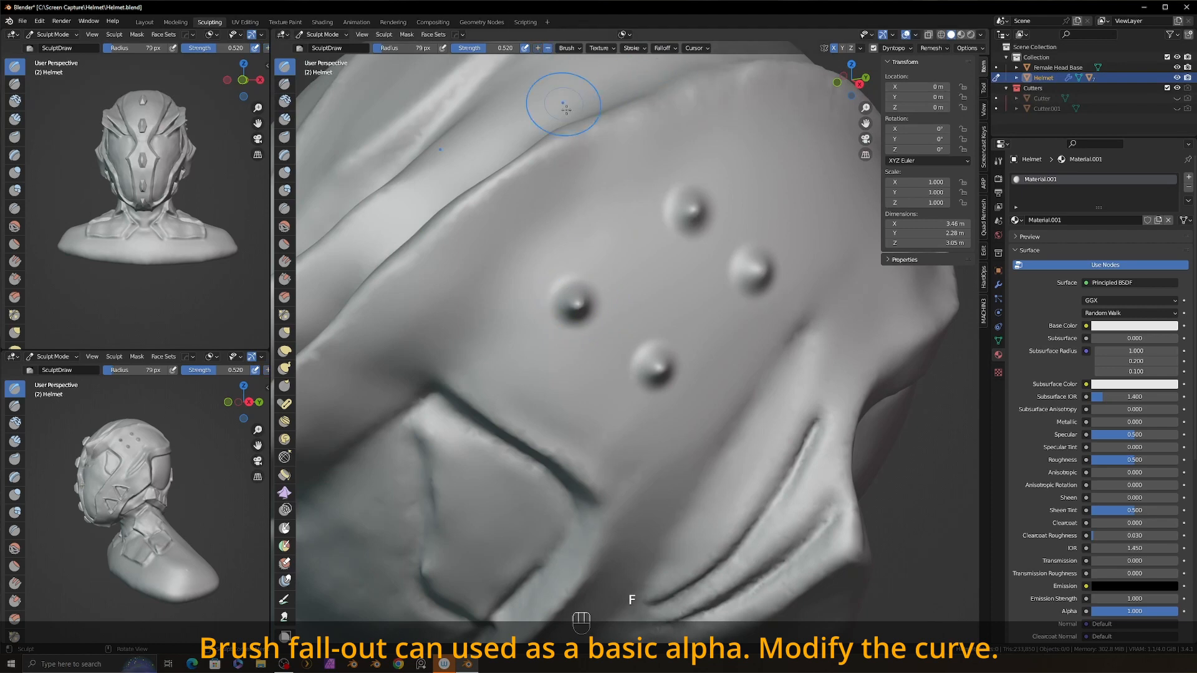
click(574, 299)
click(654, 365)
alt+drag(654, 364, 705, 330)
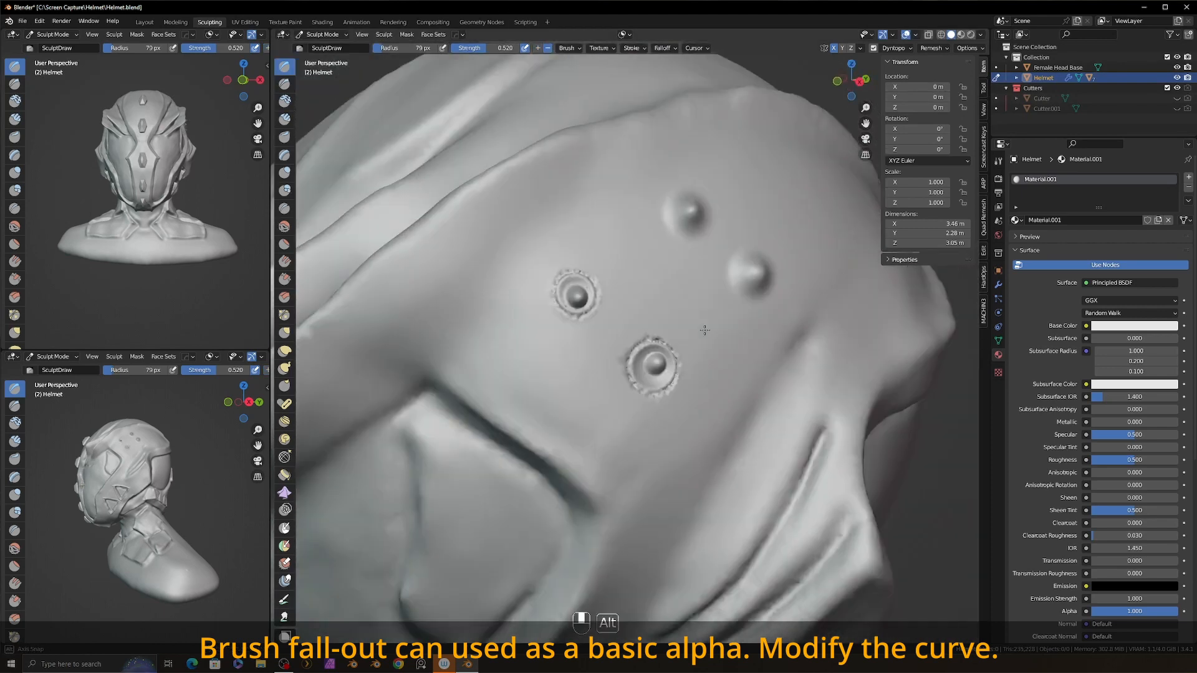
- Stamp larger recessed rings around the rear and upper bumps, plus one over the front bump, at a radius of 101 px
alt+middle_drag(704, 331, 731, 305)
key(f)
click(762, 288)
click(748, 279)
click(666, 215)
alt+middle_drag(655, 228, 614, 255)
click(540, 309)
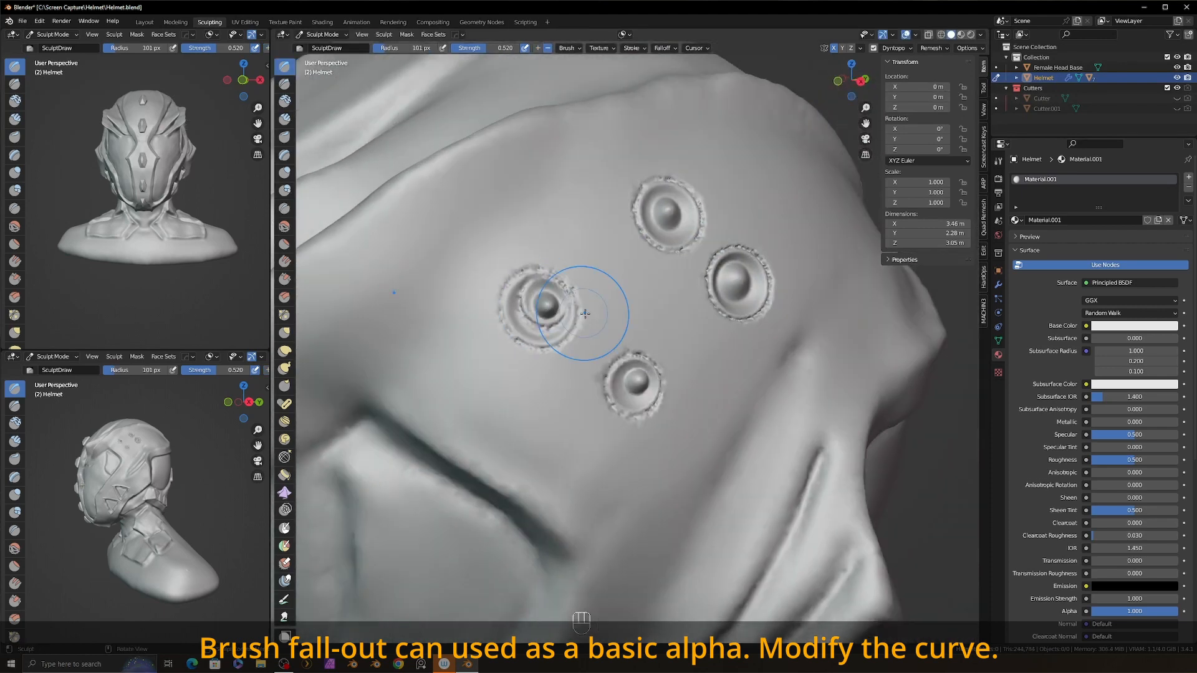
- Retry the ring around the front bump after smoothing it, then undo the ring stamps
key(ctrl+z)
shift+drag(549, 303, 543, 306)
click(543, 303)
alt+middle_drag(655, 305, 647, 293)
key(ctrl+z)
key(ctrl+z)
key(ctrl+z)
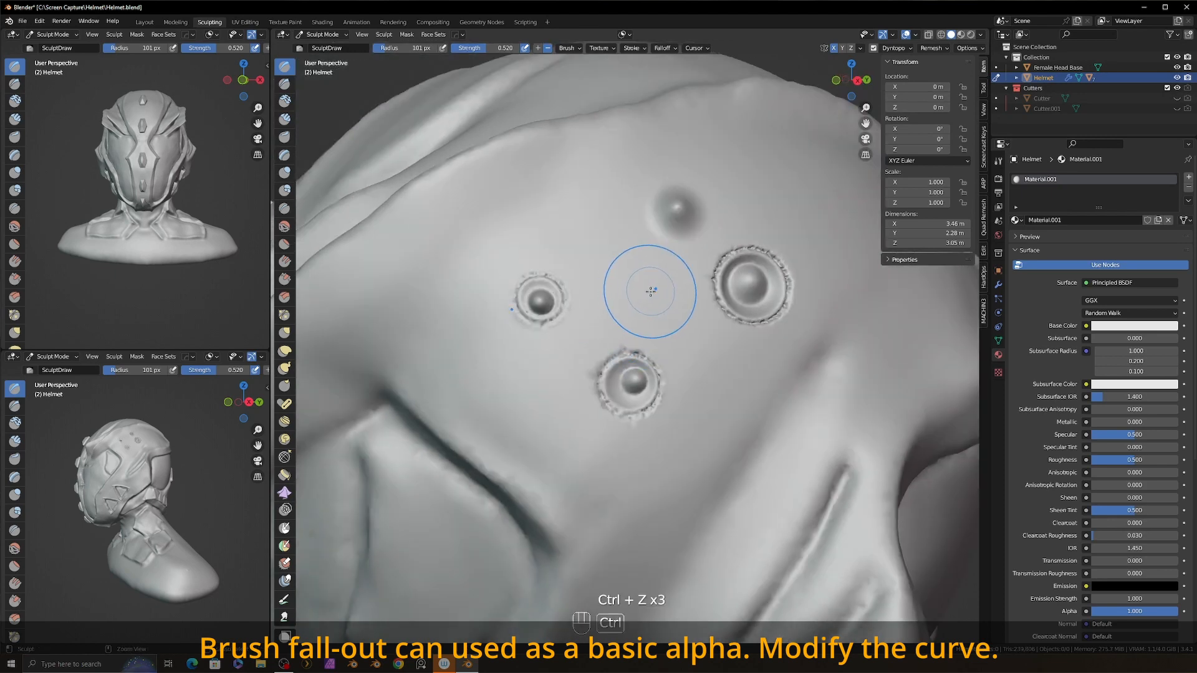
key(ctrl+z)
key(ctrl+z)
key(ctrl+z)
key(ctrl+z)
key(ctrl+z)
- Flatten the four bumps above the temple with Scrape/Peaks at a radius of 102 px and smooth the remains
key(f)
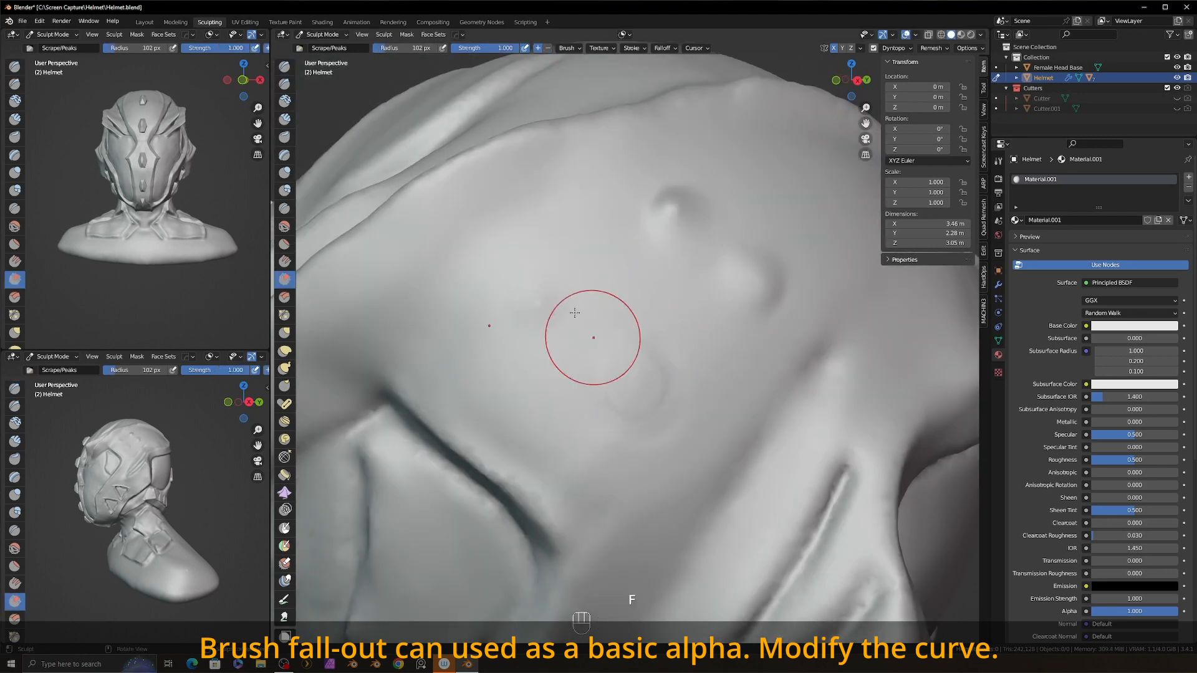
click(536, 306)
click(666, 223)
shift+drag(758, 284, 777, 266)
- Try stamping four circular recesses in a diamond pattern above the temple with the subtracting Draw brush at 101 px, then undo them
key(x)
click(551, 288)
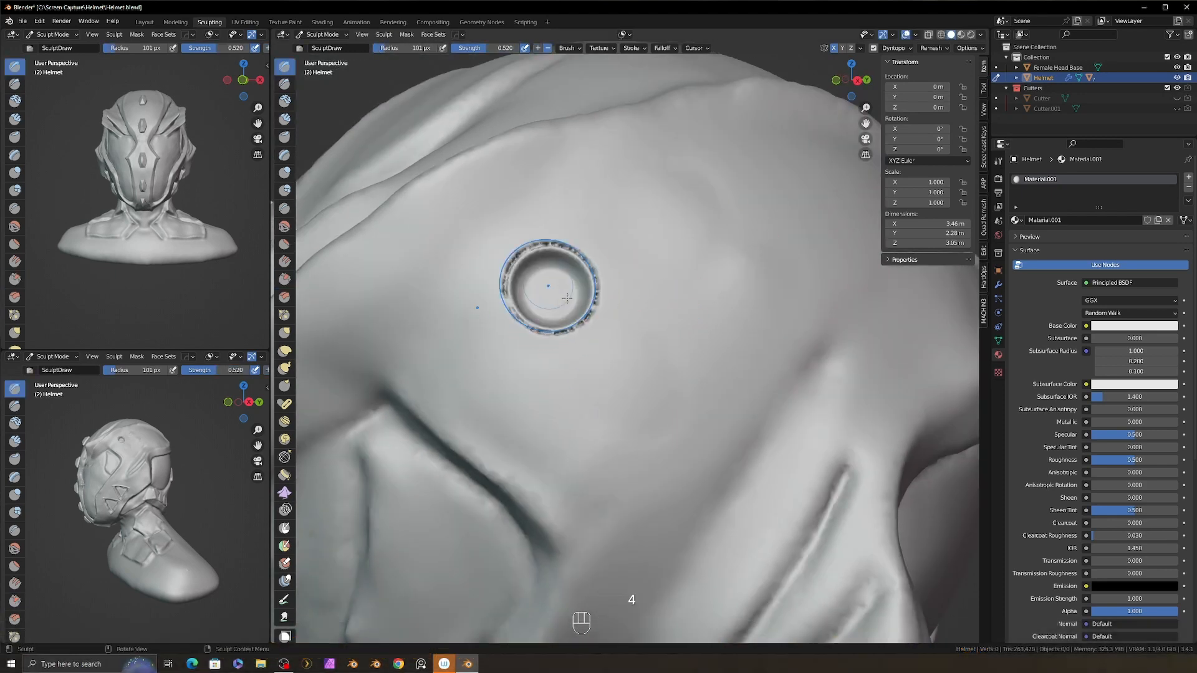
click(650, 393)
click(686, 206)
click(781, 298)
ctrl+alt+middle_drag(781, 298, 661, 324)
ctrl+alt+middle_drag(661, 324, 798, 283)
key(ctrl+z)
key(ctrl+z)
key(ctrl+z)
key(ctrl+z)
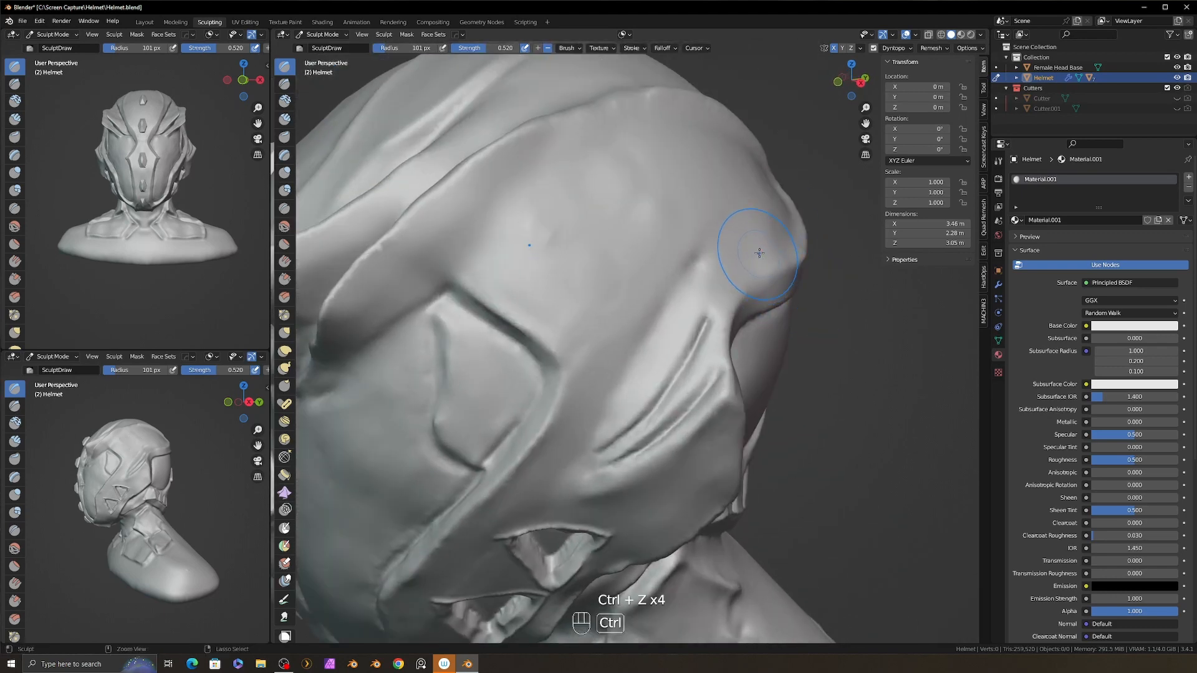
- Duplicate the Draw brush as SculptDraw.001, reshape its falloff curve to drop early toward the center, and set its direction to Add
click(984, 90)
click(665, 48)
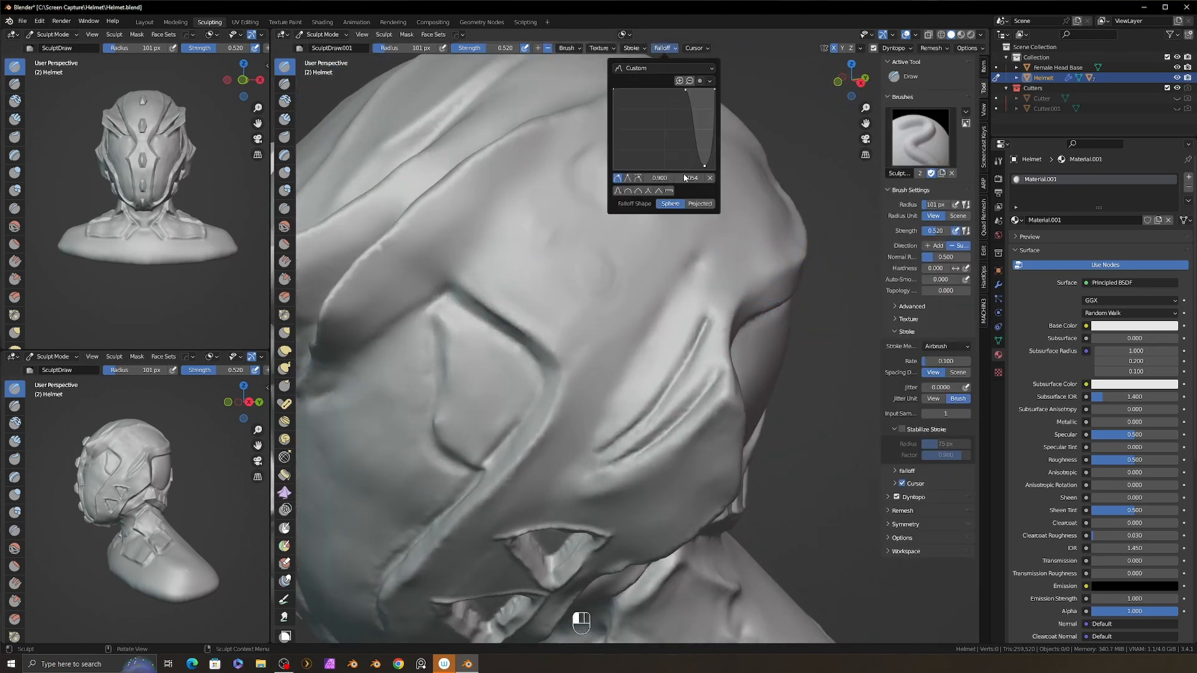
drag(690, 167, 714, 173)
drag(664, 123, 658, 149)
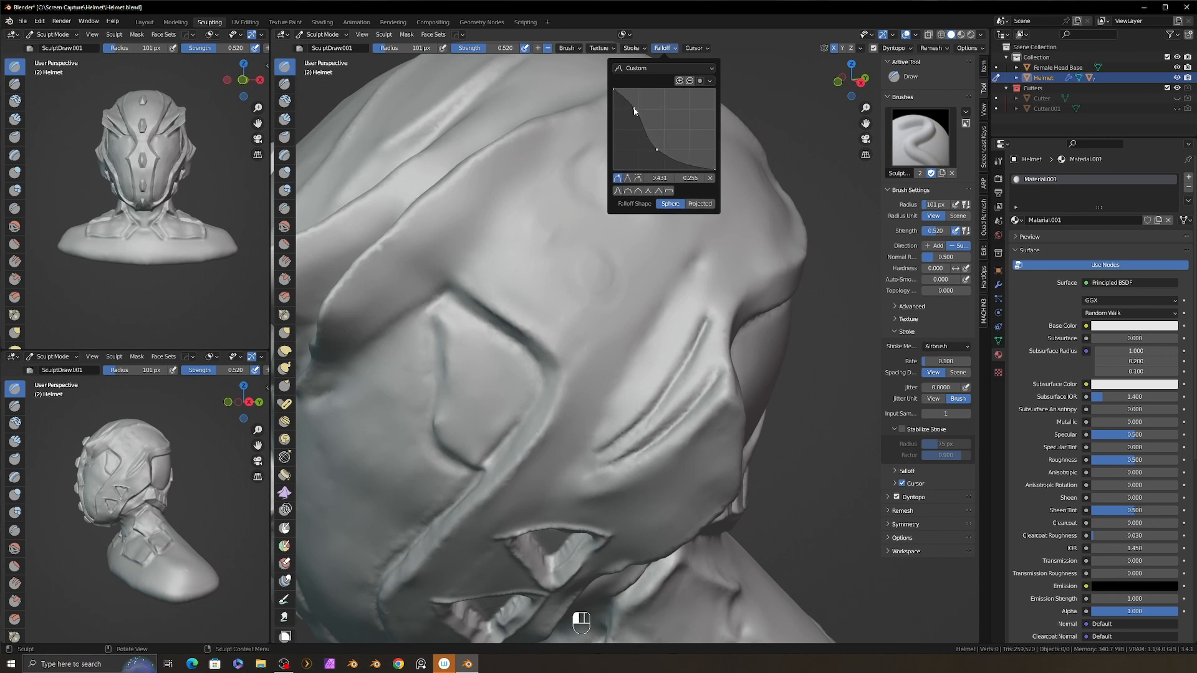
click(538, 50)
- Try a raised test bump above the temple with SculptDraw.001 at a radius of 79 px, then undo it
key(f)
click(585, 222)
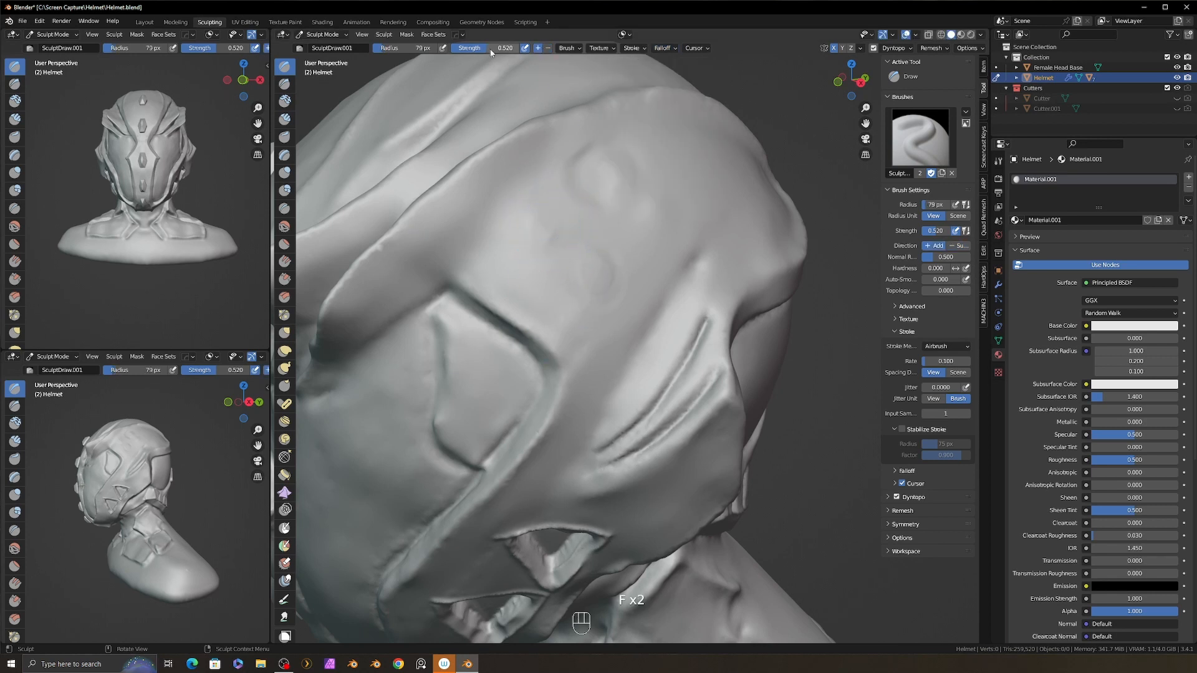
click(555, 231)
key(ctrl+z)
- Apply a preset falloff to SculptDraw.001, turn off Dyntopo and set the brush strength to 0.534
click(665, 48)
click(642, 192)
click(553, 229)
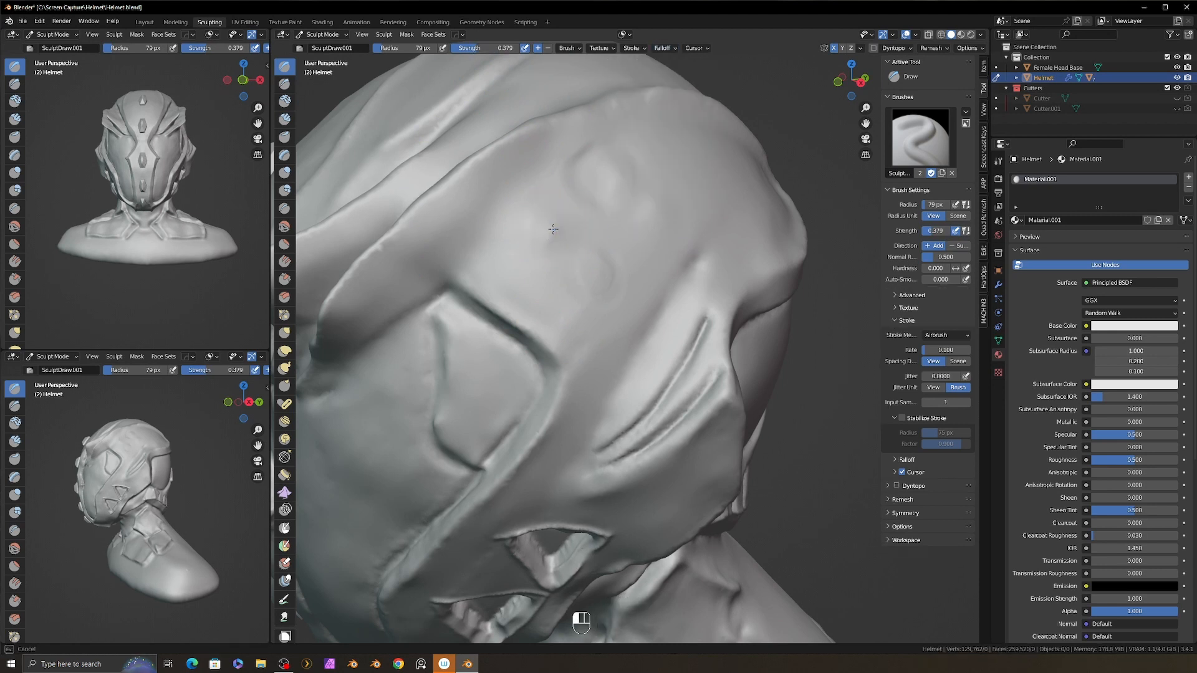
key(f)
key(f)
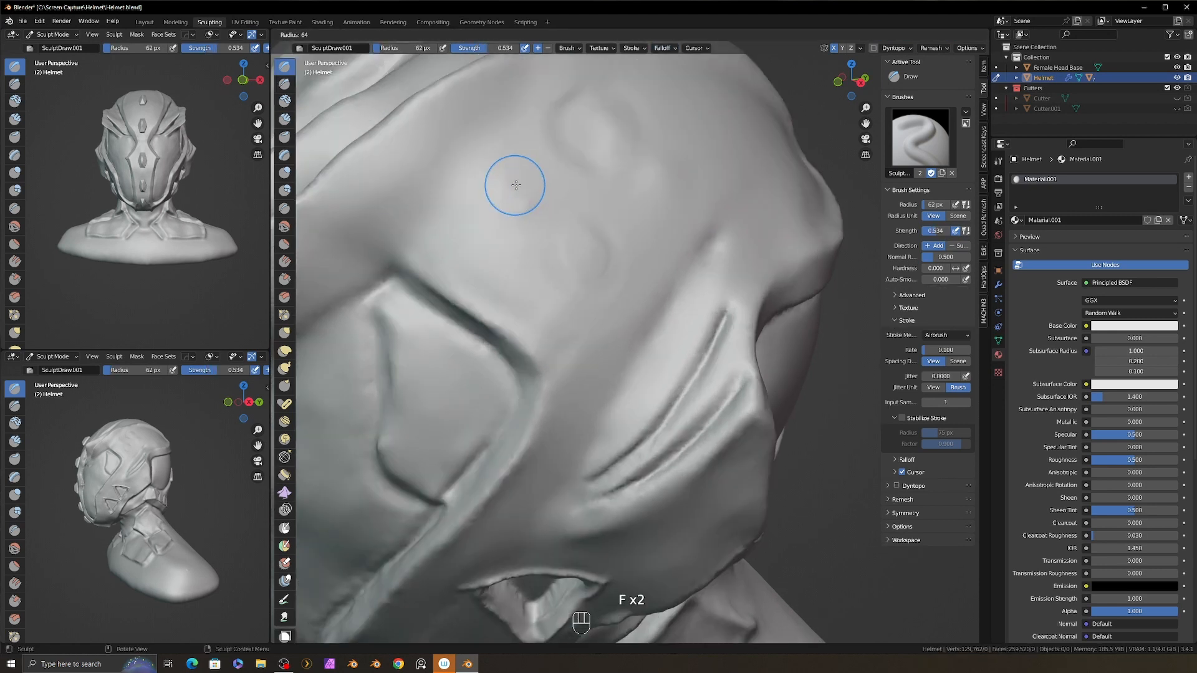
- Stamp four raised bumps in a diamond pattern above the temple with SculptDraw.001 at a radius of 81 px
click(516, 180)
click(598, 256)
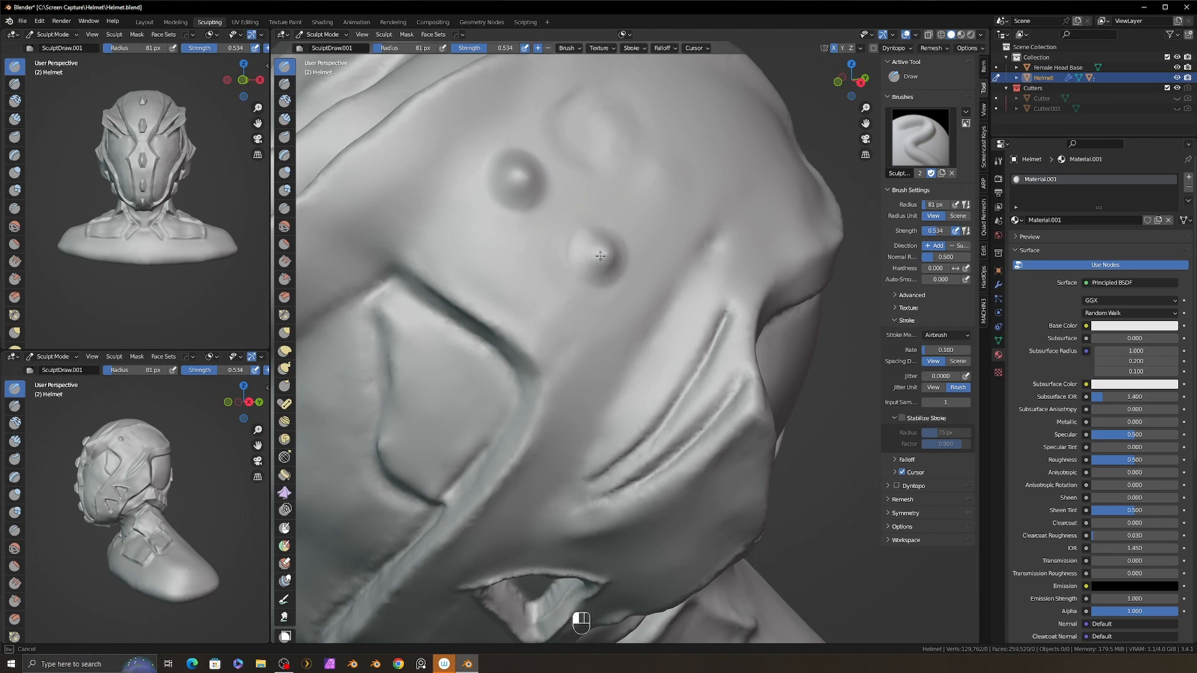
drag(591, 117, 591, 118)
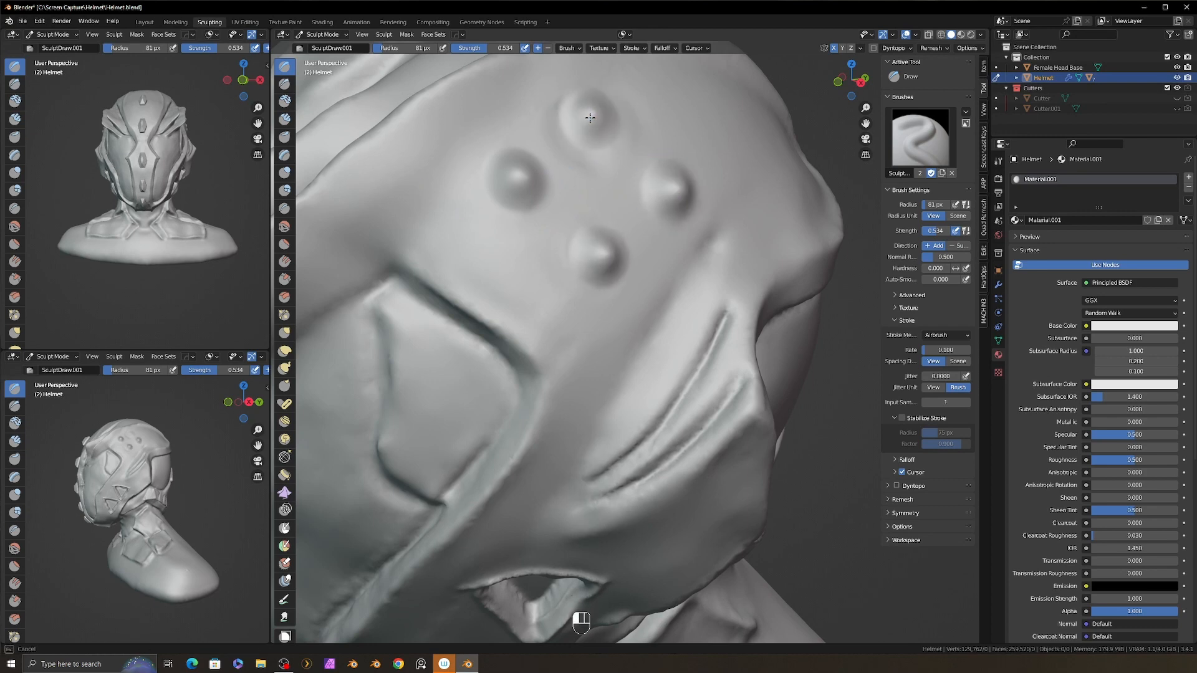
- Undo the four temple bumps, turn Dyntopo back on, and try SculptDraw.001 above the temple at a radius of 55 px
mouse_move(848, 125)
ctrl+alt+mouse_down()
mouse_move(735, 324)
mouse_move(805, 250)
mouse_move(624, 187)
mouse_move(604, 277)
mouse_move(750, 266)
mouse_move(614, 274)
mouse_move(620, 247)
mouse_move(638, 280)
ctrl+alt+mouse_up()
key(1)
key(ctrl+d)
key(x)
key(f)
click(554, 264)
ctrl+alt+drag(553, 264, 558, 253)
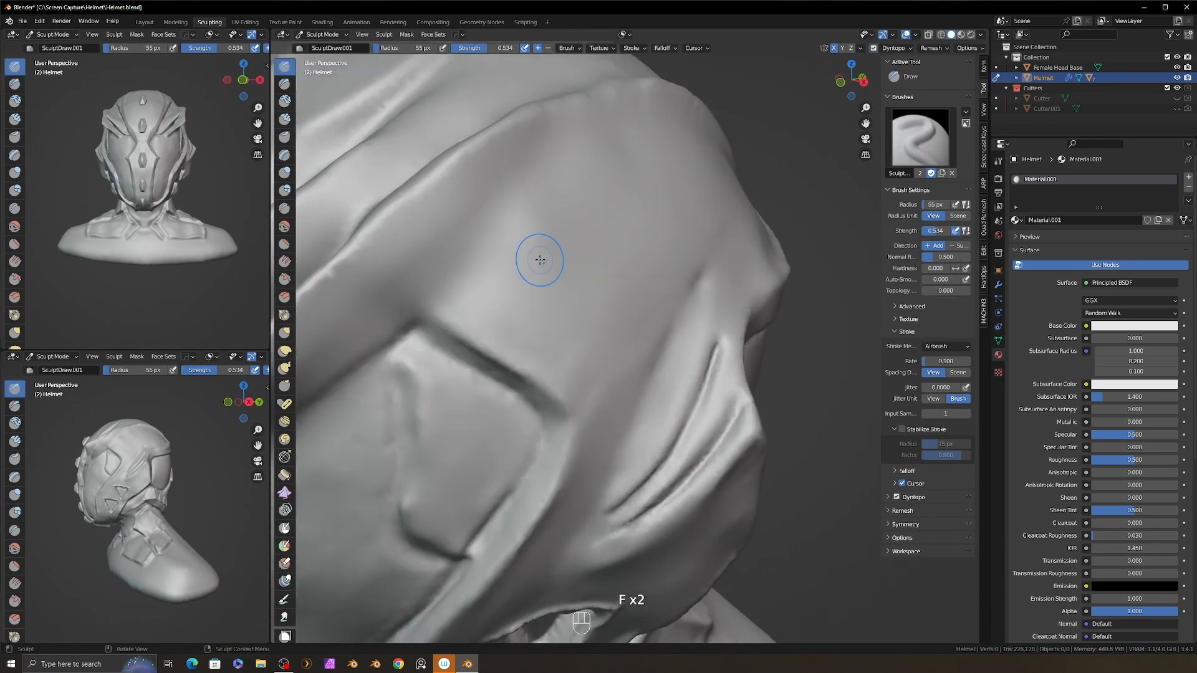
key(ctrl+z)
- Apply another falloff preset to SculptDraw.001 and stamp smaller bumps in a diamond pattern above the temple at a radius of 55 px
click(663, 49)
click(650, 178)
click(545, 254)
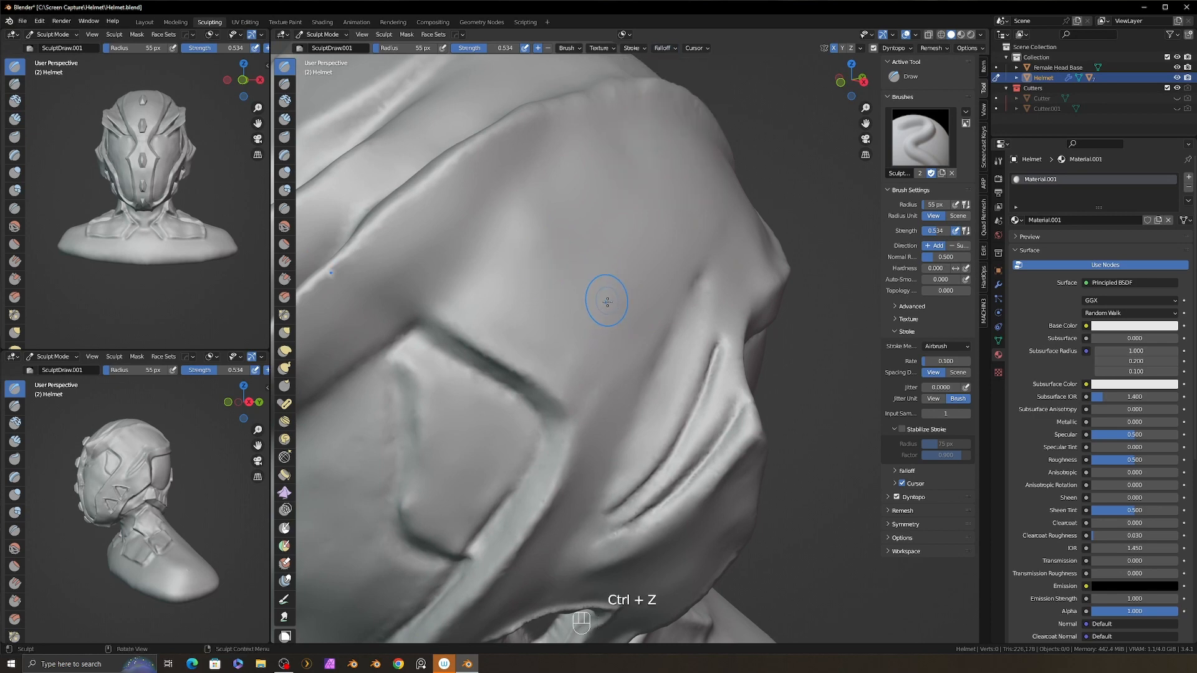
- Pull the bumps above the temple outward into pointed spikes with Snake Hook at a radius of 75 px
key(k)
key(k)
mouse_move(607, 303)
alt+mouse_down()
mouse_move(580, 275)
mouse_move(587, 225)
mouse_move(634, 291)
alt+mouse_up()
alt+drag(634, 287, 626, 249)
drag(619, 206, 646, 185)
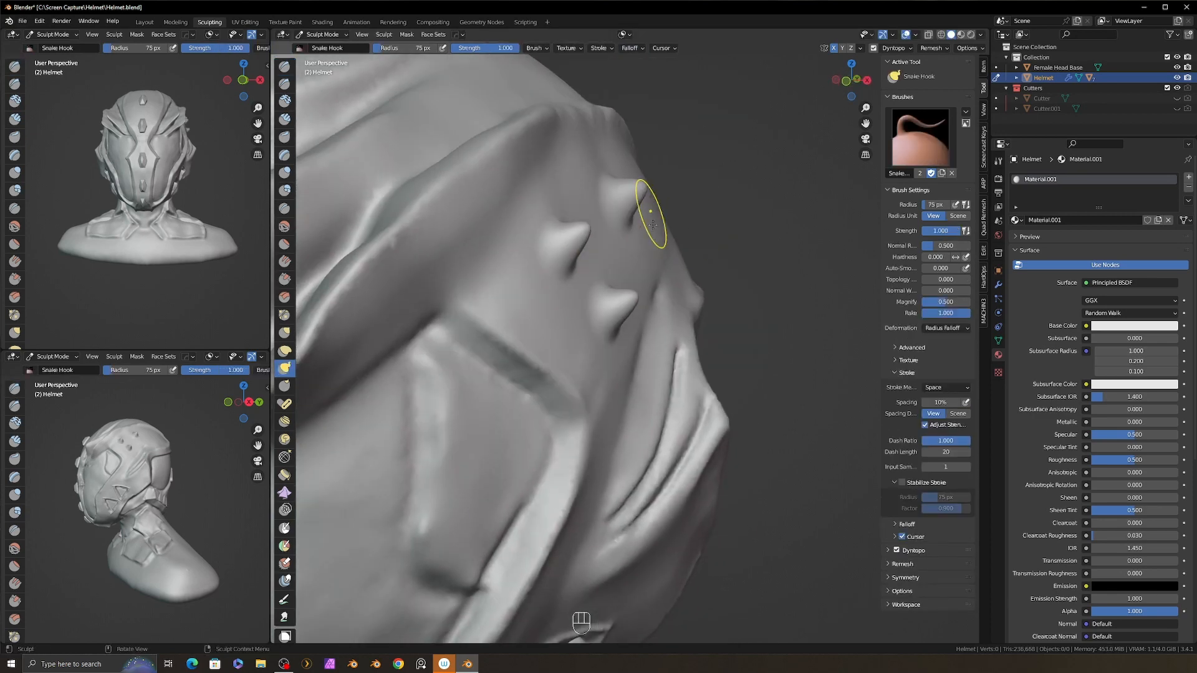
- Adjust the shape of the temple spikes with the Grab brush at a radius of 77 px
key(3)
key(f)
click(523, 230)
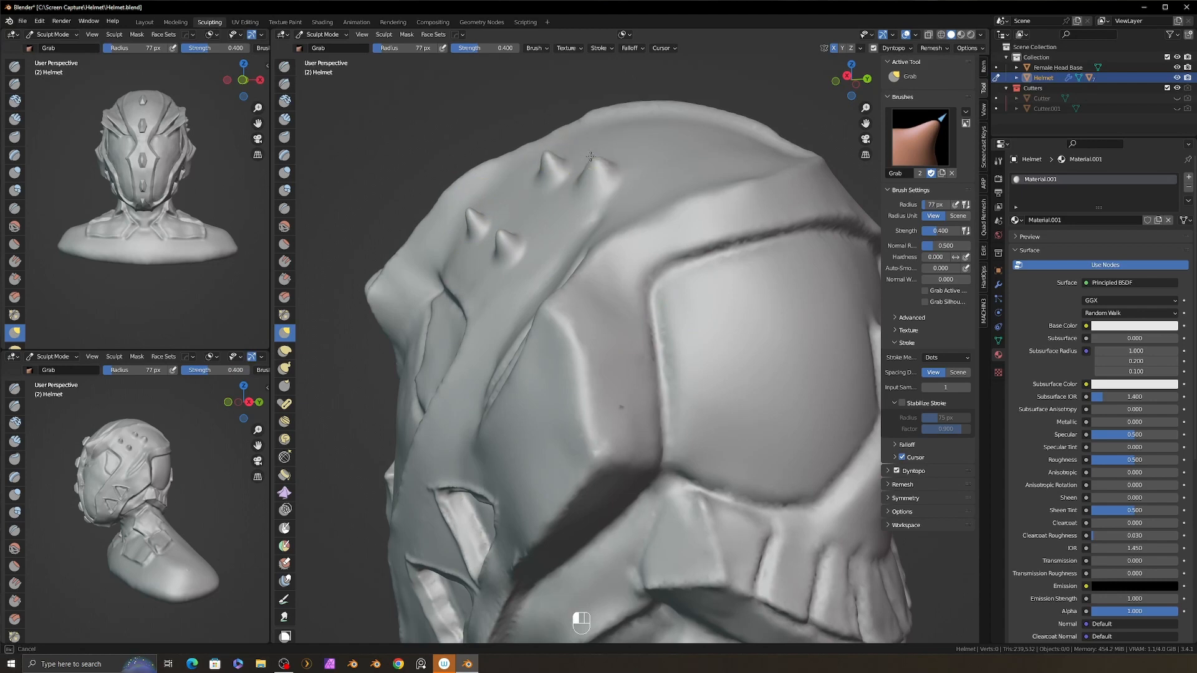
- Build up long raised ridges over the crown of the helmet with Clay Strips, starting at a radius of 42 px
alt+middle_drag(588, 162, 698, 187)
mouse_move(698, 187)
ctrl+alt+middle_down()
mouse_move(704, 287)
mouse_move(723, 296)
mouse_move(675, 305)
mouse_move(714, 347)
mouse_move(660, 293)
mouse_move(550, 376)
ctrl+alt+middle_up()
key(2)
key(f)
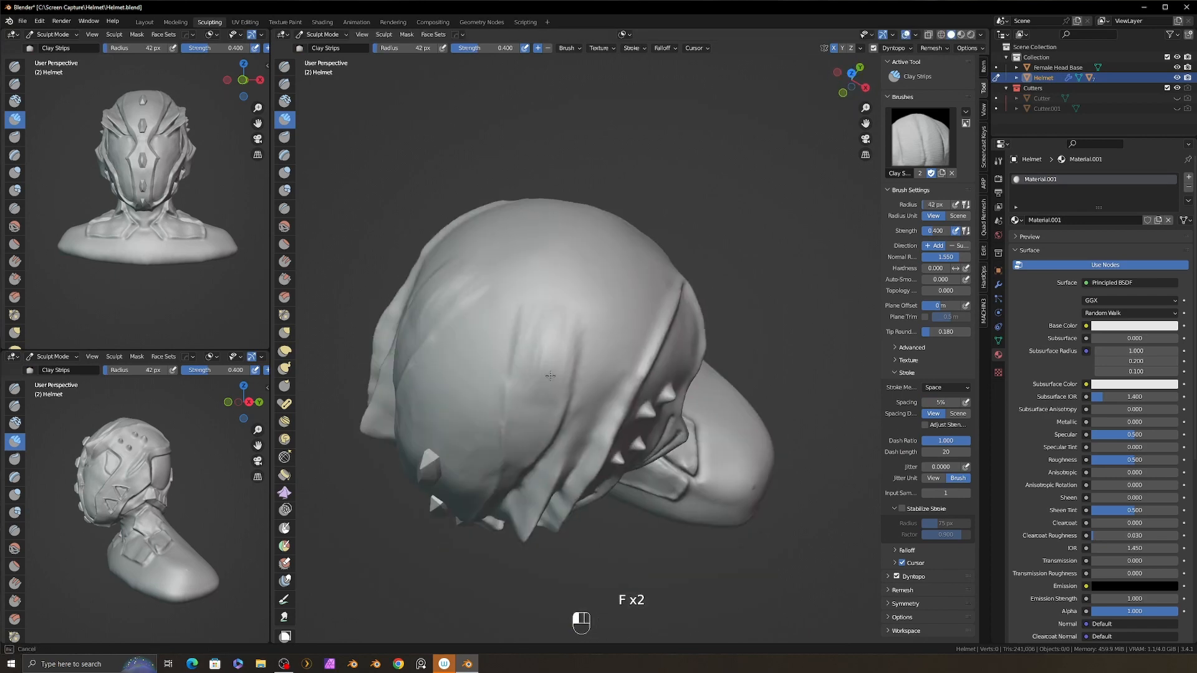
drag(549, 341, 546, 368)
mouse_move(630, 368)
alt+middle_down()
mouse_move(555, 321)
mouse_move(508, 356)
alt+middle_up()
ctrl+alt+middle_drag(580, 330, 583, 368)
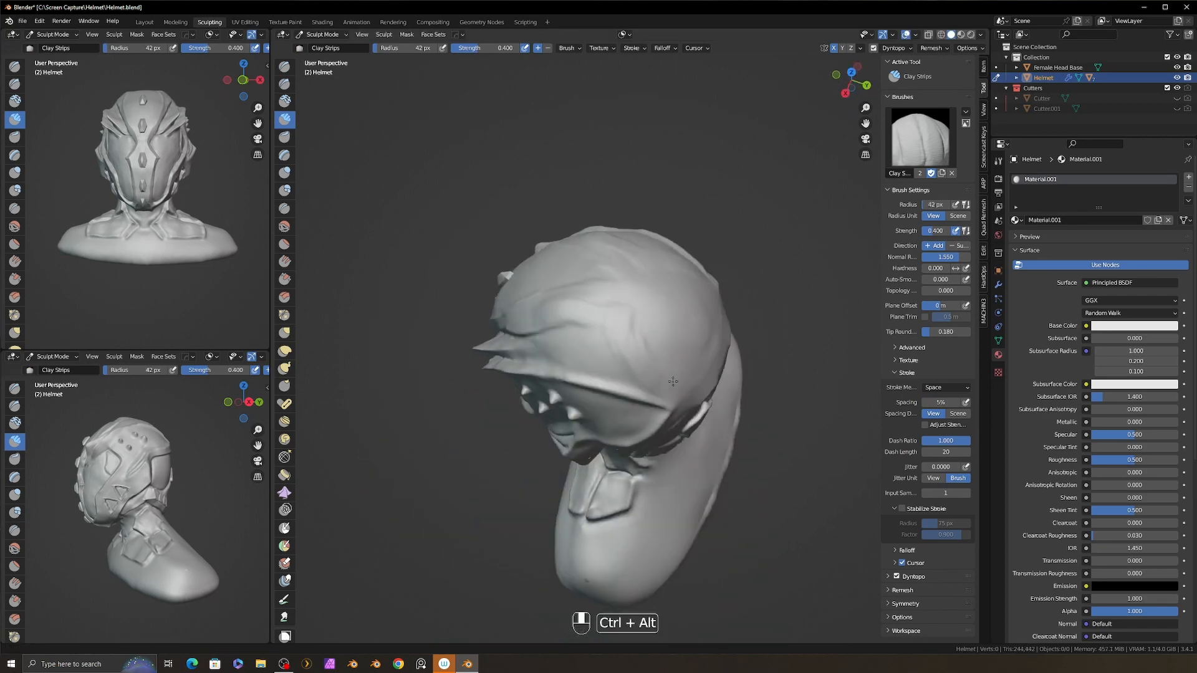
key(f)
click(625, 331)
drag(620, 324, 623, 330)
alt+middle_drag(517, 358, 608, 339)
- Sharpen the edges of the crown ridges with inverted Crease strokes at a radius of 36 px
key(8)
key(f)
click(542, 399)
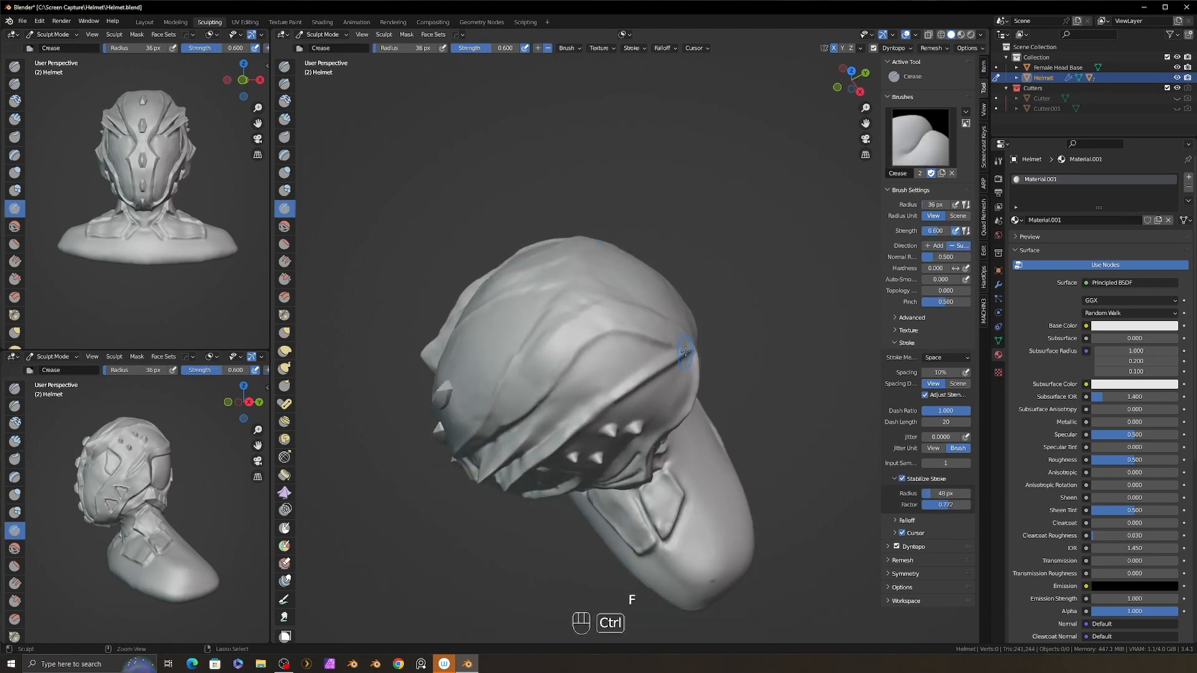
ctrl+drag(685, 351, 614, 377)
alt+middle_drag(487, 331, 470, 385)
ctrl+drag(483, 356, 540, 315)
alt+middle_drag(539, 293, 536, 359)
ctrl+drag(536, 293, 579, 249)
alt+middle_drag(536, 349, 530, 287)
ctrl+drag(521, 322, 538, 316)
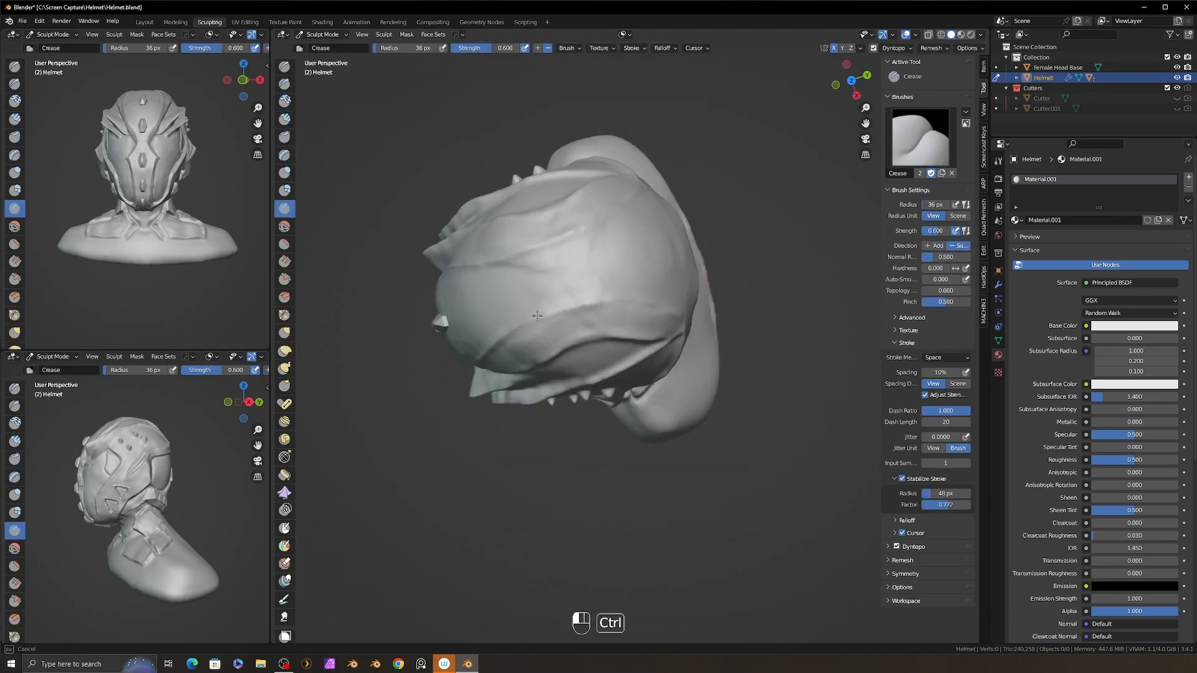
ctrl+drag(552, 244, 599, 228)
mouse_move(592, 274)
alt+middle_down()
mouse_move(649, 248)
mouse_move(704, 280)
alt+middle_up()
mouse_move(636, 298)
ctrl+mouse_down()
mouse_move(610, 290)
mouse_move(574, 303)
ctrl+mouse_up()
mouse_move(499, 337)
alt+middle_down()
mouse_move(593, 299)
mouse_move(668, 298)
alt+middle_up()
- Nudge the top of the crown with Grab and build up its centre with Clay Strips at a radius of 29 px
key(g)
drag(626, 304, 625, 288)
mouse_move(627, 300)
alt+middle_down()
mouse_move(727, 353)
mouse_move(663, 366)
alt+middle_up()
key(c)
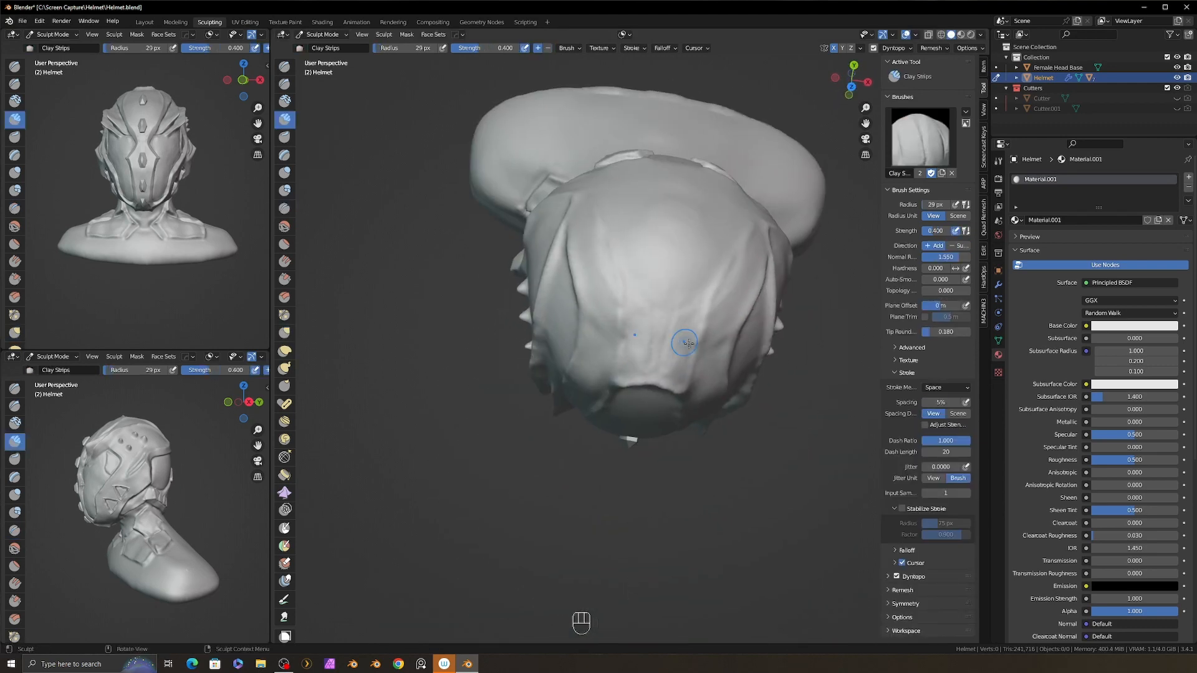
alt+drag(688, 343, 680, 287)
mouse_move(680, 287)
alt+shift+mouse_down()
mouse_move(676, 380)
mouse_move(645, 354)
alt+shift+mouse_up()
- Tighten the ridge above the central forehead panel with Pinch/Magnify at a radius of 39 px
key(7)
key(f)
drag(602, 406, 619, 373)
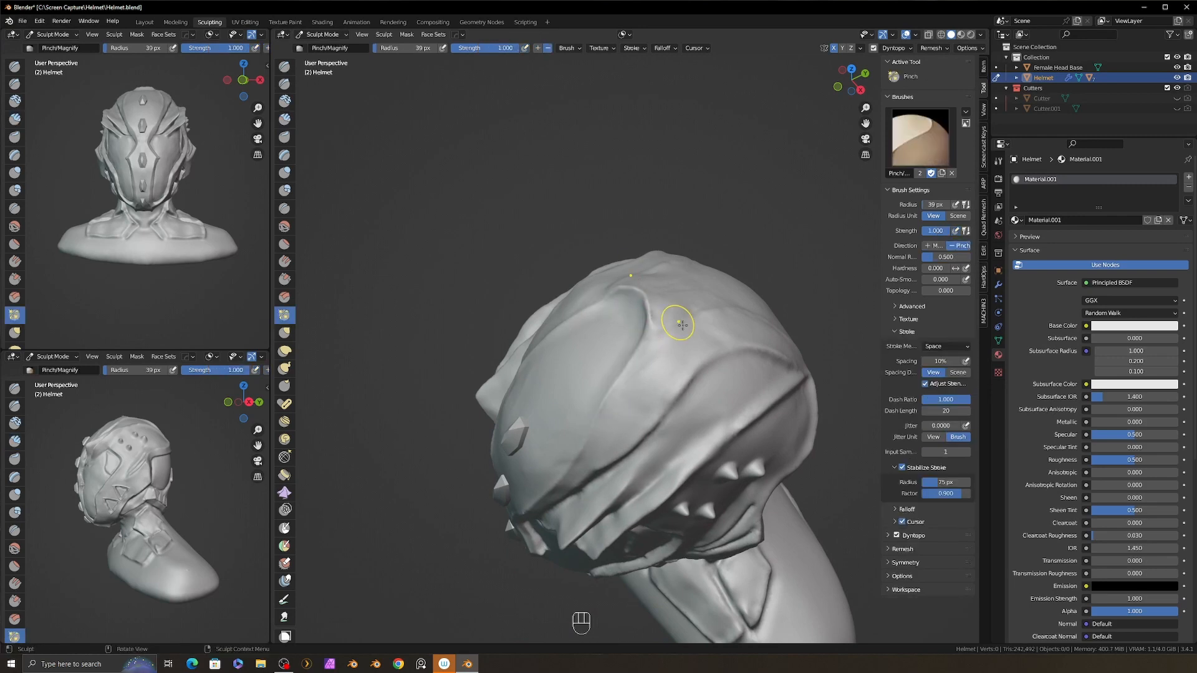
mouse_move(682, 325)
middle_down()
mouse_move(717, 390)
mouse_move(597, 432)
middle_up()
- Define the ridge lines converging on the top of the crown with Crease, starting at a radius of 38 px
key(8)
key(f)
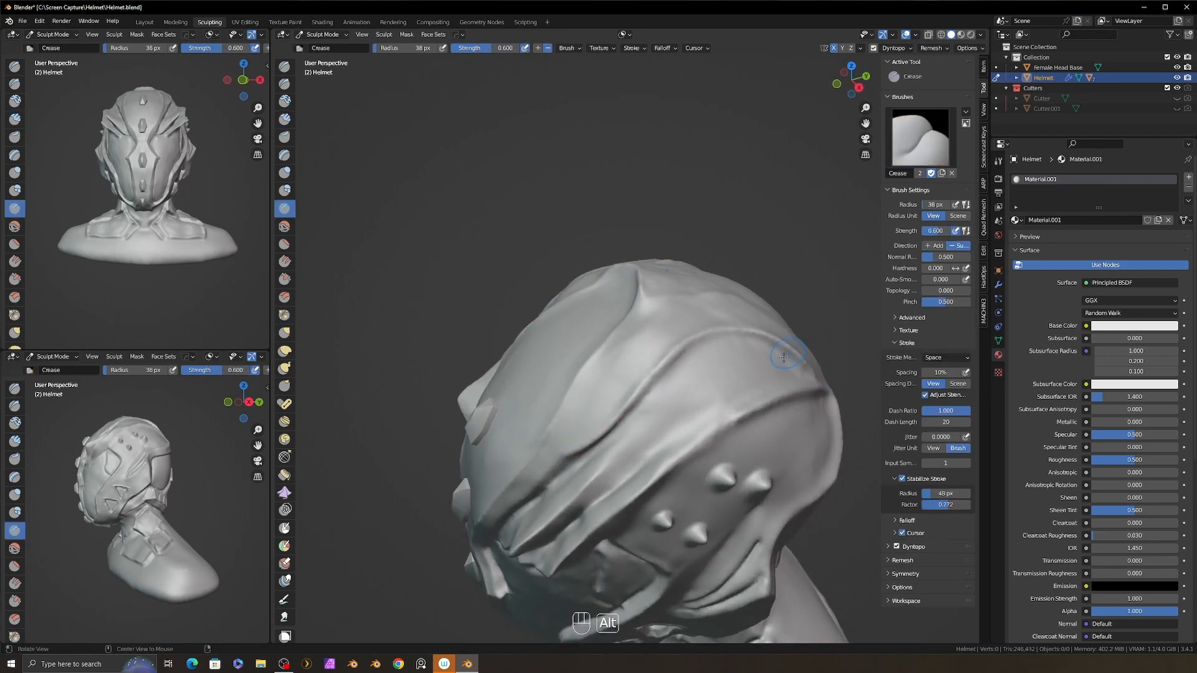
alt+drag(784, 357, 758, 339)
key(f)
click(613, 449)
mouse_move(791, 383)
middle_down()
mouse_move(700, 356)
mouse_move(661, 237)
middle_up()
- Fill and smooth the crown with Clay Strips at 29 px and define the forehead panel's upper edge with Crease at 28 px
key(2)
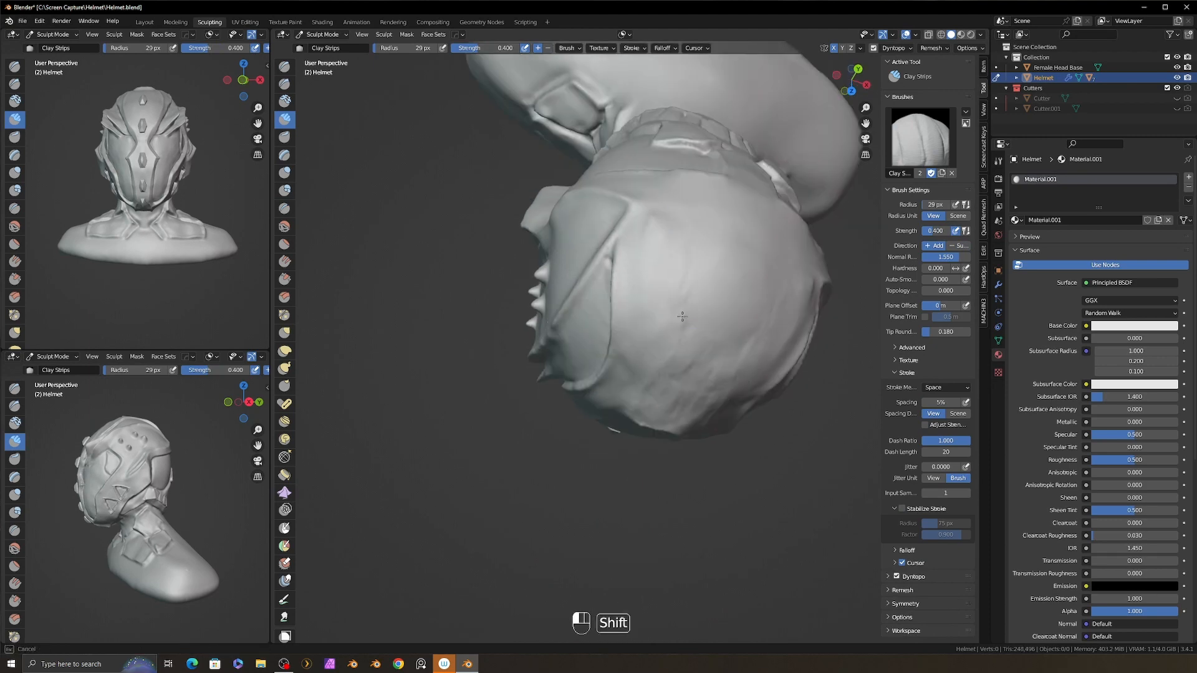
middle_drag(682, 317, 640, 457)
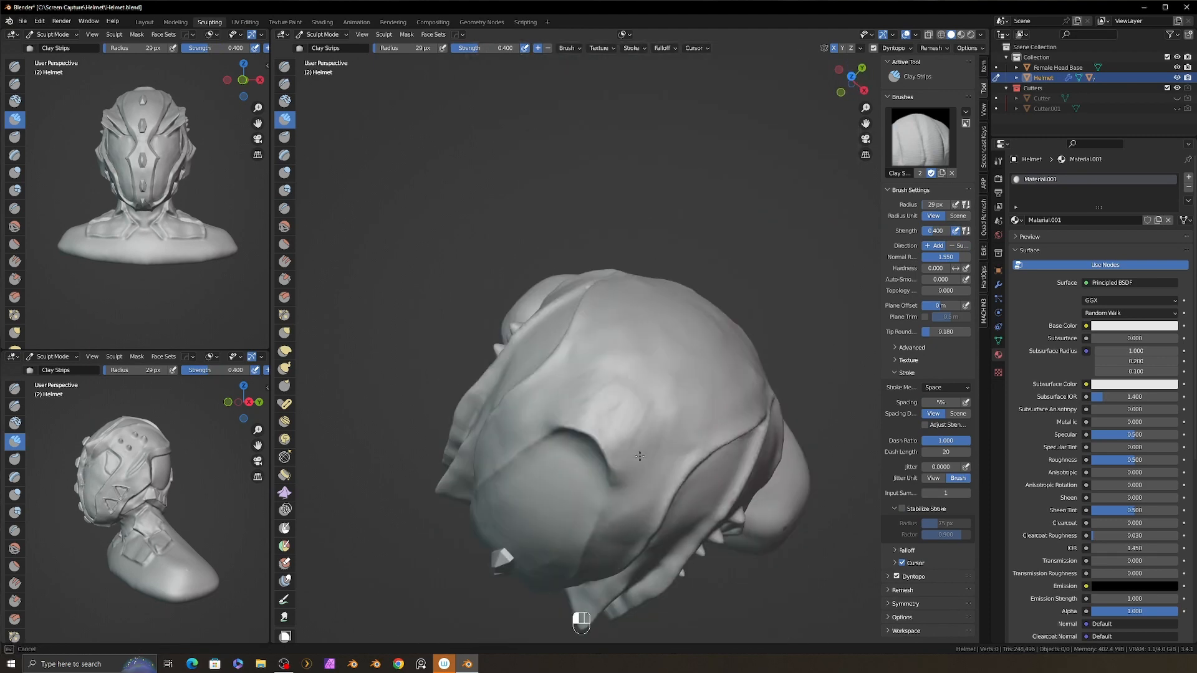
mouse_move(570, 394)
middle_down()
mouse_move(655, 441)
mouse_move(669, 309)
mouse_move(626, 337)
middle_up()
key(shift+c)
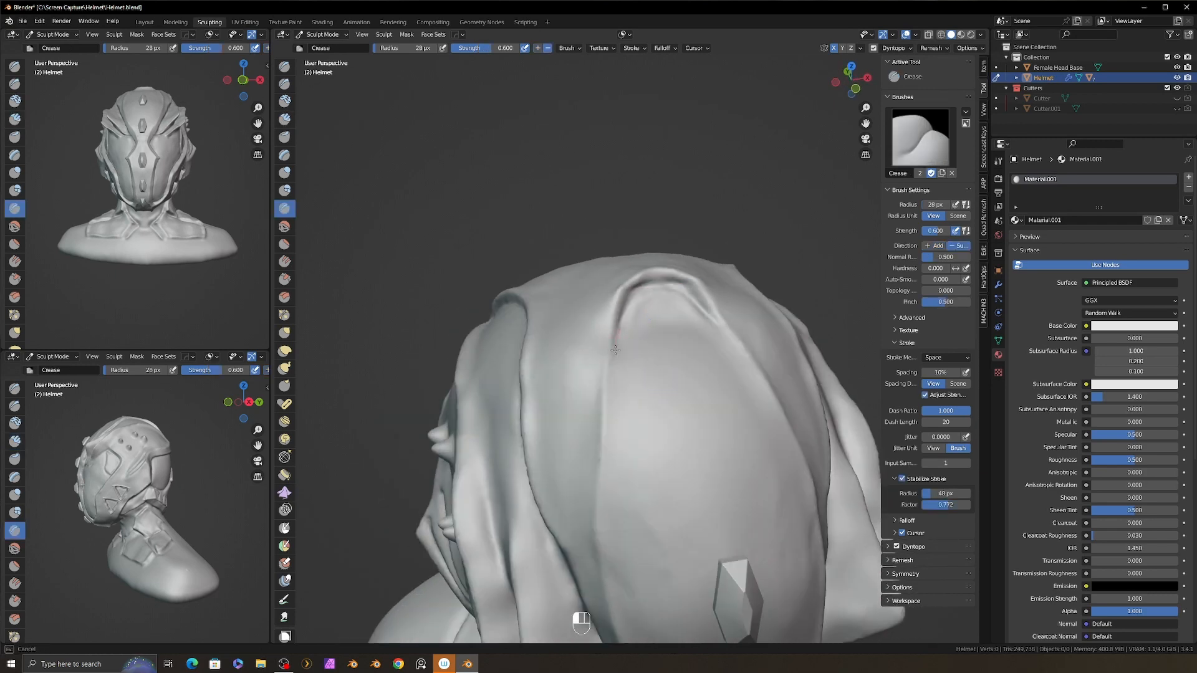
- Build up the crown's crest with Clay Strips at 29 px and pull it into a pointed peak with Grab at 118 and 111 px
key(c)
key(3)
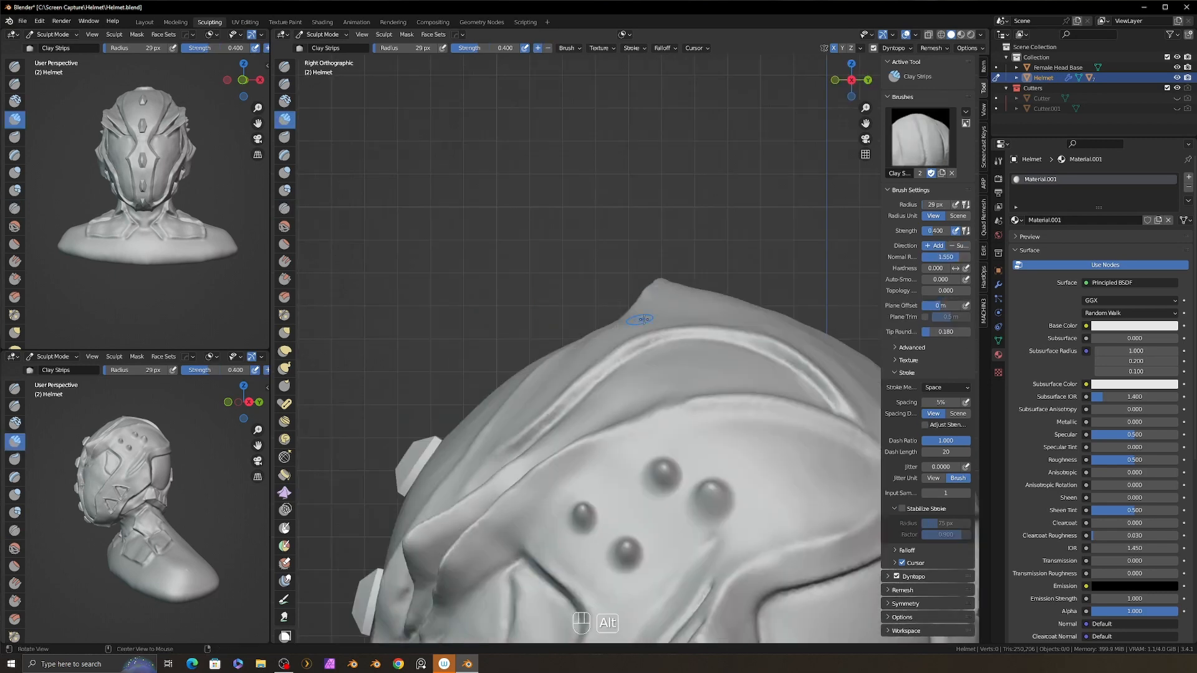
mouse_move(641, 318)
alt+middle_down()
mouse_move(674, 363)
mouse_move(574, 321)
alt+middle_up()
key(f)
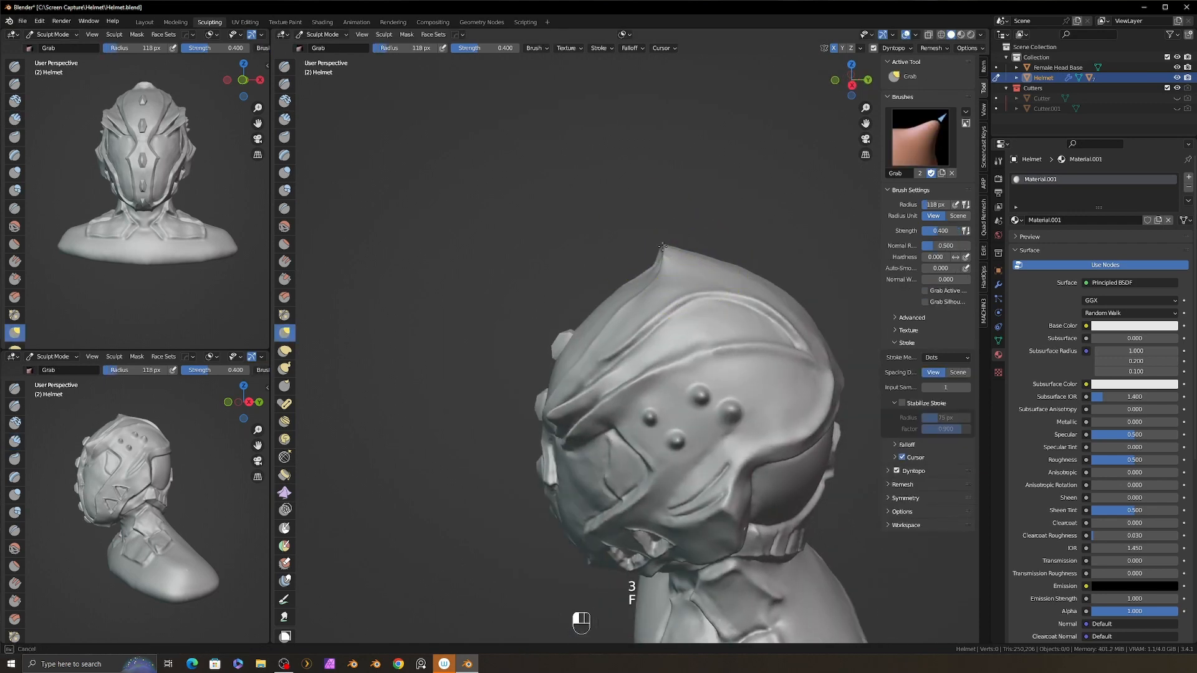
alt+middle_drag(663, 246, 597, 270)
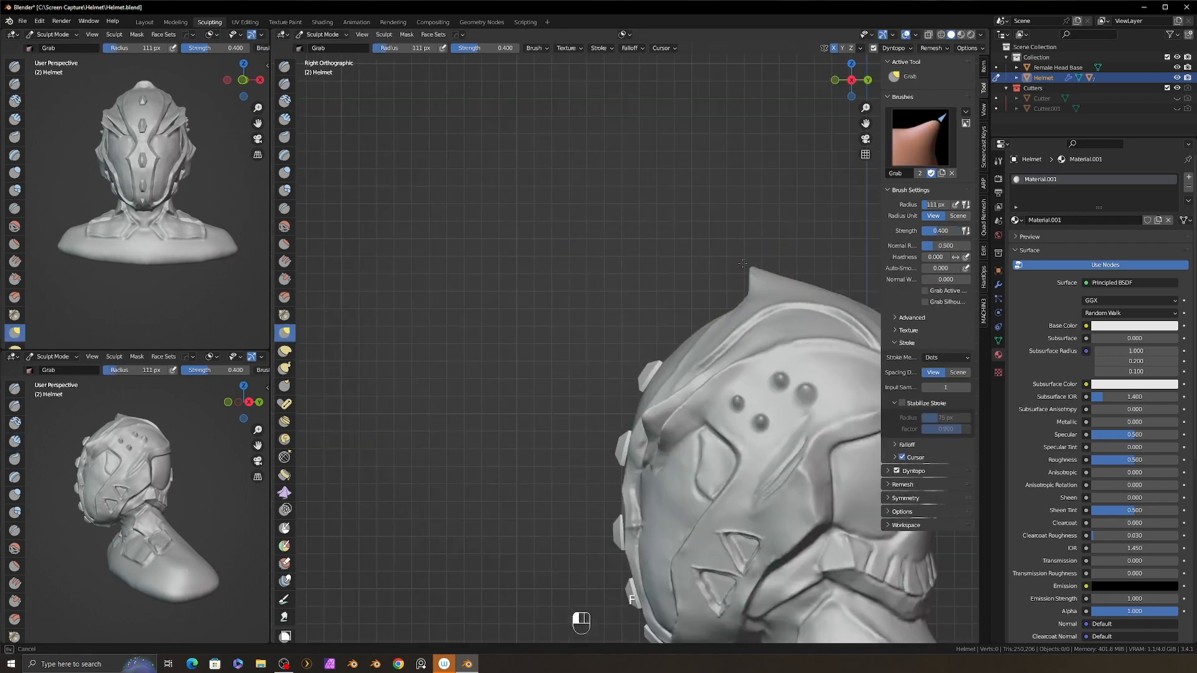
mouse_move(736, 275)
alt+middle_down()
mouse_move(716, 307)
mouse_move(775, 267)
mouse_move(749, 274)
alt+middle_up()
- Pull the tip of the crown's peak forward with Grab at a radius of 97 px and undo the last pull
key(f)
drag(683, 247, 646, 244)
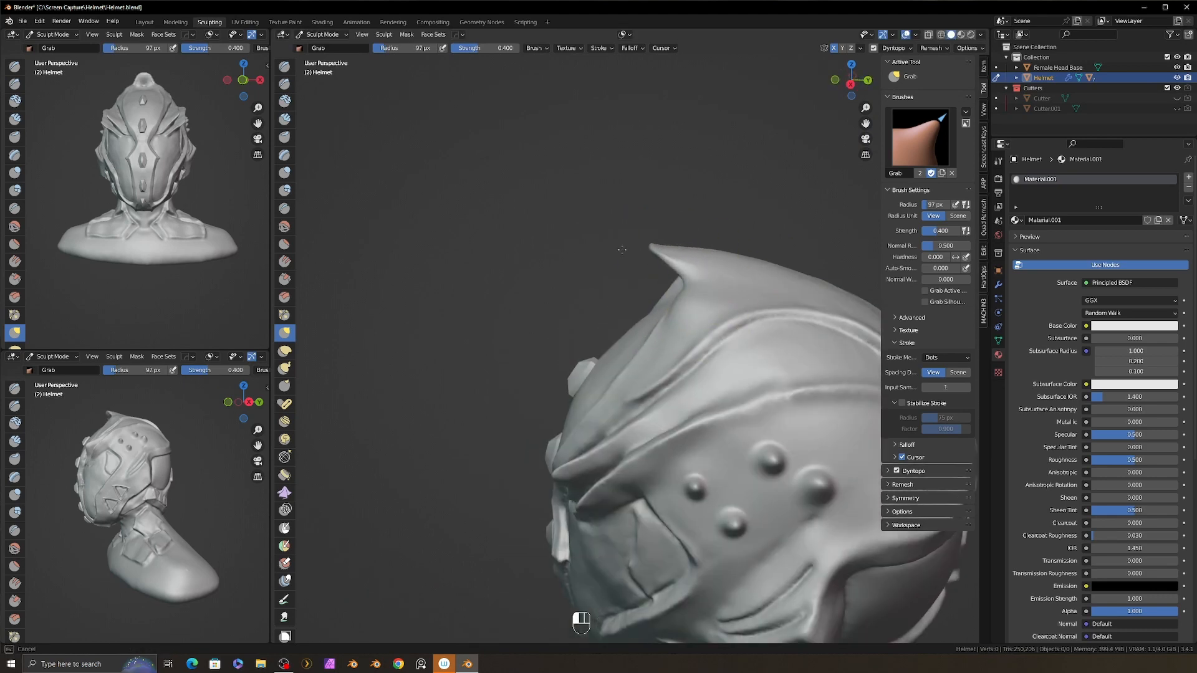
key(ctrl+z)
middle_drag(689, 244, 736, 284)
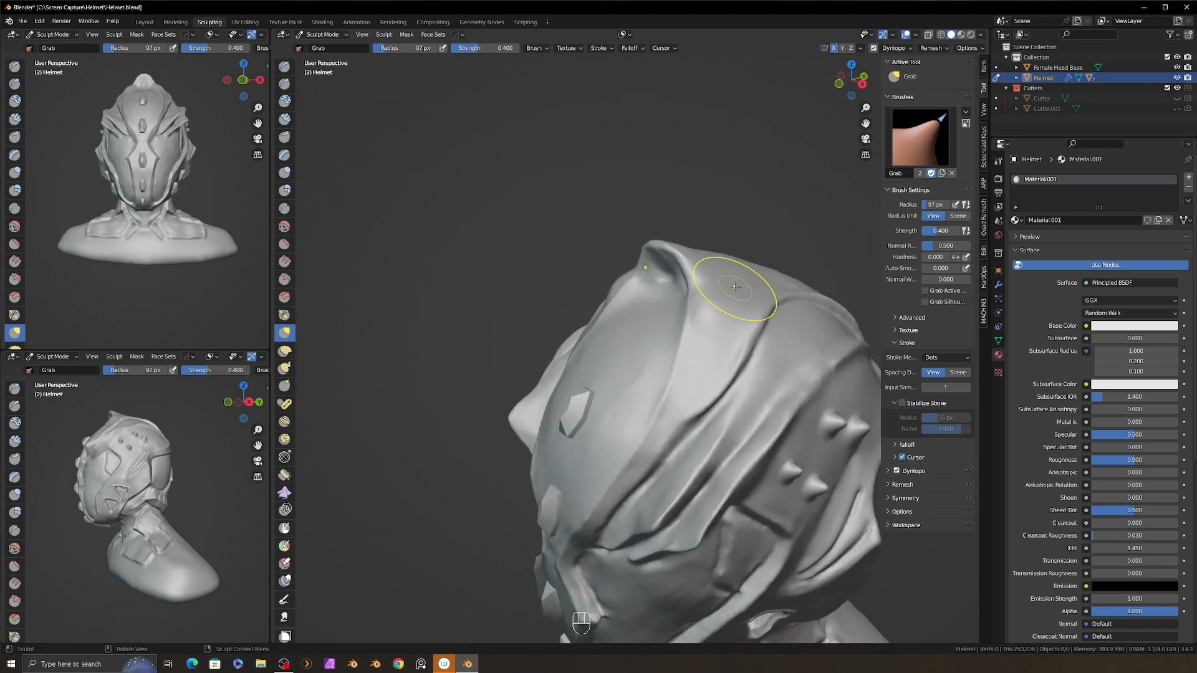
- Sharpen the edge of the crown's peak with Crease and reshape its tip with Grab
key(8)
key(f)
ctrl+drag(677, 253, 666, 244)
mouse_move(670, 249)
alt+middle_down()
mouse_move(774, 274)
mouse_move(739, 280)
mouse_move(726, 244)
alt+middle_up()
key(3)
key(f)
drag(636, 243, 665, 234)
mouse_move(668, 236)
alt+middle_down()
mouse_move(701, 257)
mouse_move(661, 274)
alt+middle_up()
- Fill the hollow below the peak with Clay Strips at a radius of 24 px and smooth it into the forehead panel
key(1)
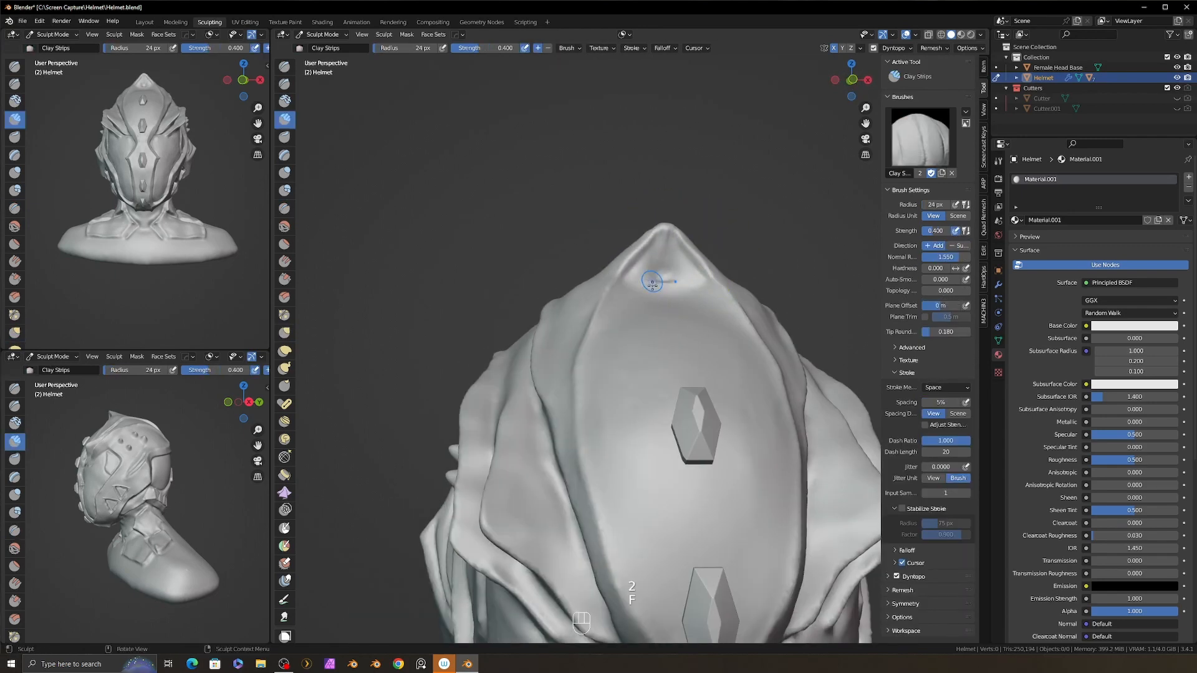
drag(660, 278, 637, 299)
alt+middle_drag(680, 280, 649, 318)
key(f)
mouse_move(652, 277)
mouse_down()
mouse_move(650, 314)
mouse_move(629, 317)
mouse_up()
mouse_move(633, 311)
alt+middle_down()
mouse_move(692, 312)
mouse_move(655, 334)
alt+middle_up()
mouse_move(626, 284)
shift+mouse_down()
mouse_move(648, 343)
mouse_move(638, 306)
shift+mouse_up()
alt+middle_drag(623, 331, 668, 305)
- Sharpen the forehead panel's edge running up to the peak with inverted Crease strokes at a radius of 47 px
key(2)
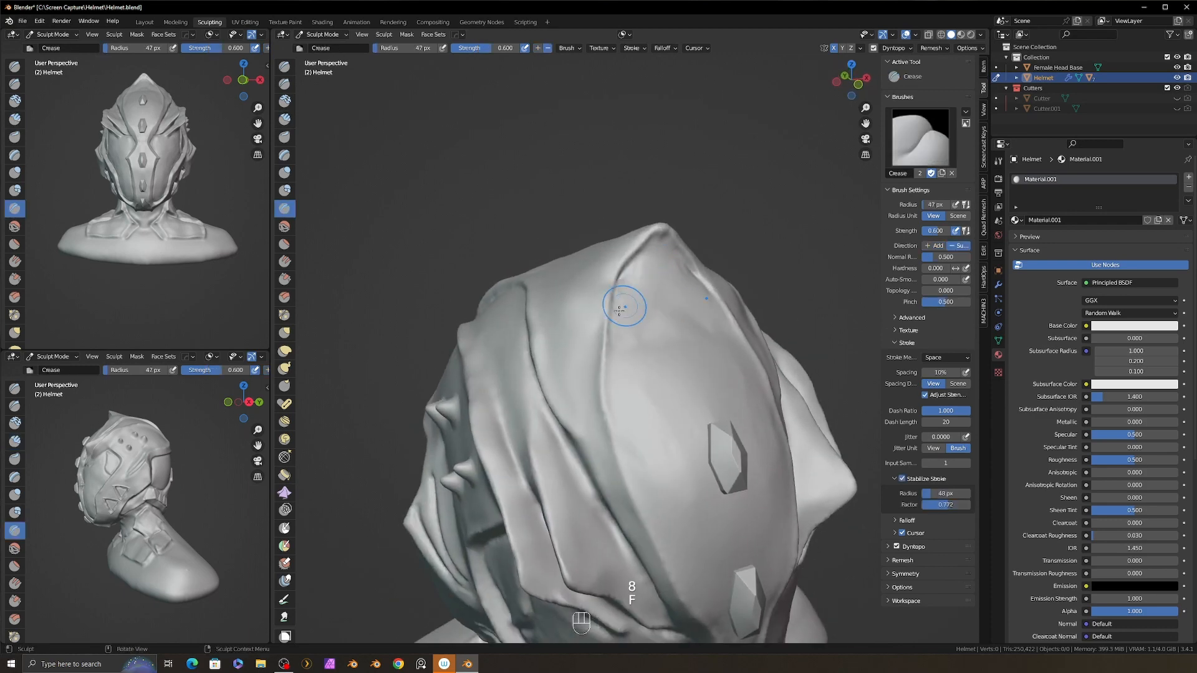
mouse_move(613, 304)
ctrl+mouse_down()
mouse_move(649, 244)
mouse_move(613, 279)
ctrl+mouse_up()
middle_drag(613, 279, 649, 286)
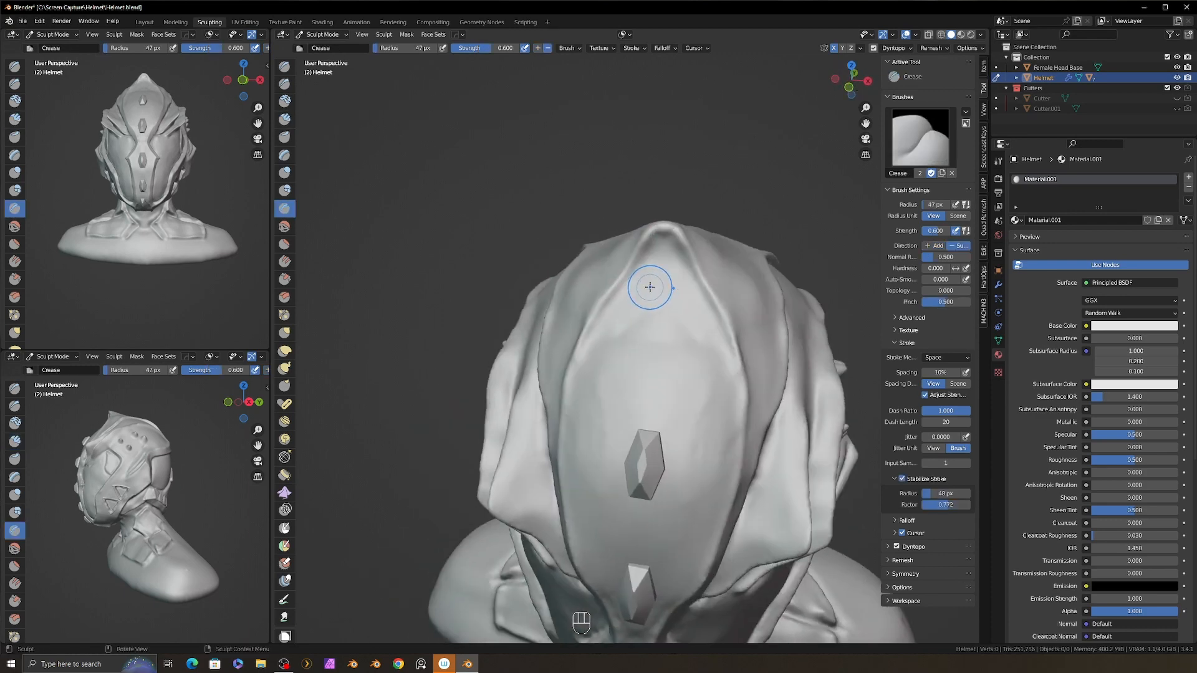
- Smooth the upper forehead panel and the surface below the peak
key(2)
key(f)
key(f)
shift+drag(616, 320, 608, 288)
alt+middle_drag(699, 311, 623, 331)
shift+drag(688, 362, 667, 433)
mouse_move(624, 387)
alt+middle_down()
mouse_move(692, 356)
mouse_move(679, 281)
mouse_move(632, 265)
mouse_move(626, 222)
alt+middle_up()
- Reshape the helmet's peak with the Grab brush at a radius of 86 px
key(3)
key(f)
key(f)
click(614, 261)
scroll(602, 239, down, 4)
alt+middle_drag(606, 262, 640, 367)
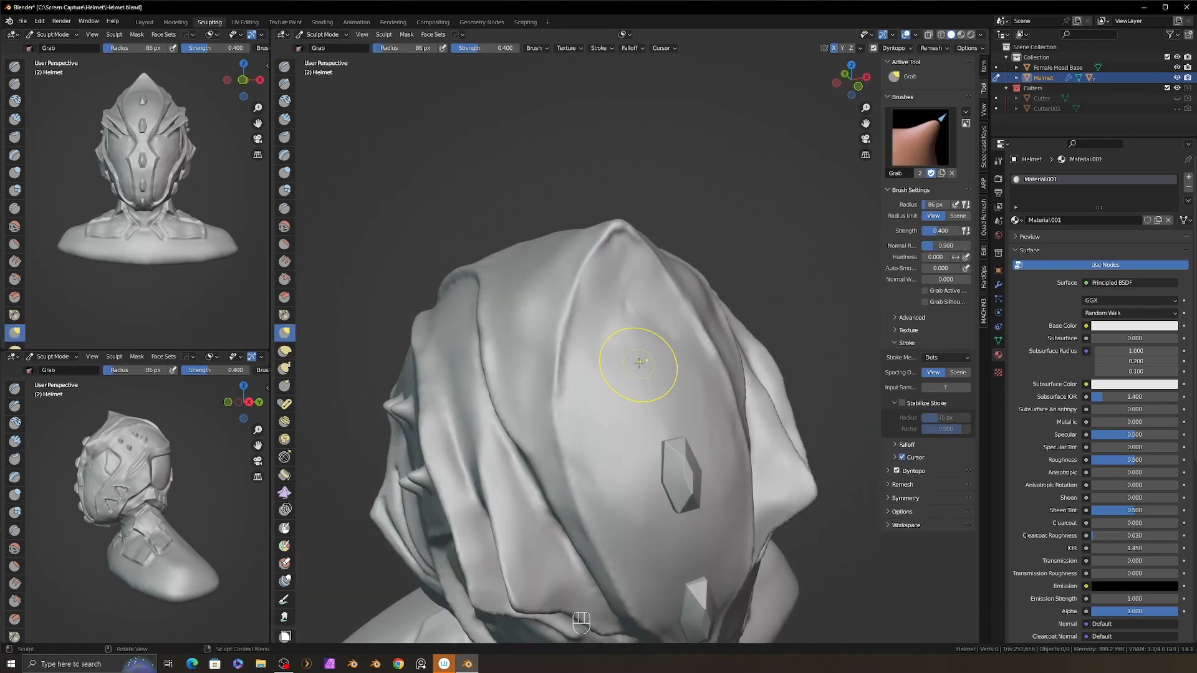
- Tighten the ridge lines at the tip of the peak with Pinch/Magnify
key(7)
key(f)
alt+middle_drag(613, 229, 665, 364)
- Flatten the sides of the peak with Scrape/Peaks, using radii of 87 px and 62 px
key(5)
key(f)
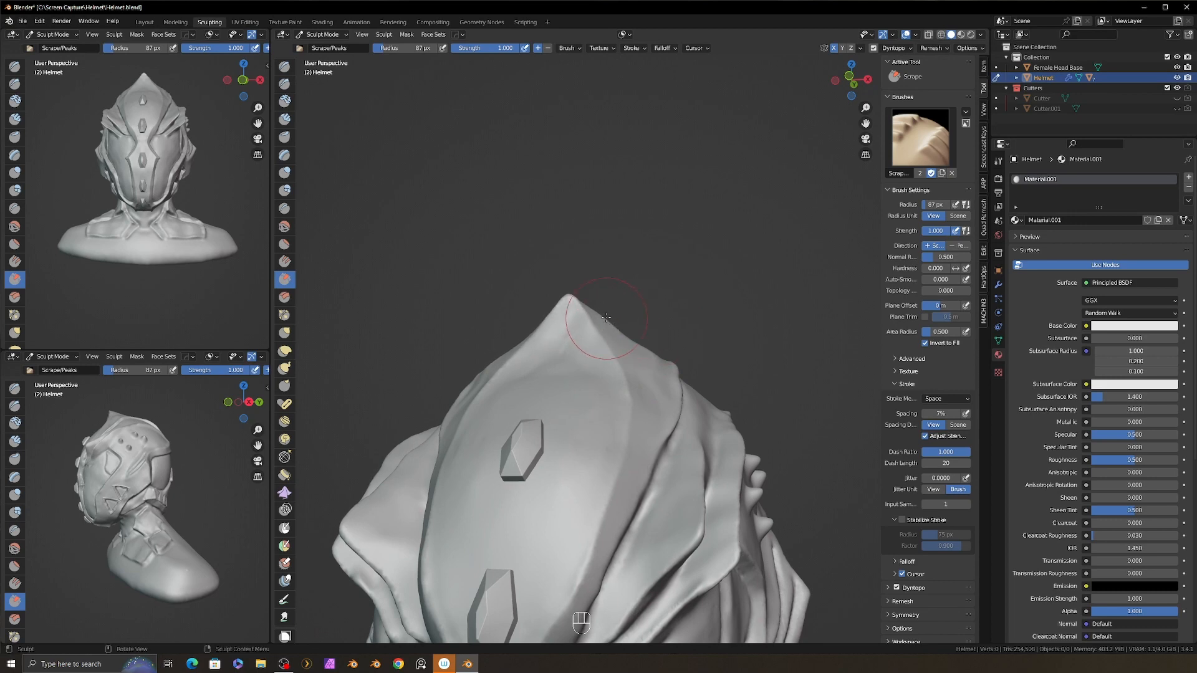
middle_drag(584, 307, 563, 347)
middle_drag(462, 410, 729, 342)
alt+shift+drag(750, 355, 749, 221)
mouse_move(749, 220)
ctrl+alt+mouse_down()
mouse_move(742, 312)
mouse_move(721, 312)
ctrl+alt+mouse_up()
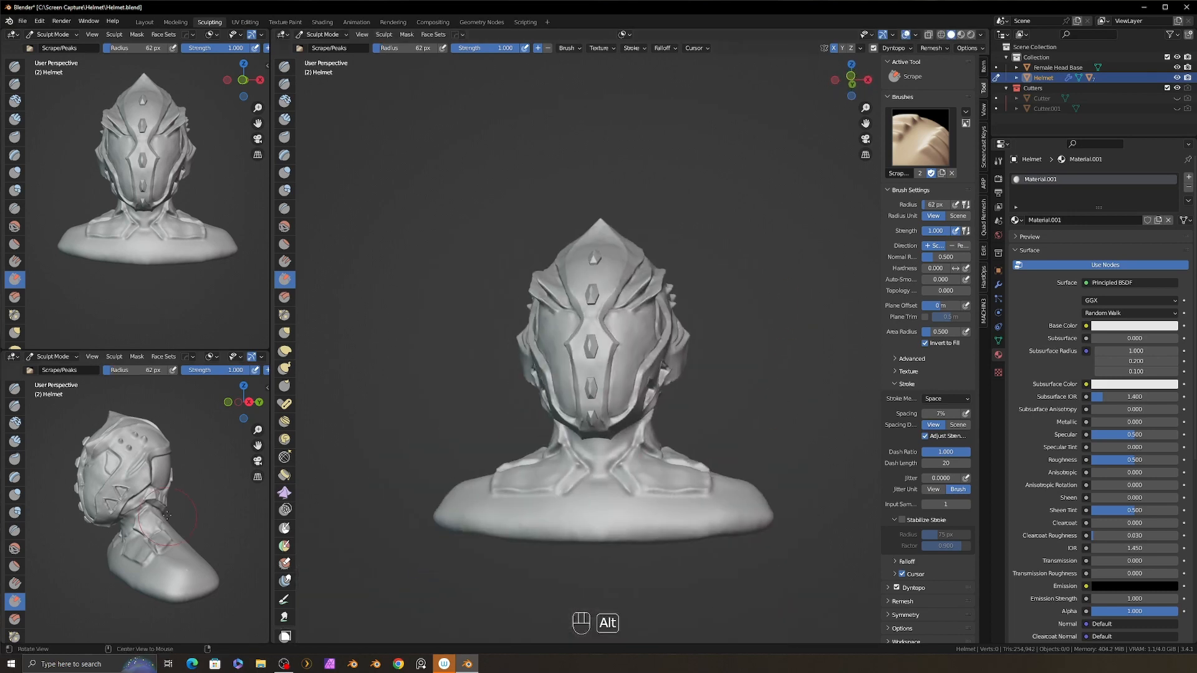
- Try a crease line down the chest from the shoulder panel's inner corner at a radius of 34 px and smooth it away
ctrl+drag(575, 455, 581, 454)
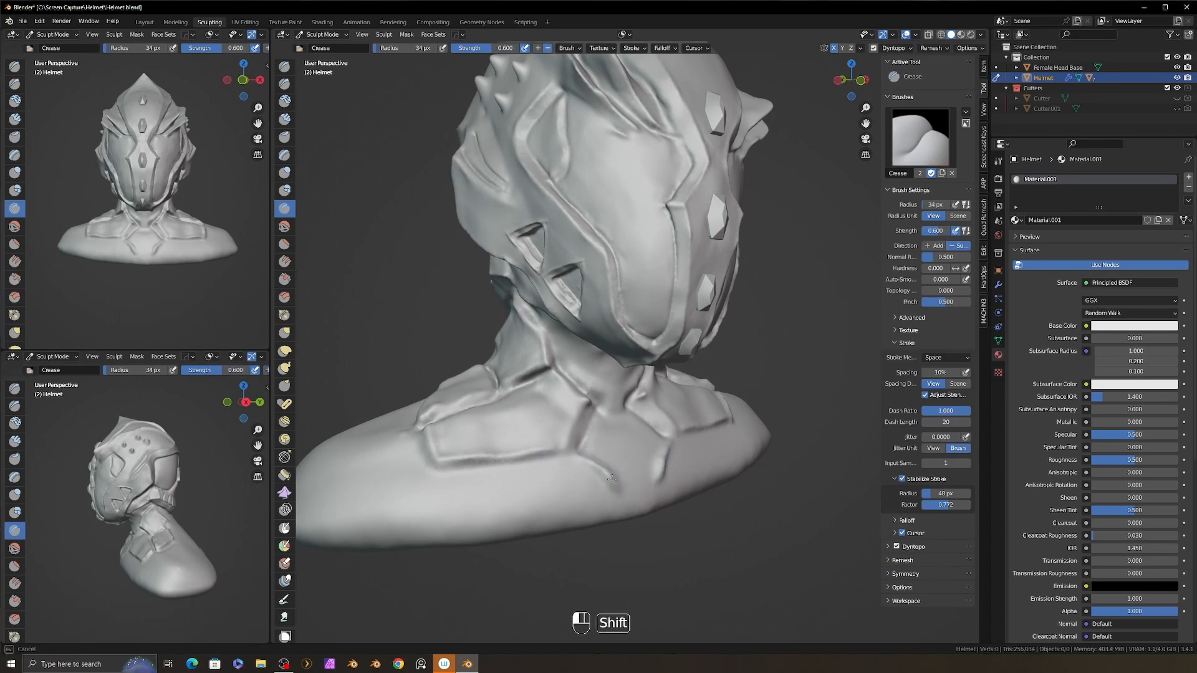
middle_drag(611, 479, 590, 462)
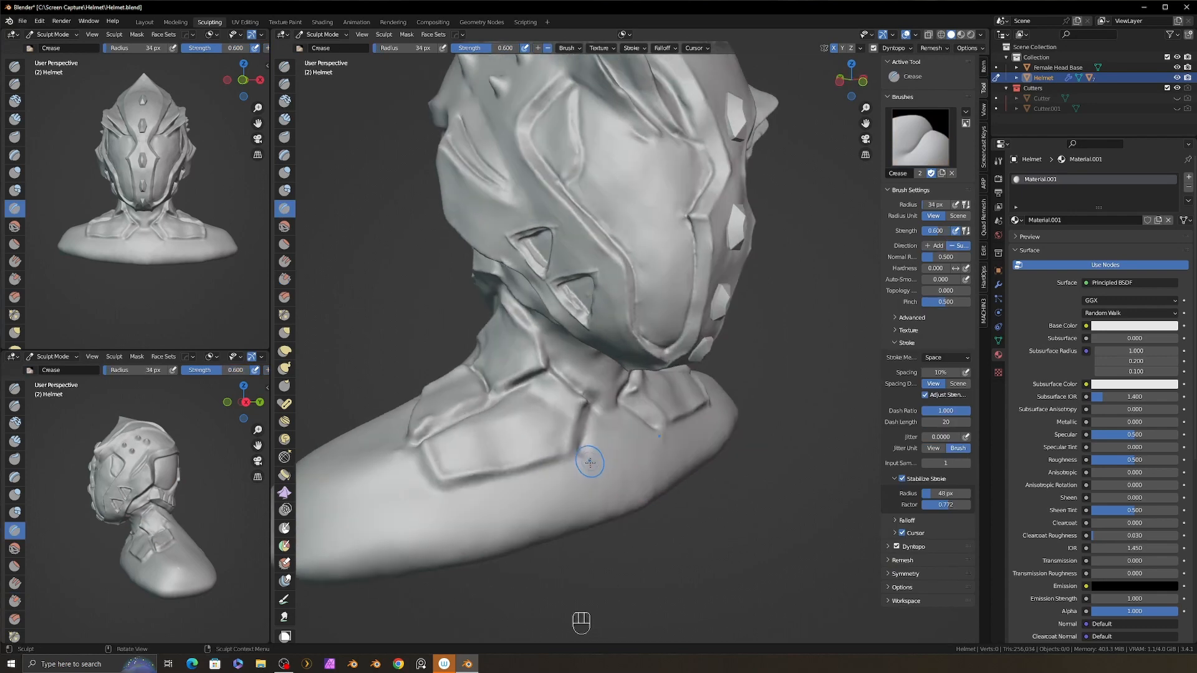
alt+drag(580, 462, 399, 415)
- Raise crossing ridges from the back of the neck down over the shoulder with inverted Crease strokes at a radius of 34 px
alt+drag(567, 410, 526, 356)
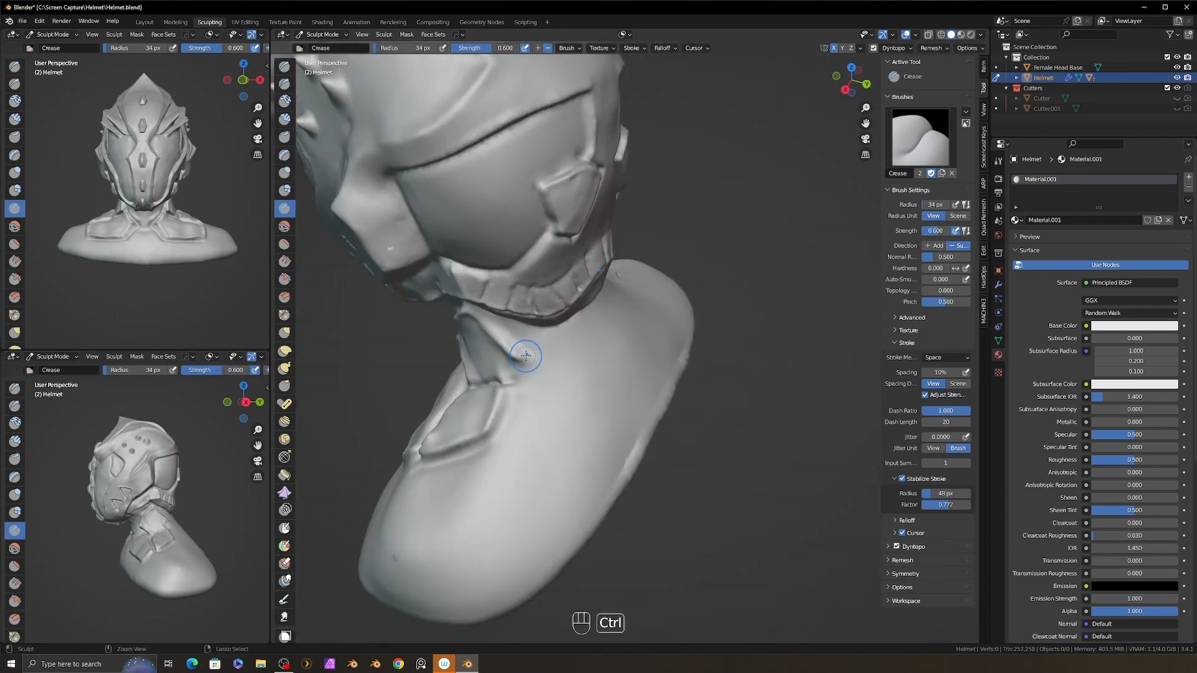
ctrl+drag(617, 486, 626, 496)
alt+drag(624, 462, 511, 431)
shift+drag(585, 435, 596, 406)
alt+drag(537, 424, 611, 418)
ctrl+drag(580, 381, 604, 416)
alt+drag(543, 399, 605, 380)
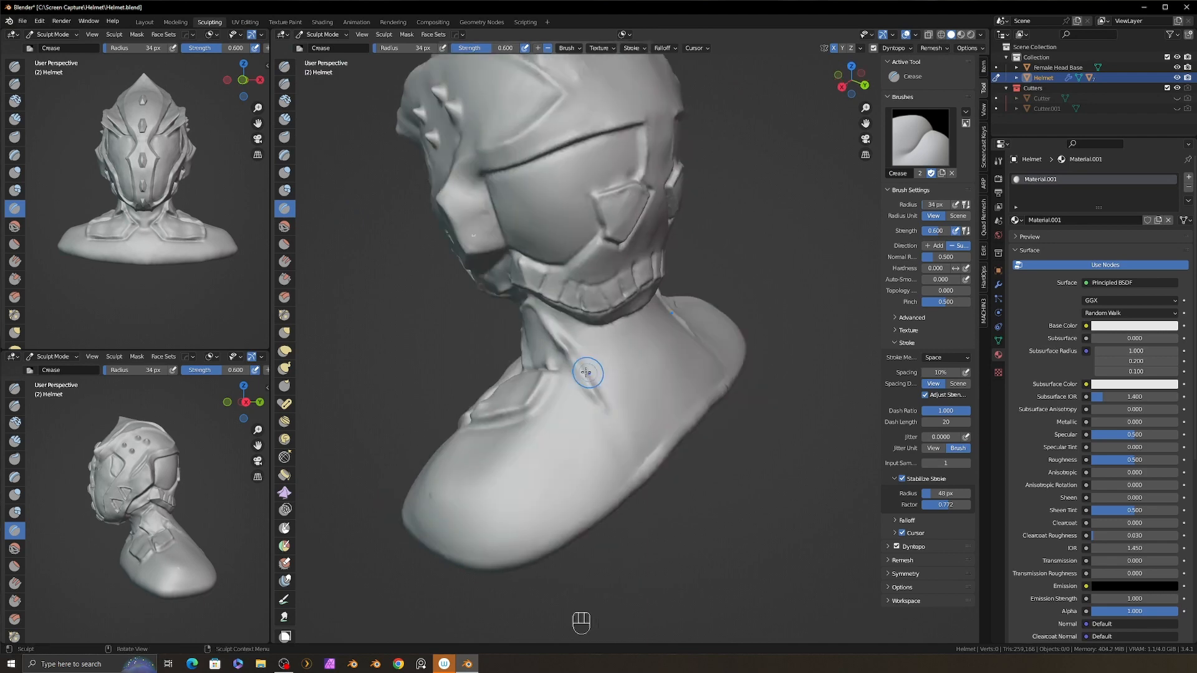
ctrl+drag(681, 310, 651, 336)
mouse_move(651, 336)
alt+mouse_down()
mouse_move(630, 368)
mouse_move(599, 360)
alt+mouse_up()
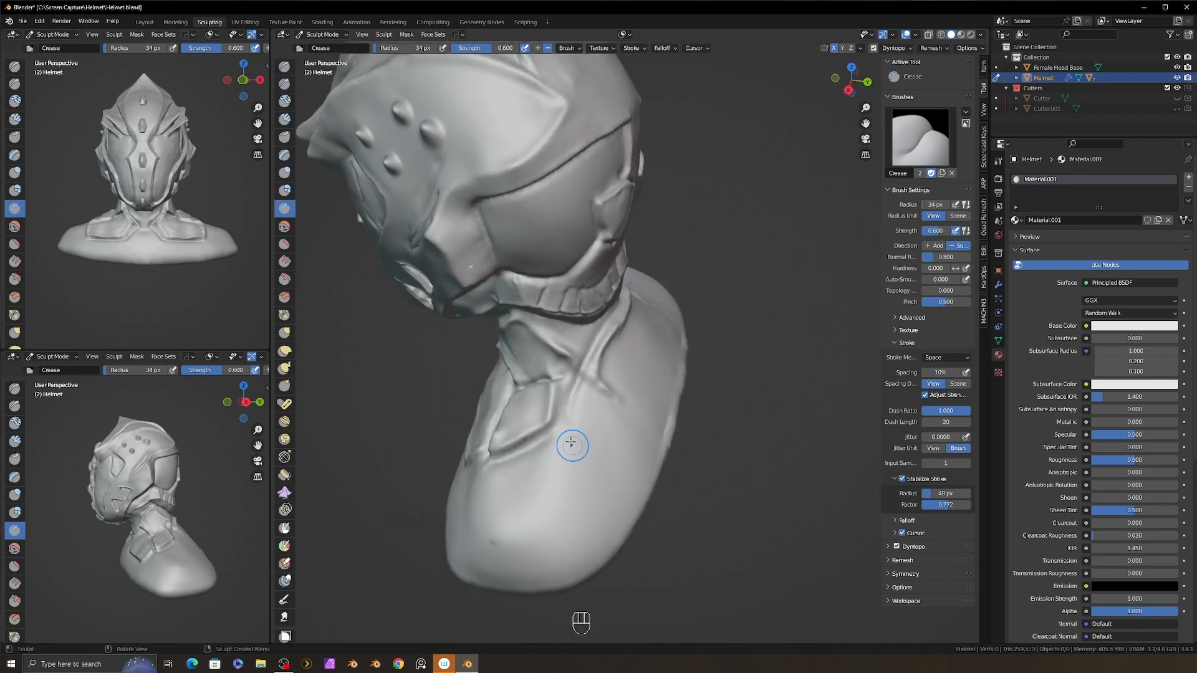
- Outline another angular panel on top of the shoulder with Crease at a radius of 34 px and smooth the surrounding surface
alt+drag(571, 444, 622, 370)
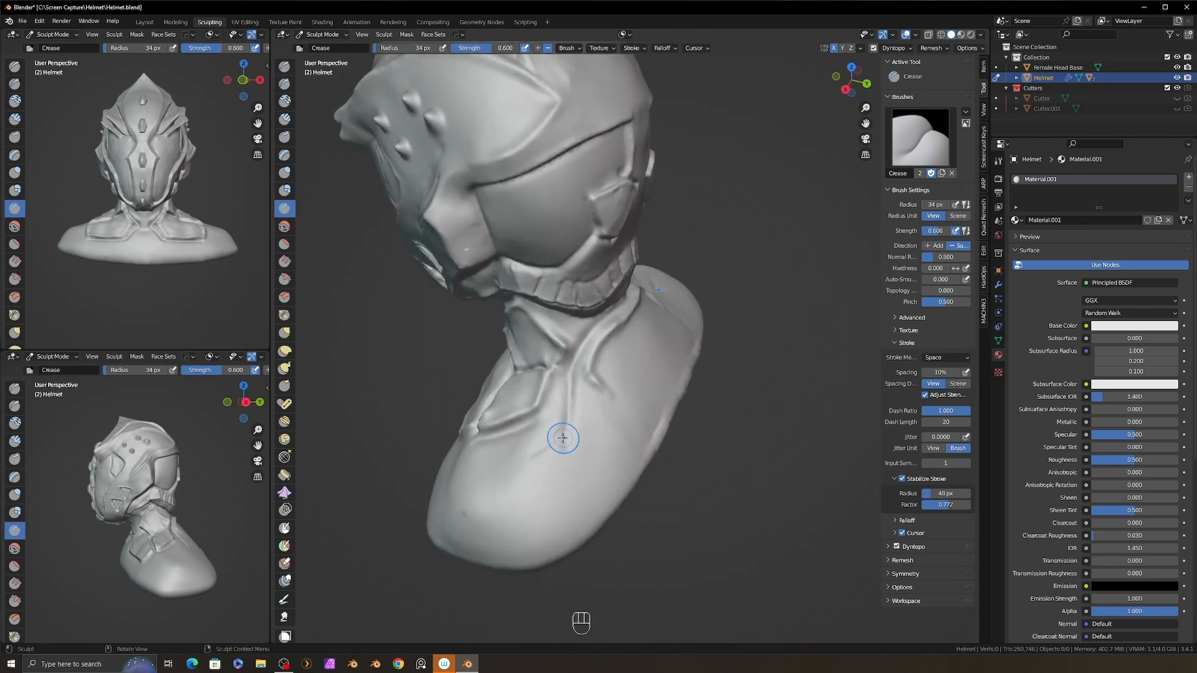
drag(562, 439, 558, 500)
mouse_move(557, 500)
alt+mouse_down()
mouse_move(598, 474)
mouse_move(561, 449)
mouse_move(643, 452)
alt+mouse_up()
drag(532, 472, 530, 482)
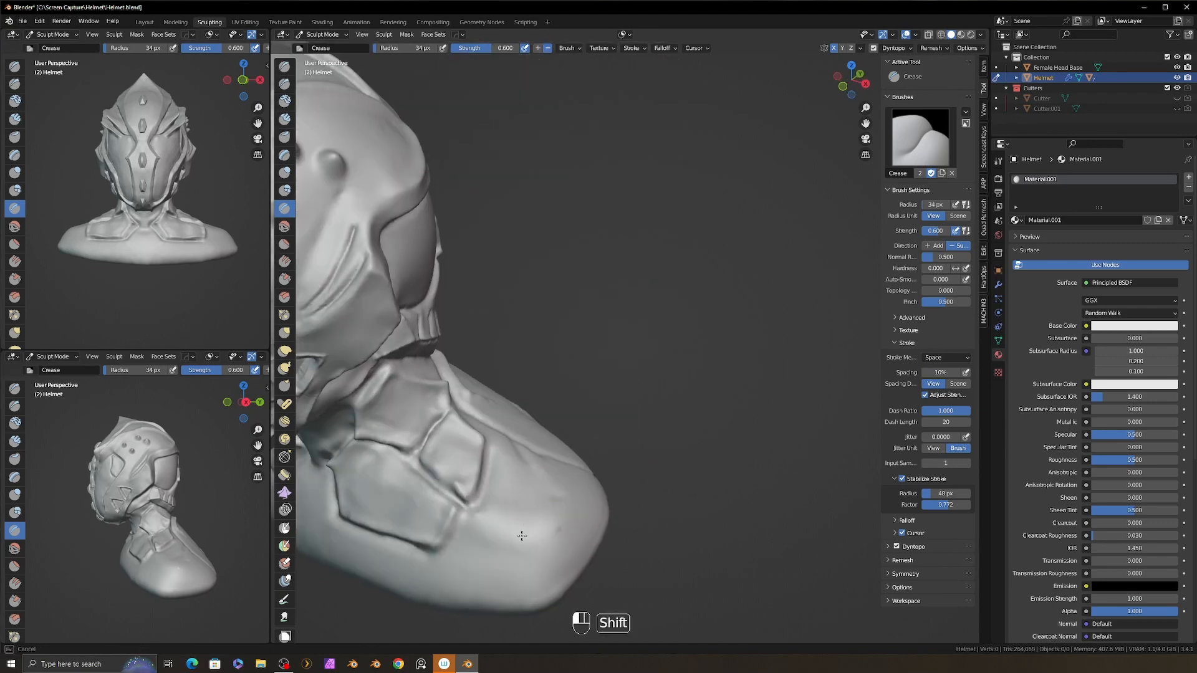
shift+drag(522, 536, 525, 530)
mouse_move(525, 530)
alt+mouse_down()
mouse_move(548, 508)
mouse_move(486, 461)
mouse_move(598, 412)
alt+mouse_up()
- Raise ridge lines across the front base of the neck with inverted Crease strokes at a radius of 30 px
mouse_move(598, 412)
alt+mouse_down()
mouse_move(564, 340)
mouse_move(502, 368)
mouse_move(586, 367)
alt+mouse_up()
key(f)
key(f)
click(584, 352)
ctrl+drag(584, 351, 520, 405)
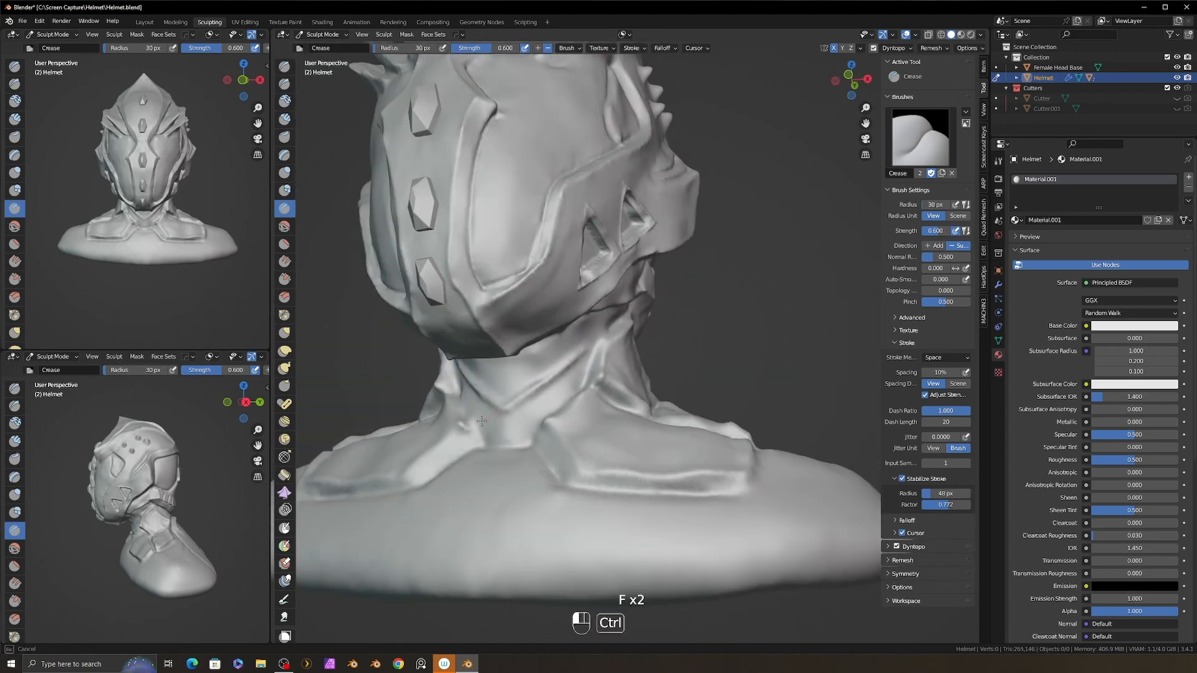
alt+drag(599, 374, 521, 409)
key(2)
mouse_move(521, 409)
alt+mouse_down()
mouse_move(571, 402)
mouse_move(612, 355)
alt+mouse_up()
- Define a V-shaped collar at the front of the neck and a diamond panel on the central chest with Crease at 25 px
key(8)
mouse_move(667, 349)
alt+mouse_down()
mouse_move(620, 327)
mouse_move(642, 349)
alt+mouse_up()
shift+drag(555, 343, 542, 351)
mouse_move(455, 365)
alt+mouse_down()
mouse_move(499, 356)
mouse_move(493, 343)
mouse_move(437, 329)
alt+mouse_up()
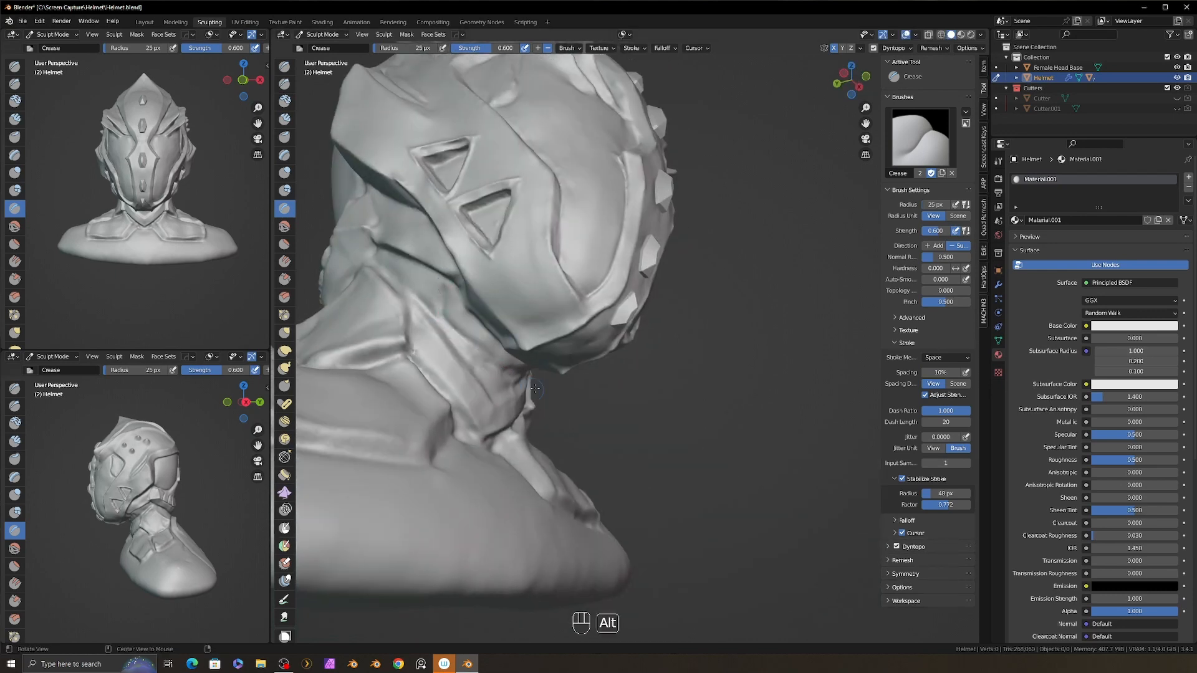
alt+drag(535, 389, 445, 335)
ctrl+drag(528, 375, 540, 376)
alt+drag(548, 375, 461, 381)
ctrl+drag(490, 404, 521, 382)
mouse_move(537, 378)
alt+mouse_down()
mouse_move(530, 400)
mouse_move(608, 430)
mouse_move(641, 489)
mouse_move(514, 493)
mouse_move(564, 530)
alt+mouse_up()
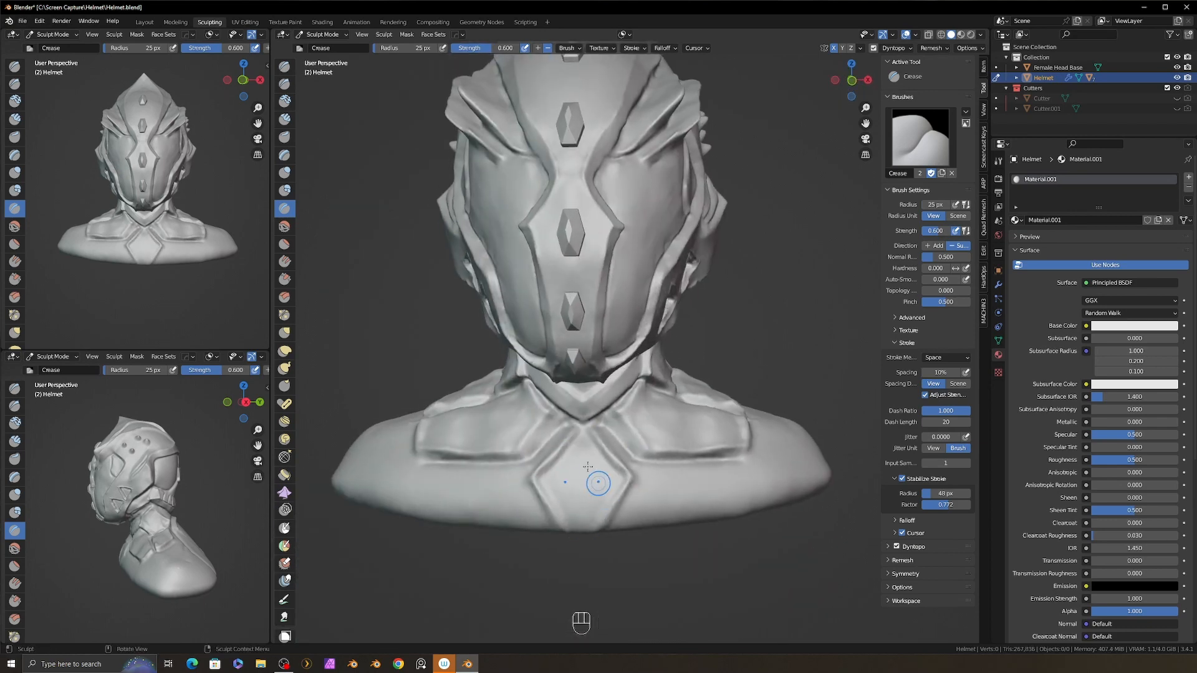
- Raise angular ridge lines across the lower chest beside the diamond panel with Clay Strips at 34 px and inverted Crease at 25 px
key(2)
mouse_move(587, 489)
mouse_down()
mouse_move(577, 520)
mouse_move(591, 484)
mouse_move(648, 424)
mouse_up()
drag(630, 434, 648, 458)
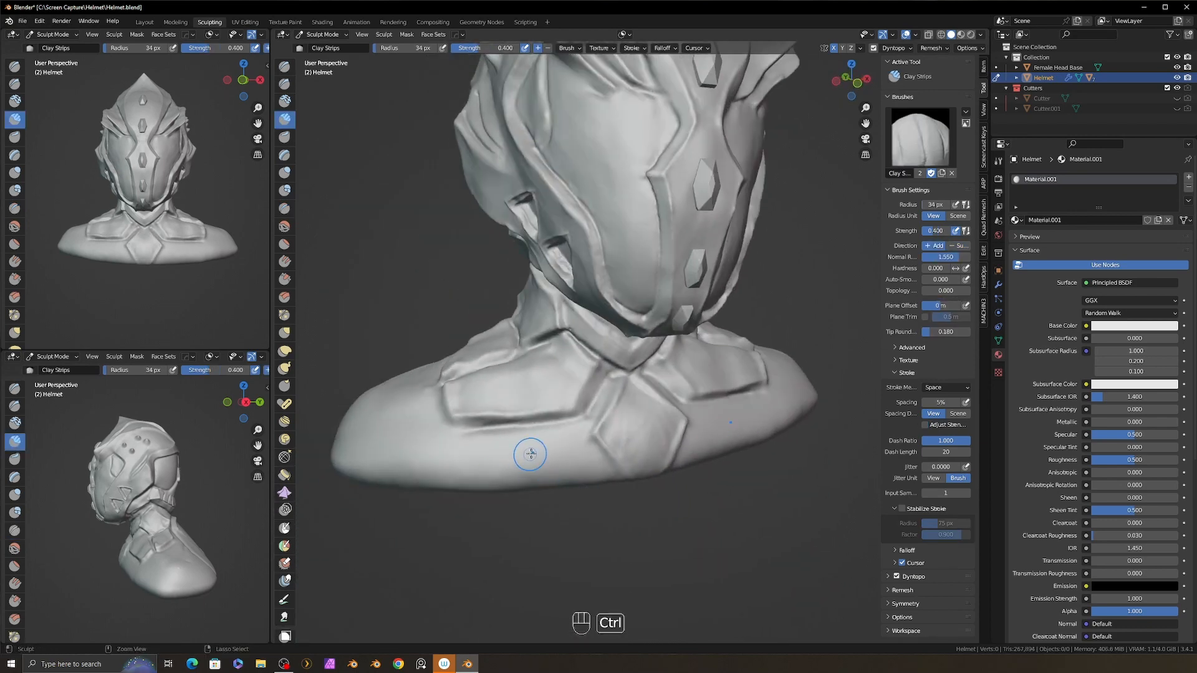
key(8)
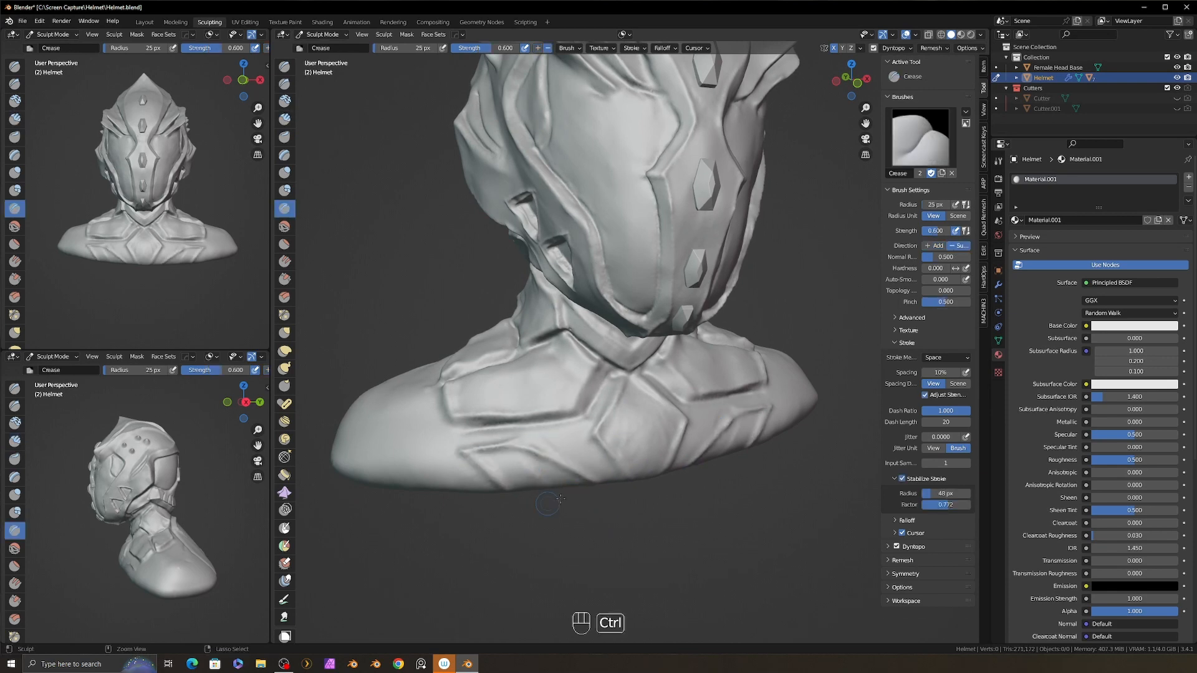
ctrl+drag(471, 462, 492, 479)
alt+drag(491, 477, 518, 472)
mouse_move(518, 472)
alt+shift+mouse_down()
mouse_move(575, 462)
mouse_move(609, 478)
mouse_move(665, 444)
alt+shift+mouse_up()
key(2)
key(8)
- Raise a long ridge along the lower side of the shoulder with inverted Crease strokes at a radius of 25 px
middle_drag(672, 475, 718, 444)
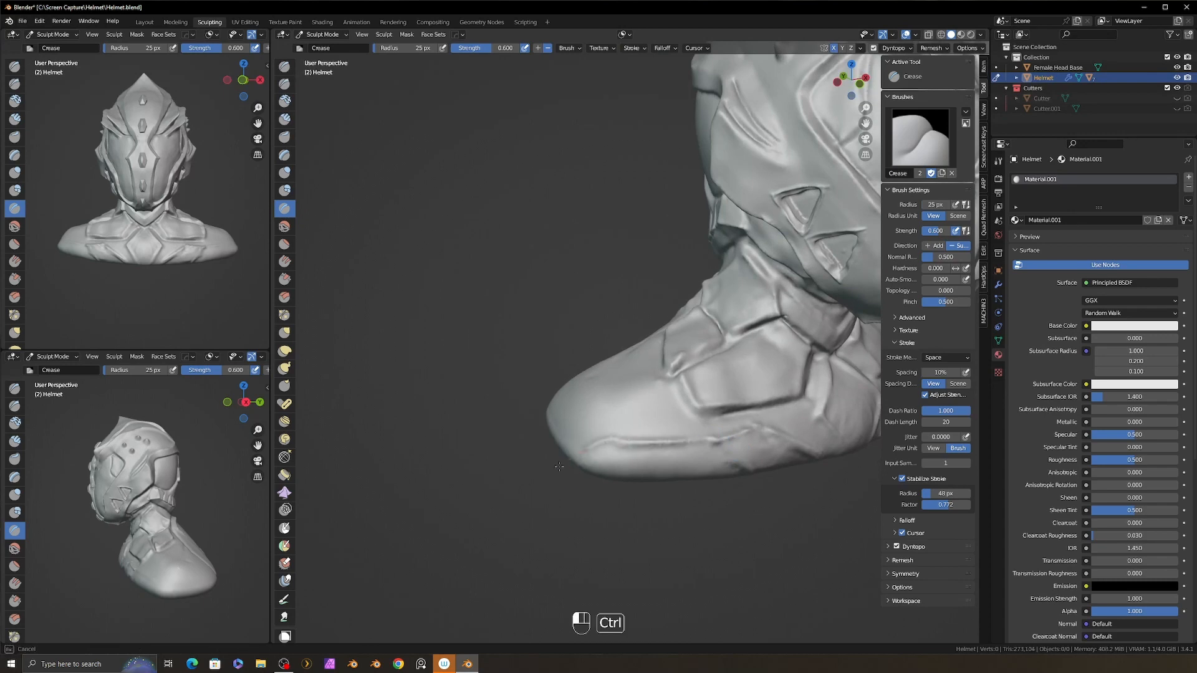
key(2)
ctrl+drag(714, 443, 606, 465)
mouse_move(773, 460)
alt+mouse_down()
mouse_move(736, 455)
mouse_move(689, 497)
alt+mouse_up()
- Strengthen the ridge around the outer end of the shoulder with inverted Crease strokes at a radius of 48 px
key(9)
key(8)
key(f)
click(679, 447)
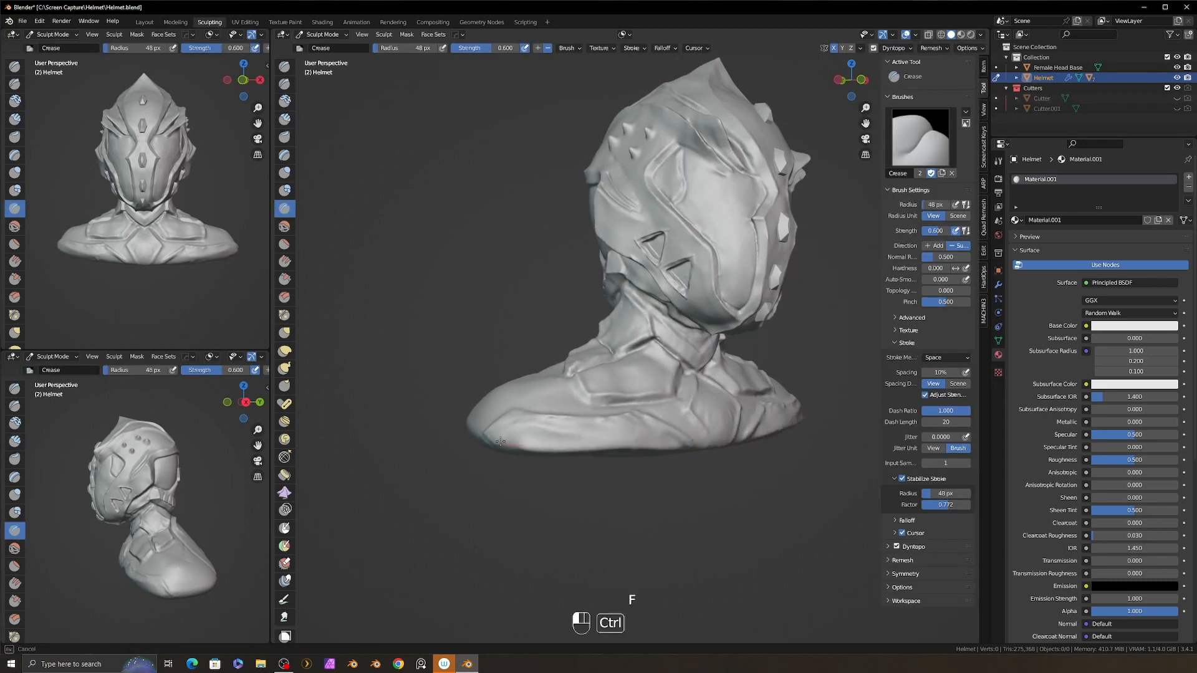
ctrl+drag(501, 442, 485, 435)
alt+drag(775, 457, 730, 453)
- Raise ridges along the lower front and top of the shoulder with inverted Crease at 32 px and smooth the surrounding surface
key(f)
click(725, 451)
key(f)
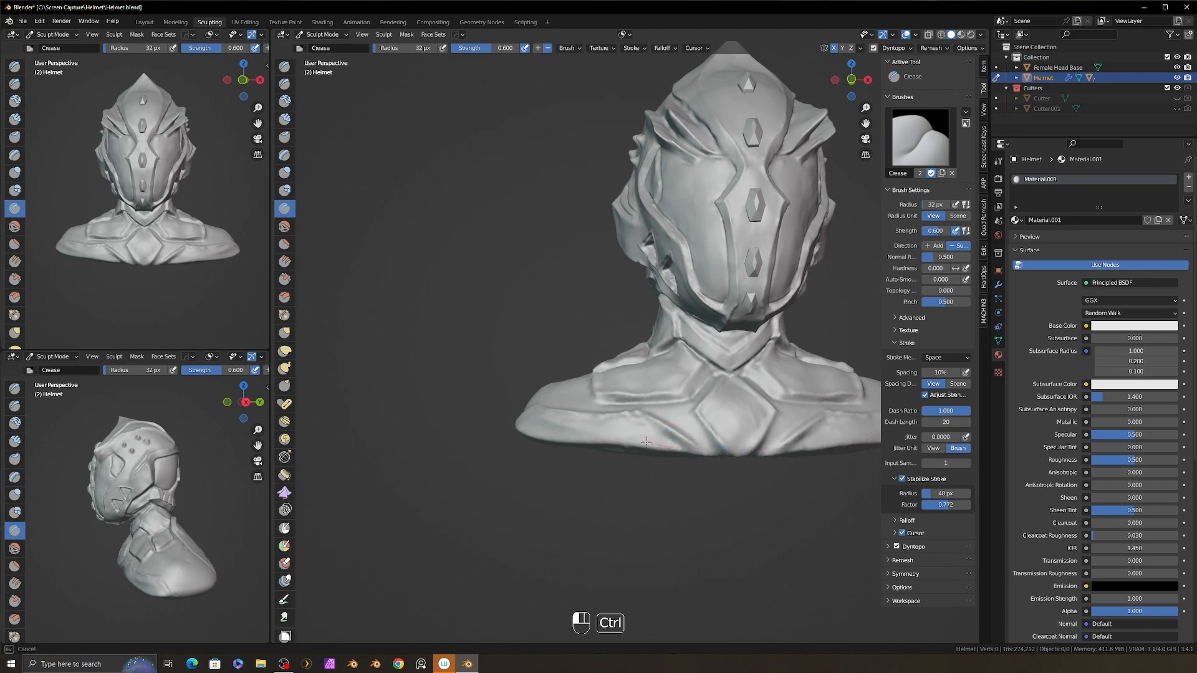
ctrl+drag(646, 443, 628, 436)
mouse_move(758, 446)
alt+shift+mouse_down()
mouse_move(645, 442)
mouse_move(655, 432)
alt+shift+mouse_up()
ctrl+drag(613, 418, 669, 405)
shift+drag(582, 448, 579, 451)
alt+drag(717, 411, 608, 456)
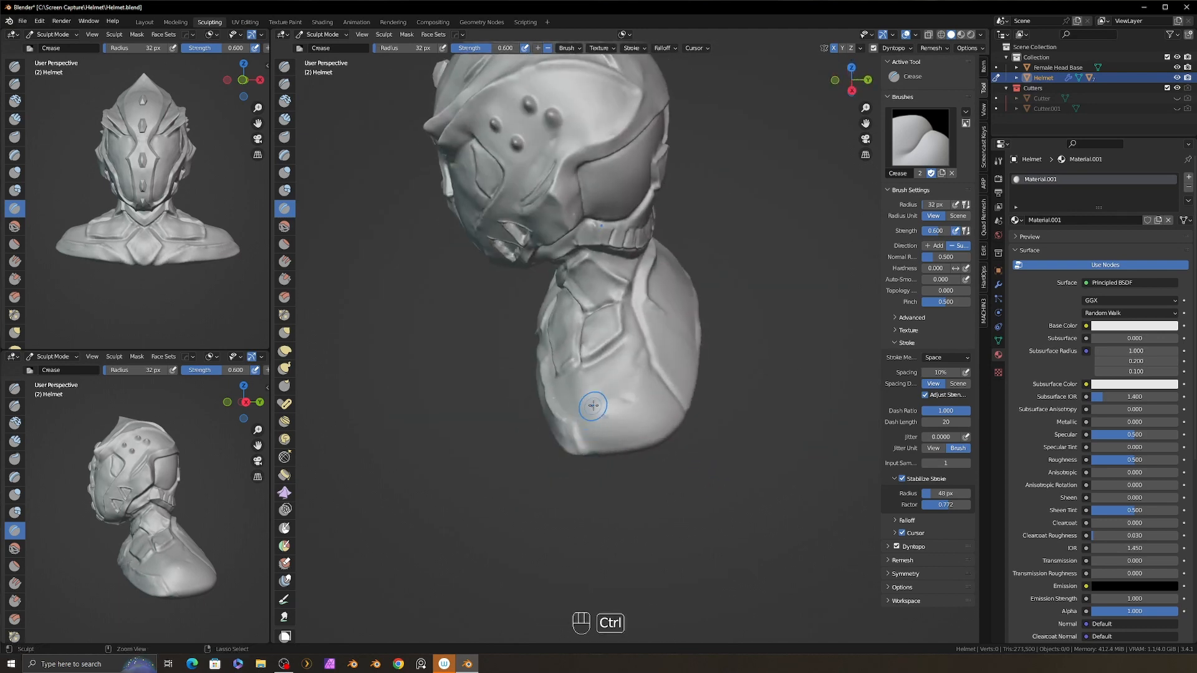
- Work additional Crease and Clay Strips strokes around the shoulder and base of the bust, and save the file
mouse_move(636, 363)
alt+mouse_down()
mouse_move(668, 395)
mouse_move(620, 370)
mouse_move(662, 375)
mouse_move(648, 414)
alt+mouse_up()
key(c)
key(shift+c)
alt+drag(588, 441, 642, 436)
mouse_move(601, 454)
mouse_down()
mouse_move(551, 467)
mouse_move(601, 449)
mouse_up()
mouse_move(577, 460)
mouse_down()
mouse_move(530, 465)
mouse_move(546, 465)
mouse_up()
mouse_move(580, 449)
alt+mouse_down()
mouse_move(583, 477)
mouse_move(587, 462)
mouse_move(573, 477)
mouse_move(539, 479)
mouse_move(549, 474)
alt+mouse_up()
key(ctrl+s)
key(2)
ctrl+alt+drag(555, 474, 561, 452)
mouse_move(561, 449)
mouse_down()
mouse_move(623, 499)
mouse_move(686, 464)
mouse_up()
- Try to shape curved lines on both sides of the lower visor with Crease strokes at radii of 20 and 25 px
key(8)
key(f)
key(5)
key(f)
key(8)
key(shift+s)
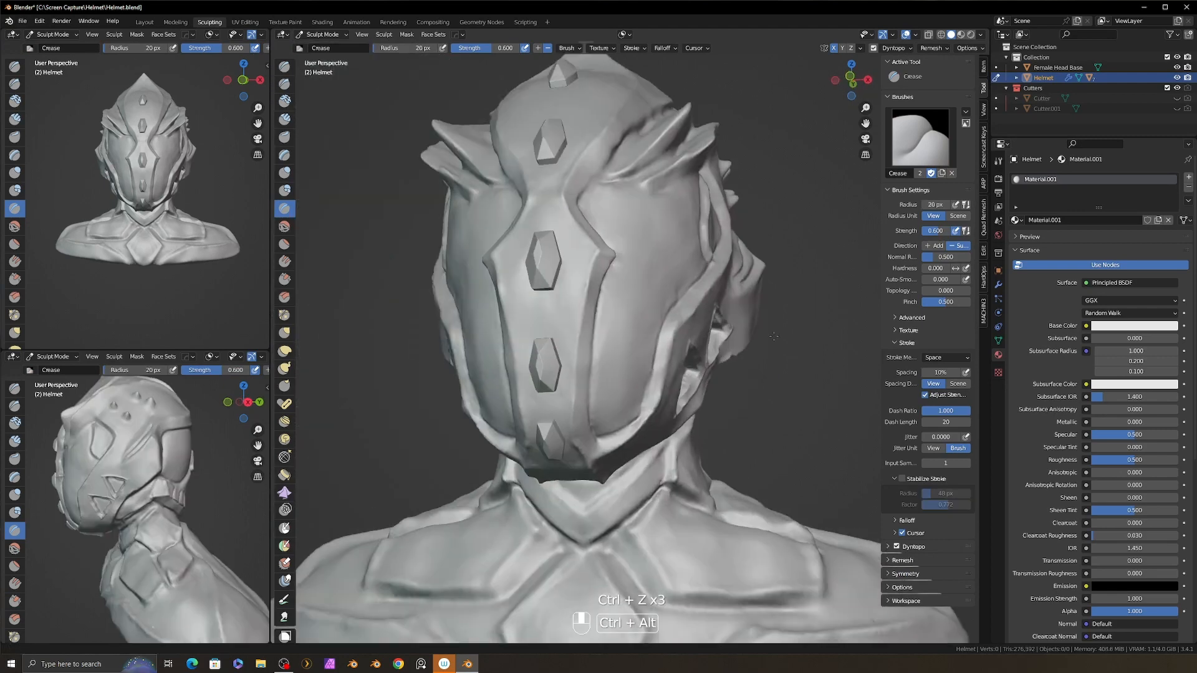
key(f)
mouse_move(579, 349)
ctrl+alt+mouse_down()
mouse_move(574, 281)
mouse_move(600, 303)
mouse_move(610, 359)
ctrl+alt+mouse_up()
key(ctrl+z)
key(shift+s)
alt+drag(611, 364, 629, 369)
mouse_move(629, 369)
ctrl+alt+mouse_down()
mouse_move(636, 452)
mouse_move(570, 343)
ctrl+alt+mouse_up()
key(ctrl+z)
alt+drag(571, 343, 555, 359)
key(f)
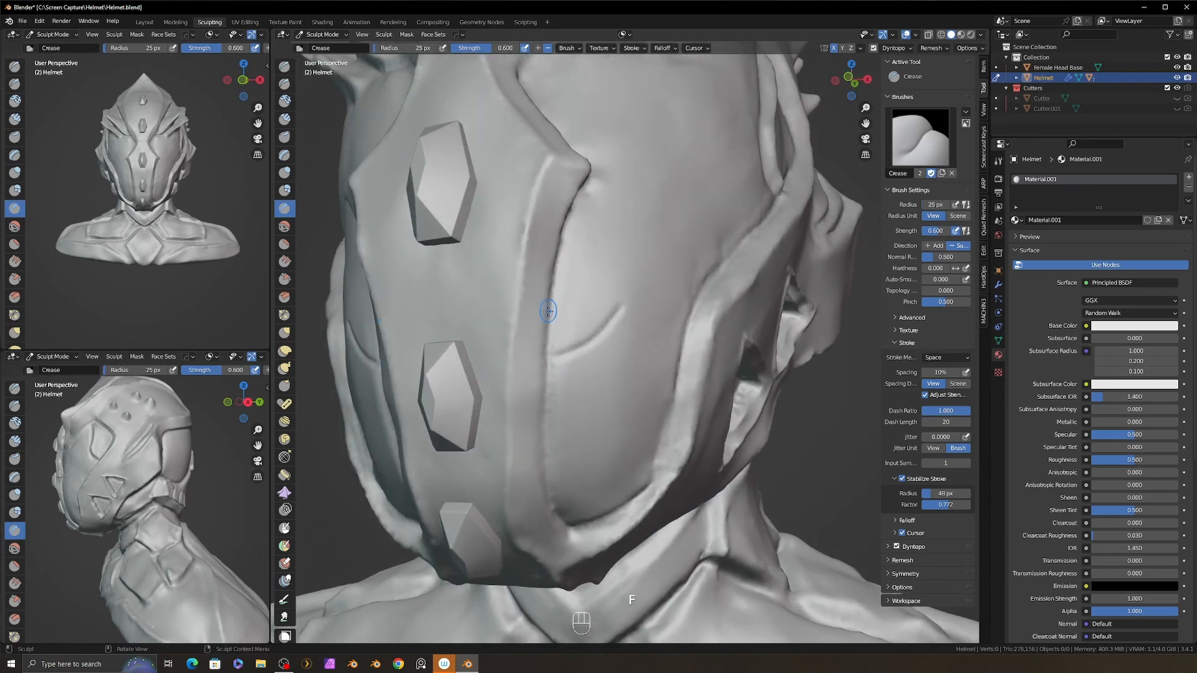
drag(625, 298, 605, 341)
mouse_move(615, 353)
ctrl+alt+mouse_down()
mouse_move(676, 437)
mouse_move(717, 447)
ctrl+alt+mouse_up()
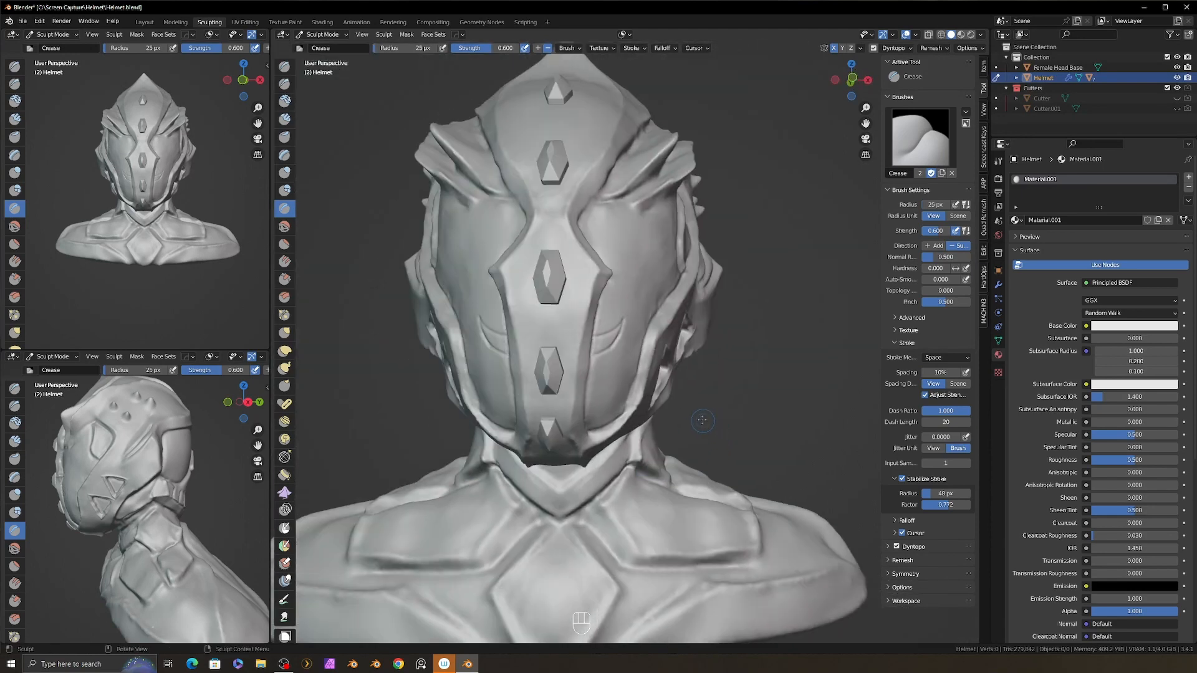
- Save the file and, in Object Mode, add a single-vertex object beside the visor's central strip in front view
key(ctrl+s)
click(322, 35)
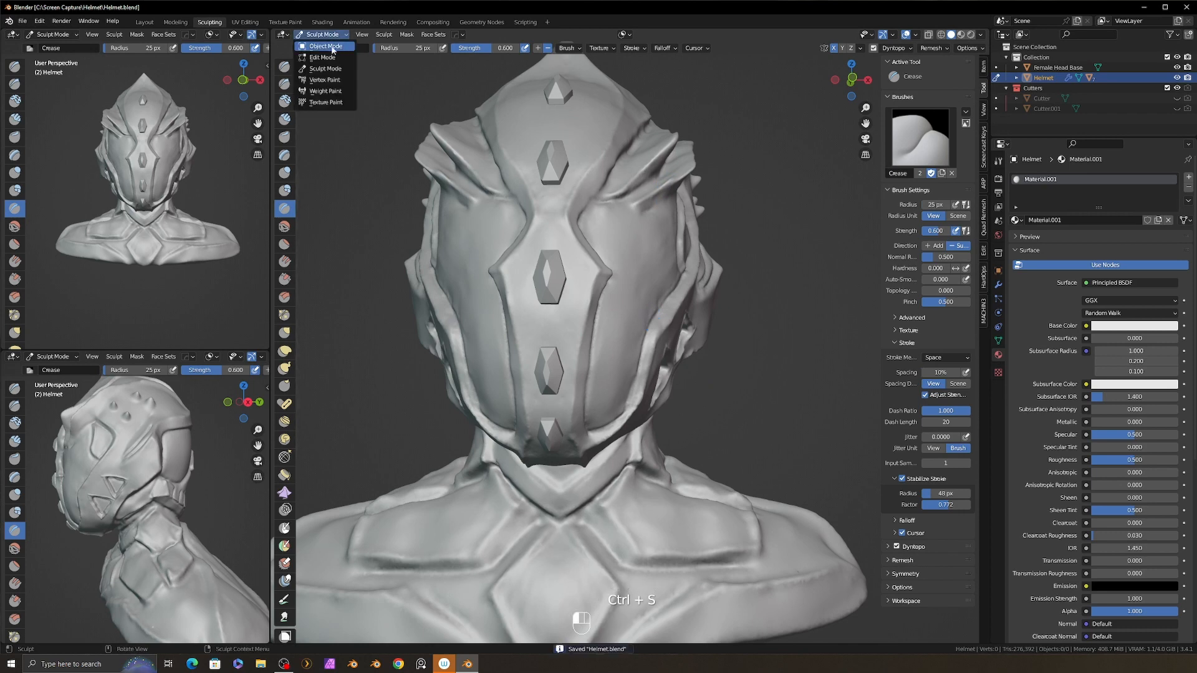
click(322, 46)
mouse_move(780, 495)
alt+mouse_down()
mouse_move(674, 424)
mouse_move(688, 350)
alt+mouse_up()
click(689, 348)
ctrl+alt+drag(676, 430, 625, 362)
key(shift+a)
mouse_move(614, 357)
mouse_move(696, 487)
click(790, 485)
ctrl+alt+drag(642, 498, 614, 436)
click(359, 36)
scroll(631, 327, up, 1)
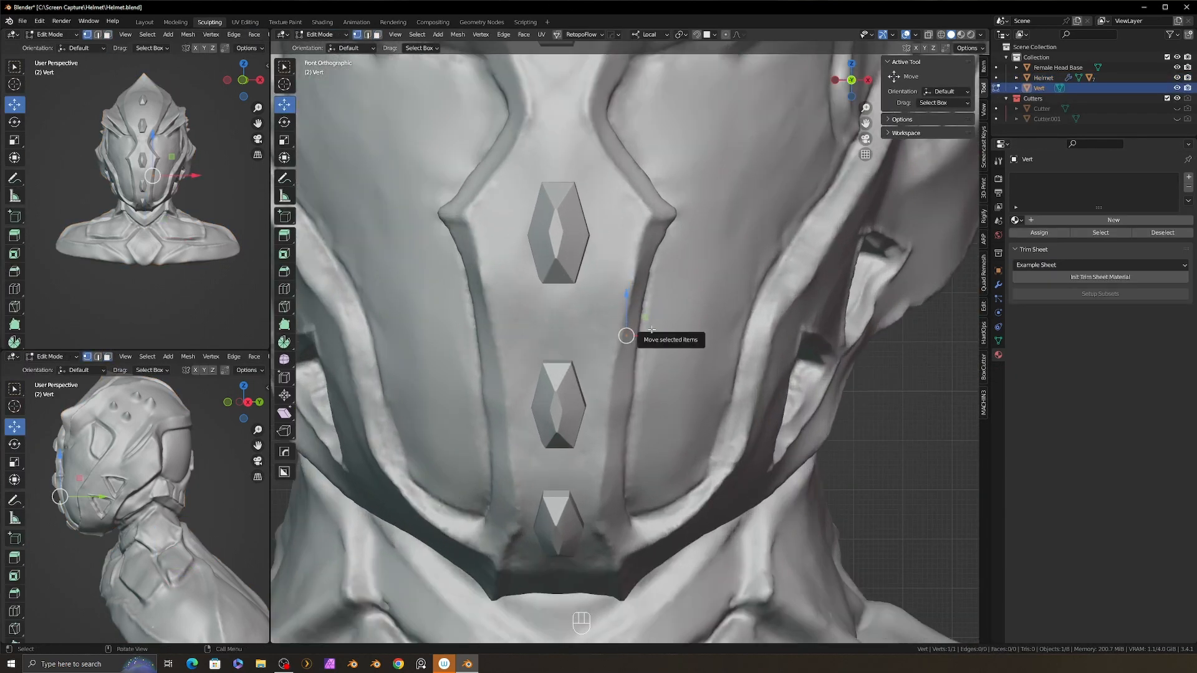
- Extrude the vertex into a five-point bent fin outline on the lower visor and fill it with a face
key(e)
click(683, 313)
key(e)
click(730, 269)
key(e)
click(651, 371)
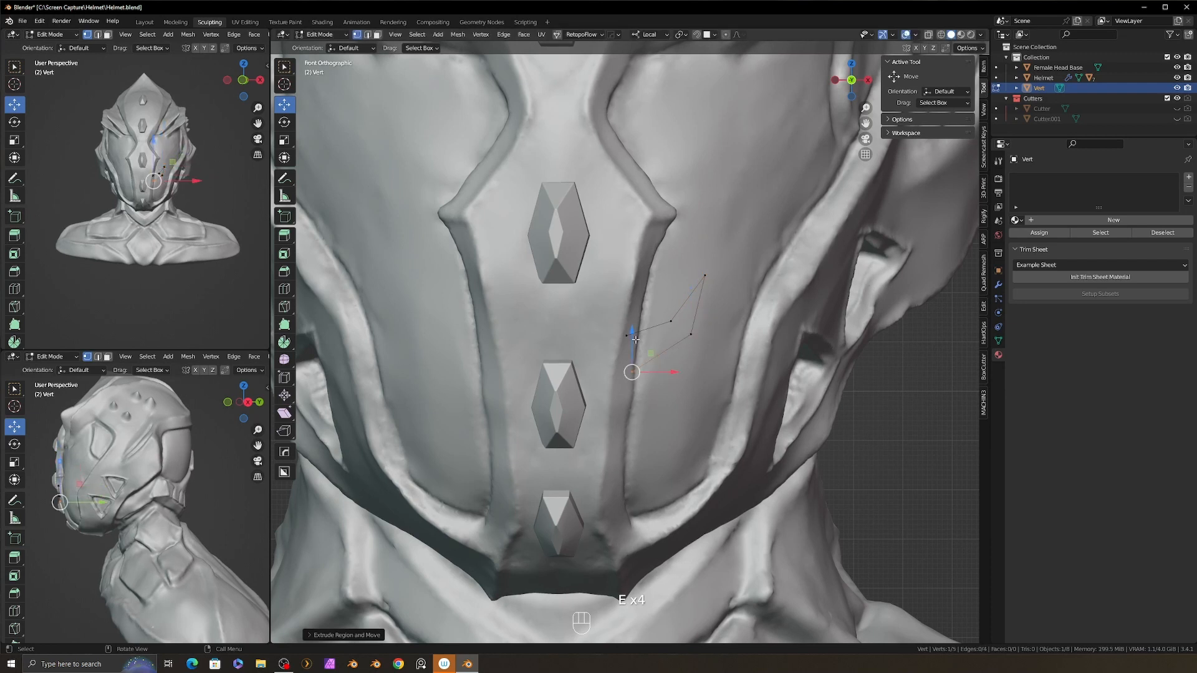
key(Tab)
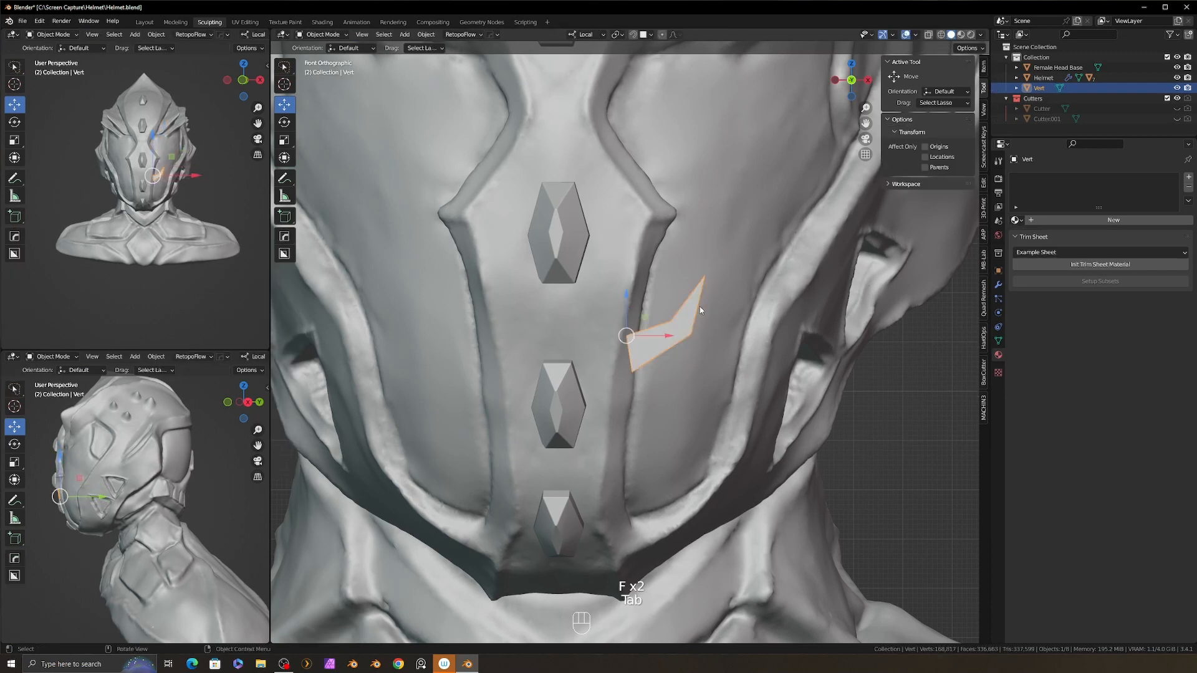
- Raise the mean crease on the subdivided fin's selected corner vertices to make its tip and inner end sharp
key(Tab)
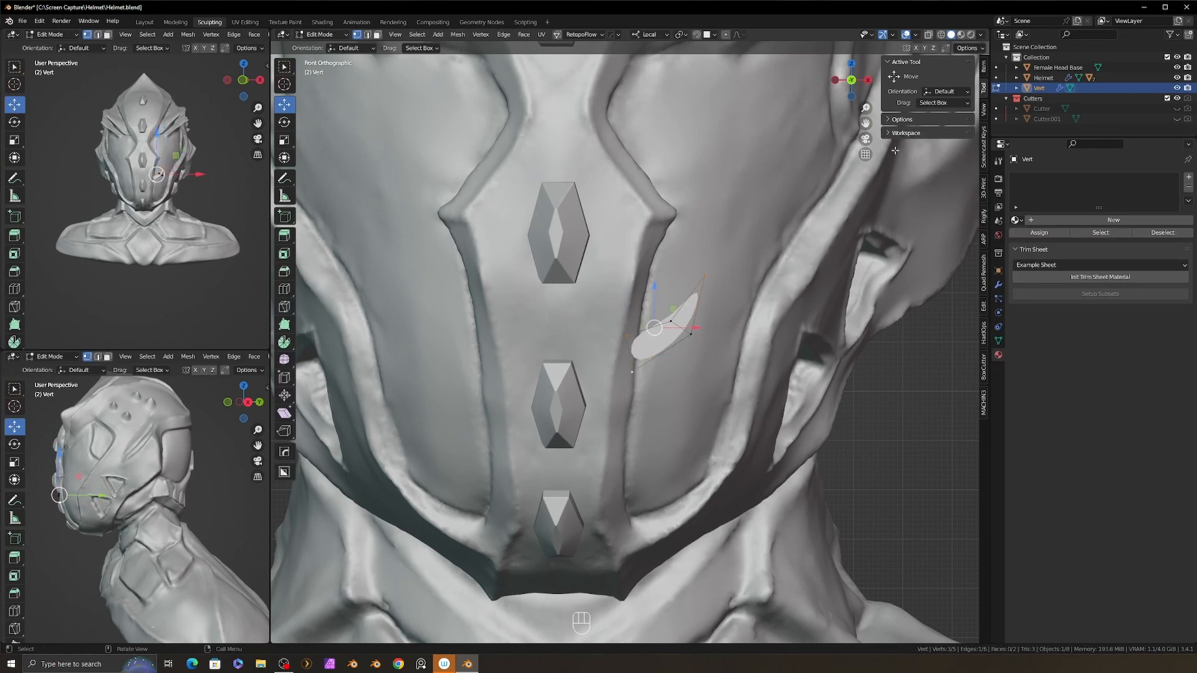
click(984, 67)
drag(916, 148, 966, 148)
key(Tab)
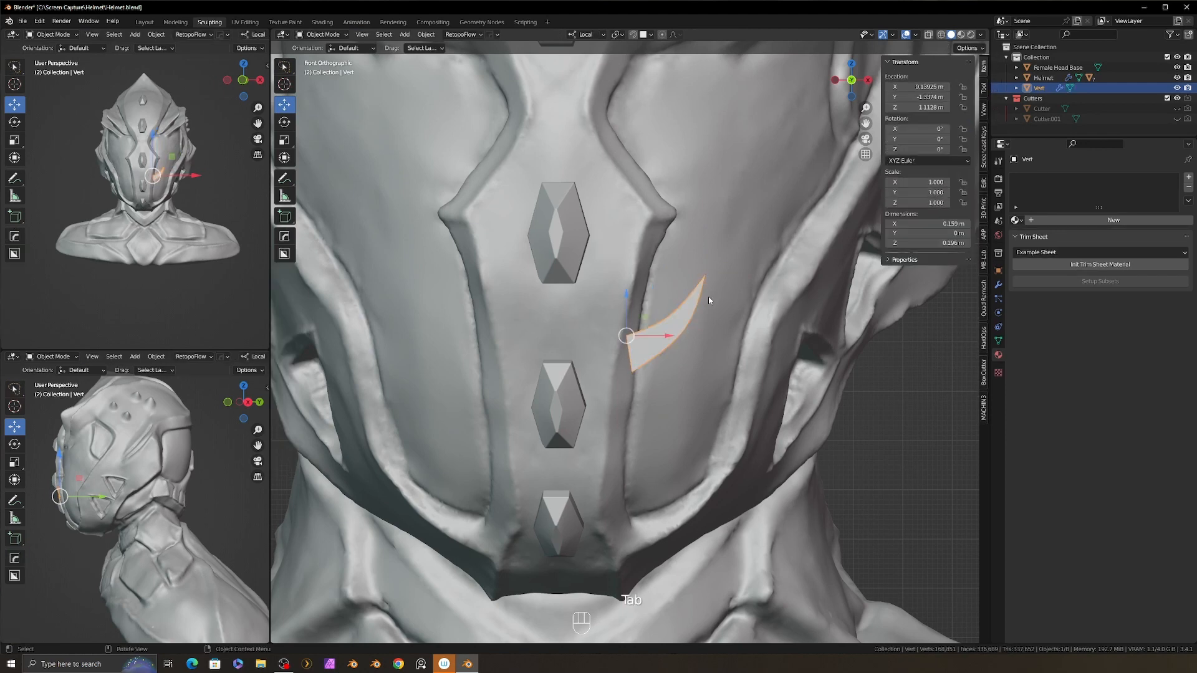
- Give the fin a Solidify thickness of 0.009754 m and add a Bevel modifier
key(shift+q)
click(628, 311)
click(673, 375)
middle_drag(676, 386, 596, 369)
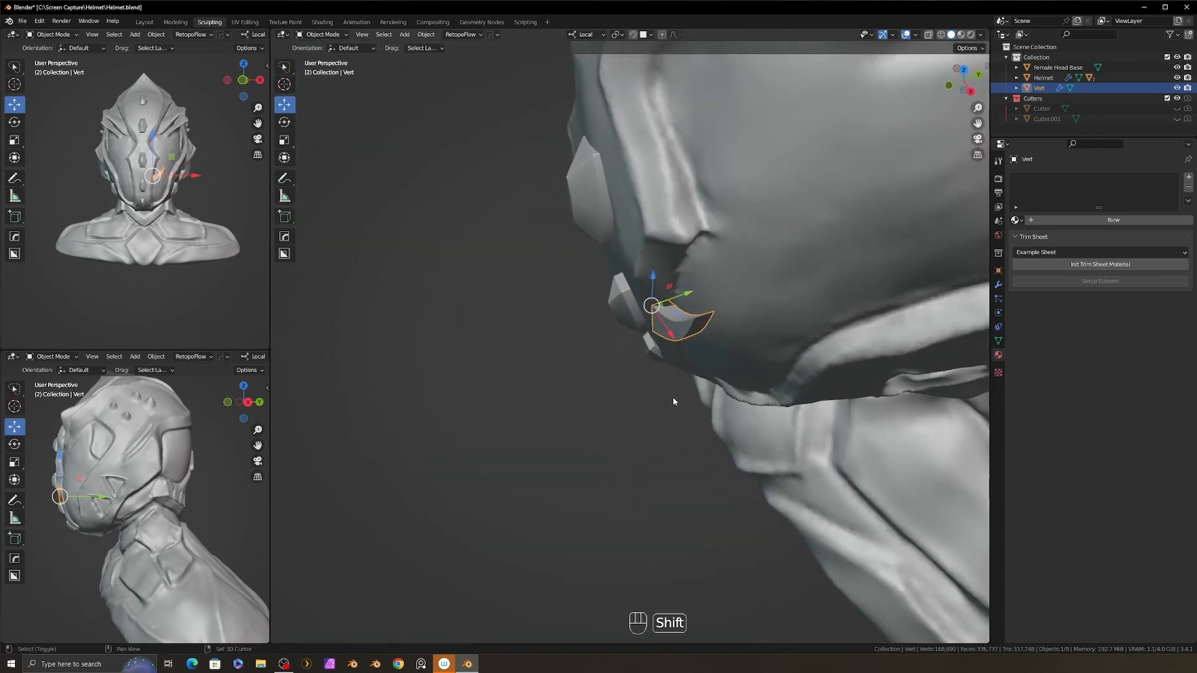
key(z)
click(674, 400)
middle_drag(675, 400, 686, 330)
scroll(692, 384, up, 6)
key(shift+q)
click(618, 382)
click(609, 389)
key(q)
click(650, 370)
click(653, 368)
- Rotate and move the fin into place against the inner edge of the lower visor
key(r)
click(662, 285)
key(g)
click(664, 290)
key(g)
click(645, 333)
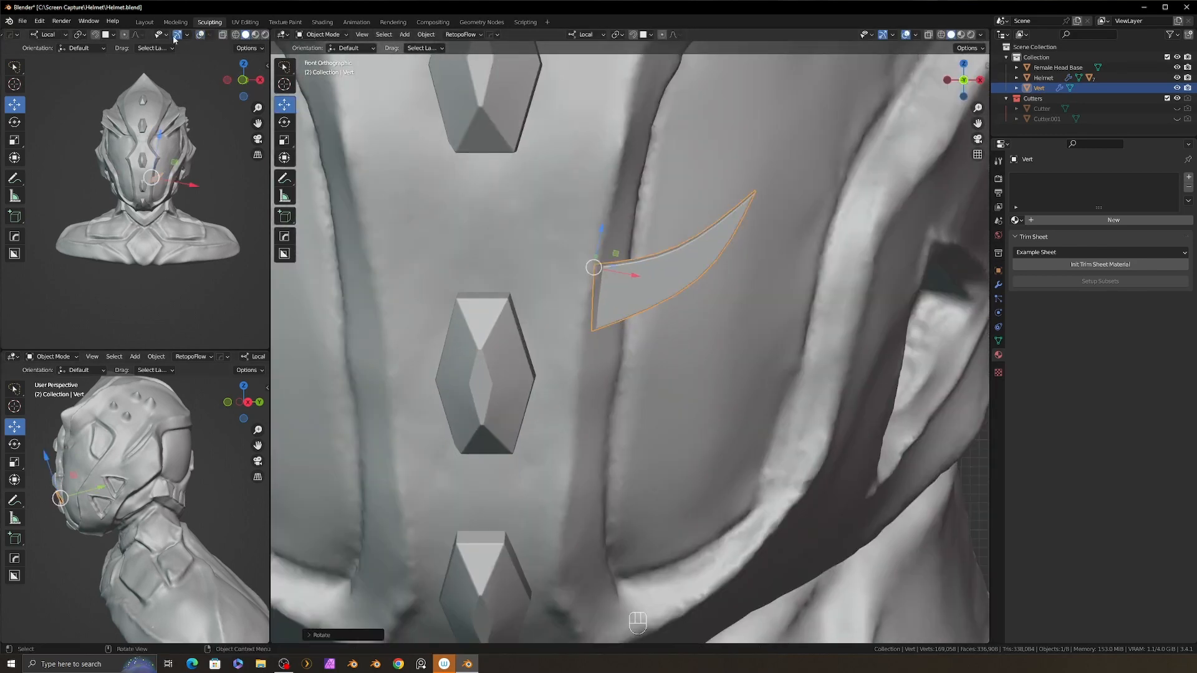
- Hide the overlays and gizmos in the two smaller viewports and reframe the bust in the lower one
click(224, 357)
click(200, 357)
shift+middle_drag(141, 480, 178, 472)
click(200, 35)
click(178, 35)
- Rotate and move the fin in side view so it lies along the slope of the lower visor
mouse_move(670, 368)
middle_down()
mouse_move(623, 369)
mouse_move(679, 374)
middle_up()
scroll(748, 393, down, 5)
click(608, 358)
alt+middle_drag(608, 358, 663, 317)
key(r)
click(663, 325)
key(g)
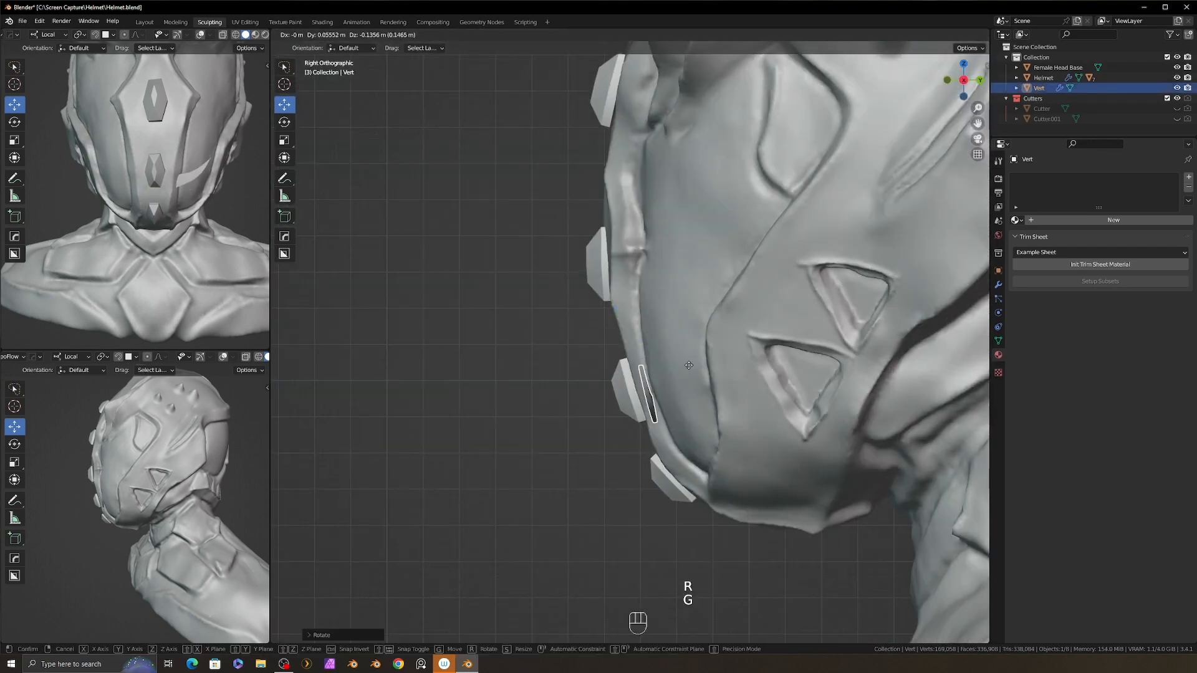
key(r)
click(662, 392)
alt+middle_drag(661, 391, 591, 389)
middle_drag(502, 383, 581, 354)
drag(589, 322, 573, 321)
middle_drag(573, 320, 561, 425)
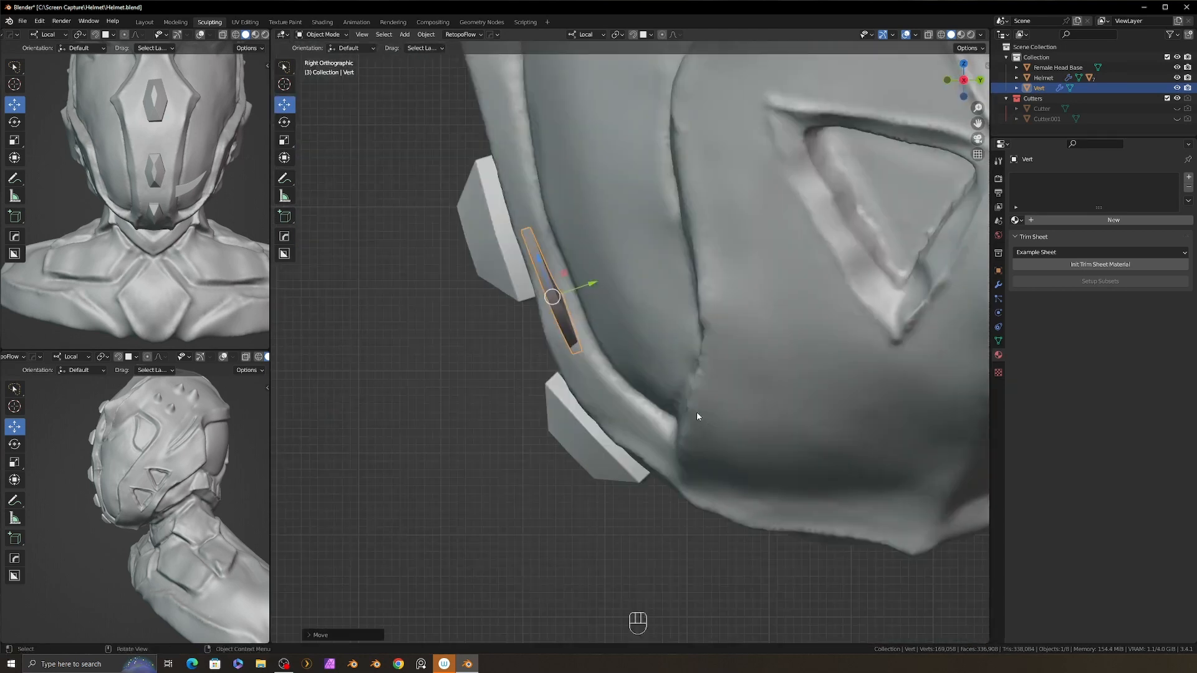
- Bend the fin in Edit Mode by moving its tip back and shifting its middle vertices to follow the visor's curve
click(998, 285)
click(1015, 273)
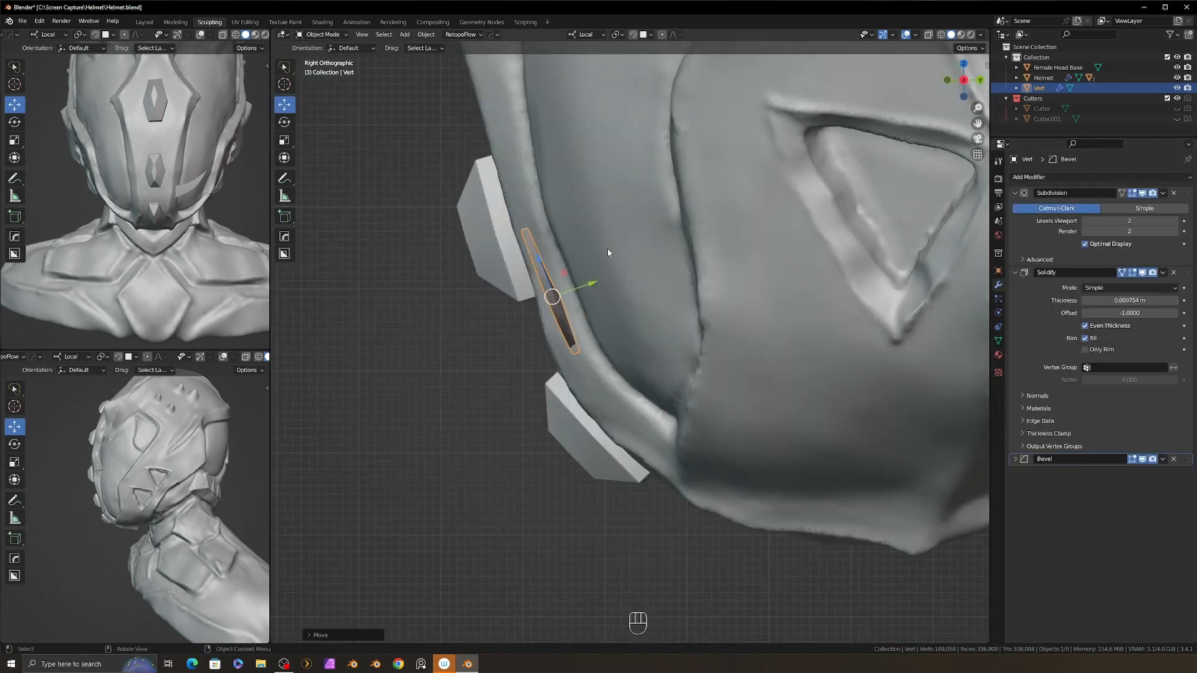
key(Tab)
click(523, 231)
drag(561, 217, 605, 205)
click(545, 280)
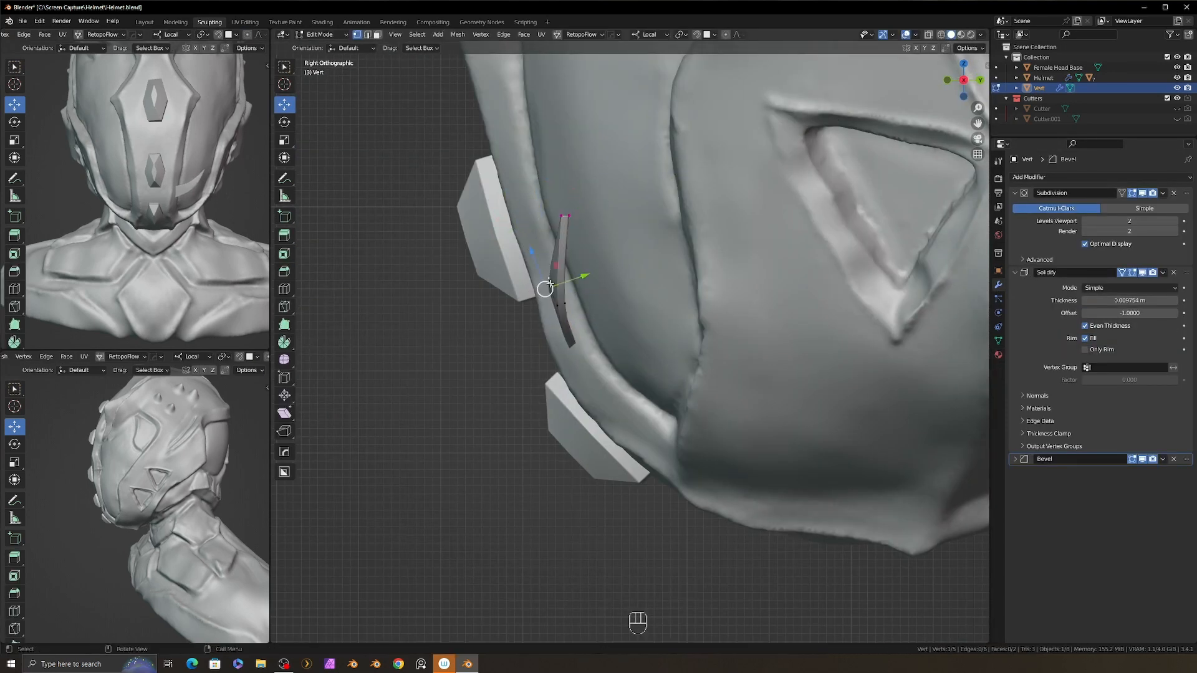
shift+click(552, 307)
drag(588, 282, 582, 286)
key(Tab)
- Fine-tune the fin's tip vertex in side view so it sits closer to the visor surface
middle_drag(583, 286, 626, 326)
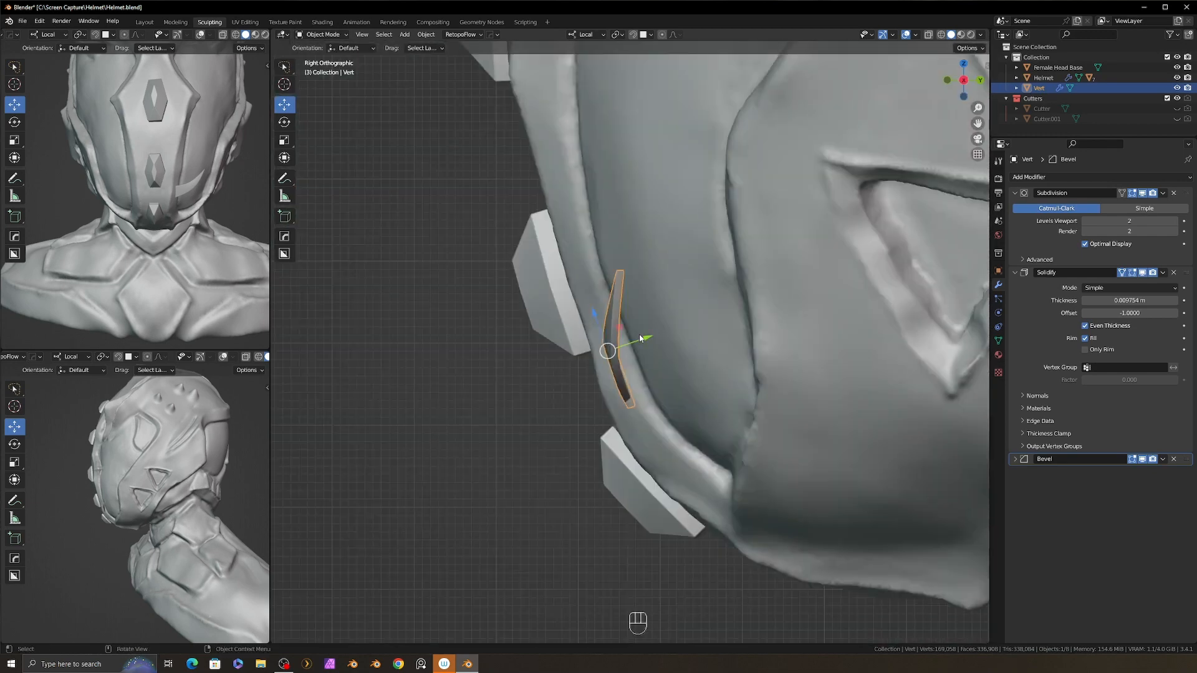
key(Tab)
click(620, 270)
drag(660, 258, 649, 261)
alt+middle_drag(599, 299, 840, 353)
scroll(609, 314, down, 2)
key(Tab)
key(shift+d)
right_click(619, 274)
key(Delete)
- Mirror the fin to the other side of the visor across the X axis, using the helmet as mirror object
click(624, 353)
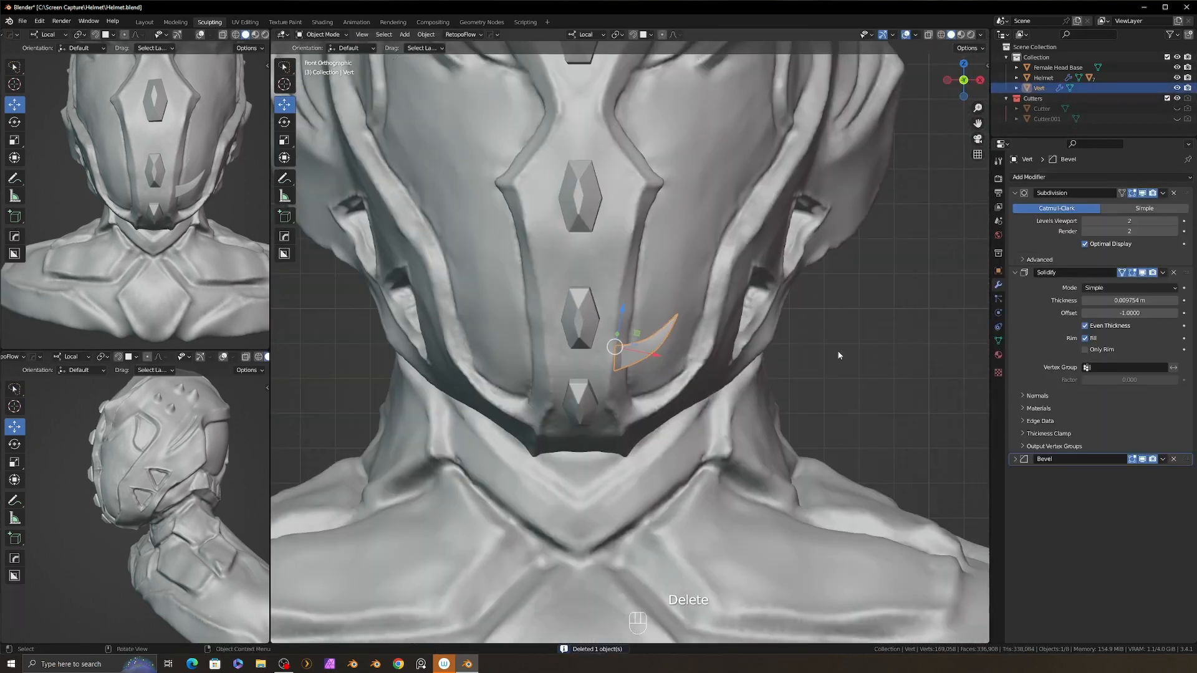
shift+click(711, 386)
key(alt+x)
scroll(661, 399, down, 8)
click(693, 412)
scroll(661, 374, up, 8)
click(651, 343)
- Duplicate the mirrored fin twice up the visor in side view, rotating the copies to follow its curve
alt+middle_drag(756, 368, 650, 359)
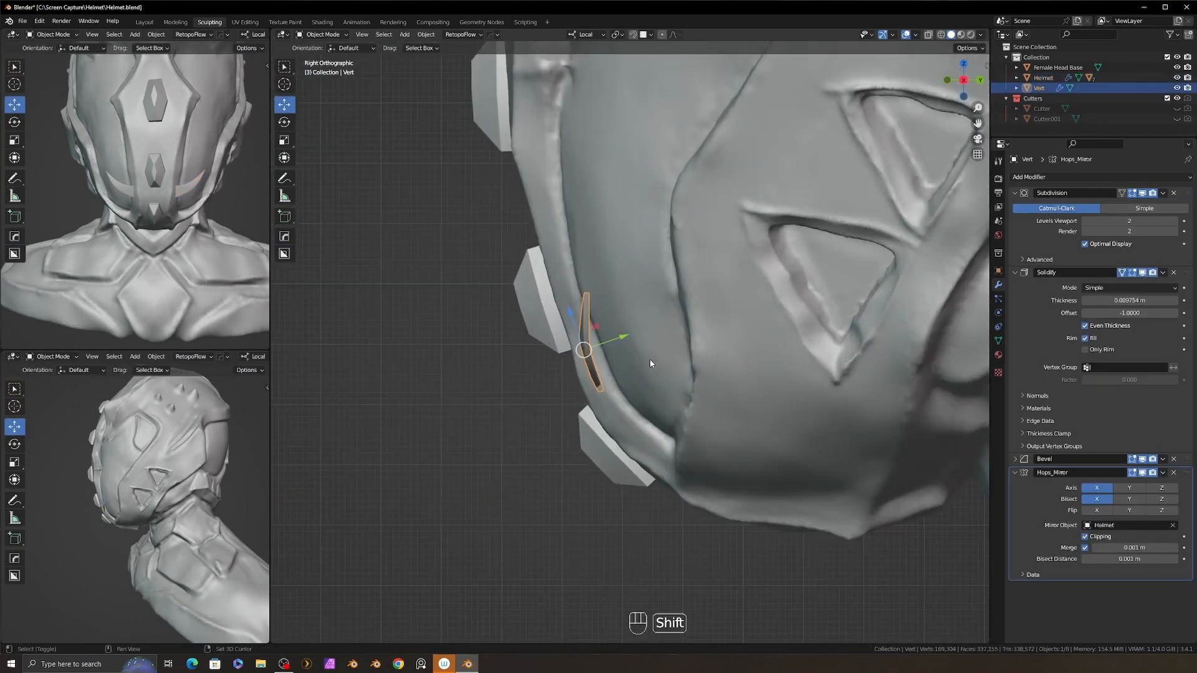
key(shift+d)
click(646, 298)
key(r)
click(647, 299)
key(shift+d)
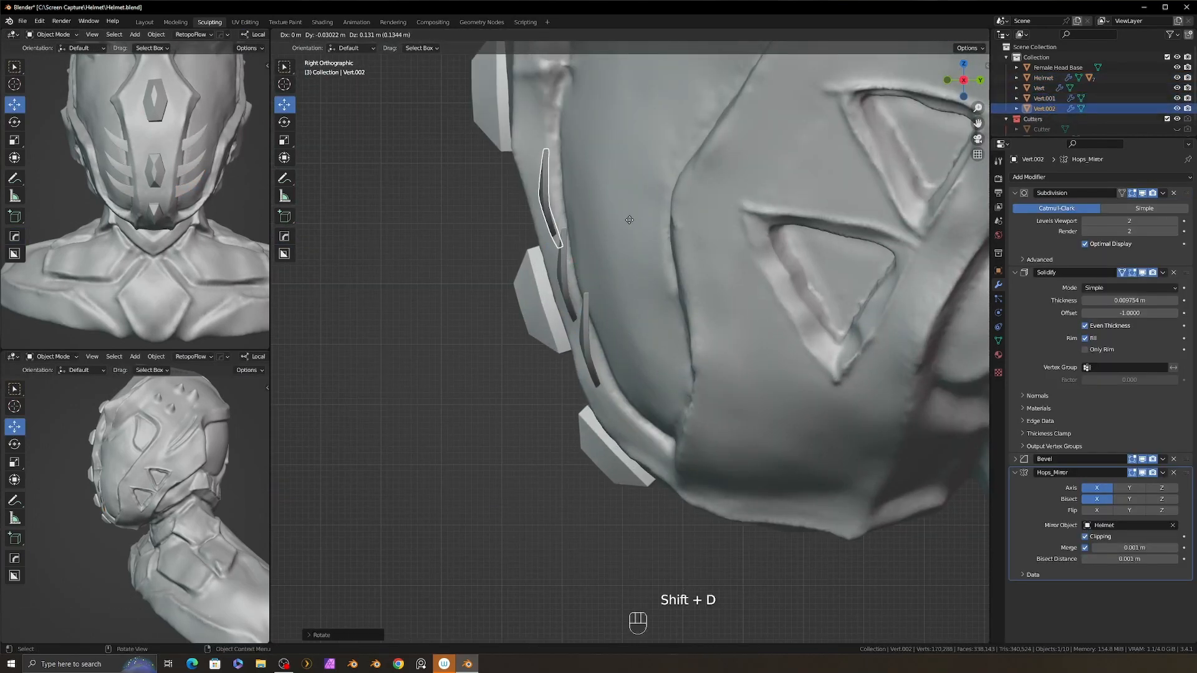
alt+middle_drag(651, 233, 705, 246)
- Place the newest upper fin copy along the visor edge in side view and shift the middle fin in front view
key(g)
click(664, 255)
click(614, 283)
key(g)
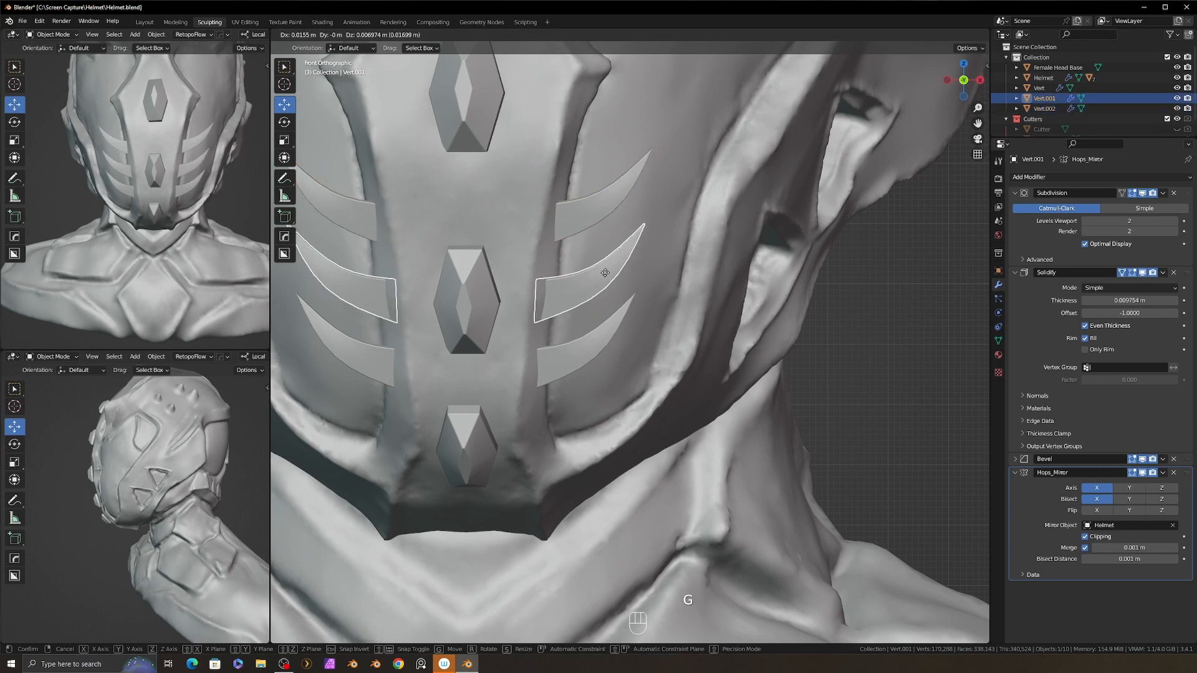
click(624, 288)
- Move and rotate the uppermost fin so it lies against the visor's curve
alt+middle_drag(655, 294, 711, 267)
click(625, 215)
key(g)
click(661, 254)
key(r)
click(686, 277)
- Duplicate the uppermost fin, placing the copy above it with rotation and scale fitted to the visor
key(shift+d)
key(r)
click(680, 254)
key(g)
click(674, 291)
key(s)
click(677, 291)
scroll(193, 199, down, 3)
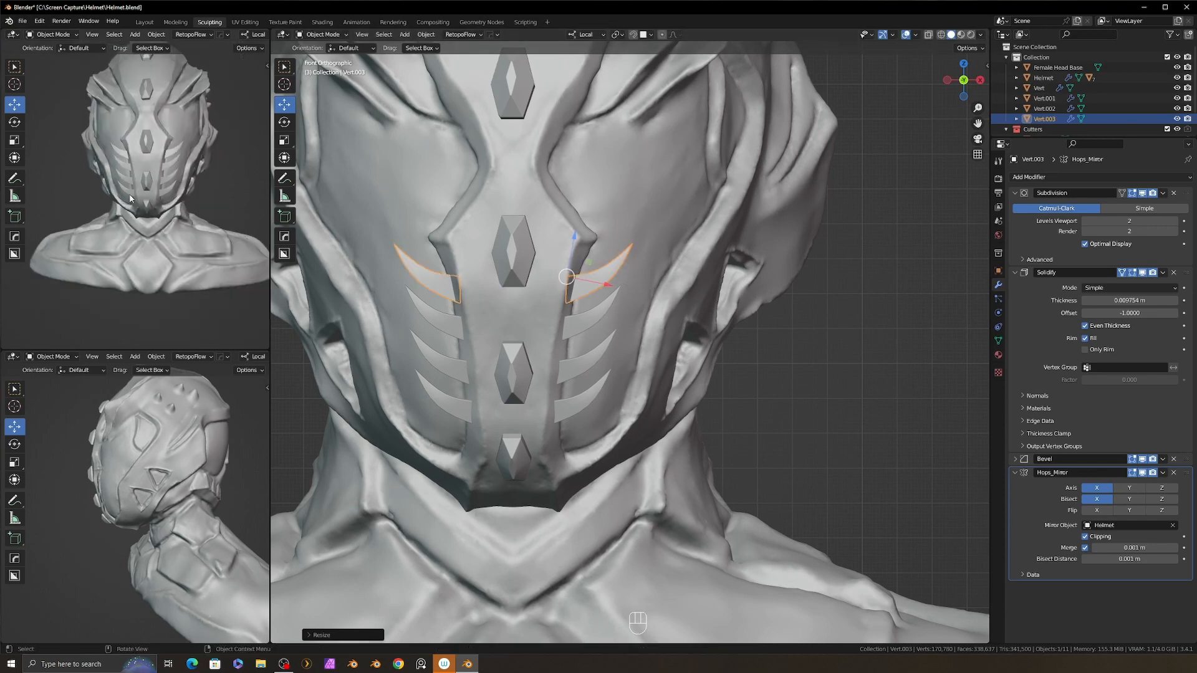
- Move the four visor fins together into a new collection
shift+middle_drag(194, 199, 191, 210)
scroll(739, 362, down, 3)
click(738, 363)
click(616, 303)
shift+click(613, 325)
shift+click(610, 351)
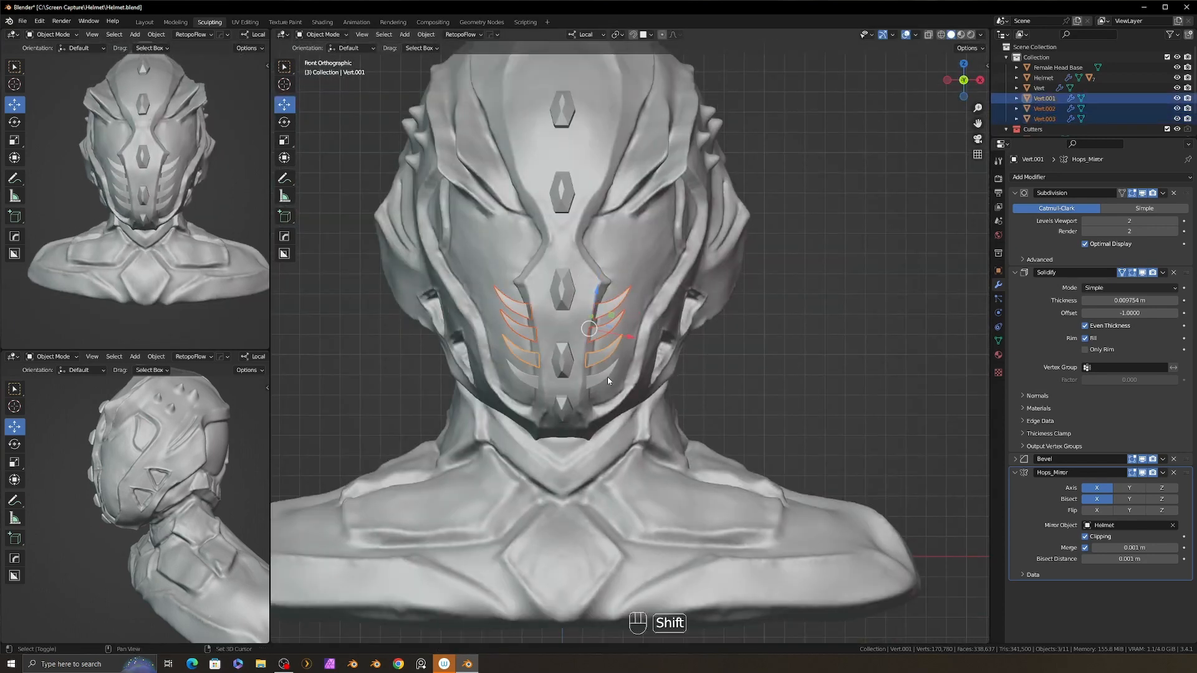
shift+click(607, 374)
key(m)
click(823, 304)
click(829, 336)
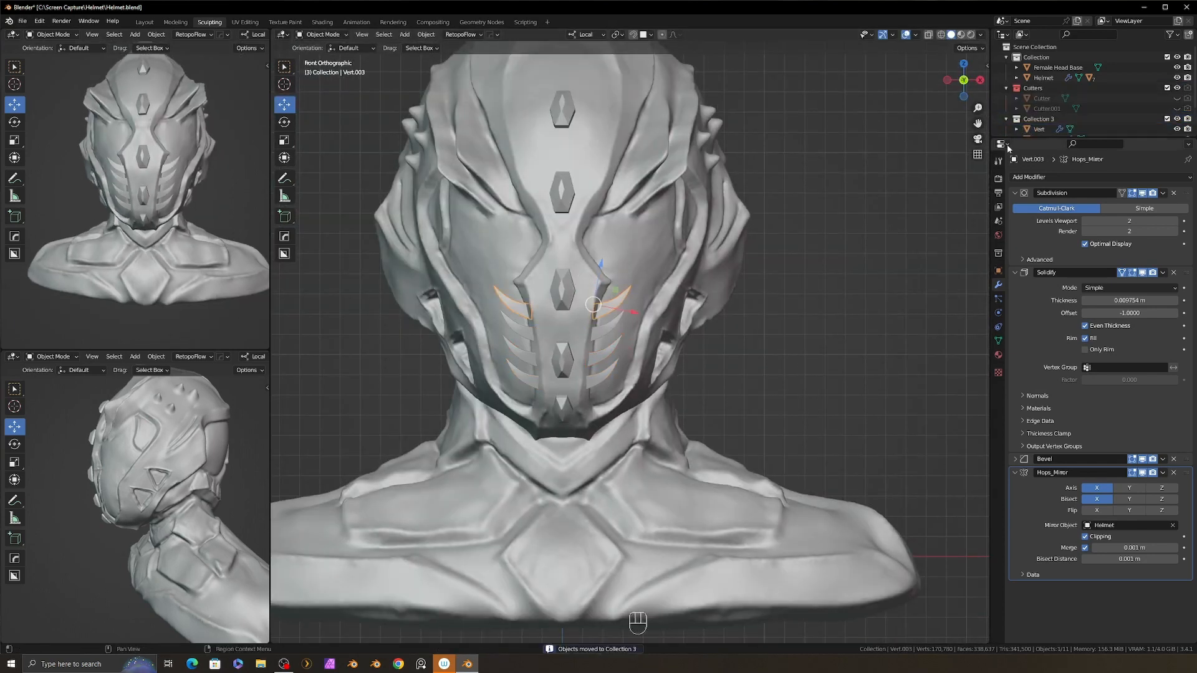
- Put an in-place copy of the top fin into another new collection and hide the original fins' collection
right_click(809, 244)
key(m)
click(793, 245)
click(798, 278)
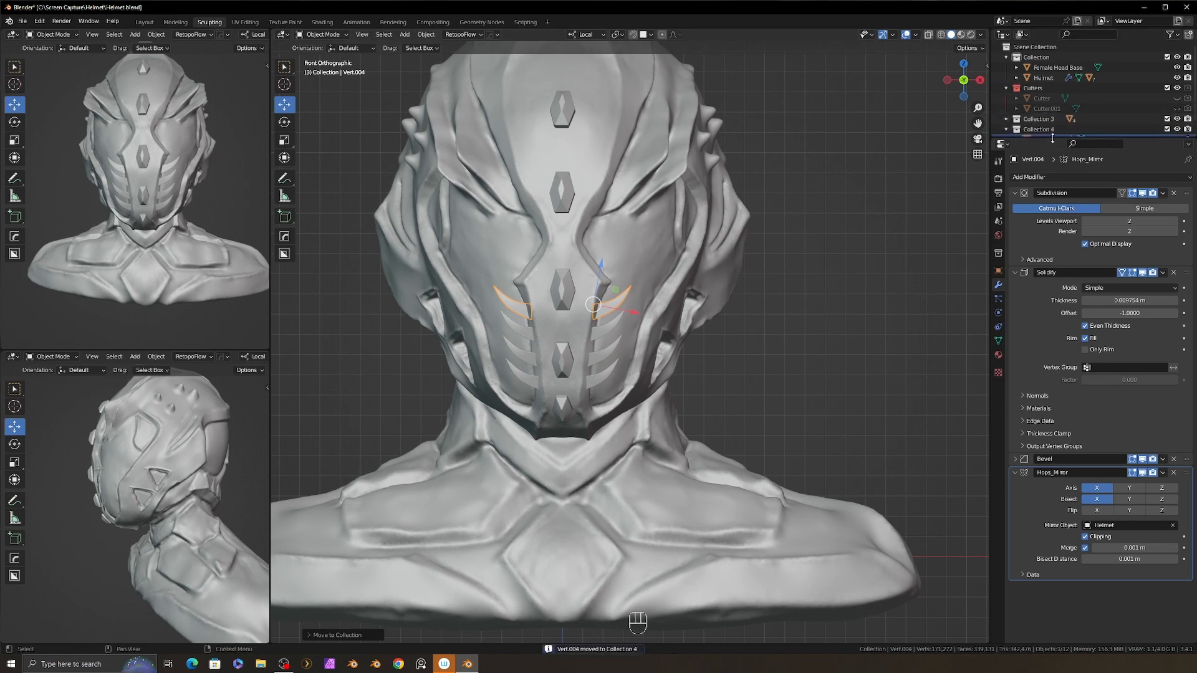
drag(1052, 137, 1053, 186)
click(1177, 119)
- Lower the copied fin's tip vertex in Edit Mode so the fin points downward
alt+middle_drag(780, 274, 748, 274)
scroll(673, 275, up, 4)
key(Tab)
key(g)
right_click(649, 269)
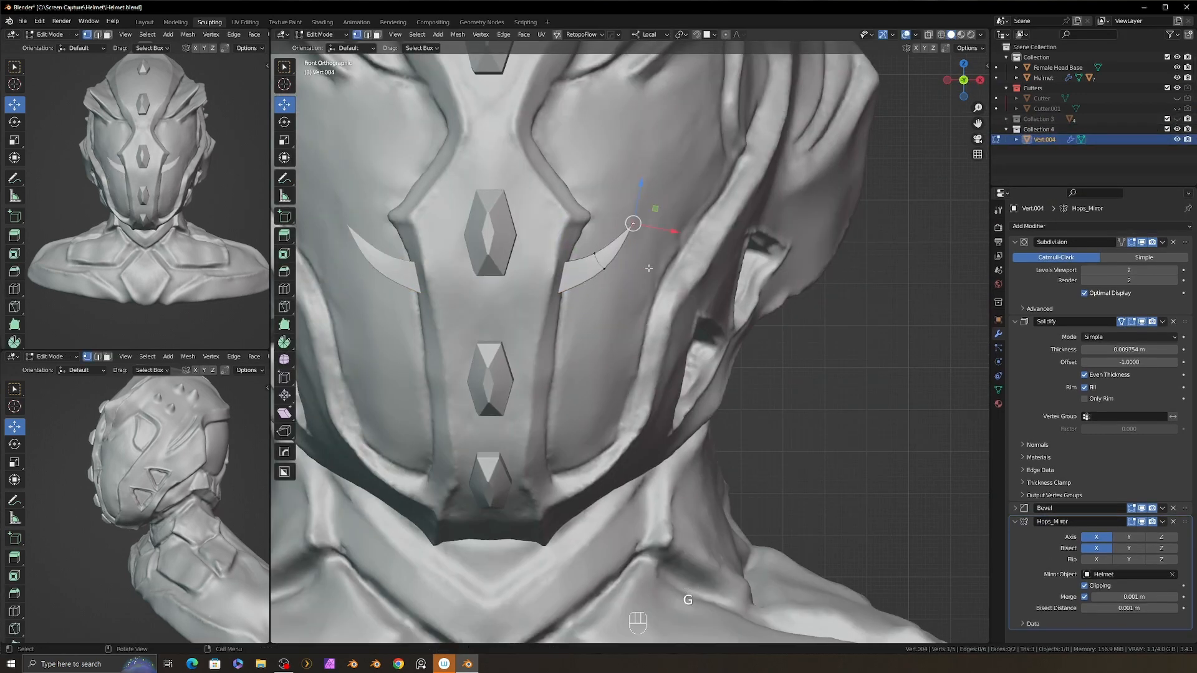
drag(655, 209, 656, 278)
scroll(573, 287, up, 4)
alt+middle_drag(649, 281, 548, 299)
scroll(540, 305, up, 4)
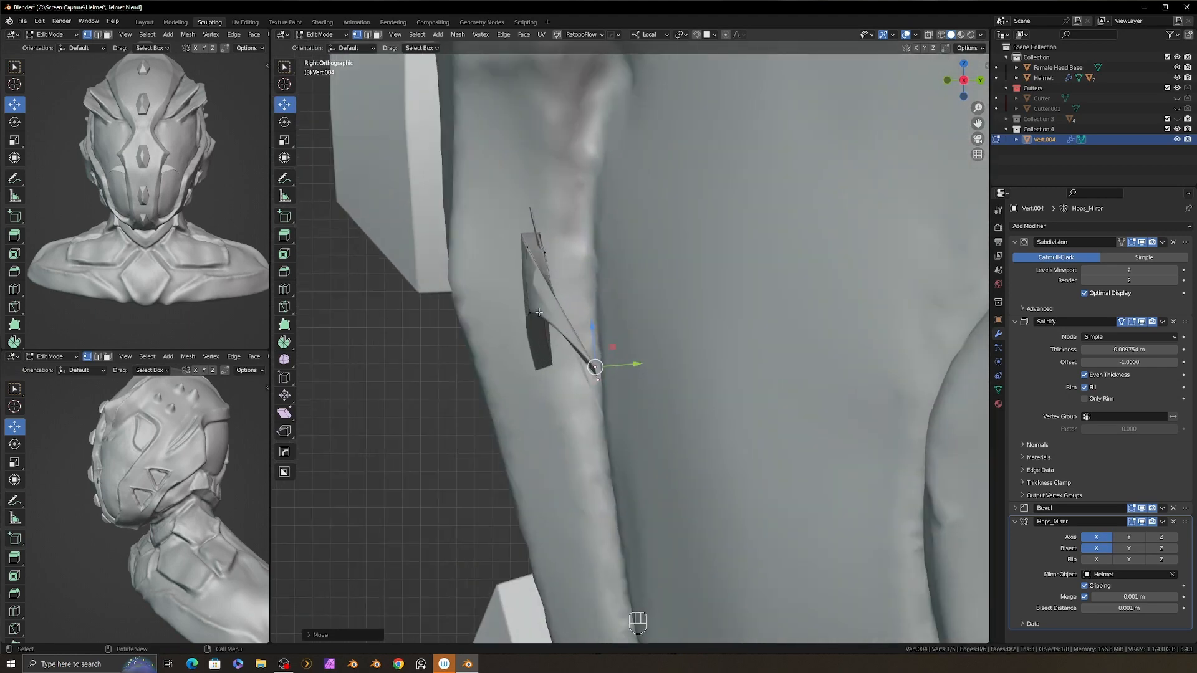
- Reposition the fin's middle vertices and pull its tip further down in front view
drag(508, 214, 515, 281)
alt+middle_drag(527, 293, 593, 299)
click(631, 368)
key(g)
click(624, 372)
click(815, 366)
key(g)
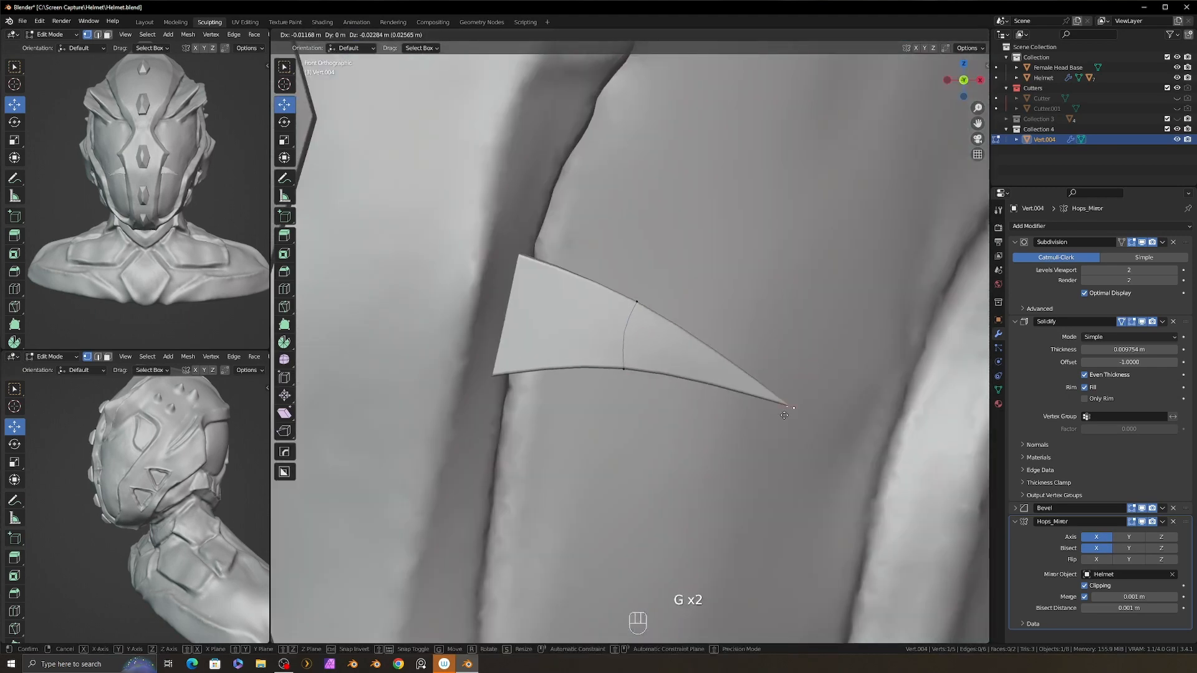
click(740, 467)
- Move the fin's middle vertices outward to form a downward-curving claw shape
click(631, 318)
key(g)
click(616, 379)
key(g)
scroll(616, 397, down, 4)
scroll(633, 324, up, 2)
key(g)
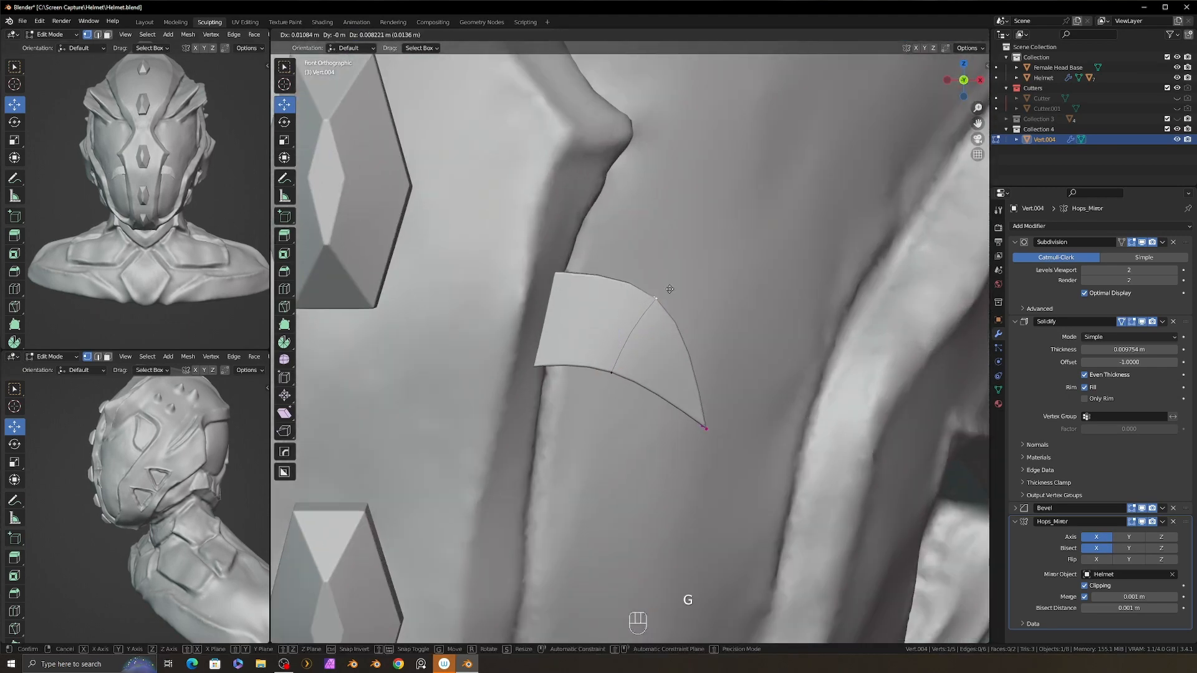
key(g)
scroll(635, 306, down, 7)
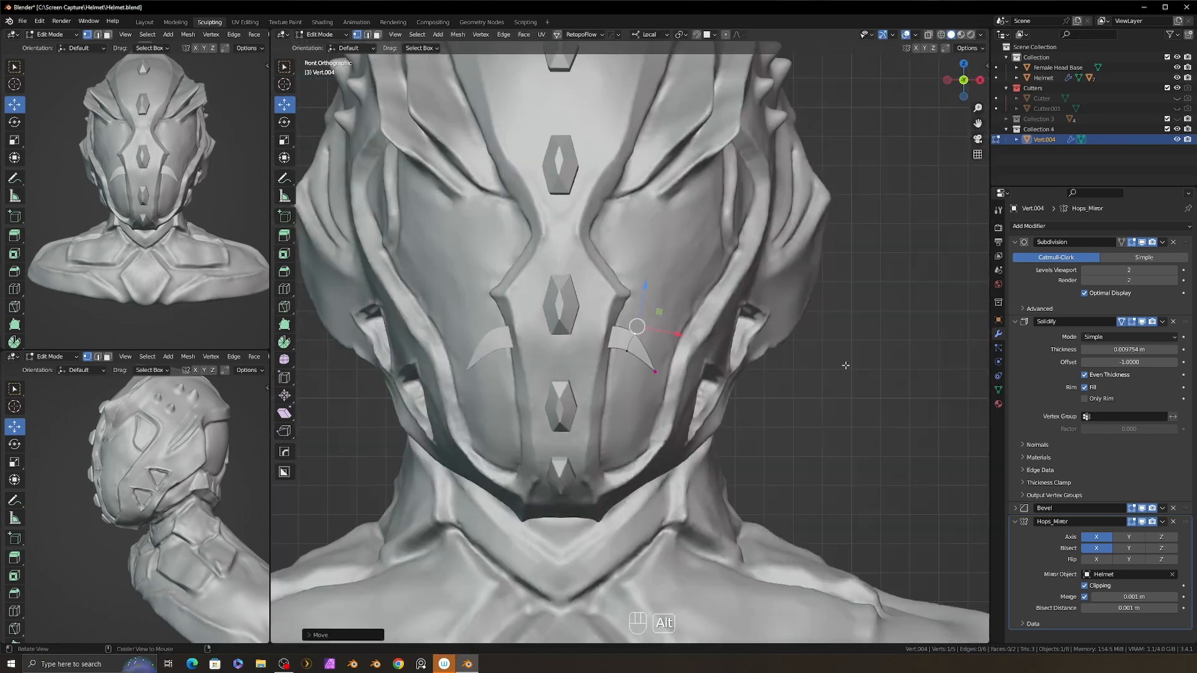
- Refine the claw-shaped fin by moving its tip outward and tightening the middle vertices' curve
scroll(633, 306, up, 3)
key(g)
click(702, 298)
click(726, 377)
key(g)
click(725, 361)
click(692, 292)
key(g)
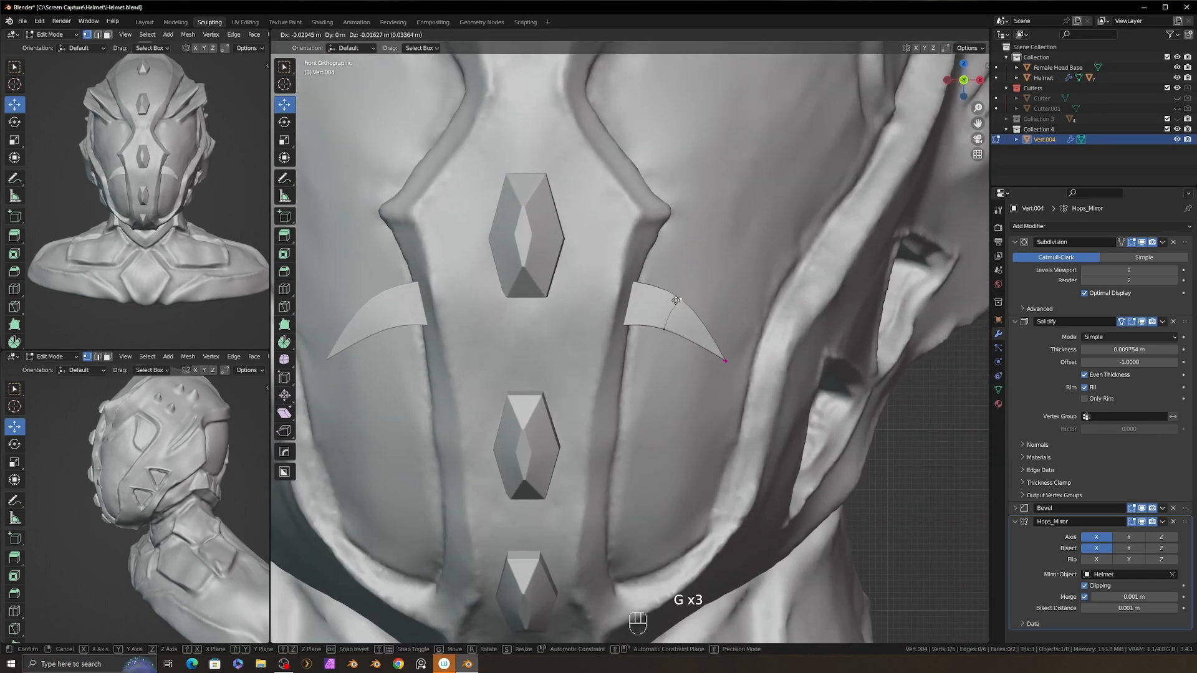
- Move the whole fin up the visor to just below the ridge corner, returning to Edit Mode to adjust its root
key(Tab)
key(g)
key(r)
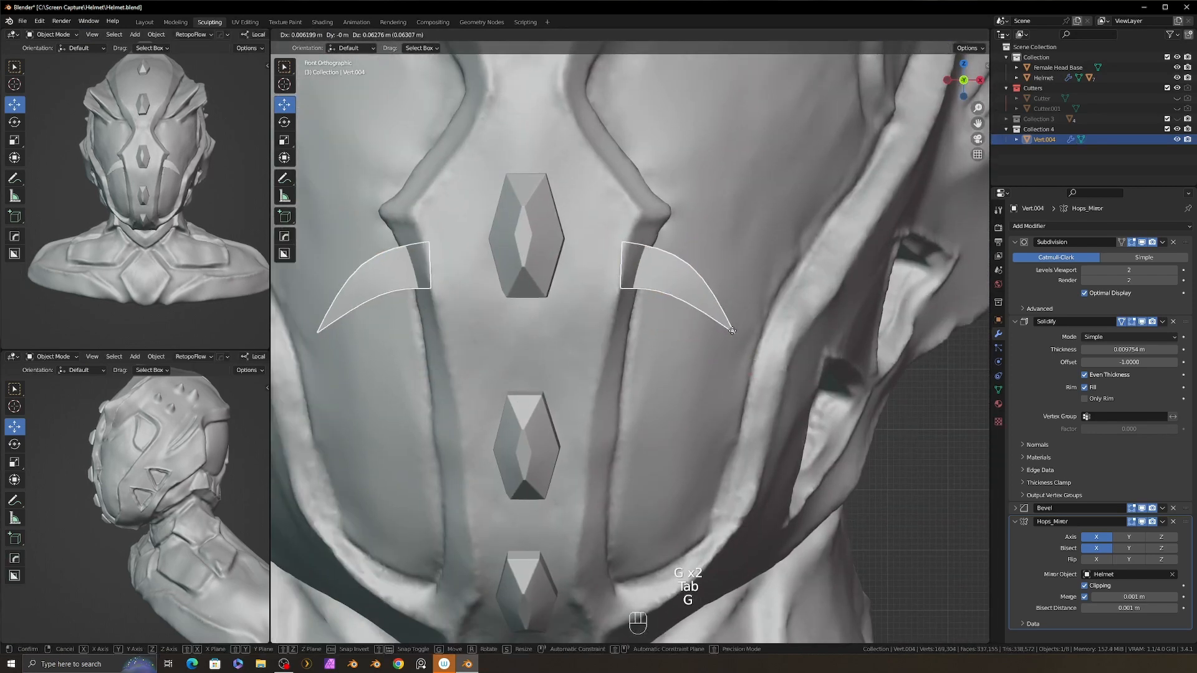
key(g)
click(742, 352)
key(Tab)
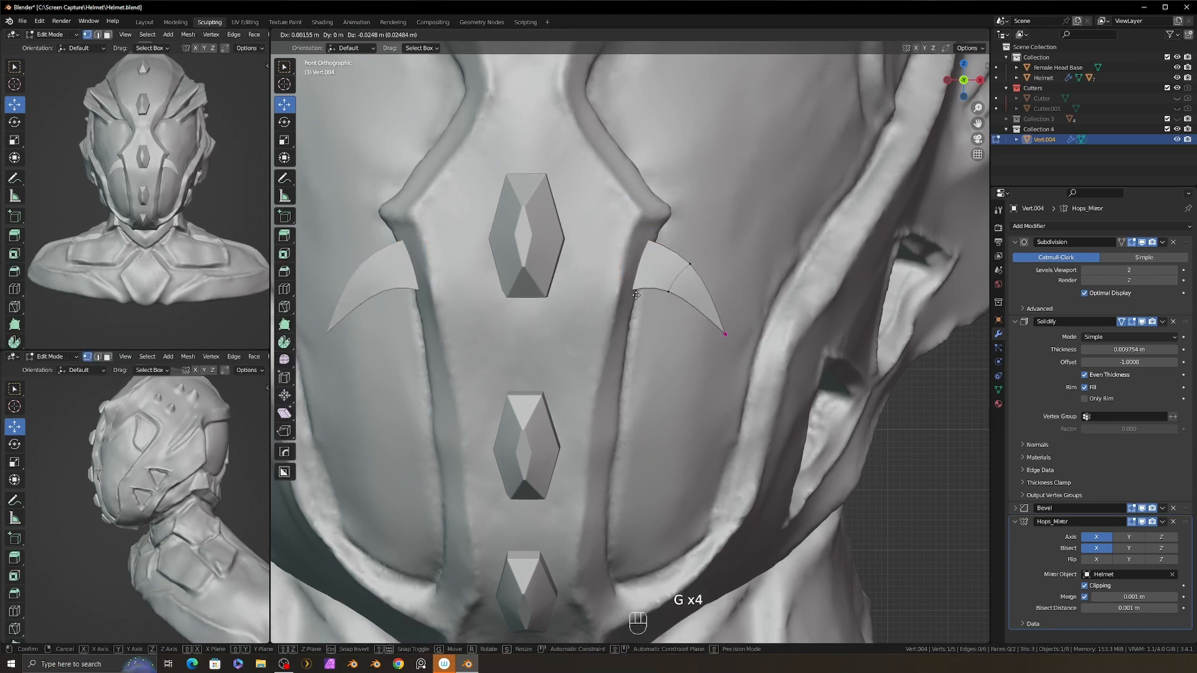
- Shift the fin's root and middle vertices forward in side view so it wraps over the visor edge
key(Tab)
key(KP_3)
key(Tab)
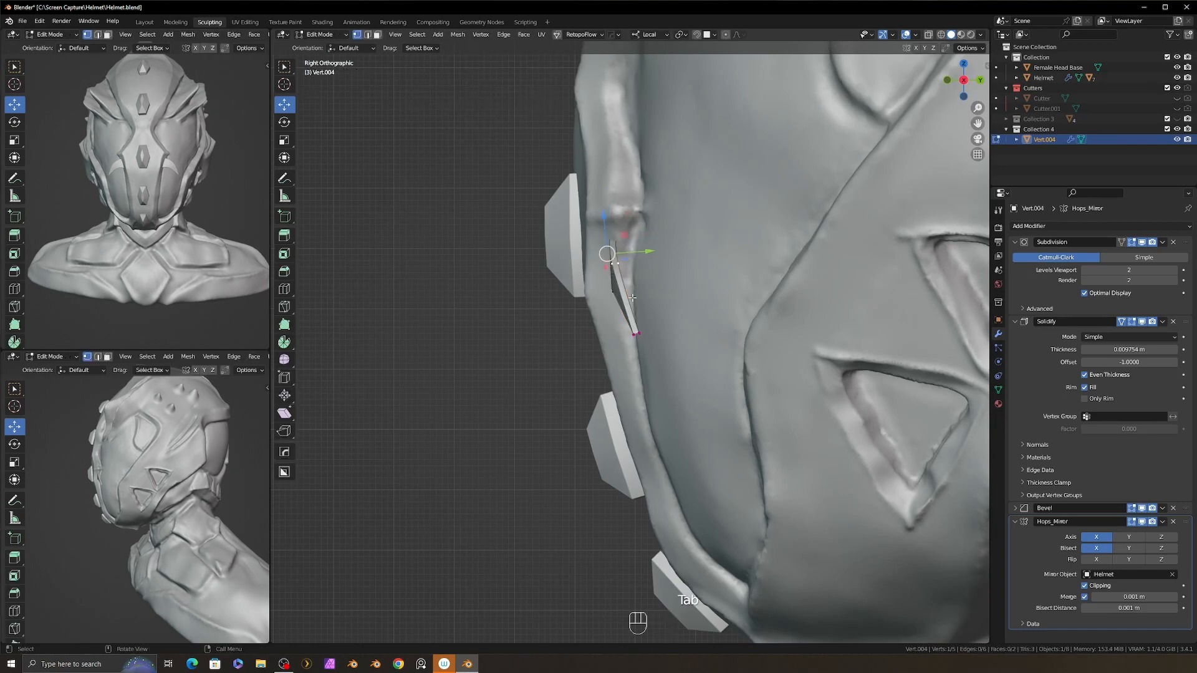
key(shift+z)
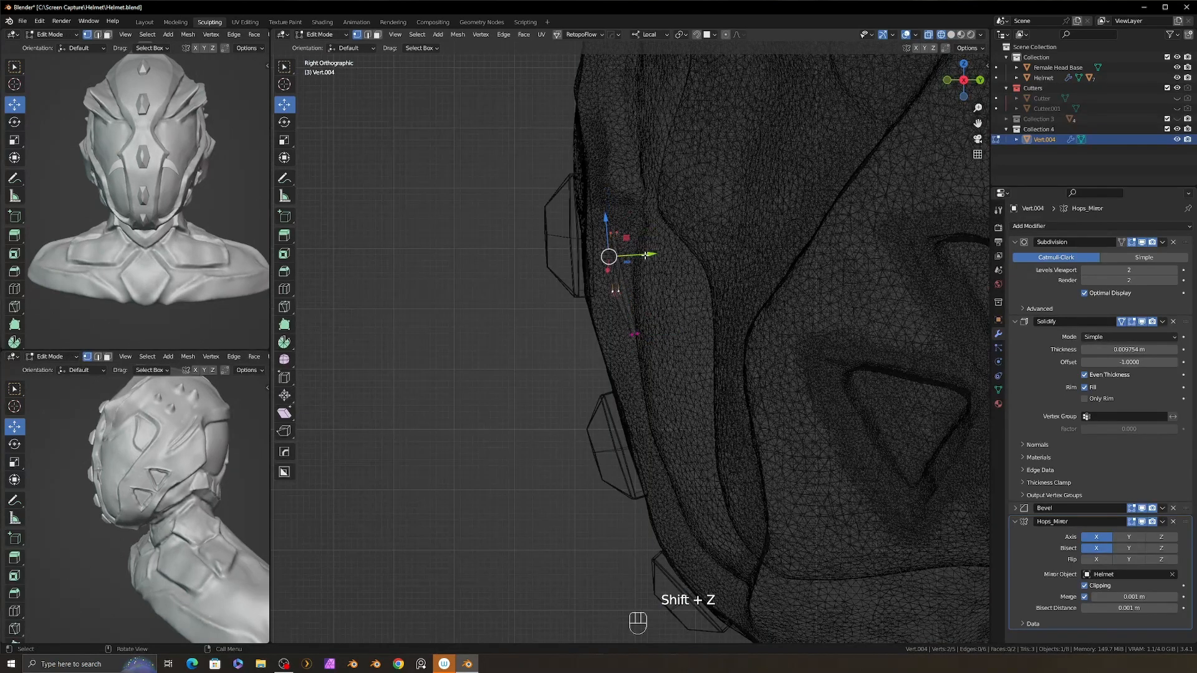
key(shift+z)
drag(646, 254, 632, 255)
click(603, 290)
middle_drag(604, 291, 633, 268)
drag(636, 288, 625, 288)
middle_drag(625, 290, 594, 319)
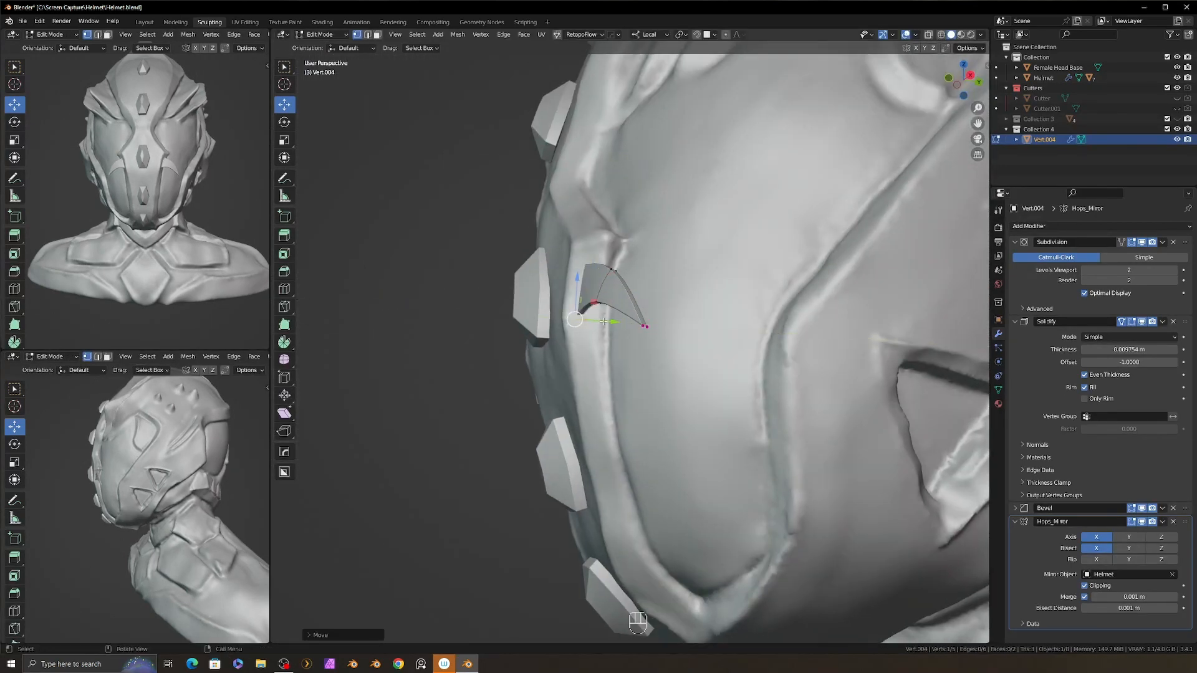
- Duplicate the claw-shaped fin below itself, rotating and moving the copy to follow the visor in front and side views
key(Tab)
key(KP_3)
scroll(610, 285, down, 2)
key(shift+d)
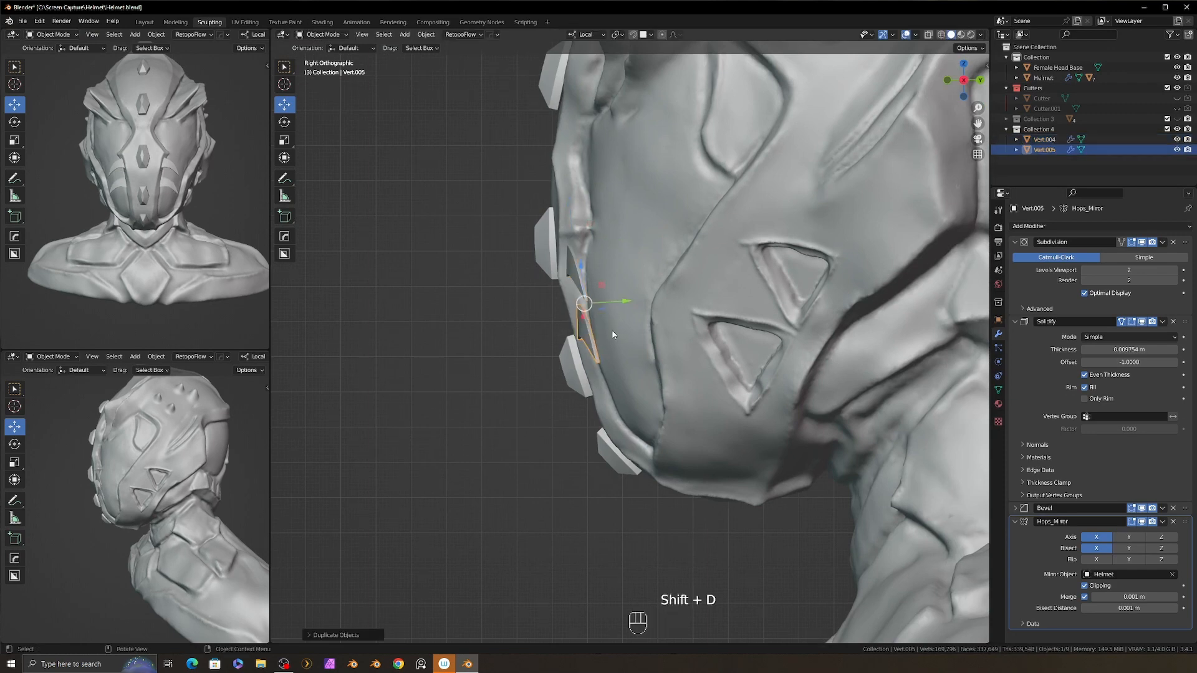
key(r)
click(628, 343)
key(KP_1)
key(r)
key(g)
click(670, 359)
key(KP_3)
key(g)
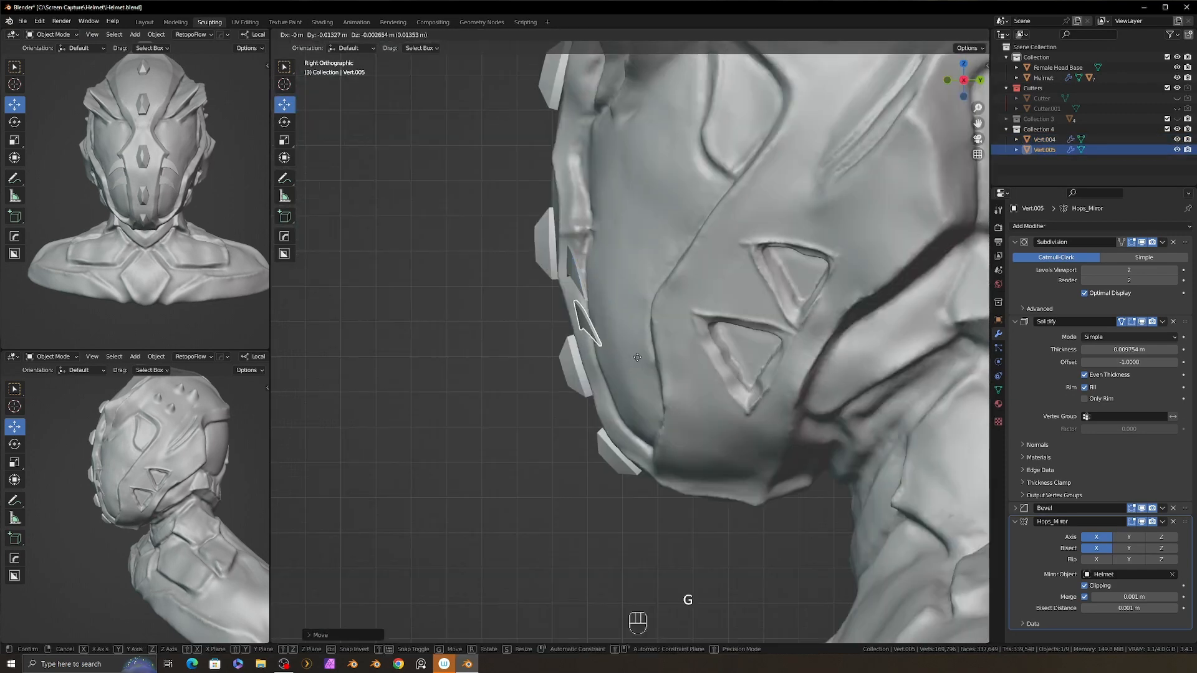
click(637, 357)
key(KP_1)
key(Tab)
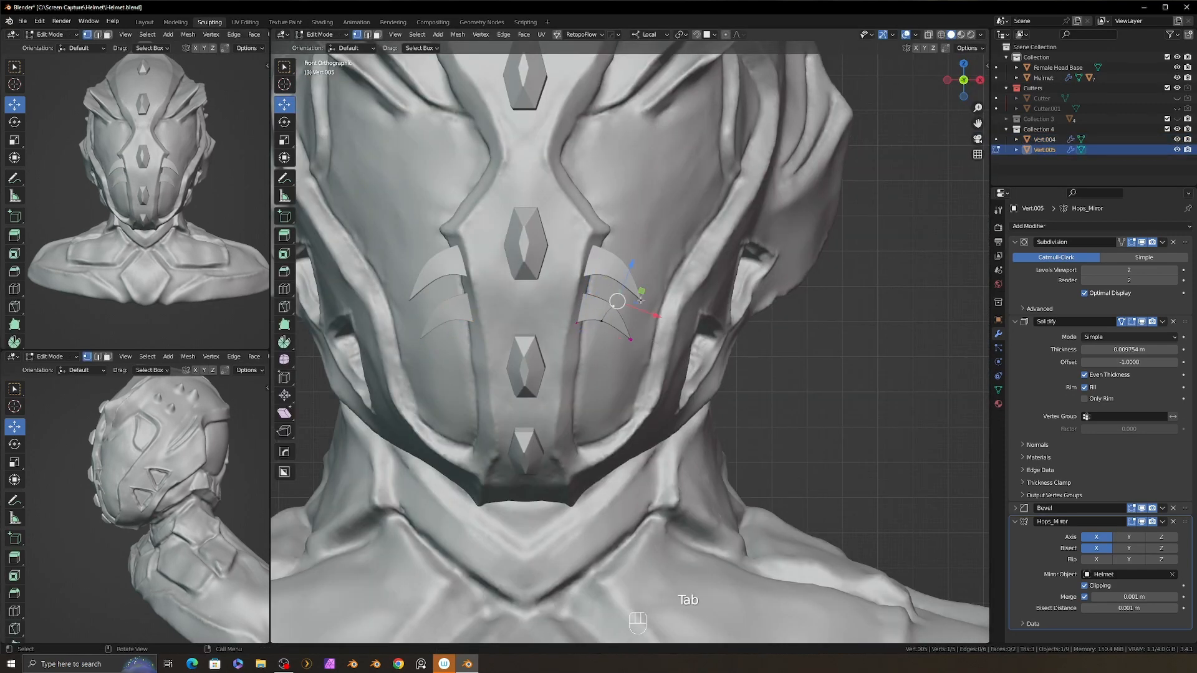
- Duplicate the second claw-shaped fin and place the copy as a third fin beside the lower diamond stud
key(Tab)
key(shift+d)
key(KP_3)
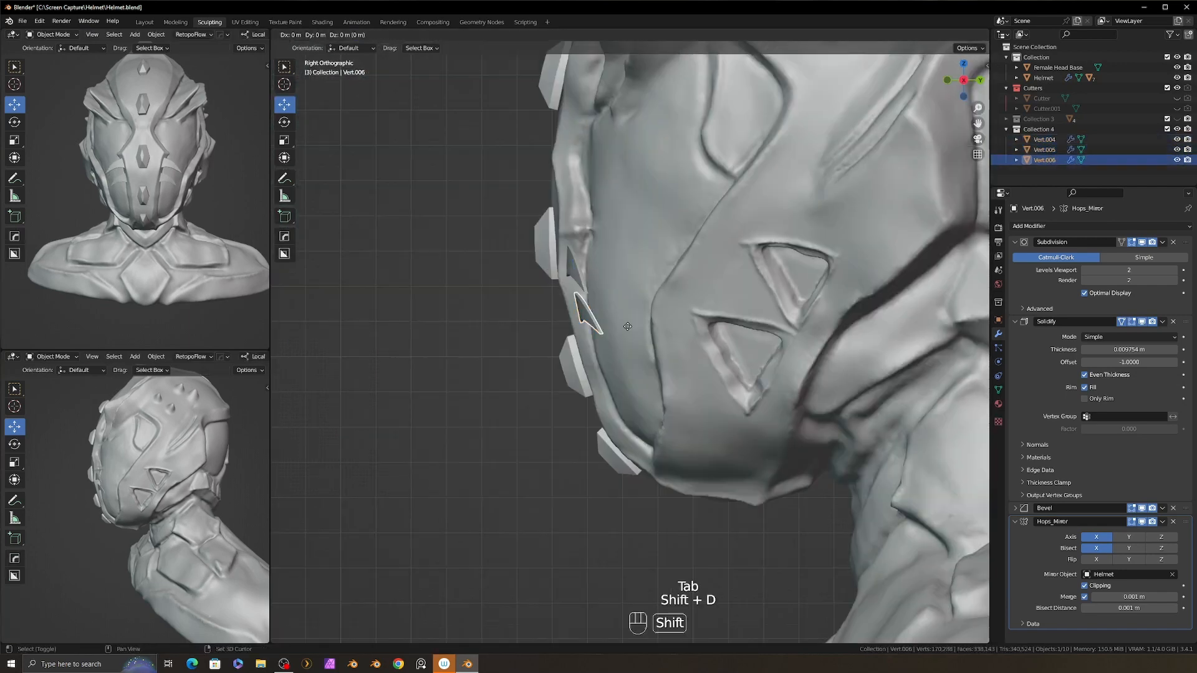
click(627, 326)
key(KP_1)
key(g)
click(738, 431)
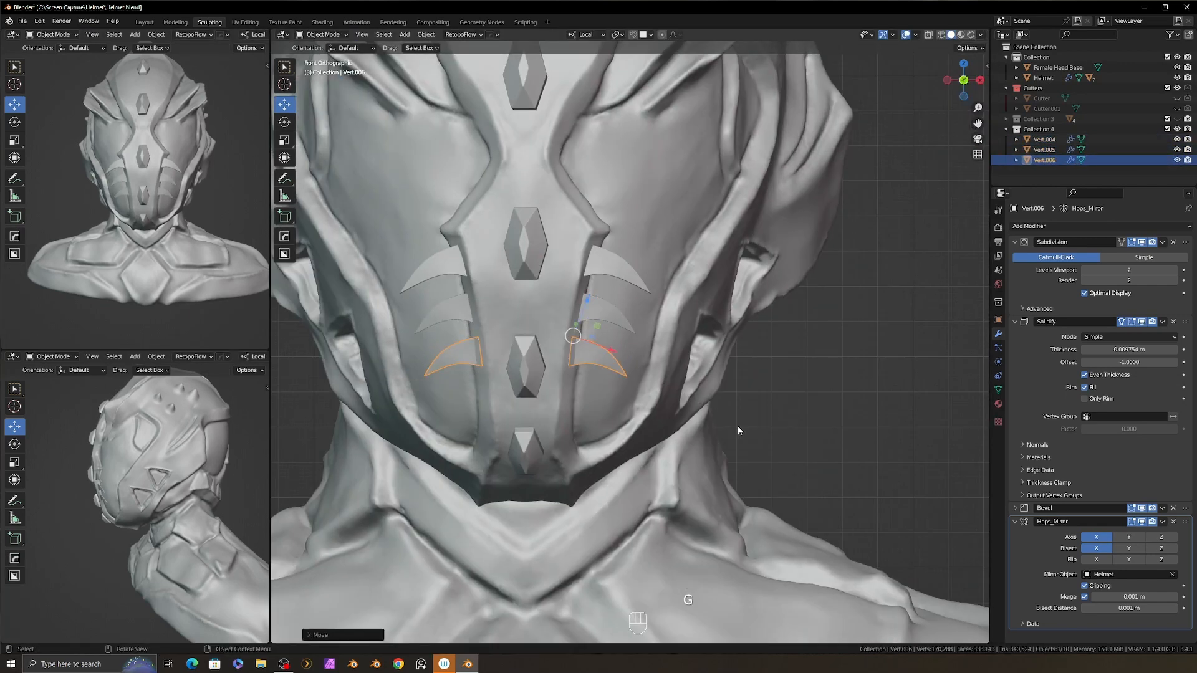
- Duplicate the third fin and position the copy near the chin in front and side views
key(KP_3)
key(shift+s)
key(shift+d)
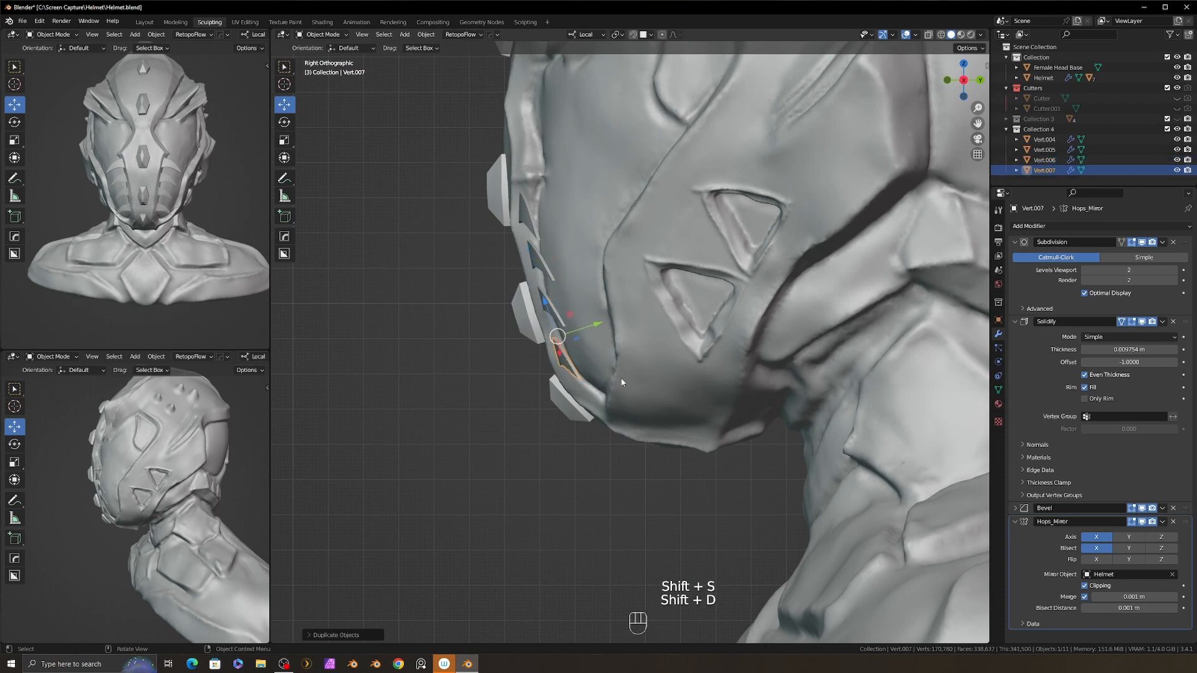
key(KP_1)
key(g)
click(653, 377)
key(KP_3)
key(g)
click(669, 380)
key(KP_1)
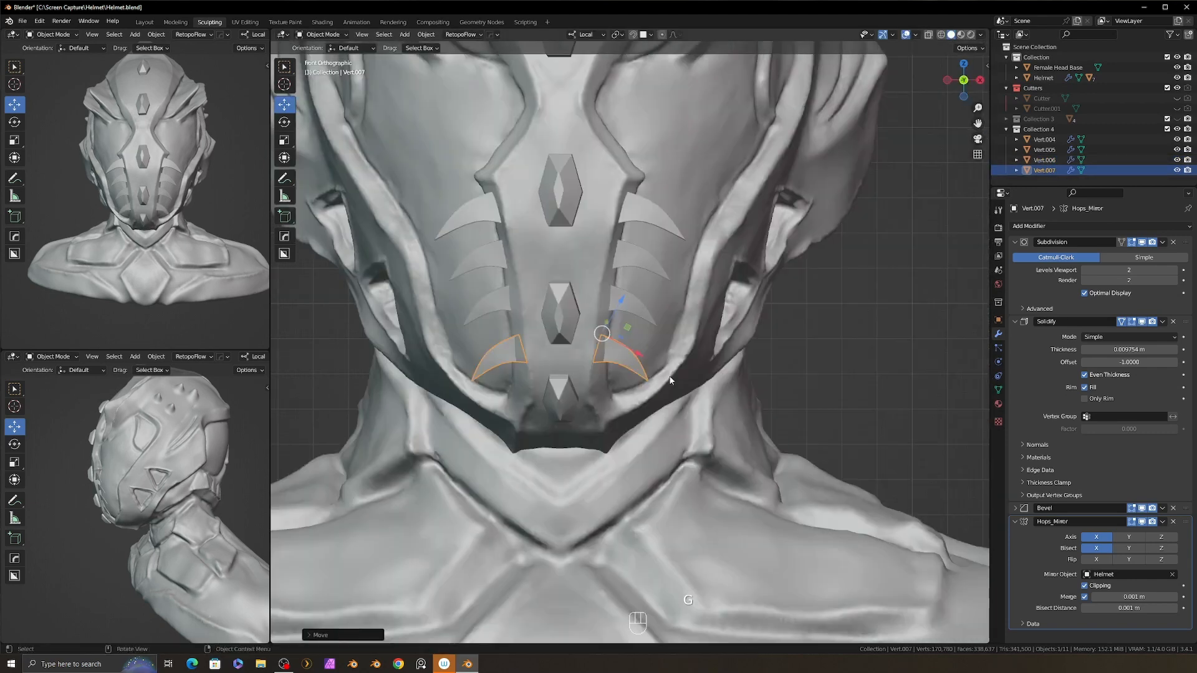
- Examine the fin arrangement on the full helmet and bust from several distances
click(773, 356)
scroll(775, 354, down, 5)
middle_drag(780, 354, 686, 363)
scroll(685, 362, up, 1)
shift+middle_drag(686, 363, 762, 400)
scroll(753, 381, up, 1)
scroll(752, 387, down, 3)
scroll(762, 401, up, 2)
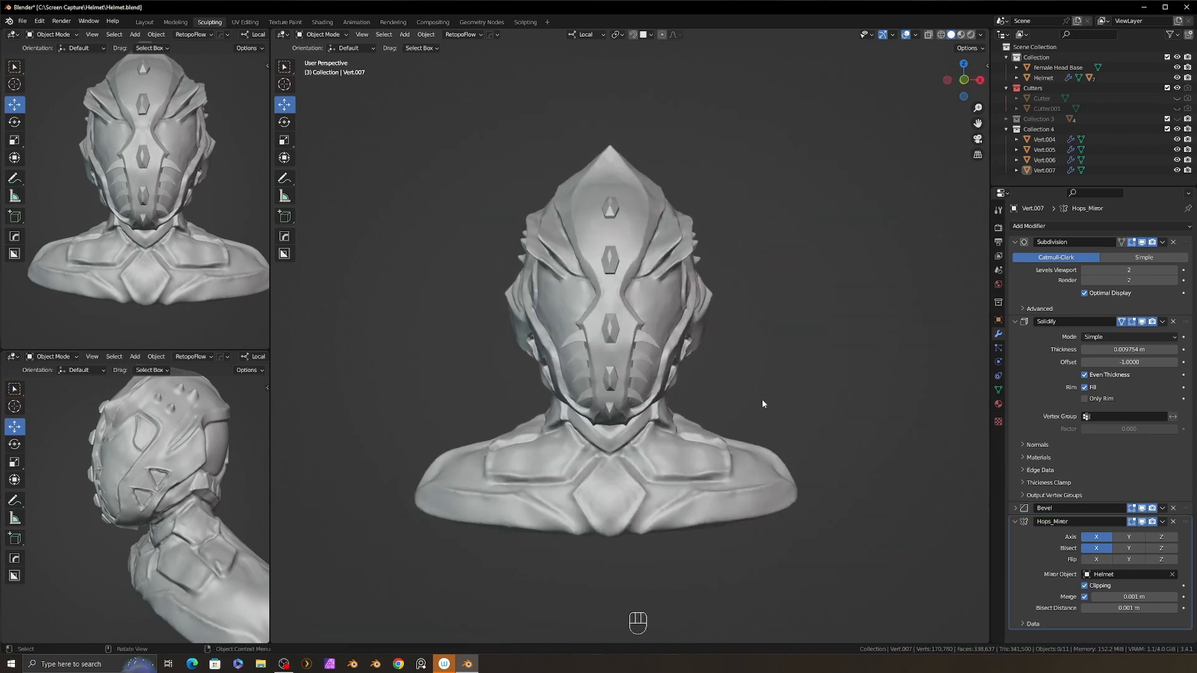
- Try two other viewport shading presets, ending with a darker one
click(981, 35)
click(970, 107)
click(857, 149)
middle_drag(780, 301, 795, 310)
click(980, 35)
click(970, 108)
click(862, 174)
- Cut a lengthwise edge through the top fin in Edit Mode and connect it to the tip vertex
scroll(795, 310, up, 6)
shift+middle_drag(795, 311, 699, 312)
middle_drag(699, 311, 623, 294)
click(590, 278)
key(Tab)
key(ctrl+r)
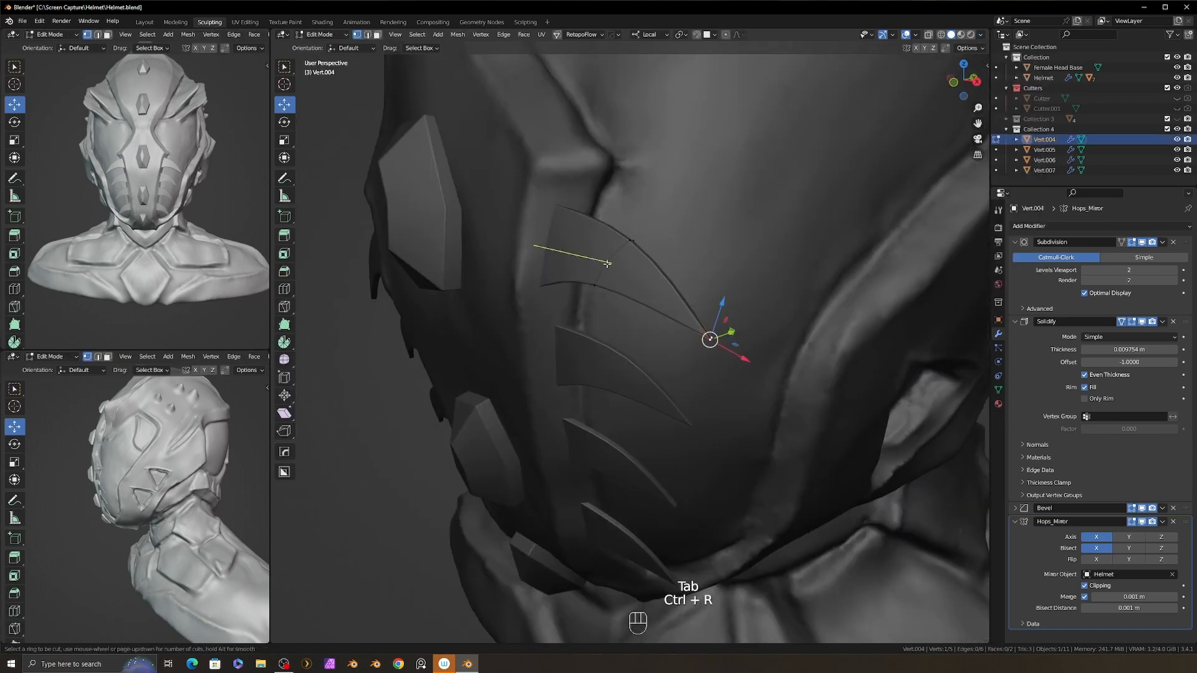
key(j)
- Pull the top fin's new middle vertex away from the visor to raise a central ridge
middle_drag(711, 338, 623, 362)
mouse_move(654, 241)
mouse_down()
mouse_move(623, 242)
mouse_move(665, 240)
mouse_up()
key(shift+z)
mouse_move(664, 237)
middle_down()
mouse_move(656, 215)
mouse_move(593, 230)
mouse_move(611, 229)
mouse_move(707, 329)
middle_up()
key(shift+z)
drag(708, 326, 698, 328)
middle_drag(698, 328, 742, 271)
- Move the new centre vertex at the top fin's root outward to extend the ridge and return to Object Mode
click(575, 251)
drag(596, 271, 589, 262)
middle_drag(589, 262, 555, 318)
drag(555, 320, 561, 325)
middle_drag(562, 325, 678, 470)
key(Tab)
- Select the lowest fin, save the file and switch the viewport back to the lighter shading preset
click(678, 470)
key(ctrl+s)
click(981, 36)
click(975, 107)
click(794, 147)
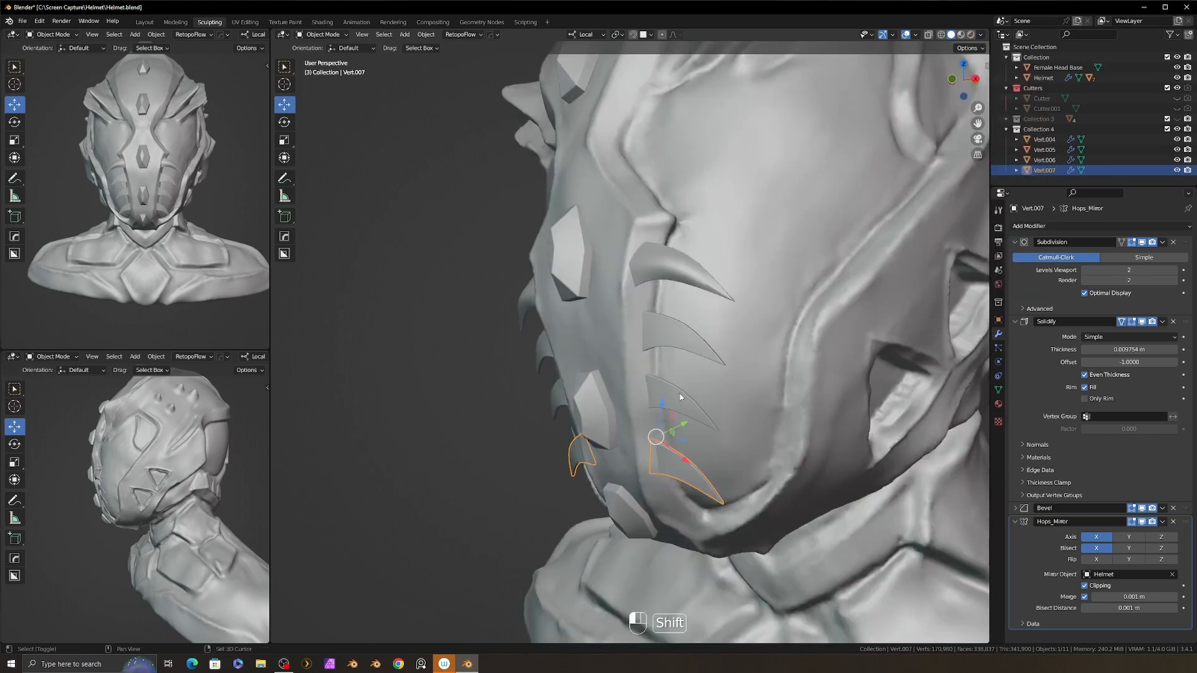
- Select the three lower fins with the ridged top fin as the active object and transfer the top fin's data to them
shift+click(679, 394)
shift+click(676, 337)
shift+click(669, 270)
key(ctrl+l)
click(663, 281)
- Open one of the lower fins in Edit Mode and shift its vertices slightly to refine how it sits on the visor
middle_drag(662, 281, 648, 361)
click(648, 376)
key(Tab)
middle_drag(724, 372, 689, 368)
drag(694, 359, 685, 363)
middle_drag(685, 363, 635, 407)
drag(635, 406, 632, 413)
middle_drag(632, 412, 621, 432)
- Move two more vertices of the fin slightly sideways to finish its shape and return to Object Mode
click(630, 347)
drag(670, 334, 661, 337)
click(626, 374)
drag(667, 364, 658, 367)
middle_drag(658, 367, 733, 361)
scroll(726, 359, down, 2)
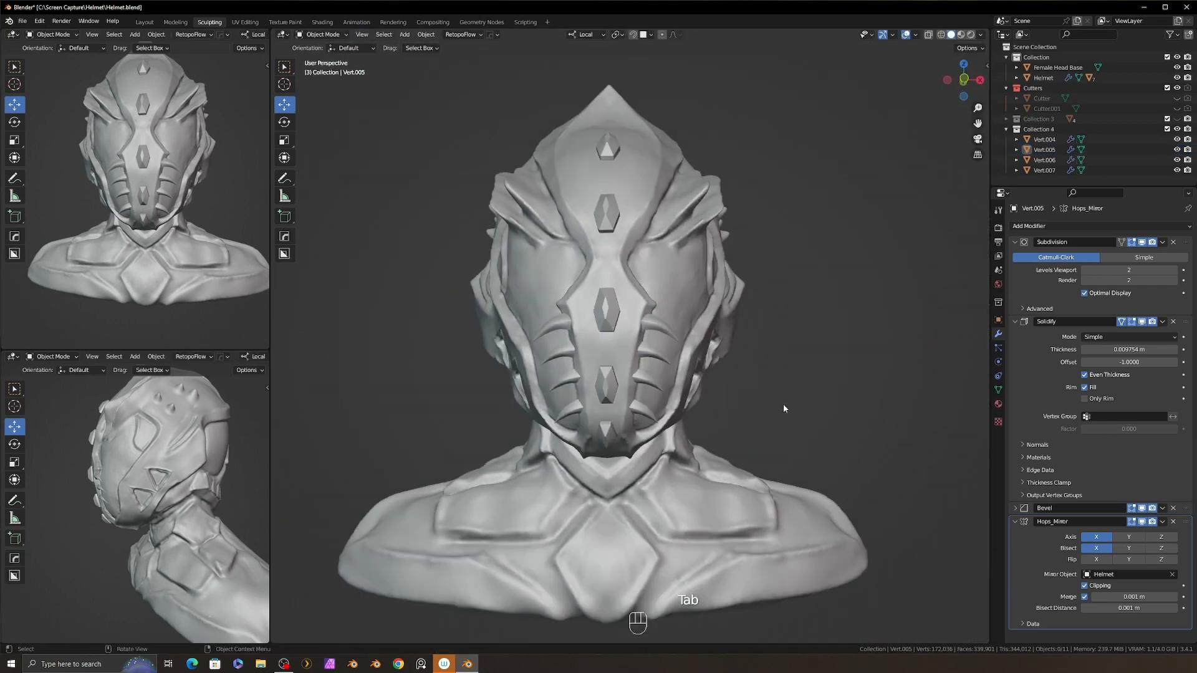
- Crease a short horizontal stroke across the lower part of the visor's central strip on the version without fins
middle_drag(783, 404, 580, 408)
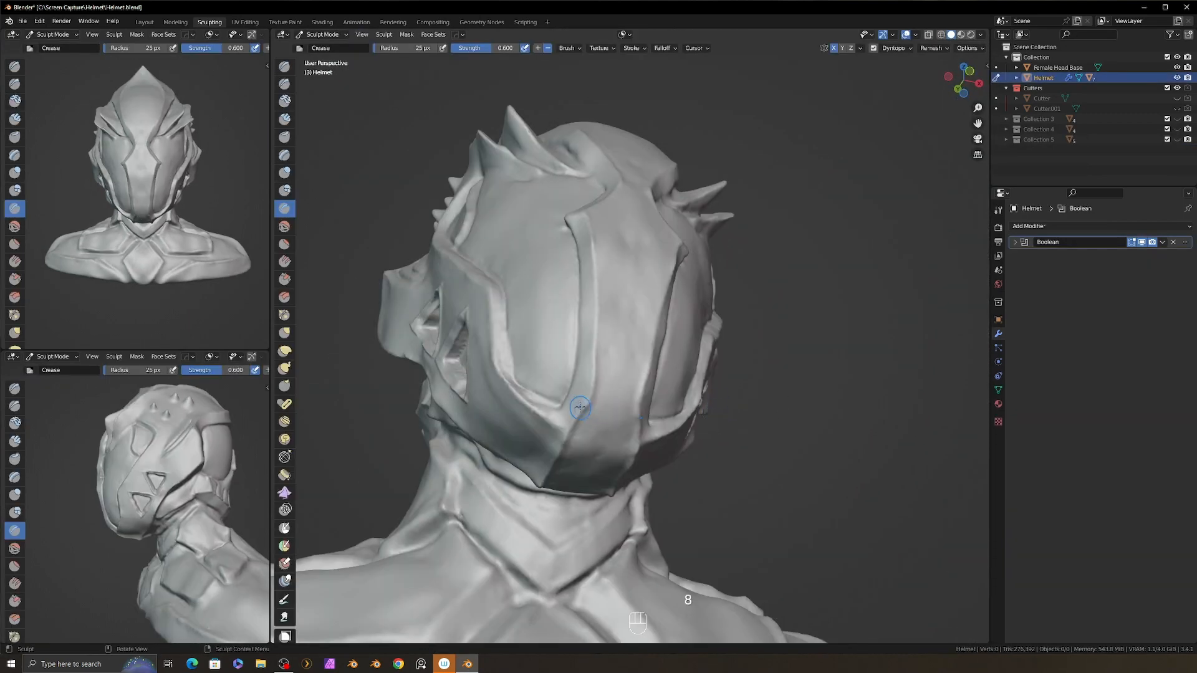
ctrl+drag(619, 407, 593, 404)
alt+middle_drag(570, 394, 623, 402)
- In the right side view, pull the helmet's chin and lower visor corner forward with a large Grab brush
key(KP_3)
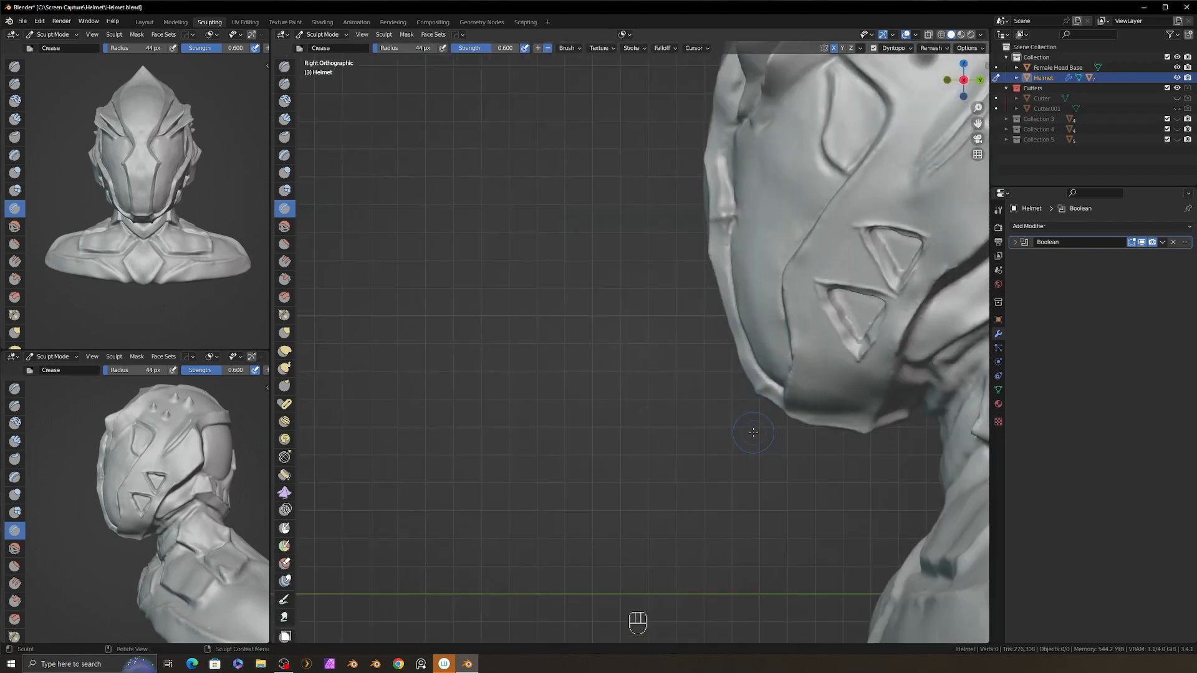
key(g)
scroll(735, 336, down, 4)
key(f)
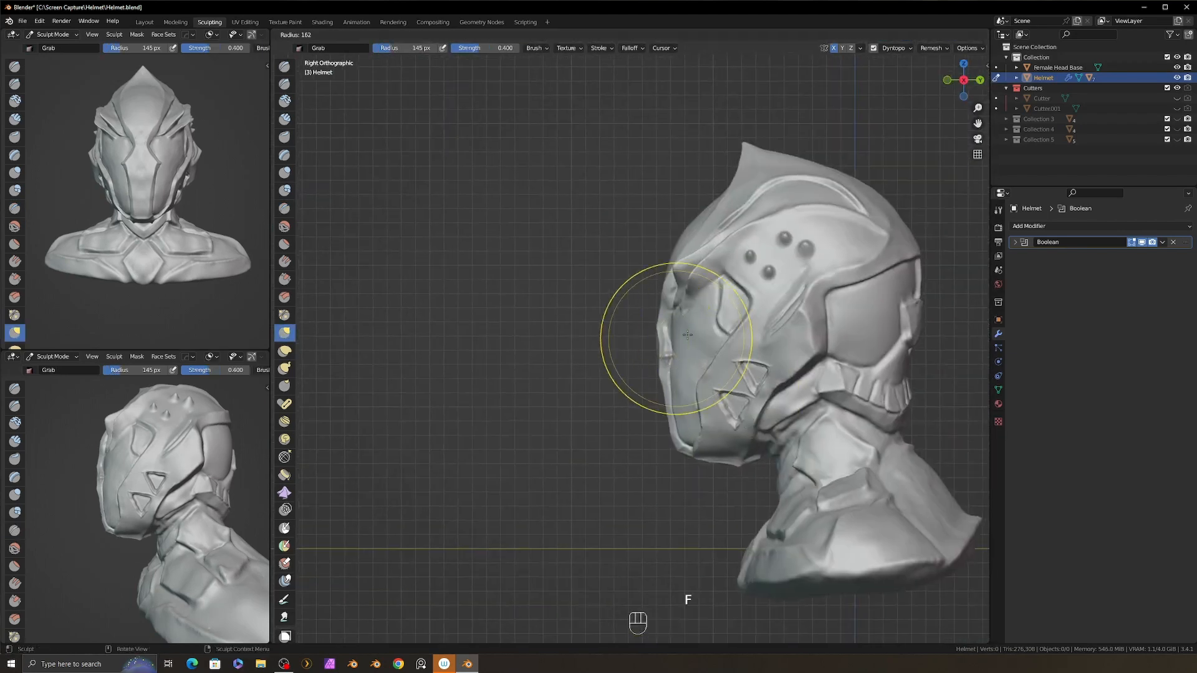
alt+drag(667, 297, 658, 418)
key(f)
click(611, 356)
alt+drag(754, 399, 664, 387)
ctrl+alt+drag(664, 387, 664, 442)
key(f)
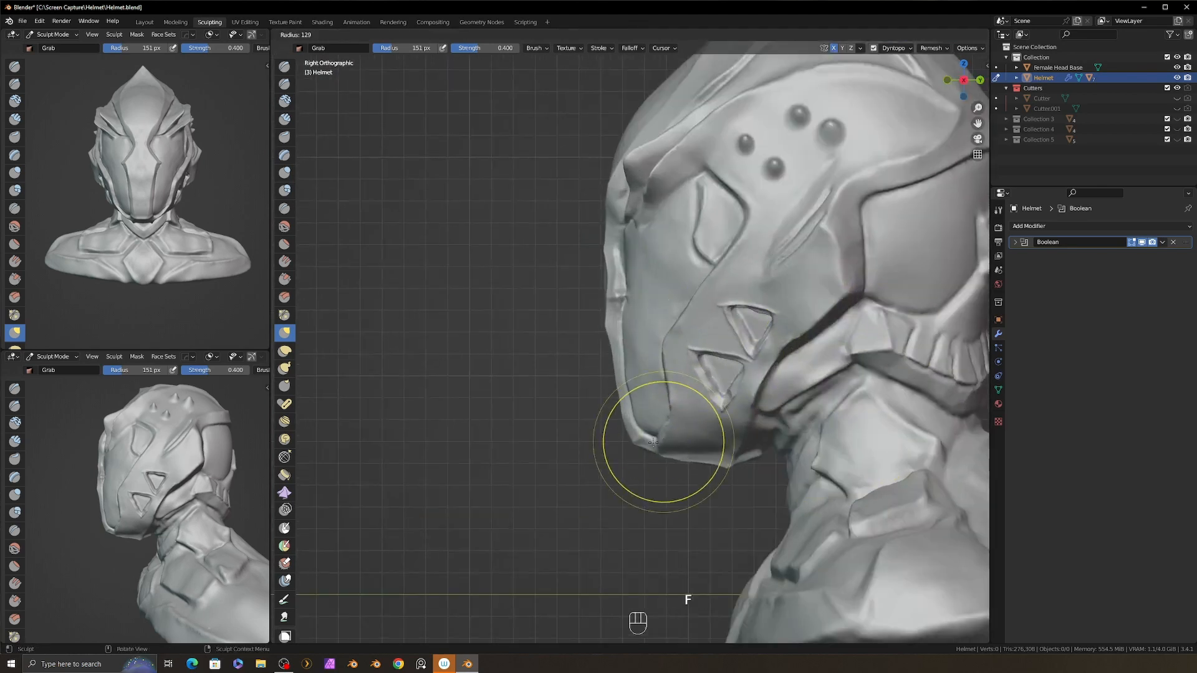
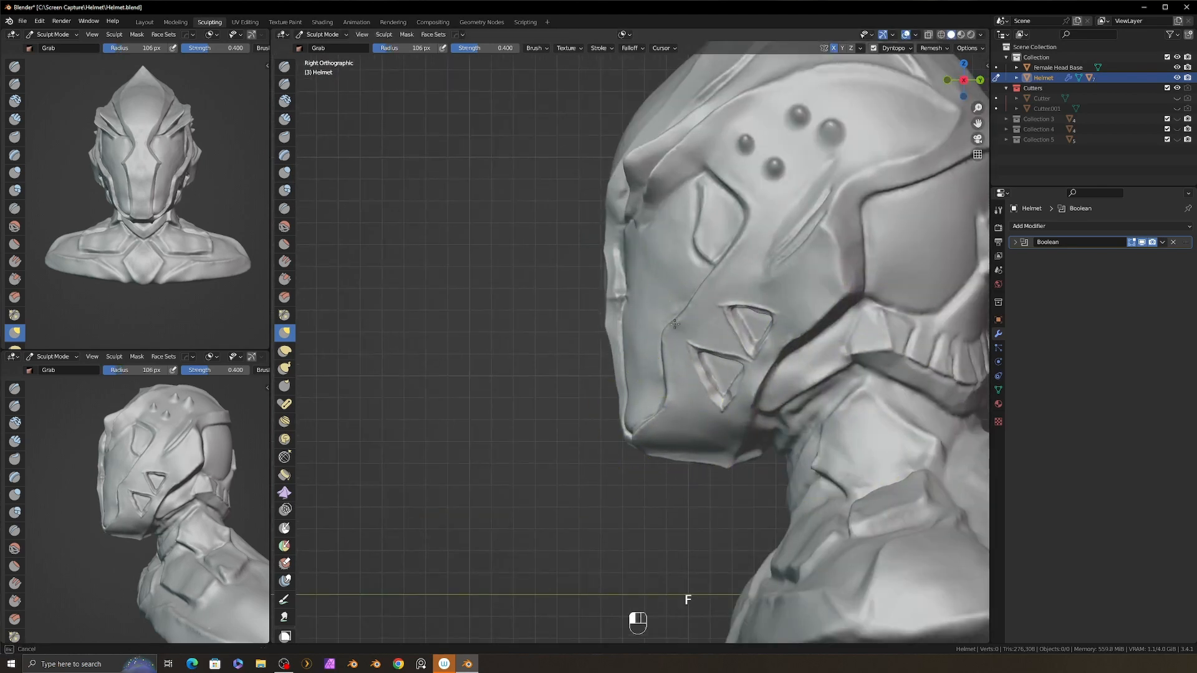
- Grab the seam beside the visor forward and nudge the lower front edge to refine the face profile
drag(675, 324, 662, 324)
mouse_move(648, 374)
ctrl+alt+mouse_down()
mouse_move(630, 343)
mouse_move(611, 405)
ctrl+alt+mouse_up()
key(f)
click(599, 318)
drag(588, 313, 595, 313)
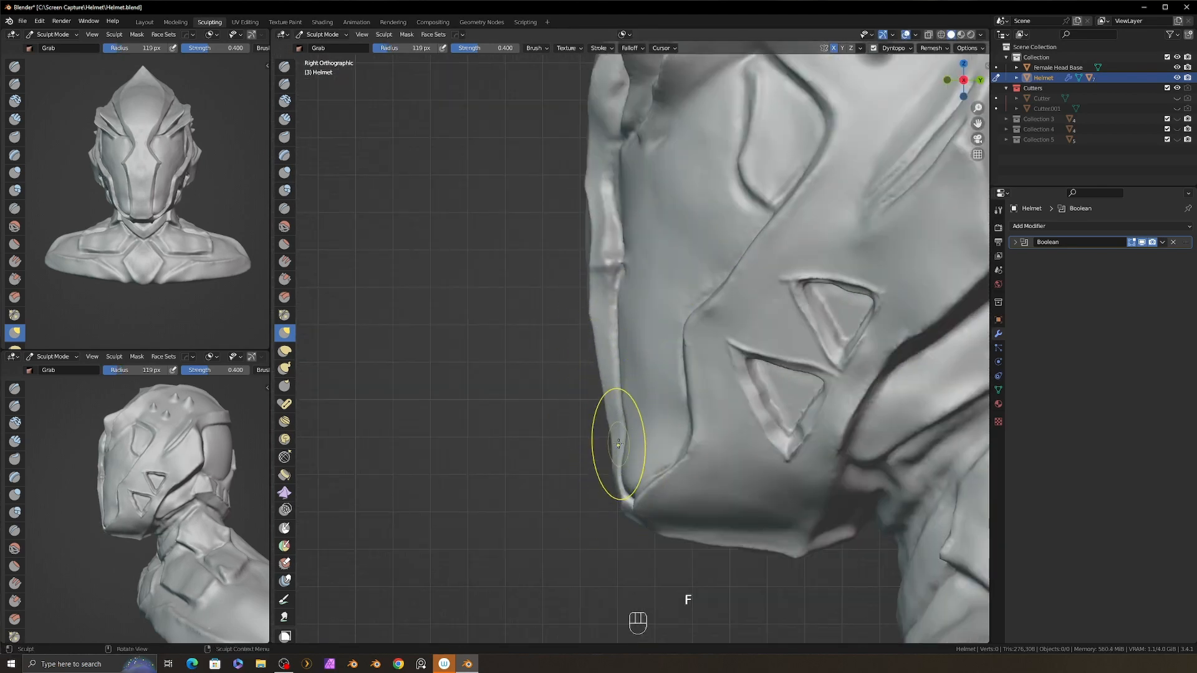
drag(597, 440, 595, 440)
mouse_move(602, 430)
ctrl+alt+mouse_down()
mouse_move(633, 318)
mouse_move(775, 350)
ctrl+alt+mouse_up()
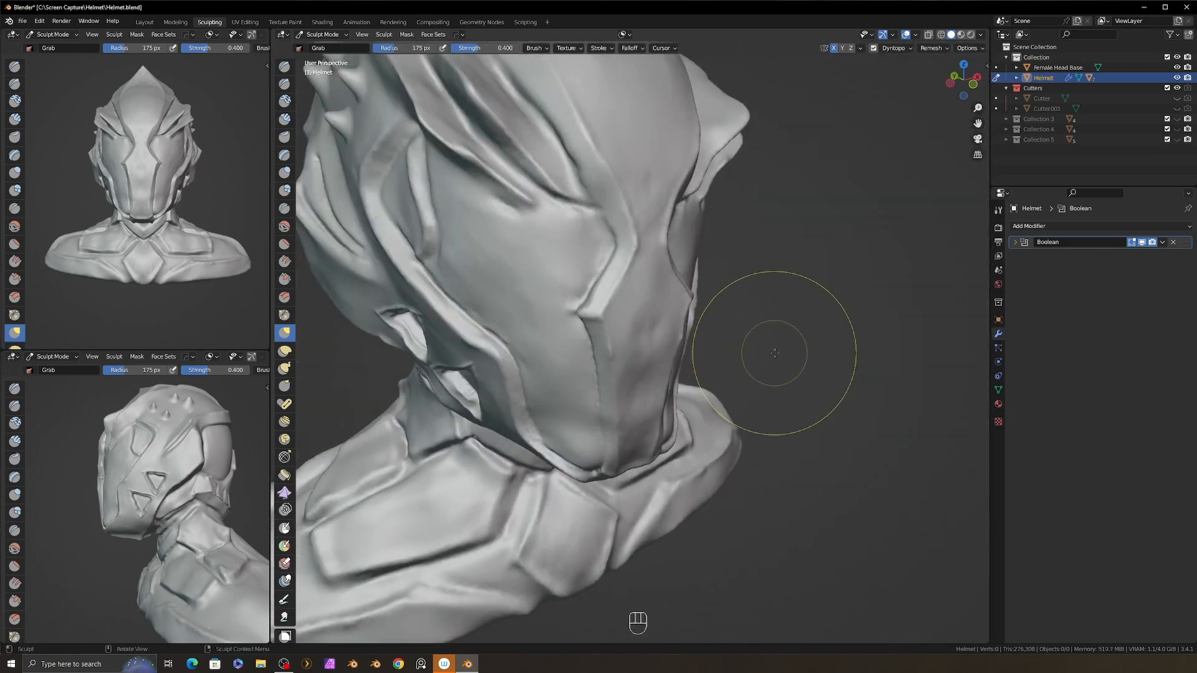
- Crease a horizontal line across the visor's central strip with a 44 px Crease brush
key(8)
key(f)
click(608, 319)
ctrl+drag(689, 300, 692, 300)
mouse_move(699, 315)
alt+mouse_down()
mouse_move(658, 331)
mouse_move(574, 449)
mouse_move(575, 373)
mouse_move(947, 246)
mouse_move(458, 280)
alt+mouse_up()
alt+click(515, 419)
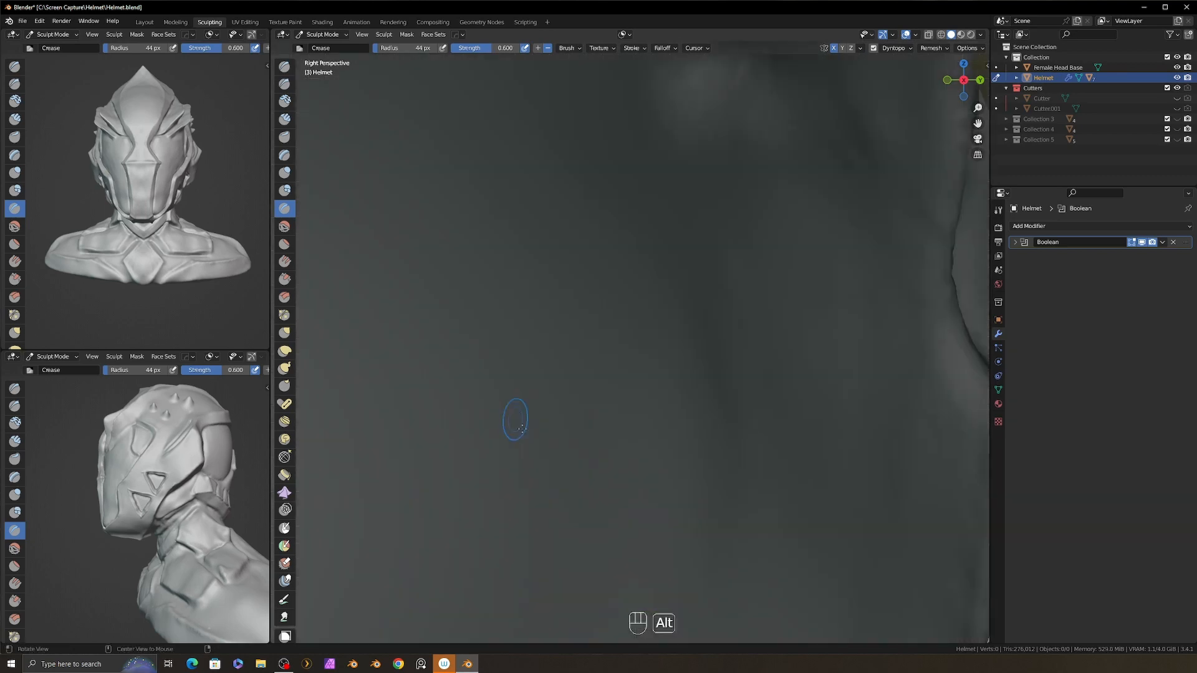
- Mask the upper helmet down to the horizontal crease in the side view and switch to the Grab brush
ctrl+alt+drag(517, 418, 536, 349)
mouse_move(540, 355)
alt+shift+mouse_down()
mouse_move(658, 537)
mouse_move(670, 497)
mouse_move(652, 455)
alt+shift+mouse_up()
key(3)
- Grab the unmasked lower face into a front profile that slopes back from the crease toward the chin
key(f)
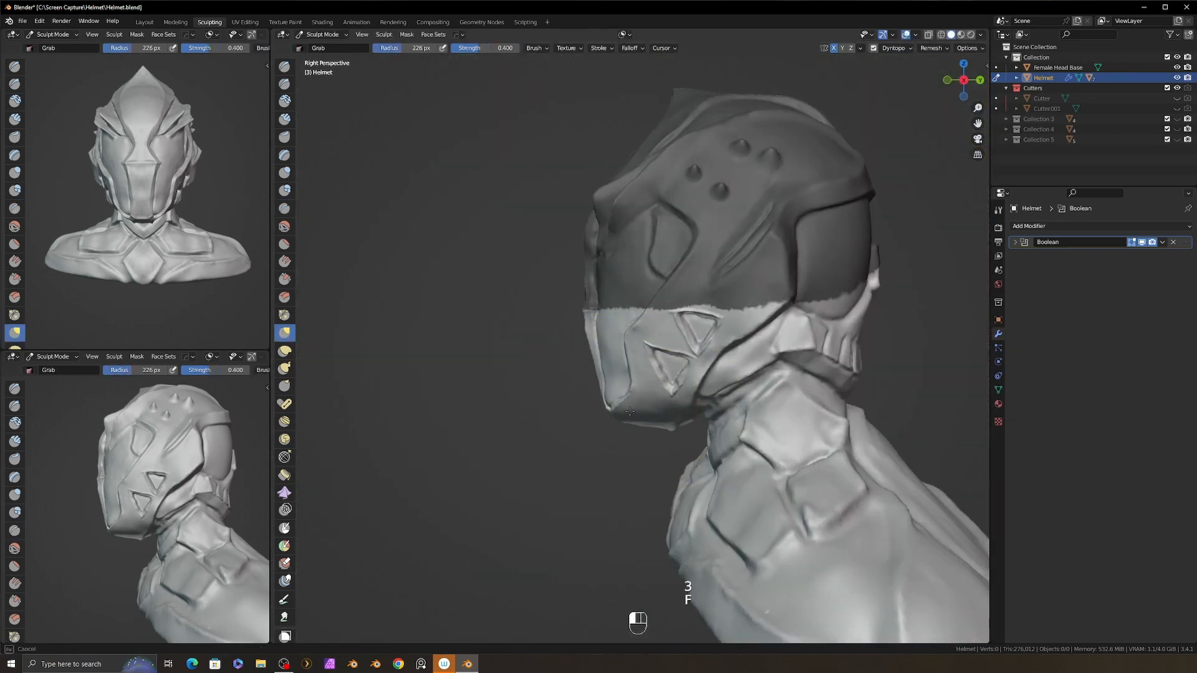
ctrl+alt+drag(647, 410, 636, 477)
key(f)
click(527, 333)
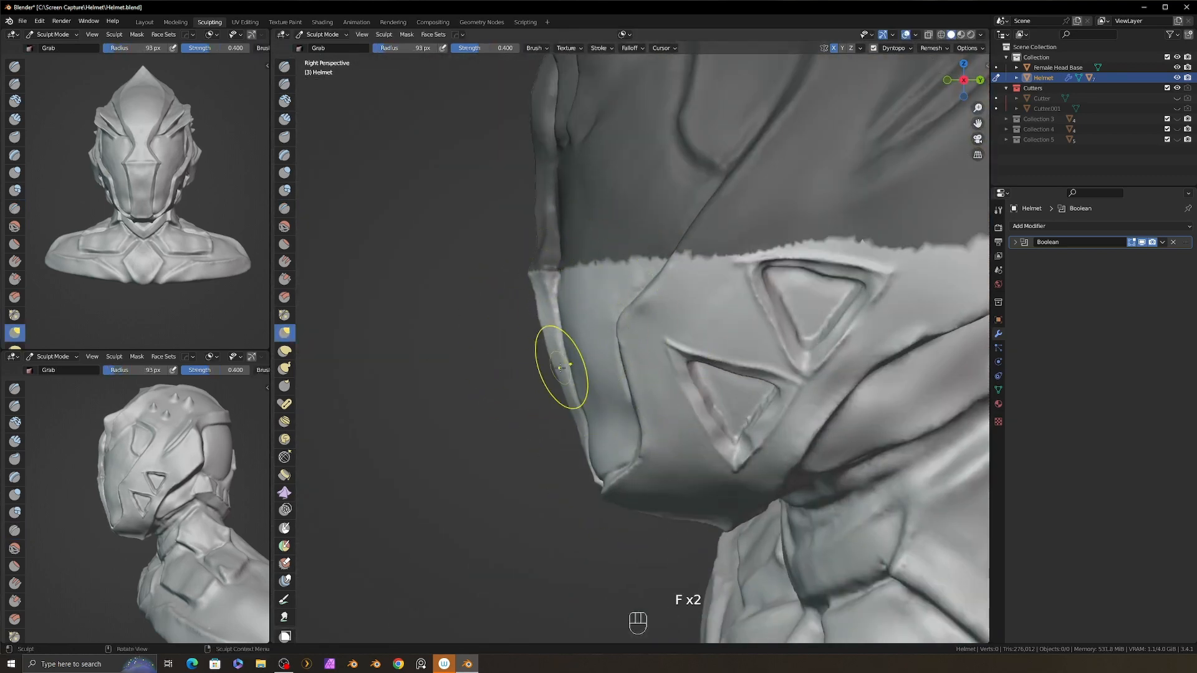
ctrl+alt+drag(560, 486, 553, 417)
alt+drag(232, 499, 237, 539)
ctrl+alt+drag(239, 542, 244, 508)
ctrl+alt+drag(667, 387, 668, 424)
key(f)
click(661, 368)
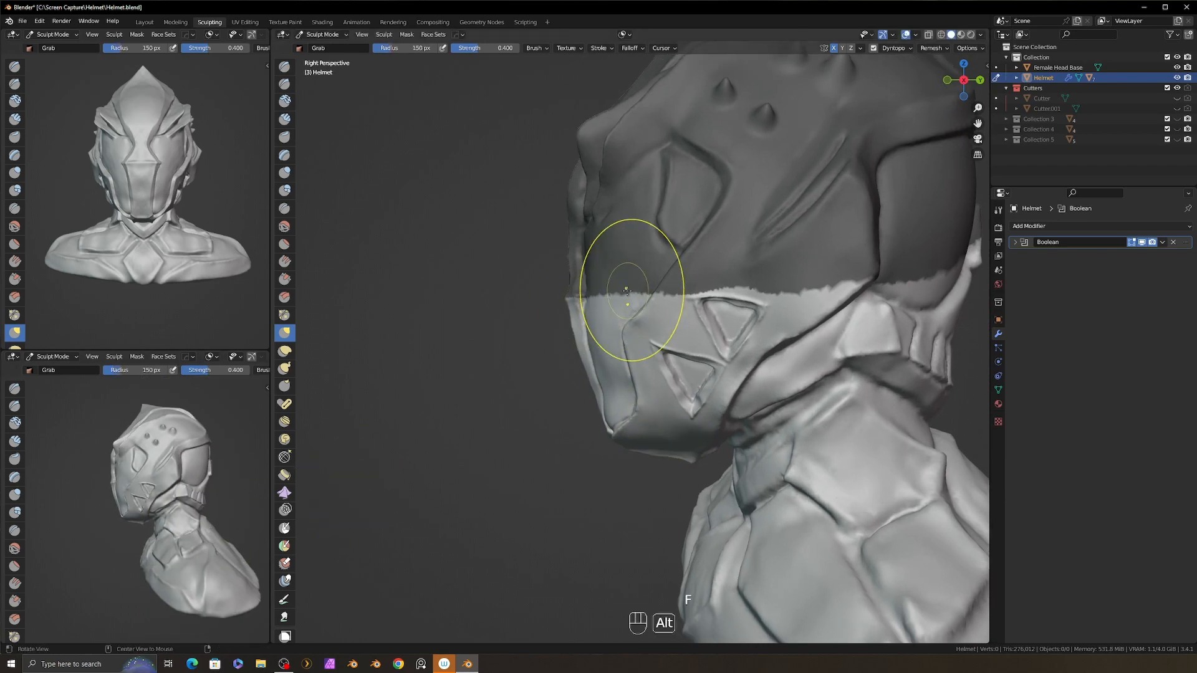
- Clear the mask and pull the visor's front at the crease forward with the Grab brush to form an angular point
key(alt+m)
key(f)
click(599, 296)
drag(575, 300, 549, 306)
key(f)
click(559, 298)
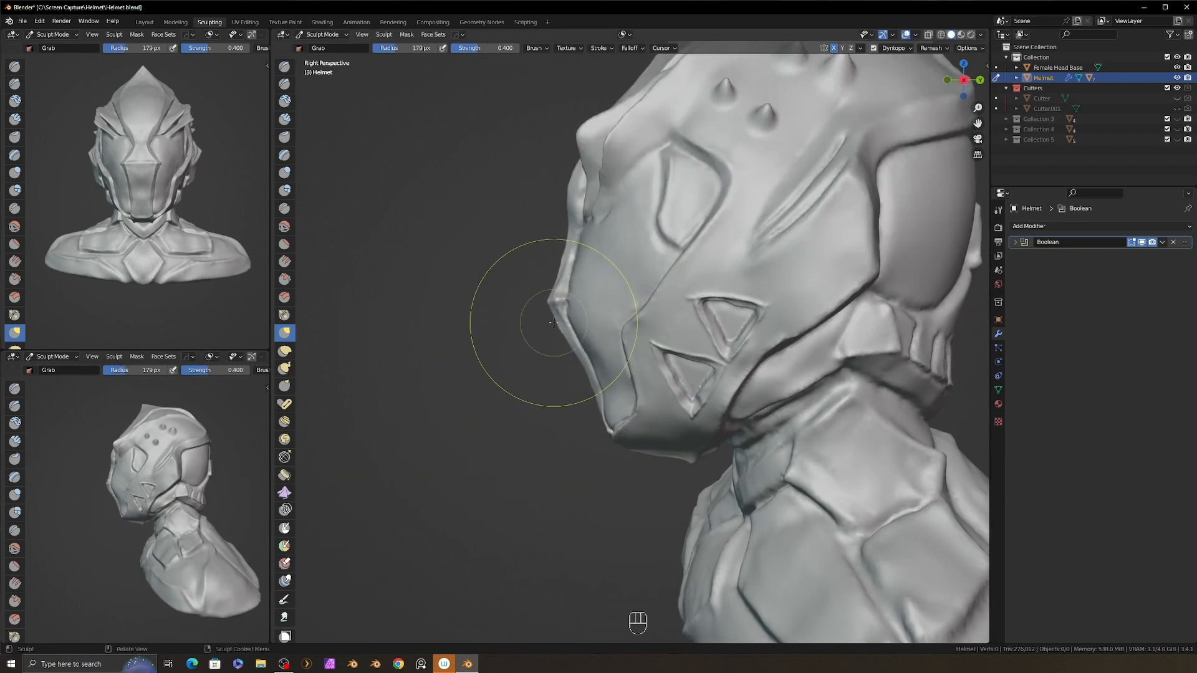
- Undo the last two Grab strokes on the helmet
key(ctrl+z)
key(ctrl+z)
- Try to pull the helmet's chin and front profile forward with the Grab brush at a 197 px radius
alt+drag(562, 412, 611, 408)
ctrl+alt+drag(736, 461, 692, 396)
key(f)
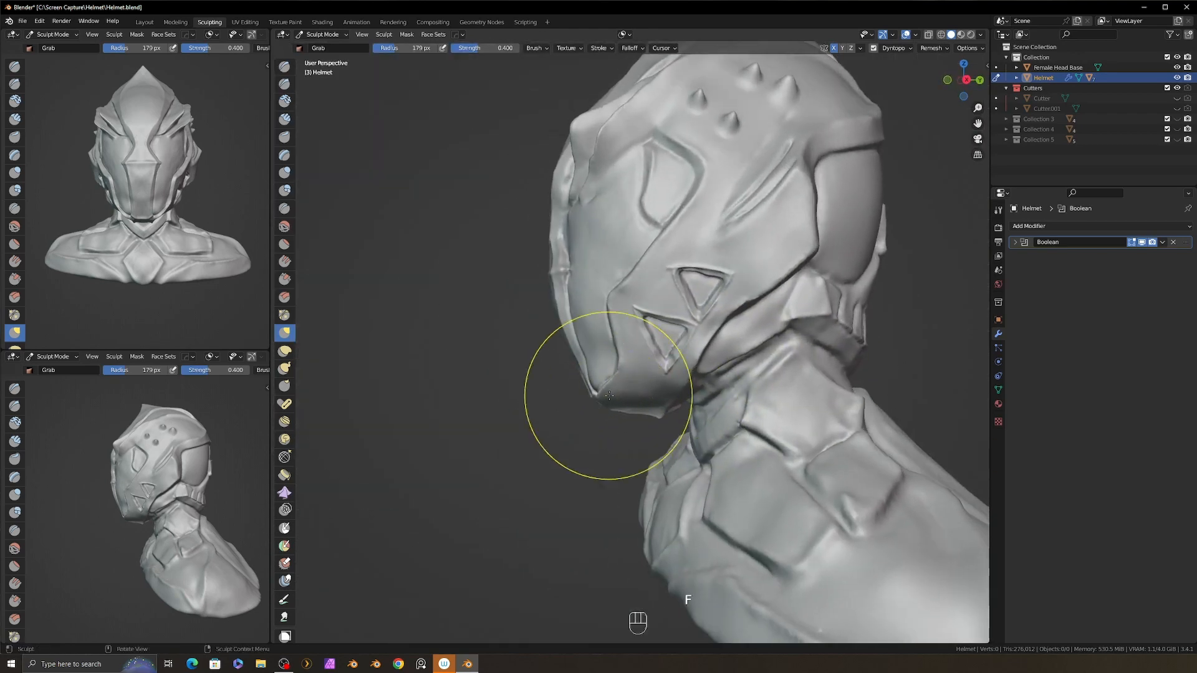
drag(458, 409, 460, 412)
alt+drag(479, 426, 459, 426)
drag(600, 388, 564, 386)
drag(574, 272, 570, 269)
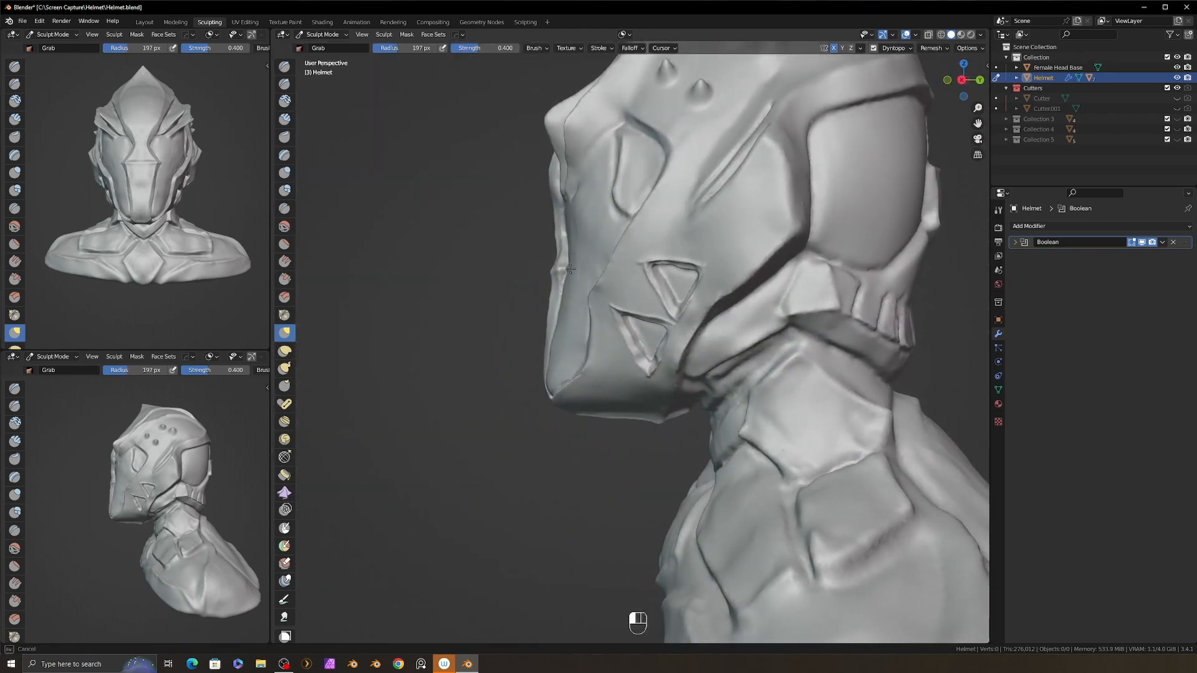
key(ctrl+z)
key(ctrl+z)
- Build up the front of the face mask with the Clay Strips brush at a 31 px radius and adjust its form
alt+drag(540, 412, 761, 393)
mouse_move(761, 393)
ctrl+alt+mouse_down()
mouse_move(763, 368)
mouse_move(713, 357)
mouse_move(602, 389)
mouse_move(661, 330)
mouse_move(714, 311)
ctrl+alt+mouse_up()
key(2)
key(f)
key(f)
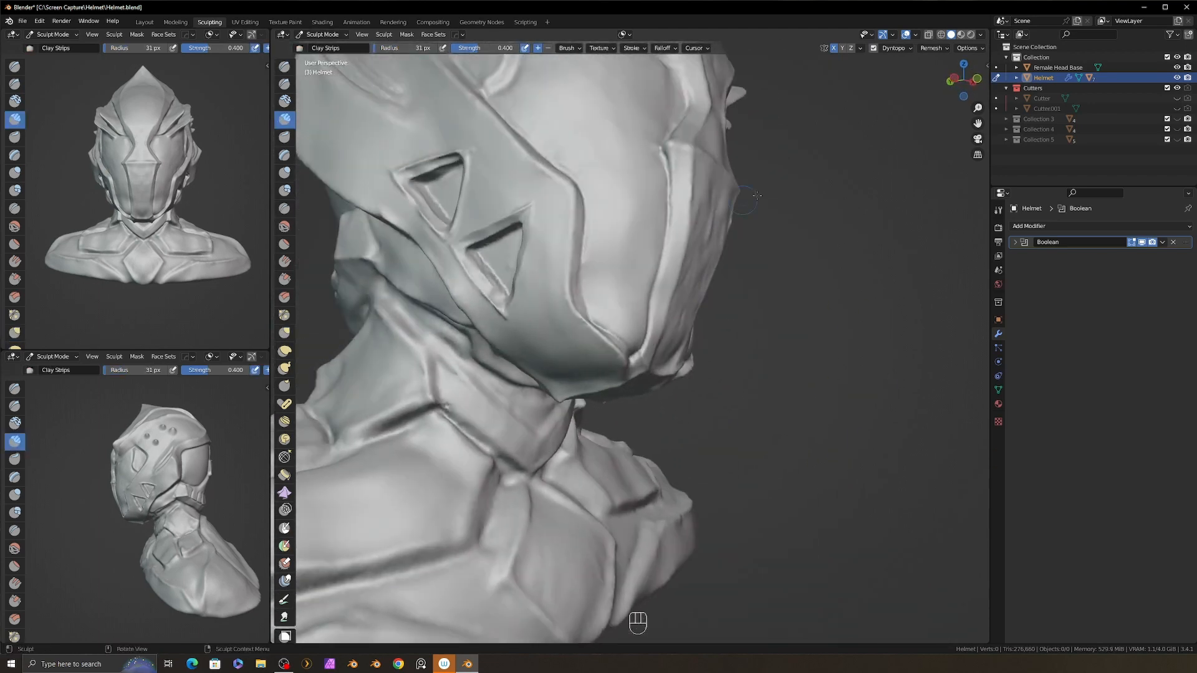
mouse_move(756, 195)
alt+mouse_down()
mouse_move(691, 181)
mouse_move(741, 189)
mouse_move(763, 233)
mouse_move(720, 209)
alt+mouse_up()
key(3)
key(f)
click(690, 181)
- Define the edges of the central face panel with the Crease and Clay Strips brushes
key(9)
key(8)
key(2)
key(f)
mouse_move(705, 300)
alt+mouse_down()
mouse_move(726, 288)
mouse_move(748, 239)
alt+mouse_up()
- Flatten the central face panel and its side edges with the Scrape/Peaks brush at 49 px and 41 px radius
key(5)
key(f)
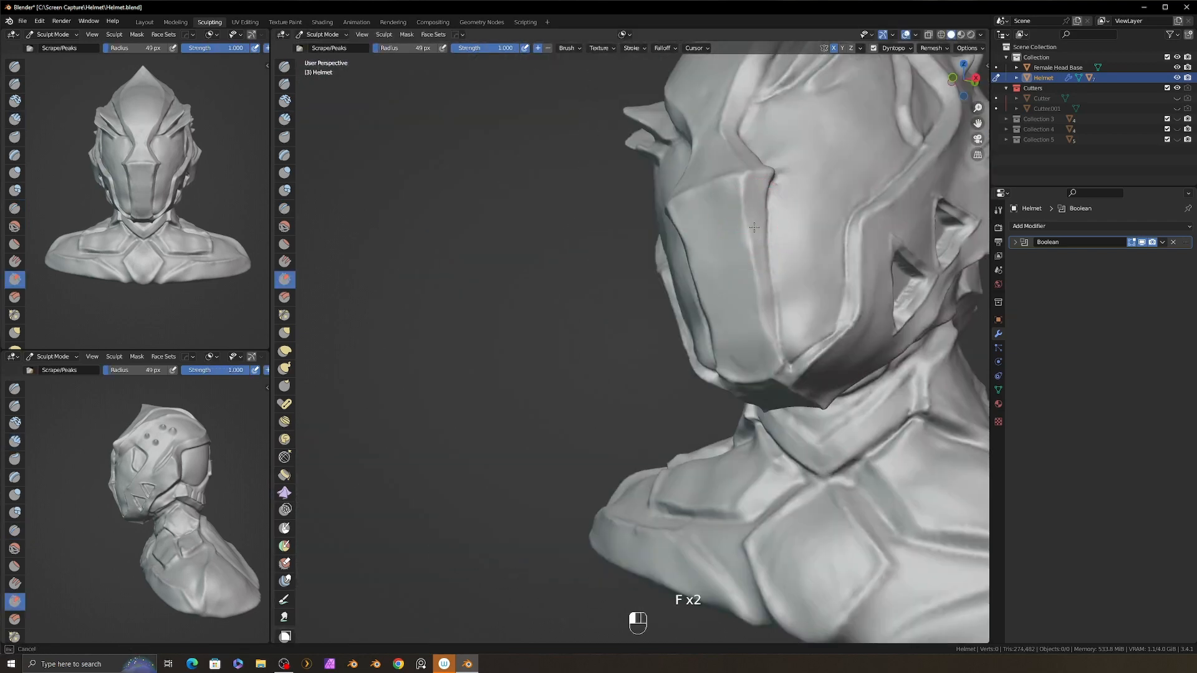
key(f)
click(781, 356)
alt+drag(780, 356, 786, 357)
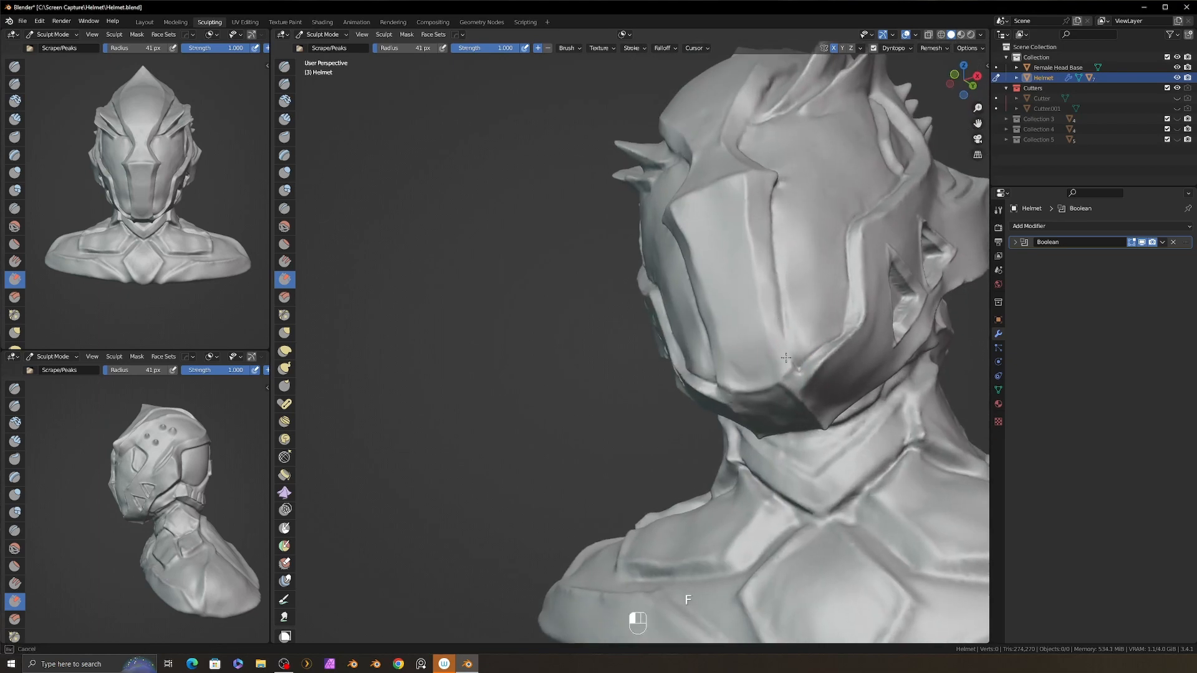
mouse_move(797, 307)
alt+mouse_down()
mouse_move(762, 320)
mouse_move(717, 171)
alt+mouse_up()
- Crease the central panel's border and scrape its side edge with the Scrape/Peaks brush at a 33 px radius
key(8)
mouse_move(717, 218)
alt+mouse_down()
mouse_move(758, 240)
mouse_move(817, 243)
alt+mouse_up()
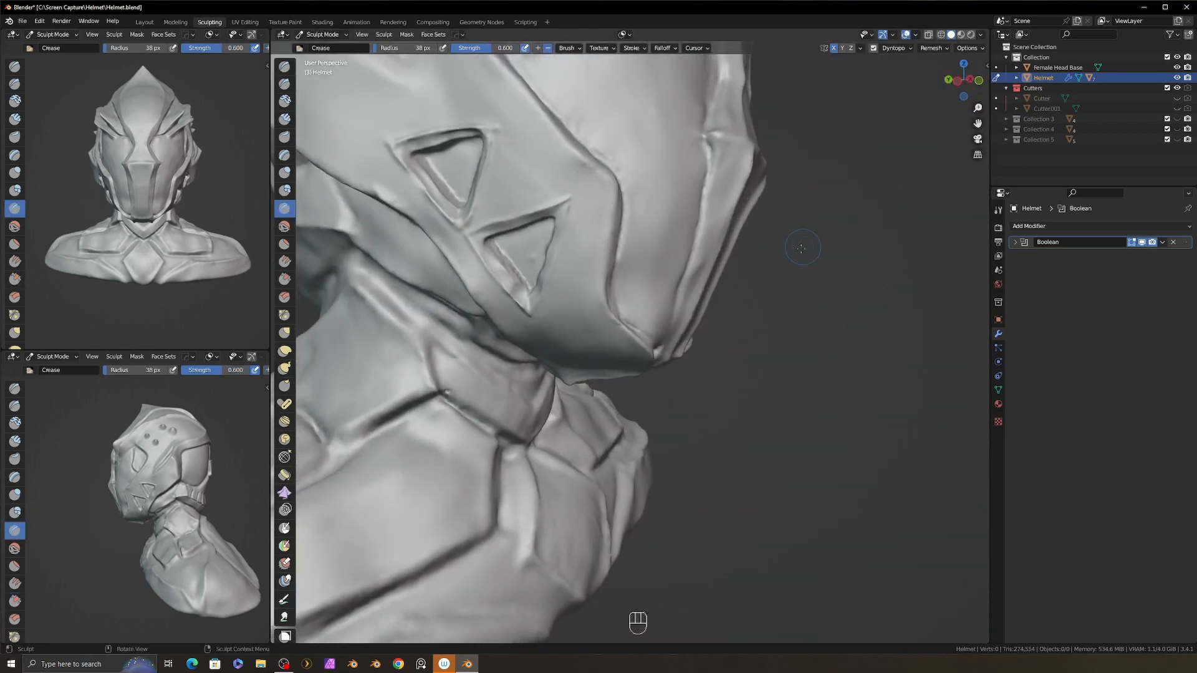
key(5)
key(f)
click(699, 257)
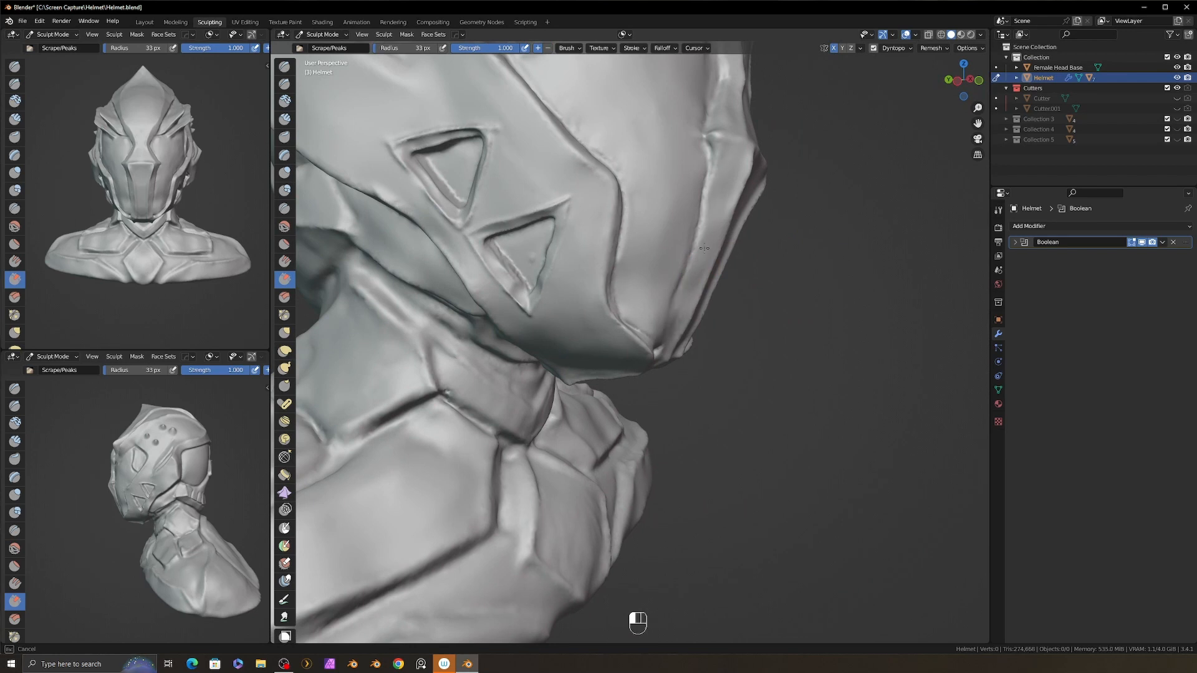
alt+drag(704, 248, 734, 212)
- Add volume along the front of the central face panel with the Clay Strips brush at a 32 px radius
key(2)
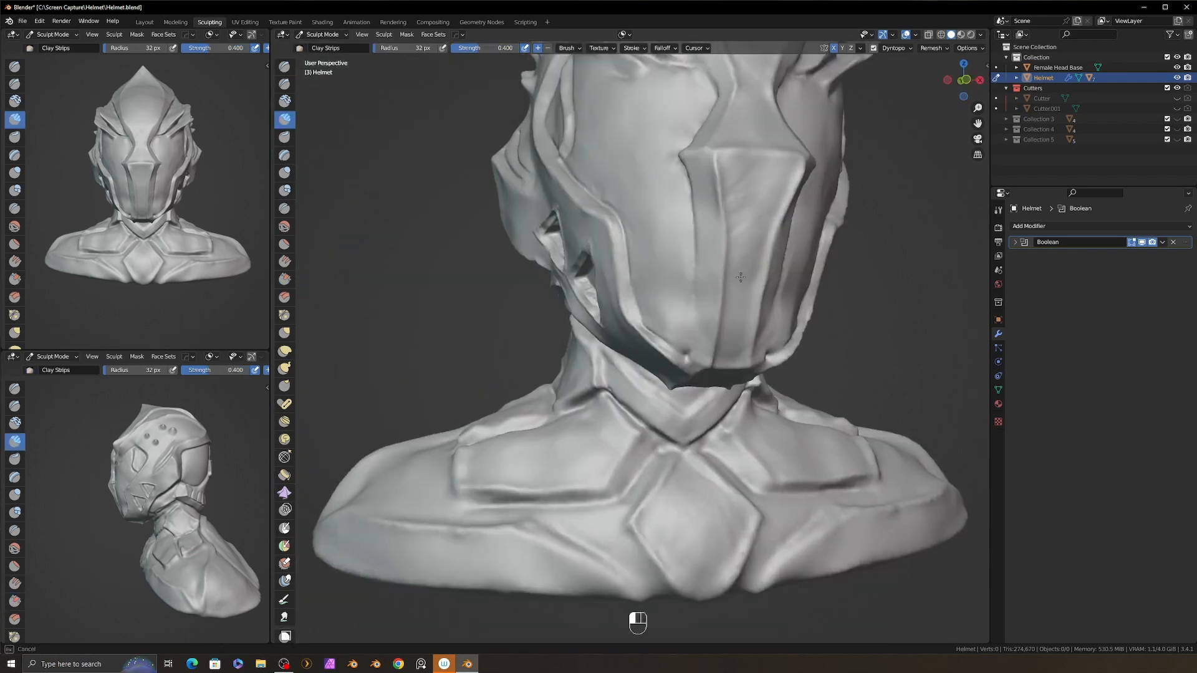
drag(745, 341, 757, 284)
alt+drag(757, 284, 761, 306)
key(f)
alt+drag(773, 206, 763, 269)
click(767, 226)
mouse_move(736, 374)
alt+mouse_down()
mouse_move(724, 342)
mouse_move(761, 200)
alt+mouse_up()
- Flatten the front of the central face panel with the Scrape/Peaks brush at a 50 px radius
key(5)
key(f)
click(742, 216)
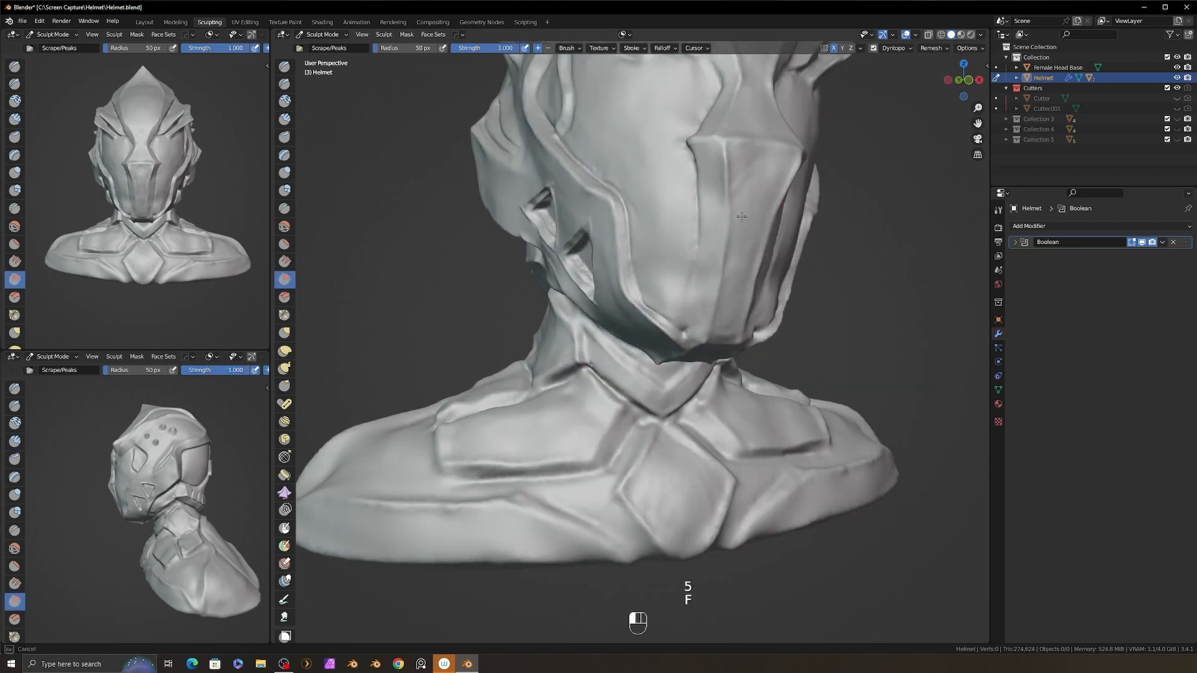
alt+drag(717, 334, 655, 346)
- Scrape the nose bridge and forehead ridge surfaces with the Scrape/Peaks brush at a 53 px radius
mouse_move(746, 224)
alt+shift+mouse_down()
mouse_move(634, 241)
mouse_move(642, 140)
mouse_move(614, 103)
alt+shift+mouse_up()
key(f)
click(600, 250)
alt+drag(649, 250, 593, 178)
alt+drag(649, 206, 554, 231)
key(f)
click(654, 349)
mouse_move(656, 343)
mouse_down()
mouse_move(658, 355)
mouse_move(669, 258)
mouse_move(727, 193)
mouse_move(663, 262)
mouse_up()
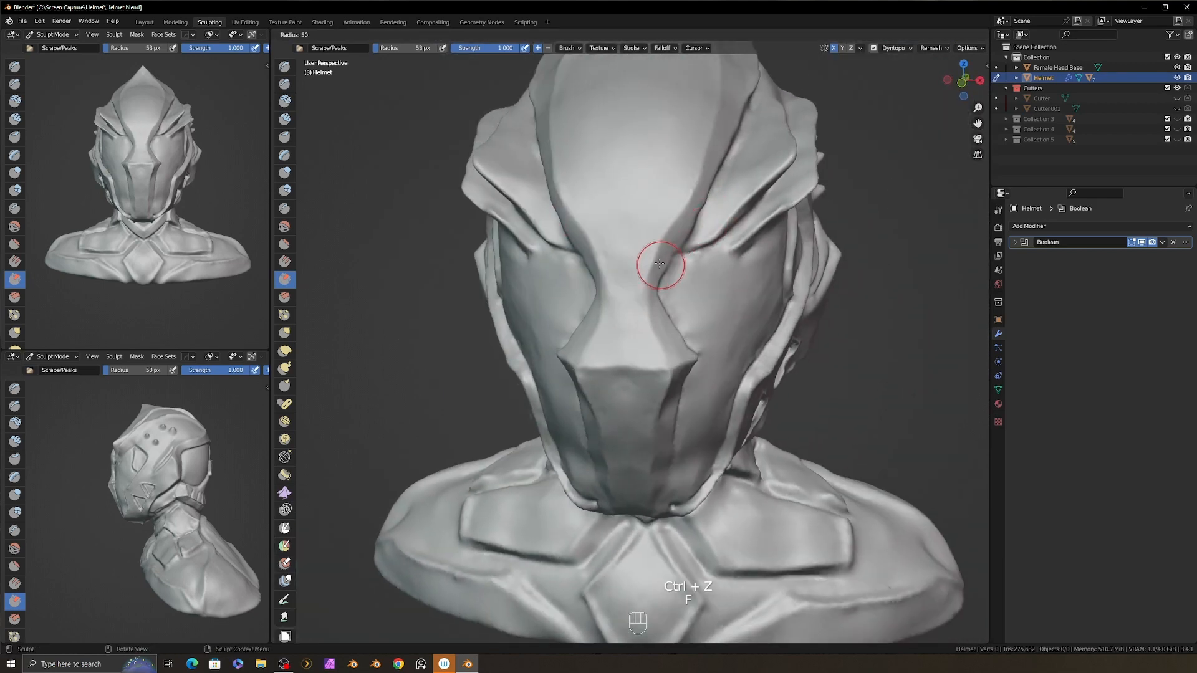
key(f)
- Carve the arched upper edge and outer corner of the eye area with the Crease brush at a 24 px radius
key(shift+c)
mouse_move(698, 210)
alt+mouse_down()
mouse_move(750, 310)
mouse_move(792, 275)
mouse_move(776, 265)
alt+mouse_up()
key(g)
key(shift+c)
key(f)
click(793, 270)
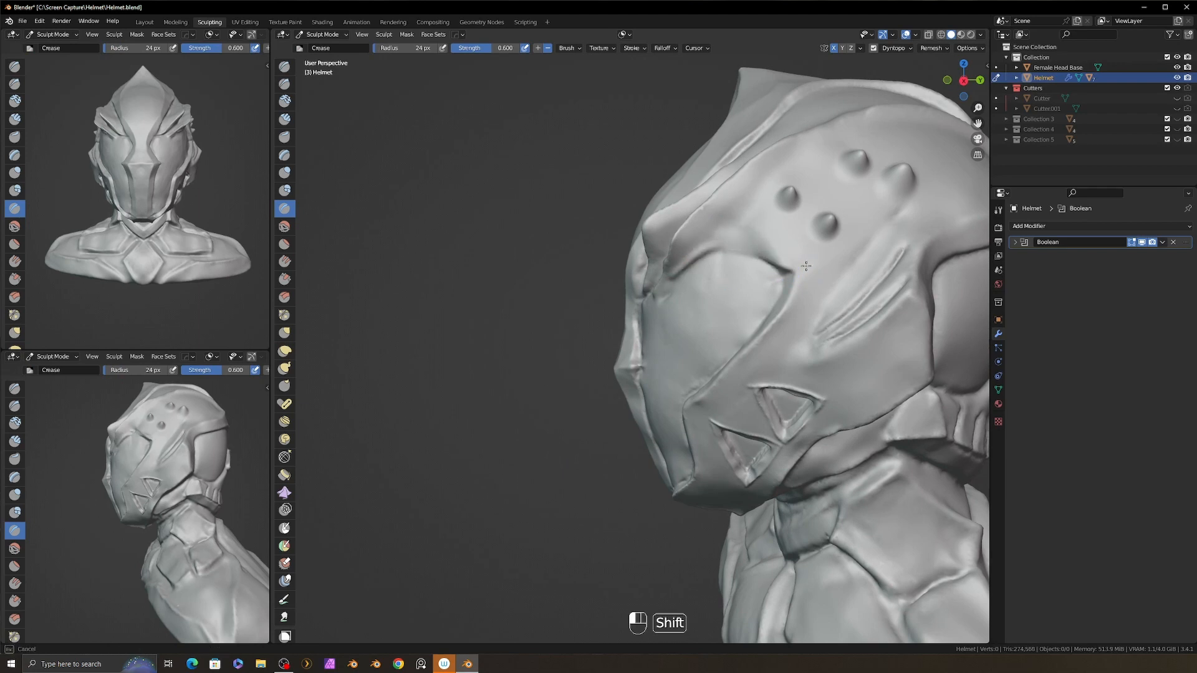
- Pull the eye area's upper crease into a straight line with a sharp outer corner, using Grab at 115 px and 70 px radius
key(g)
key(f)
key(f)
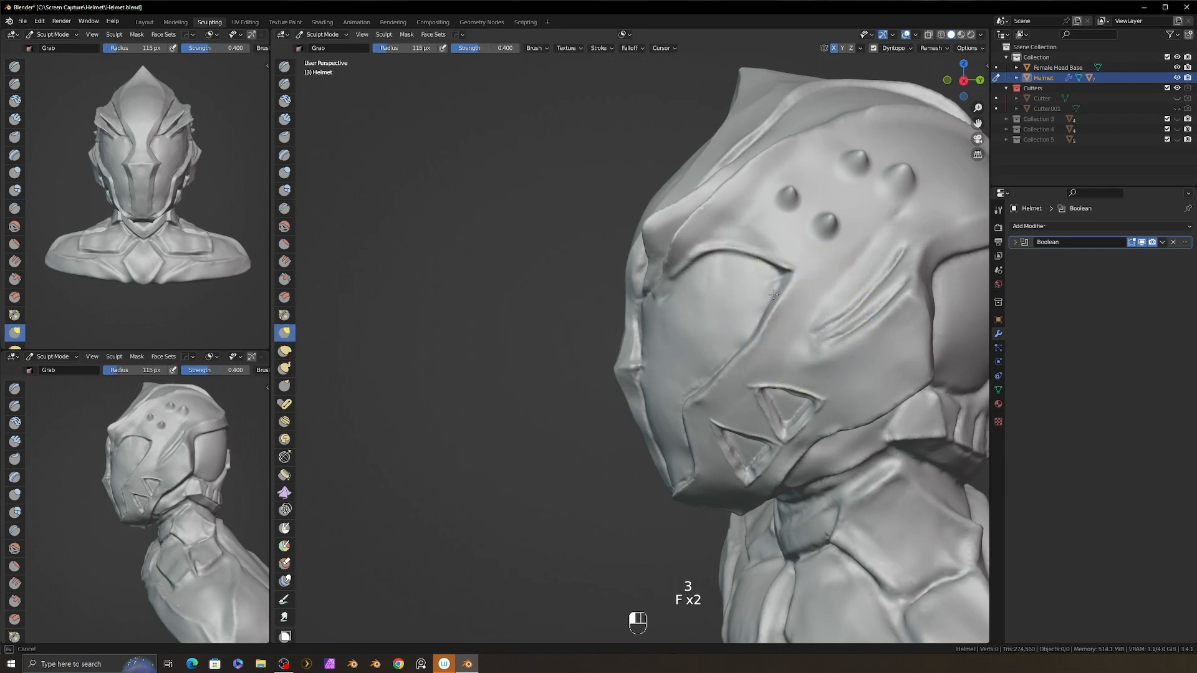
key(f)
click(717, 265)
mouse_move(726, 250)
mouse_down()
mouse_move(725, 264)
mouse_move(748, 268)
mouse_up()
key(f)
click(791, 264)
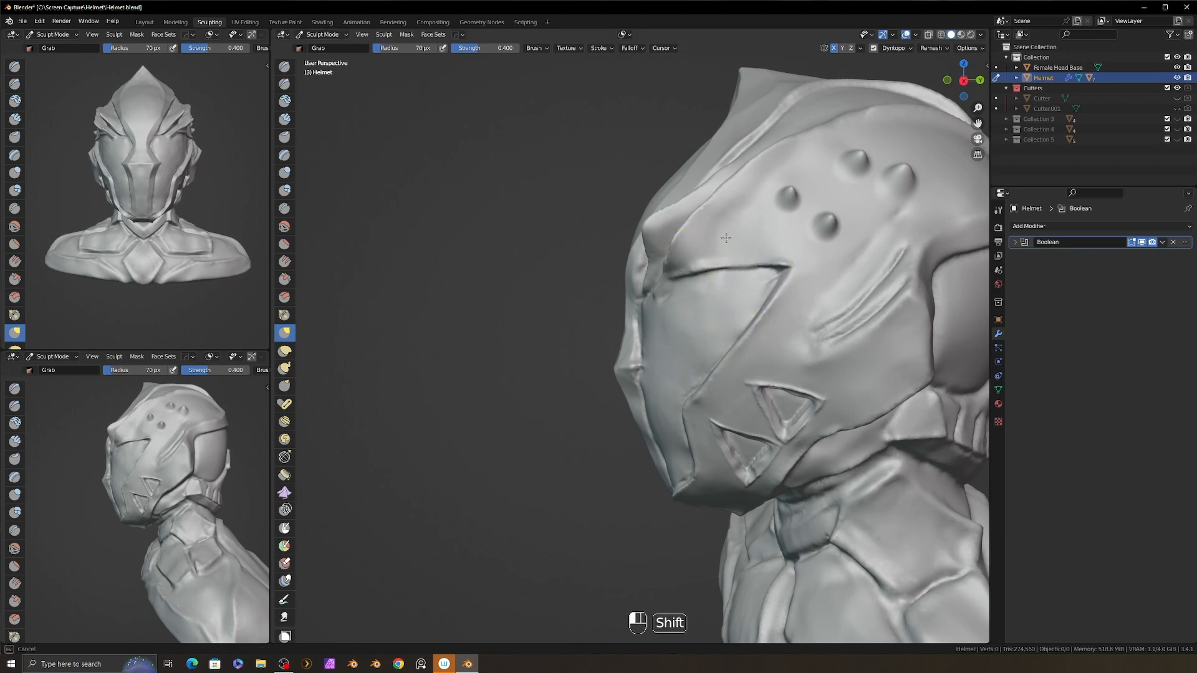
- Reshape the lower jaw edges of the mask with the Grab brush at a 120 px radius
mouse_move(200, 530)
ctrl+alt+middle_down()
mouse_move(196, 496)
mouse_move(200, 540)
ctrl+alt+middle_up()
key(f)
alt+middle_drag(649, 312, 611, 302)
key(f)
click(711, 245)
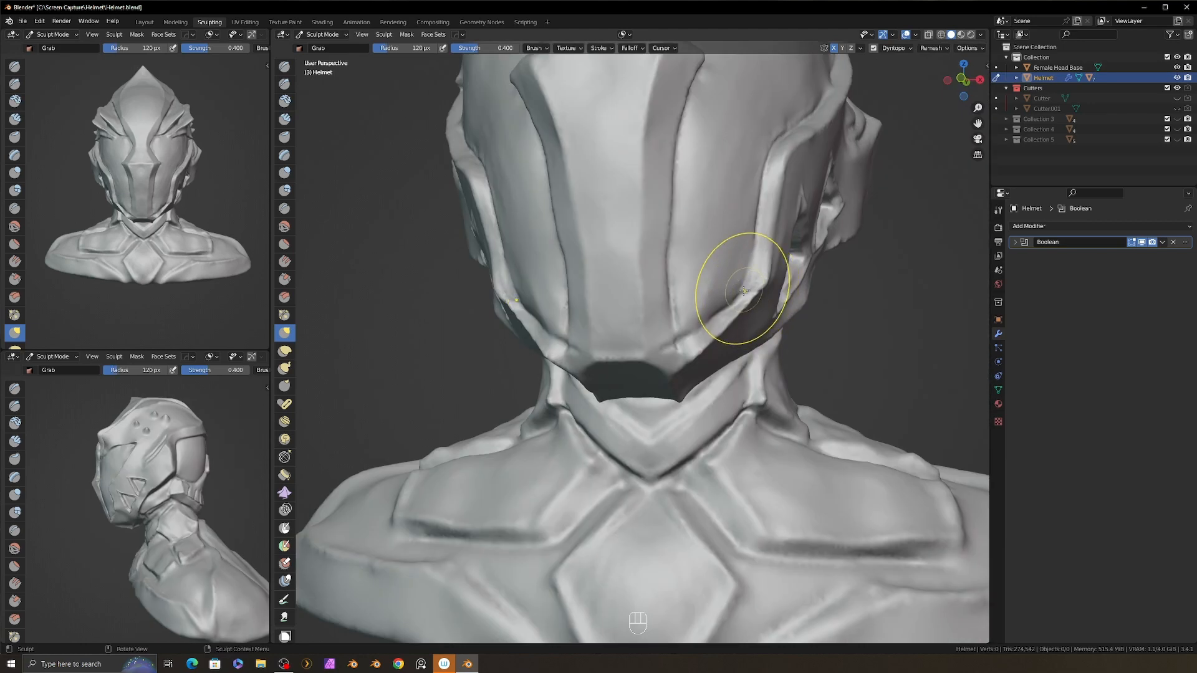
ctrl+alt+middle_drag(740, 294, 794, 368)
alt+middle_drag(795, 368, 773, 340)
- Refine the jaw ridge beside the chin with Clay Strips strokes at 29 px and 36 px radius
ctrl+alt+middle_drag(623, 367, 593, 253)
key(2)
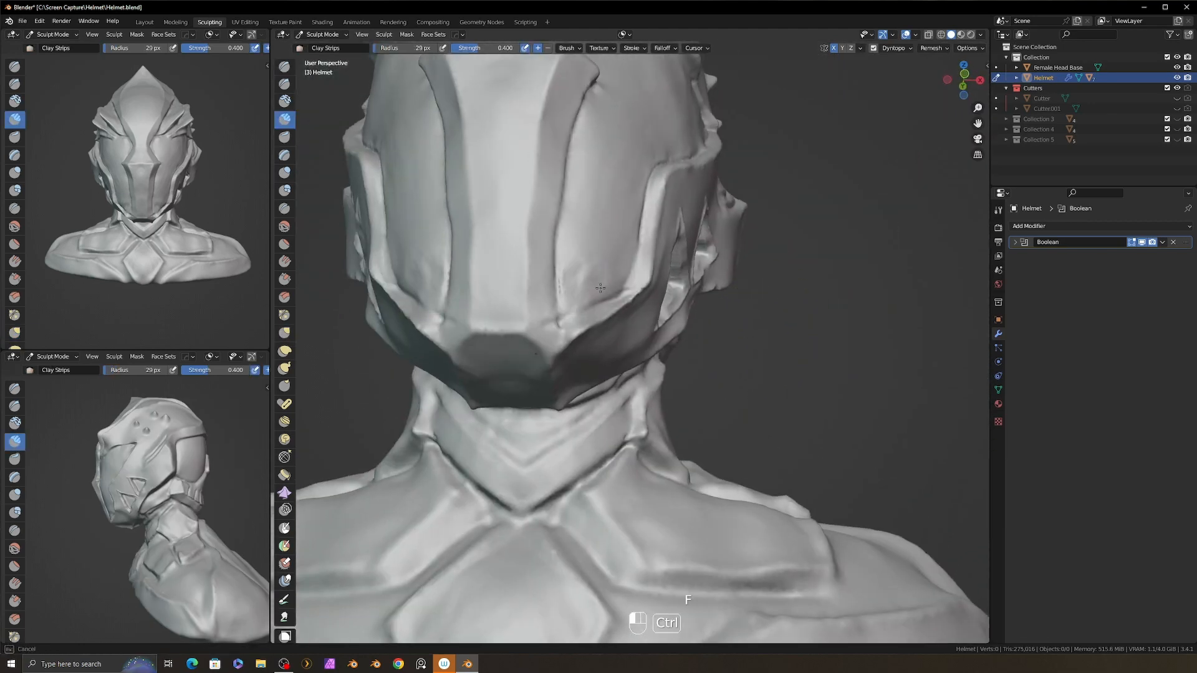
ctrl+drag(628, 306, 639, 287)
alt+middle_drag(673, 281, 649, 303)
drag(649, 272, 642, 288)
alt+middle_drag(643, 289, 651, 268)
drag(639, 288, 605, 306)
alt+middle_drag(605, 306, 614, 300)
key(f)
drag(611, 305, 586, 328)
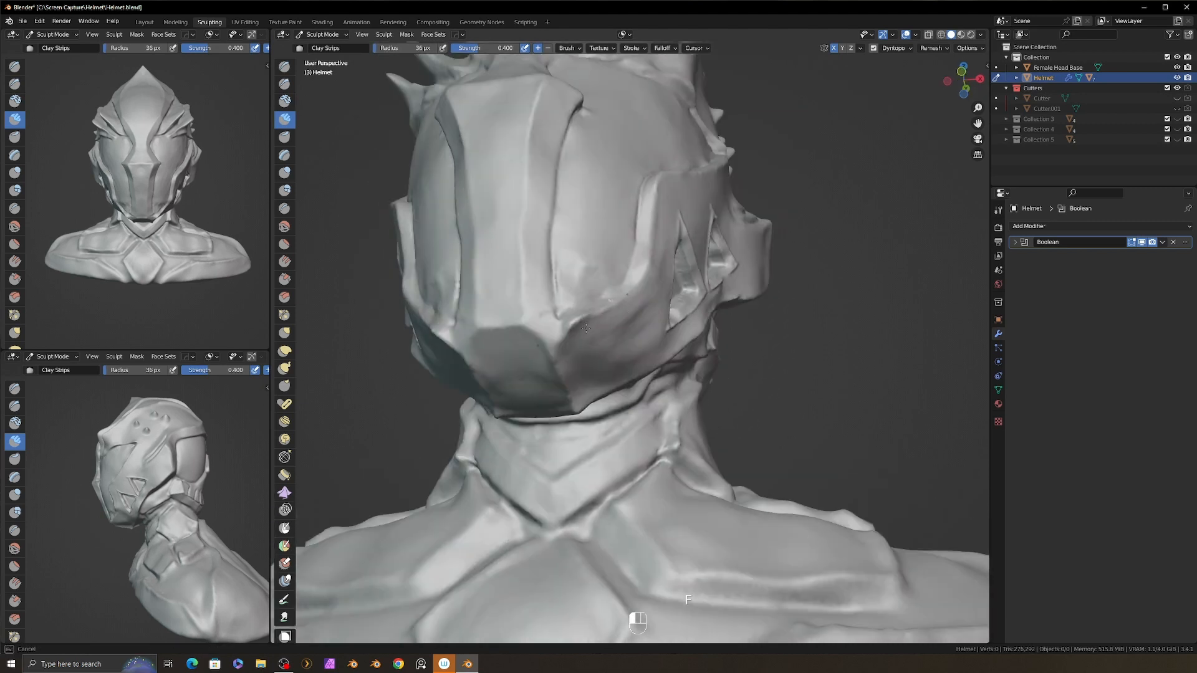
- Define the chin corner with Crease at a 31 px radius and flatten the jaw ridge with Scrape/Peaks at 43 px
alt+middle_drag(639, 318, 615, 318)
key(8)
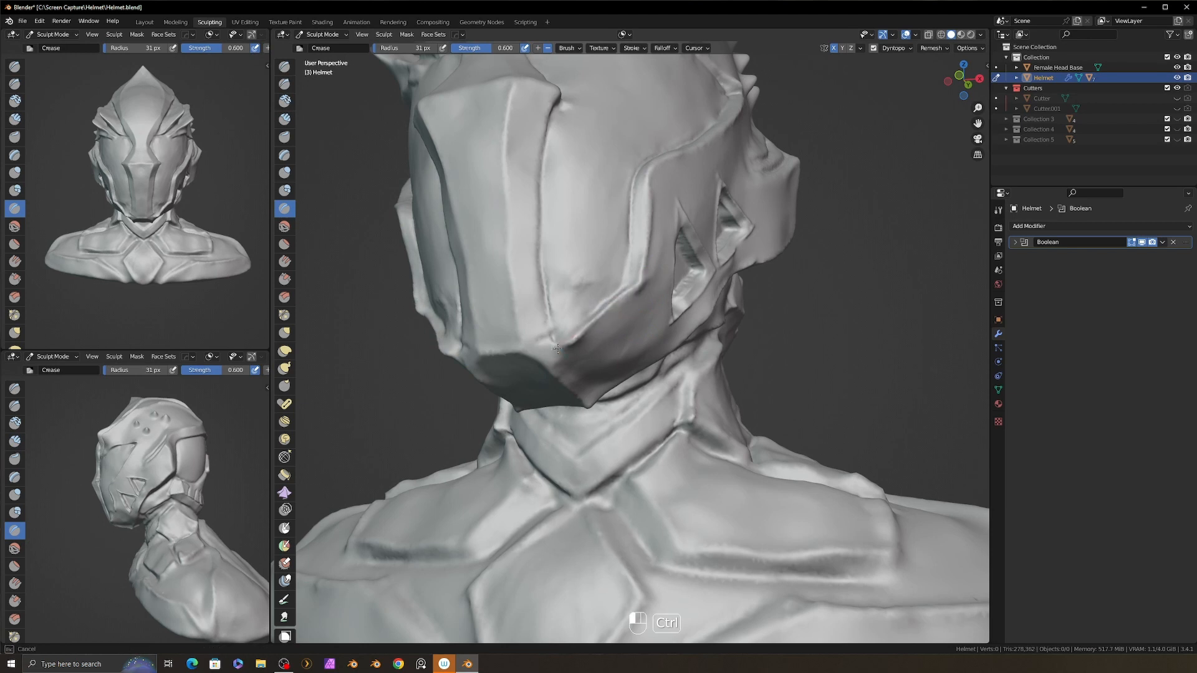
key(5)
key(f)
alt+middle_drag(599, 352, 579, 403)
middle_drag(654, 366, 625, 297)
key(f)
click(625, 297)
scroll(593, 315, up, 3)
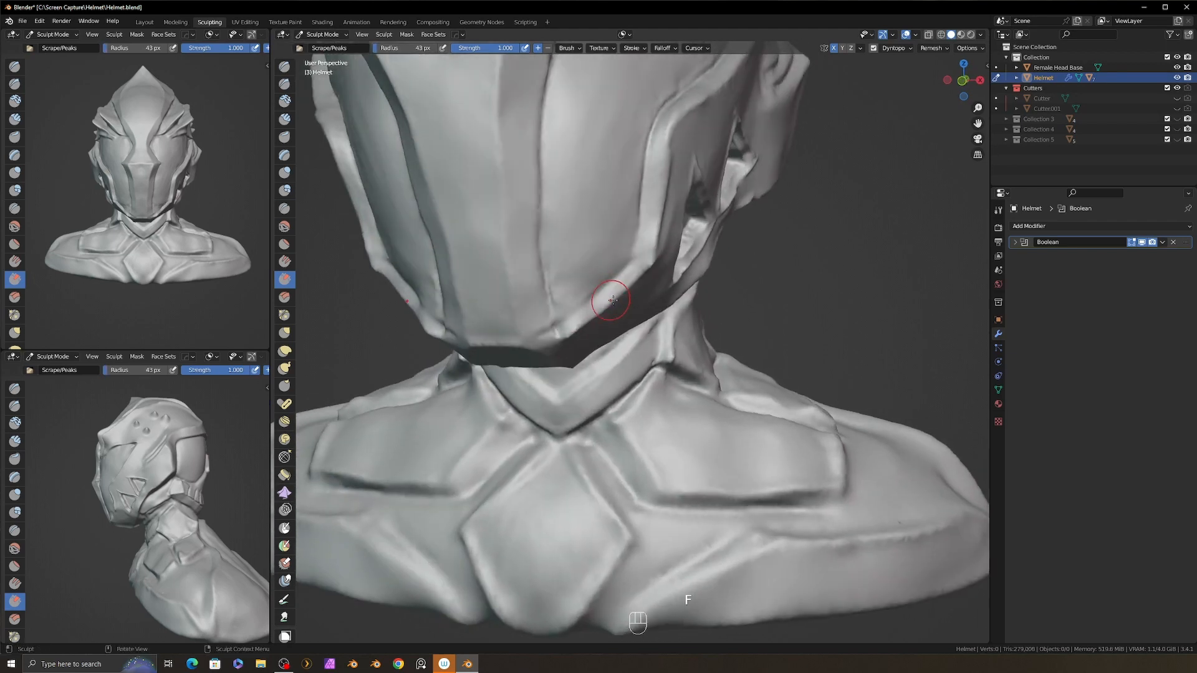
- Crease the mask's lower border above the jaw ridge at a 24 px radius and save the file
key(shift+c)
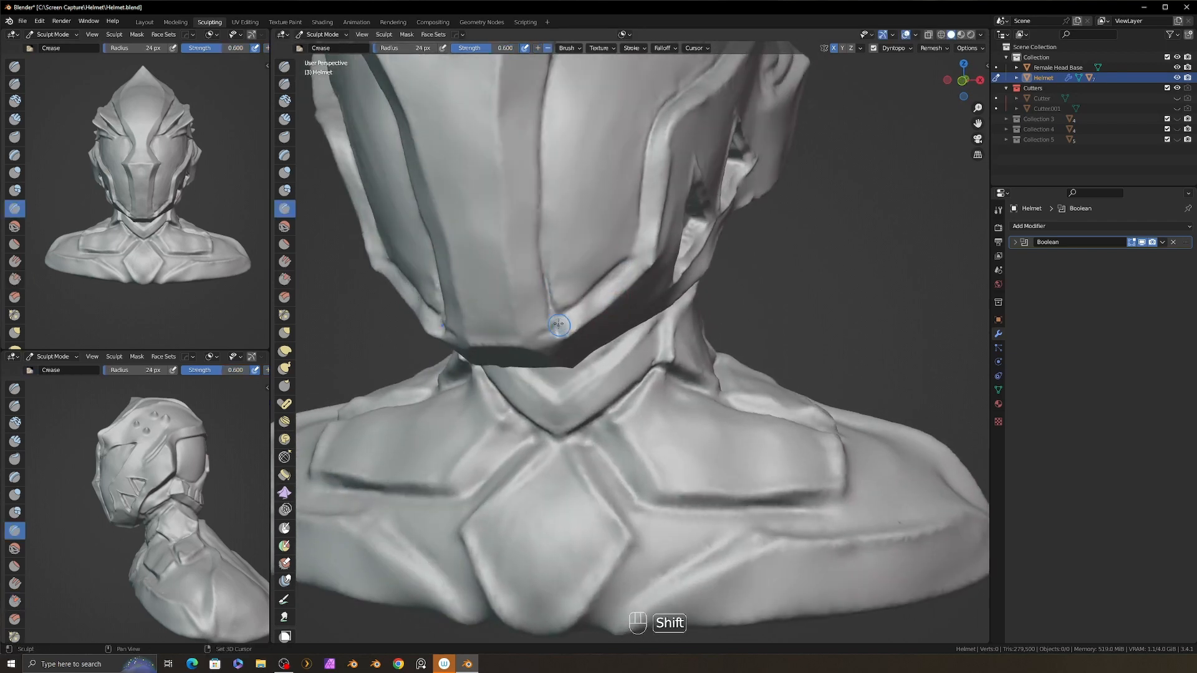
shift+middle_drag(598, 288, 565, 297)
mouse_move(626, 265)
alt+mouse_down()
mouse_move(614, 278)
mouse_move(680, 300)
alt+mouse_up()
ctrl+alt+drag(156, 505, 144, 542)
alt+drag(680, 387, 817, 394)
ctrl+alt+drag(816, 394, 822, 408)
key(ctrl+s)
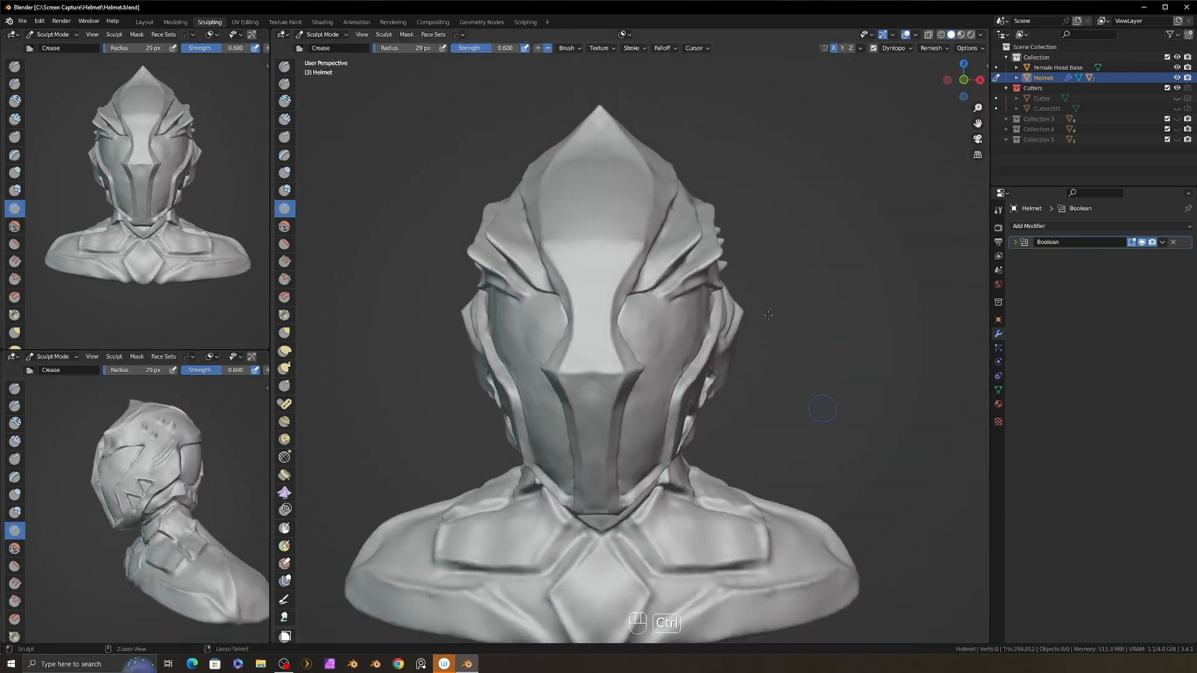
- Switch the helmet to Object Mode and unhide Collection 4
click(329, 36)
click(324, 46)
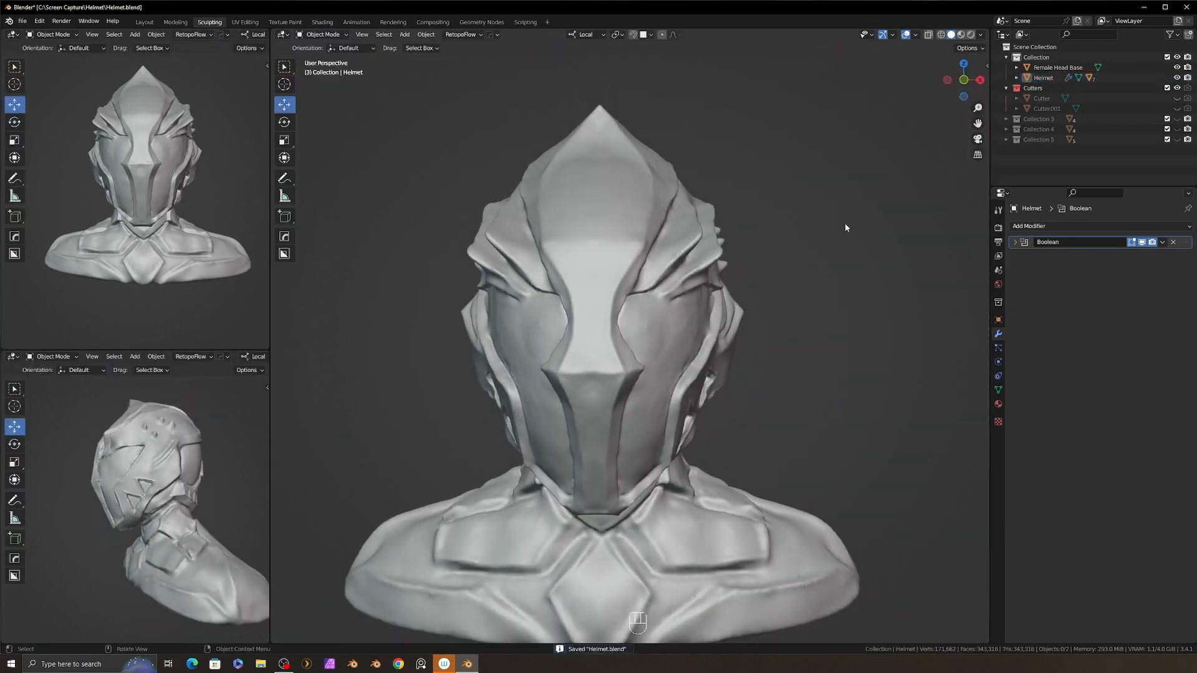
click(1178, 129)
- Select the mirrored curved fins beside the central face panel and reposition them in the front view
click(654, 392)
key(KP_1)
ctrl+alt+drag(815, 377, 854, 373)
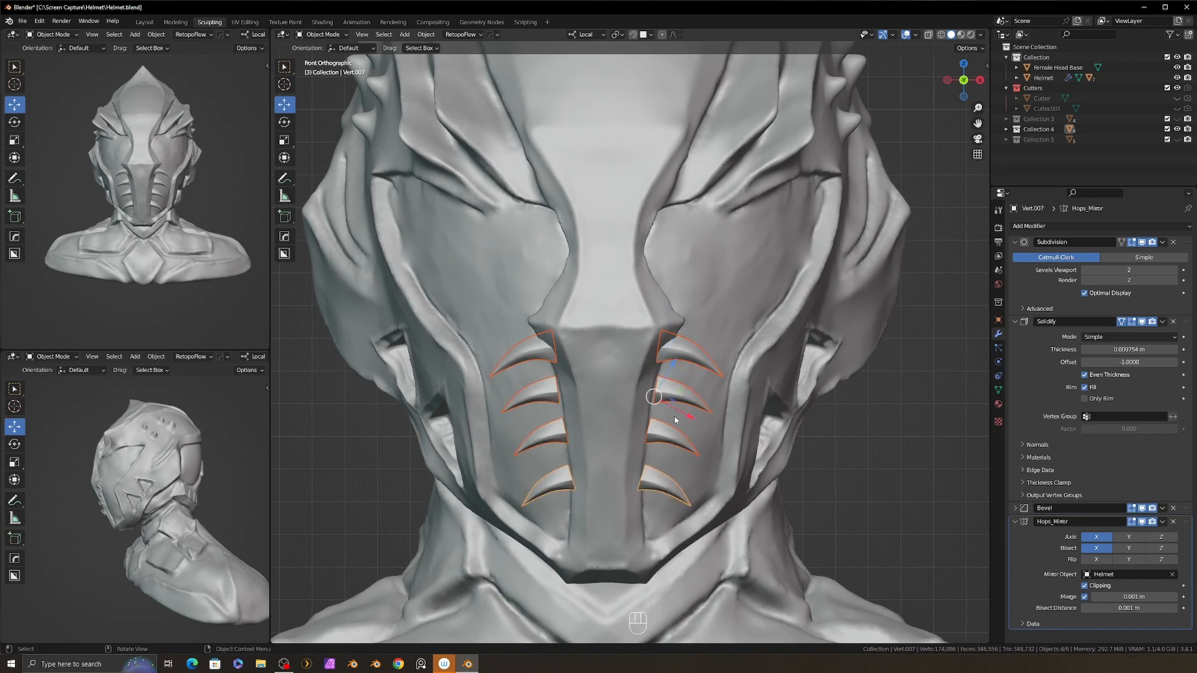
drag(676, 420, 639, 450)
- Move the two lowest fins back onto the mask surface in the right view
key(KP_3)
click(588, 457)
key(g)
click(605, 455)
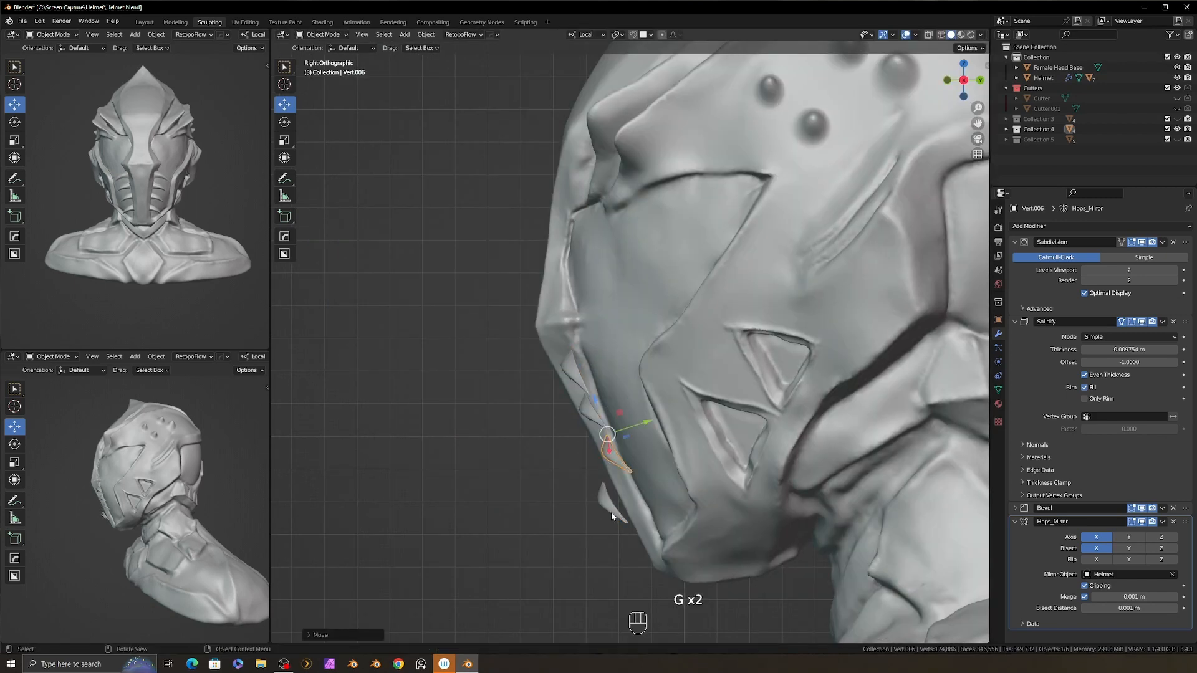
click(611, 511)
key(g)
click(628, 507)
- Fine-tune the depth placement of the two lowest fins against the mask
alt+middle_drag(627, 506, 661, 505)
scroll(670, 505, up, 2)
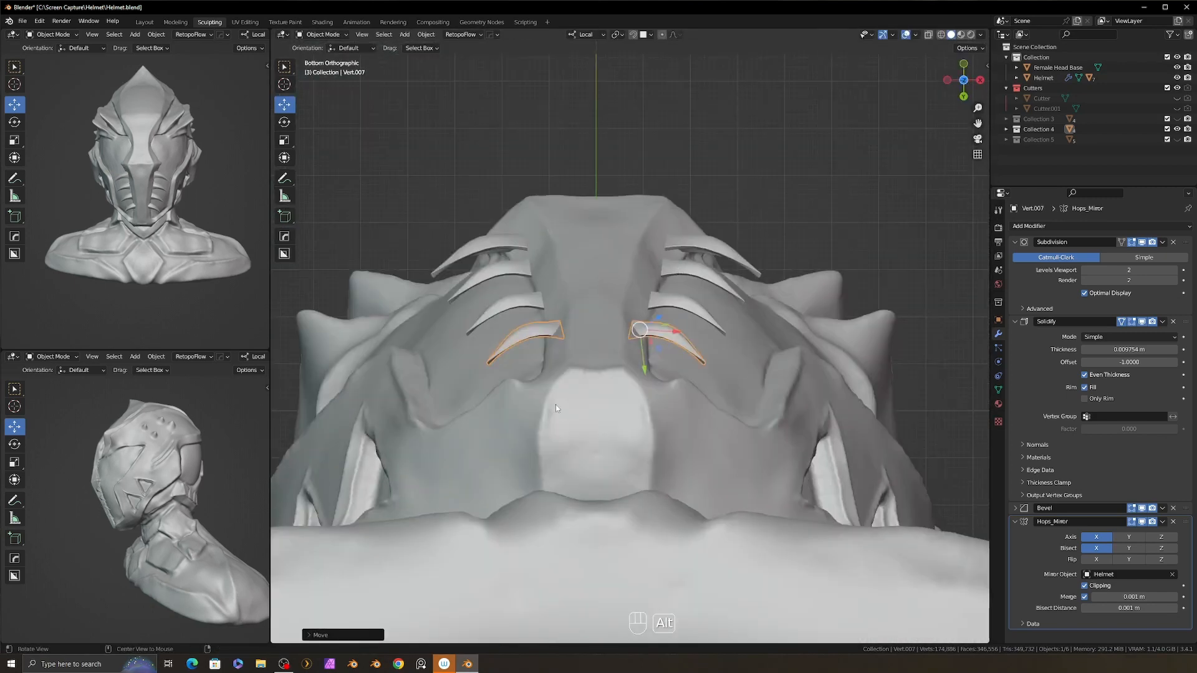
alt+middle_drag(556, 409, 517, 410)
key(g)
click(629, 543)
click(591, 504)
key(g)
click(599, 500)
alt+middle_drag(602, 500, 673, 497)
- Try to move the whole third fin sideways toward the central panel in the front view
key(g)
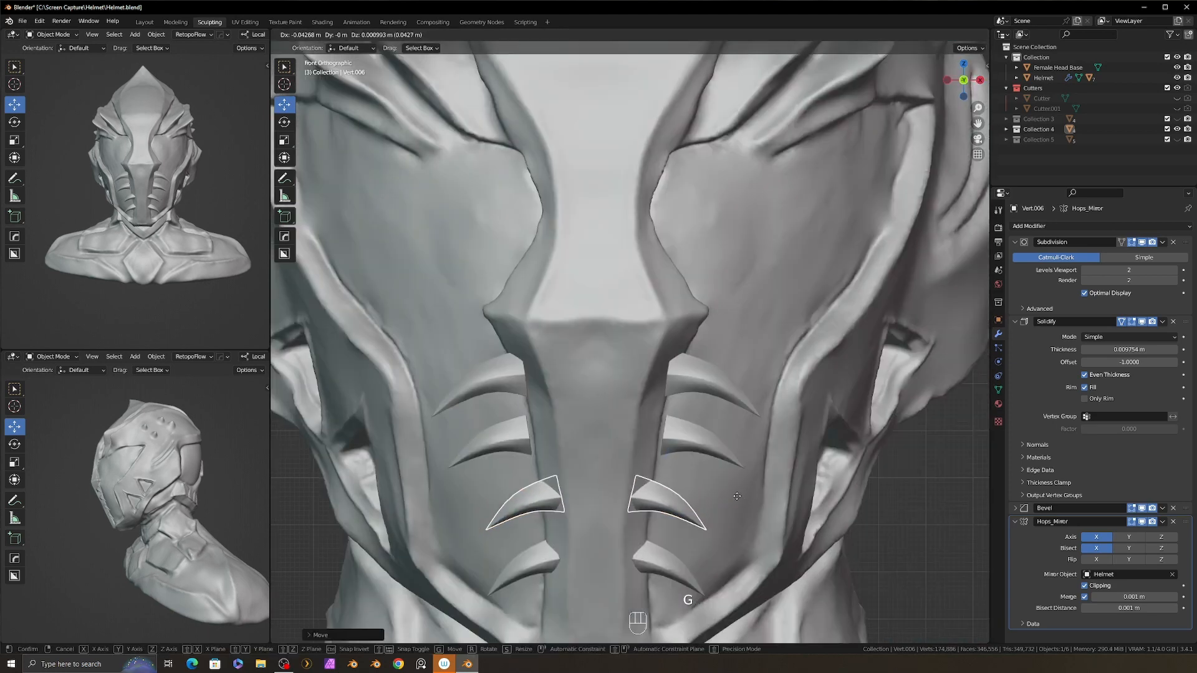
click(736, 497)
key(ctrl+z)
- In Edit Mode, move the inner-end vertices of the upper three fins inward over the central panel
key(Tab)
click(655, 477)
ctrl+click(647, 512)
key(g)
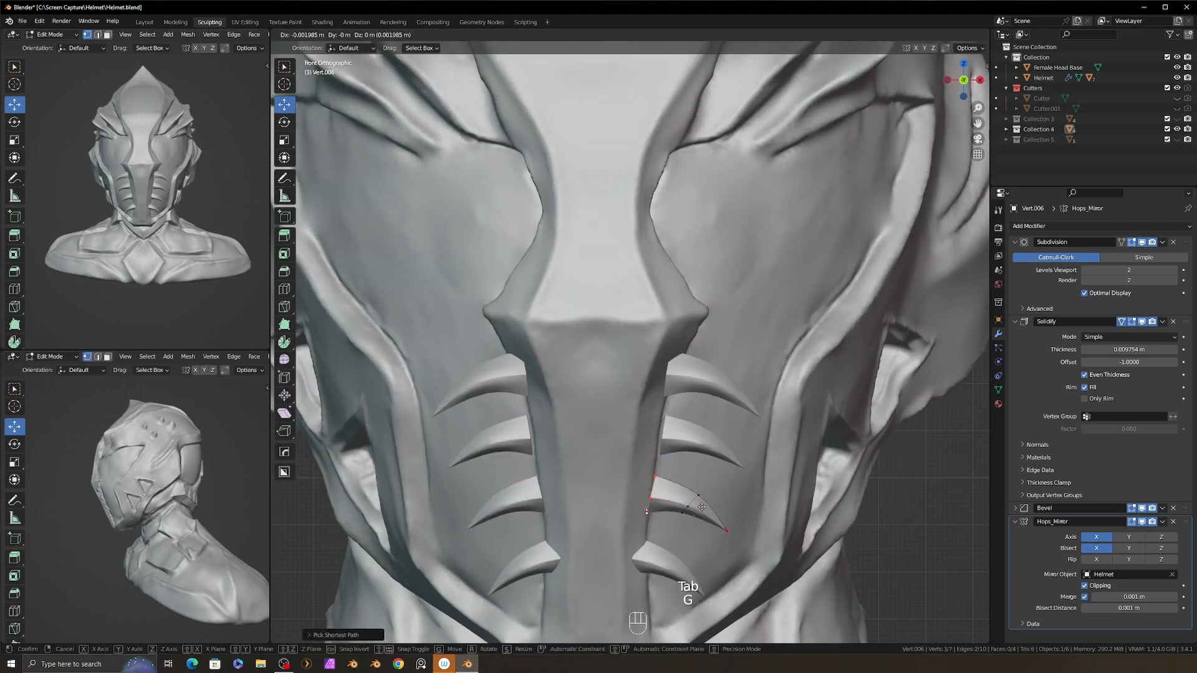
click(681, 507)
key(Tab)
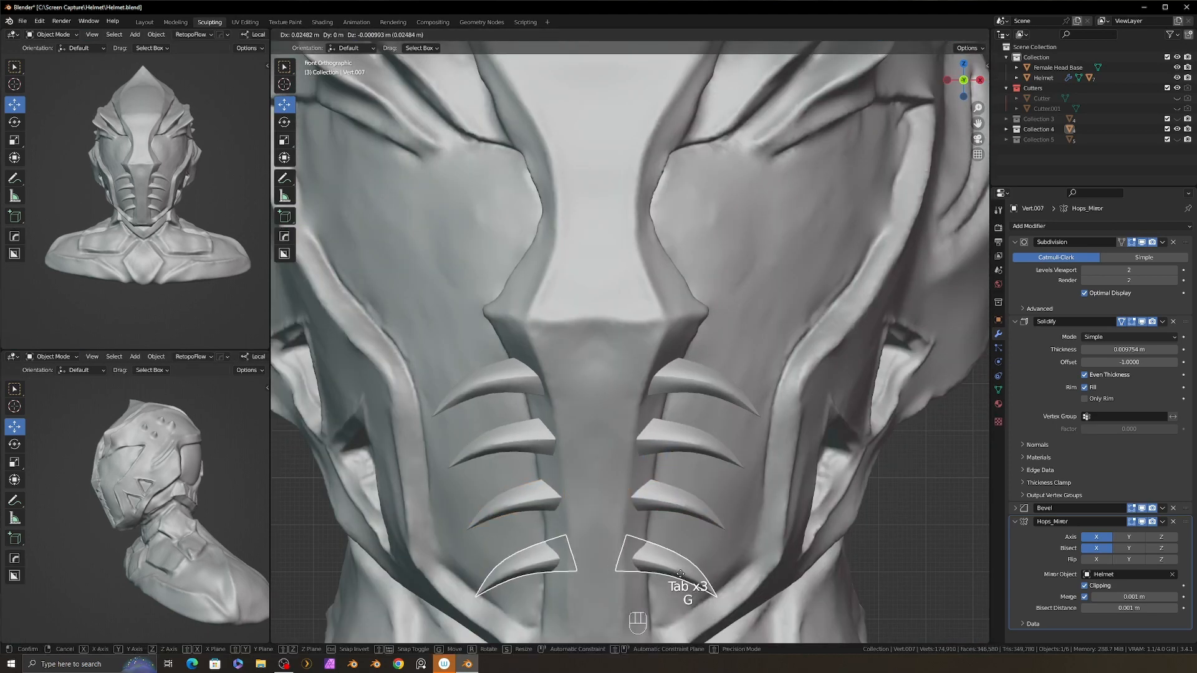
- Scale down the bottom fin and reposition it beside the lower end of the central panel
key(s)
click(729, 585)
key(g)
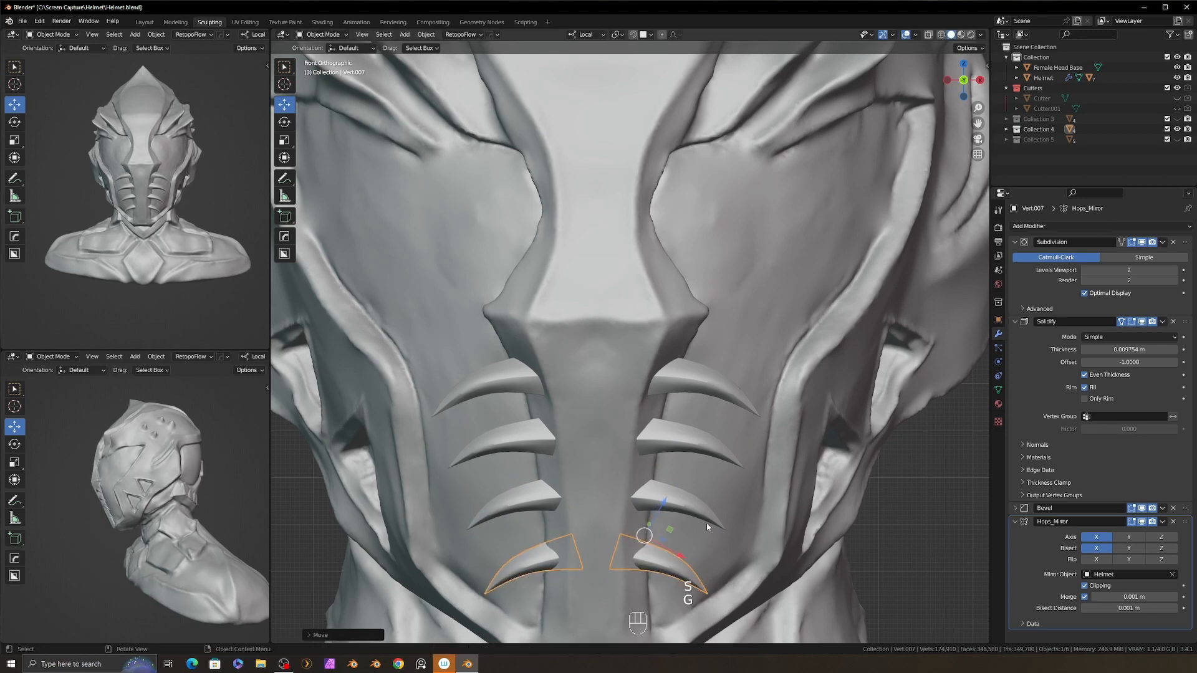
click(704, 519)
key(g)
click(675, 572)
key(g)
click(676, 569)
- Reposition the mirrored fins one by one down the central panel's edge to tidy their spacing
scroll(629, 356, down, 3)
alt+middle_drag(630, 356, 611, 416)
scroll(680, 416, up, 2)
key(g)
click(692, 430)
key(g)
click(715, 481)
key(g)
click(744, 534)
key(g)
click(744, 535)
alt+middle_drag(744, 535, 759, 534)
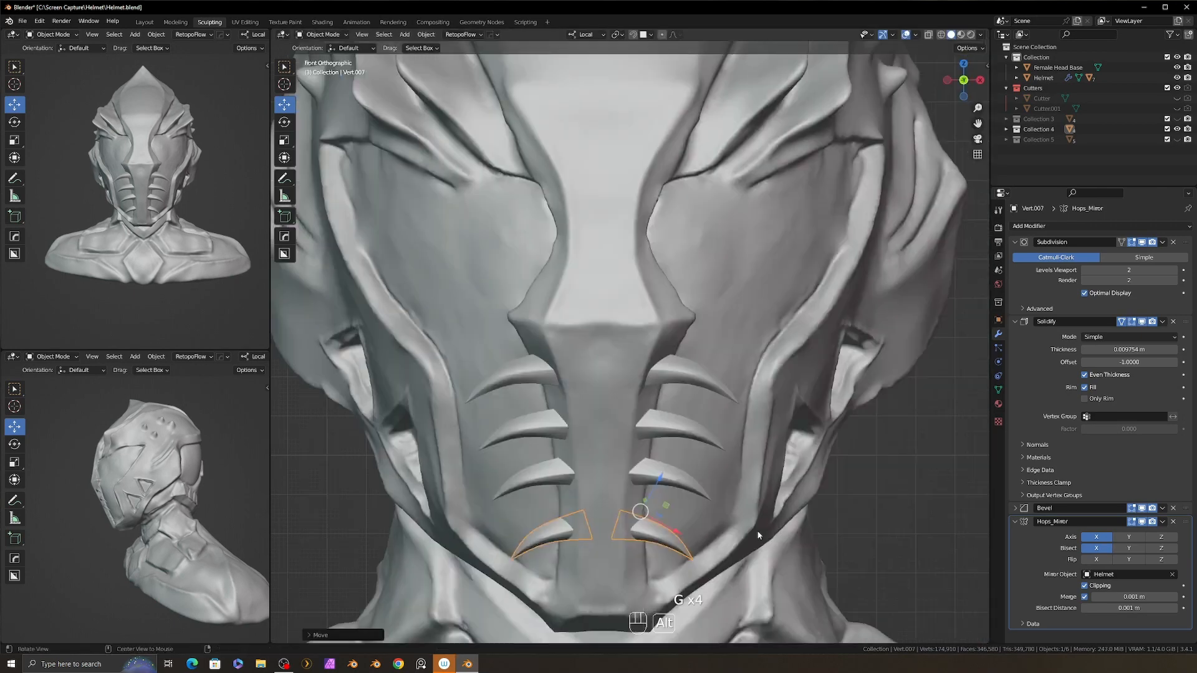
- Show Collection 5 and, in the side view, move and rotate its uppermost bevelled box against the helmet's forehead
scroll(762, 523, down, 3)
click(791, 390)
scroll(923, 249, down, 2)
click(1178, 140)
middle_drag(705, 257, 591, 268)
click(483, 234)
scroll(590, 267, up, 3)
key(g)
key(r)
click(699, 204)
- Move and rotate the second bevelled box from the top to follow the brow's profile
click(647, 260)
key(g)
key(r)
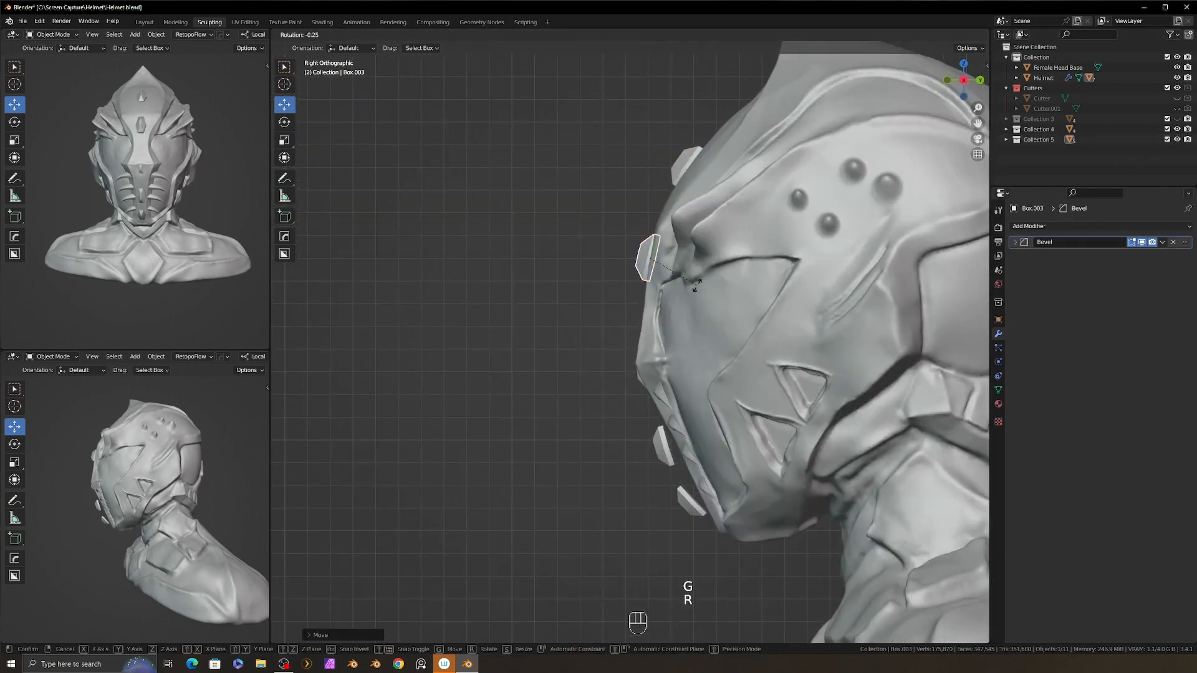
click(650, 269)
- Move and rotate the third bevelled box to align with the front ridge of the mask above the nose point
click(642, 379)
scroll(698, 379, up, 3)
key(g)
click(693, 329)
key(r)
click(716, 339)
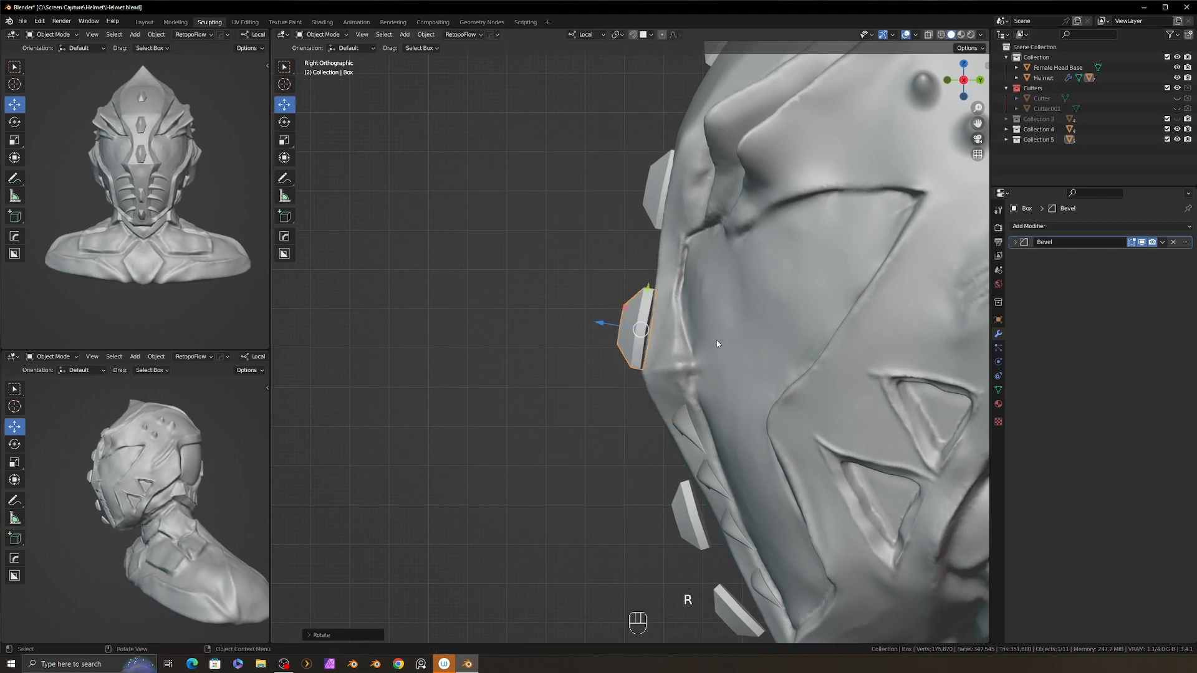
key(g)
key(r)
click(724, 340)
- Move and rotate the fourth bevelled box toward the lower mask slope and set its Z rotation to 0°
click(696, 512)
key(g)
key(r)
click(711, 517)
key(n)
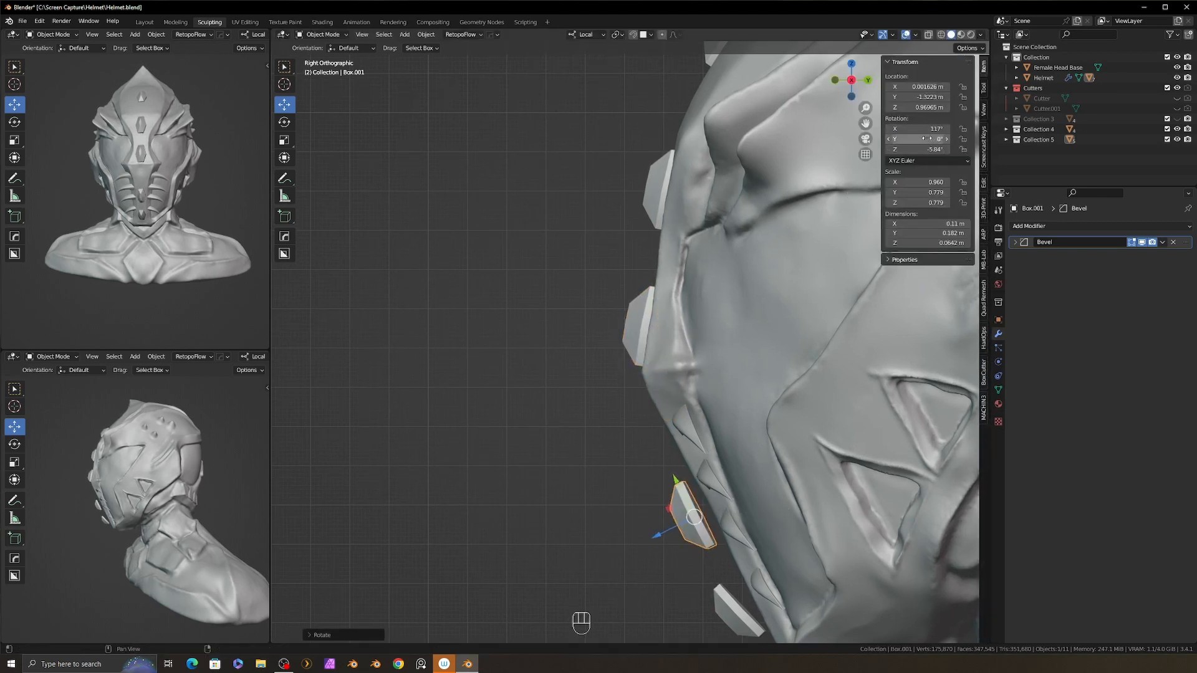
key(KP_1)
key(KP_3)
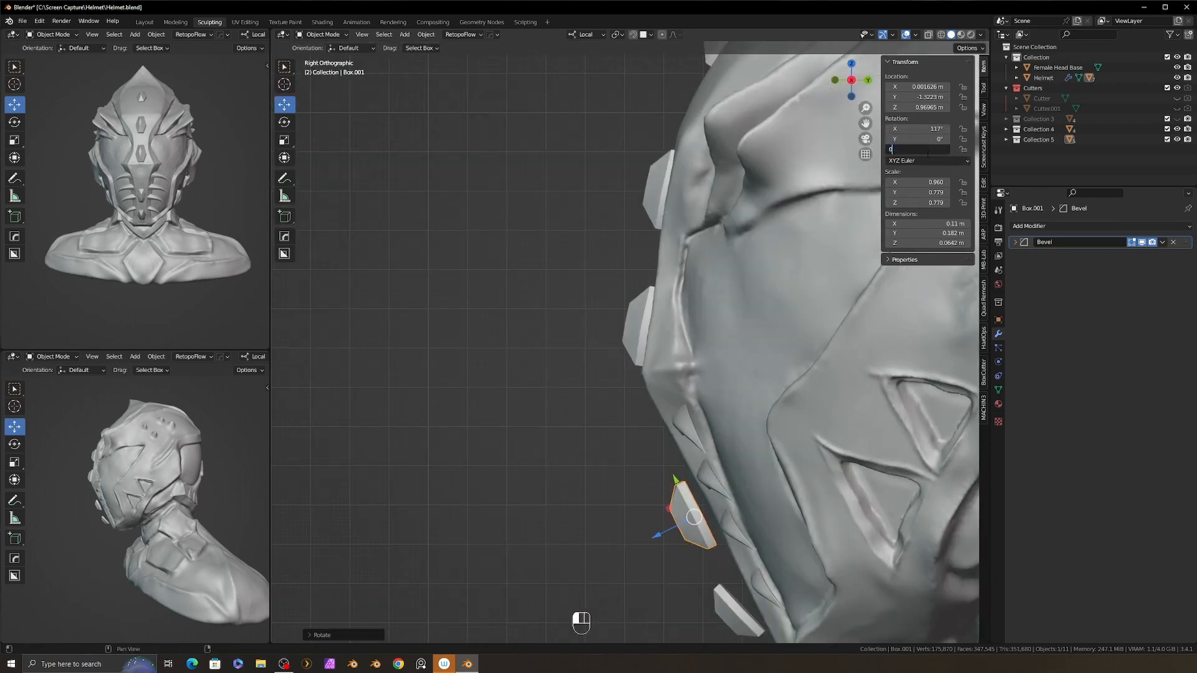
key(Return)
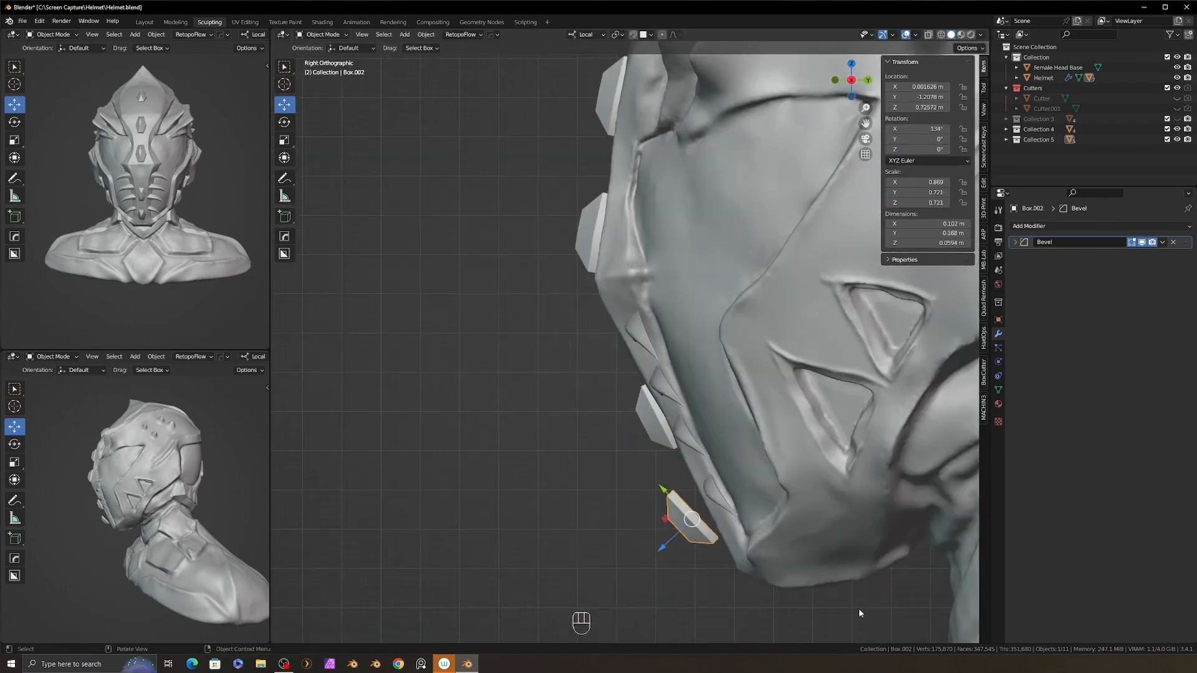
- Rotate the third box and move it down to the lower mask slope, setting its Z rotation to 0°
click(596, 248)
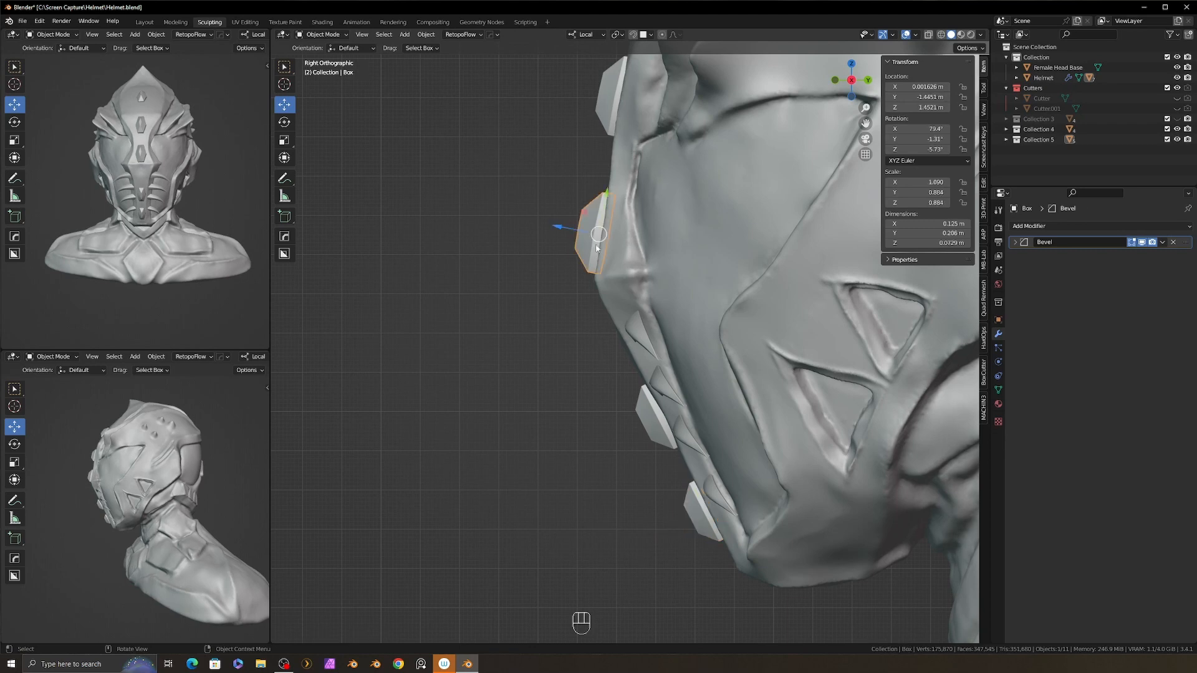
key(r)
click(686, 251)
key(g)
click(695, 347)
double_click(923, 150)
text(0g)
click(741, 393)
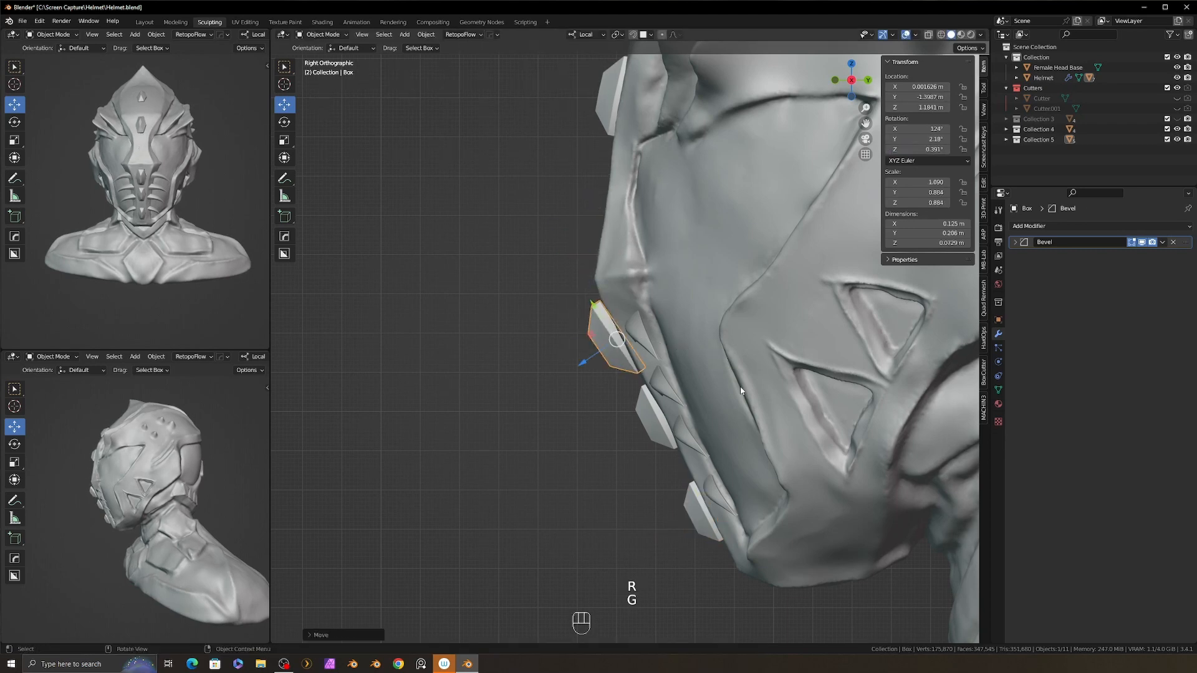
- Scale the third box down slightly and fit its position and angle to the upper part of the lower mask slope
key(s)
click(732, 388)
key(g)
click(726, 374)
key(r)
click(724, 382)
- Reposition the bevelled box beside the brow on the helmet's front profile
alt+middle_drag(603, 202, 752, 283)
click(665, 192)
alt+middle_drag(729, 262, 597, 262)
key(g)
click(691, 261)
- Scale the third box to about 0.8, move it back up above the nose point and rotate it to match the profile
click(591, 427)
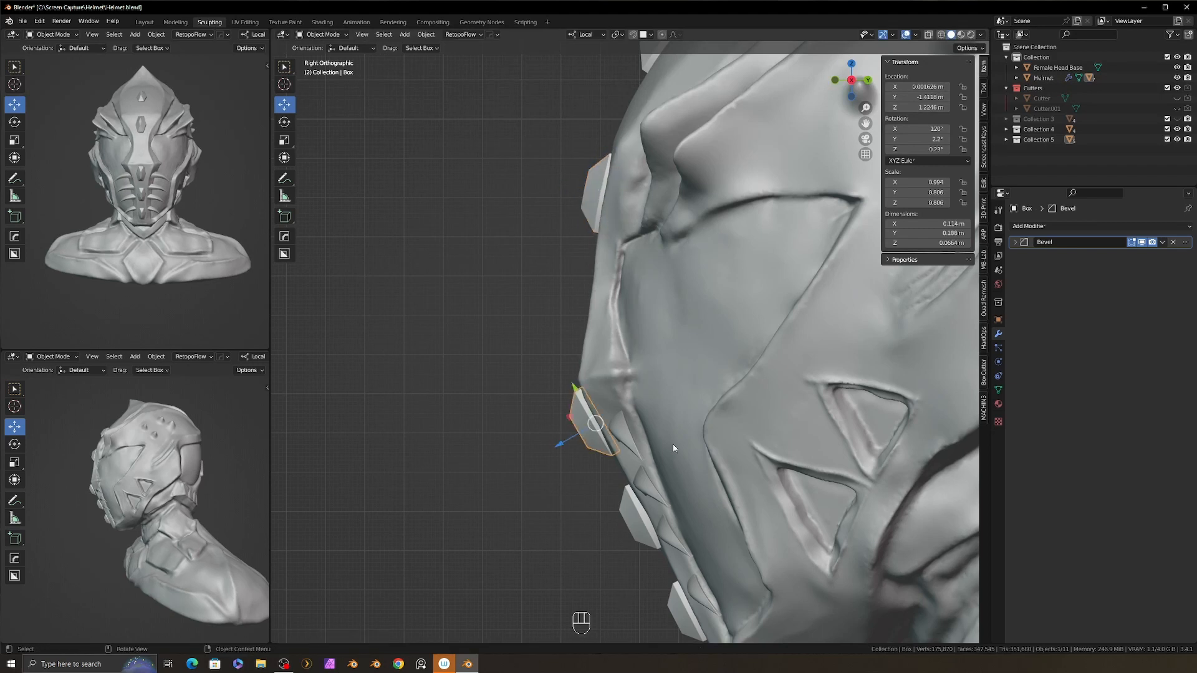
key(s)
click(658, 441)
key(g)
click(641, 334)
key(r)
click(640, 401)
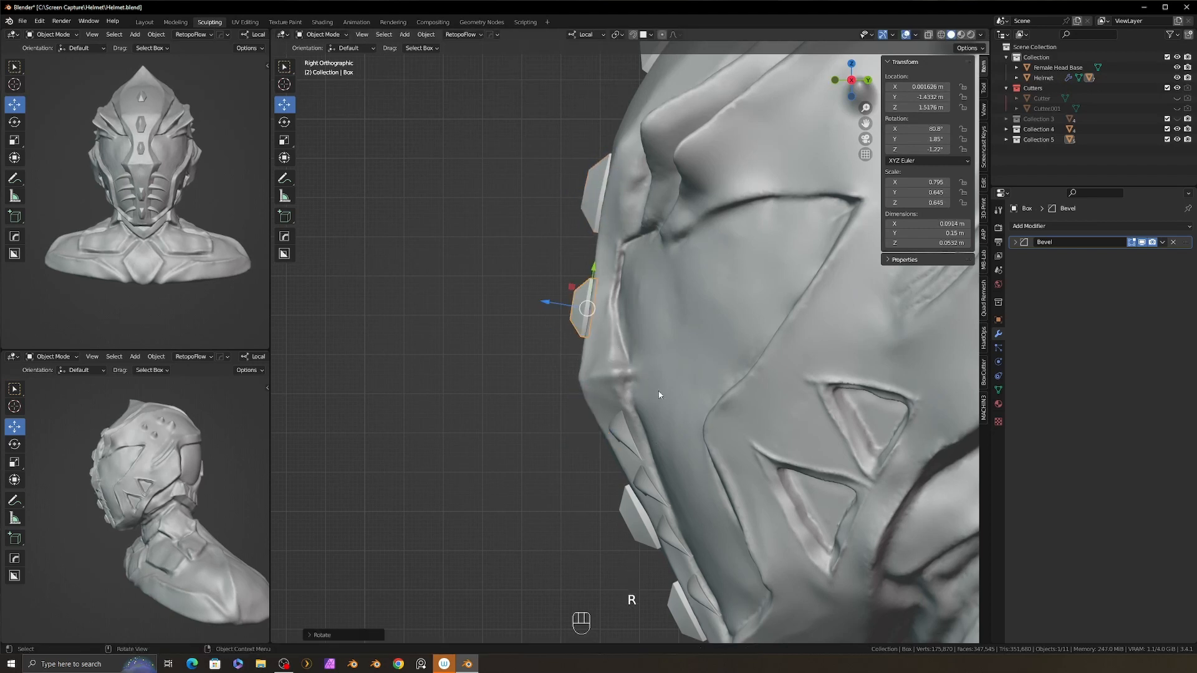
key(g)
click(661, 391)
- Scale down the brow box and move it closer to the helmet's front surface
click(597, 195)
key(s)
click(717, 270)
key(g)
click(719, 264)
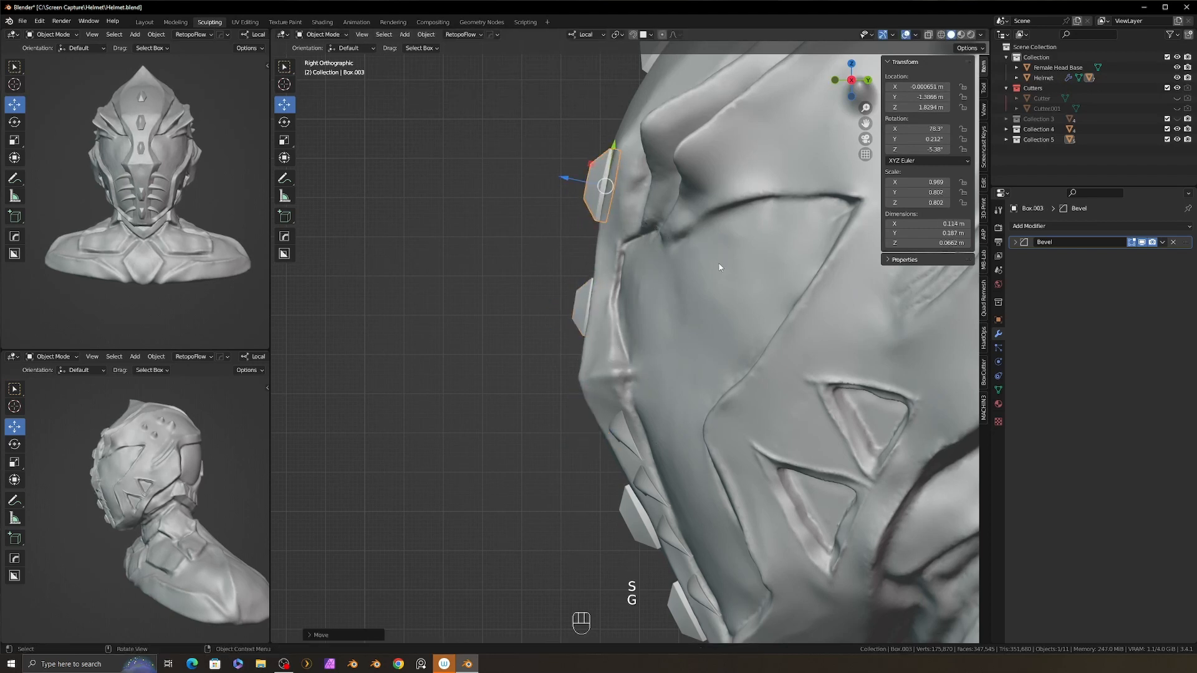
scroll(706, 307, down, 3)
key(s)
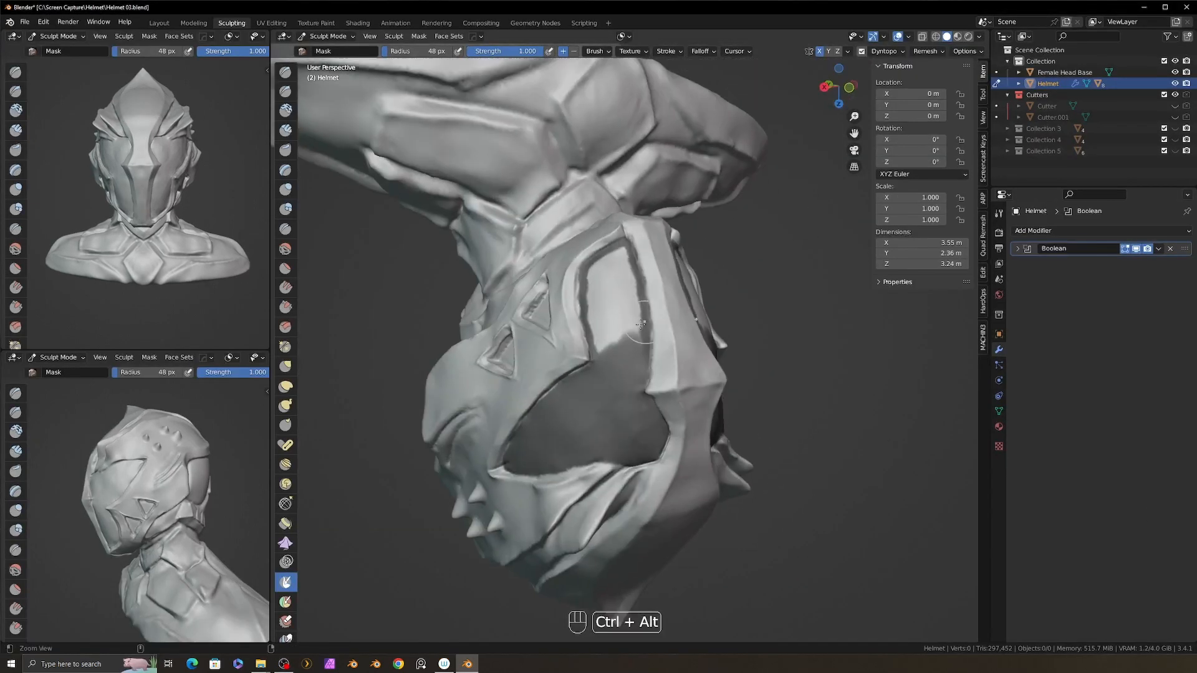
- With the Mask brush at a 30 px radius, fill in the mask over the lower part of the visor recess
key(f)
key(Escape)
key(f)
click(610, 326)
mouse_move(615, 345)
alt+mouse_down()
mouse_move(614, 317)
mouse_move(592, 295)
alt+mouse_up()
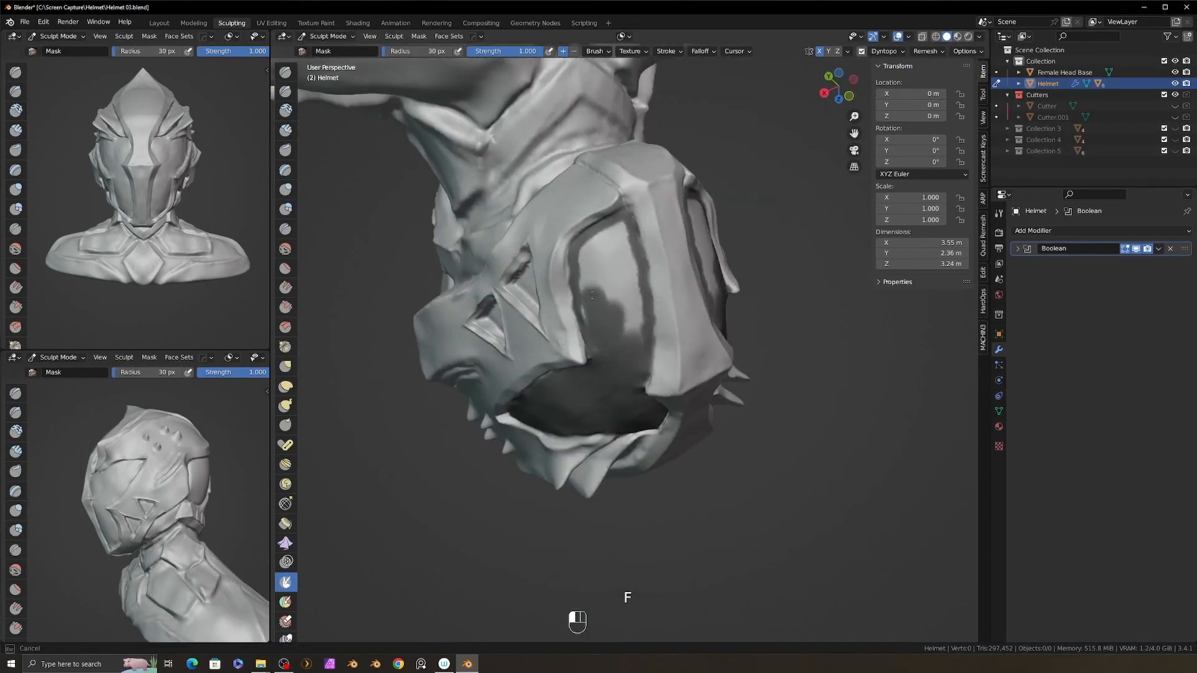
drag(619, 228, 640, 336)
mouse_move(640, 337)
alt+middle_down()
mouse_move(623, 409)
mouse_move(566, 402)
mouse_move(648, 374)
alt+middle_up()
scroll(566, 402, down, 4)
scroll(648, 374, up, 3)
alt+shift+middle_drag(649, 374, 701, 336)
alt+shift+drag(701, 336, 717, 318)
- Reduce the Mask brush radius to 20 px and refine the mask along the visor recess's edges
key(f)
click(633, 318)
mouse_move(633, 318)
alt+mouse_down()
mouse_move(670, 376)
mouse_move(672, 228)
mouse_move(641, 308)
mouse_move(672, 438)
mouse_move(740, 310)
mouse_move(767, 310)
alt+mouse_up()
scroll(674, 268, down, 3)
scroll(672, 229, up, 2)
drag(767, 310, 747, 322)
alt+drag(810, 222, 748, 239)
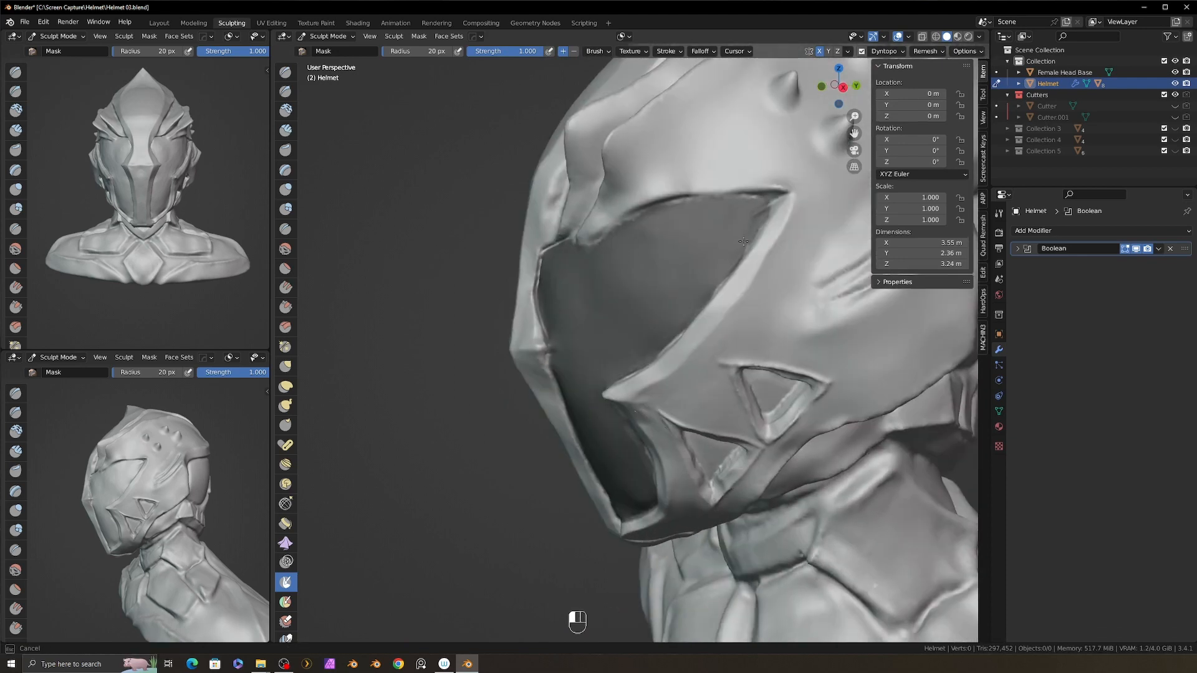
scroll(661, 299, down, 3)
alt+drag(561, 312, 601, 250)
alt+drag(601, 249, 609, 158)
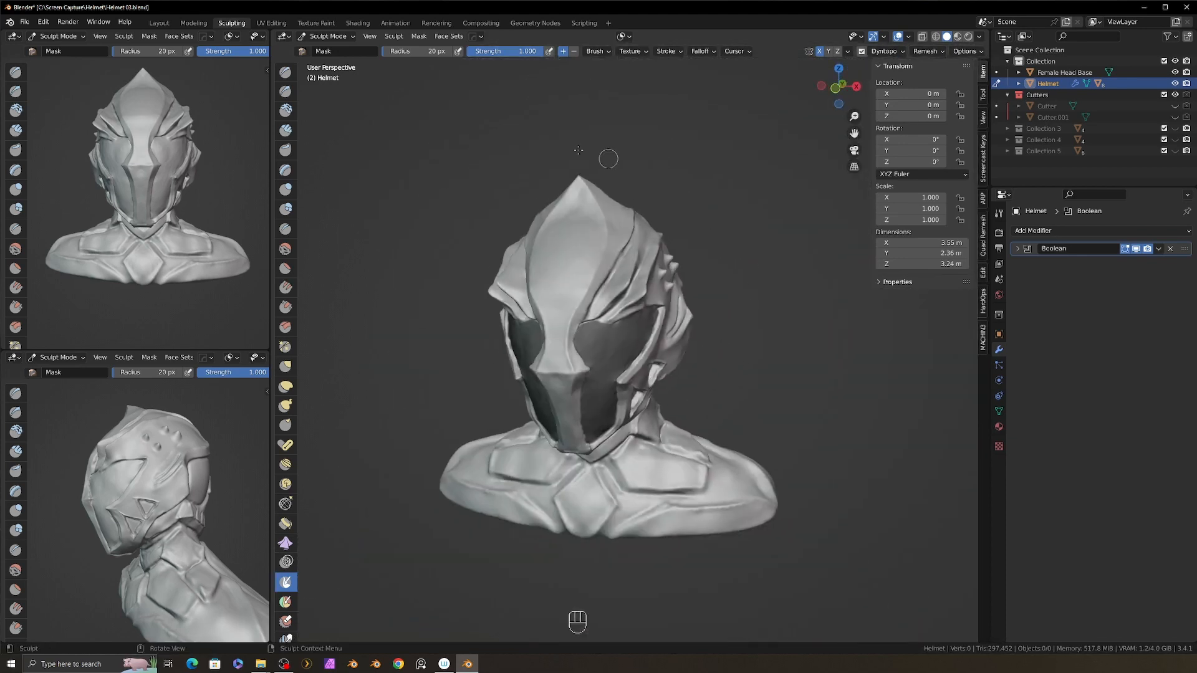
- Extract the masked visor areas as a solid mesh with threshold 0.500 and 4 smooth iterations
click(419, 36)
click(468, 211)
click(476, 295)
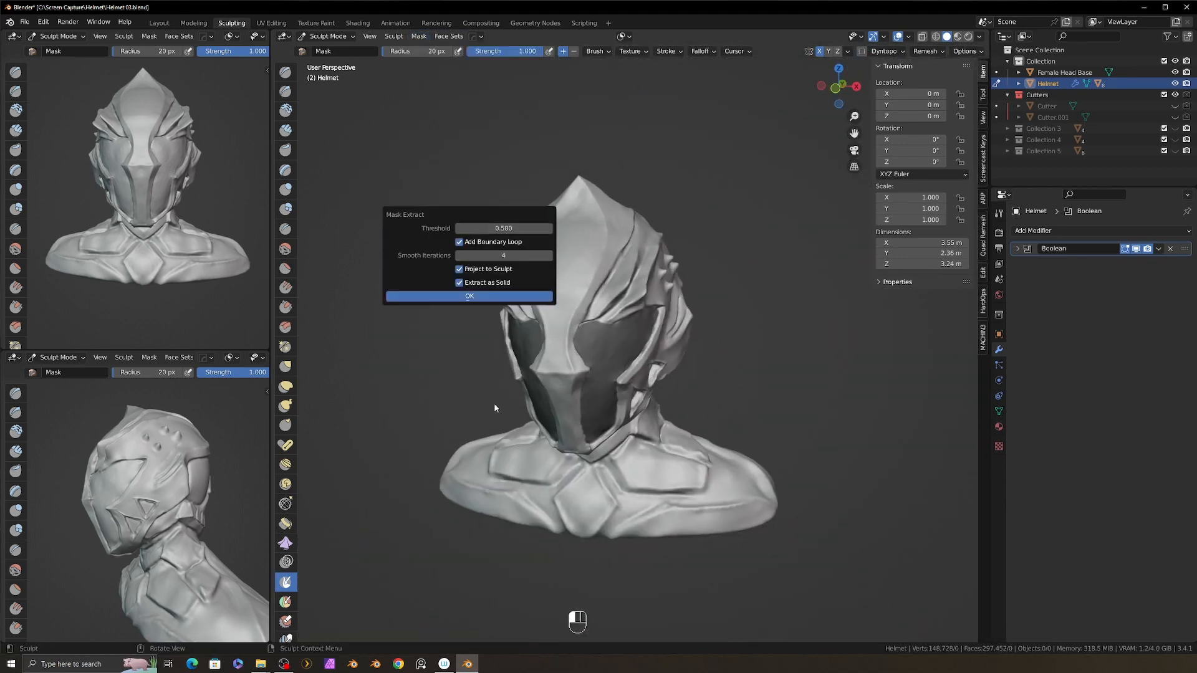
- Isolate the extracted visor mesh and turn off its Solidify modifier's viewport display
key(slash)
alt+drag(831, 385, 752, 337)
ctrl+alt+drag(752, 336, 717, 303)
click(1136, 248)
- In Edit Mode, delete the narrow visor piece on the opposite side, keeping only the near one
key(Tab)
key(l)
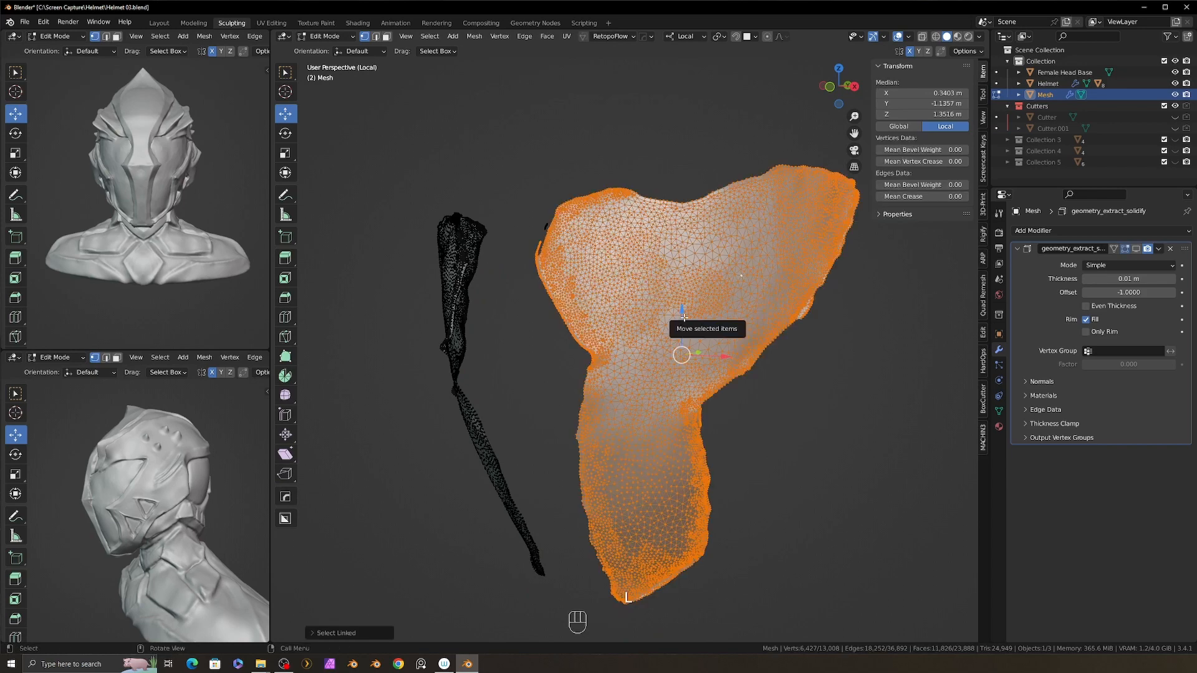
key(ctrl+i)
alt+drag(481, 339, 462, 362)
alt+drag(463, 361, 518, 355)
key(x)
click(528, 288)
key(Tab)
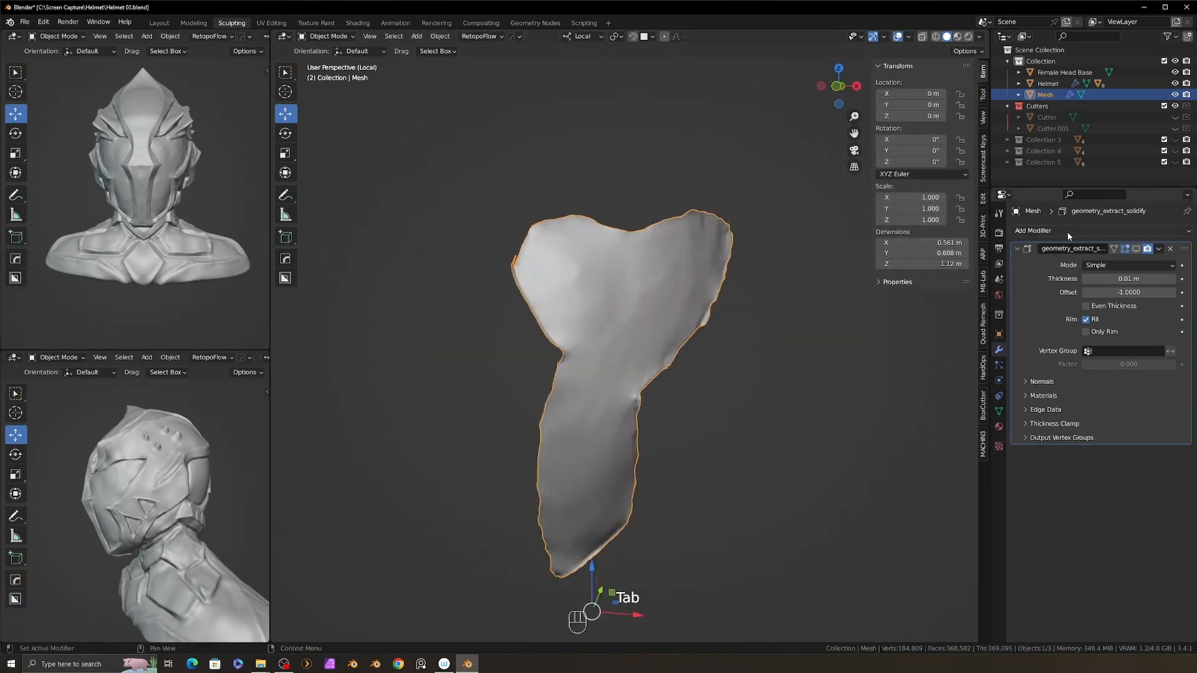
- Add a Mirror modifier to the remaining visor piece and leave local view
click(1067, 231)
click(987, 358)
alt+drag(817, 359, 776, 378)
key(slash)
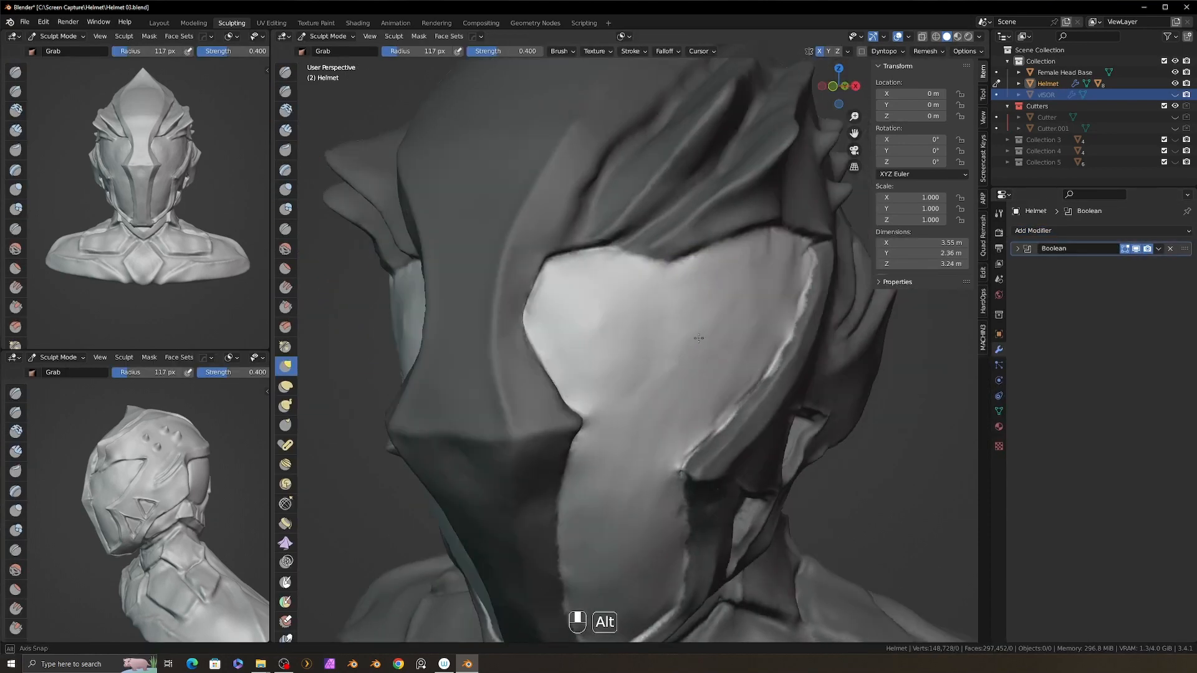
- In the side view, push the helmet's unmasked visor surface inward using the Grab brush with a 241 px radius
mouse_move(686, 312)
alt+mouse_down()
mouse_move(740, 326)
mouse_move(677, 313)
alt+mouse_up()
key(3)
key(f)
click(648, 296)
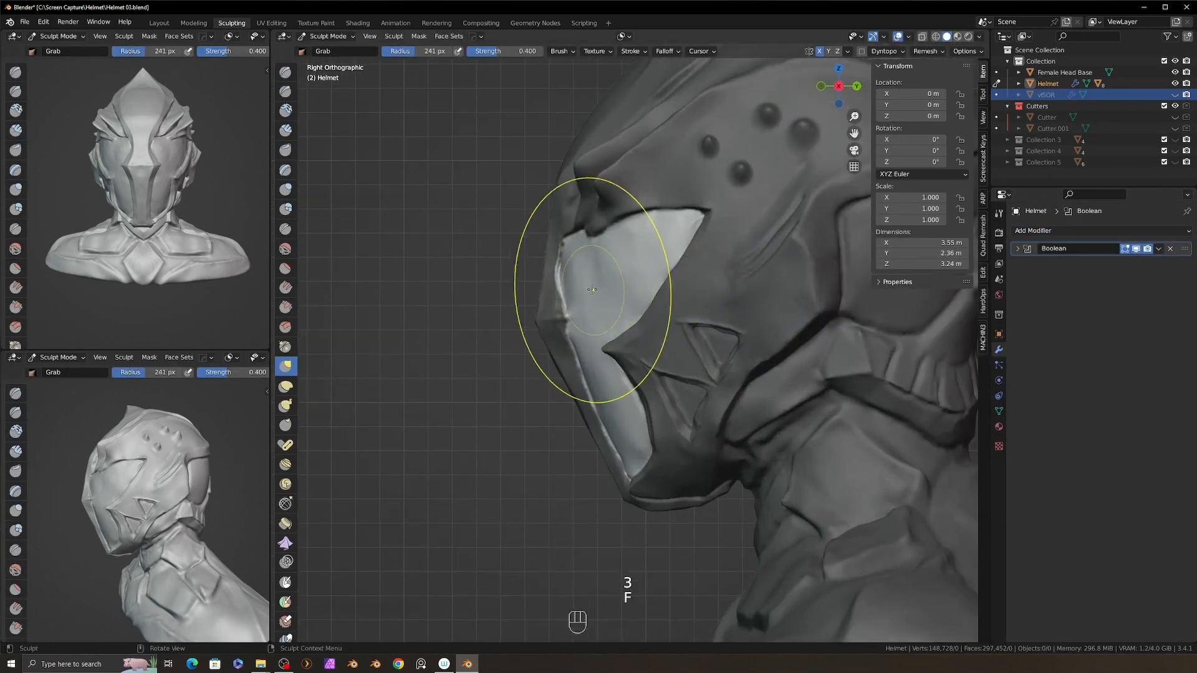
mouse_move(593, 294)
mouse_down()
mouse_move(608, 277)
mouse_move(727, 266)
mouse_up()
drag(655, 289, 669, 285)
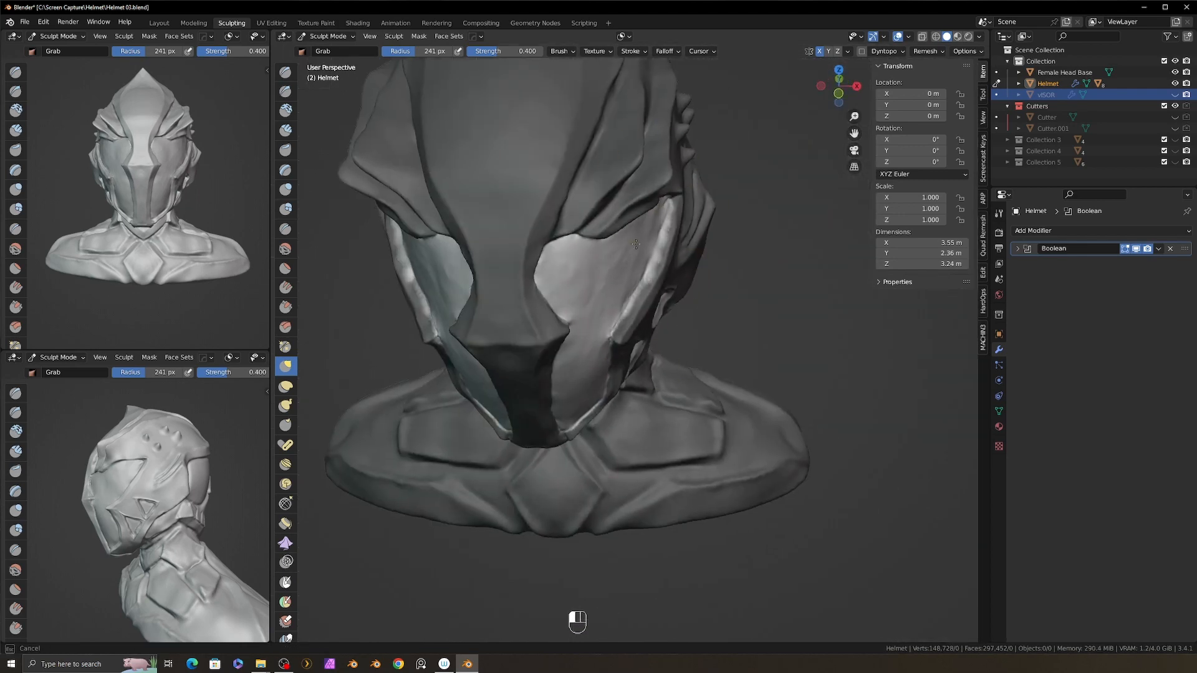
alt+drag(679, 340, 817, 132)
- Enable Dyntopo and reshape the recessed visor surface with the Grab brush at a 190 px radius
click(862, 51)
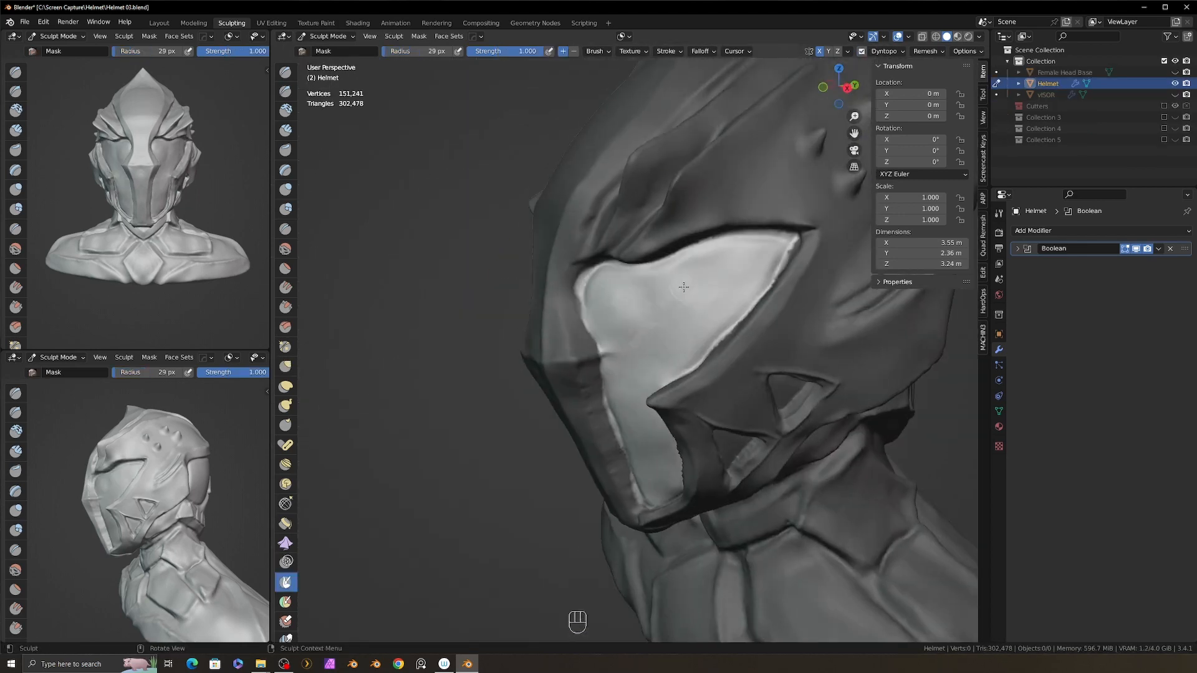
alt+drag(624, 349, 632, 361)
key(f)
alt+middle_drag(611, 374, 704, 368)
drag(692, 312, 683, 315)
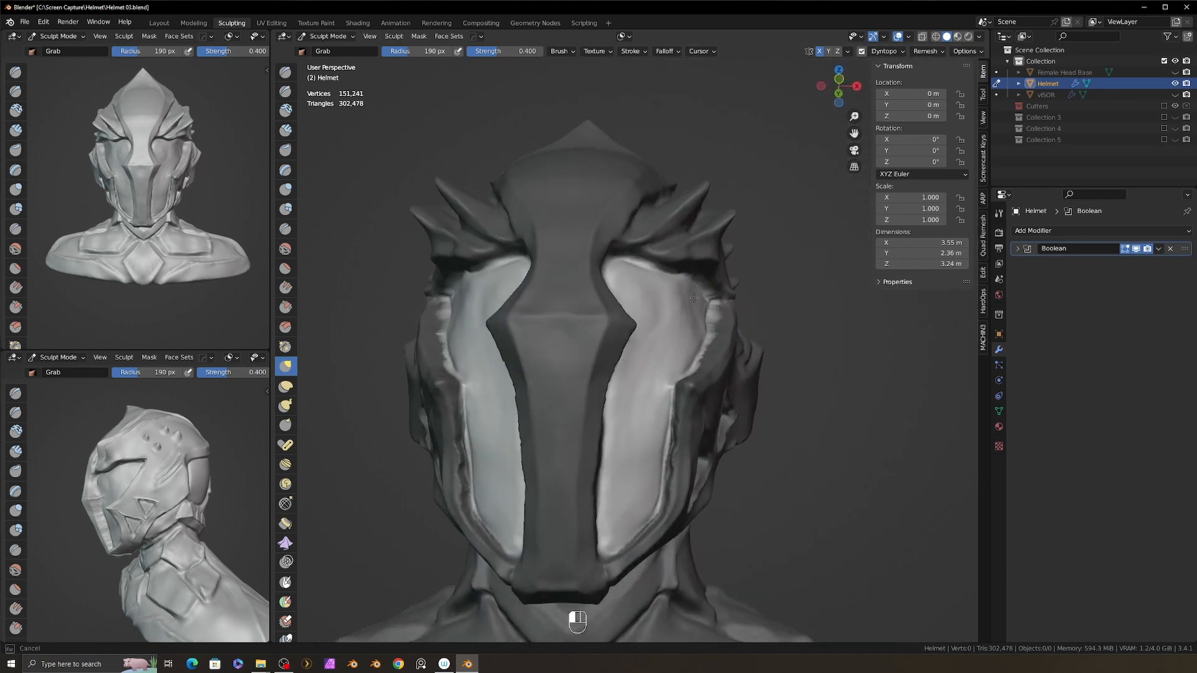
mouse_move(692, 350)
alt+middle_down()
mouse_move(634, 270)
mouse_move(680, 355)
alt+middle_up()
drag(618, 457, 624, 446)
alt+middle_drag(661, 436, 597, 424)
- Invert the sculpt mask and return the helmet to Object Mode
key(ctrl+i)
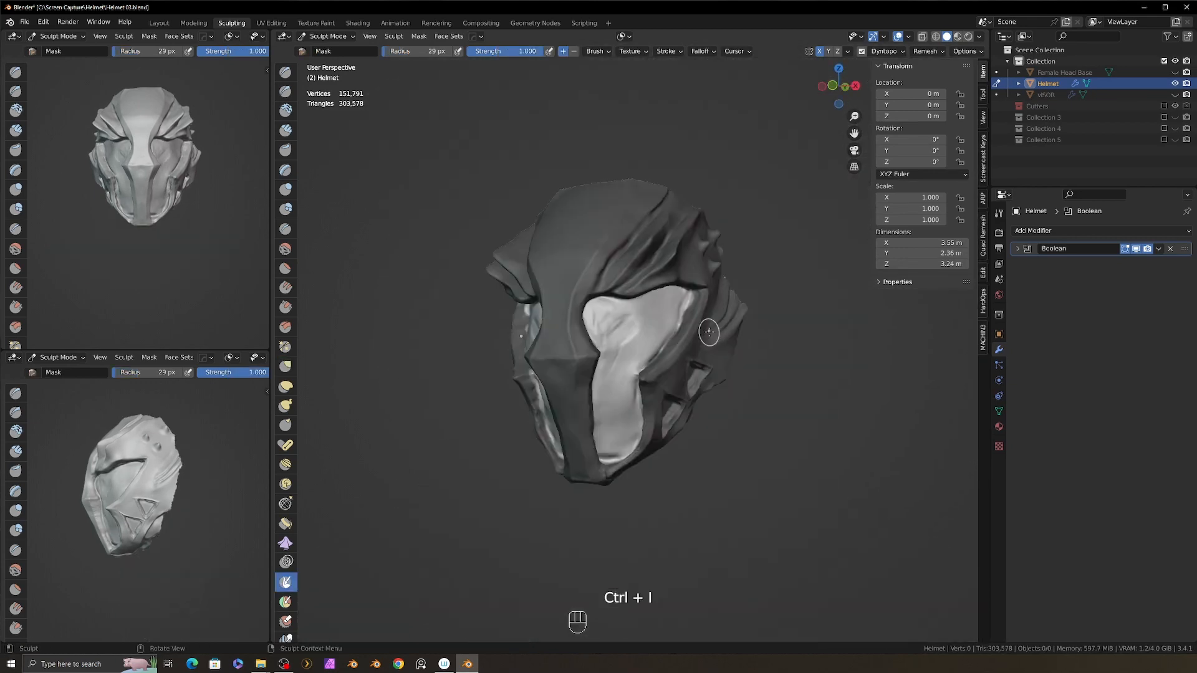
alt+middle_drag(566, 402, 673, 358)
key(ctrl+Tab)
click(549, 436)
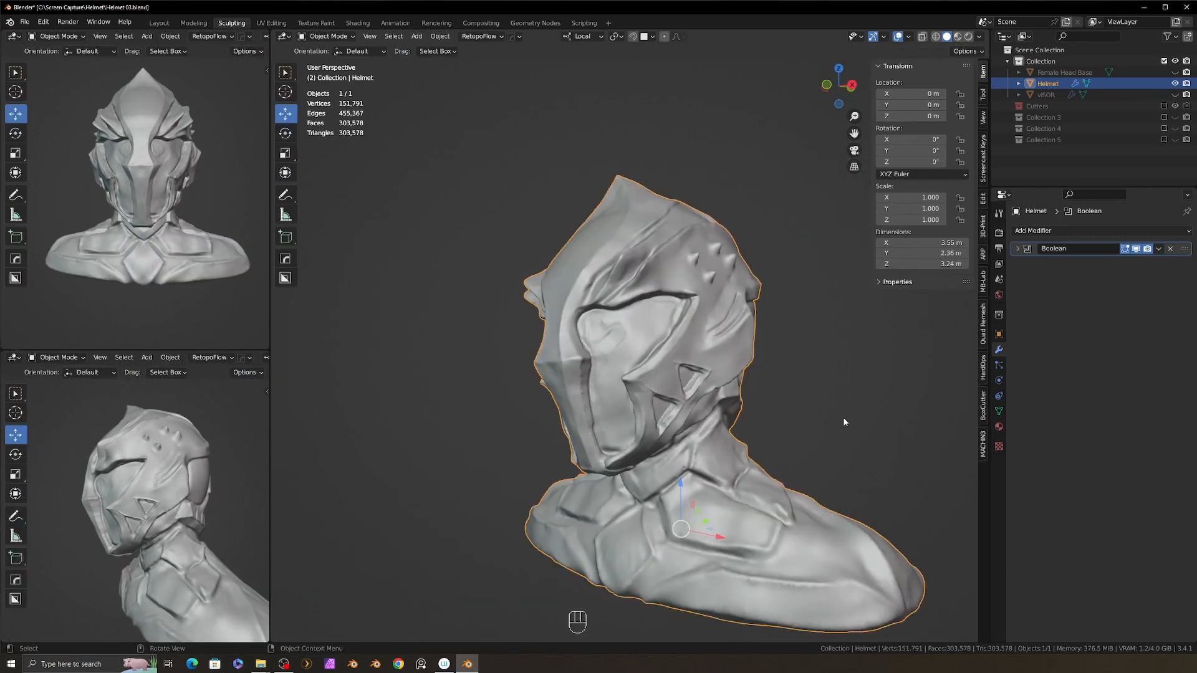
- Make the Female Head Base visible inside the helmet
key(KP_1)
key(shift+c)
key(KP_3)
key(shift+a)
click(1063, 63)
click(1175, 72)
scroll(635, 313, up, 3)
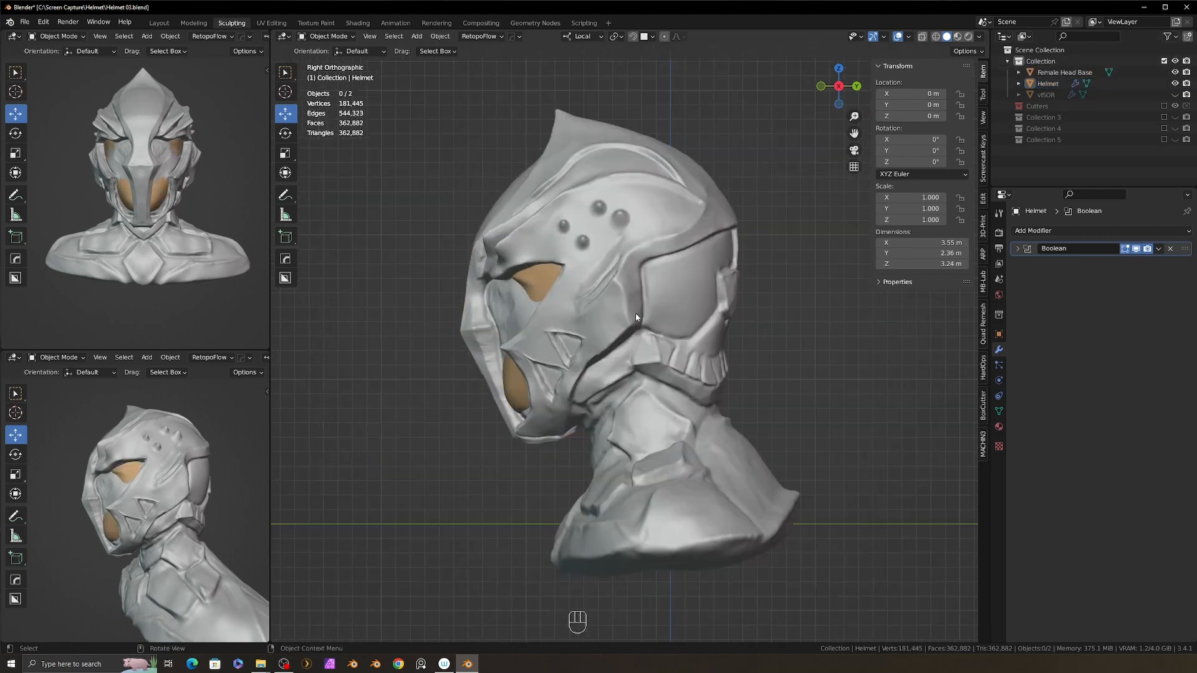
- Select the helmet and switch it to Sculpt Mode
middle_drag(635, 313, 664, 402)
scroll(663, 402, up, 2)
click(724, 409)
key(ctrl+Tab)
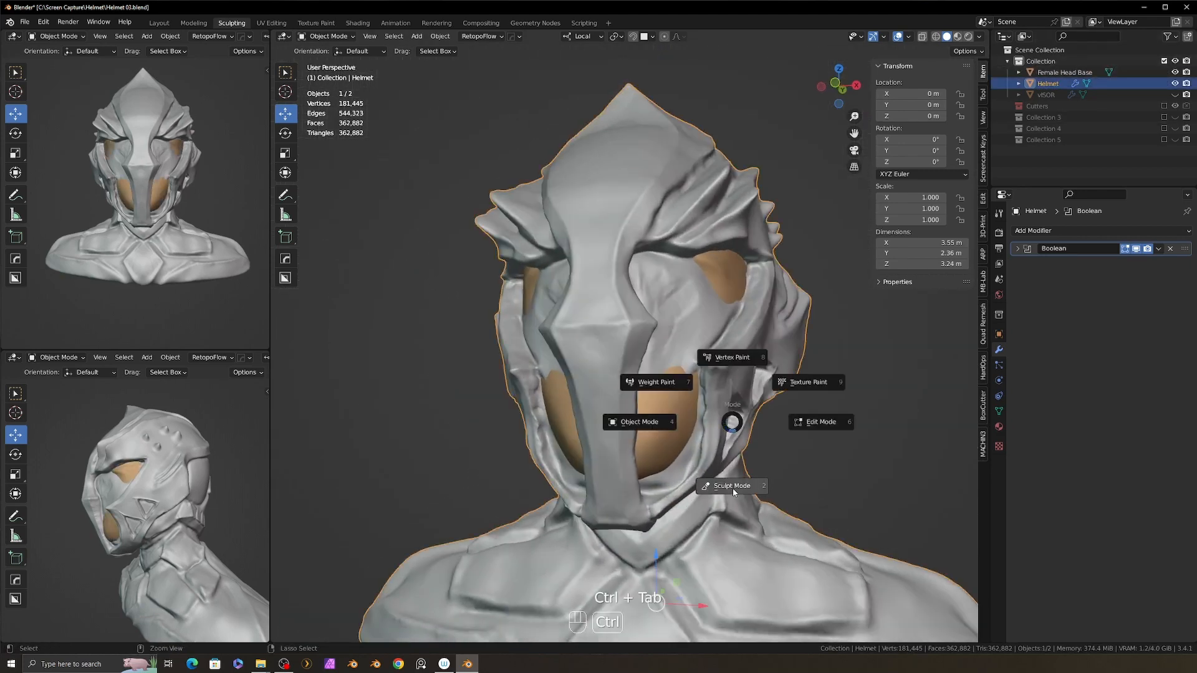
click(732, 488)
- Leave local view and carve the visor surface inward with subtractive Clay Strips strokes around the exposed head
mouse_move(854, 440)
alt+middle_down()
mouse_move(796, 428)
mouse_move(792, 380)
alt+middle_up()
alt+middle_drag(655, 321, 695, 322)
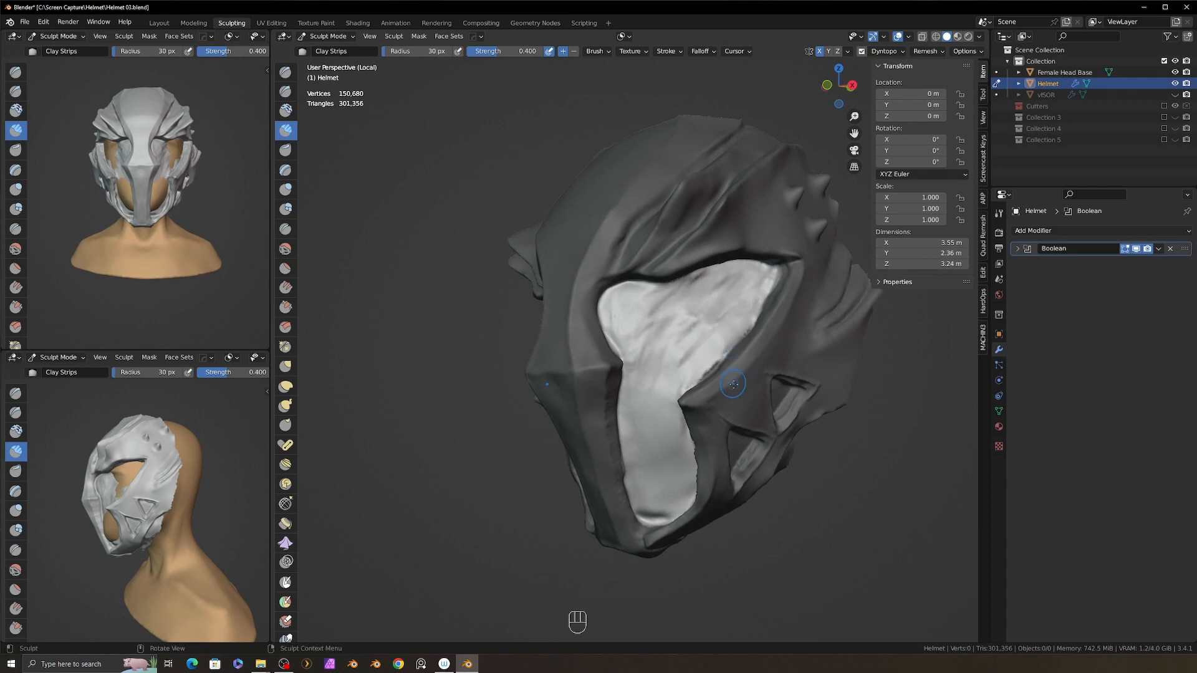
key(slash)
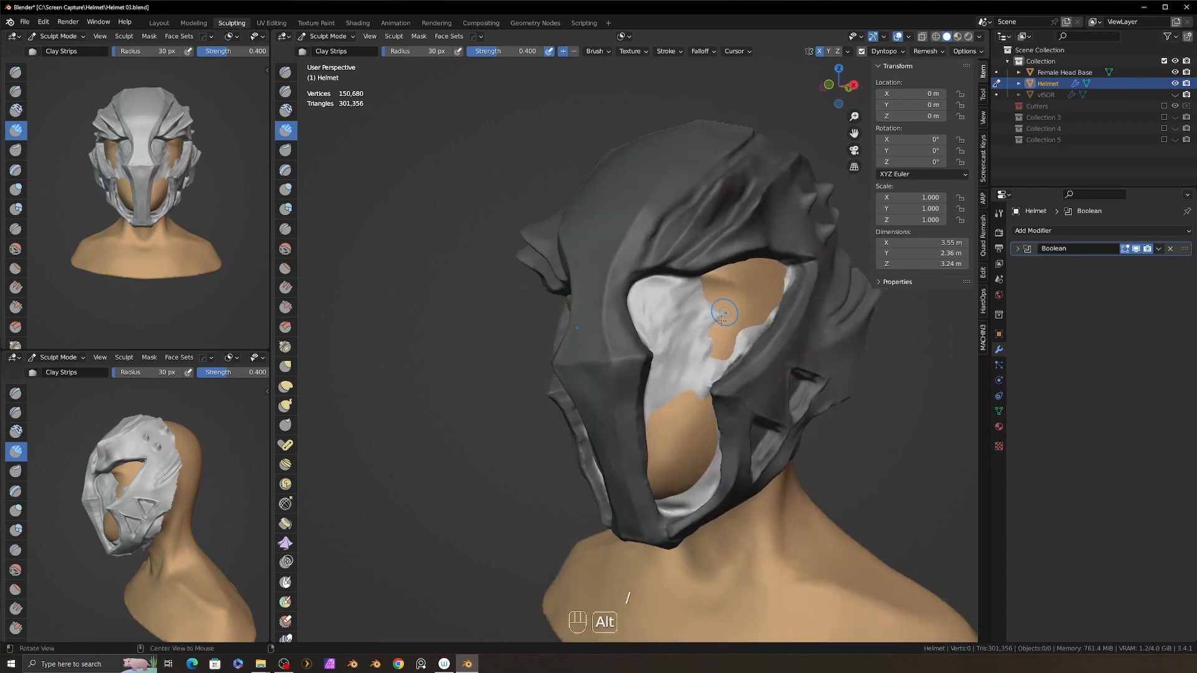
key(f)
click(723, 362)
mouse_move(716, 321)
ctrl+mouse_down()
mouse_move(690, 356)
mouse_move(643, 318)
ctrl+mouse_up()
ctrl+drag(667, 312, 680, 356)
mouse_move(696, 330)
alt+mouse_down()
mouse_move(670, 320)
mouse_move(724, 322)
mouse_move(672, 319)
alt+mouse_up()
- Adjust the outer edge of the eye recess with the Grab brush
key(g)
key(f)
drag(780, 312, 788, 318)
alt+drag(685, 490, 734, 448)
alt+drag(731, 490, 689, 530)
- Crease the inner edge of the helmet's eye recess beside the nose ridge with the Crease brush at 53 px radius
key(8)
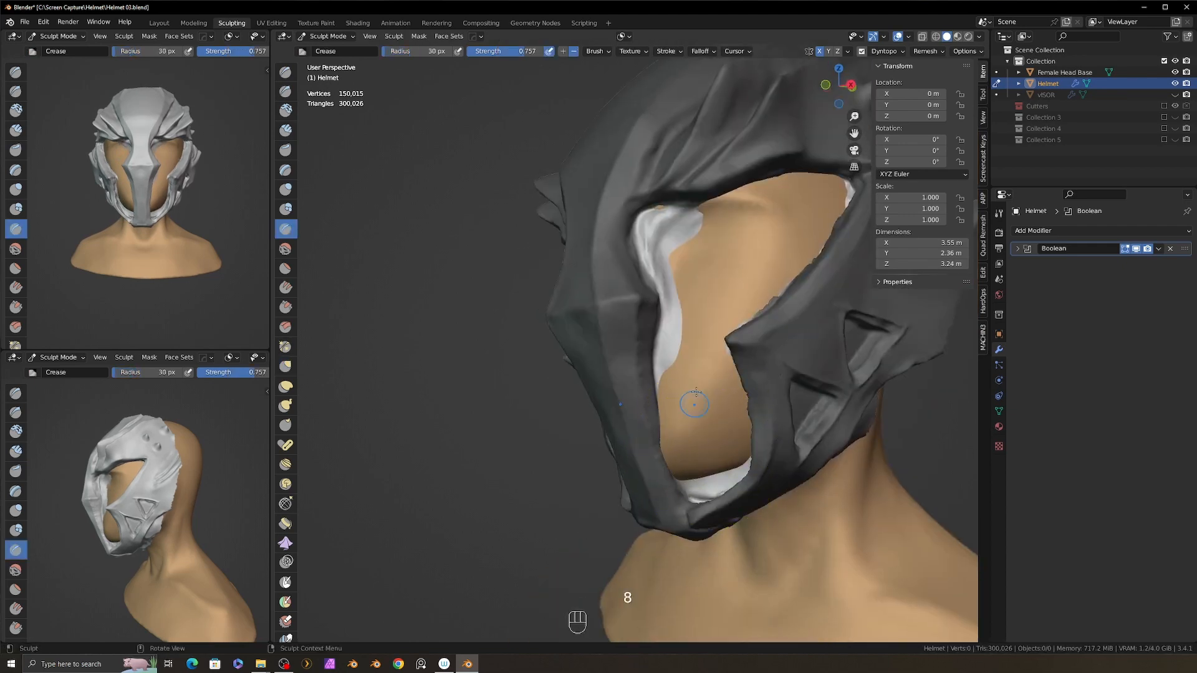
alt+drag(696, 349, 660, 368)
key(f)
click(667, 249)
drag(653, 234, 665, 296)
mouse_move(680, 280)
alt+mouse_down()
mouse_move(723, 250)
mouse_move(670, 206)
alt+mouse_up()
alt+drag(699, 237, 657, 268)
drag(648, 216, 663, 349)
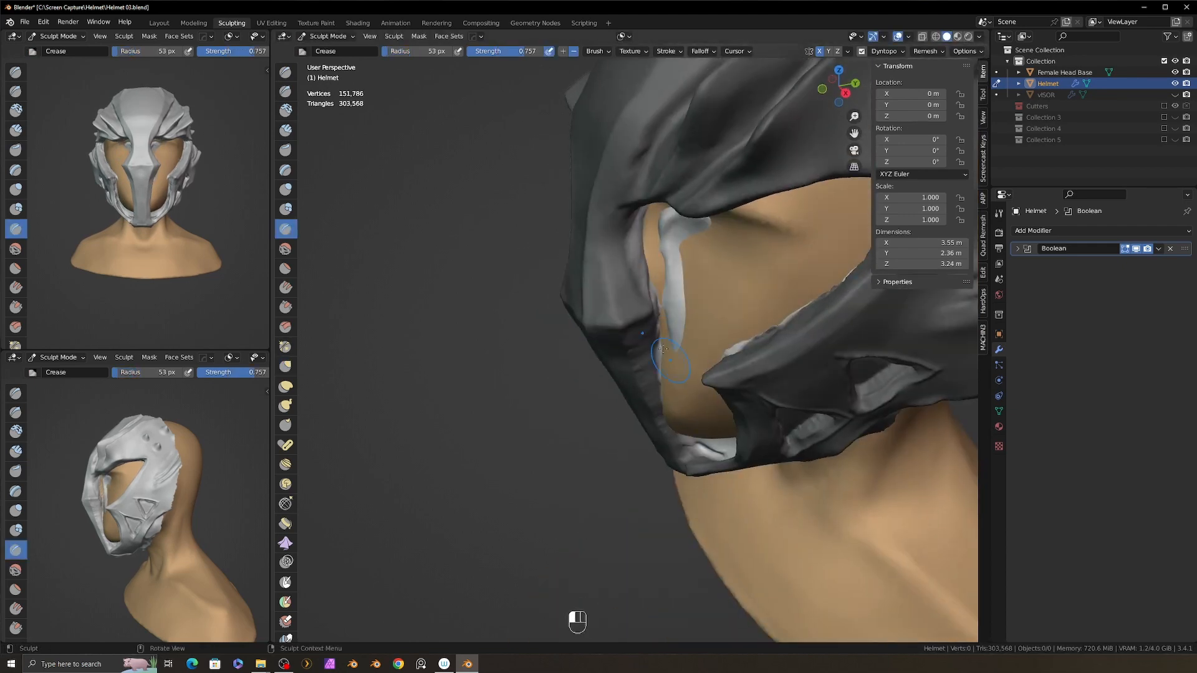
- Carve away the leftover visor surface near the nose ridge and chin with subtractive Clay Strips at 49 px radius
alt+drag(683, 305, 658, 274)
mouse_move(673, 233)
alt+mouse_down()
mouse_move(698, 265)
mouse_move(665, 237)
alt+mouse_up()
key(2)
key(f)
click(695, 257)
ctrl+drag(677, 293, 669, 243)
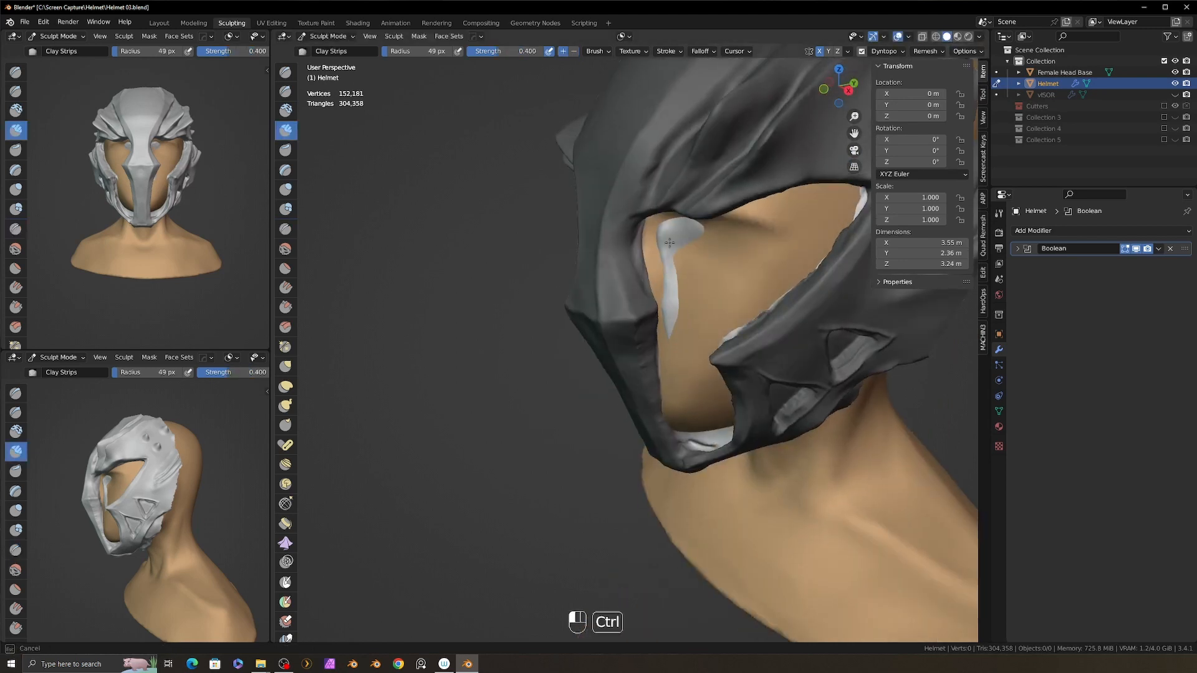
alt+drag(684, 364, 727, 373)
mouse_move(693, 440)
ctrl+mouse_down()
mouse_move(674, 457)
mouse_move(701, 456)
ctrl+mouse_up()
- Crease the lower cheek rim of the helmet opening with the Crease brush at 53 px radius
key(9)
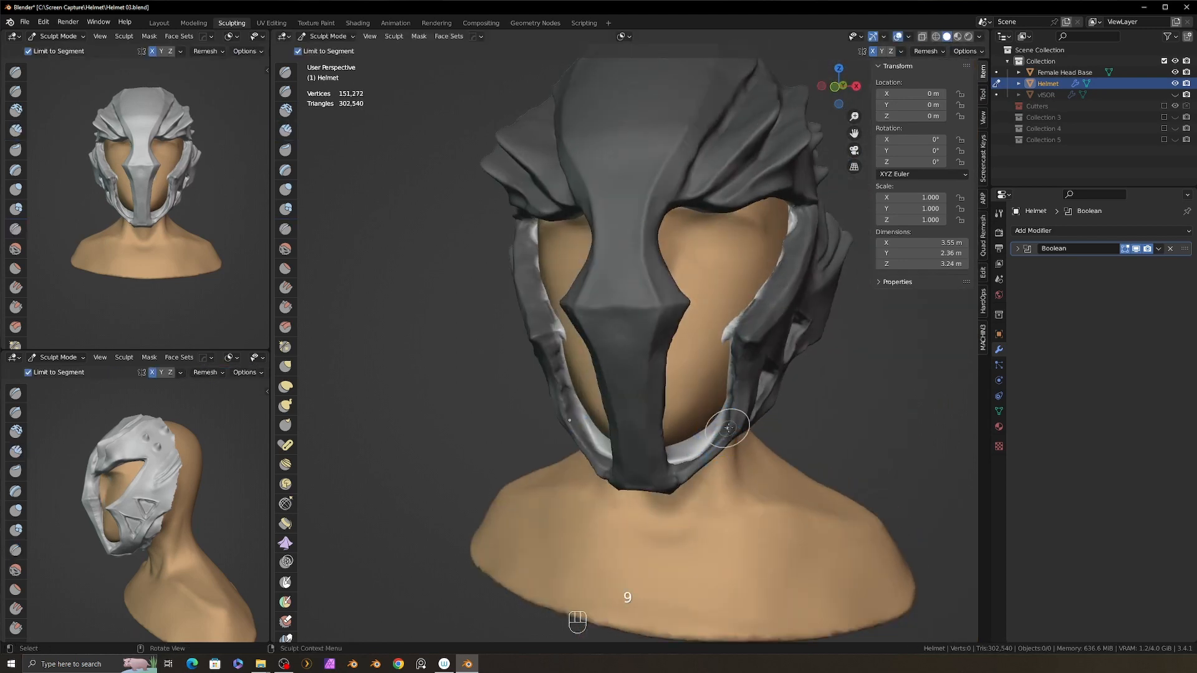
key(8)
key(f)
click(728, 405)
drag(728, 405, 679, 454)
alt+drag(680, 454, 699, 437)
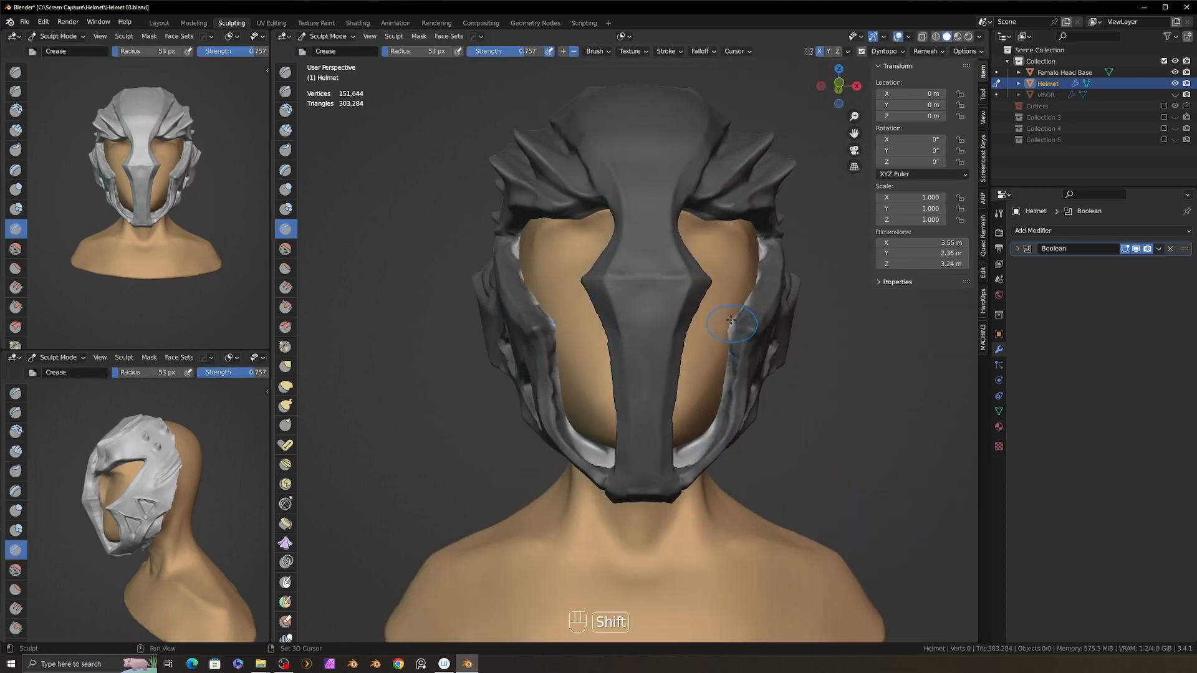
- Refine the inner chin edge of the helmet opening with a Crease stroke
middle_drag(731, 320, 688, 412)
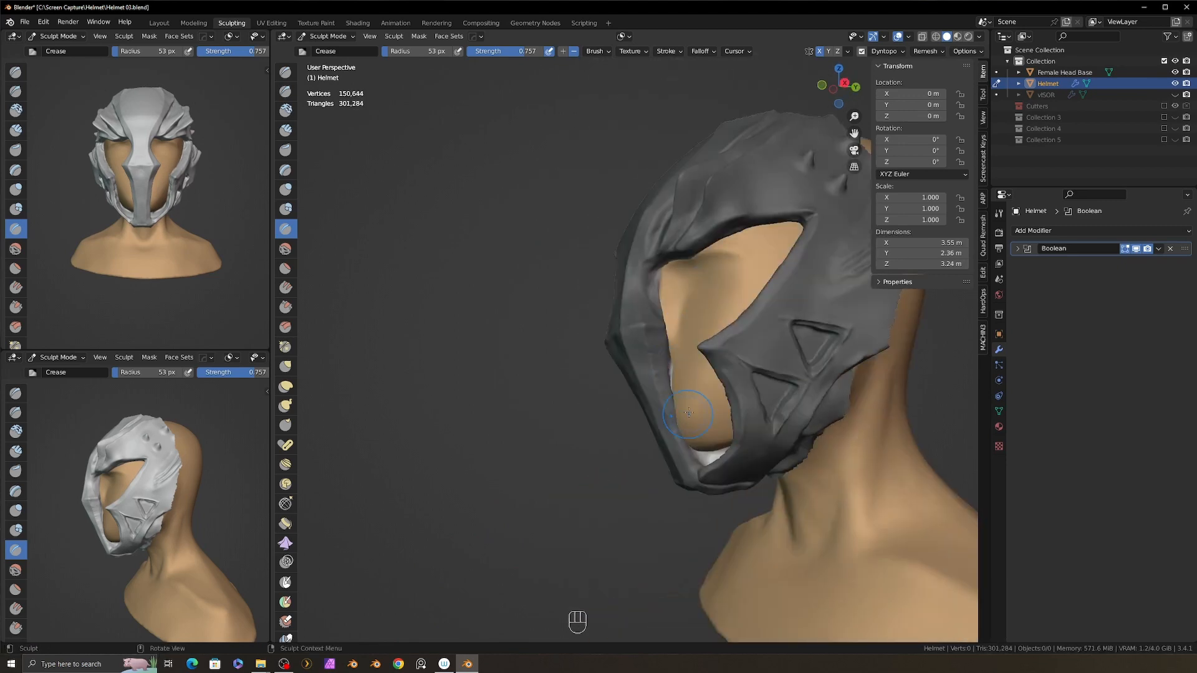
alt+drag(688, 413, 723, 415)
drag(695, 441, 723, 444)
mouse_move(723, 444)
alt+mouse_down()
mouse_move(770, 437)
mouse_move(764, 399)
alt+mouse_up()
mouse_move(792, 374)
alt+mouse_down()
mouse_move(751, 383)
mouse_move(759, 392)
alt+mouse_up()
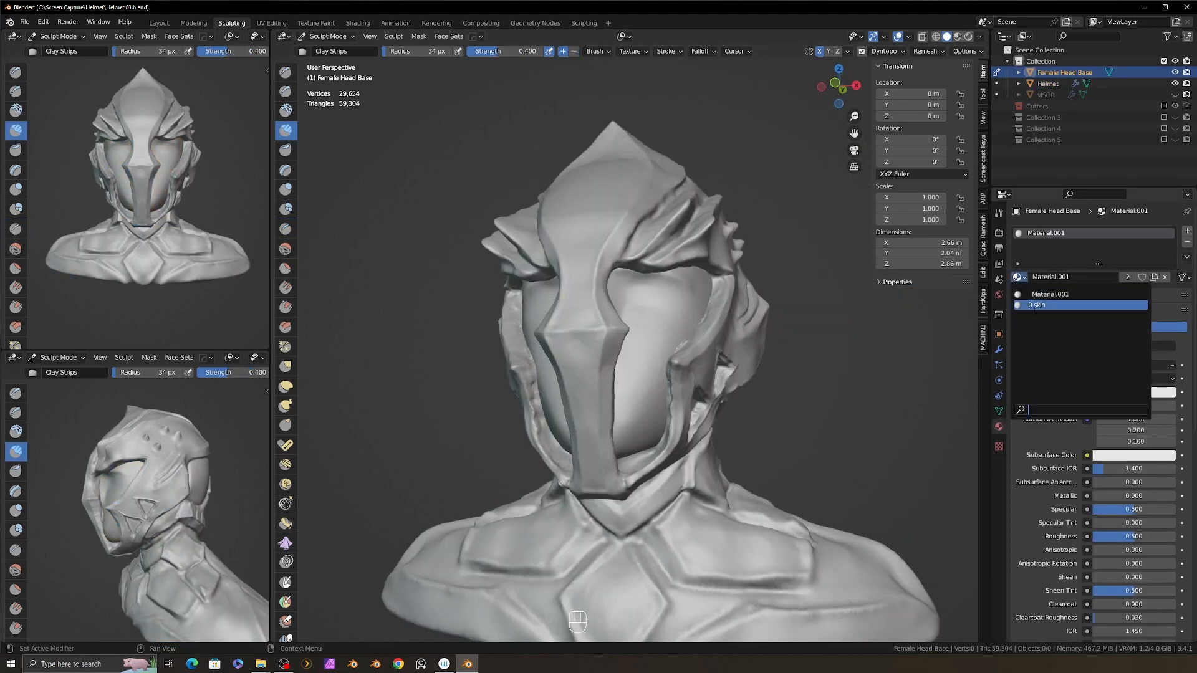
- Assign the skin material to the Female Head Base and set its viewport display colour to pale green
mouse_move(1116, 474)
mouse_down()
mouse_move(1102, 502)
mouse_move(1100, 479)
mouse_up()
drag(1166, 439, 1160, 515)
click(1108, 477)
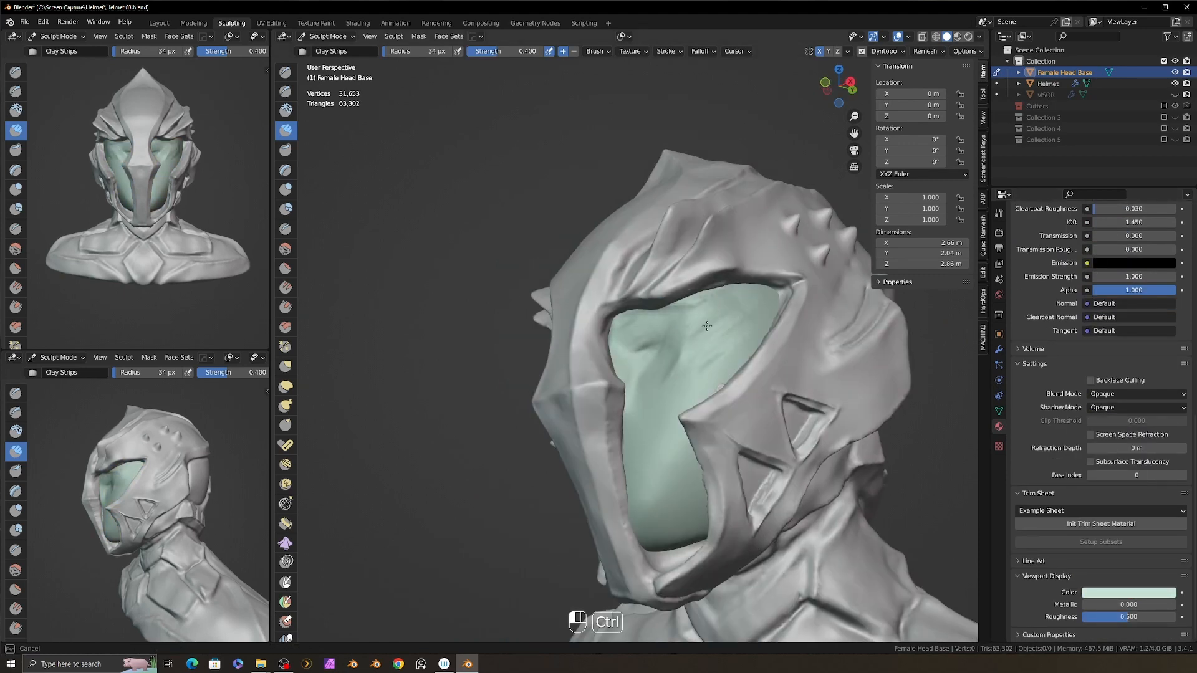
- Carve the head base's cheek and chin inside the helmet opening with subtractive Clay Strips at 34 px radius
ctrl+drag(667, 415, 661, 517)
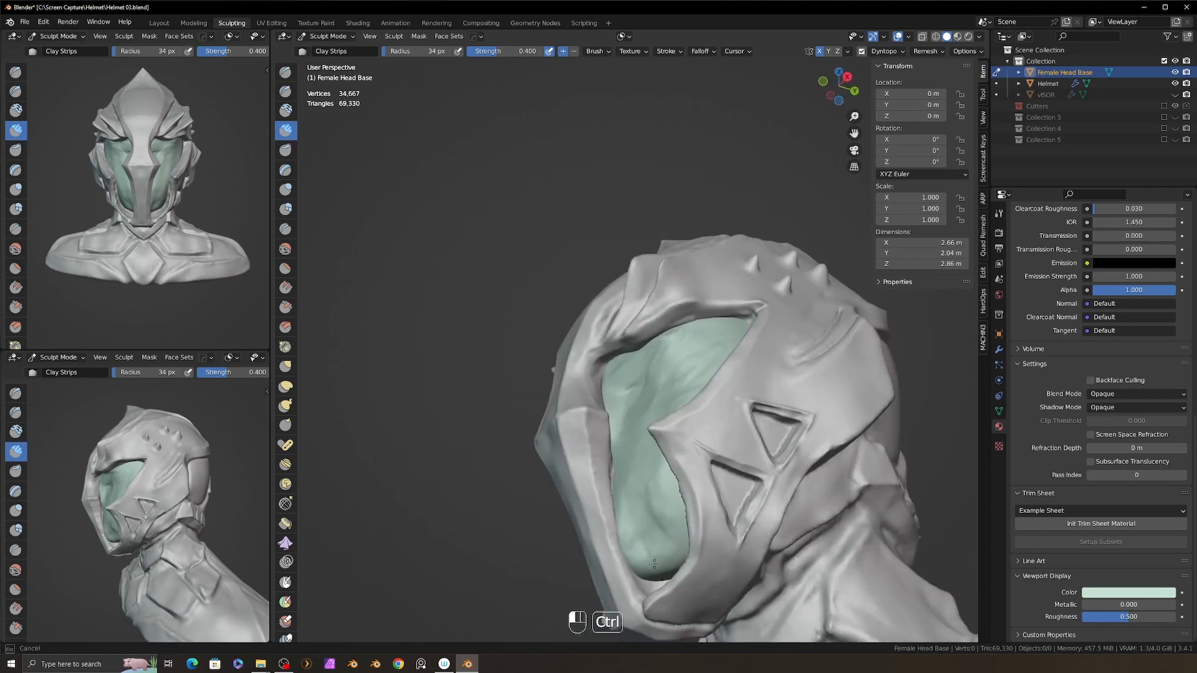
ctrl+drag(641, 555, 638, 530)
mouse_move(549, 480)
alt+mouse_down()
mouse_move(695, 460)
mouse_move(614, 411)
alt+mouse_up()
- Isolate the head base and carve its eye areas, nose, cheeks and chin with Clay Strips at 47 px radius
key(slash)
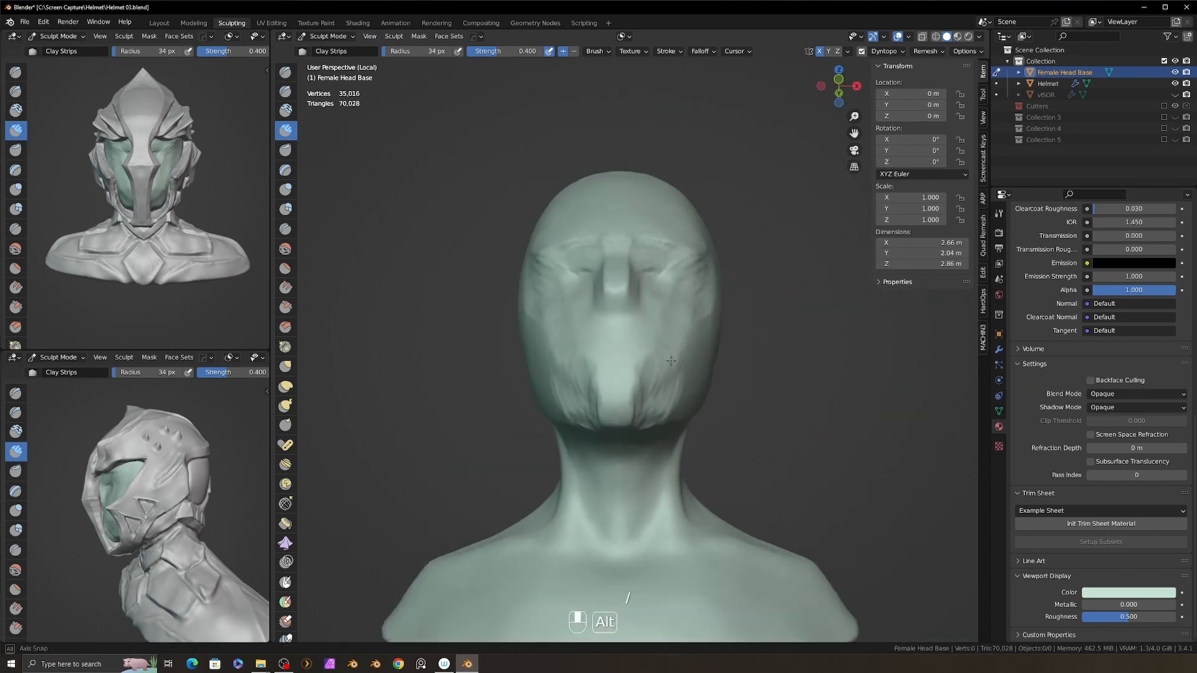
key(f)
ctrl+drag(600, 368, 608, 406)
alt+drag(648, 399, 614, 374)
drag(624, 275, 623, 337)
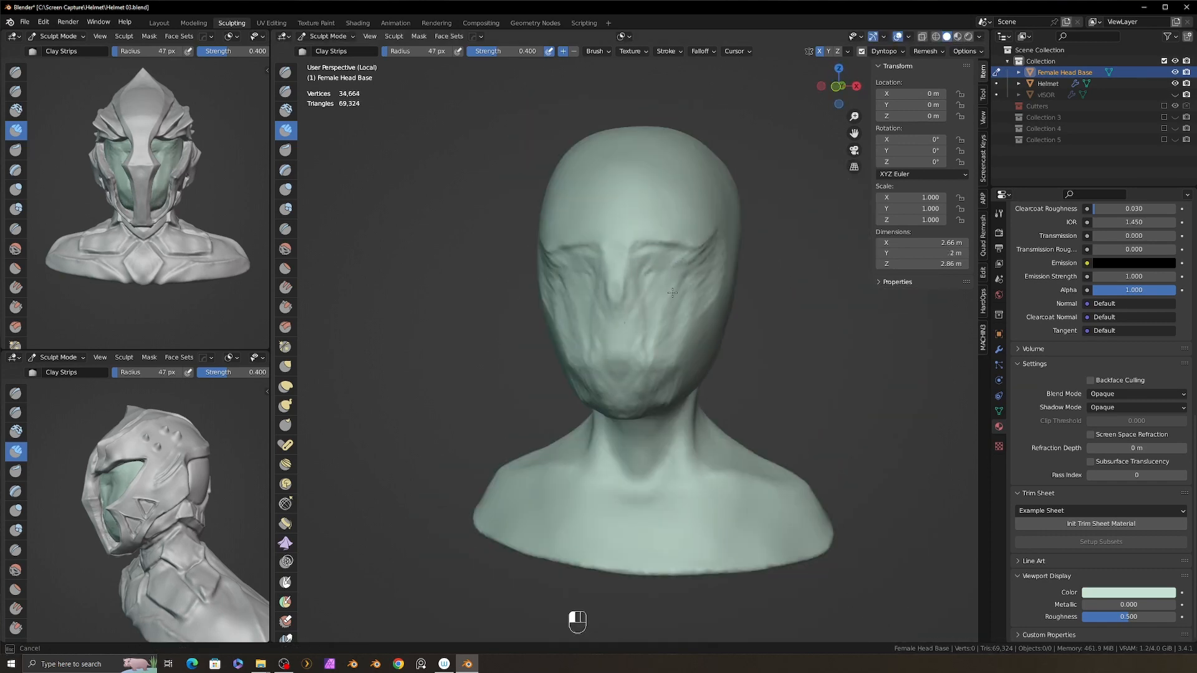
alt+drag(735, 399, 677, 387)
ctrl+drag(686, 349, 675, 391)
ctrl+drag(657, 266, 662, 300)
- Show the helmet again and carve a slanted crease across the eye area with the Crease brush at 36 px radius
key(slash)
alt+drag(649, 399, 661, 399)
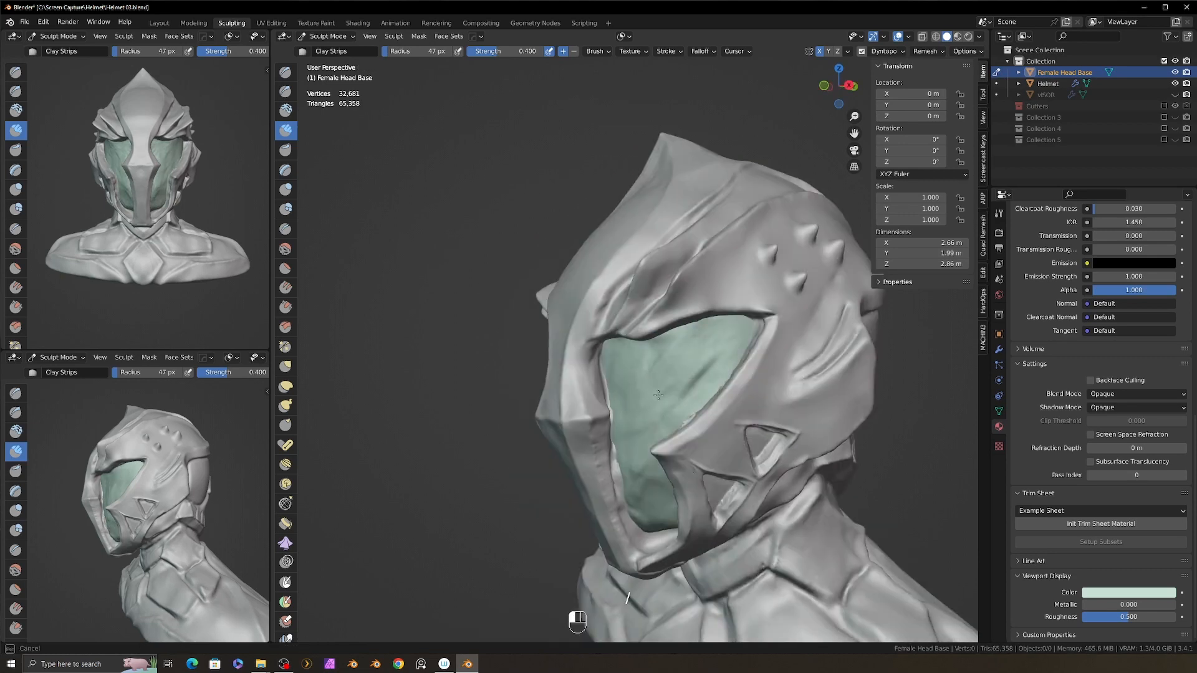
mouse_move(580, 412)
alt+mouse_down()
mouse_move(690, 428)
mouse_move(661, 424)
alt+mouse_up()
ctrl+alt+drag(661, 424, 701, 430)
key(8)
key(f)
alt+drag(644, 369, 627, 378)
key(f)
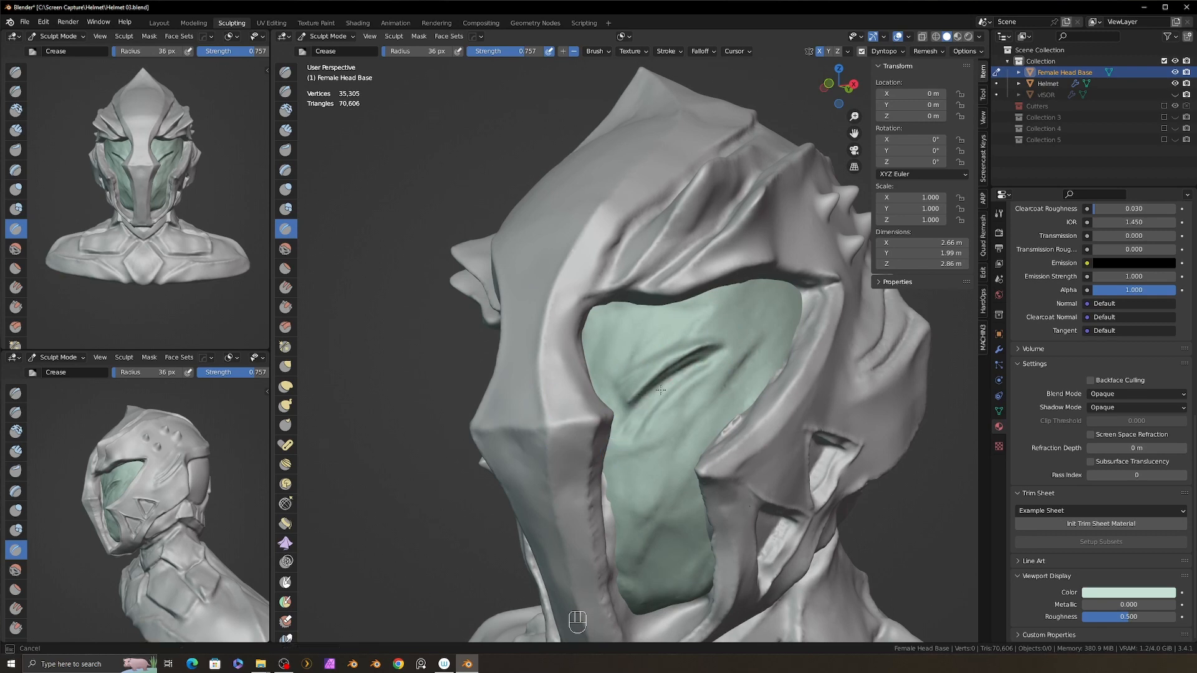
- Hollow out an eye socket below the brow of the head base with subtractive Clay Strips at 40 px radius
key(2)
ctrl+drag(689, 387, 654, 405)
mouse_move(664, 399)
alt+mouse_down()
mouse_move(697, 387)
mouse_move(655, 381)
alt+mouse_up()
ctrl+drag(679, 368, 645, 393)
alt+drag(651, 390, 687, 389)
mouse_move(683, 368)
ctrl+mouse_down()
mouse_move(652, 388)
mouse_move(664, 389)
ctrl+mouse_up()
ctrl+drag(716, 356, 661, 383)
alt+drag(651, 387, 692, 381)
key(f)
ctrl+drag(686, 364, 666, 373)
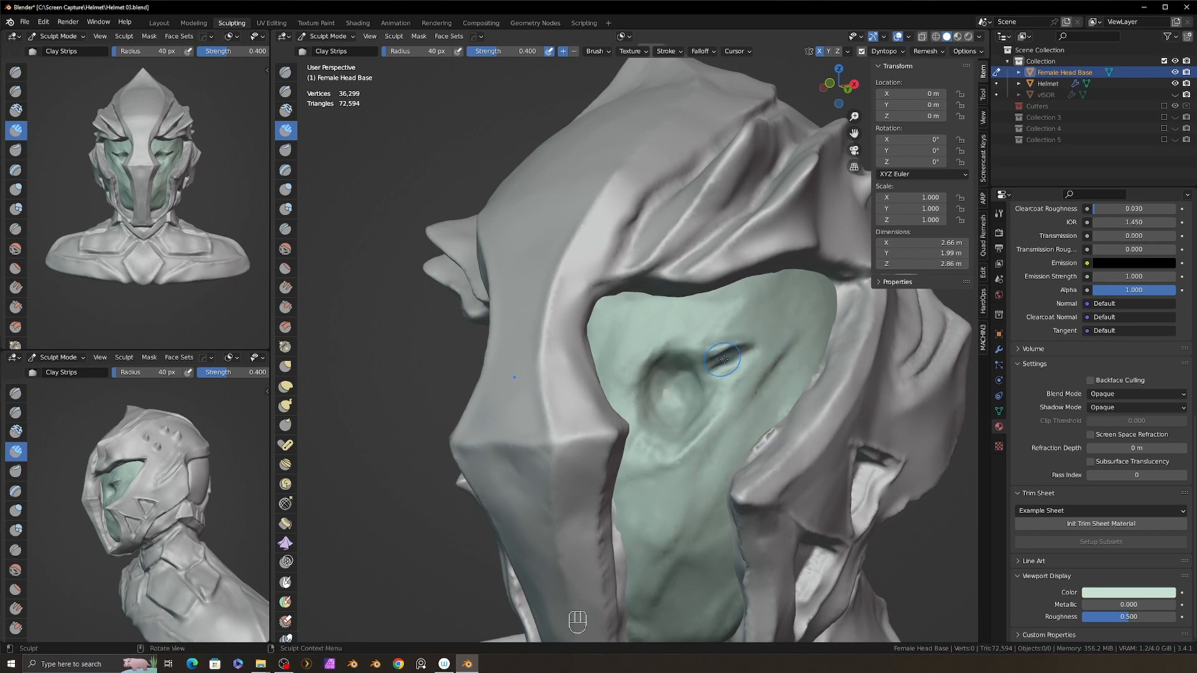
- Carve deep slanted folds into the temple area beyond the outer corner of the eye socket
key(3)
key(f)
key(f)
click(728, 354)
ctrl+drag(731, 348, 689, 336)
ctrl+drag(798, 301, 764, 352)
alt+drag(779, 343, 745, 371)
key(d)
mouse_move(773, 356)
ctrl+alt+mouse_down()
mouse_move(759, 373)
mouse_move(741, 368)
ctrl+alt+mouse_up()
mouse_move(736, 371)
ctrl+mouse_down()
mouse_move(749, 354)
mouse_move(741, 359)
ctrl+mouse_up()
mouse_move(741, 359)
alt+mouse_down()
mouse_move(753, 374)
mouse_move(809, 350)
alt+mouse_up()
- Sharpen the temple folds with Crease at 40 px radius and detail them with Clay Strips at 31 px
key(8)
key(f)
click(754, 396)
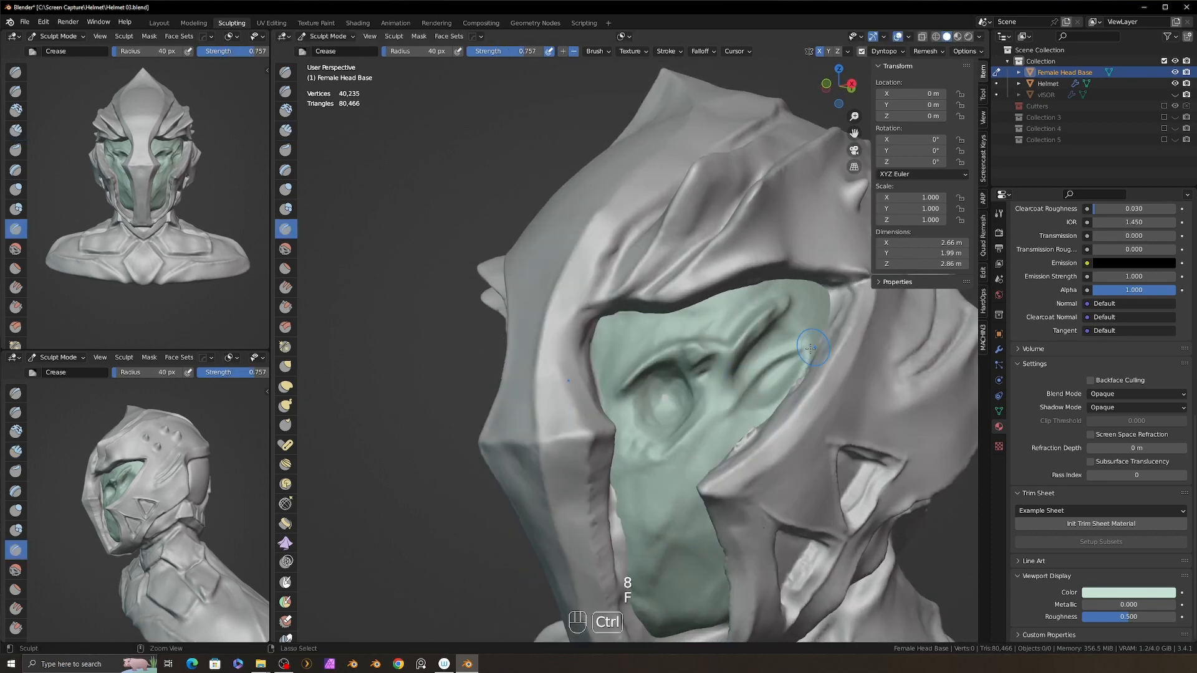
key(2)
key(f)
click(758, 377)
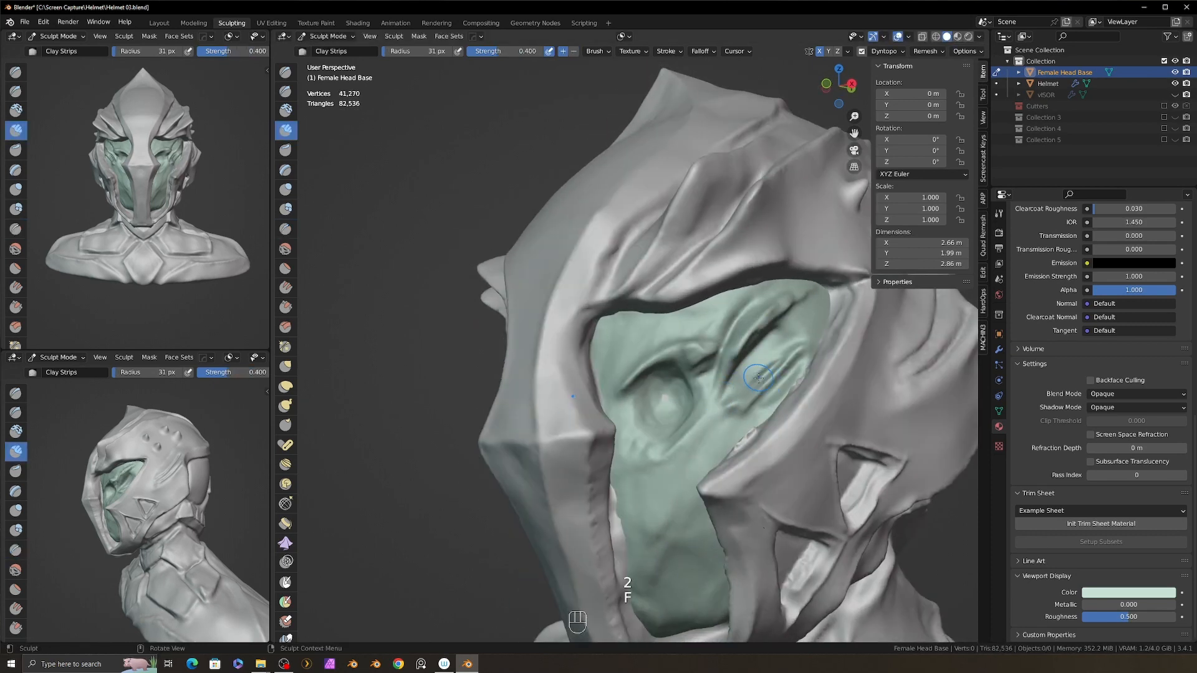
middle_drag(767, 384, 652, 375)
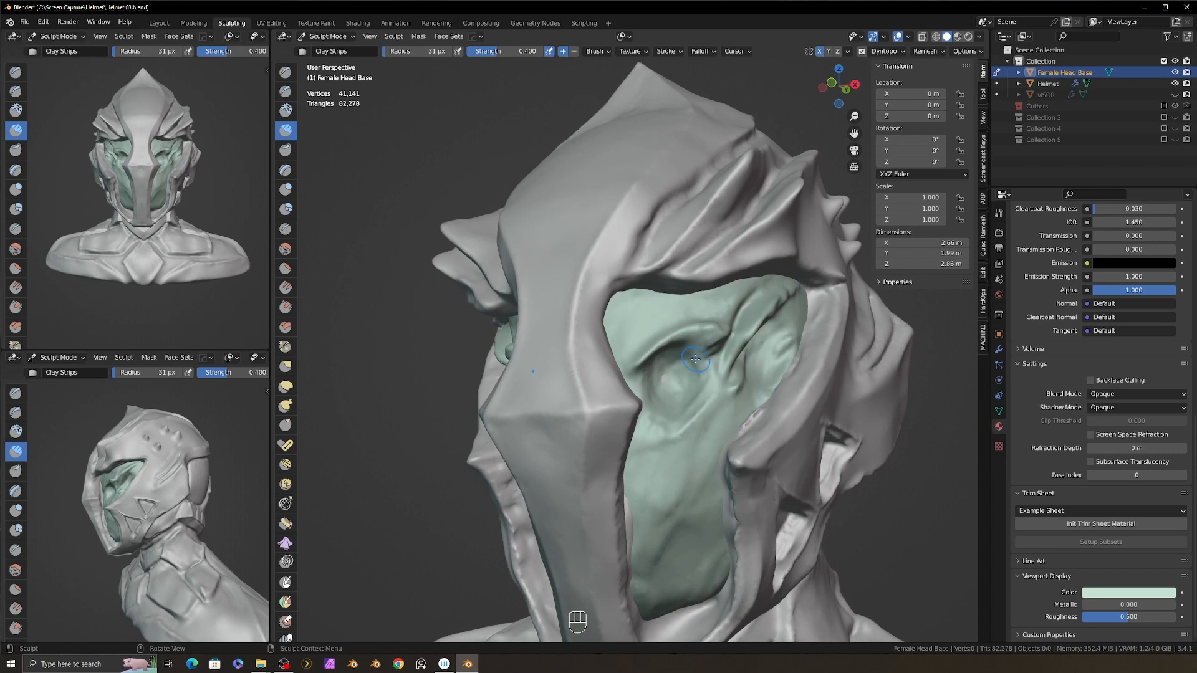
- Deepen the folds around the eye socket with the Crease brush and Clay Strips at 29 px radius
key(8)
key(f)
key(2)
key(f)
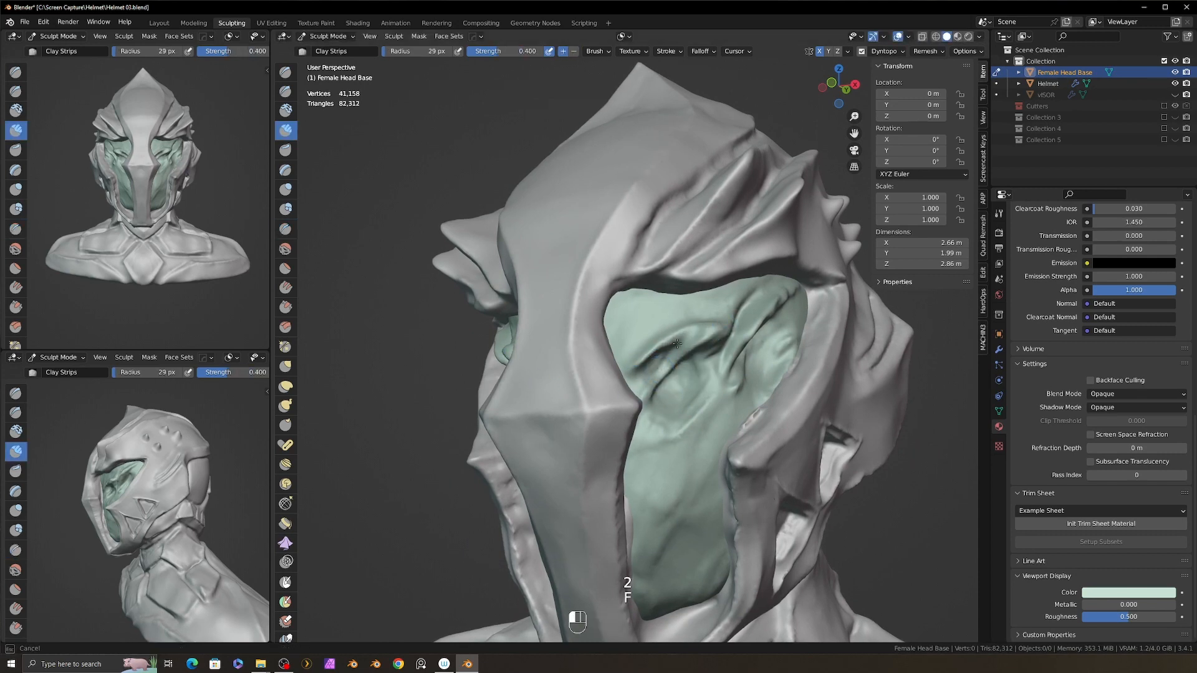
middle_drag(676, 325, 646, 364)
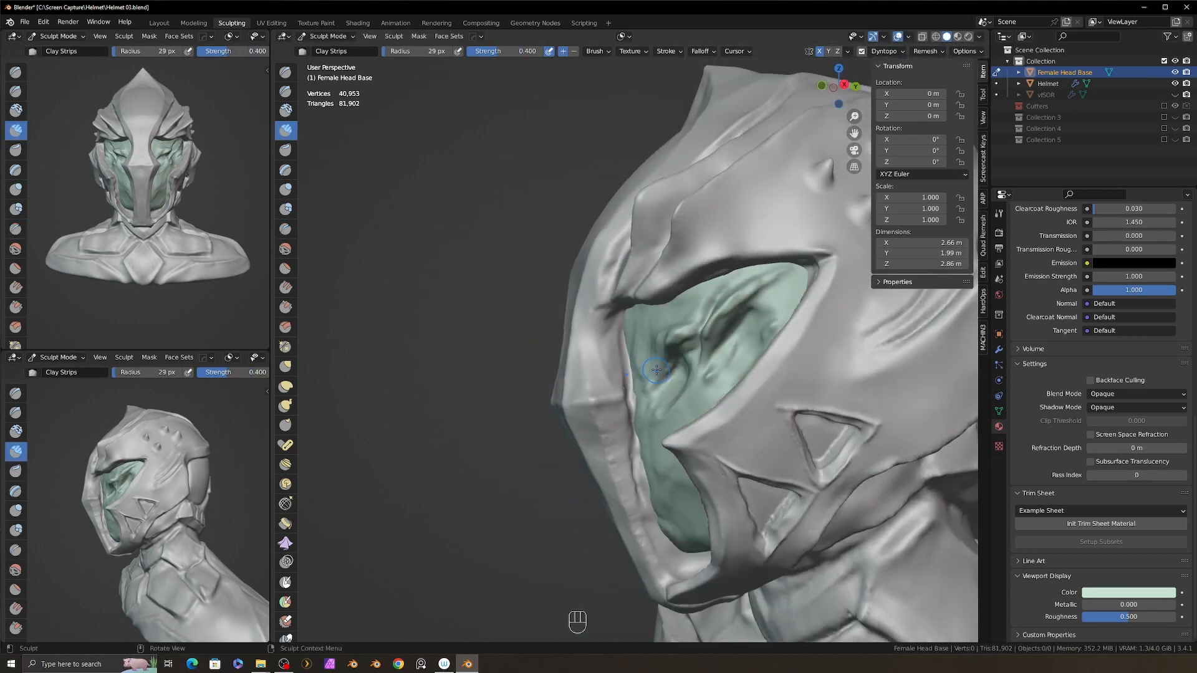
- Adjust the head base's face surface beside the nose ridge with the Grab brush
key(3)
key(f)
drag(625, 339, 625, 343)
mouse_move(624, 343)
alt+mouse_down()
mouse_move(636, 374)
mouse_move(710, 368)
mouse_move(645, 377)
alt+mouse_up()
key(f)
mouse_move(641, 382)
mouse_down()
mouse_move(717, 242)
mouse_move(722, 344)
mouse_move(667, 333)
mouse_move(678, 327)
mouse_up()
- Switch sculpting to the helmet, isolate it, and reshape its face area with the Grab brush at 285 px radius
key(alt+q)
key(slash)
key(3)
key(f)
drag(601, 341, 606, 343)
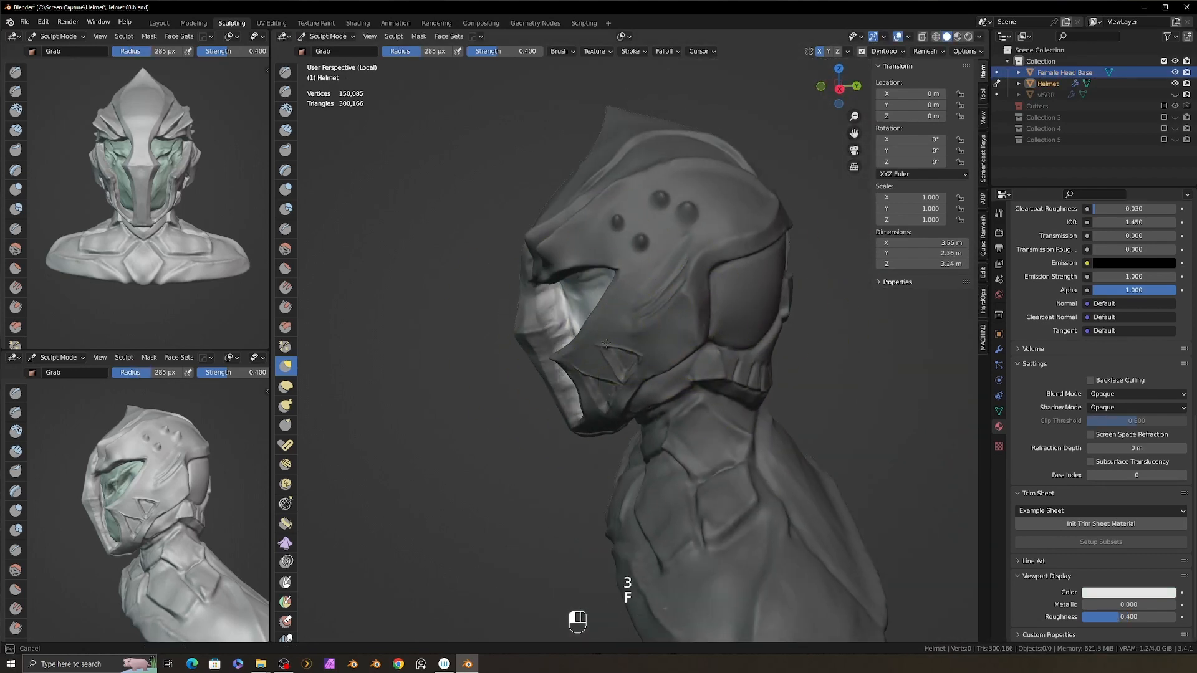
alt+drag(599, 276, 676, 246)
mouse_move(548, 334)
alt+mouse_down()
mouse_move(562, 242)
mouse_move(549, 281)
alt+mouse_up()
mouse_move(549, 280)
ctrl+alt+mouse_down()
mouse_move(552, 243)
mouse_move(561, 281)
ctrl+alt+mouse_up()
- Sculpt the inner surface of the helmet's face opening behind the nose ridge
alt+drag(698, 256, 639, 274)
key(2)
key(1)
key(f)
click(640, 265)
ctrl+alt+drag(630, 231, 615, 299)
alt+drag(615, 280, 736, 268)
drag(517, 274, 507, 309)
mouse_move(717, 274)
alt+mouse_down()
mouse_move(592, 270)
mouse_move(608, 259)
mouse_move(562, 293)
mouse_move(589, 281)
alt+mouse_up()
- Erase the mask along the inner side of the helmet's nose ridge with the Mask brush at 37 px radius
key(2)
key(f)
click(587, 259)
key(m)
ctrl+drag(558, 318, 568, 393)
alt+drag(599, 349, 571, 333)
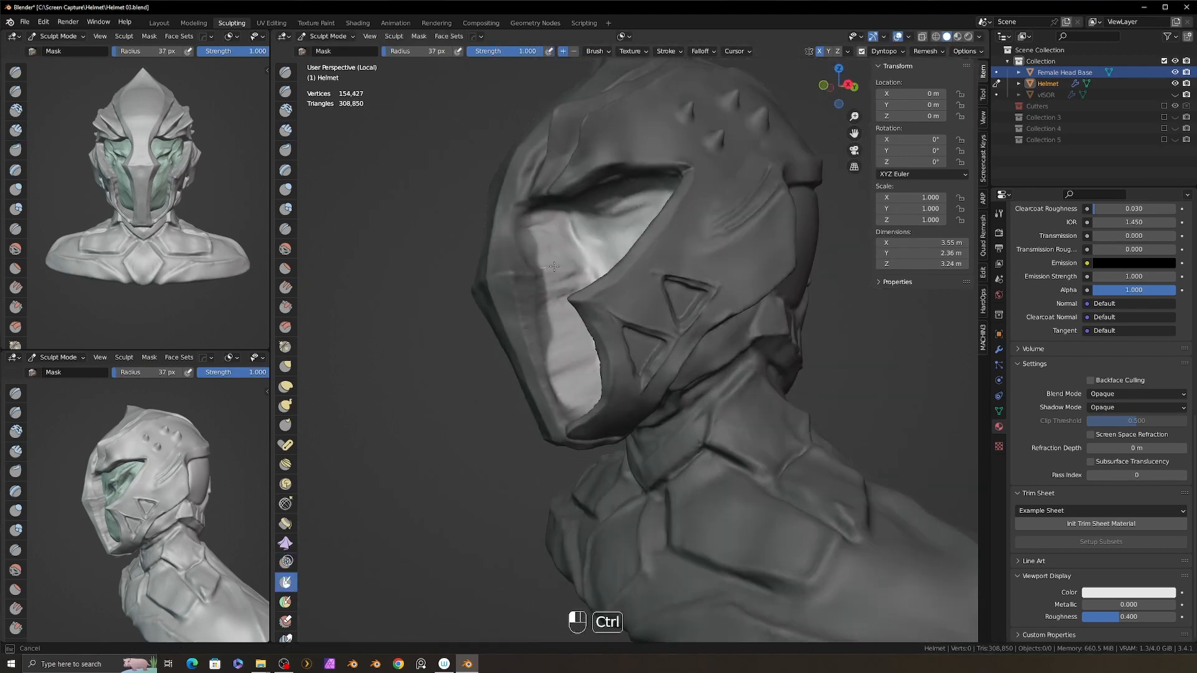
- Rework the unmasked inner side of the nose ridge with Clay Strips and smooth it
mouse_move(561, 268)
alt+mouse_down()
mouse_move(622, 209)
mouse_move(567, 250)
mouse_move(616, 297)
alt+mouse_up()
key(2)
key(f)
click(593, 259)
alt+drag(608, 284, 649, 281)
mouse_move(645, 275)
shift+mouse_down()
mouse_move(624, 300)
mouse_move(673, 318)
mouse_move(677, 334)
shift+mouse_up()
- Leave local view, switch sculpting back to the Female Head Base, and reshape its face with a large Grab brush
key(slash)
key(alt+q)
key(2)
key(3)
key(f)
click(692, 335)
key(f)
click(679, 315)
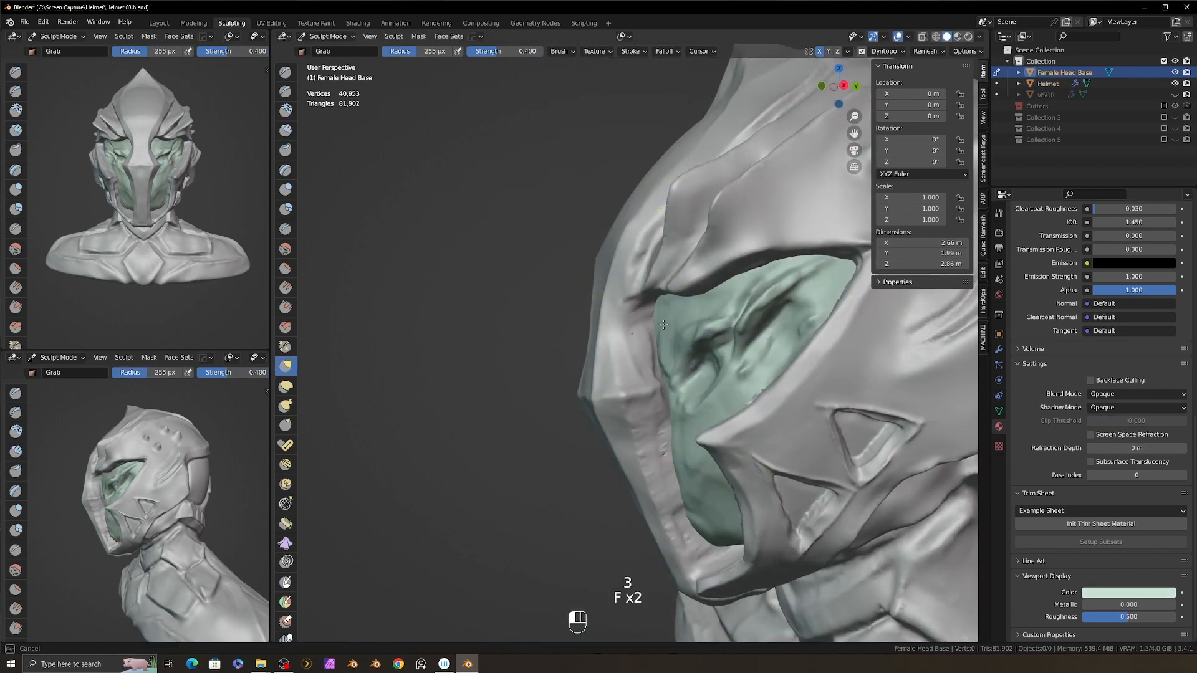
key(f)
click(692, 477)
mouse_move(676, 514)
alt+mouse_down()
mouse_move(739, 520)
mouse_move(748, 507)
mouse_move(735, 477)
mouse_move(729, 489)
alt+mouse_up()
key(f)
click(782, 336)
- Carve a vertical cheek hollow below the eye socket using the Crease brush and subtractive Clay Strips at 26 px radius
mouse_move(745, 497)
alt+mouse_down()
mouse_move(762, 500)
mouse_move(720, 452)
alt+mouse_up()
key(8)
key(f)
key(f)
key(2)
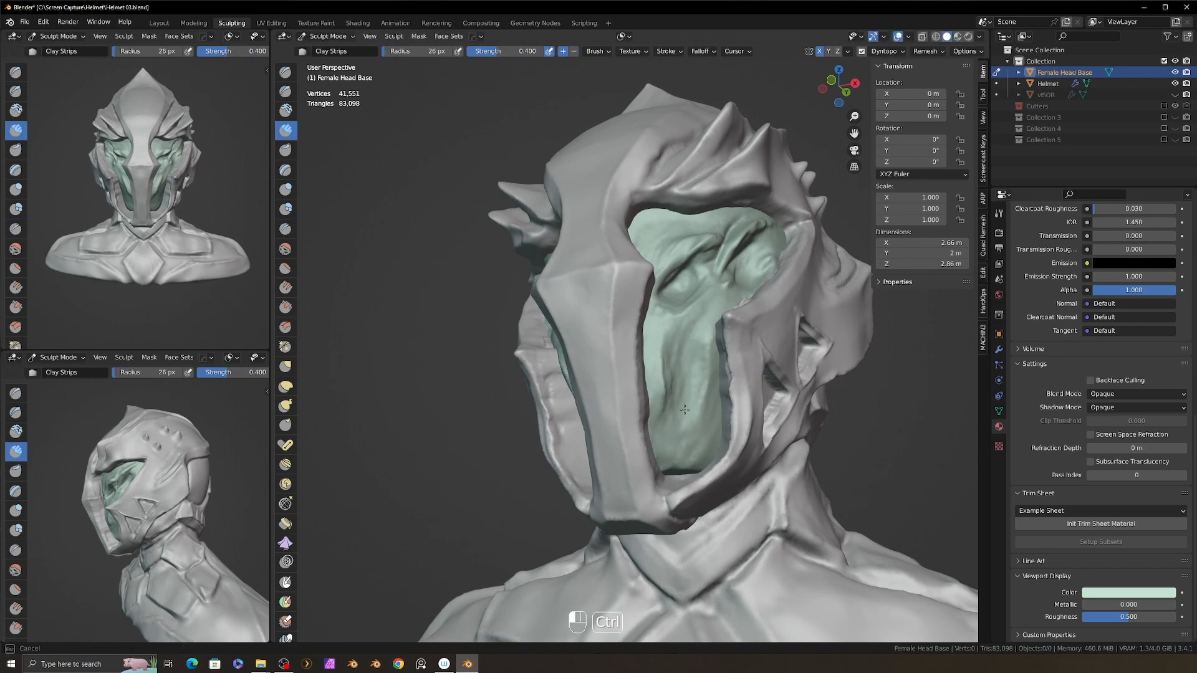
ctrl+drag(696, 337, 698, 374)
- Isolate the head base and carve small hollows into its cheek below the eye with subtractive Clay Strips
key(KP_Divide)
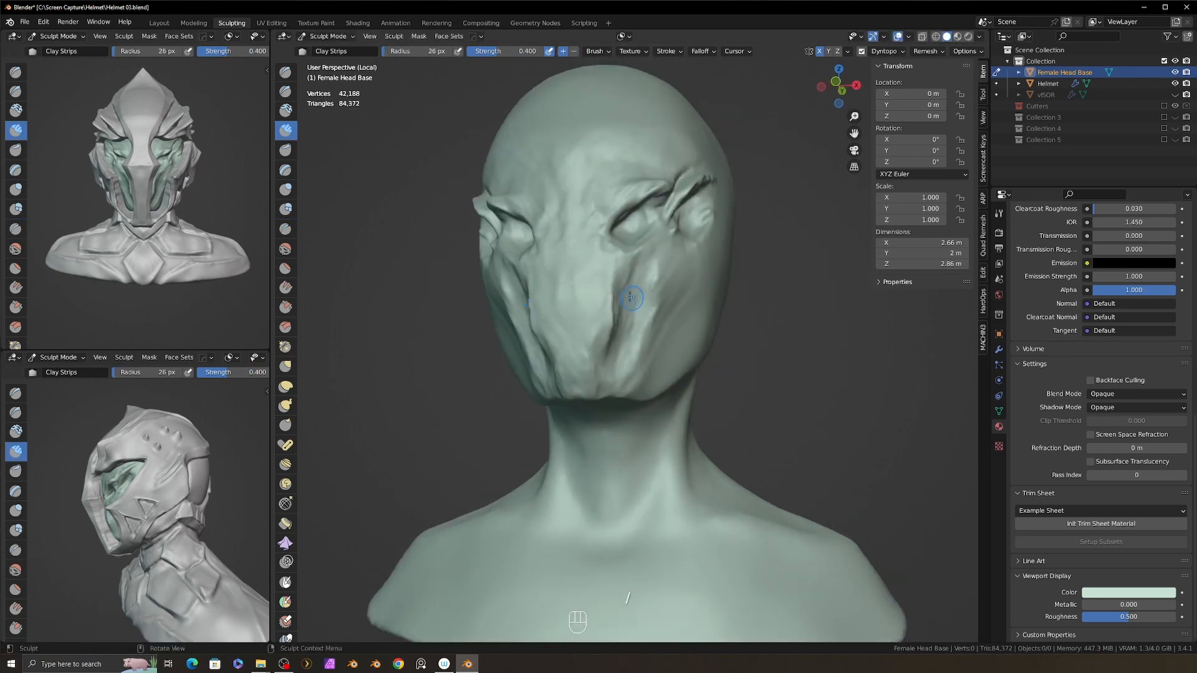
ctrl+drag(619, 315, 601, 352)
alt+drag(745, 346, 706, 343)
ctrl+alt+drag(705, 343, 704, 319)
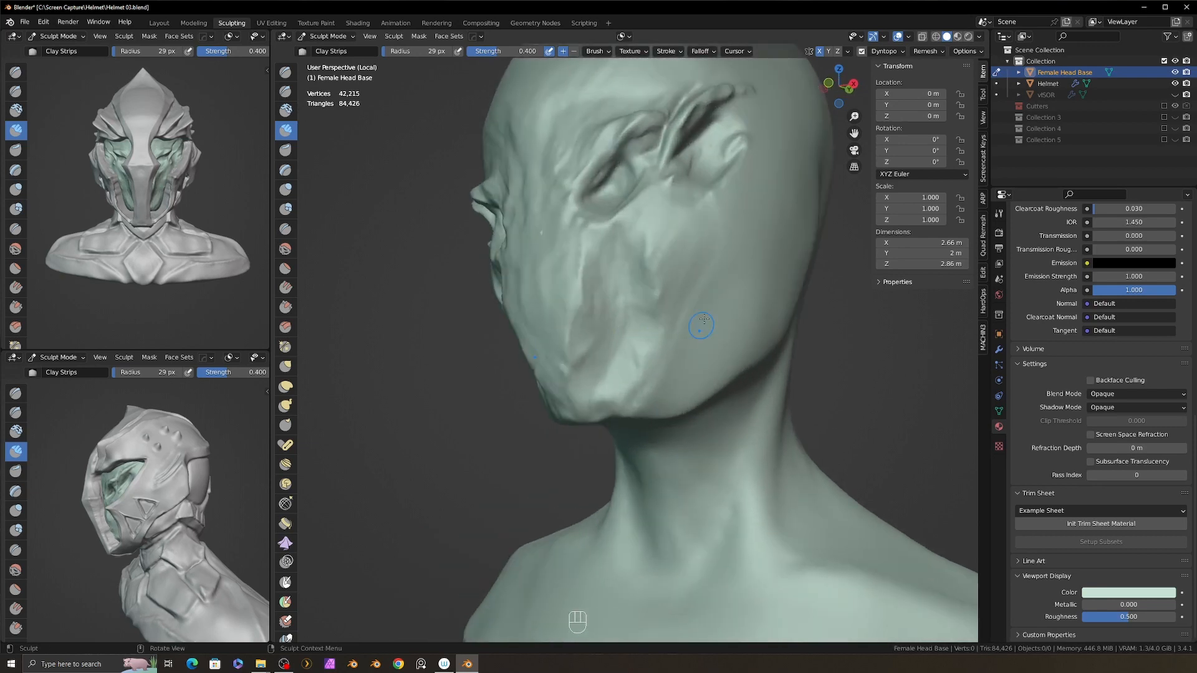
ctrl+drag(592, 272, 586, 293)
alt+drag(623, 299, 604, 298)
key(f)
click(594, 264)
mouse_move(604, 298)
ctrl+alt+mouse_down()
mouse_move(603, 277)
mouse_move(593, 319)
ctrl+alt+mouse_up()
- Raise pinched ridges around the cheek hollows beside the nose using the Crease brush in reverse at 25 px radius
key(8)
alt+drag(593, 320, 578, 298)
key(f)
click(576, 277)
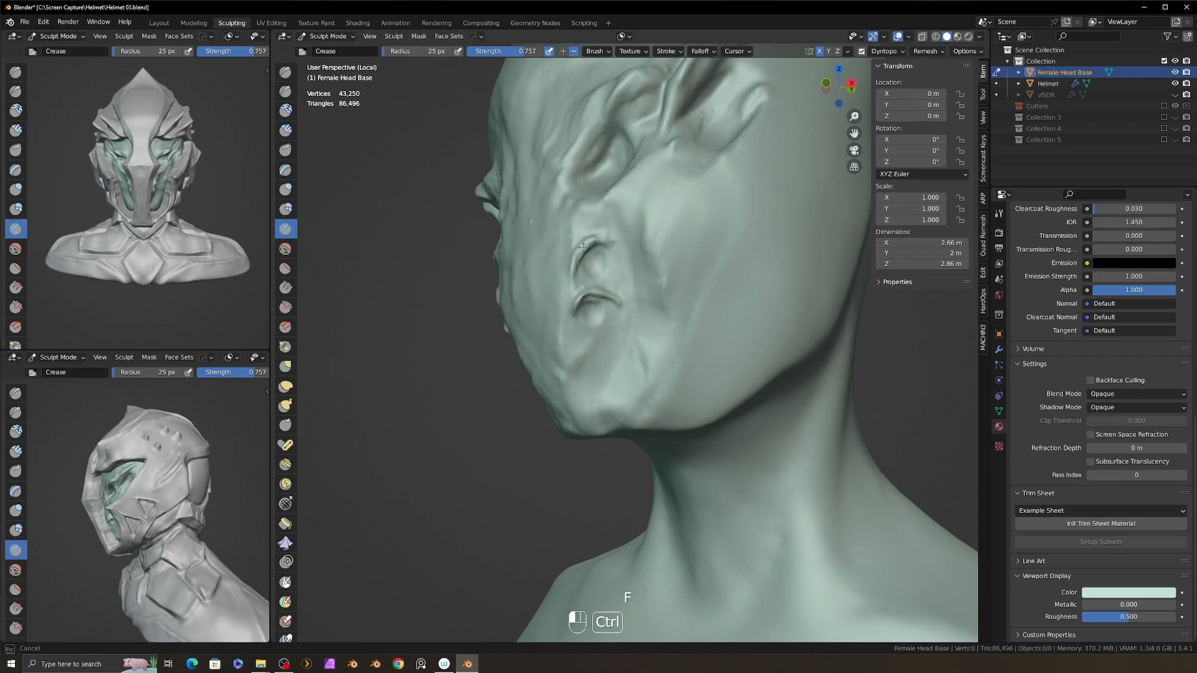
ctrl+drag(583, 247, 575, 274)
alt+drag(580, 274, 629, 278)
mouse_move(585, 244)
ctrl+mouse_down()
mouse_move(568, 261)
mouse_move(608, 283)
ctrl+mouse_up()
mouse_move(585, 245)
ctrl+mouse_down()
mouse_move(571, 267)
mouse_move(563, 250)
ctrl+mouse_up()
- Resize the next sculpting brush and check the cheek folds from several angles
key(4)
key(f)
click(571, 262)
mouse_move(576, 281)
alt+mouse_down()
mouse_move(596, 298)
mouse_move(570, 304)
alt+mouse_up()
mouse_move(580, 298)
alt+mouse_down()
mouse_move(555, 288)
mouse_move(587, 293)
mouse_move(561, 315)
mouse_move(589, 277)
alt+mouse_up()
- Crease the folds between nose and cheek and up to the inner brow with the Crease brush at 31 px radius
key(8)
key(f)
click(586, 287)
alt+drag(576, 231, 598, 222)
drag(544, 279, 584, 218)
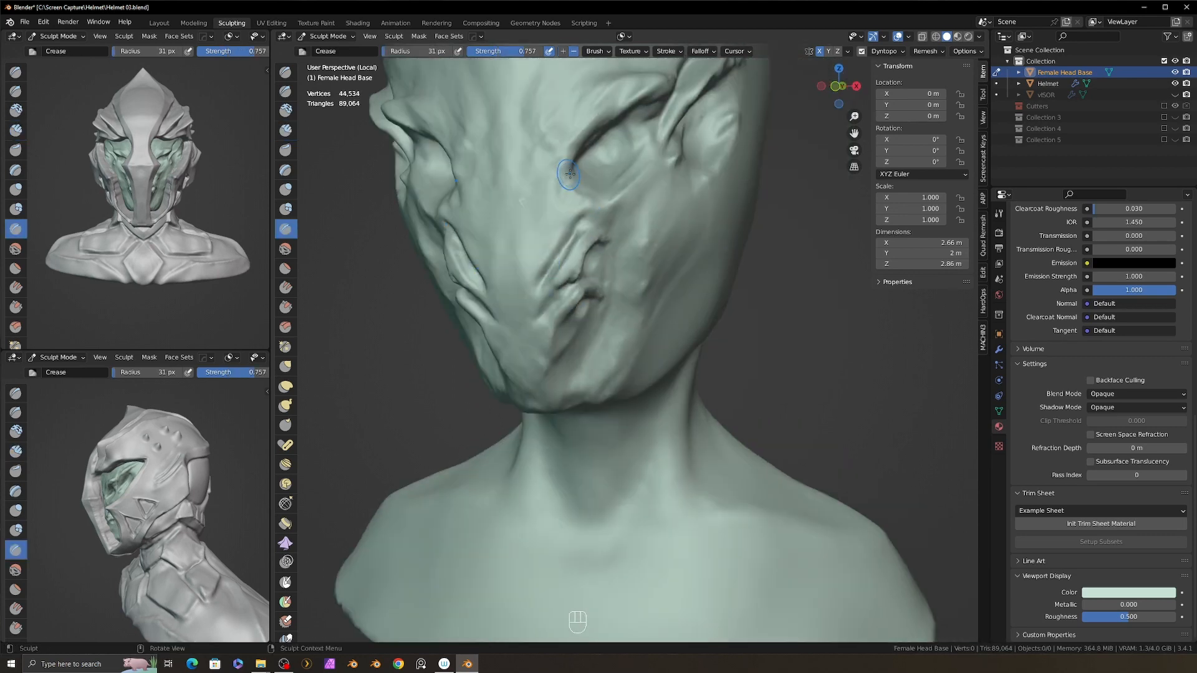
middle_drag(583, 206, 571, 178)
drag(577, 163, 604, 116)
- Build up the area beside the nose and below the eye with Clay Strips at 33 px radius
key(4)
mouse_move(592, 128)
middle_down()
mouse_move(627, 228)
mouse_move(639, 218)
middle_up()
mouse_move(589, 237)
mouse_down()
mouse_move(623, 219)
mouse_move(614, 198)
mouse_up()
key(f)
key(f)
middle_drag(614, 198, 577, 209)
drag(595, 244, 640, 209)
ctrl+middle_drag(655, 212, 661, 261)
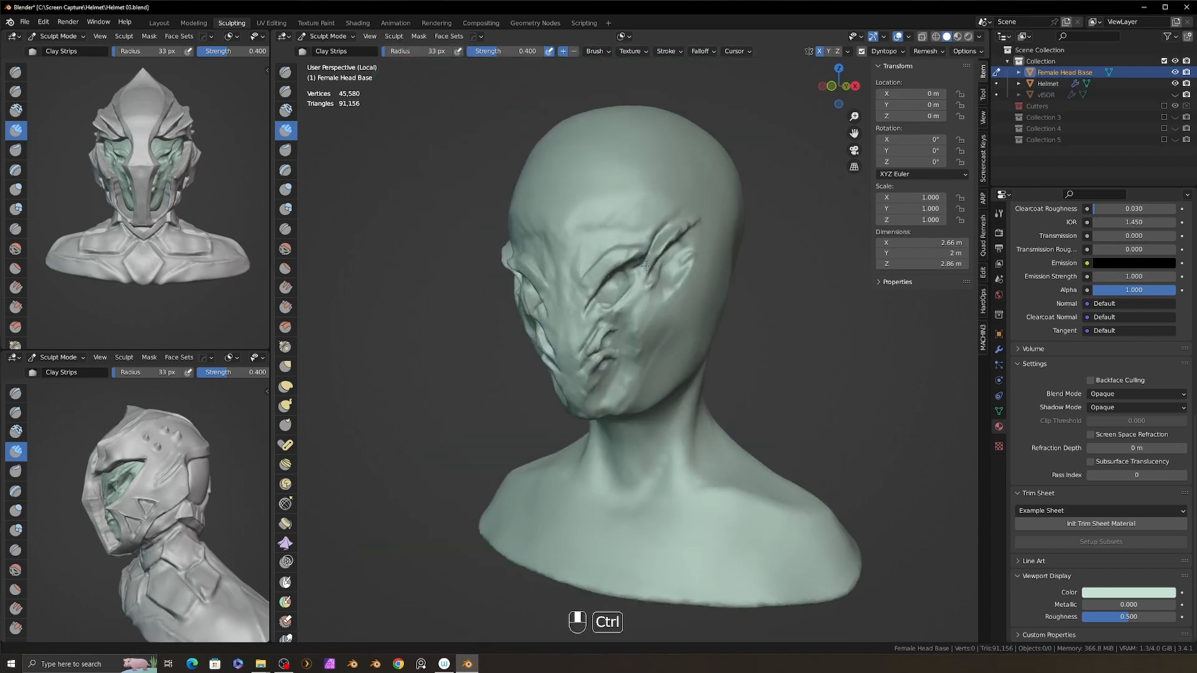
- Coarsen the back of the neck with the Simplify brush at 112 px radius and turn on the wire display
middle_drag(779, 249, 692, 256)
key(1)
key(f)
click(749, 252)
drag(714, 403, 722, 350)
key(q)
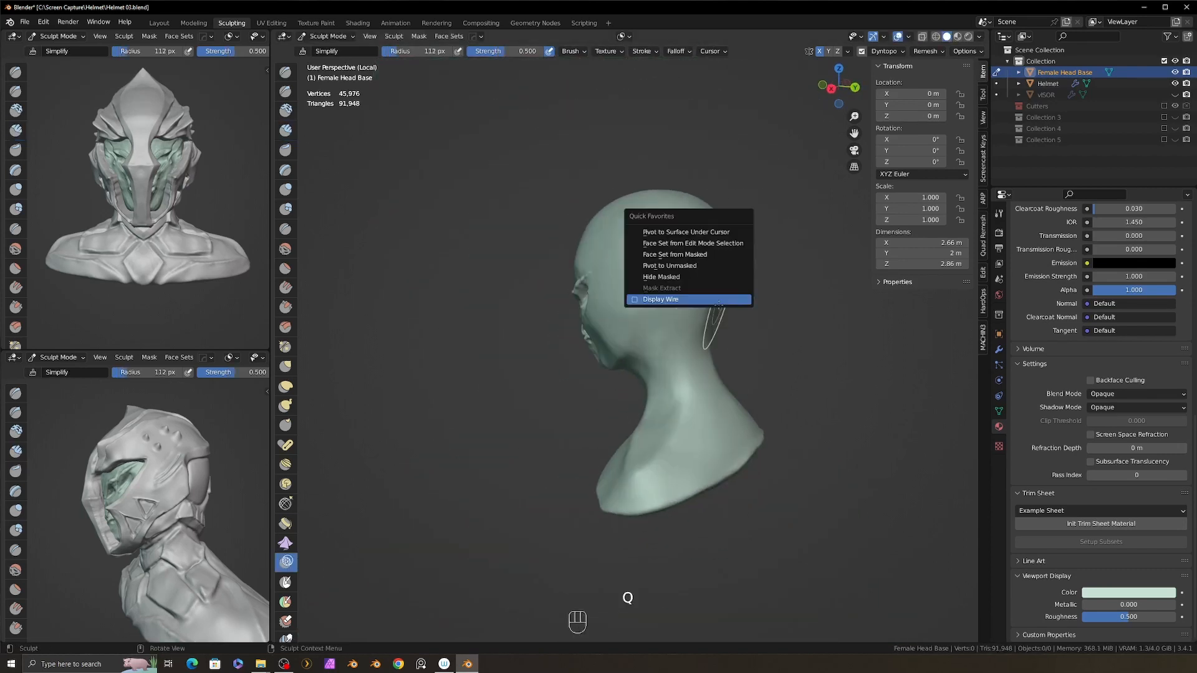
click(723, 300)
- Reduce the dense mesh across the back of the head and neck with the Simplify brush, shrinking its radius to 56 px
ctrl+alt+drag(736, 300, 730, 374)
key(f)
mouse_move(673, 268)
mouse_down()
mouse_move(665, 387)
mouse_move(701, 368)
mouse_up()
mouse_move(702, 368)
middle_down()
mouse_move(854, 365)
mouse_move(711, 349)
middle_up()
ctrl+alt+drag(711, 312, 709, 355)
key(f)
click(692, 312)
drag(677, 274, 698, 331)
middle_drag(701, 262, 689, 374)
key(f)
click(702, 350)
mouse_move(698, 343)
mouse_down()
mouse_move(692, 374)
mouse_move(711, 346)
mouse_up()
mouse_move(714, 349)
middle_down()
mouse_move(714, 235)
mouse_move(692, 350)
mouse_move(661, 362)
mouse_move(669, 373)
mouse_move(650, 334)
middle_up()
- Turn off the wire display and return the head base to its isolated view
key(slash)
key(q)
click(655, 362)
key(slash)
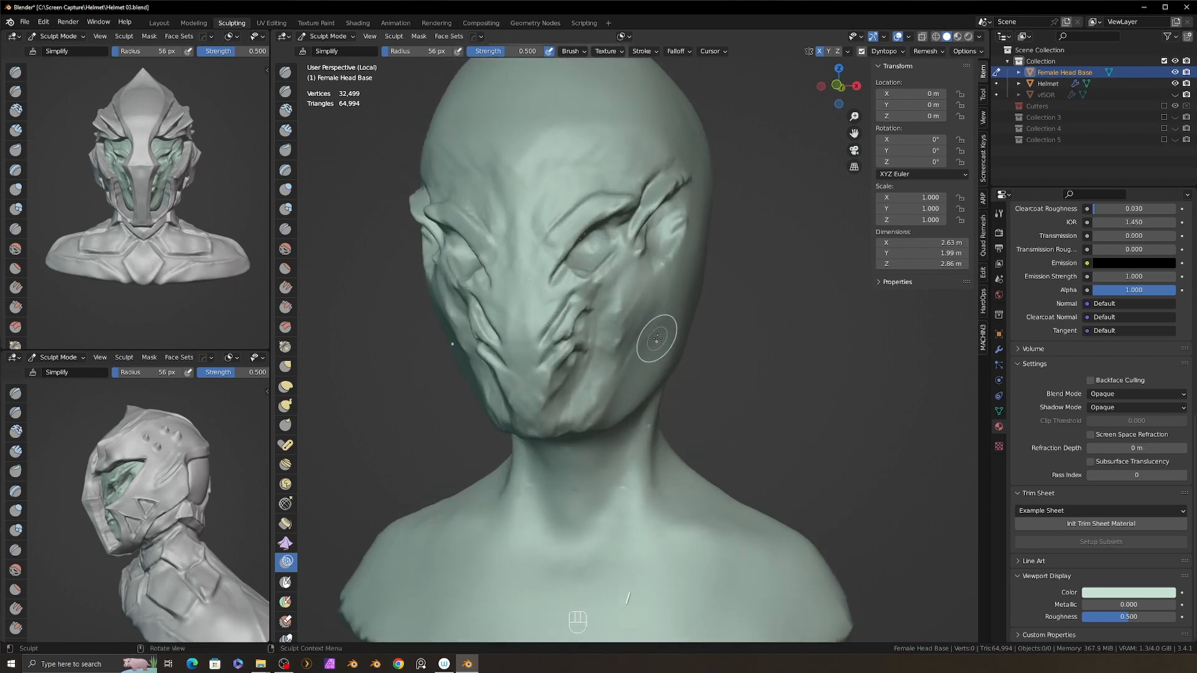
- Carve a mouth line across the lower face with subtractive Clay Strips and switch to the Crease brush
key(2)
drag(606, 402, 600, 408)
middle_drag(600, 405, 596, 371)
ctrl+drag(586, 421, 544, 412)
key(8)
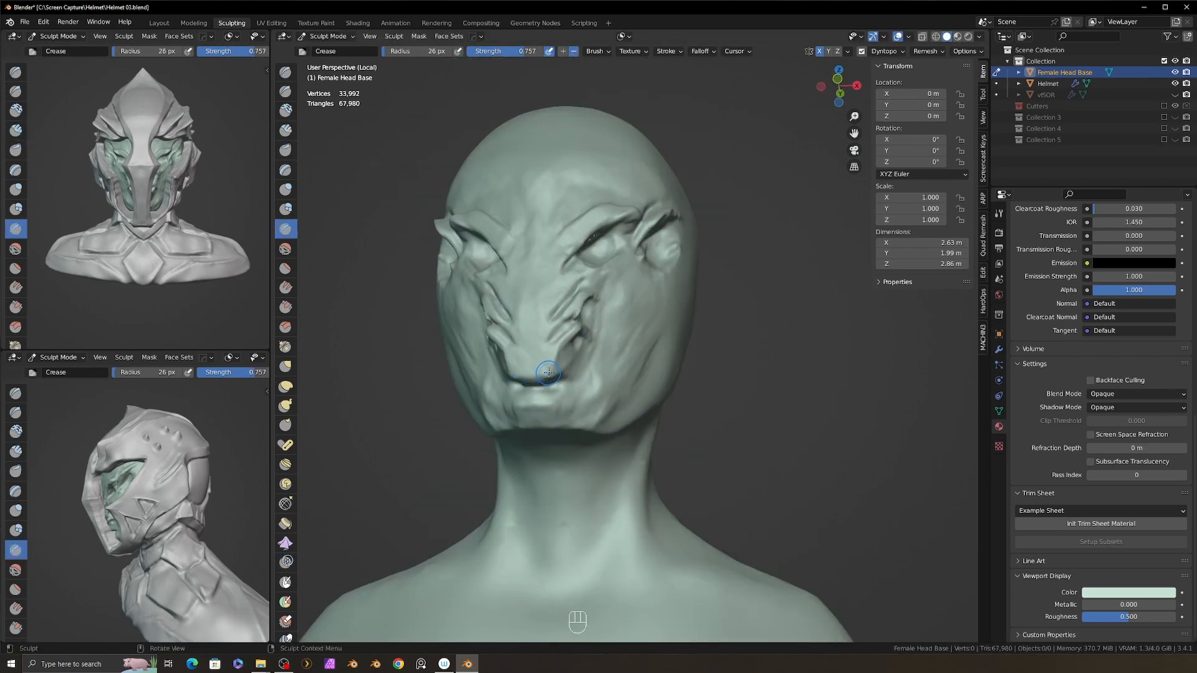
- Build up the underside of the chin with Clay Strips at 32 px radius
key(2)
key(f)
middle_drag(564, 425, 561, 349)
key(f)
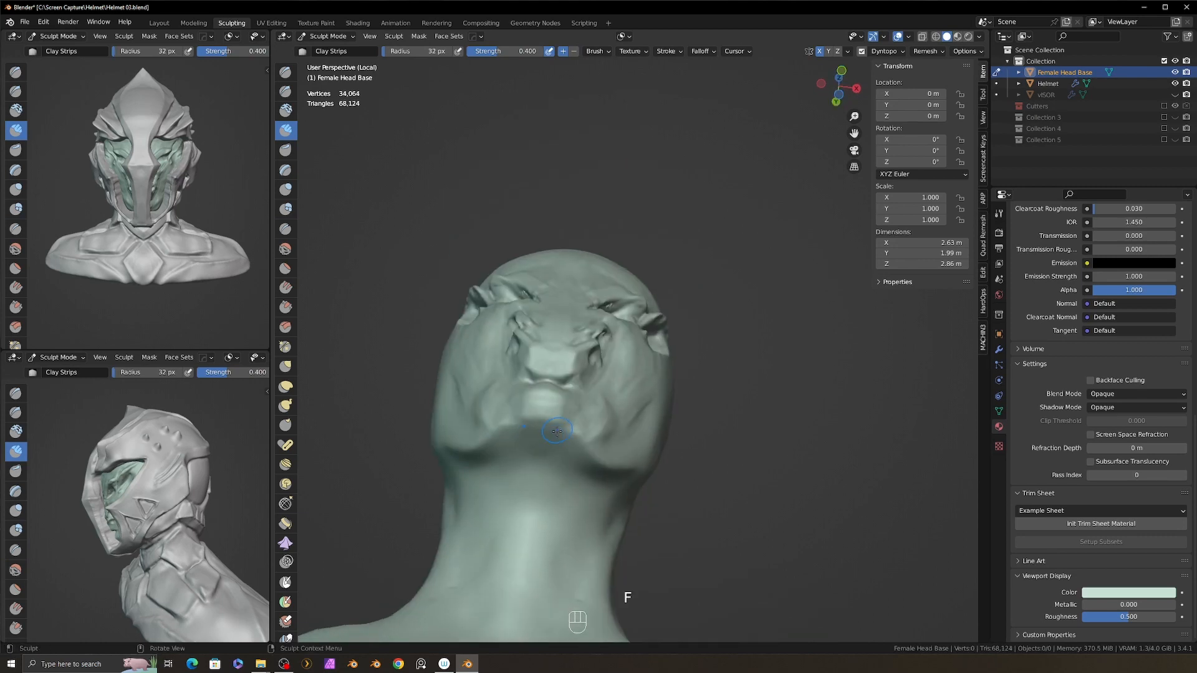
click(561, 430)
drag(557, 439, 535, 451)
middle_drag(536, 440, 540, 427)
drag(537, 426, 529, 427)
click(399, 39)
click(412, 111)
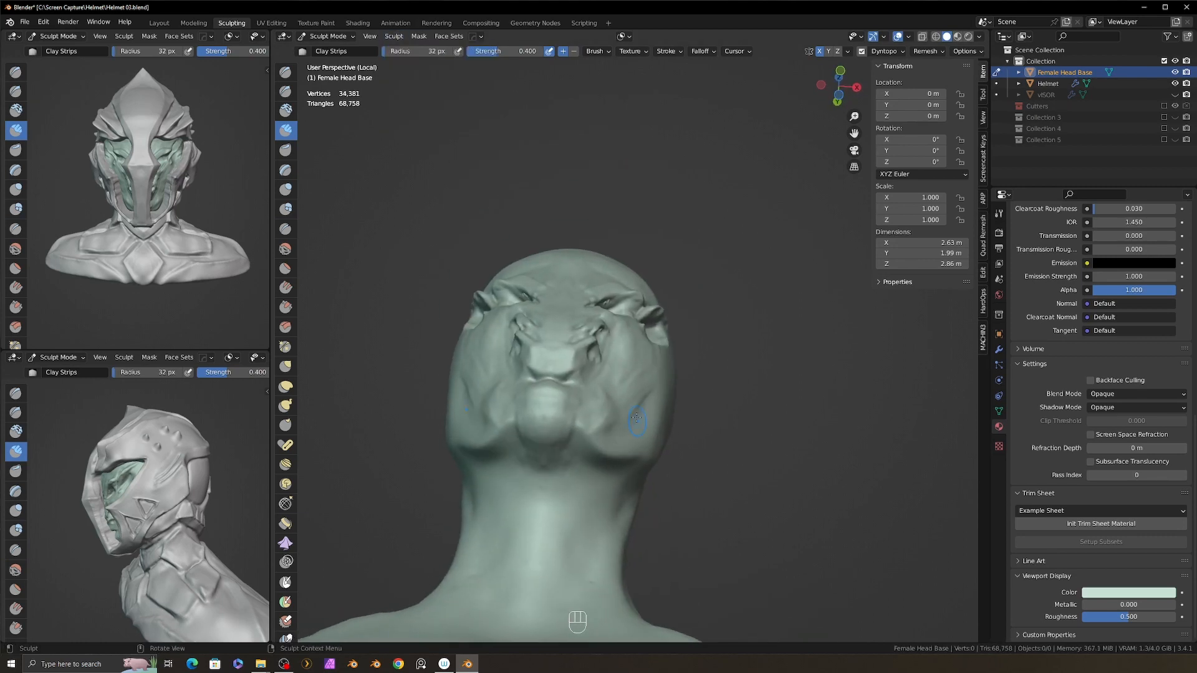
- Add volume to the chin and cut into the jaw beside it with additive and subtractive Clay Strips
middle_drag(642, 414, 638, 377)
drag(560, 436, 541, 450)
ctrl+drag(614, 456, 602, 452)
mouse_move(602, 436)
middle_down()
mouse_move(661, 412)
mouse_move(562, 437)
middle_up()
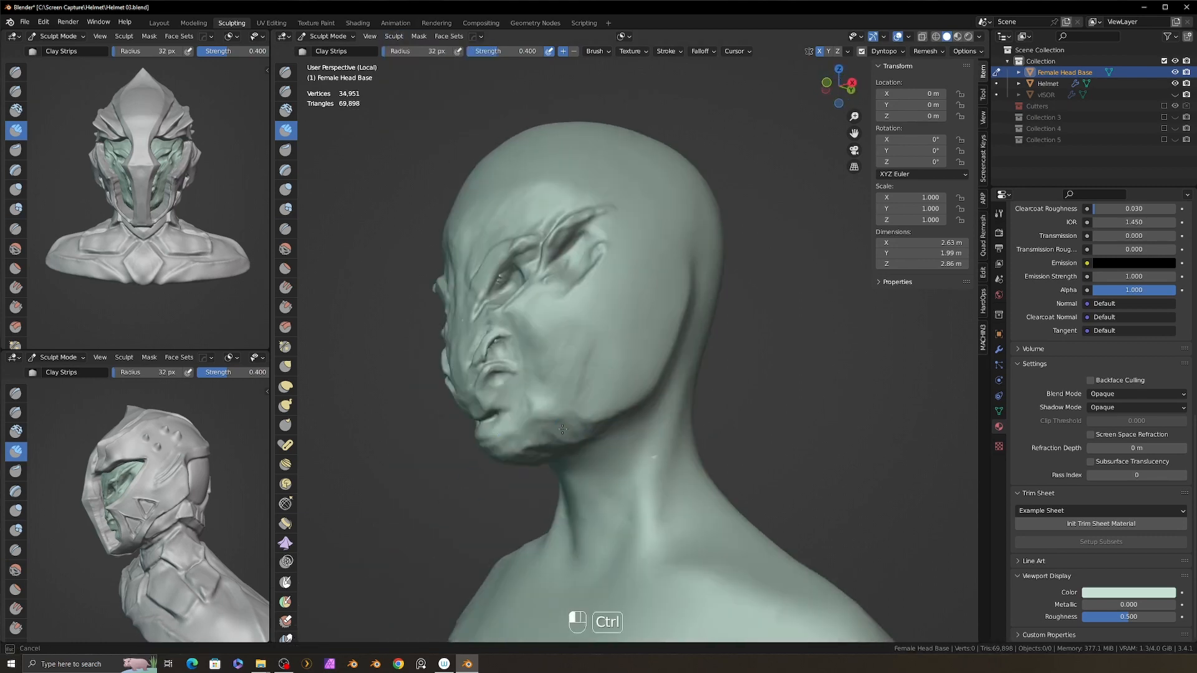
ctrl+drag(586, 406, 542, 413)
middle_drag(524, 399, 550, 412)
- Add Clay Strips strokes along the brow and forehead above the eye
drag(499, 281, 477, 231)
middle_drag(499, 249, 509, 287)
drag(544, 240, 521, 203)
middle_drag(530, 249, 549, 300)
mouse_move(636, 374)
middle_down()
mouse_move(569, 384)
mouse_move(505, 374)
middle_up()
- Show the helmet again and reshape the face inside the visor opening with the Grab brush at 139 px radius
key(slash)
key(3)
key(f)
mouse_move(676, 291)
middle_down()
mouse_move(682, 330)
mouse_move(675, 276)
middle_up()
click(681, 333)
key(f)
click(655, 265)
drag(694, 282, 685, 284)
drag(681, 362, 675, 363)
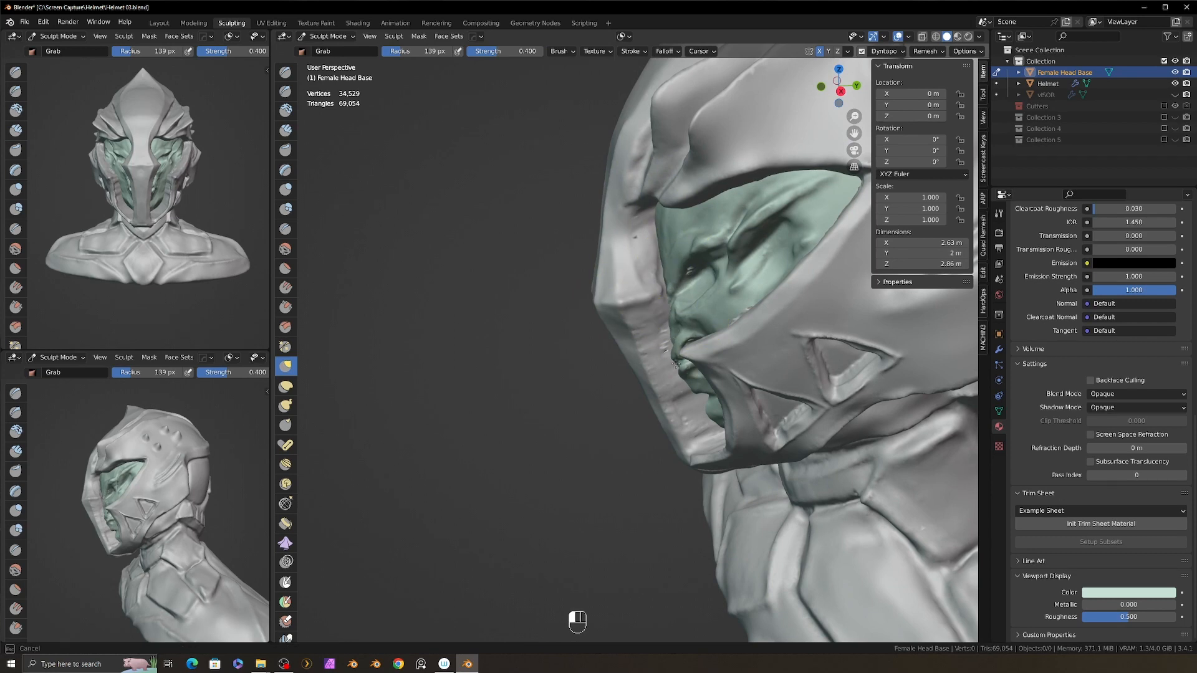
- Isolate the head base, adjust the lower face with the Grab brush, and set the brush radius to 108 px
mouse_move(661, 300)
alt+mouse_down()
mouse_move(717, 364)
mouse_move(589, 302)
alt+mouse_up()
key(slash)
key(f)
click(580, 300)
drag(600, 363, 608, 373)
mouse_move(601, 349)
alt+mouse_down()
mouse_move(684, 327)
mouse_move(609, 278)
mouse_move(585, 282)
mouse_move(668, 246)
alt+mouse_up()
key(f)
click(592, 278)
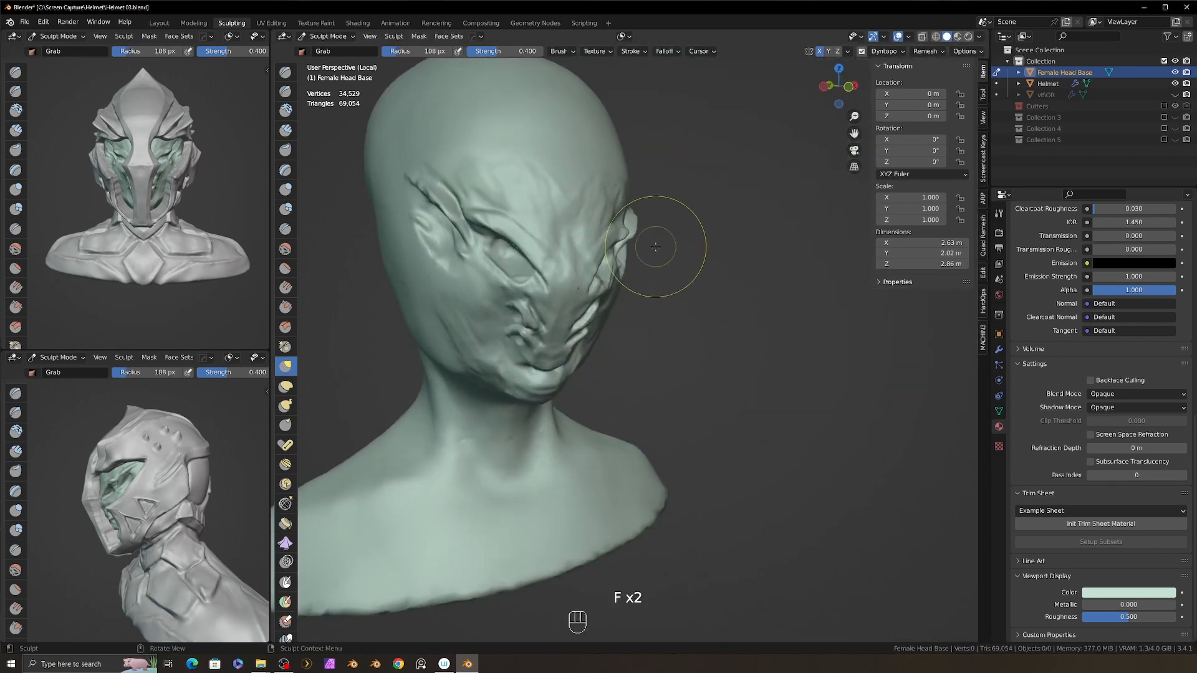
- Build a V-shaped brow ridge across the nose bridge with Clay Strips and sharpen it with the Crease brush at 30 px
key(2)
key(f)
mouse_move(624, 202)
alt+mouse_down()
mouse_move(570, 252)
mouse_move(577, 262)
alt+mouse_up()
alt+drag(648, 250, 579, 243)
mouse_move(561, 218)
mouse_down()
mouse_move(555, 243)
mouse_move(604, 225)
mouse_move(645, 233)
mouse_up()
key(8)
ctrl+drag(576, 276, 552, 288)
mouse_move(585, 298)
alt+mouse_down()
mouse_move(550, 284)
mouse_move(620, 276)
alt+mouse_up()
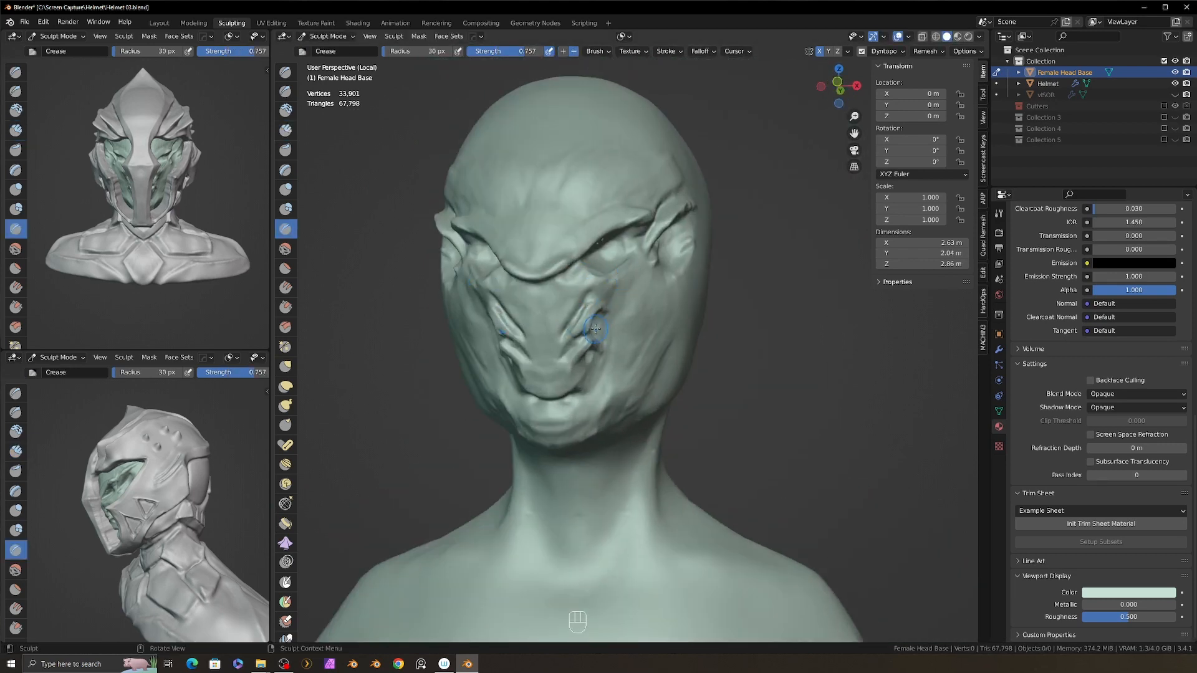
- Define the inner eye corner and the folds below it with the Crease brush and smooth the cheek underneath
key(7)
mouse_move(595, 329)
alt+mouse_down()
mouse_move(564, 324)
mouse_move(608, 296)
mouse_move(580, 284)
alt+mouse_up()
key(shift+c)
alt+drag(571, 288, 624, 288)
mouse_move(611, 280)
mouse_down()
mouse_move(600, 308)
mouse_move(592, 283)
mouse_up()
mouse_move(589, 290)
mouse_down()
mouse_move(616, 268)
mouse_move(583, 280)
mouse_up()
mouse_move(579, 312)
shift+mouse_down()
mouse_move(567, 326)
mouse_move(601, 311)
shift+mouse_up()
- Sculpt the eyelid rims and raise sharp ridges from the outer eye corner toward the temple with the Crease brush
ctrl+alt+drag(602, 306, 623, 277)
drag(565, 265, 599, 262)
mouse_move(614, 267)
alt+mouse_down()
mouse_move(586, 268)
mouse_move(626, 279)
alt+mouse_up()
mouse_move(601, 265)
ctrl+mouse_down()
mouse_move(614, 261)
mouse_move(599, 258)
ctrl+mouse_up()
ctrl+drag(602, 272, 626, 253)
mouse_move(670, 237)
ctrl+mouse_down()
mouse_move(717, 206)
mouse_move(779, 246)
ctrl+mouse_up()
- Reshape the temple and upper cheek beside the outer eye corner with the Clay Strips brush at 40 px
key(2)
mouse_move(748, 215)
ctrl+mouse_down()
mouse_move(717, 256)
mouse_move(751, 208)
ctrl+mouse_up()
key(f)
click(723, 250)
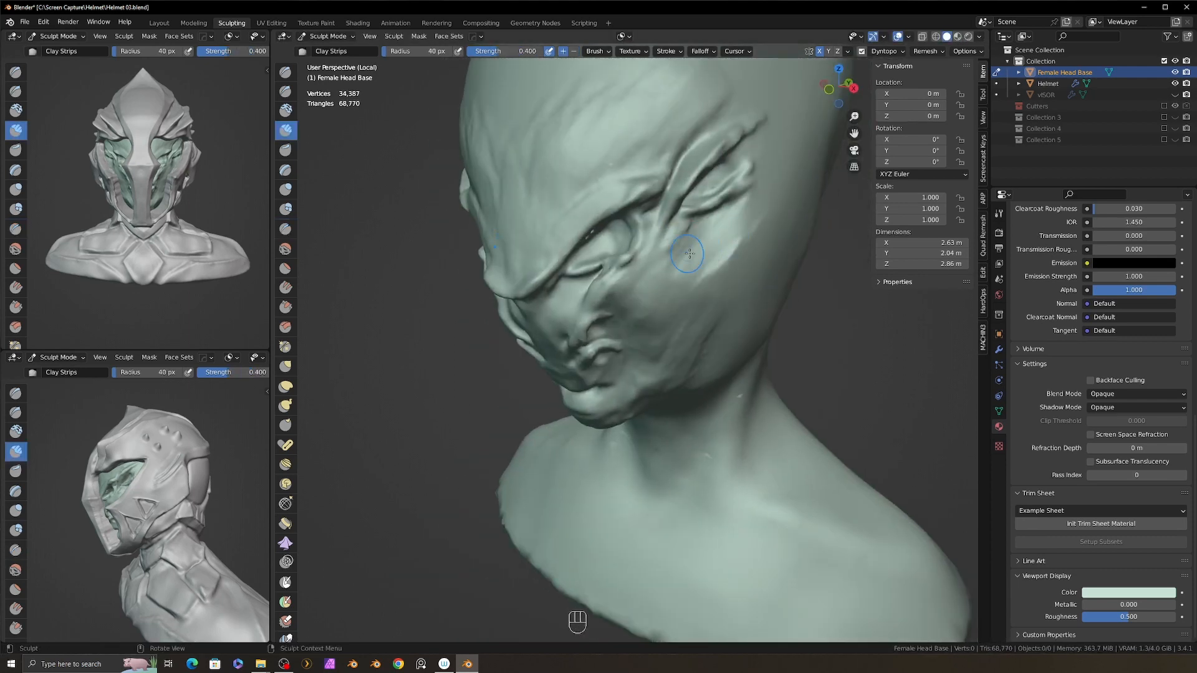
alt+drag(705, 261, 689, 240)
drag(692, 250, 735, 246)
key(f)
key(f)
click(731, 250)
ctrl+drag(686, 323, 717, 274)
- Carve hollows into the cheek from below the eye toward the jaw with inverted Clay Strips strokes
key(f)
click(692, 312)
ctrl+drag(661, 350, 699, 280)
mouse_move(649, 274)
alt+mouse_down()
mouse_move(681, 267)
mouse_move(674, 318)
alt+mouse_up()
alt+drag(661, 349, 670, 330)
mouse_move(680, 361)
ctrl+mouse_down()
mouse_move(652, 410)
mouse_move(683, 337)
ctrl+mouse_up()
alt+drag(649, 349, 686, 340)
- Build up the fleshy folds along the side of the muzzle between nose and mouth with Clay Strips
mouse_move(614, 325)
mouse_down()
mouse_move(624, 368)
mouse_move(614, 355)
mouse_up()
mouse_move(596, 318)
mouse_down()
mouse_move(580, 349)
mouse_move(608, 352)
mouse_move(575, 361)
mouse_move(586, 359)
mouse_up()
key(f)
key(f)
click(599, 358)
alt+drag(661, 296, 629, 289)
drag(623, 293, 617, 324)
mouse_move(648, 318)
alt+mouse_down()
mouse_move(602, 300)
mouse_move(617, 278)
alt+mouse_up()
- Sharpen the folds beside the nose and at the mouth with the Crease brush
key(8)
mouse_move(580, 324)
mouse_down()
mouse_move(619, 306)
mouse_move(602, 315)
mouse_up()
alt+drag(624, 374, 621, 357)
mouse_move(614, 375)
mouse_down()
mouse_move(622, 393)
mouse_move(596, 373)
mouse_up()
- Carve back the jaw and upper neck with Clay Strips at 38 px and refine the lower cheek from the side
mouse_move(596, 373)
alt+mouse_down()
mouse_move(701, 406)
mouse_move(710, 331)
mouse_move(603, 344)
mouse_move(609, 287)
mouse_move(642, 333)
mouse_move(670, 455)
alt+mouse_up()
key(2)
key(3)
key(f)
key(2)
ctrl+drag(673, 487, 748, 399)
alt+shift+drag(748, 399, 742, 362)
alt+drag(705, 411, 701, 368)
mouse_move(698, 393)
mouse_down()
mouse_move(664, 413)
mouse_move(670, 380)
mouse_up()
drag(708, 393, 636, 415)
mouse_move(666, 430)
mouse_down()
mouse_move(706, 396)
mouse_move(629, 250)
mouse_up()
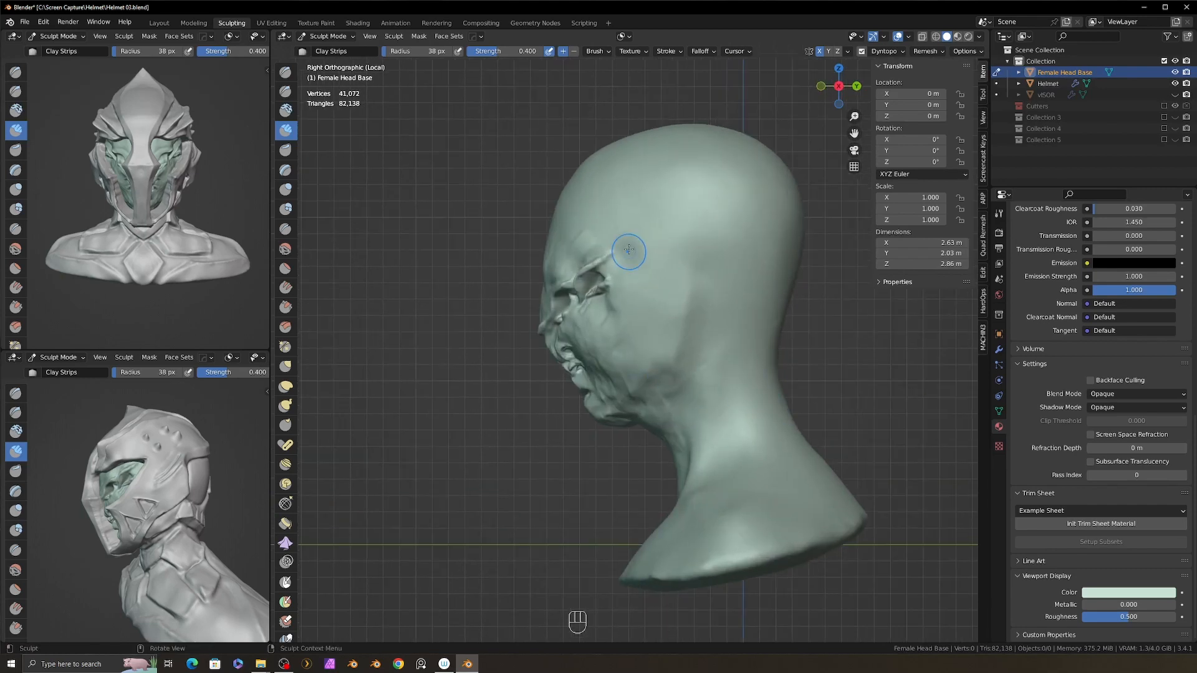
- Turn off dynamic topology and mask the shoulders and lower neck with a lasso in the right side view
mouse_move(629, 475)
alt+mouse_down()
mouse_move(732, 373)
mouse_move(730, 437)
mouse_move(654, 393)
alt+mouse_up()
key(slash)
key(slash)
key(ctrl+d)
key(ctrl+i)
key(ctrl+i)
mouse_move(686, 374)
ctrl+shift+mouse_down()
mouse_move(637, 395)
mouse_move(646, 250)
ctrl+shift+mouse_up()
mouse_move(661, 399)
alt+mouse_down()
mouse_move(776, 404)
mouse_move(668, 416)
alt+mouse_up()
key(ctrl+i)
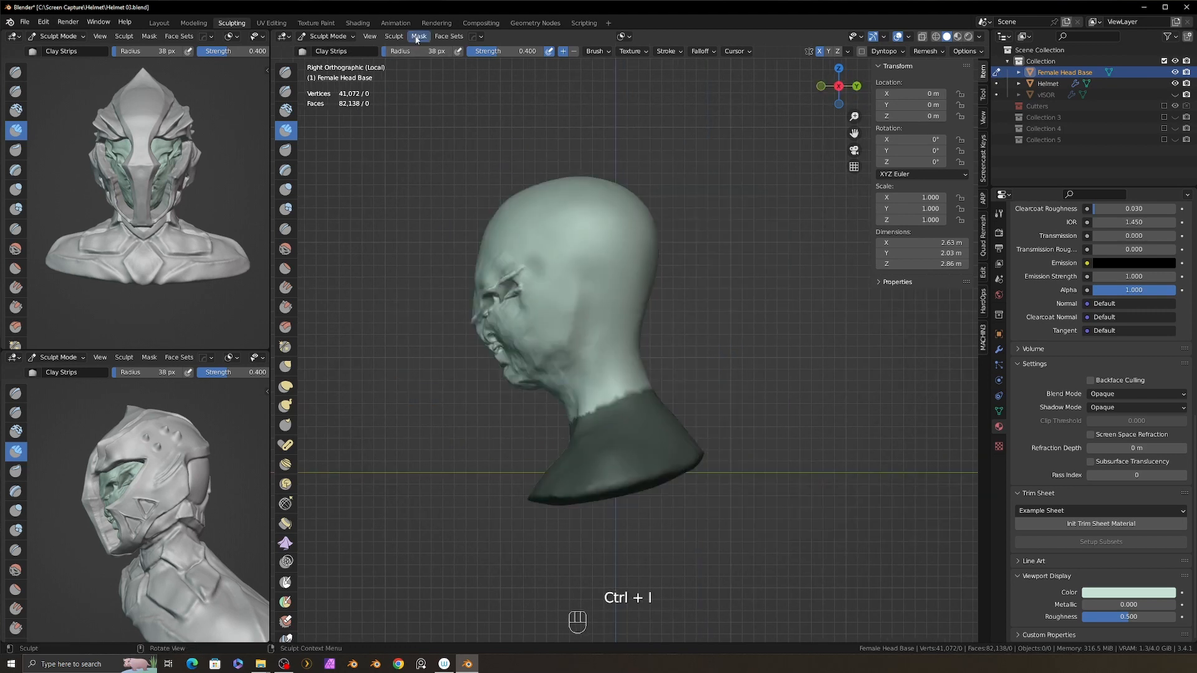
click(419, 36)
click(462, 227)
key(ctrl+z)
- Cut the masked shoulders off the head base with Mask Slice and turn dynamic topology back on
click(419, 36)
click(465, 232)
alt+drag(465, 232, 748, 346)
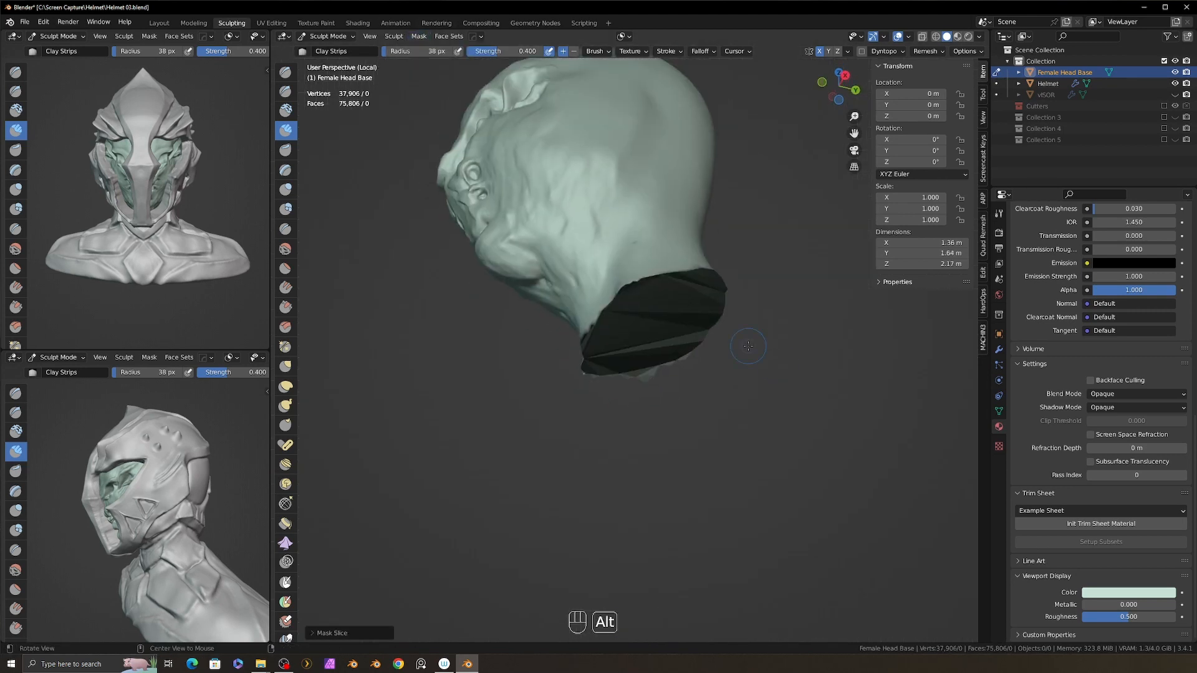
key(ctrl+d)
- Resize the brush and smooth the cut end of the neck
alt+drag(740, 387, 736, 349)
key(1)
key(f)
click(710, 225)
mouse_move(693, 219)
shift+mouse_down()
mouse_move(589, 272)
mouse_move(685, 269)
shift+mouse_up()
- Reshape the head's outline with the Grab brush at 169 px and bring the helmet back into view around the face
mouse_move(630, 281)
alt+mouse_down()
mouse_move(736, 274)
mouse_move(648, 312)
mouse_move(653, 270)
mouse_move(548, 218)
alt+mouse_up()
key(5)
key(f)
click(643, 265)
alt+drag(548, 218, 461, 218)
mouse_move(487, 203)
mouse_down()
mouse_move(452, 230)
mouse_move(536, 287)
mouse_up()
key(slash)
key(g)
scroll(681, 390, up, 5)
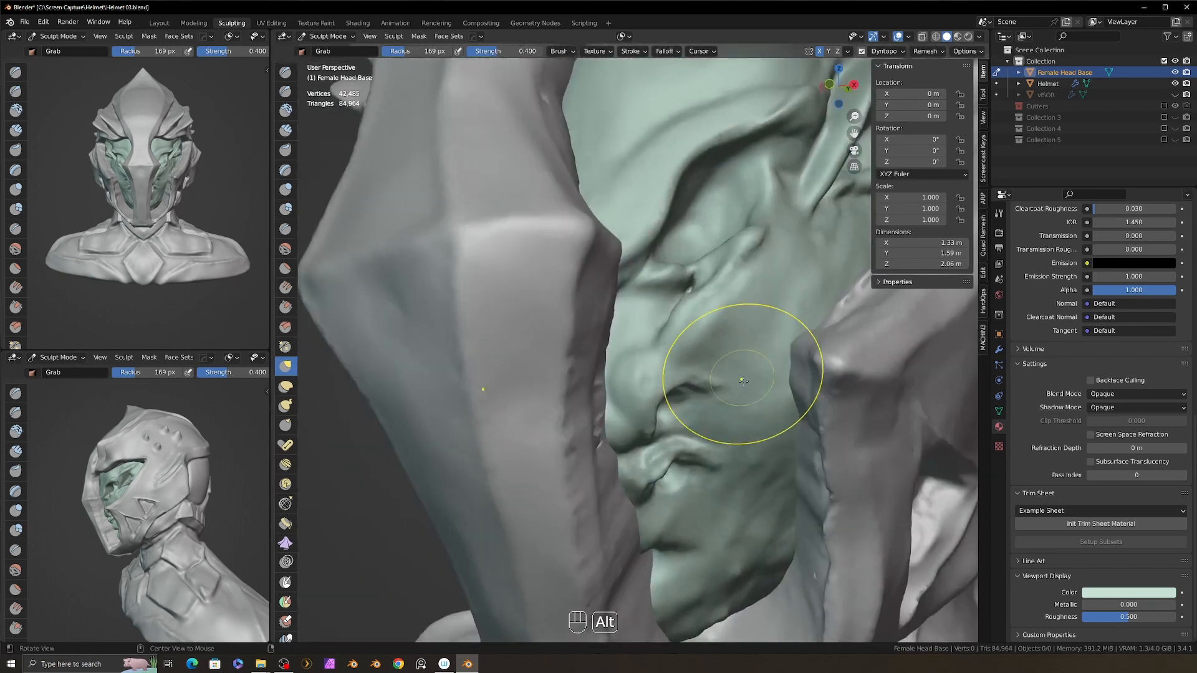
- Crease a hooked rim around the upper cheek socket inside the visor opening with the Crease brush at 37 px
key(8)
key(f)
mouse_move(732, 369)
mouse_down()
mouse_move(676, 344)
mouse_move(711, 368)
mouse_up()
key(f)
click(741, 411)
alt+drag(740, 412, 705, 350)
drag(733, 415, 686, 404)
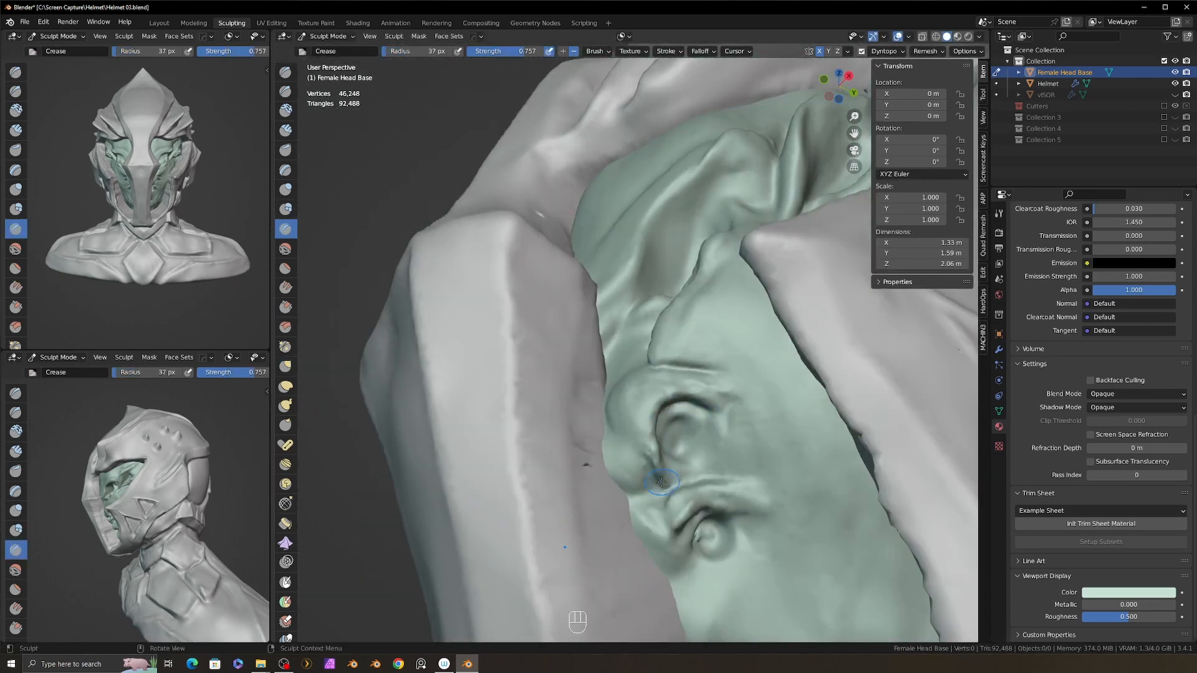
- Deepen the fold between the two cheek sockets and carve a round rim around the lower one
drag(611, 439, 658, 495)
mouse_move(658, 495)
alt+mouse_down()
mouse_move(623, 492)
mouse_move(680, 436)
alt+mouse_up()
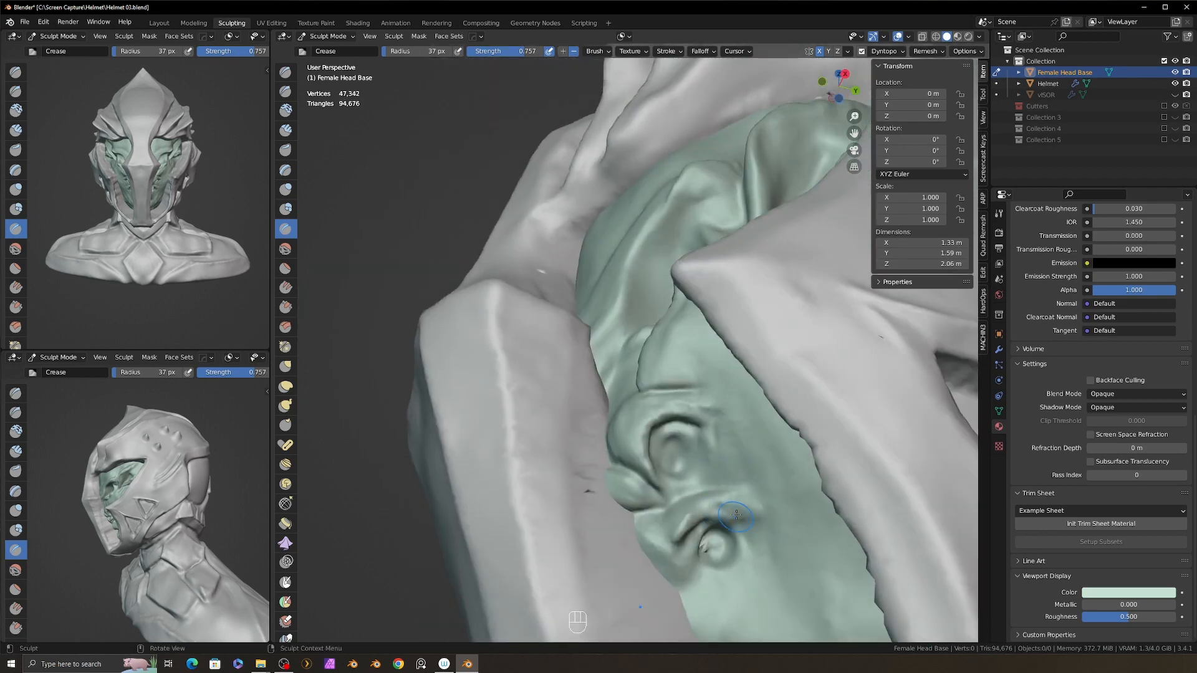
alt+drag(692, 511, 698, 548)
drag(696, 583, 690, 558)
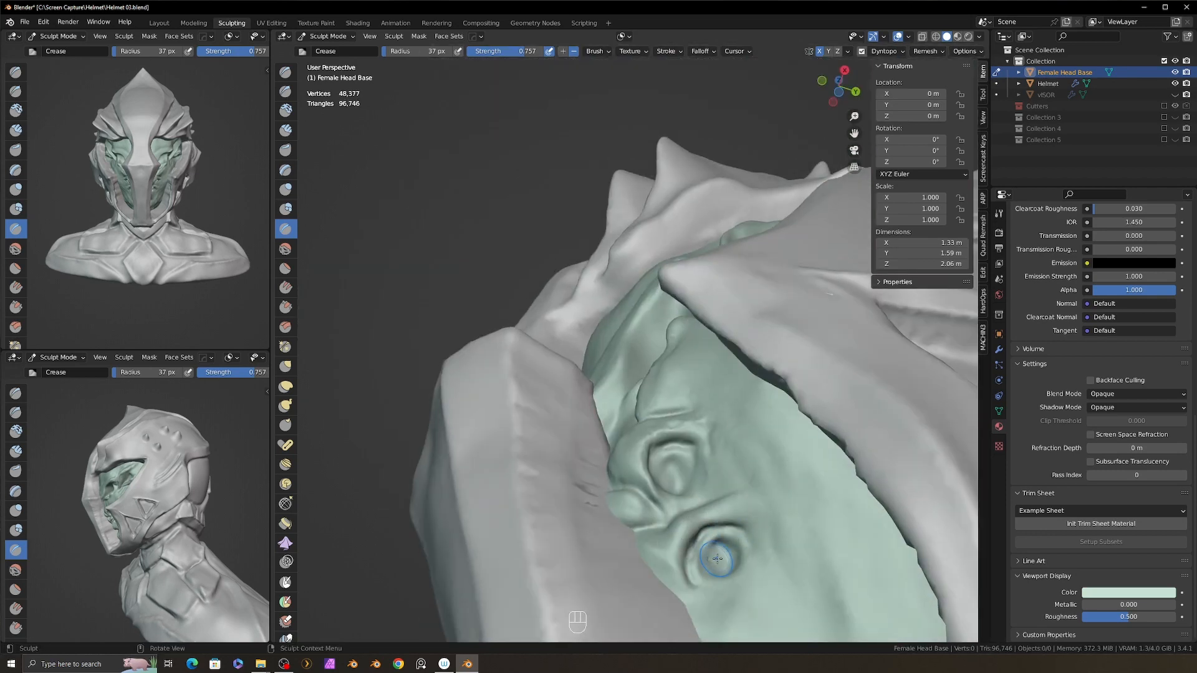
- Carve the cheek surface below the sockets inside the visor opening with inverted Clay Strips strokes
key(2)
key(f)
alt+shift+drag(777, 543, 742, 323)
key(f)
click(724, 403)
mouse_move(724, 402)
ctrl+mouse_down()
mouse_move(711, 400)
mouse_move(757, 387)
mouse_move(767, 488)
mouse_move(794, 547)
ctrl+mouse_up()
- Isolate the head base and sculpt raised folds at the mouth corner and a deep lip line with the Crease brush
key(slash)
key(8)
mouse_move(724, 425)
ctrl+alt+mouse_down()
mouse_move(682, 444)
mouse_move(671, 472)
ctrl+alt+mouse_up()
ctrl+alt+drag(679, 465, 692, 492)
mouse_move(742, 469)
ctrl+mouse_down()
mouse_move(677, 485)
mouse_move(695, 479)
ctrl+mouse_up()
ctrl+alt+drag(695, 479, 676, 458)
mouse_move(614, 493)
ctrl+mouse_down()
mouse_move(667, 443)
mouse_move(697, 451)
ctrl+mouse_up()
mouse_move(697, 440)
mouse_down()
mouse_move(687, 465)
mouse_move(689, 442)
mouse_up()
drag(691, 436, 676, 482)
alt+drag(677, 435, 668, 465)
mouse_move(691, 465)
mouse_down()
mouse_move(716, 436)
mouse_move(681, 458)
mouse_up()
mouse_move(681, 477)
alt+mouse_down()
mouse_move(686, 446)
mouse_move(658, 451)
alt+mouse_up()
- Build up and smooth the muzzle above the upper lip and the folds beside it with Clay Strips
key(2)
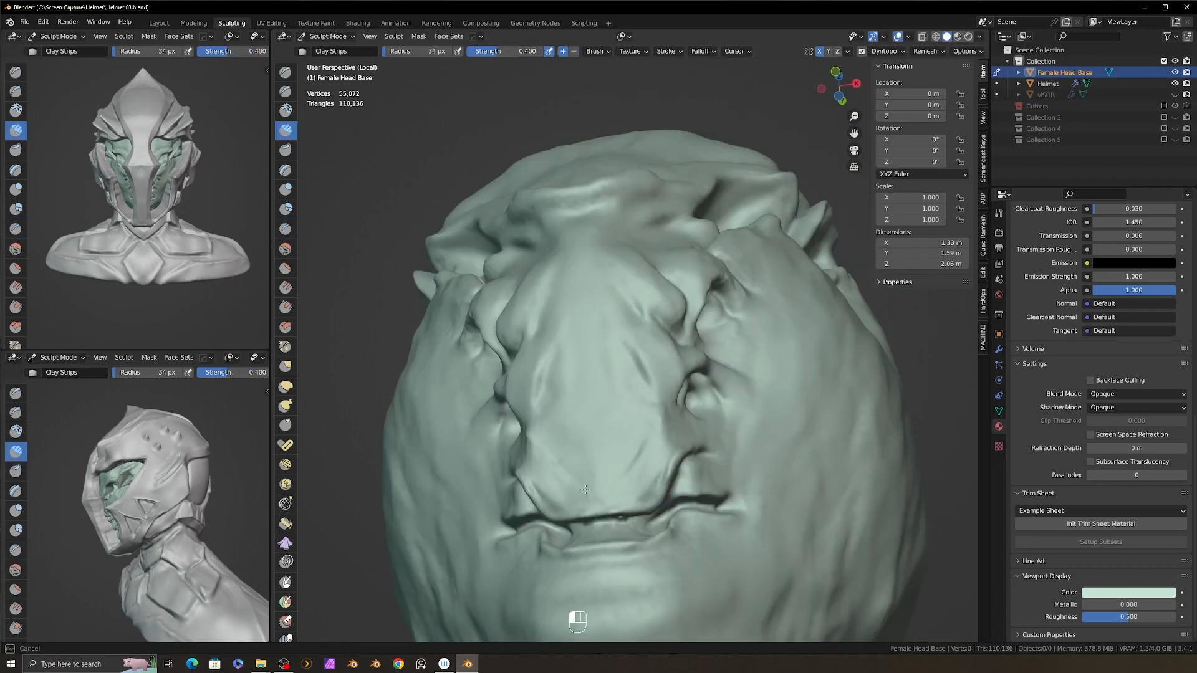
shift+drag(554, 495, 561, 450)
mouse_move(591, 393)
alt+mouse_down()
mouse_move(530, 424)
mouse_move(549, 402)
alt+mouse_up()
mouse_move(523, 399)
mouse_down()
mouse_move(533, 417)
mouse_move(515, 452)
mouse_up()
alt+drag(555, 471, 529, 417)
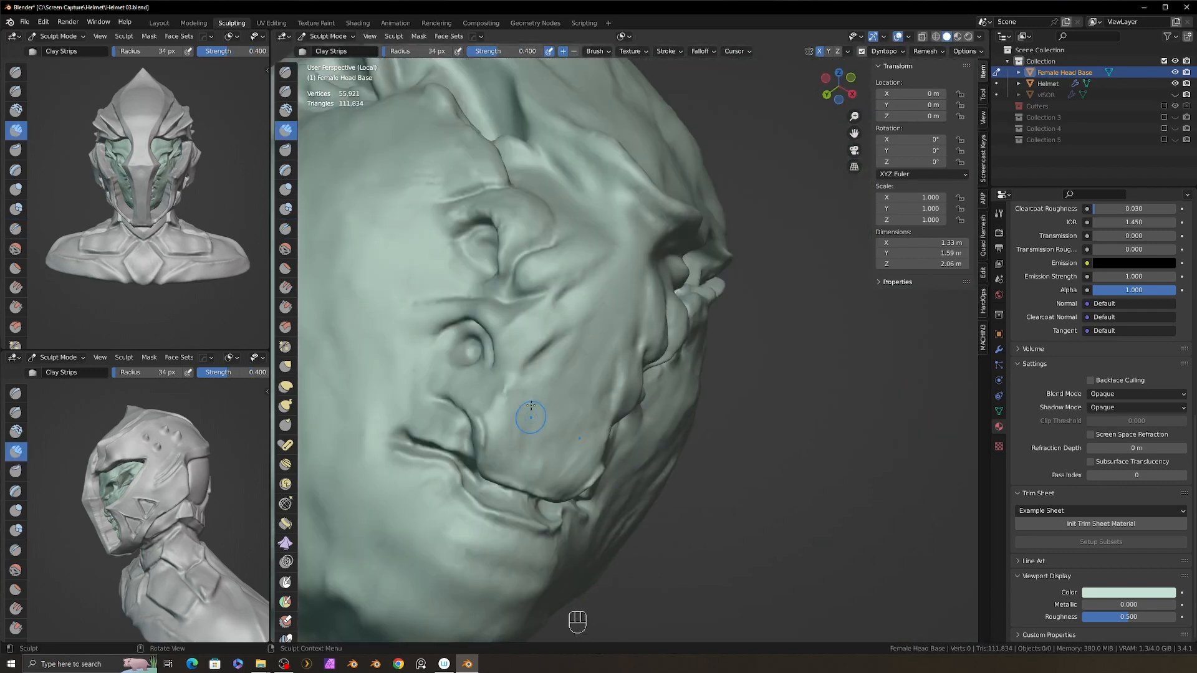
mouse_move(623, 375)
alt+mouse_down()
mouse_move(577, 338)
mouse_move(577, 352)
alt+mouse_up()
mouse_move(576, 353)
alt+mouse_down()
mouse_move(619, 324)
mouse_move(606, 260)
alt+mouse_up()
mouse_move(606, 261)
shift+mouse_down()
mouse_move(620, 197)
mouse_move(641, 320)
shift+mouse_up()
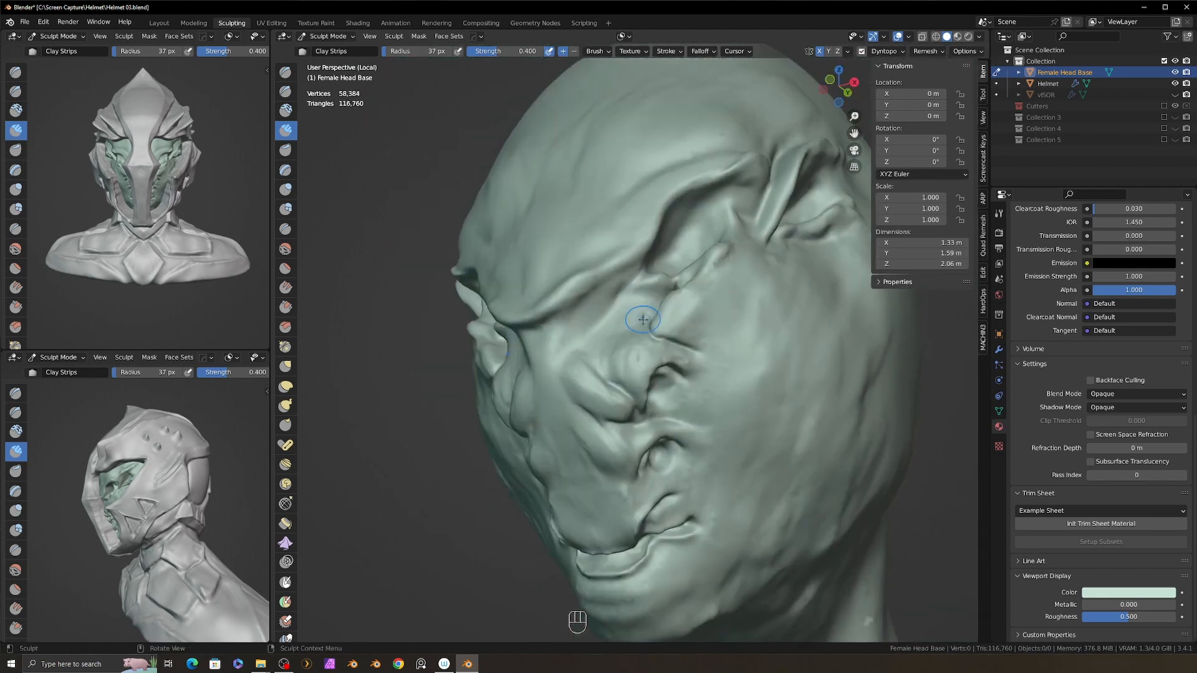
- Deepen the crease under the brow ridge and define the inner cheek folds with the Crease brush at 49 px
key(9)
key(8)
key(f)
ctrl+alt+drag(641, 278, 660, 240)
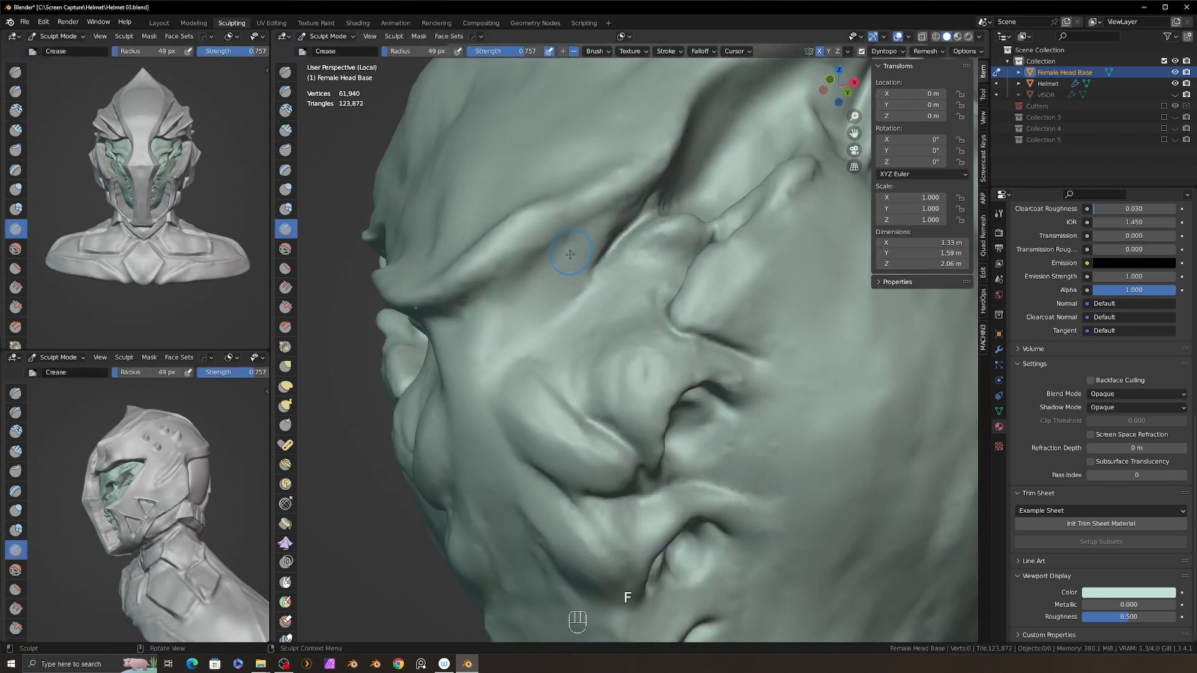
mouse_move(570, 254)
mouse_down()
mouse_move(504, 346)
mouse_move(467, 293)
mouse_up()
mouse_move(591, 274)
mouse_down()
mouse_move(537, 365)
mouse_move(561, 387)
mouse_up()
drag(515, 285, 454, 310)
drag(571, 233, 524, 262)
ctrl+alt+drag(630, 274, 648, 330)
mouse_move(649, 331)
alt+mouse_down()
mouse_move(703, 345)
mouse_move(679, 373)
alt+mouse_up()
key(f)
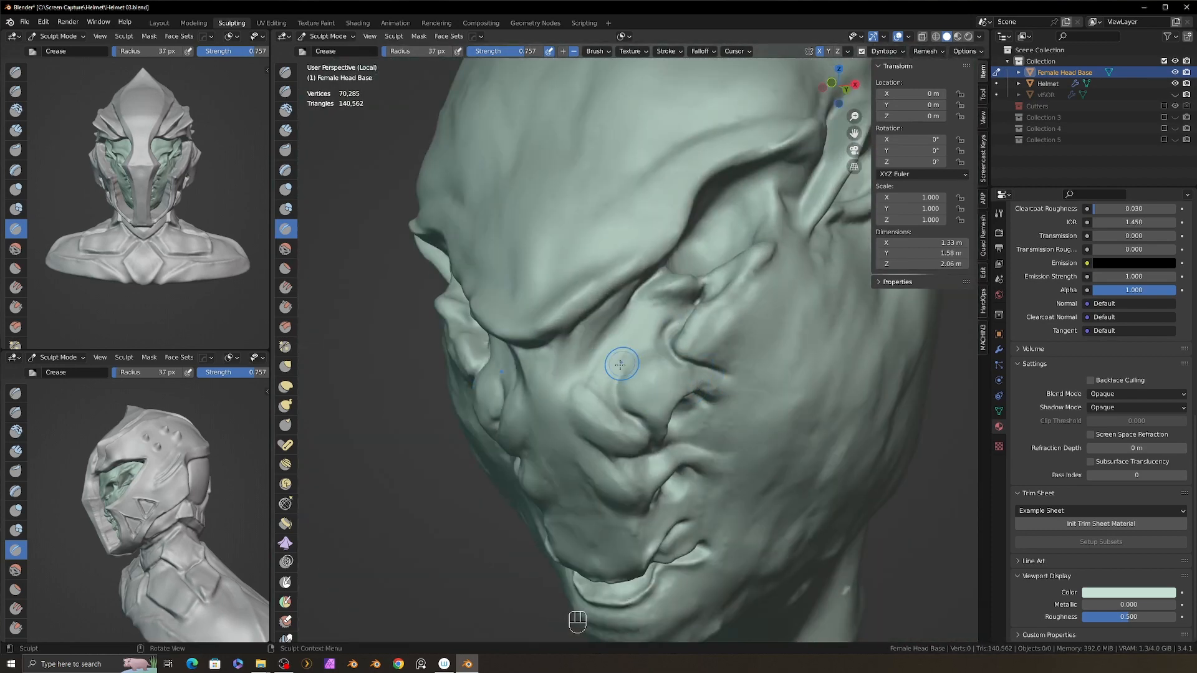
- Refine the cheek and jaw with Clay Strips at 32 px and smooth their surface
key(2)
alt+drag(593, 433, 584, 388)
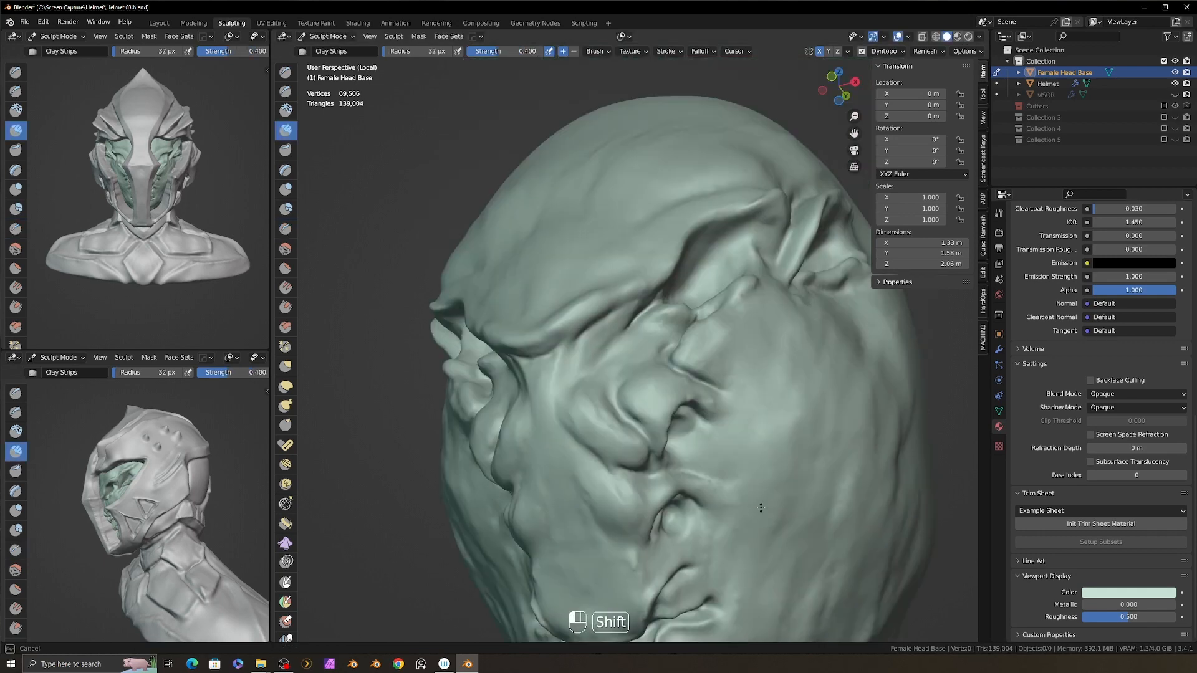
mouse_move(762, 508)
alt+mouse_down()
mouse_move(769, 430)
mouse_move(751, 399)
alt+mouse_up()
alt+drag(752, 399, 764, 462)
shift+drag(772, 552, 764, 572)
mouse_move(764, 572)
alt+mouse_down()
mouse_move(780, 512)
mouse_move(752, 395)
mouse_move(766, 433)
alt+mouse_up()
key(8)
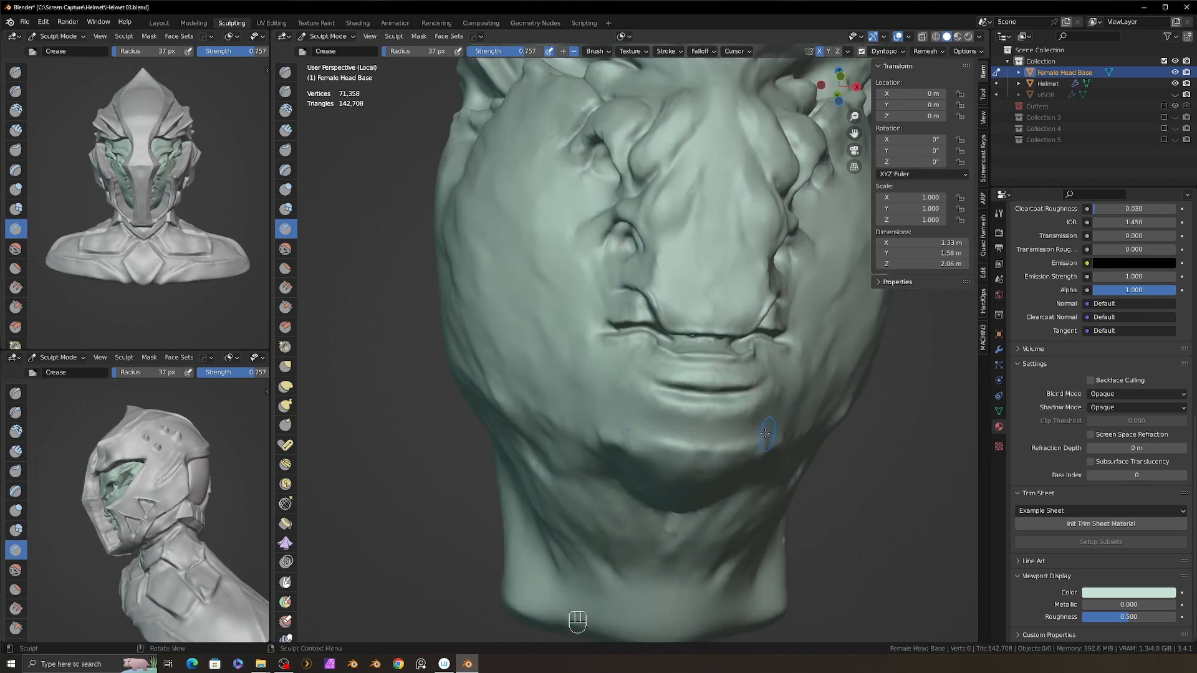
alt+drag(703, 394, 741, 406)
key(4)
key(f)
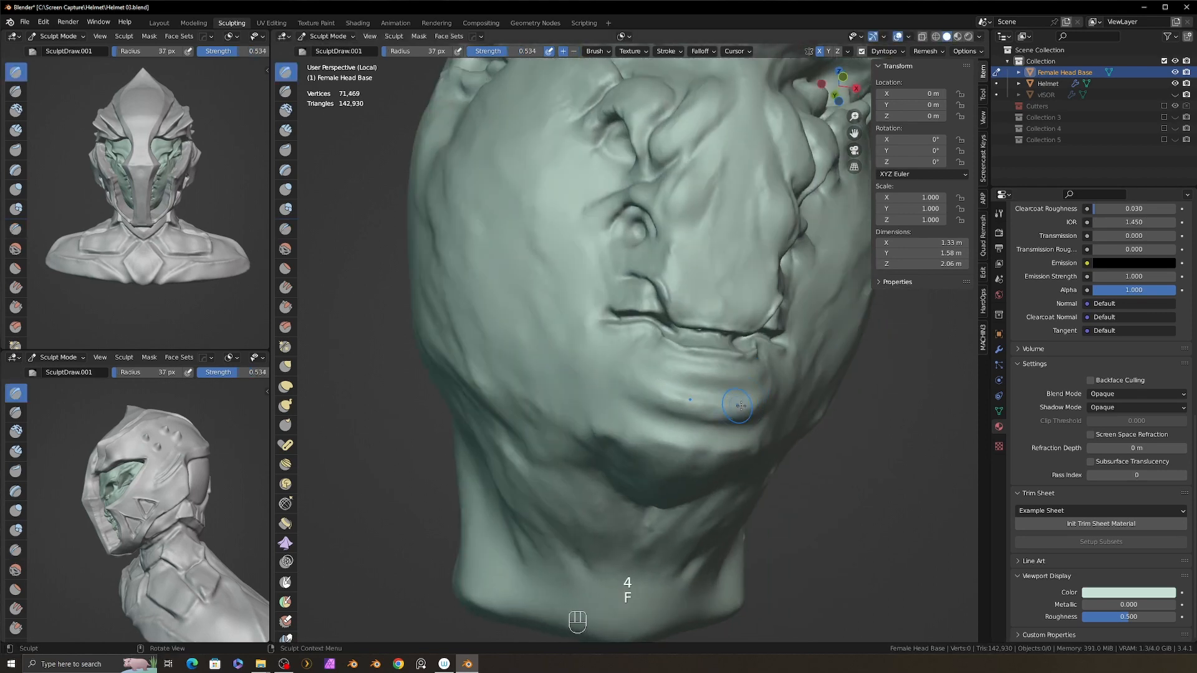
click(984, 94)
click(916, 152)
click(614, 212)
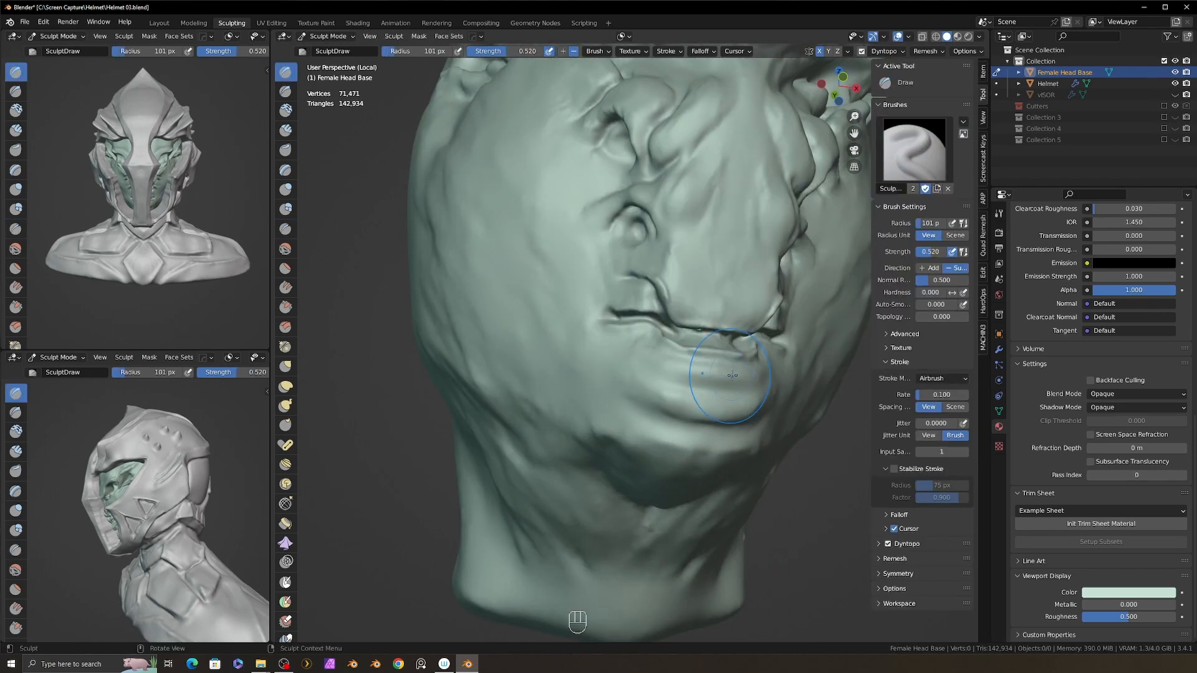
key(ctrl+z)
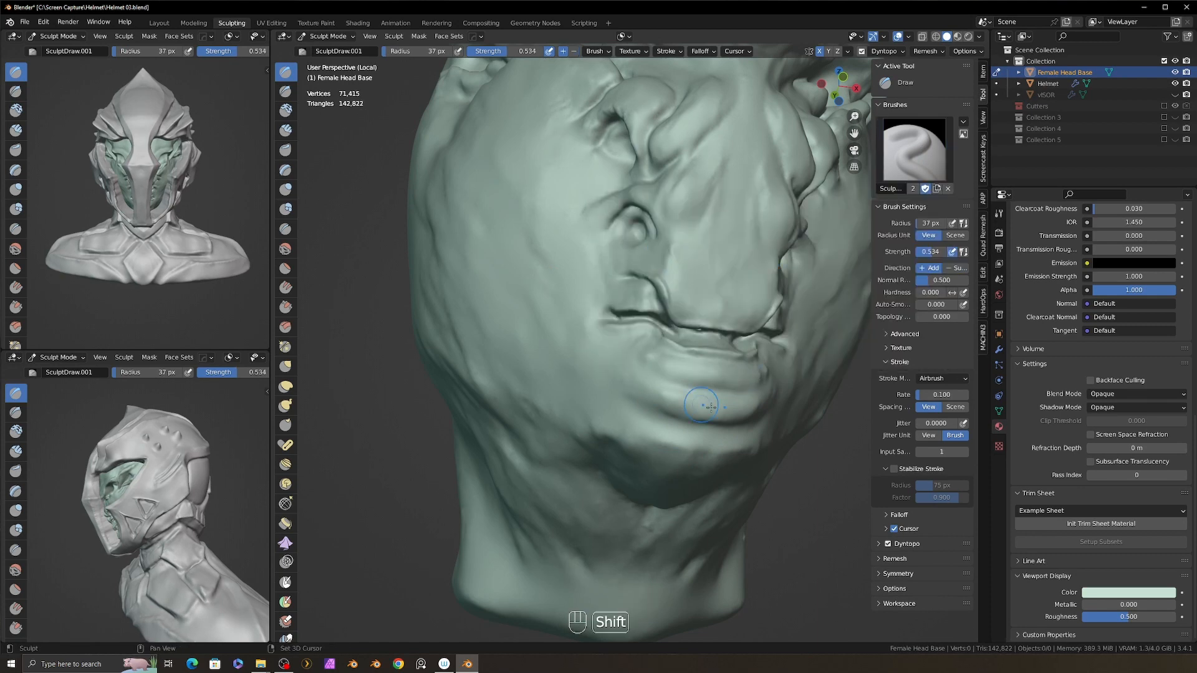
- Carve the area beneath the lower lip and along the chin with inverted Clay Strips strokes
middle_drag(711, 407, 726, 388)
key(2)
key(f)
ctrl+drag(638, 461, 704, 469)
mouse_move(623, 451)
alt+mouse_down()
mouse_move(676, 443)
mouse_move(617, 437)
alt+mouse_up()
- Carve creases around the lower lip and mouth corner with the Crease brush at 27 px
key(8)
key(f)
click(741, 397)
mouse_move(717, 396)
mouse_down()
mouse_move(696, 394)
mouse_move(699, 405)
mouse_up()
alt+middle_drag(627, 398, 677, 392)
drag(598, 424, 553, 394)
middle_drag(764, 450, 694, 457)
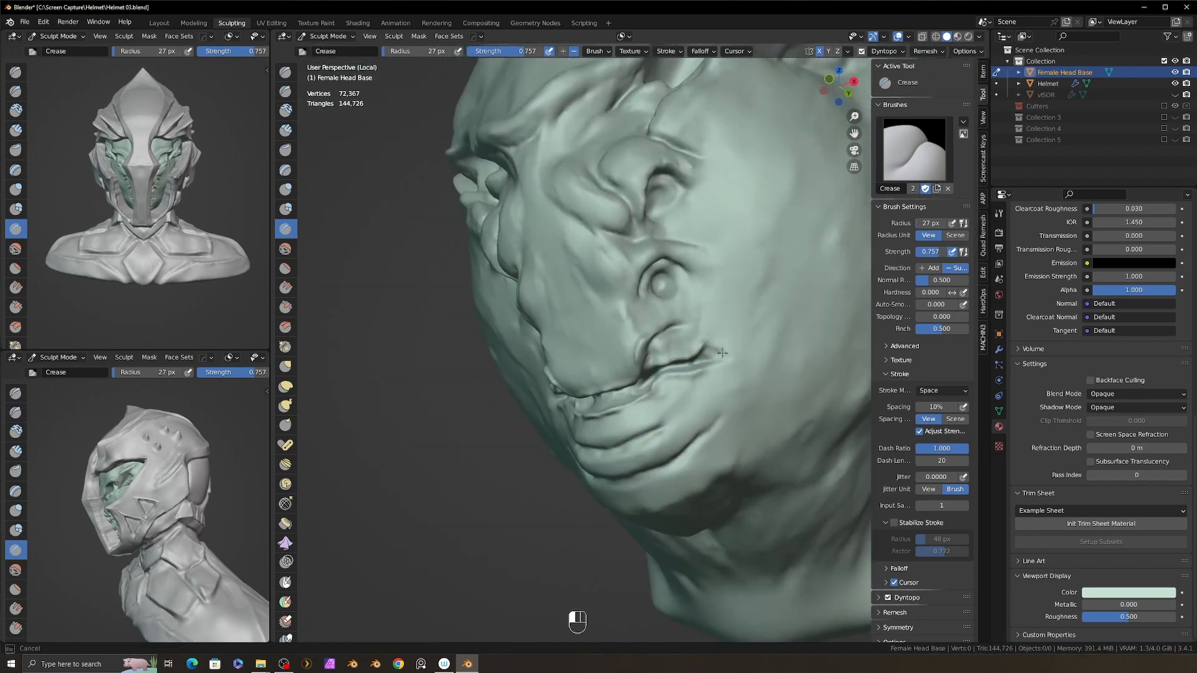
- Extend the mouth-corner folds and smooth the surface around the mouth
alt+drag(723, 340, 762, 349)
mouse_move(762, 350)
ctrl+alt+mouse_down()
mouse_move(764, 406)
mouse_move(705, 375)
ctrl+alt+mouse_up()
mouse_move(704, 374)
shift+mouse_down()
mouse_move(694, 358)
mouse_move(748, 368)
shift+mouse_up()
alt+shift+drag(748, 368, 758, 445)
ctrl+alt+drag(758, 446, 765, 371)
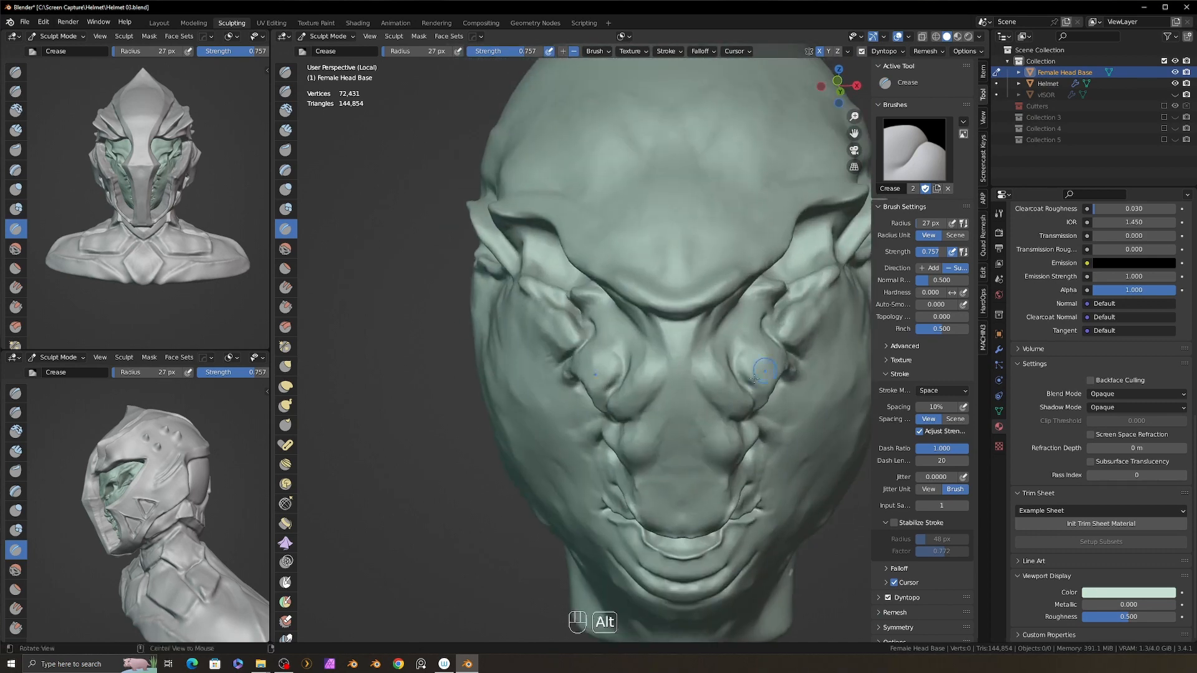
shift+drag(661, 458, 664, 462)
alt+drag(664, 463, 685, 477)
ctrl+alt+drag(667, 436, 654, 493)
- Build up the forehead above the brow ridge with Clay Strips at 31 px
mouse_move(632, 292)
alt+mouse_down()
mouse_move(674, 301)
mouse_move(707, 273)
mouse_move(723, 285)
alt+mouse_up()
key(2)
ctrl+alt+drag(726, 287, 731, 253)
drag(730, 254, 738, 251)
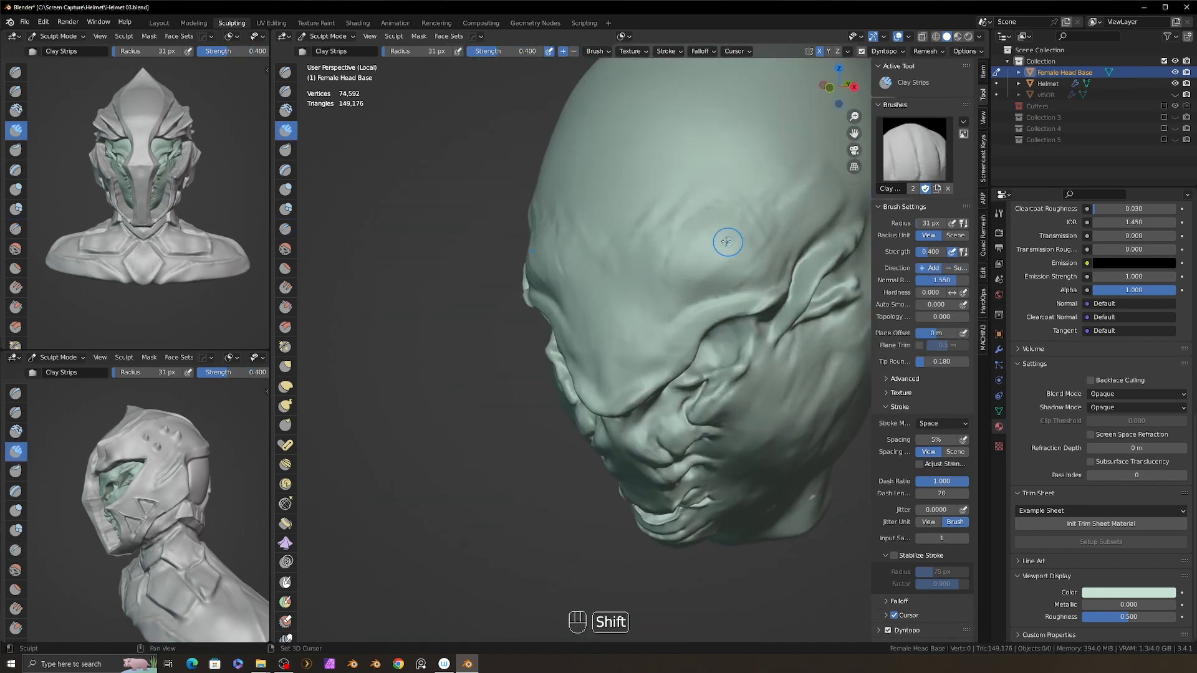
alt+drag(792, 190, 717, 337)
- Sharpen the folds beneath the brow ridge using the Crease brush at 21 px with stabilized strokes
ctrl+alt+drag(655, 462, 651, 407)
key(8)
key(shift+s)
key(f)
drag(515, 502, 512, 506)
alt+drag(525, 430, 511, 490)
drag(606, 433, 544, 498)
drag(656, 406, 651, 430)
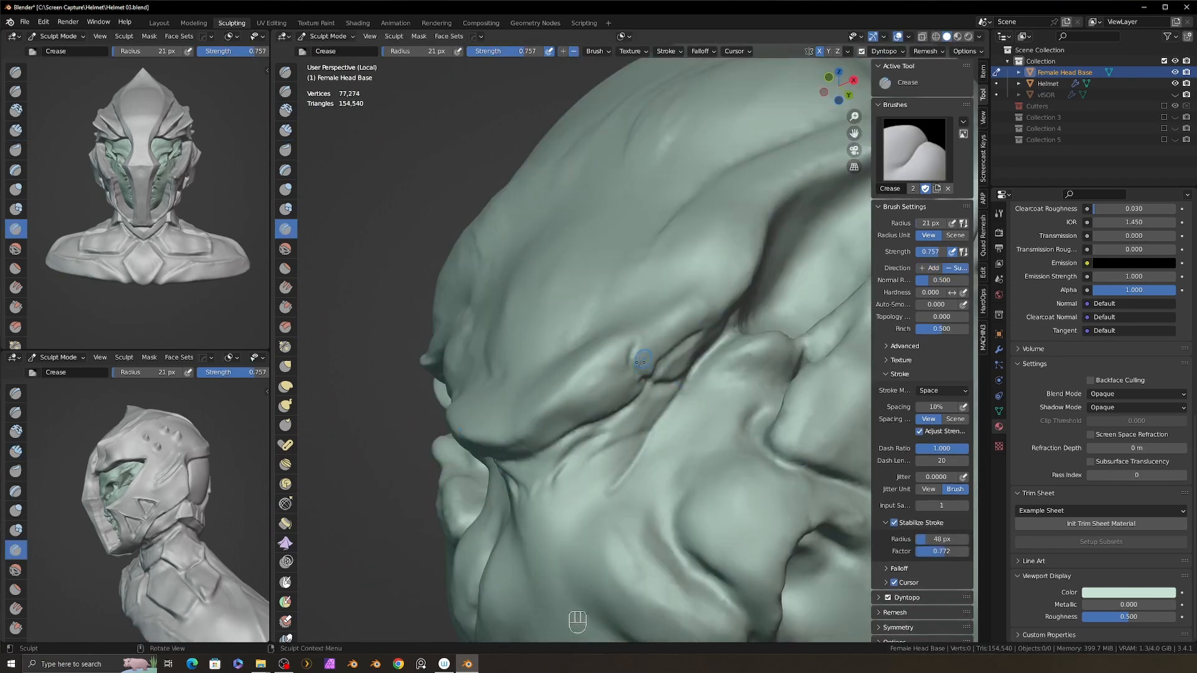
drag(641, 361, 643, 359)
alt+drag(642, 360, 639, 355)
ctrl+alt+drag(614, 415, 623, 461)
mouse_move(623, 462)
alt+mouse_down()
mouse_move(732, 390)
mouse_move(711, 349)
mouse_move(762, 412)
alt+mouse_up()
- Carve hollows into the cheek and jaw beside the mouth with inverted Clay Strips at 39 px
key(2)
key(f)
click(720, 340)
ctrl+drag(711, 373, 744, 411)
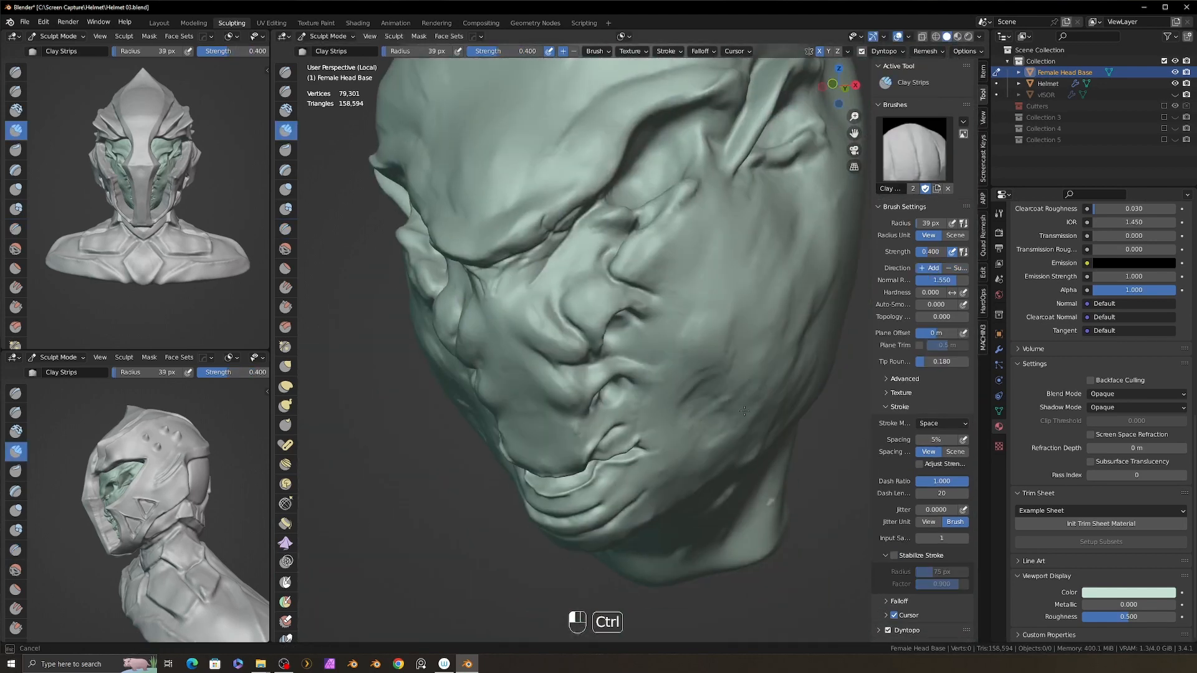
ctrl+drag(669, 434, 662, 468)
alt+drag(662, 462, 701, 439)
ctrl+drag(686, 446, 667, 486)
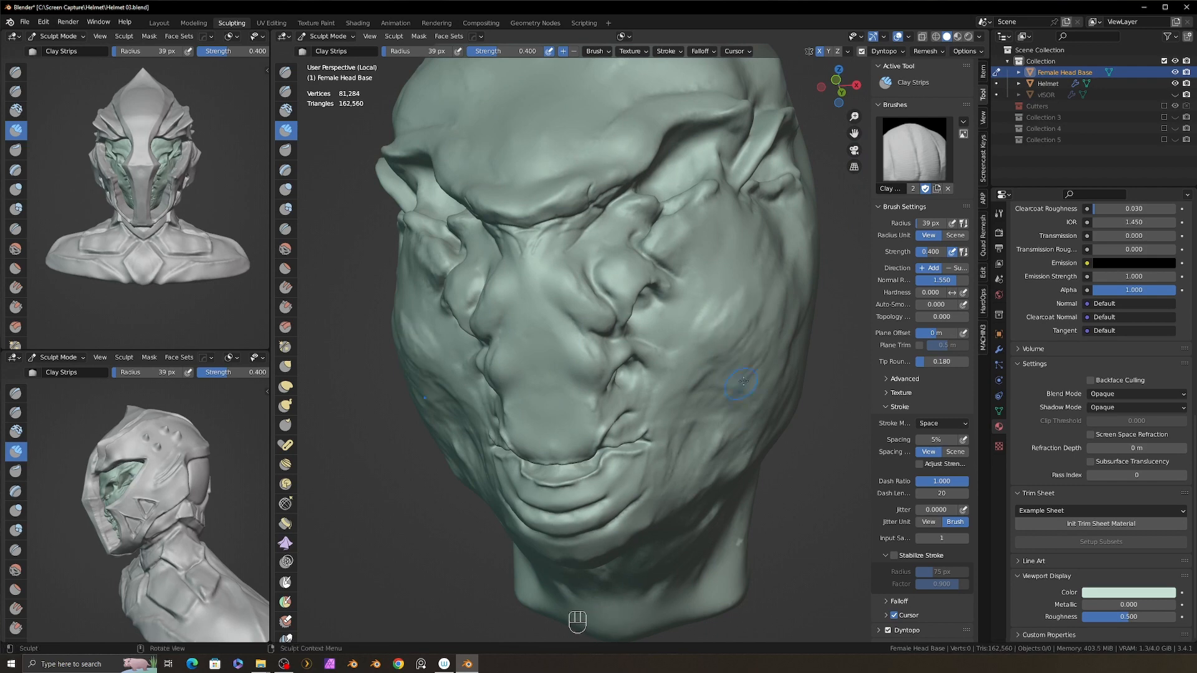
- Smooth the cheek, carve the temple area and refine the upper cheek with Clay Strips at 35 px
shift+drag(753, 339, 742, 368)
alt+drag(742, 368, 667, 374)
ctrl+drag(805, 187, 824, 249)
alt+drag(649, 349, 692, 337)
mouse_move(603, 328)
mouse_down()
mouse_move(598, 336)
mouse_move(620, 335)
mouse_up()
alt+drag(673, 330, 636, 324)
key(f)
click(624, 321)
drag(624, 319, 620, 326)
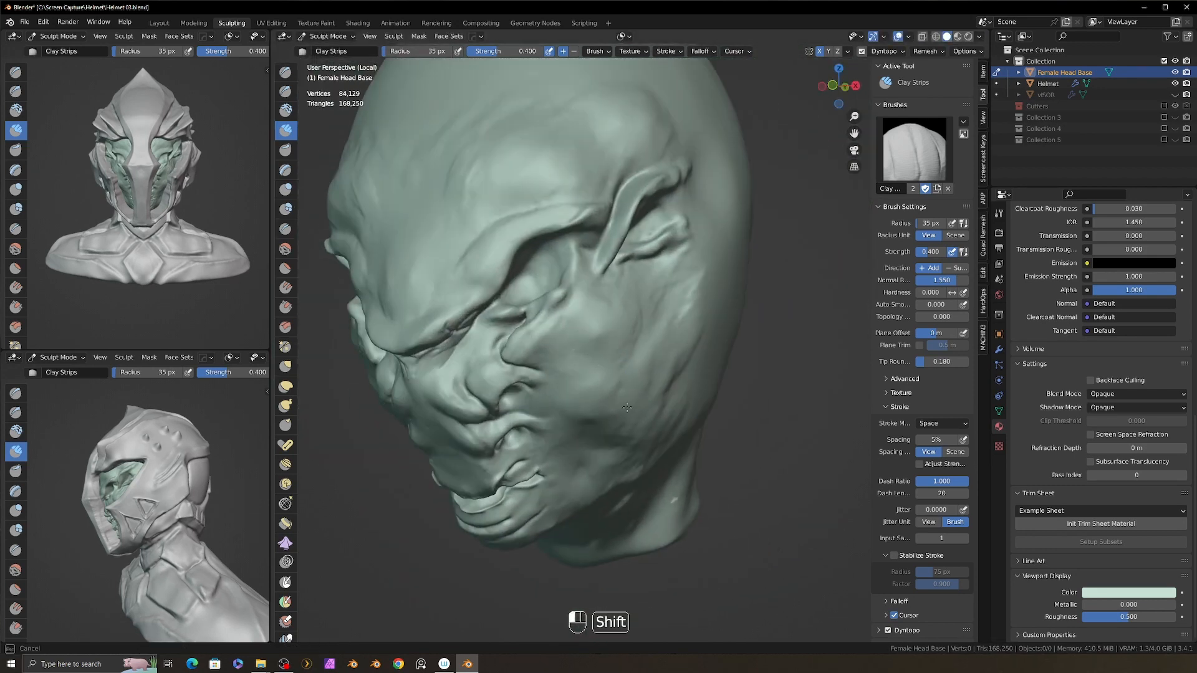
- Add volume to the side of the cheek and smooth it down to the jaw
drag(670, 391, 655, 405)
shift+drag(642, 360, 633, 368)
alt+drag(643, 399, 640, 368)
shift+drag(617, 431, 609, 451)
alt+drag(611, 509, 608, 455)
shift+drag(598, 503, 596, 463)
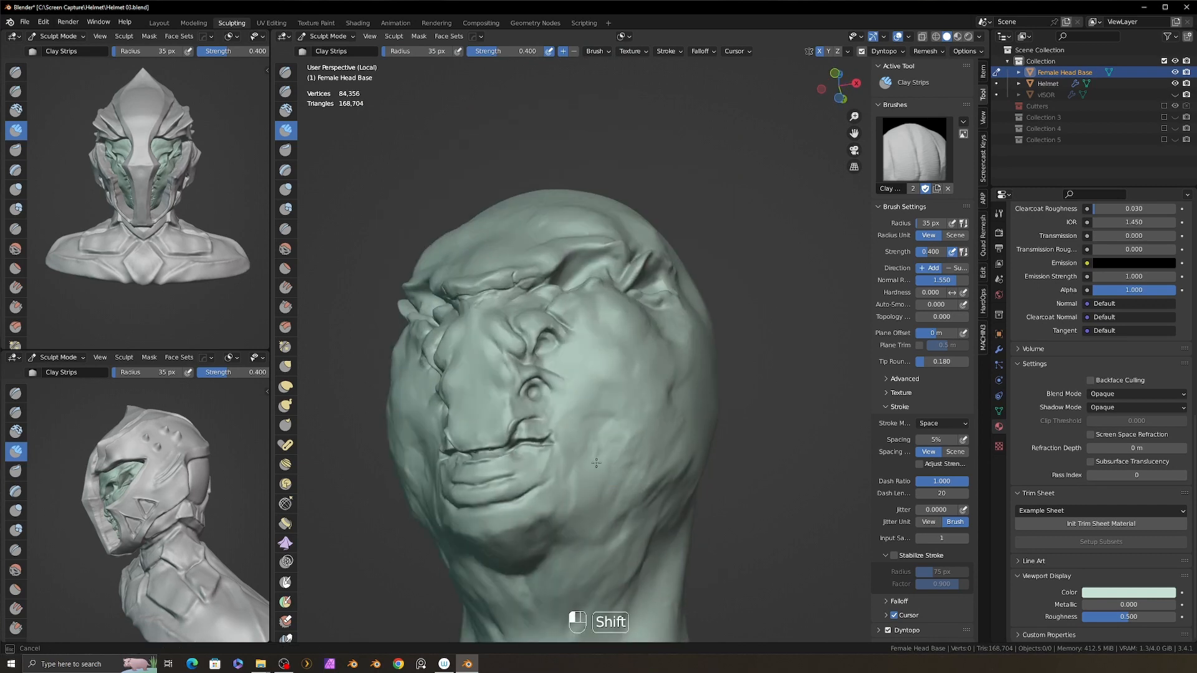
- Carve beneath the jaw and shape the chin and jawline with Clay Strips at 40 px
ctrl+drag(637, 574, 628, 591)
alt+shift+drag(630, 586, 645, 477)
ctrl+drag(664, 464, 643, 512)
key(f)
click(646, 520)
mouse_move(643, 523)
mouse_down()
mouse_move(608, 516)
mouse_move(583, 529)
mouse_up()
mouse_move(624, 498)
alt+mouse_down()
mouse_move(570, 483)
mouse_move(624, 462)
alt+mouse_up()
drag(649, 412, 633, 474)
alt+drag(642, 458, 680, 446)
- Mask the front of the face around the muzzle and soften the mask edge in side view
ctrl+alt+drag(679, 445, 692, 384)
mouse_move(692, 383)
alt+mouse_down()
mouse_move(658, 415)
mouse_move(758, 374)
alt+mouse_up()
mouse_move(758, 374)
ctrl+alt+mouse_down()
mouse_move(748, 424)
mouse_move(762, 393)
mouse_move(636, 399)
mouse_move(645, 374)
ctrl+alt+mouse_up()
mouse_move(679, 414)
ctrl+shift+mouse_down()
mouse_move(596, 417)
mouse_move(759, 426)
ctrl+shift+mouse_up()
alt+middle_drag(758, 426, 771, 429)
mouse_move(723, 465)
ctrl+shift+mouse_down()
mouse_move(661, 399)
mouse_move(680, 199)
ctrl+shift+mouse_up()
alt+middle_drag(755, 386, 594, 413)
key(a)
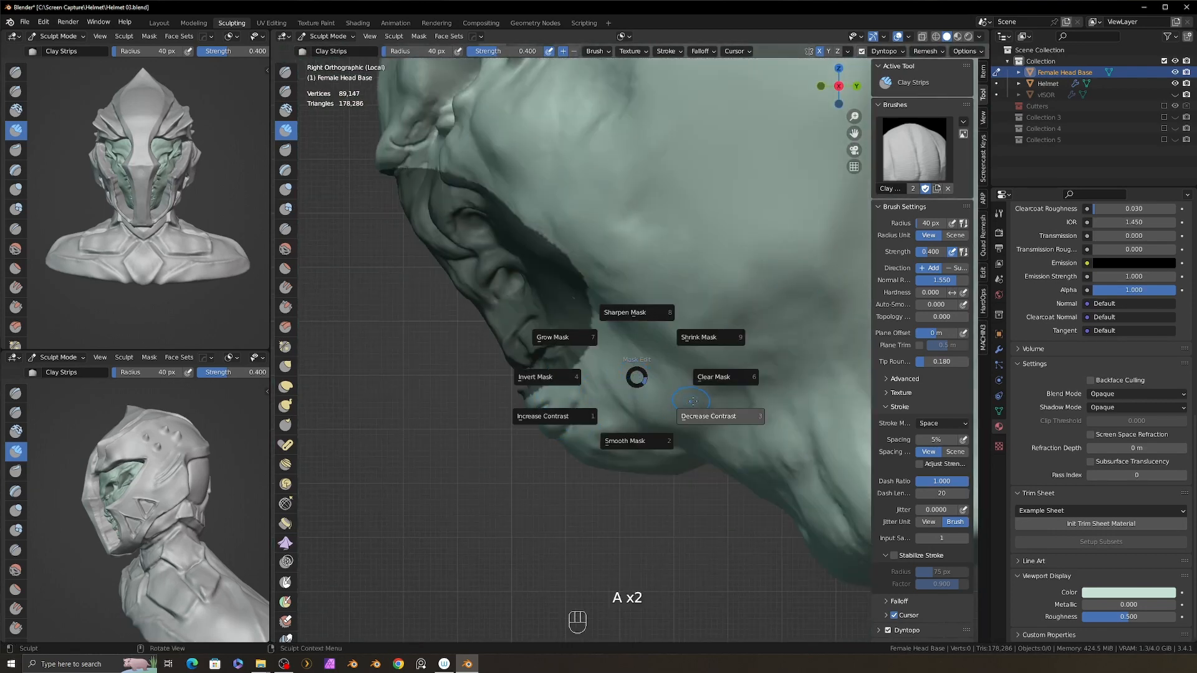
click(729, 356)
- Pull the chin downward and forward with the Grab brush at 229 px, restore the full scene and clear the mask
key(g)
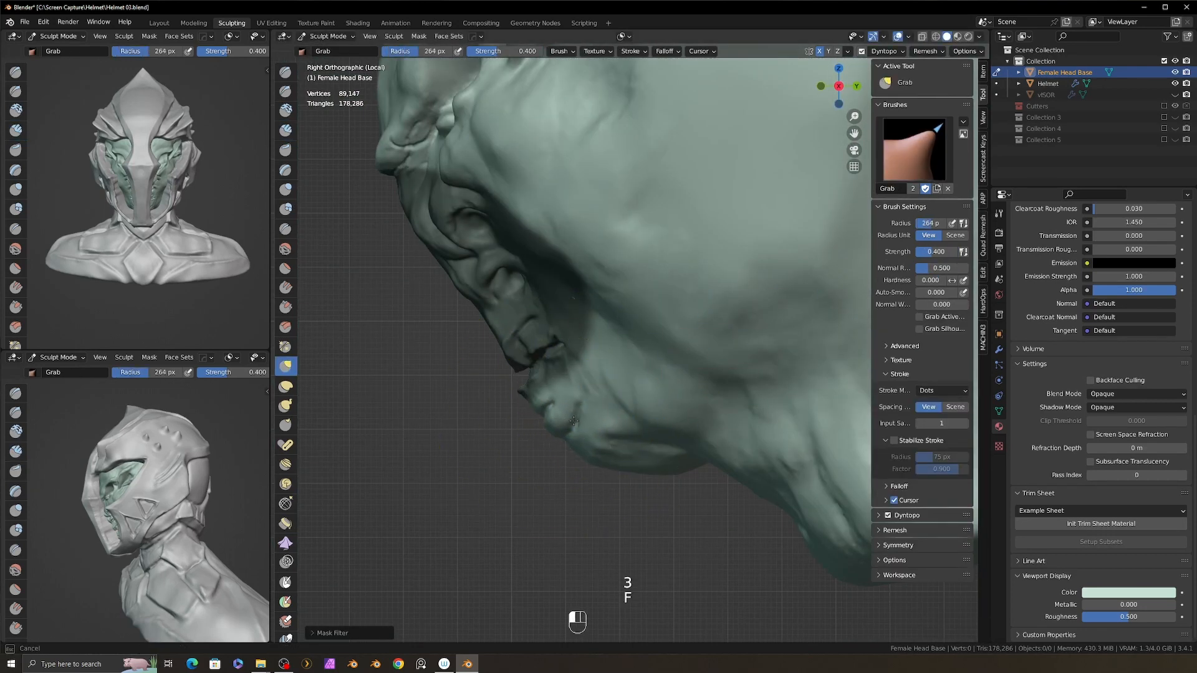
key(f)
click(744, 463)
drag(612, 467, 628, 475)
key(f)
click(678, 427)
drag(577, 427, 561, 437)
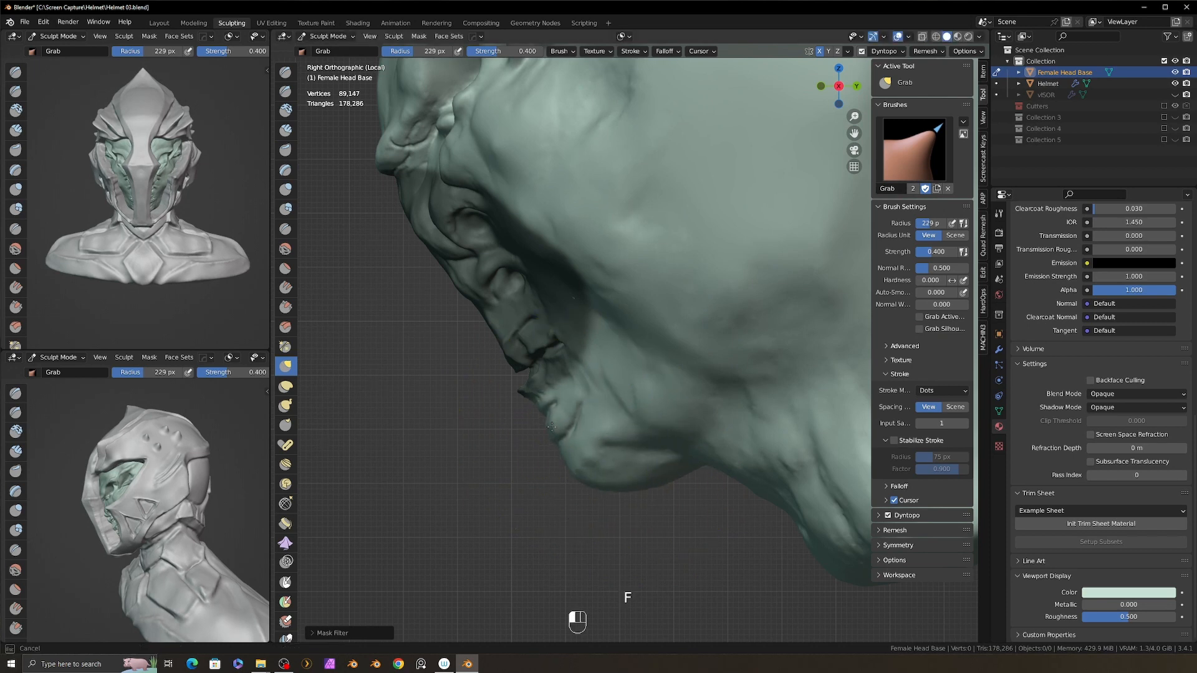
mouse_move(575, 463)
middle_down()
mouse_move(715, 455)
mouse_move(700, 443)
mouse_move(748, 467)
middle_up()
key(slash)
key(alt+m)
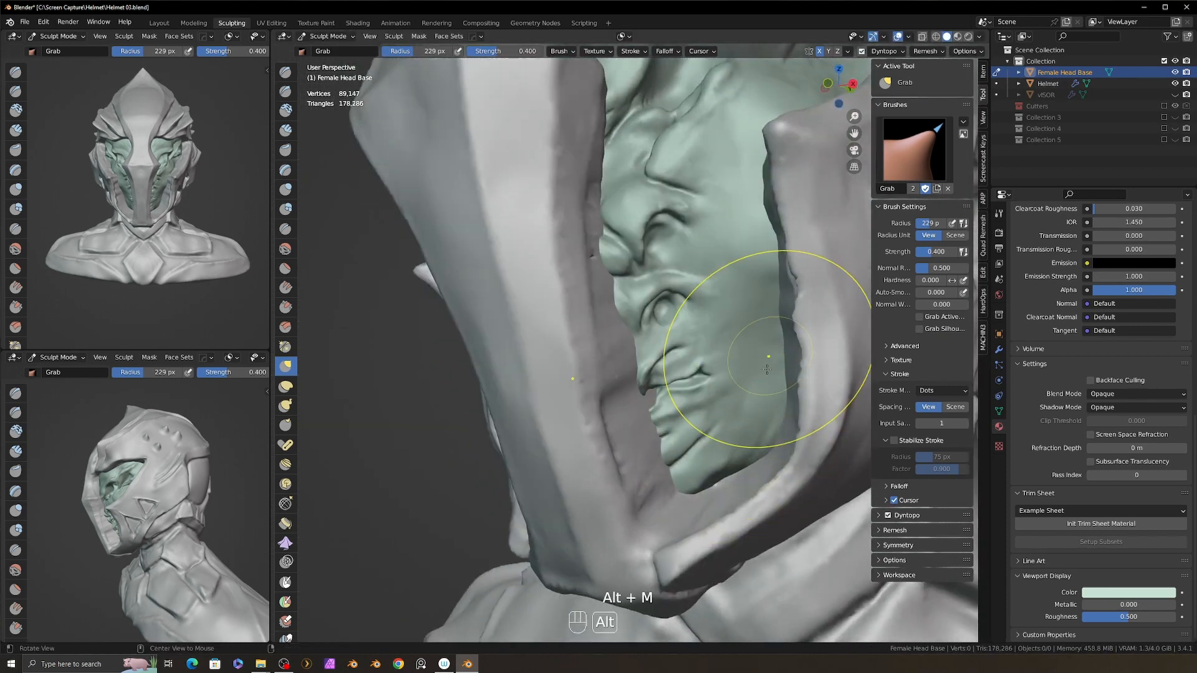
- Switch to Object Mode with the helmet selected, activate BoxCutter in right side view and save the file
key(ctrl+Tab)
click(580, 368)
alt+middle_drag(580, 368, 307, 307)
click(286, 279)
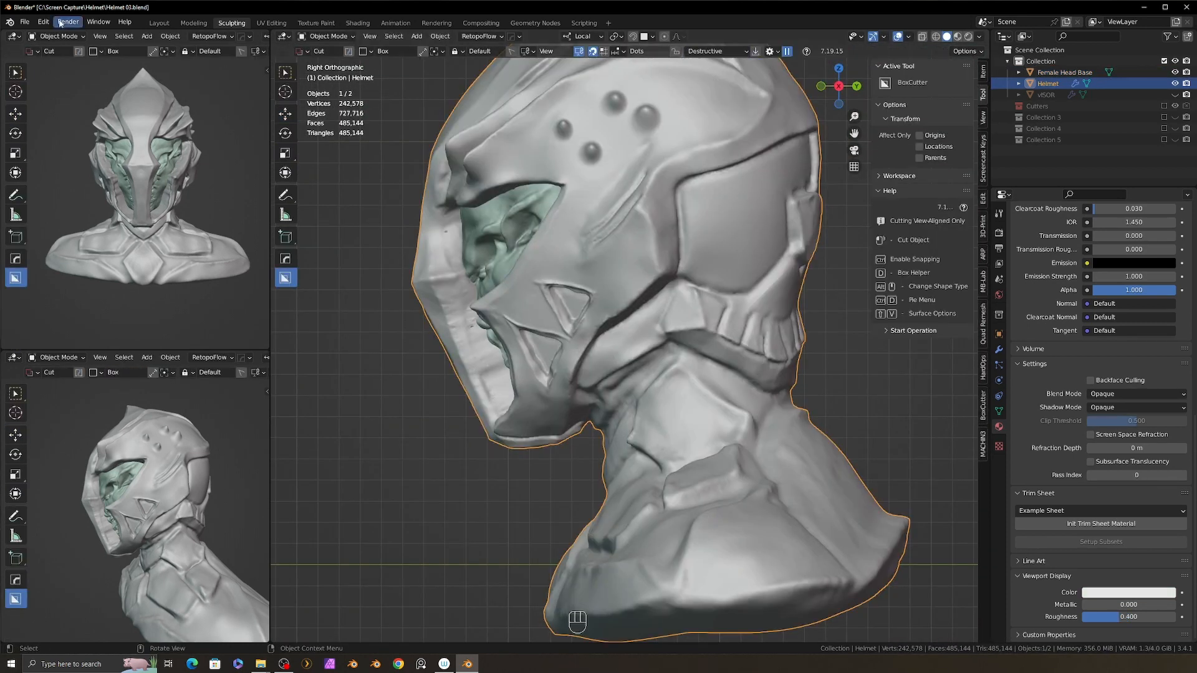
key(ctrl+s)
click(770, 51)
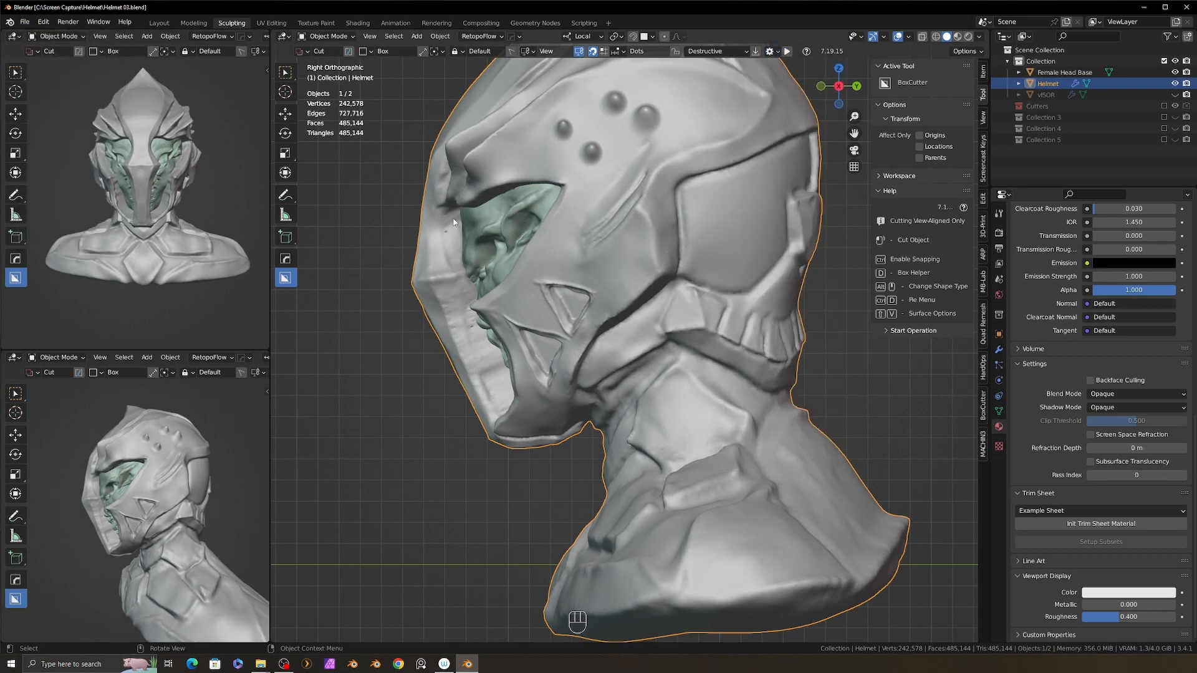
- Change the cutter shape to Ngon and outline the cavity behind the helmet's front plate in side view
drag(457, 228, 376, 260)
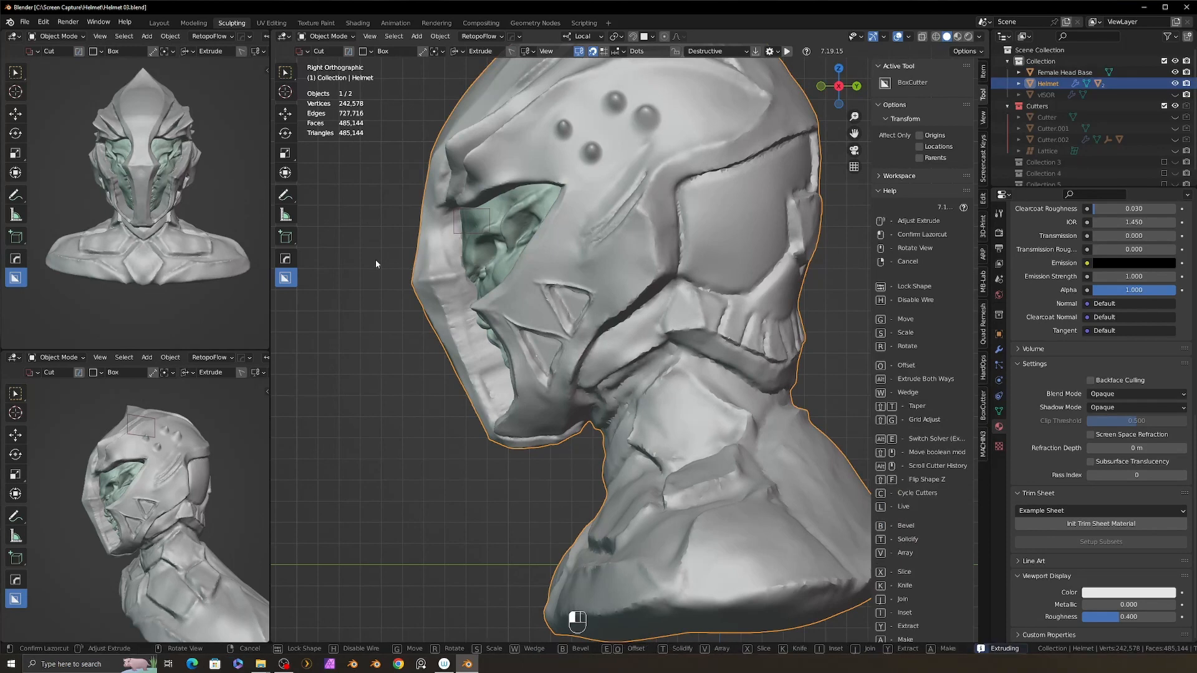
right_click(376, 259)
key(d)
click(388, 289)
ctrl+click(452, 234)
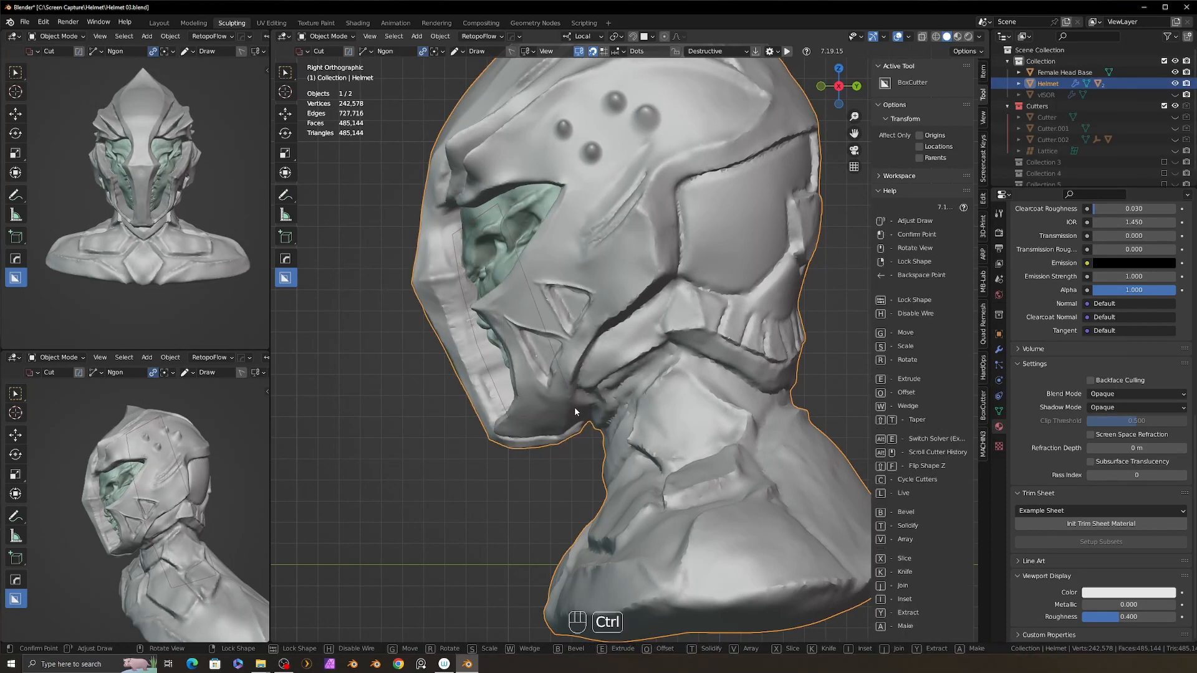
right_click(483, 205)
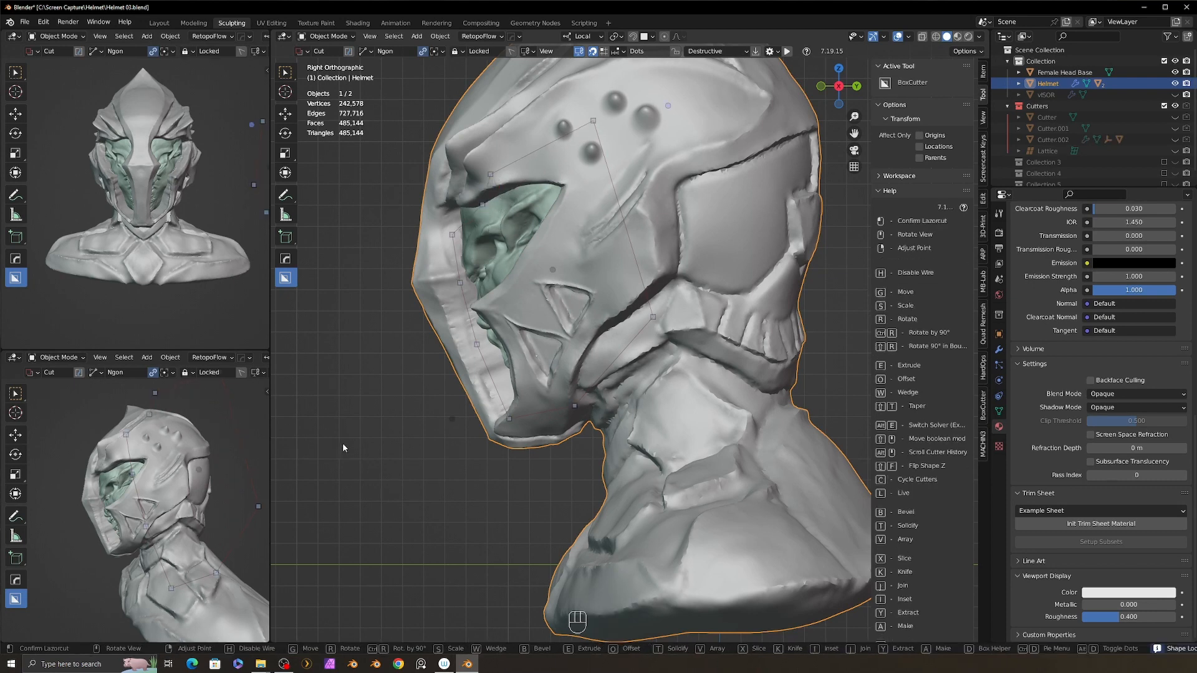
- Extrude the ngon cutter across the face area in front view and apply the cut to the helmet
scroll(343, 444, down, 3)
middle_drag(343, 444, 671, 333)
key(e)
click(330, 334)
middle_drag(331, 335, 541, 320)
key(e)
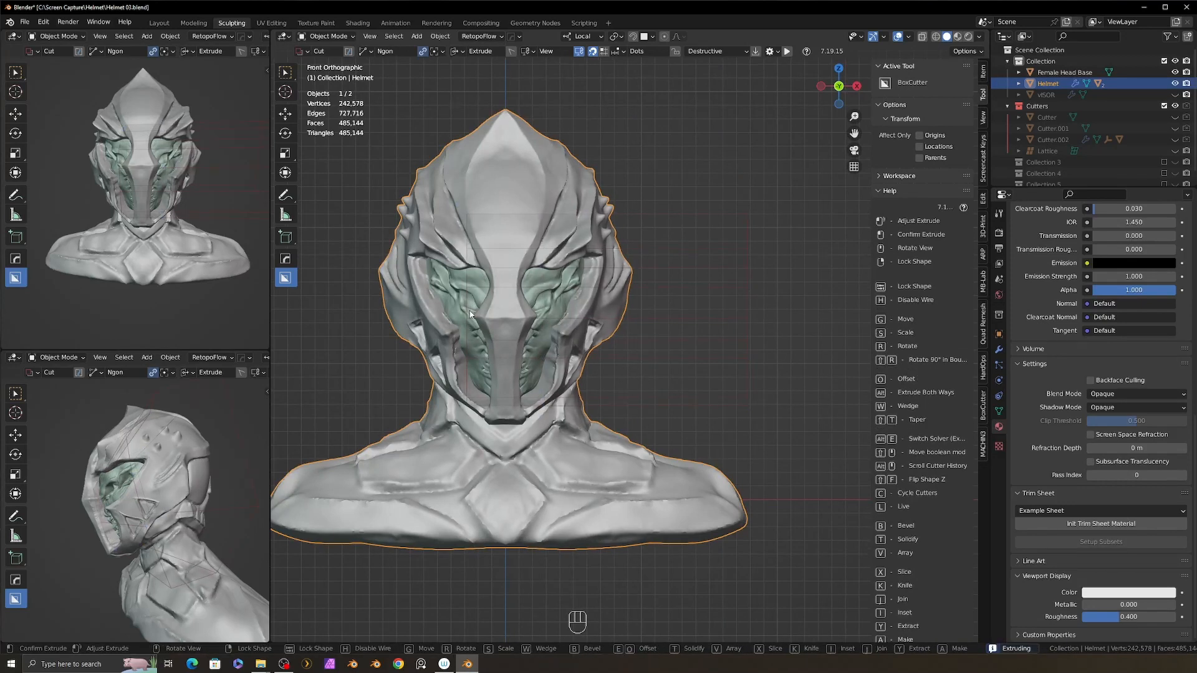
click(556, 312)
middle_drag(751, 352, 569, 447)
scroll(788, 362, up, 3)
scroll(788, 362, down, 3)
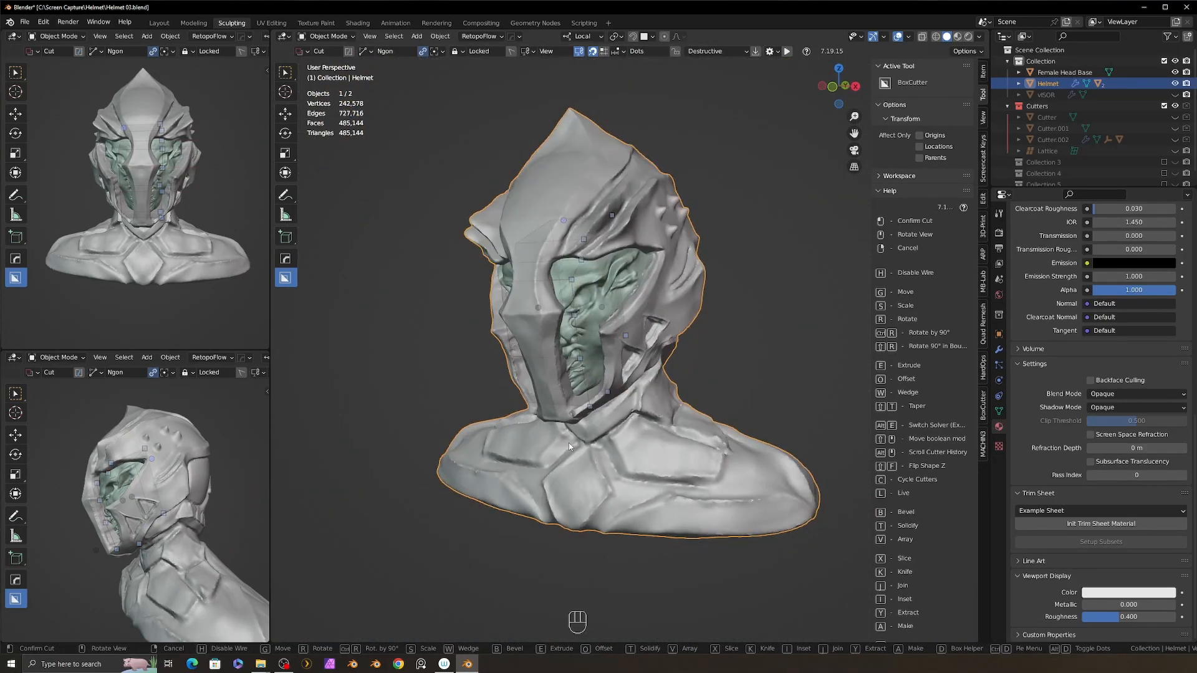
click(735, 373)
scroll(730, 373, up, 3)
middle_drag(724, 374, 662, 347)
- Isolate the helmet in Sculpt Mode and clean the upper cavity edges with the Simplify brush at 69 px
key(slash)
click(285, 73)
key(ctrl+Tab)
middle_drag(561, 349, 630, 268)
shift+drag(629, 268, 648, 330)
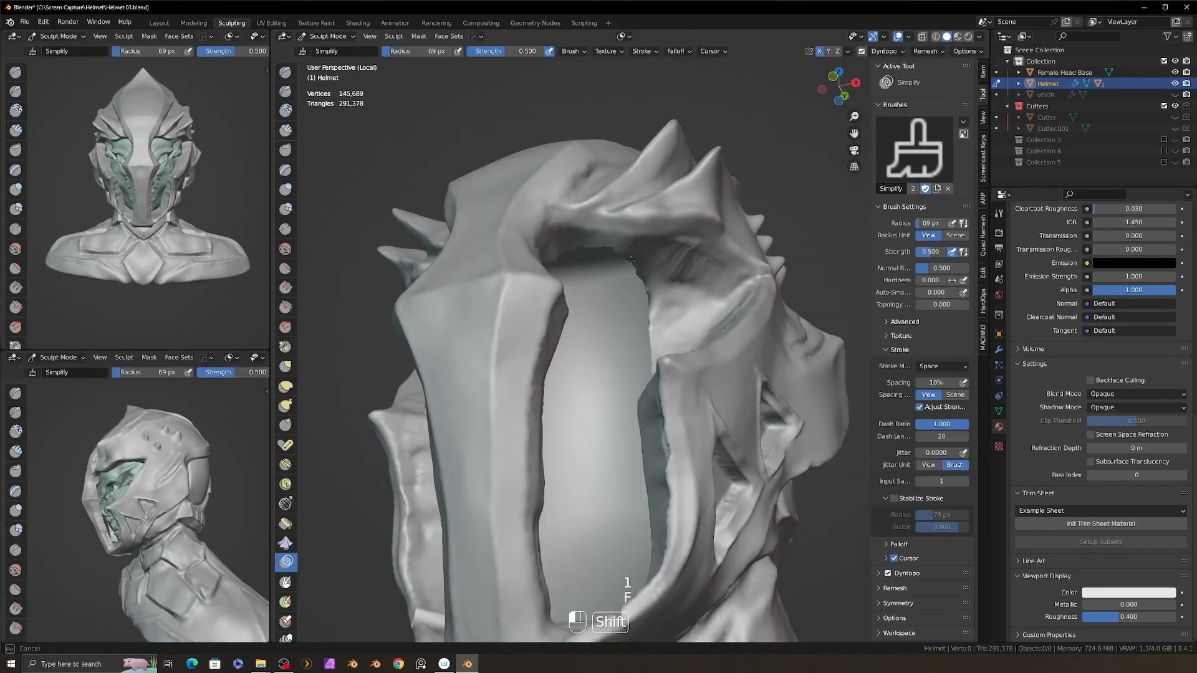
middle_drag(648, 330, 537, 218)
shift+drag(536, 218, 599, 231)
middle_drag(599, 231, 599, 287)
shift+drag(599, 287, 571, 407)
- Clean up the inner walls and lower interior of the helmet cavity with the Simplify brush
mouse_move(571, 407)
middle_down()
mouse_move(561, 386)
mouse_move(526, 428)
mouse_move(744, 240)
mouse_move(717, 281)
middle_up()
mouse_move(599, 250)
alt+shift+middle_down()
mouse_move(624, 349)
mouse_move(561, 312)
mouse_move(543, 324)
alt+shift+middle_up()
drag(535, 330, 481, 399)
alt+middle_drag(480, 399, 549, 379)
drag(548, 379, 499, 386)
alt+middle_drag(499, 387, 536, 399)
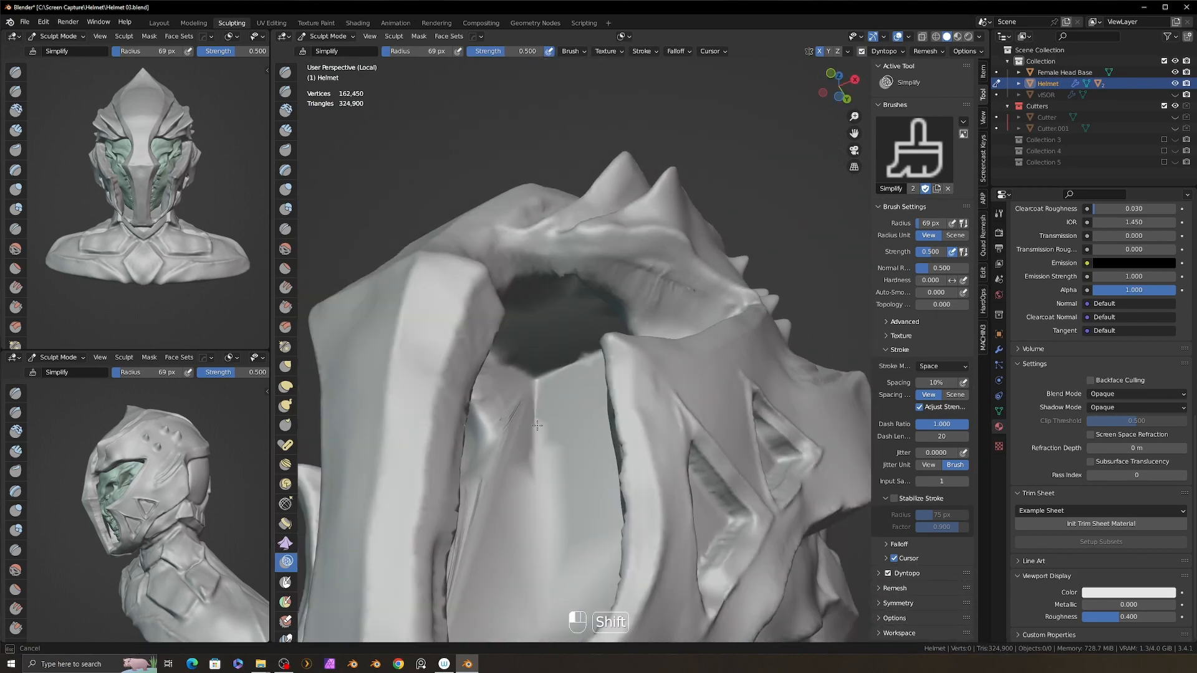
drag(524, 387, 567, 498)
mouse_move(568, 499)
alt+shift+middle_down()
mouse_move(536, 390)
mouse_move(564, 459)
alt+shift+middle_up()
drag(565, 459, 540, 347)
mouse_move(540, 347)
alt+middle_down()
mouse_move(698, 293)
mouse_move(736, 230)
mouse_move(717, 218)
alt+middle_up()
- Flatten the rough surfaces around the helmet opening with the Scrape brush at 75 px
key(5)
key(f)
drag(717, 216, 716, 274)
alt+middle_drag(716, 274, 711, 268)
drag(716, 269, 718, 284)
mouse_move(718, 284)
alt+middle_down()
mouse_move(673, 312)
mouse_move(749, 293)
mouse_move(764, 331)
alt+middle_up()
mouse_move(763, 331)
mouse_down()
mouse_move(718, 266)
mouse_move(728, 300)
mouse_up()
mouse_move(729, 265)
alt+middle_down()
mouse_move(648, 274)
mouse_move(735, 291)
mouse_move(627, 191)
alt+middle_up()
alt+drag(714, 184, 714, 209)
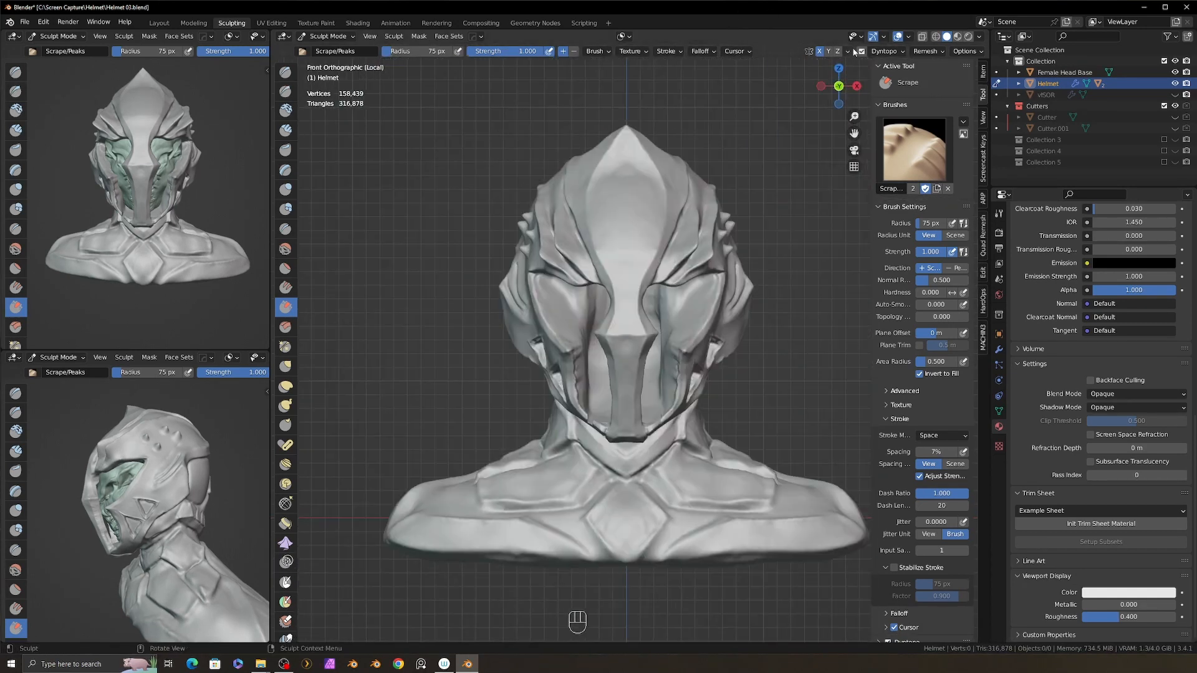
- Symmetrize the helmet with the direction set to +X to -X
click(848, 51)
click(872, 205)
click(866, 221)
click(848, 51)
click(840, 219)
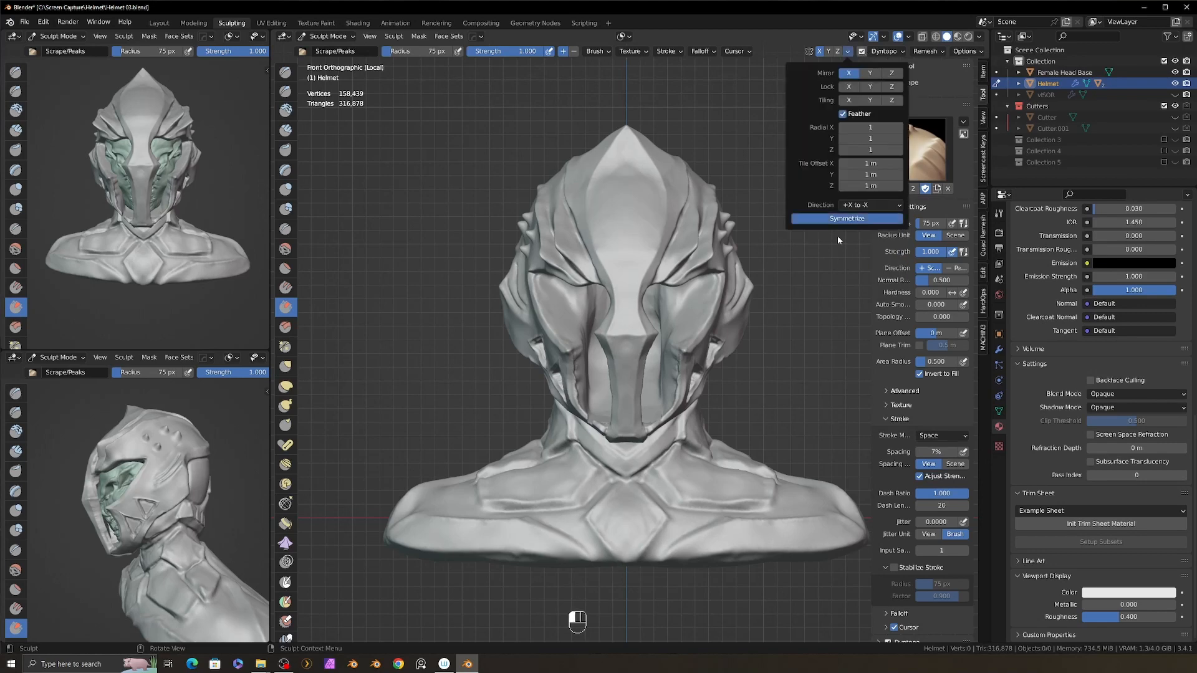
- Bring the face back into view and clean the front plate's inner edge with the Simplify brush at 82 px
middle_drag(809, 361, 555, 305)
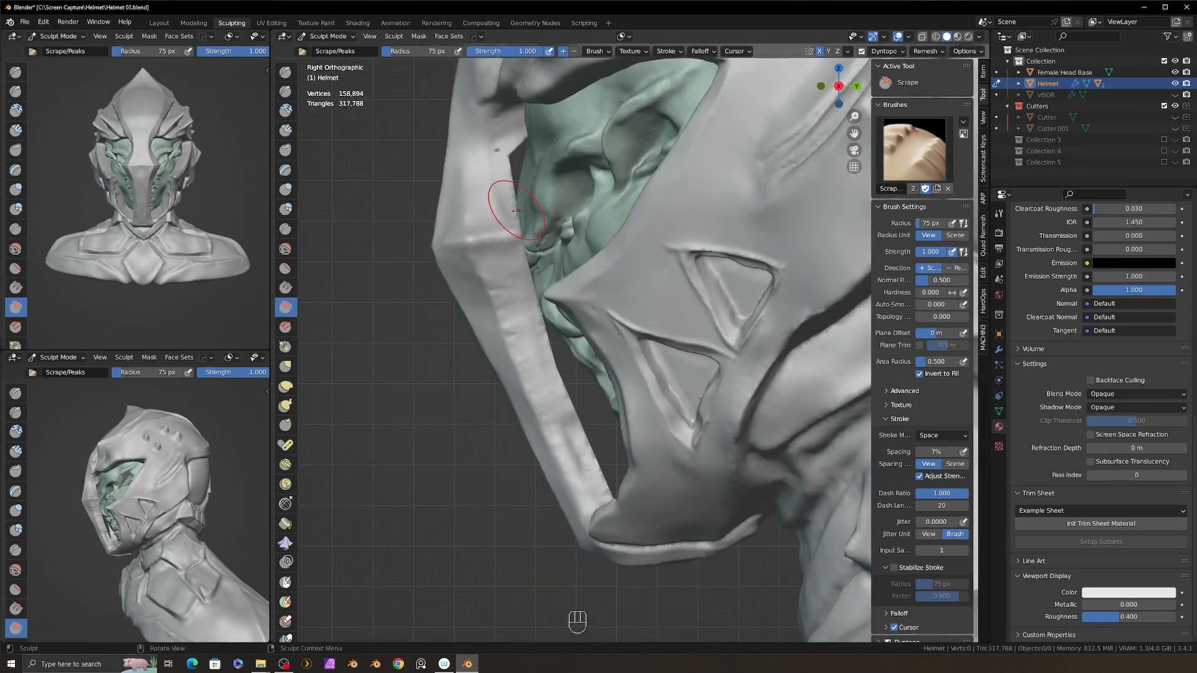
key(g)
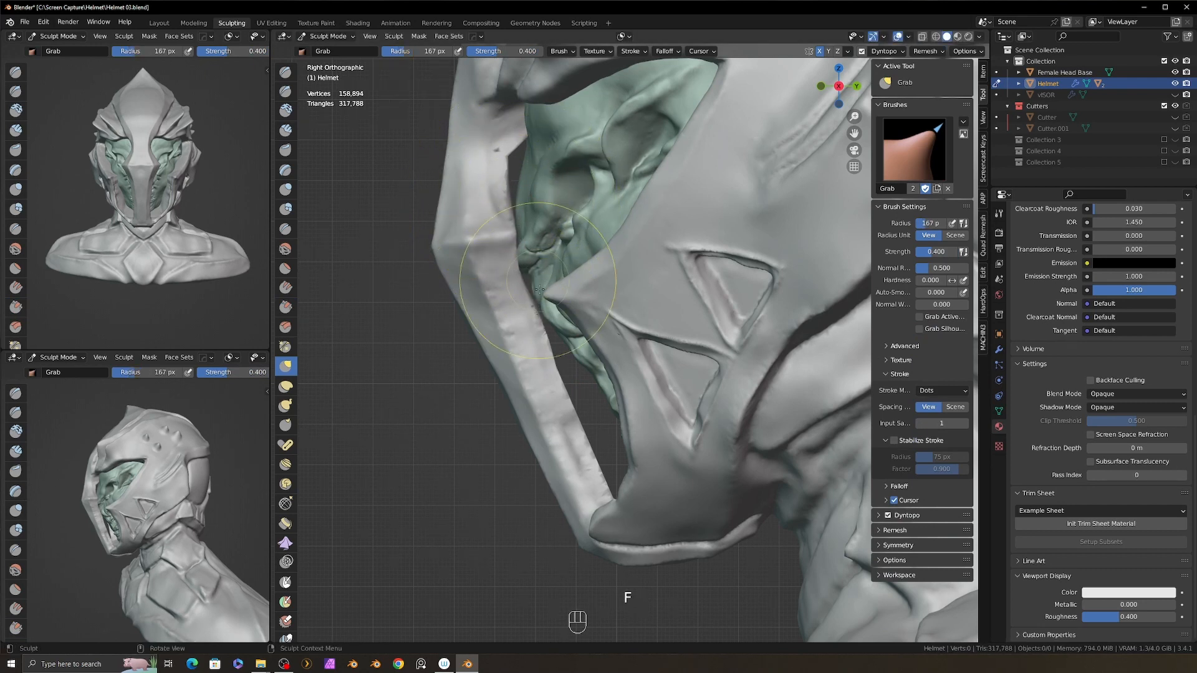
mouse_move(600, 474)
middle_down()
mouse_move(593, 428)
mouse_move(523, 303)
middle_up()
key(1)
key(f)
click(589, 436)
drag(523, 304, 527, 324)
- Mask the outer front of the face plate in side view, leaving its inner edge unmasked
alt+middle_drag(527, 324, 617, 521)
ctrl+shift+drag(621, 528, 620, 526)
mouse_move(580, 384)
ctrl+shift+mouse_down()
mouse_move(441, 328)
mouse_move(432, 352)
ctrl+shift+mouse_up()
ctrl+middle_drag(437, 368, 481, 299)
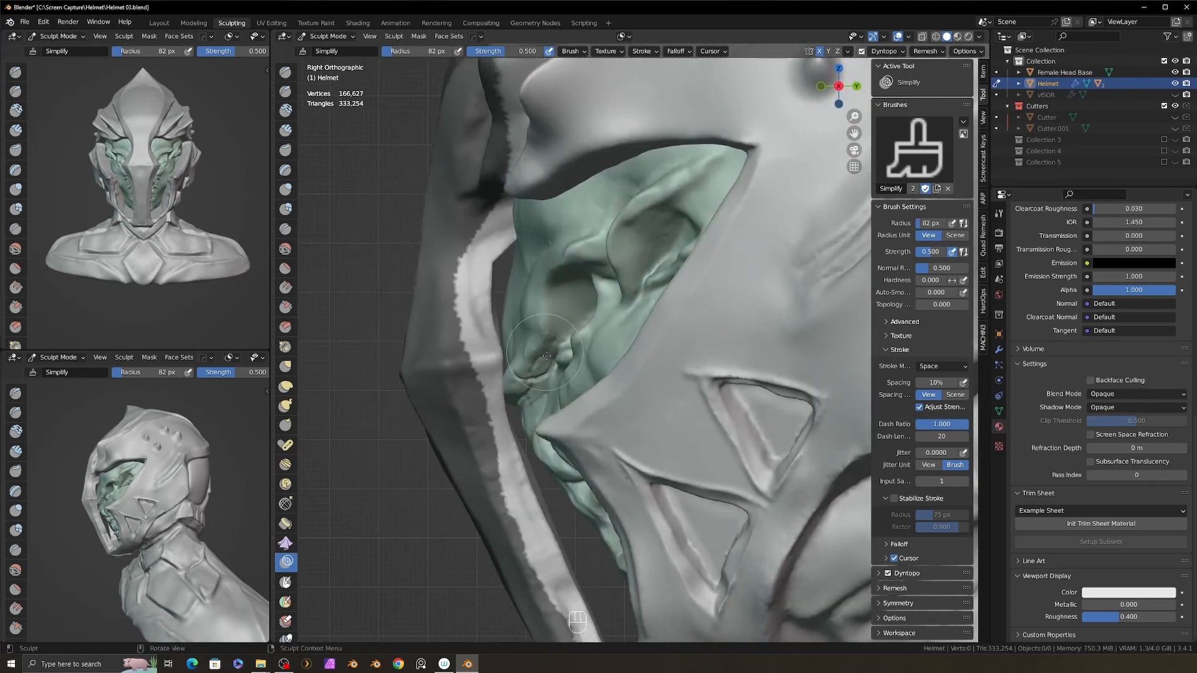
- Reshape the face plate's unmasked inner edge with the Grab brush at 188 px, and clear the mask
key(3)
key(f)
alt+shift+middle_drag(589, 516, 588, 510)
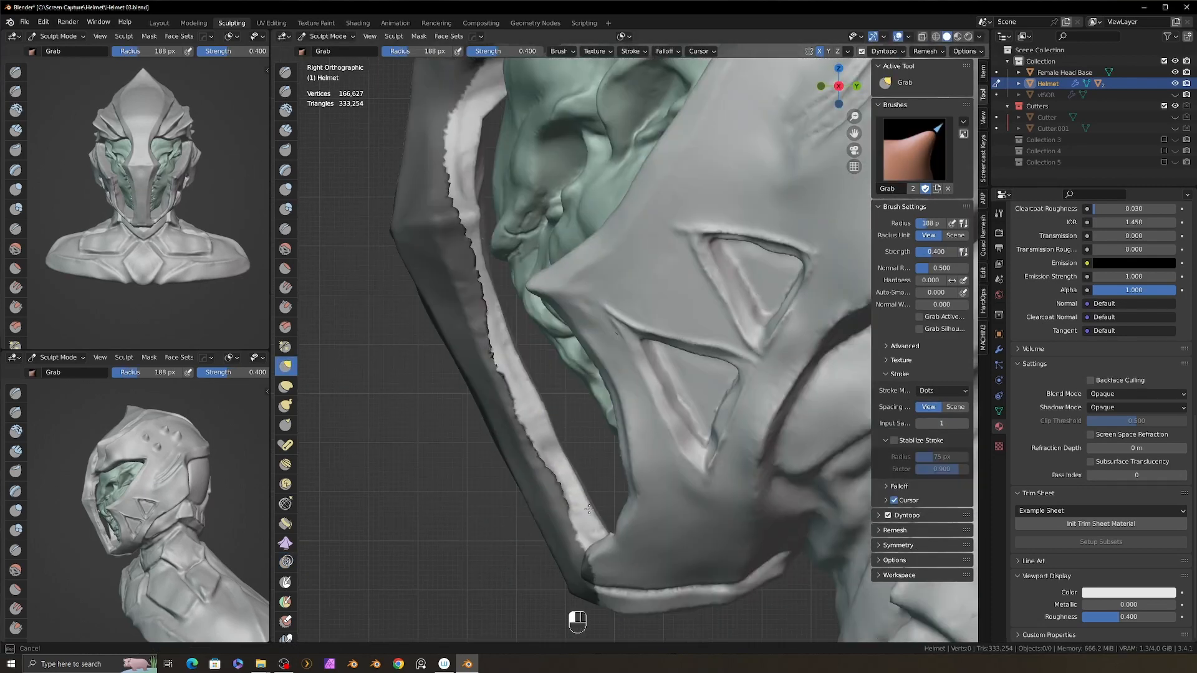
middle_drag(582, 436, 628, 347)
key(alt+m)
- Flatten the face plate's jagged inner edge with the Scrape brush at 75 px and sharpen it with the Crease brush
key(5)
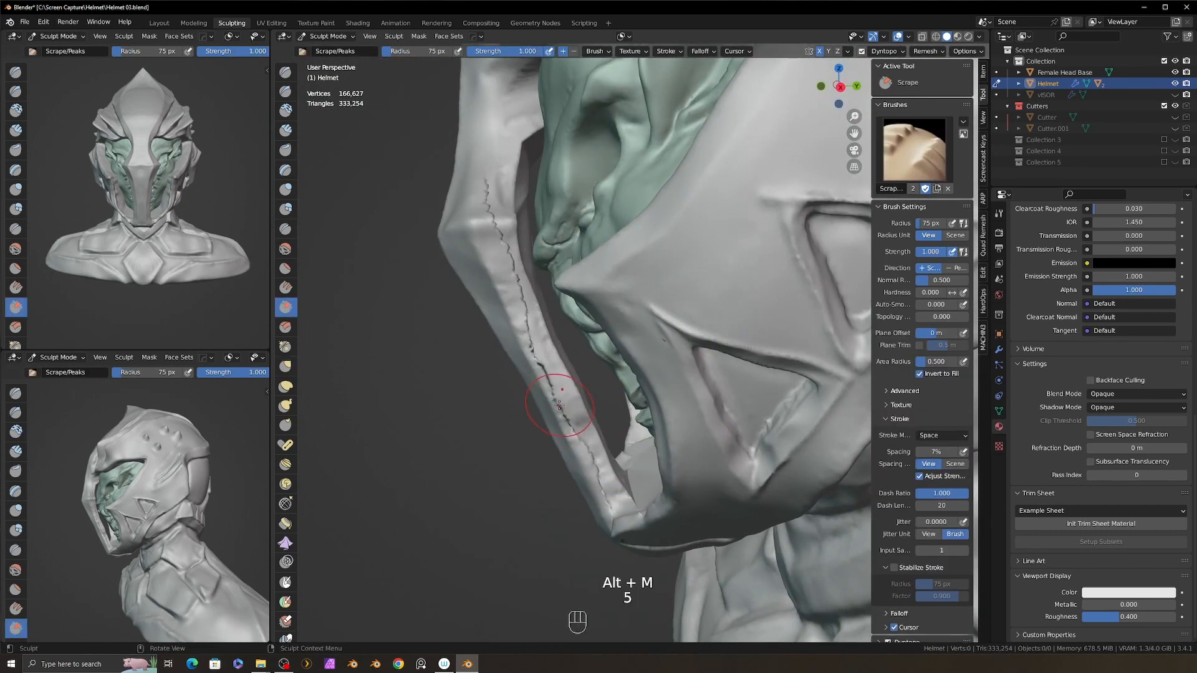
middle_drag(497, 227, 527, 527)
key(8)
middle_drag(530, 260, 512, 268)
ctrl+drag(506, 274, 500, 163)
middle_drag(521, 218, 499, 233)
middle_drag(530, 399, 549, 437)
mouse_move(591, 502)
middle_down()
mouse_move(559, 441)
mouse_move(620, 387)
mouse_move(651, 424)
mouse_move(642, 422)
middle_up()
- Adjust the face plate's shape with the Grab brush and flatten its surface with the Scrape brush at 63 px
key(3)
key(f)
scroll(652, 424, up, 3)
key(5)
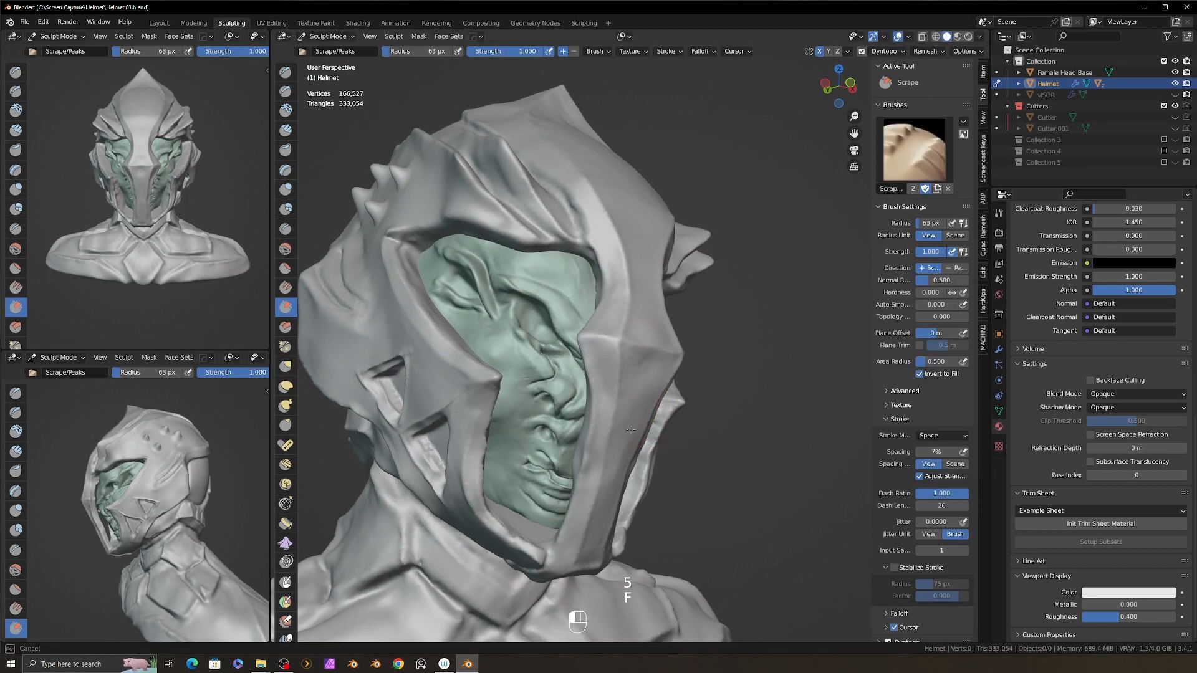
alt+middle_drag(637, 358, 567, 340)
scroll(562, 338, down, 3)
alt+drag(561, 339, 704, 349)
mouse_move(779, 358)
alt+mouse_down()
mouse_move(744, 366)
mouse_move(761, 399)
mouse_move(772, 363)
alt+mouse_up()
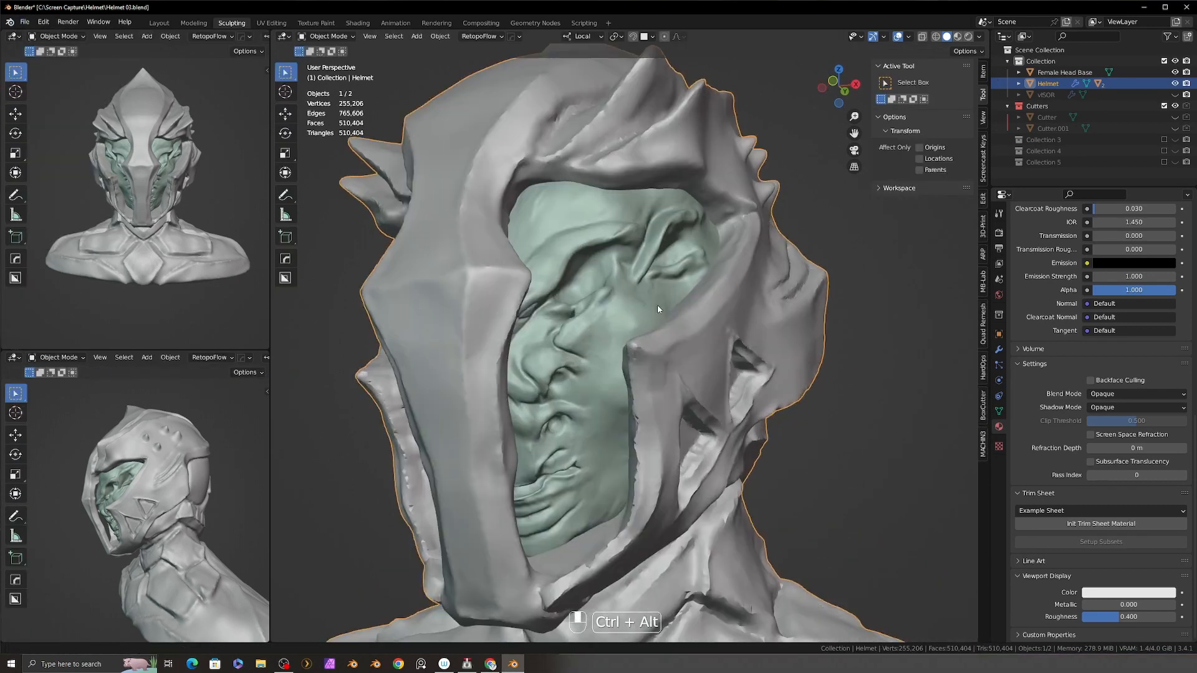
- Add a smooth-shaded sphere in Object Mode and set its viewport colour to dark grey with value 0.209
key(shift+a)
mouse_move(574, 339)
click(655, 373)
alt+drag(649, 306, 773, 405)
right_click(750, 381)
click(750, 381)
alt+drag(801, 359, 750, 346)
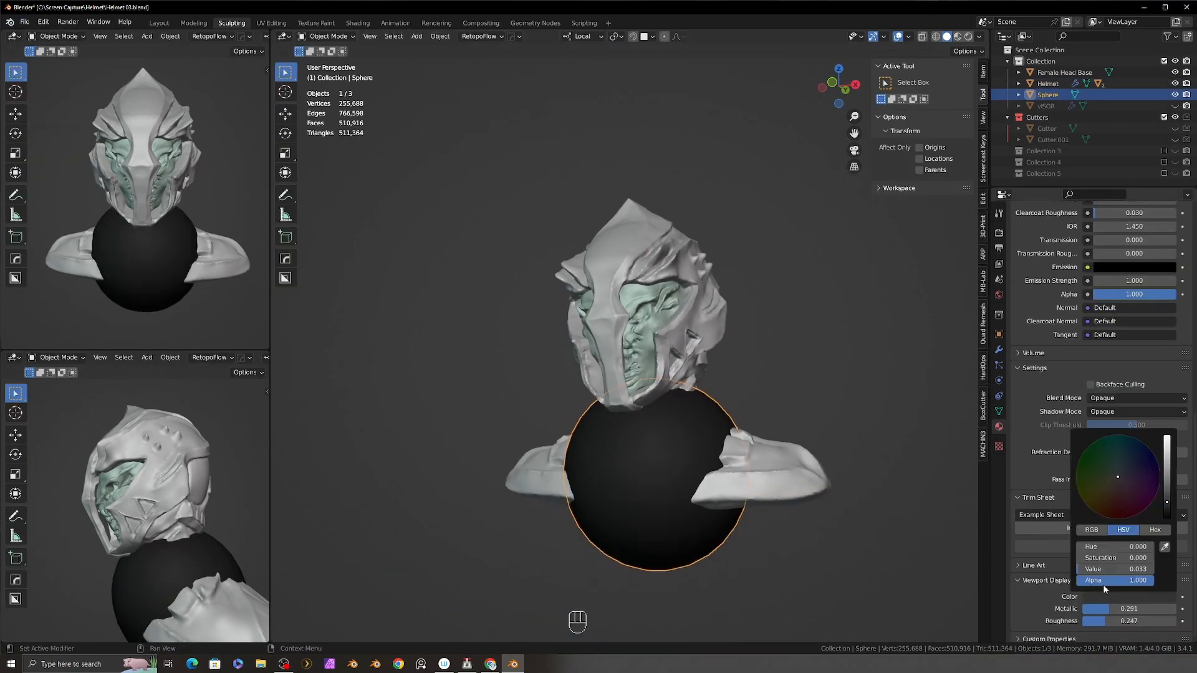
drag(1169, 518, 1169, 503)
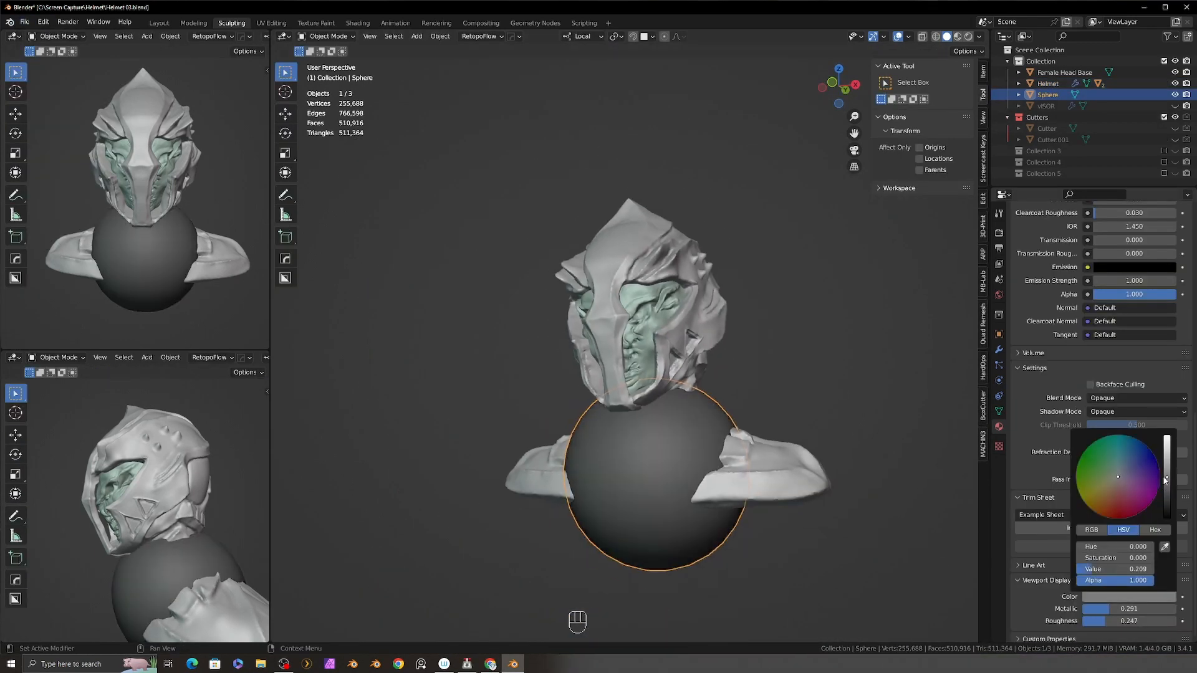
- Scale the sphere down and add an X-axis Mirror modifier using Helmet as the mirror object
alt+drag(810, 374, 862, 398)
key(s)
click(718, 482)
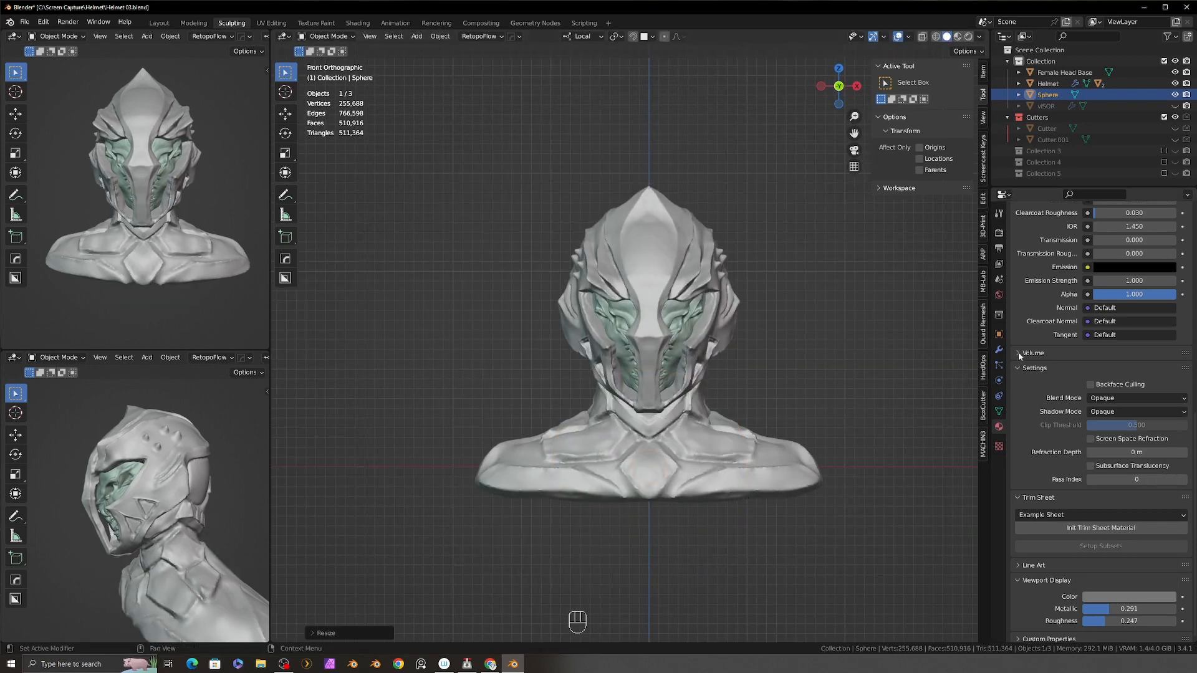
click(999, 350)
click(1047, 231)
click(960, 358)
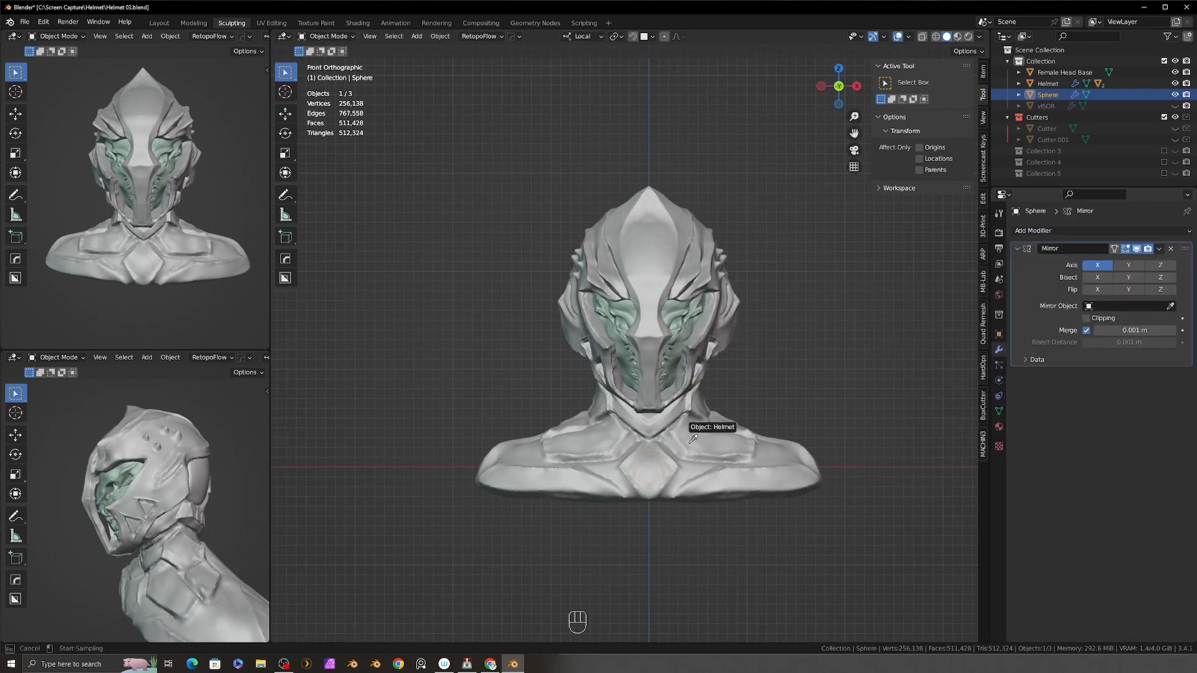
- Scale the mirrored sphere down to eyeball size and move it into the face's inner eye socket
ctrl+middle_drag(735, 292, 882, 388)
key(KP_3)
key(g)
click(661, 308)
key(KP_1)
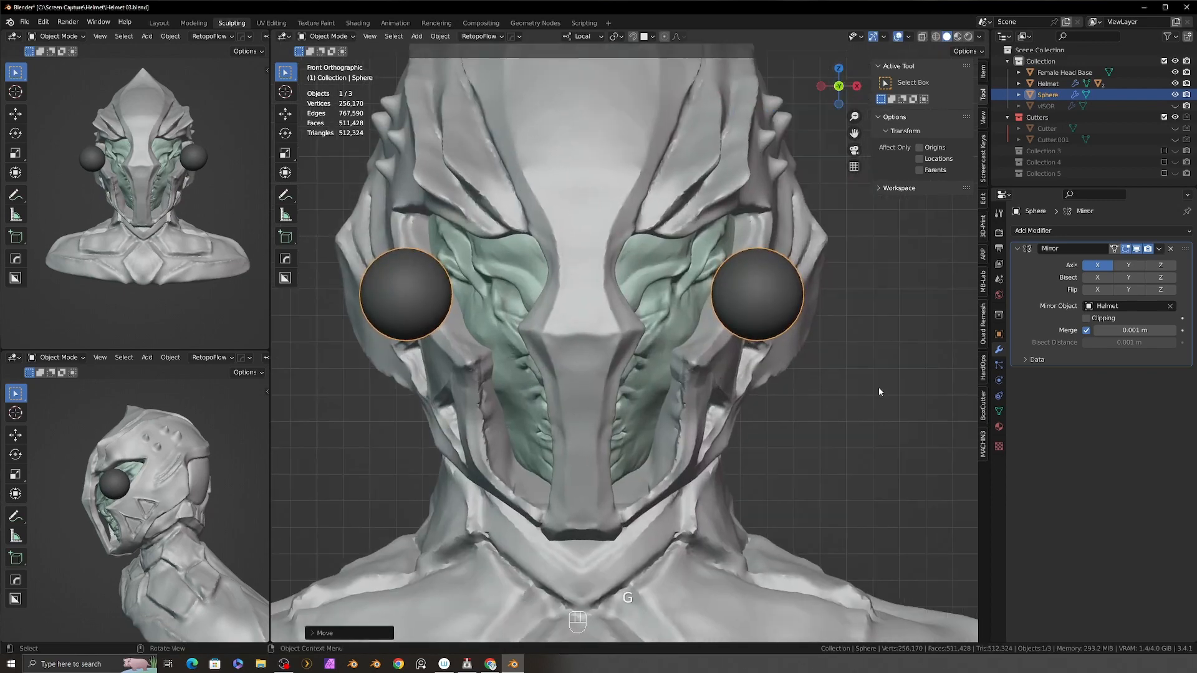
key(s)
click(794, 367)
key(g)
click(693, 369)
alt+drag(767, 375, 636, 368)
key(space)
click(665, 385)
drag(676, 306, 716, 307)
alt+drag(598, 431, 676, 339)
drag(641, 376, 699, 374)
mouse_move(698, 374)
ctrl+alt+mouse_down()
mouse_move(721, 409)
mouse_move(708, 396)
ctrl+alt+mouse_up()
- Duplicate the eyeball, scale the copy down and position it in the outer eye socket as a second eye
key(shift+d)
click(795, 328)
key(s)
click(780, 326)
alt+drag(779, 325, 670, 321)
key(g)
click(700, 350)
drag(678, 318, 736, 330)
ctrl+alt+drag(735, 330, 671, 353)
- Hide the helmet and put the female head base into Sculpt Mode
click(655, 362)
key(h)
click(631, 368)
key(ctrl+Tab)
- Build up the lower eyelid around the inner eyeball with the Clay Strips brush at 28 px
key(2)
key(f)
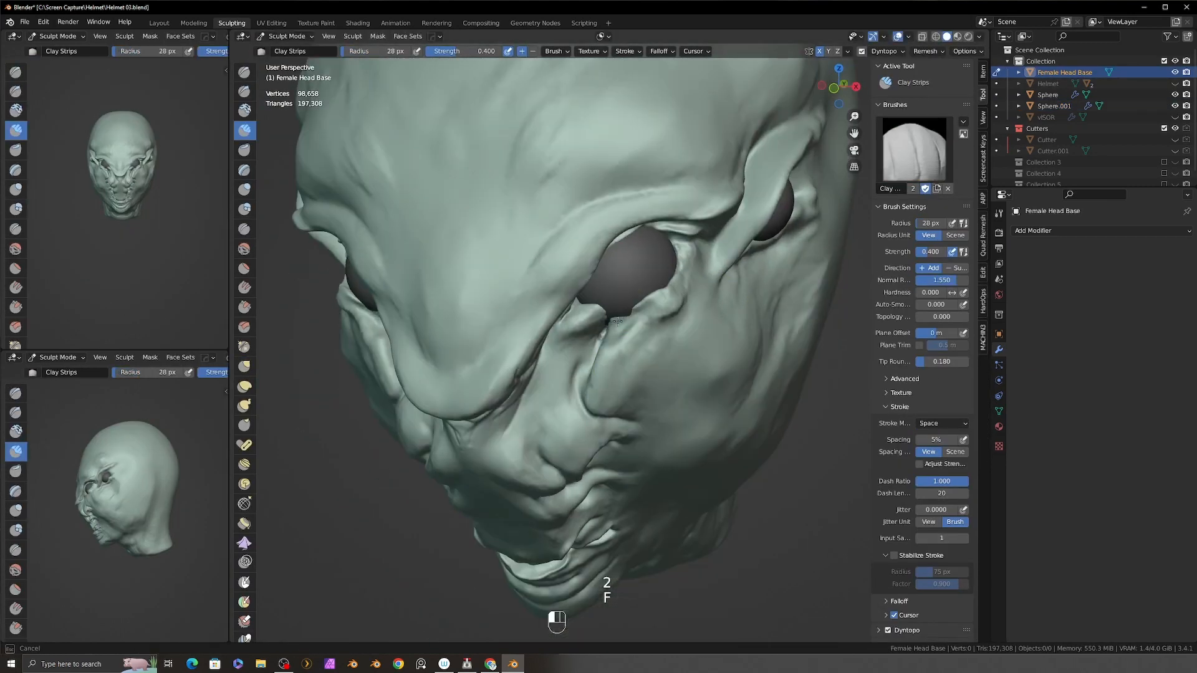
drag(618, 322, 606, 326)
mouse_move(606, 327)
alt+mouse_down()
mouse_move(651, 329)
mouse_move(594, 337)
alt+mouse_up()
alt+drag(652, 331, 608, 330)
drag(604, 326, 614, 321)
mouse_move(620, 320)
mouse_down()
mouse_move(660, 299)
mouse_move(674, 308)
mouse_move(641, 334)
mouse_up()
- Carve the folds around the inner eye's upper eyelid with the Crease brush at 31 px
key(8)
key(f)
click(665, 315)
mouse_move(601, 337)
ctrl+mouse_down()
mouse_move(637, 338)
mouse_move(677, 296)
ctrl+mouse_up()
mouse_move(677, 296)
alt+mouse_down()
mouse_move(650, 294)
mouse_move(704, 253)
alt+mouse_up()
mouse_move(690, 259)
alt+mouse_down()
mouse_move(711, 240)
mouse_move(641, 224)
alt+mouse_up()
mouse_move(636, 237)
alt+mouse_down()
mouse_move(651, 230)
mouse_move(640, 214)
mouse_move(623, 219)
alt+mouse_up()
ctrl+drag(559, 267, 557, 270)
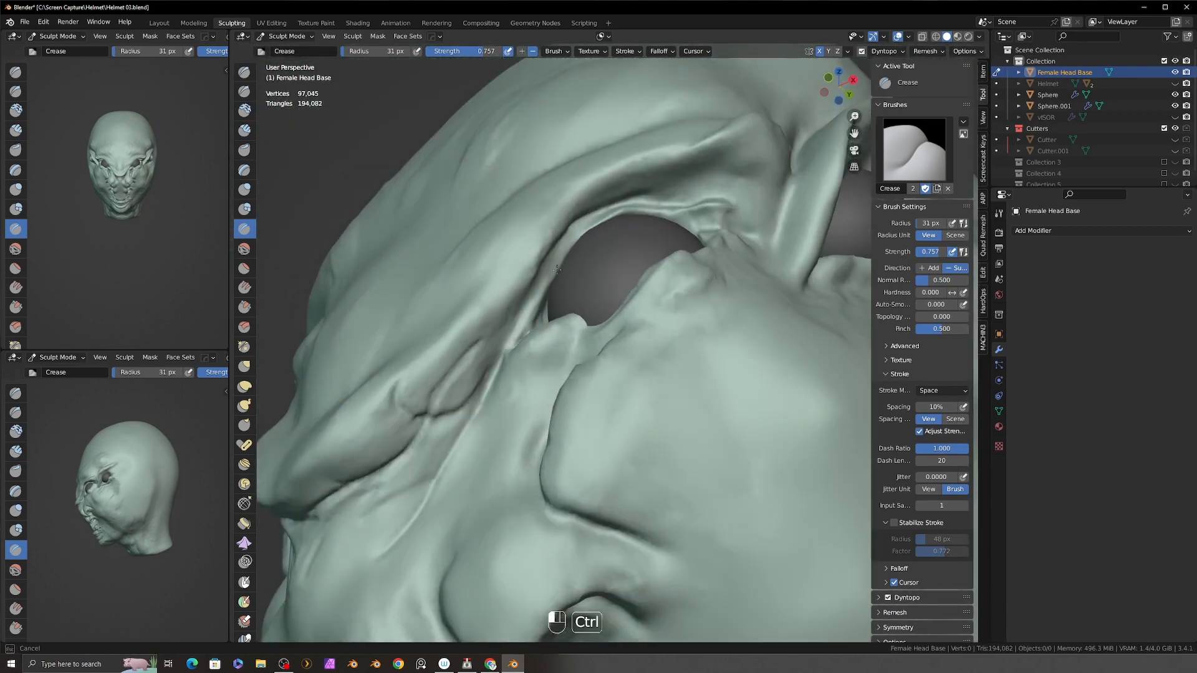
ctrl+drag(617, 210, 648, 208)
alt+drag(623, 250, 651, 243)
- Mask the brow area above the inner eye's upper eyelid, leaving the lid unmasked
ctrl+shift+drag(526, 386, 551, 323)
alt+middle_drag(613, 276, 625, 273)
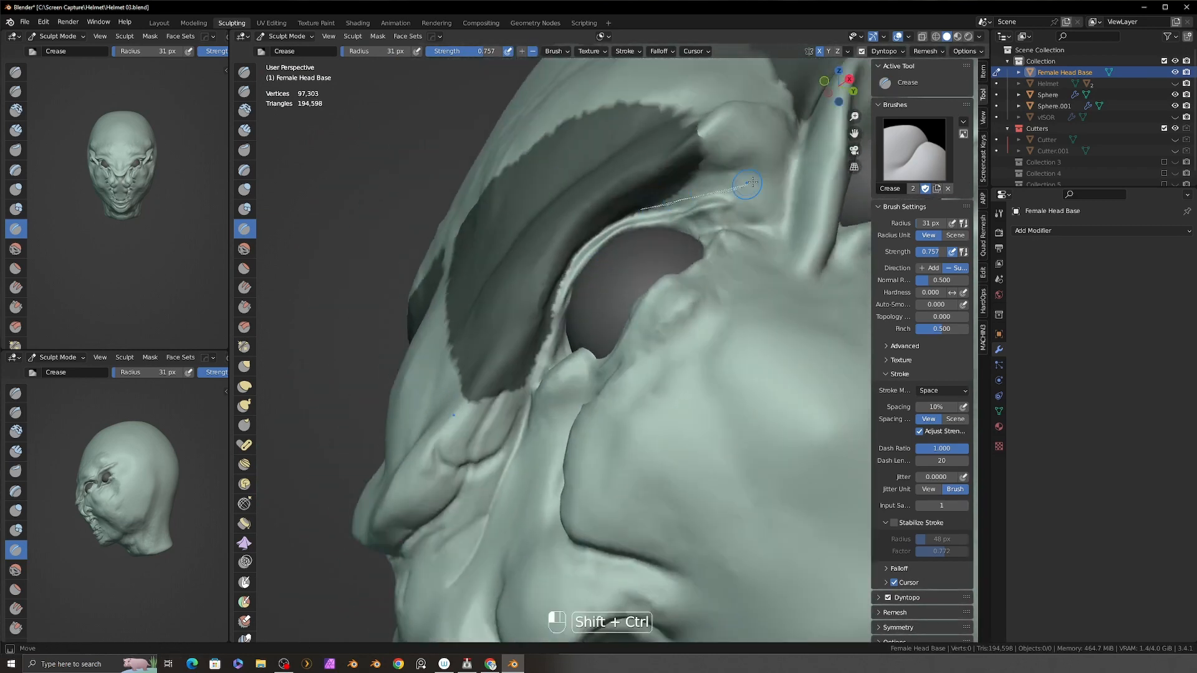
ctrl+shift+drag(743, 193, 522, 360)
mouse_move(580, 243)
alt+middle_down()
mouse_move(613, 235)
mouse_move(605, 247)
alt+middle_up()
- Pull the unmasked upper eyelid over the inner eyeball with the Grab brush, starting at 214 px
key(3)
key(f)
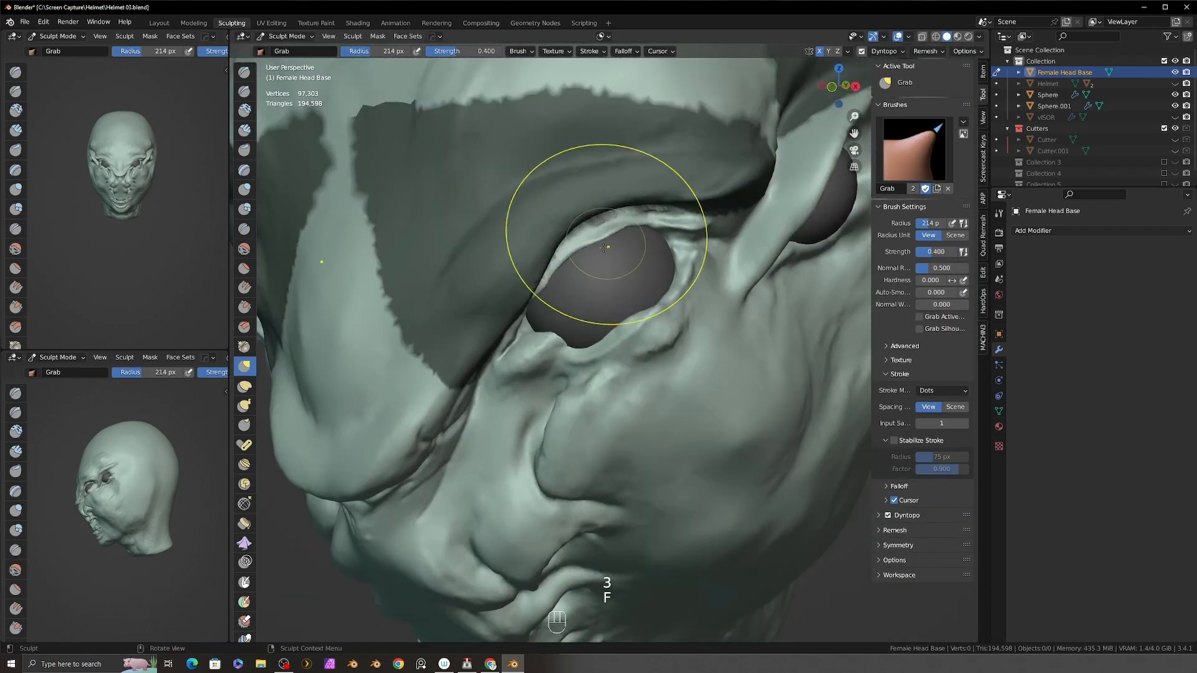
mouse_move(561, 286)
alt+middle_down()
mouse_move(611, 280)
mouse_move(586, 267)
mouse_move(623, 318)
mouse_move(636, 315)
mouse_move(638, 281)
mouse_move(686, 293)
mouse_move(649, 275)
mouse_move(659, 278)
alt+middle_up()
key(f)
click(651, 280)
key(f)
click(711, 293)
drag(662, 278, 664, 288)
alt+middle_drag(601, 303, 693, 374)
ctrl+alt+middle_drag(686, 374, 660, 374)
alt+middle_drag(655, 368, 559, 377)
- Clear the brow mask and thicken the inner eye's upper eyelid with the Clay Strips brush
mouse_move(559, 312)
alt+middle_down()
mouse_move(582, 340)
mouse_move(672, 274)
alt+middle_up()
key(2)
key(f)
key(alt+m)
key(f)
click(676, 273)
alt+middle_drag(562, 351, 630, 300)
- Refine the inner eye's lid shape with Grab, Crease and Clay Strips strokes, smoothing the rough spots
key(3)
key(f)
alt+middle_drag(630, 299, 607, 328)
key(8)
drag(606, 328, 642, 324)
shift+drag(642, 325, 604, 334)
alt+middle_drag(605, 324, 614, 383)
key(2)
drag(593, 362, 615, 348)
alt+middle_drag(613, 369, 519, 429)
- Deepen the fold above the inner eye's upper eyelid with the Crease brush at 28 px and 39 px
key(8)
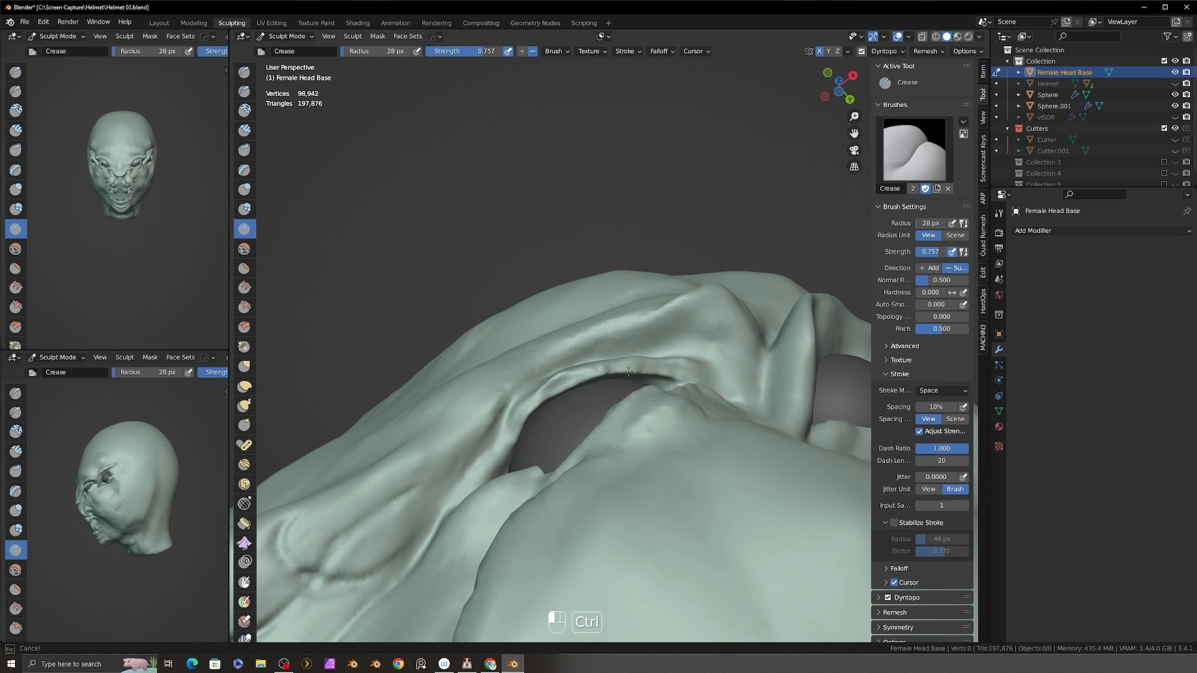
ctrl+middle_drag(533, 395, 491, 456)
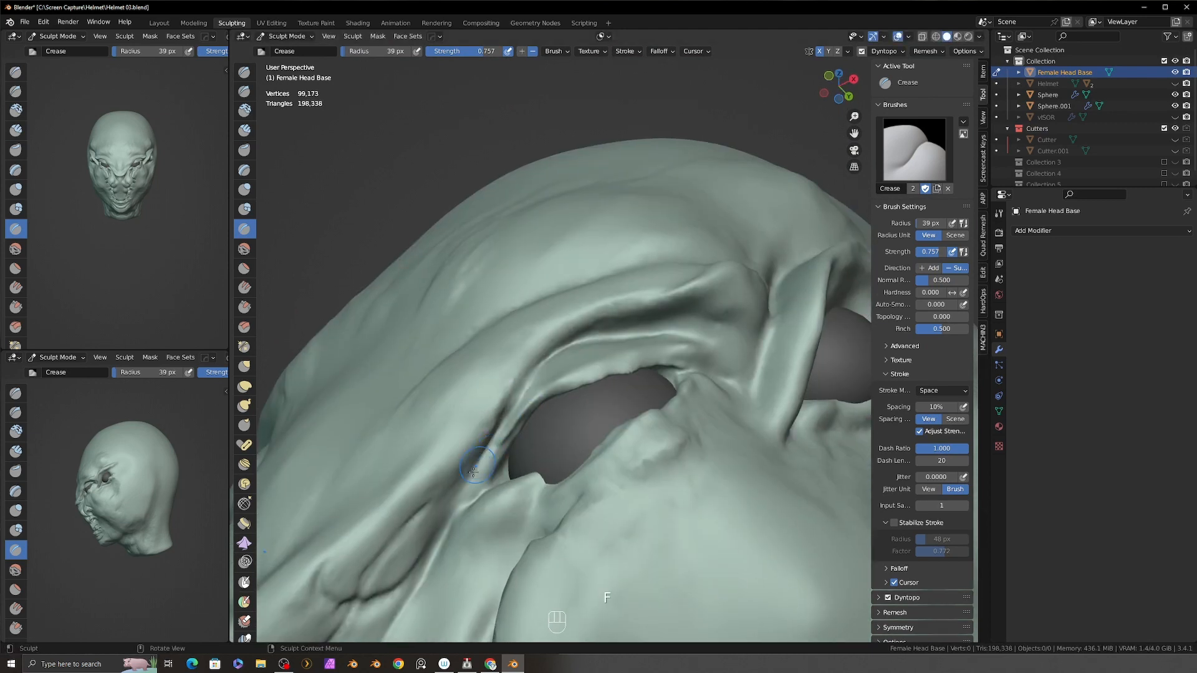
drag(558, 355, 649, 336)
alt+middle_drag(649, 337, 674, 357)
mouse_move(694, 324)
mouse_down()
mouse_move(755, 317)
mouse_move(751, 327)
mouse_up()
mouse_move(742, 330)
alt+middle_down()
mouse_move(717, 363)
mouse_move(666, 352)
alt+middle_up()
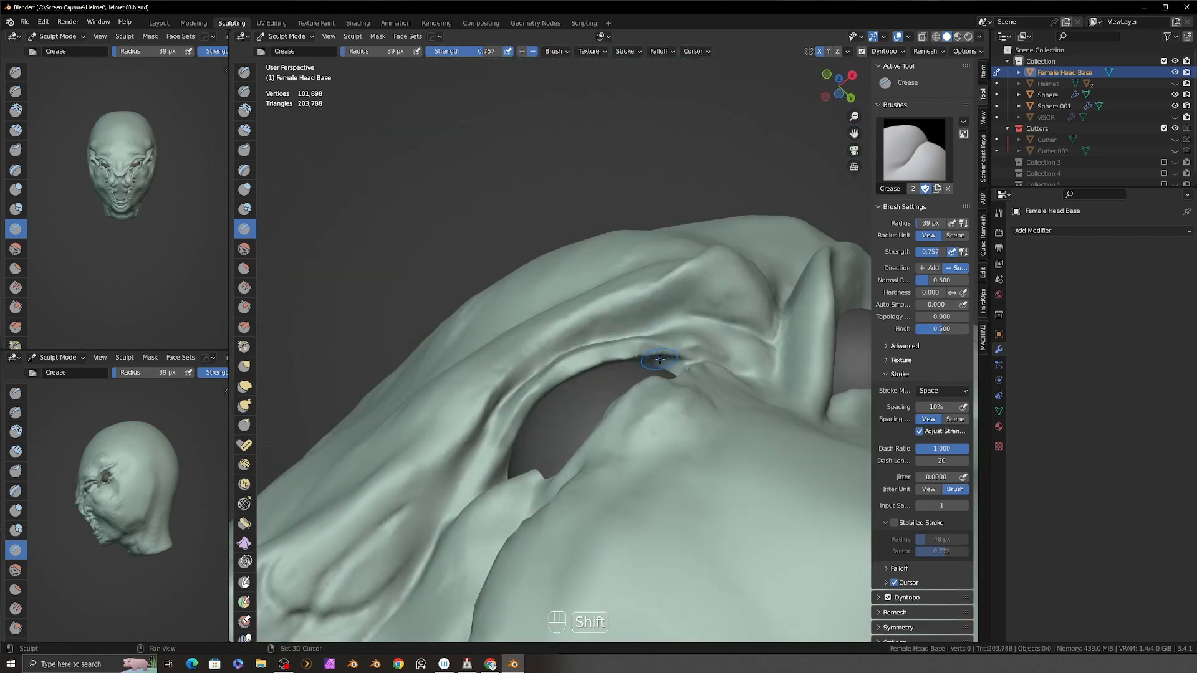
- Flatten the rim of the inner eye's upper eyelid with the Scrape brush at 52 px
key(5)
key(f)
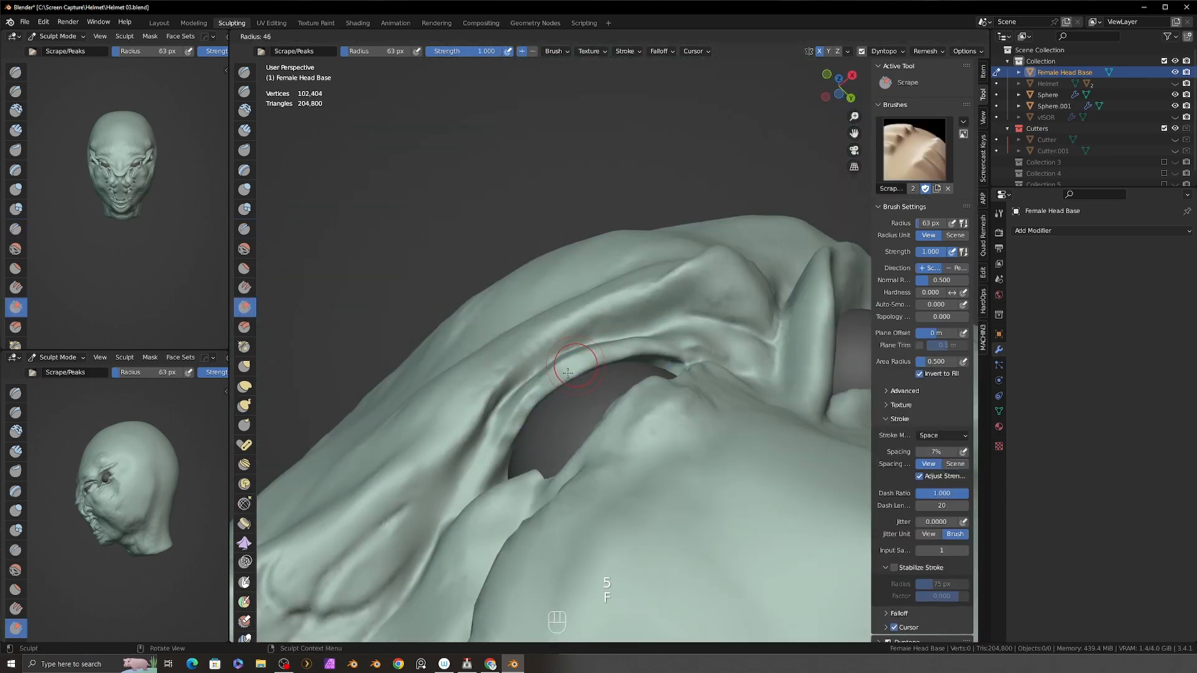
drag(643, 345, 654, 350)
alt+middle_drag(624, 349, 549, 402)
drag(543, 409, 555, 406)
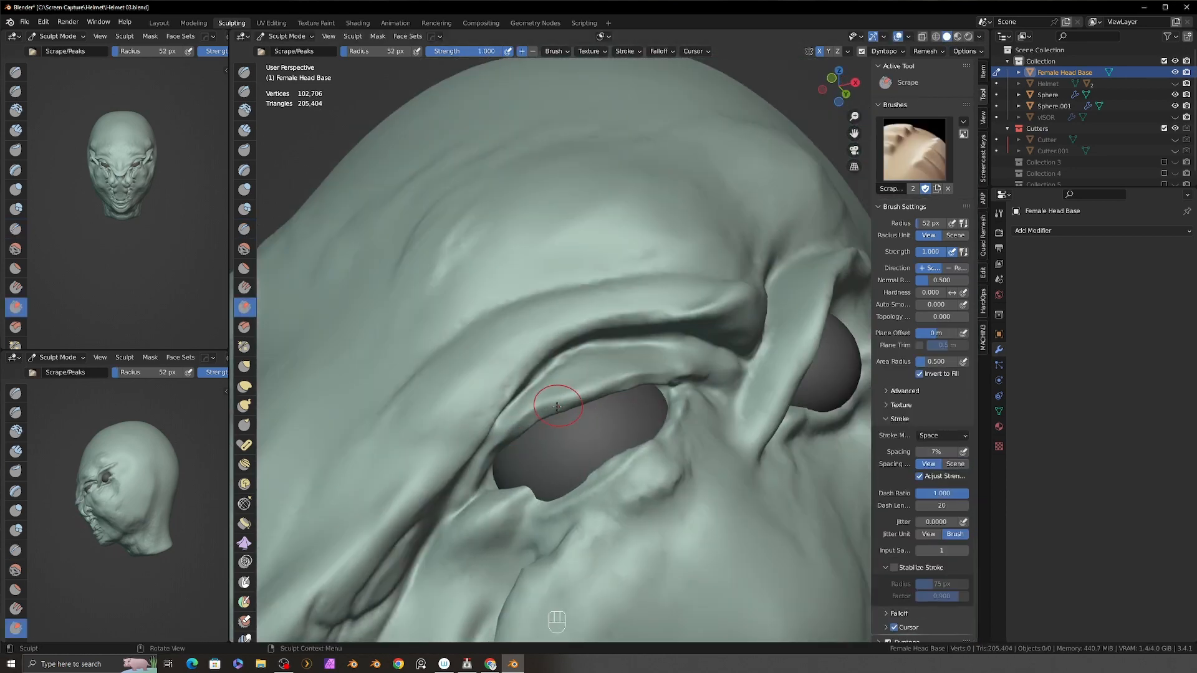
- Adjust the upper eyelid's edge against the inner eyeball with the Grab brush
key(3)
key(f)
alt+middle_drag(553, 401, 577, 399)
drag(584, 399, 585, 391)
key(shift+c)
mouse_move(592, 399)
ctrl+alt+mouse_down()
mouse_move(610, 443)
mouse_move(555, 477)
ctrl+alt+mouse_up()
middle_drag(560, 486, 548, 454)
- Build up and smooth the forms around the eyes with the Clay Strips brush, starting at 27 px
key(2)
key(f)
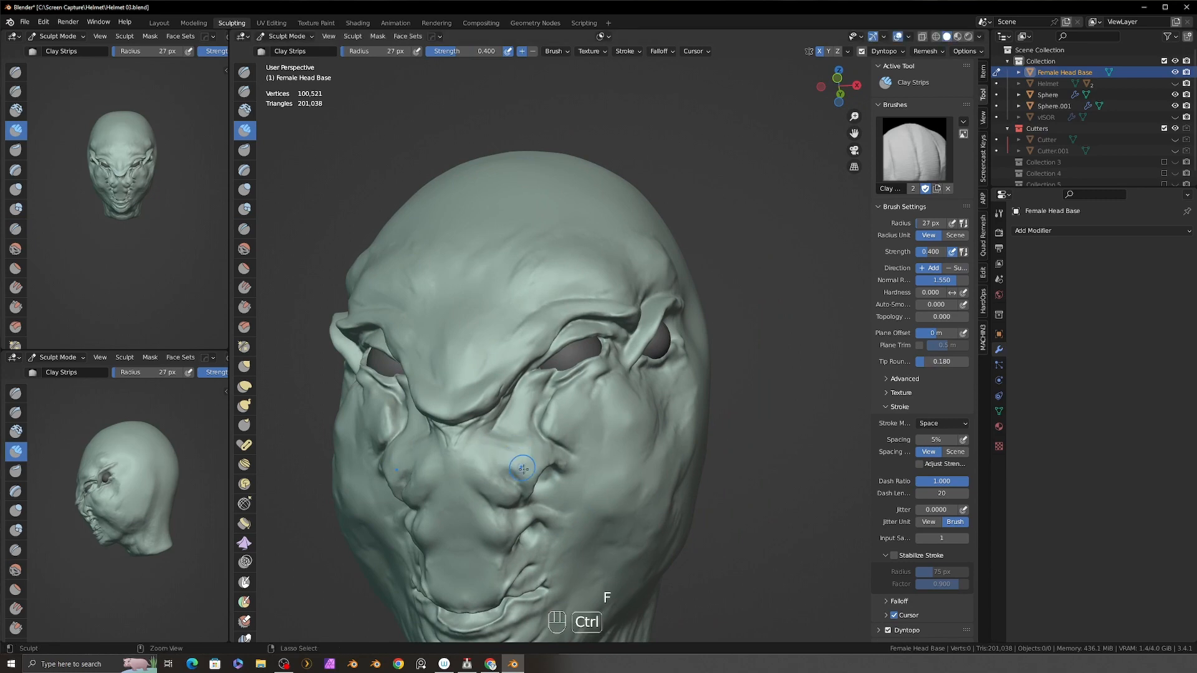
mouse_move(524, 469)
ctrl+alt+mouse_down()
mouse_move(535, 520)
mouse_move(563, 421)
ctrl+alt+mouse_up()
key(f)
mouse_move(566, 399)
shift+mouse_down()
mouse_move(602, 399)
mouse_move(662, 368)
shift+mouse_up()
ctrl+alt+drag(649, 437, 630, 402)
- Carve and smooth the folds around the outer eye with the Crease brush, starting at 27 px and strength 0.600
key(8)
key(f)
click(619, 400)
alt+drag(742, 402, 685, 395)
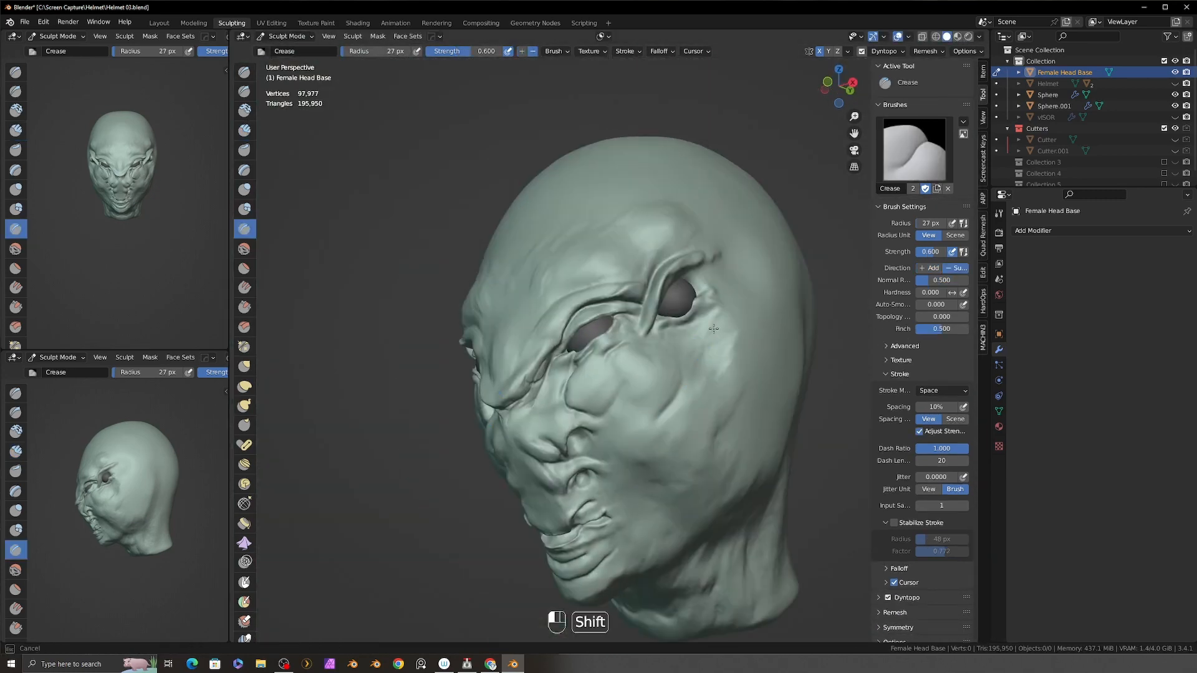
shift+drag(714, 328, 692, 311)
mouse_move(692, 349)
alt+mouse_down()
mouse_move(723, 343)
mouse_move(667, 324)
mouse_move(572, 246)
mouse_move(628, 421)
alt+mouse_up()
key(f)
click(661, 313)
- Mask the ridge around the outer eye and reshape the unmasked eyelid with the Grab brush at 96 px
alt+drag(652, 374, 689, 371)
key(3)
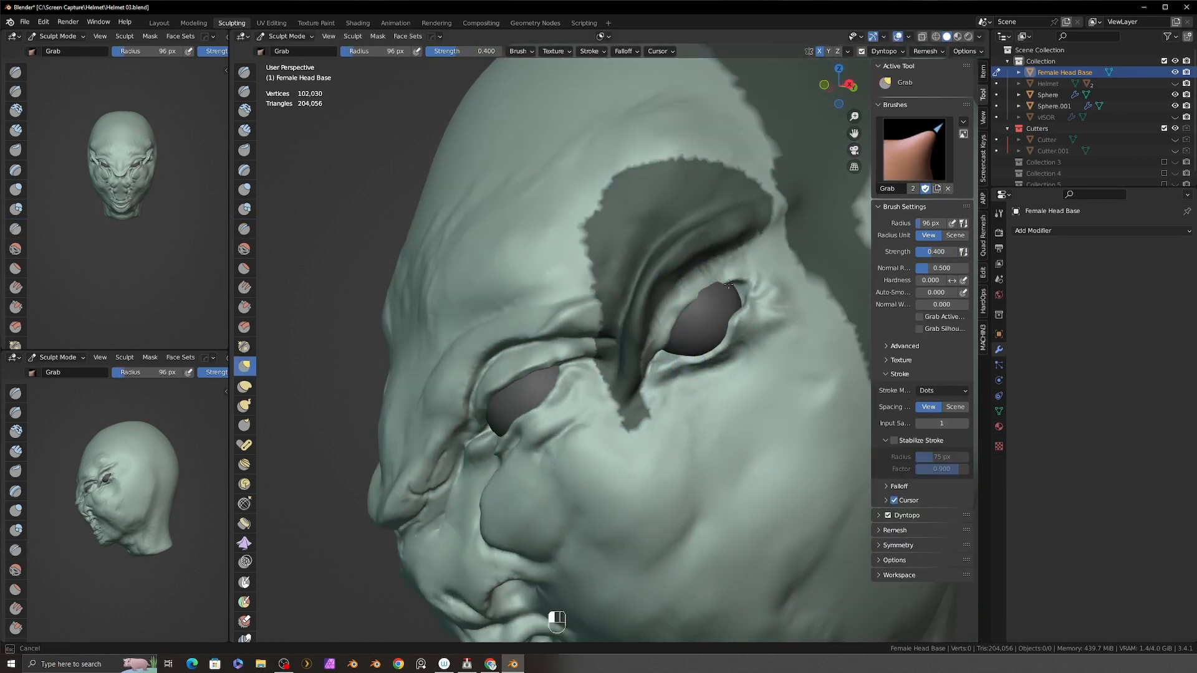
mouse_move(728, 286)
alt+mouse_down()
mouse_move(668, 326)
mouse_move(703, 361)
mouse_move(707, 347)
mouse_move(636, 321)
mouse_move(733, 271)
mouse_move(671, 331)
mouse_move(686, 336)
mouse_move(630, 308)
alt+mouse_up()
key(f)
click(655, 306)
- Clear the mask and clean up the outer eye's upper eyelid with the Simplify brush at 48 px
key(1)
key(alt+m)
key(f)
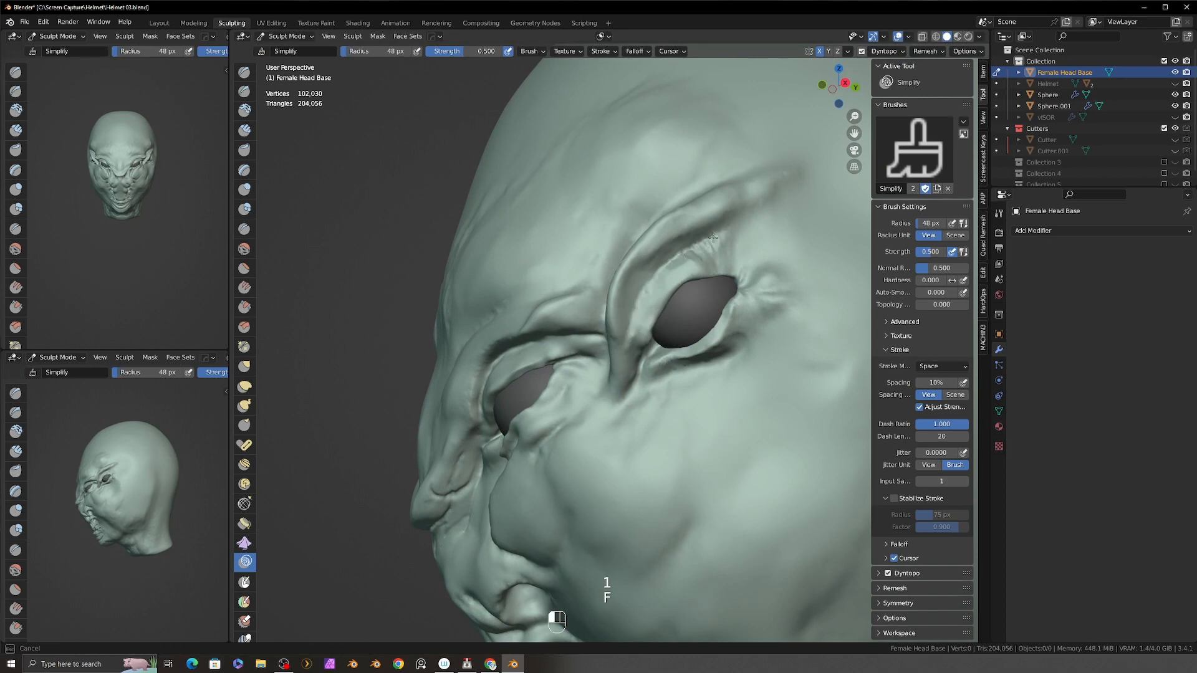
click(713, 237)
- Build up and smooth the skin around and below the outer eye with the Clay Strips brush at 30 px
key(2)
shift+drag(698, 251, 708, 265)
mouse_move(708, 265)
alt+mouse_down()
mouse_move(673, 358)
mouse_move(735, 355)
mouse_move(717, 342)
alt+mouse_up()
drag(717, 343, 731, 336)
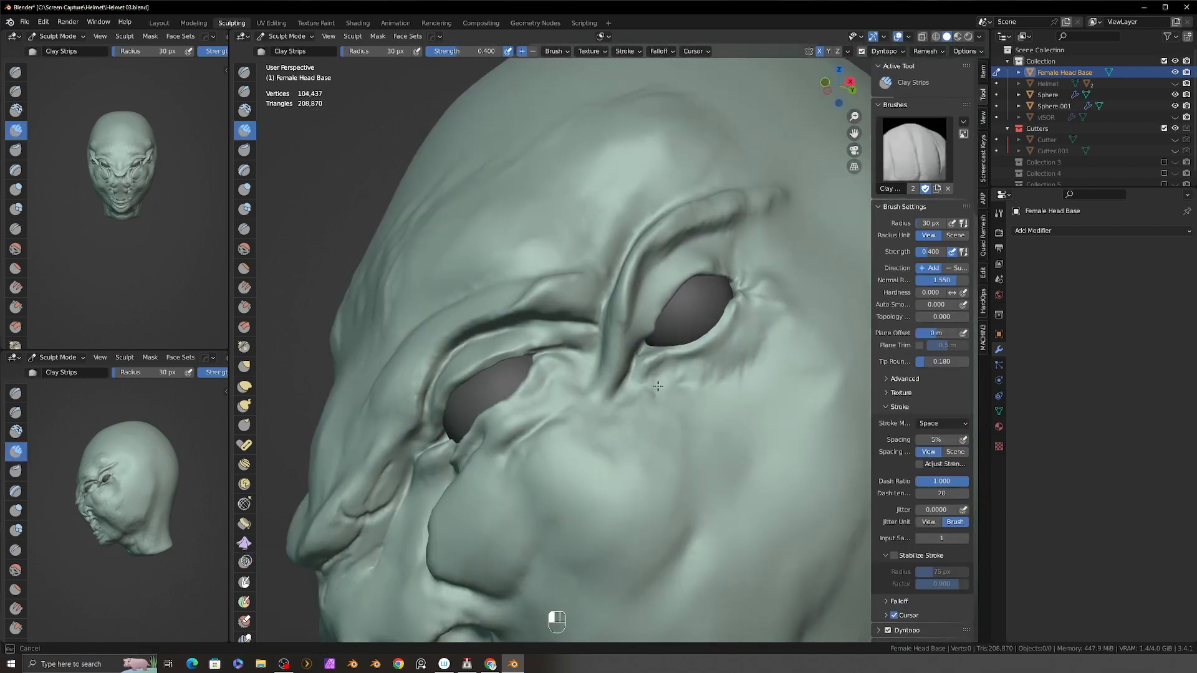
shift+drag(662, 417, 676, 409)
mouse_move(677, 408)
alt+mouse_down()
mouse_move(748, 368)
mouse_move(751, 393)
alt+mouse_up()
alt+drag(751, 393, 704, 349)
- Crease wrinkles around the outer eye's corner at 25 px and strength 0.600, and refine them with the Clay Strips brush
key(8)
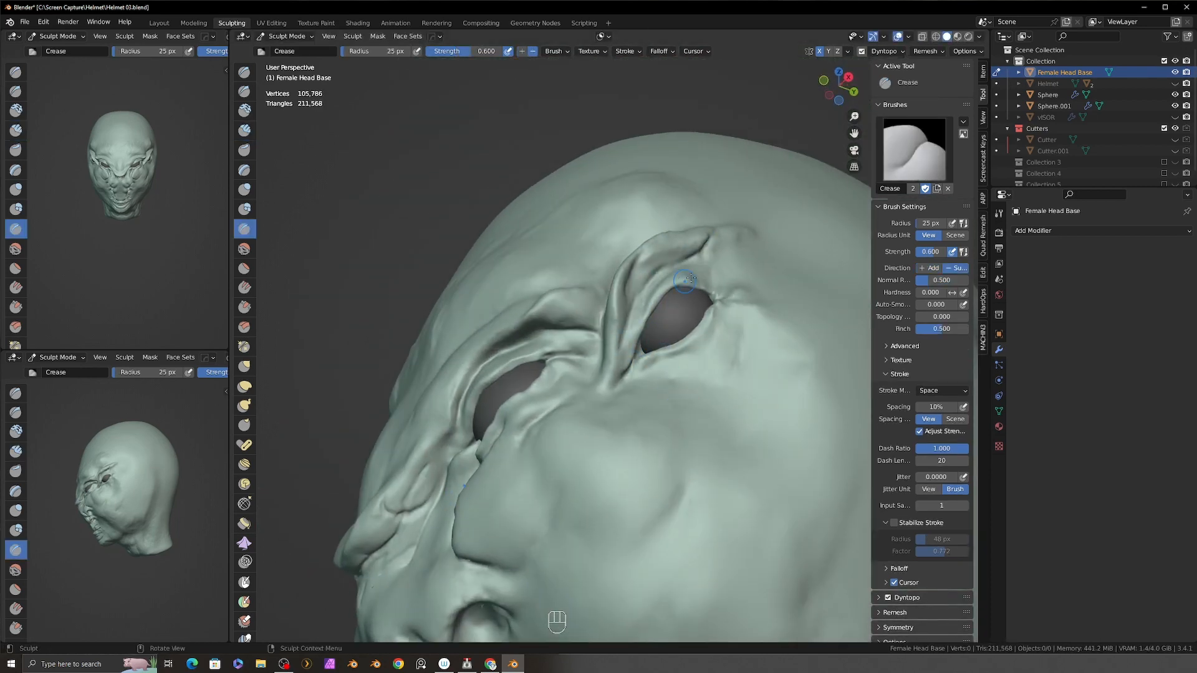
drag(690, 278, 717, 273)
alt+drag(717, 273, 733, 284)
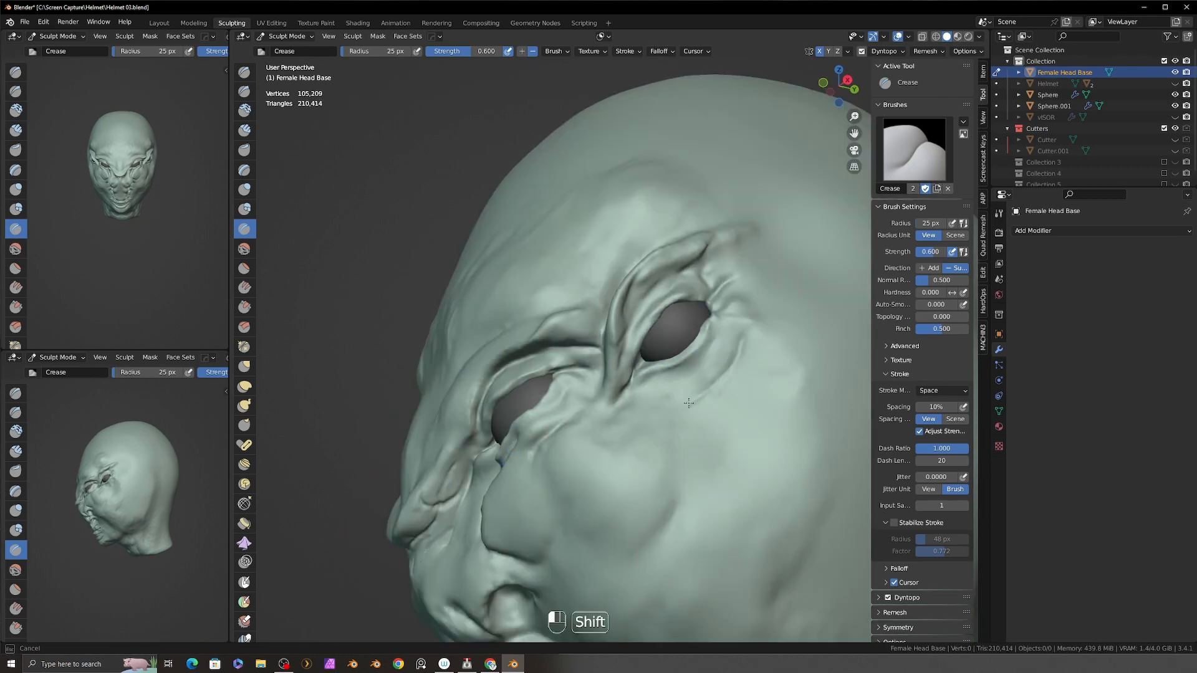
key(2)
key(f)
alt+drag(697, 404, 623, 350)
- Reshape the inner eye's eyelids and surrounding folds with the Grab brush at 80 px and strength 0.400
key(g)
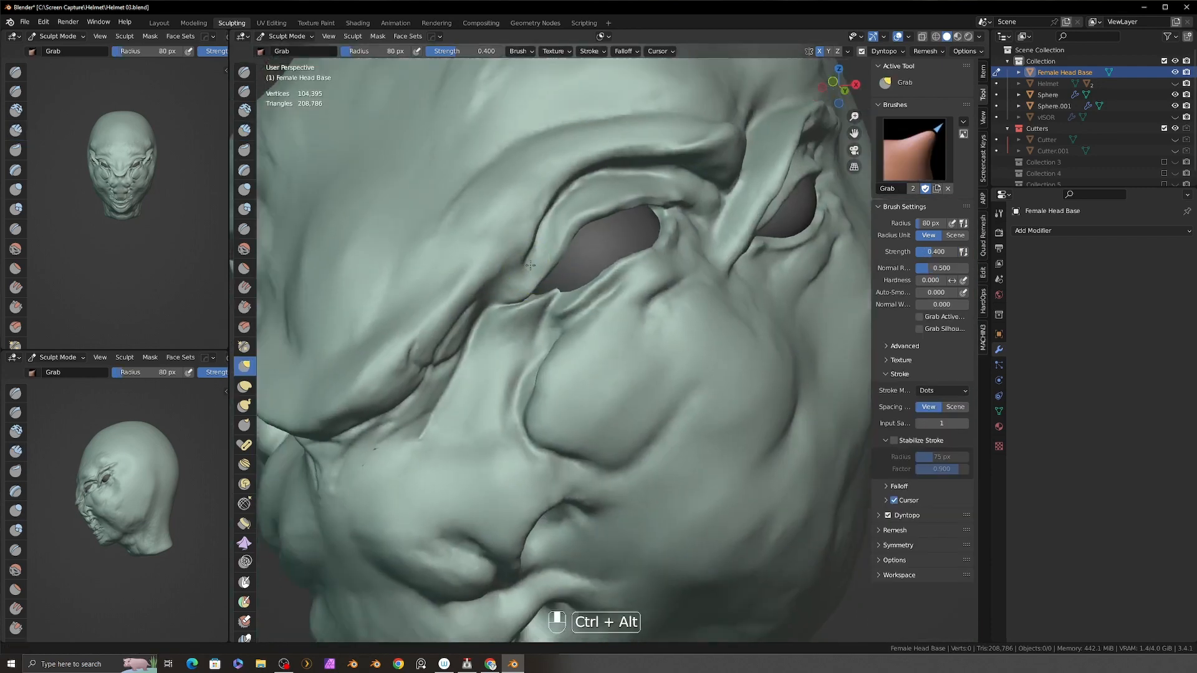
ctrl+alt+drag(598, 212, 585, 241)
drag(593, 298, 568, 310)
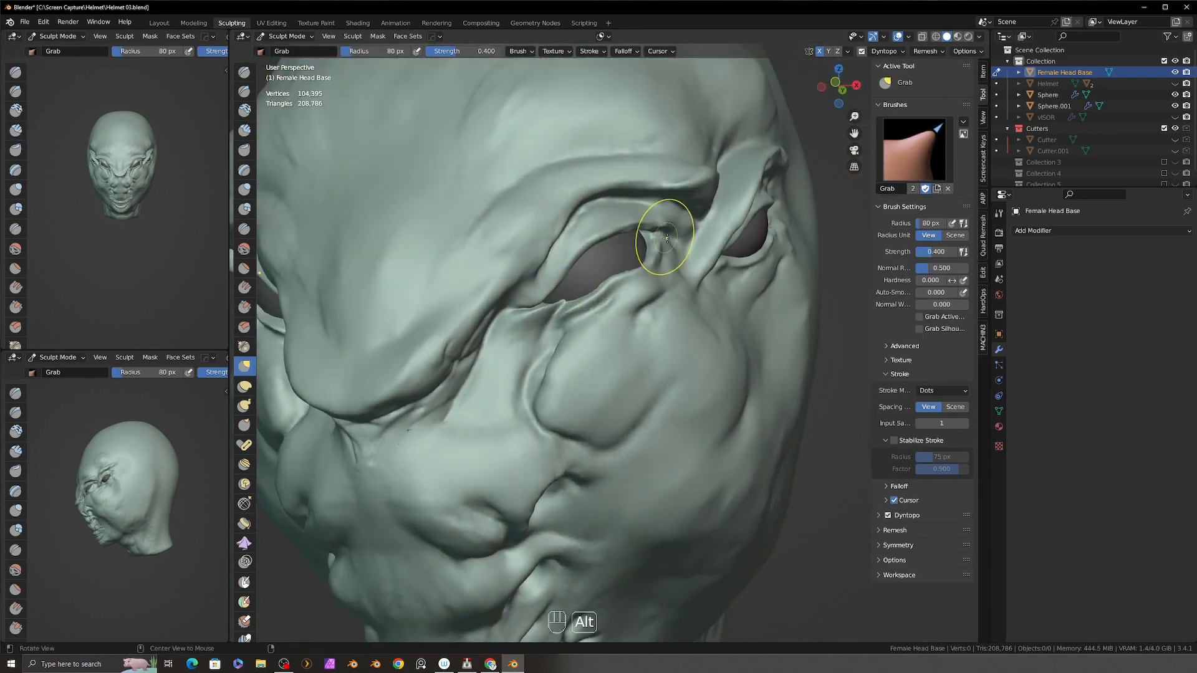
alt+drag(666, 238, 644, 266)
drag(586, 302, 587, 311)
mouse_move(630, 336)
ctrl+alt+mouse_down()
mouse_move(689, 436)
mouse_move(711, 415)
ctrl+alt+mouse_up()
mouse_move(636, 399)
ctrl+alt+mouse_down()
mouse_move(623, 337)
mouse_move(670, 436)
ctrl+alt+mouse_up()
- Show the helmet around the face again and inspect the face through the visor opening
key(slash)
alt+drag(717, 405, 689, 441)
key(slash)
click(1175, 84)
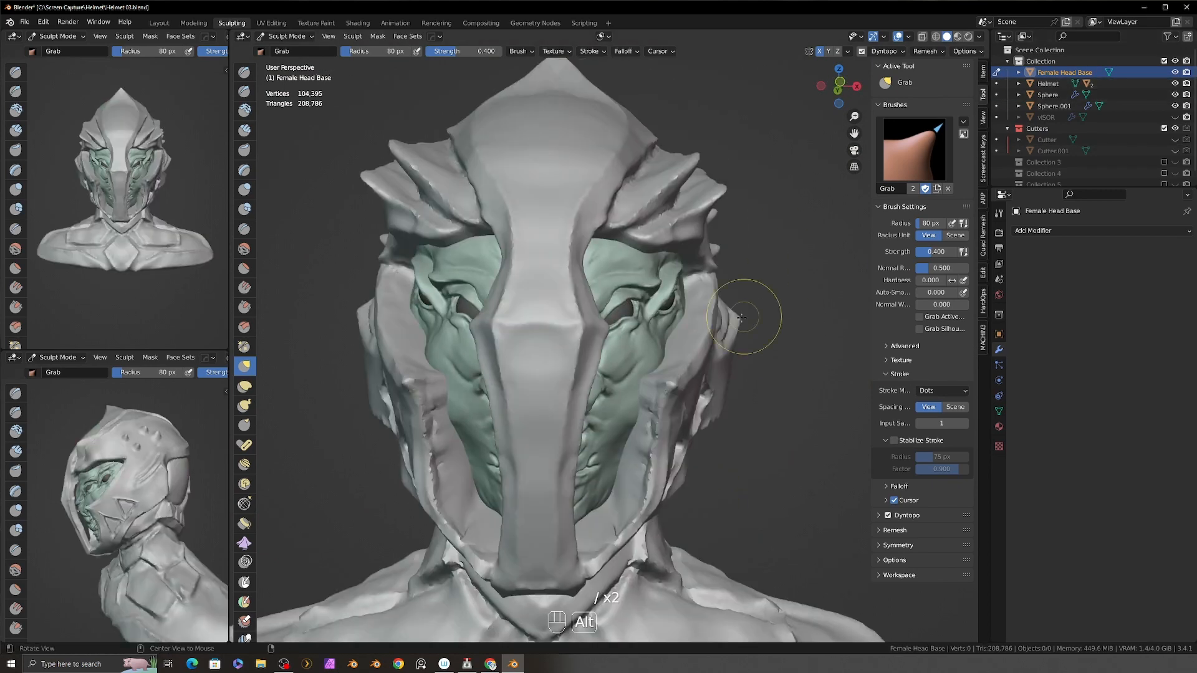
alt+drag(754, 315, 692, 331)
ctrl+alt+drag(692, 330, 568, 299)
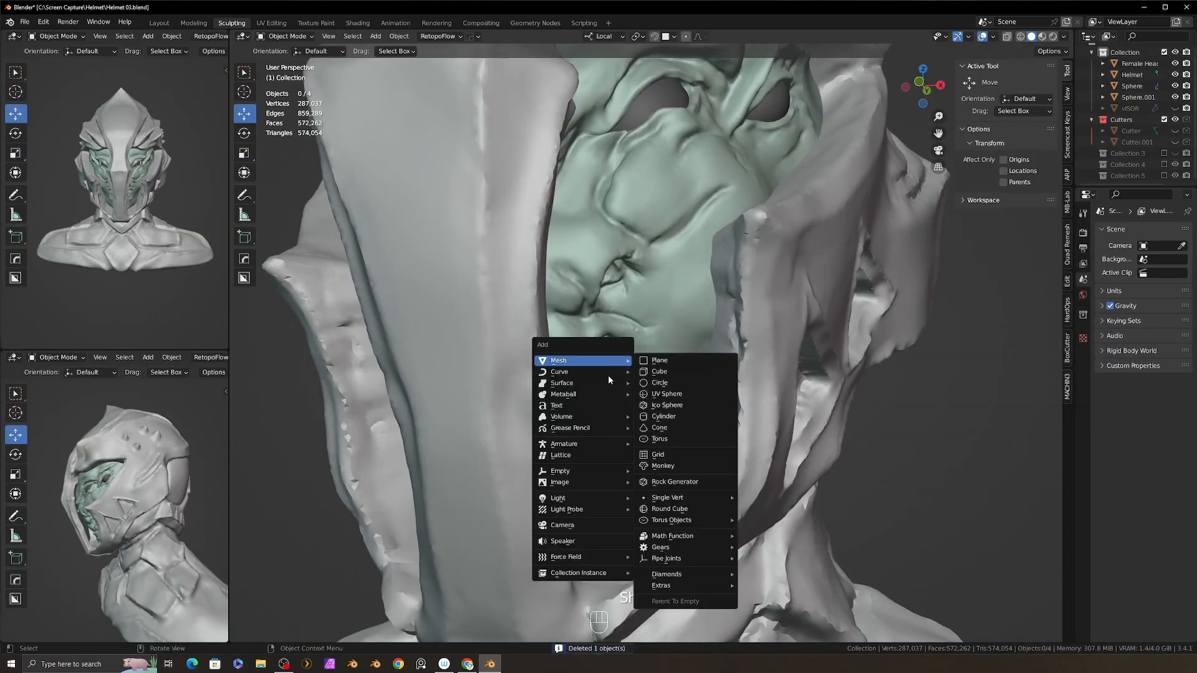
- Add a Bezier curve, give it tube thickness with Adjust Curve, and bend it between the mouth-corner hole and the helmet's inner edge
mouse_move(586, 372)
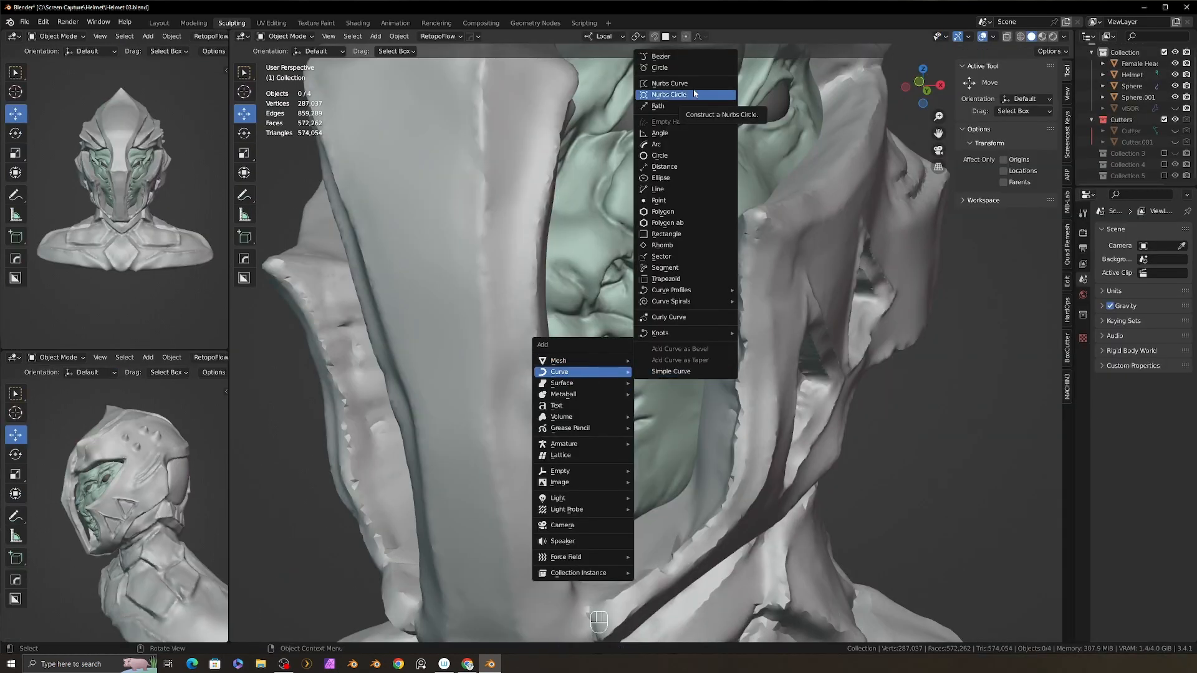
click(661, 56)
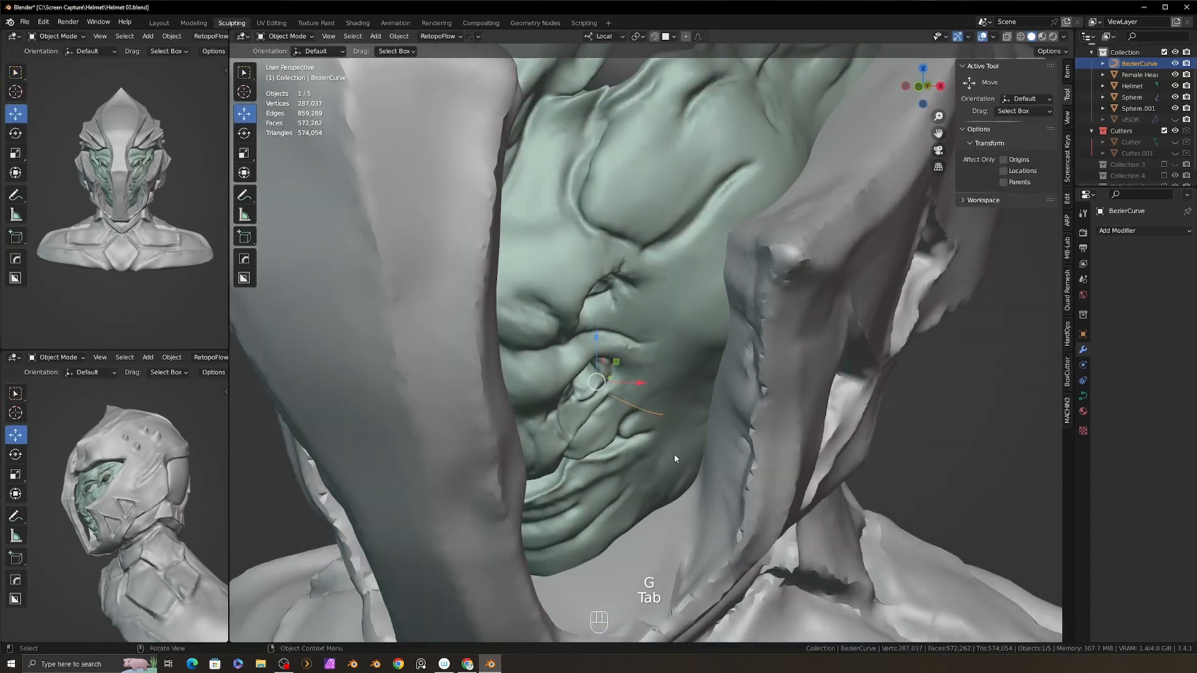
key(q)
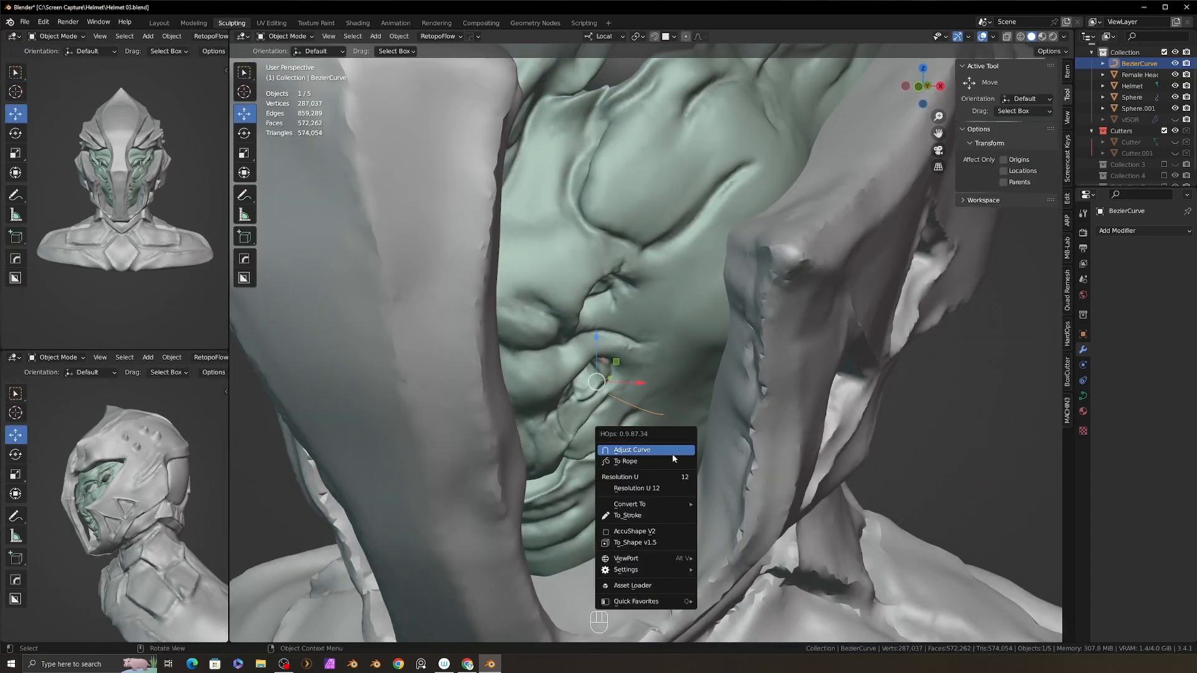
click(673, 454)
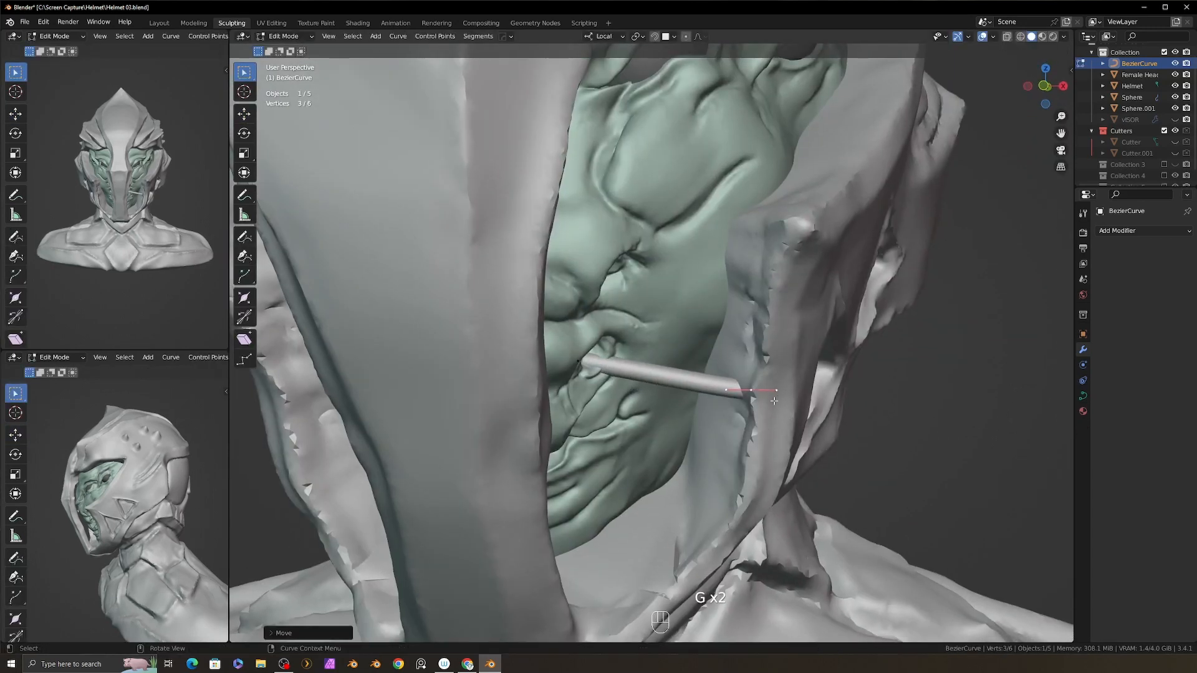
key(g)
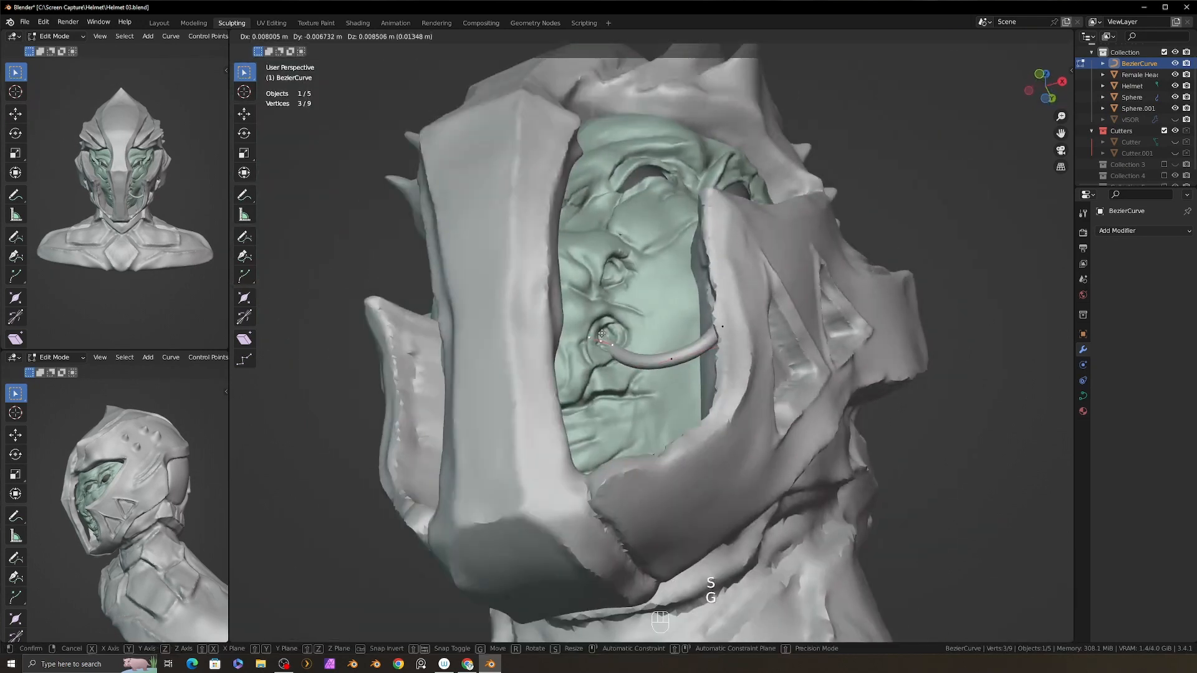
key(g)
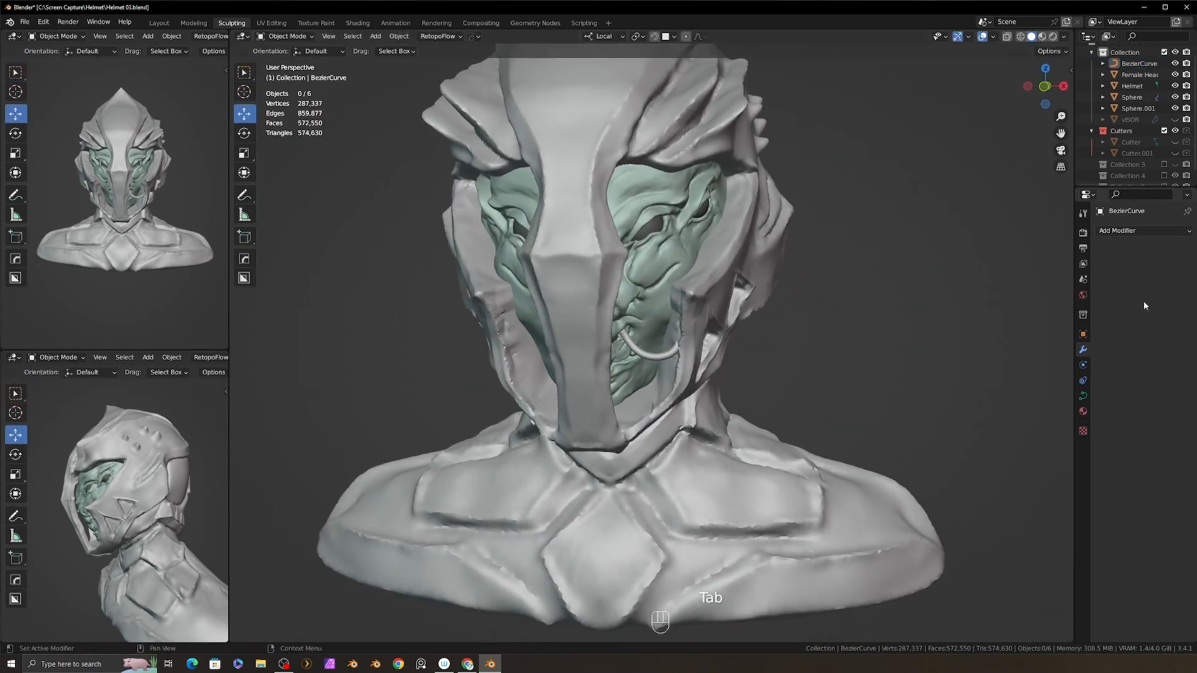
- Add a Mirror modifier on the X axis to the tube with Female Head Base as the mirror object
click(1142, 231)
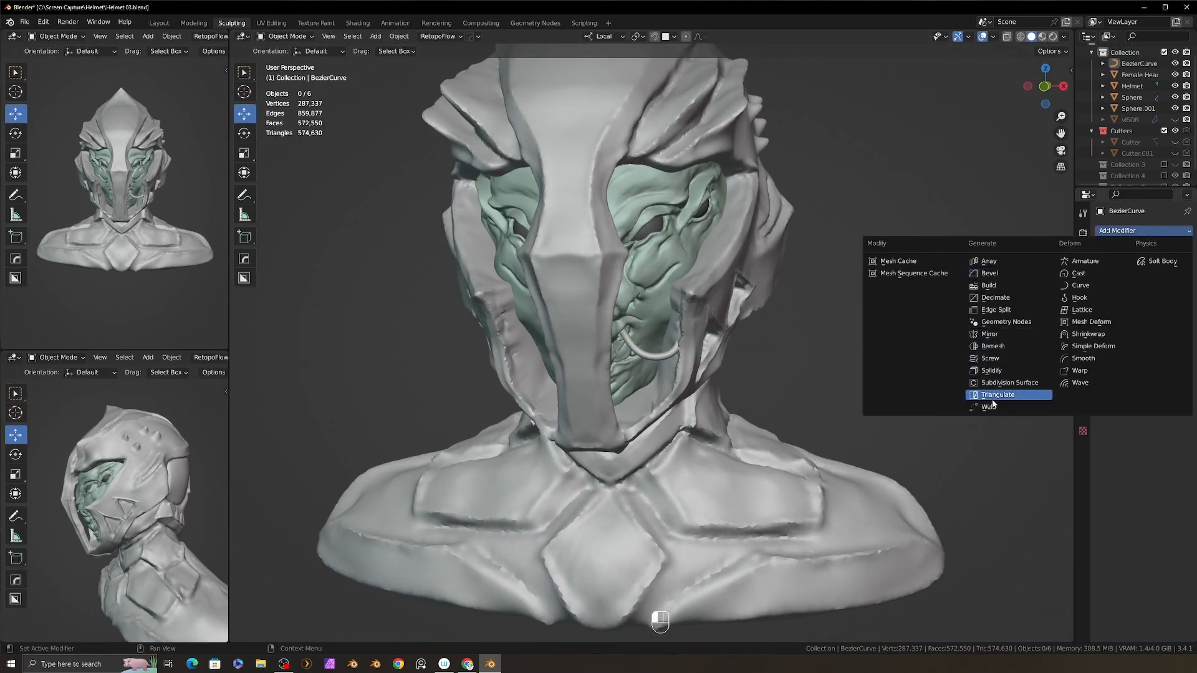
click(990, 335)
click(1170, 306)
click(641, 287)
- Move the tube's inner end point into the hole at the mouth corner
click(664, 352)
key(Tab)
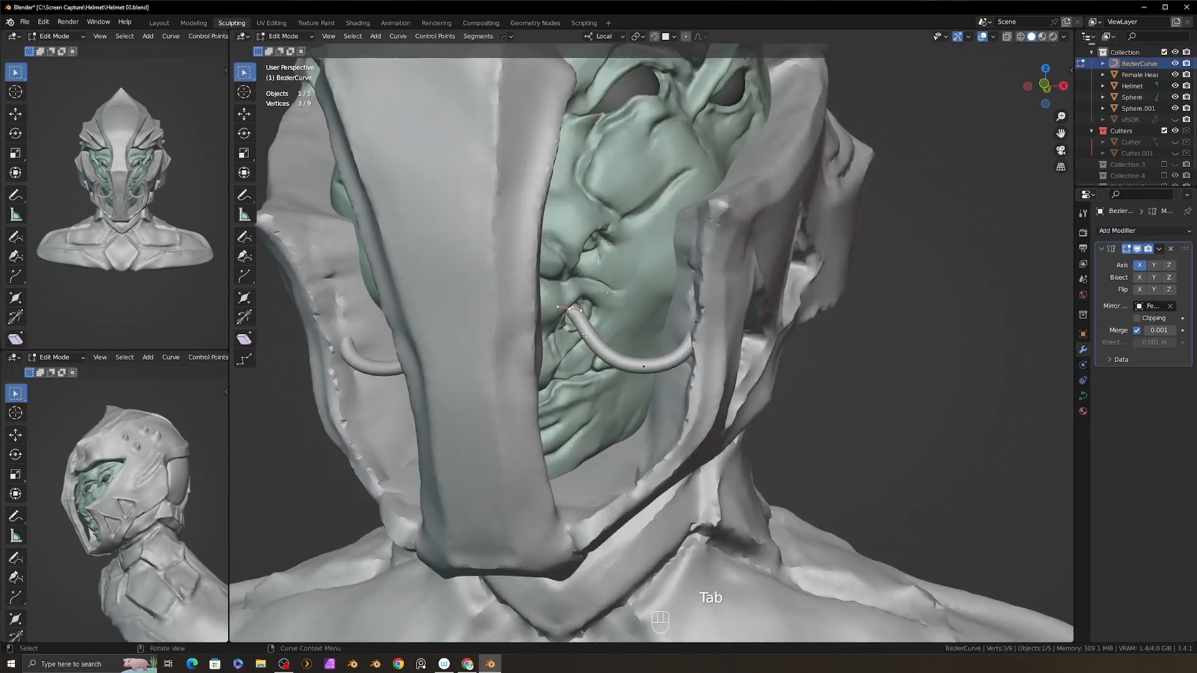
click(574, 313)
key(g)
click(569, 311)
key(Tab)
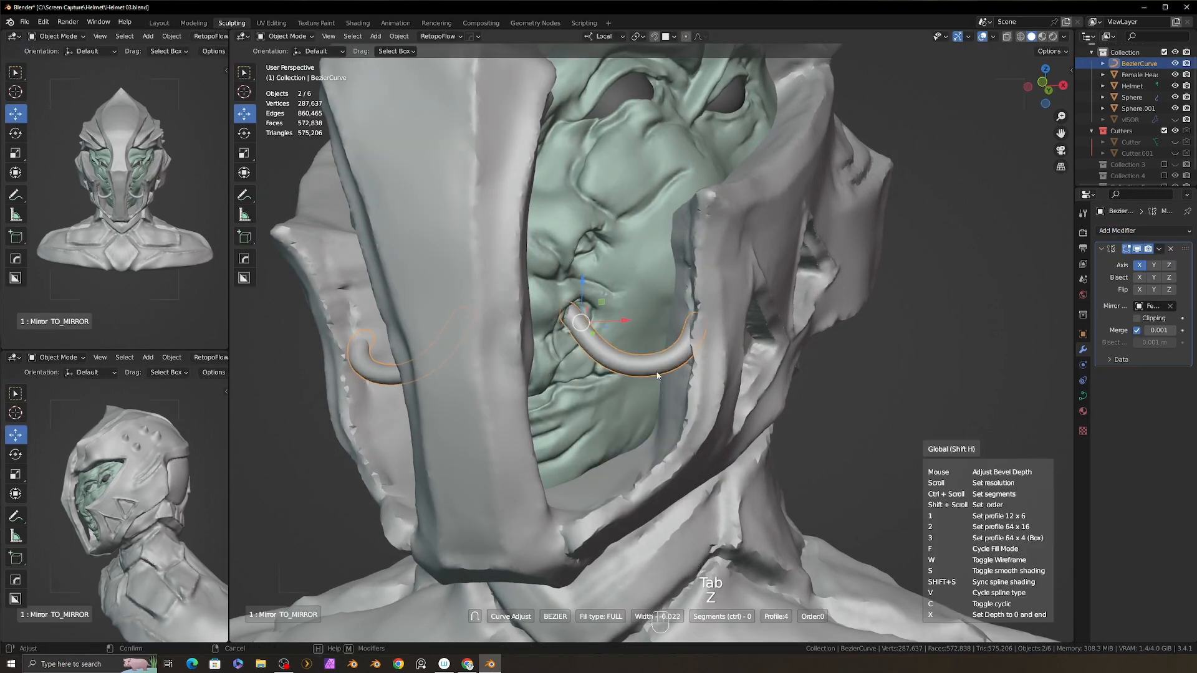
- Adjust the tube's bevel depth to -0.0189 m and reposition its control points into a loop hanging between face and helmet
middle_drag(656, 374, 642, 359)
key(Tab)
key(g)
key(g)
middle_drag(590, 300, 656, 362)
click(623, 347)
key(g)
click(656, 363)
middle_drag(656, 363, 652, 421)
click(1083, 397)
click(644, 423)
key(g)
key(g)
key(Tab)
- Duplicate the tube and reshape the copy to run from the upper facial hole to the helmet edge
key(shift+d)
click(601, 338)
key(Tab)
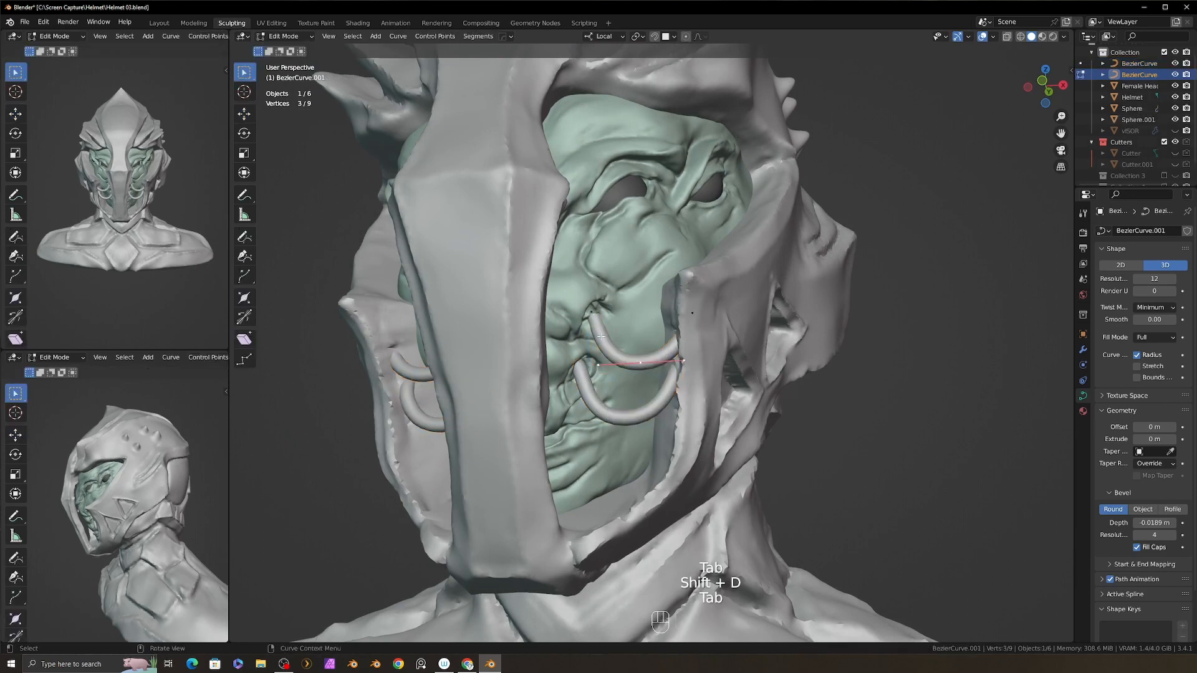
key(g)
middle_drag(614, 343, 655, 349)
key(g)
click(670, 318)
key(g)
key(g)
scroll(660, 322, down, 1)
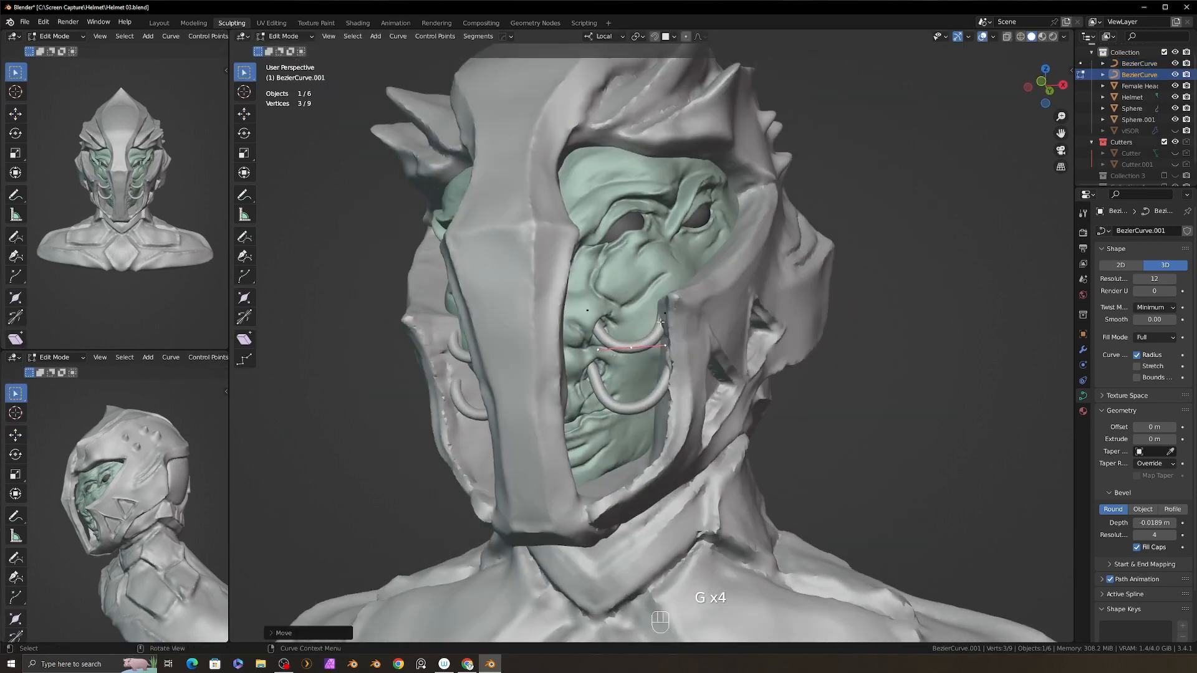
key(g)
key(Tab)
- Select both tubes with their mirrored halves, duplicate them in place, and hide the original curves
middle_drag(652, 354, 586, 374)
key(alt+a)
scroll(578, 374, up, 4)
scroll(577, 374, down, 1)
click(564, 421)
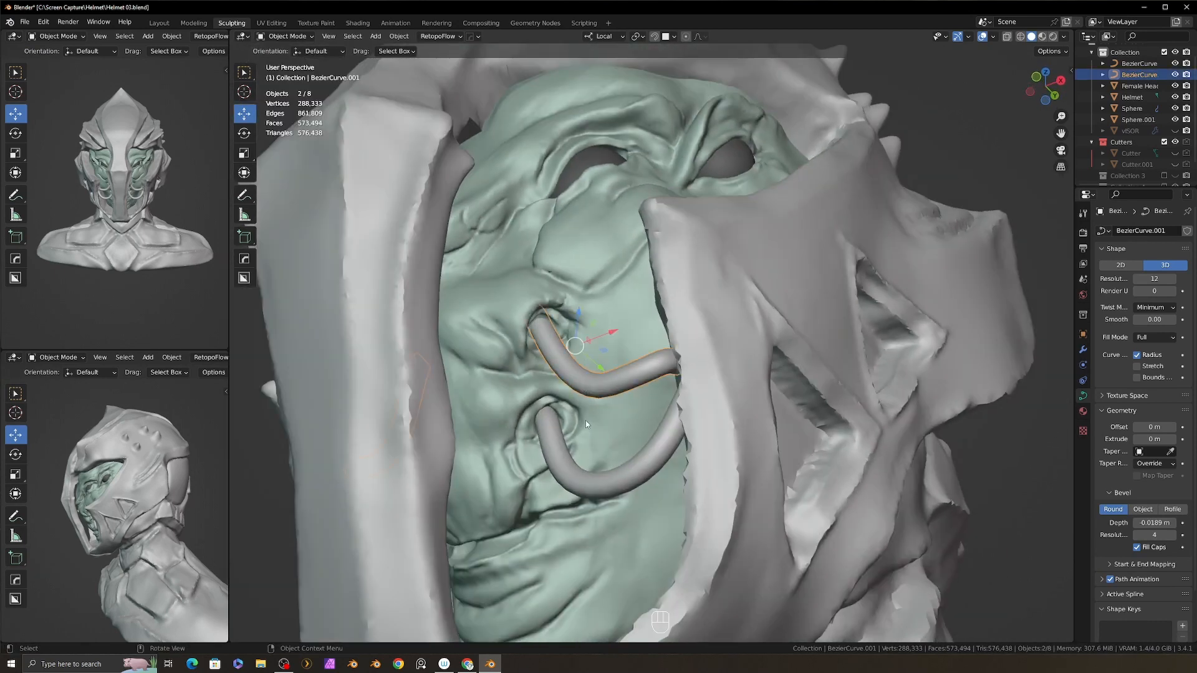
scroll(652, 387, down, 1)
shift+click(651, 381)
middle_drag(586, 420, 668, 404)
key(shift+s)
key(shift+d)
right_click(679, 385)
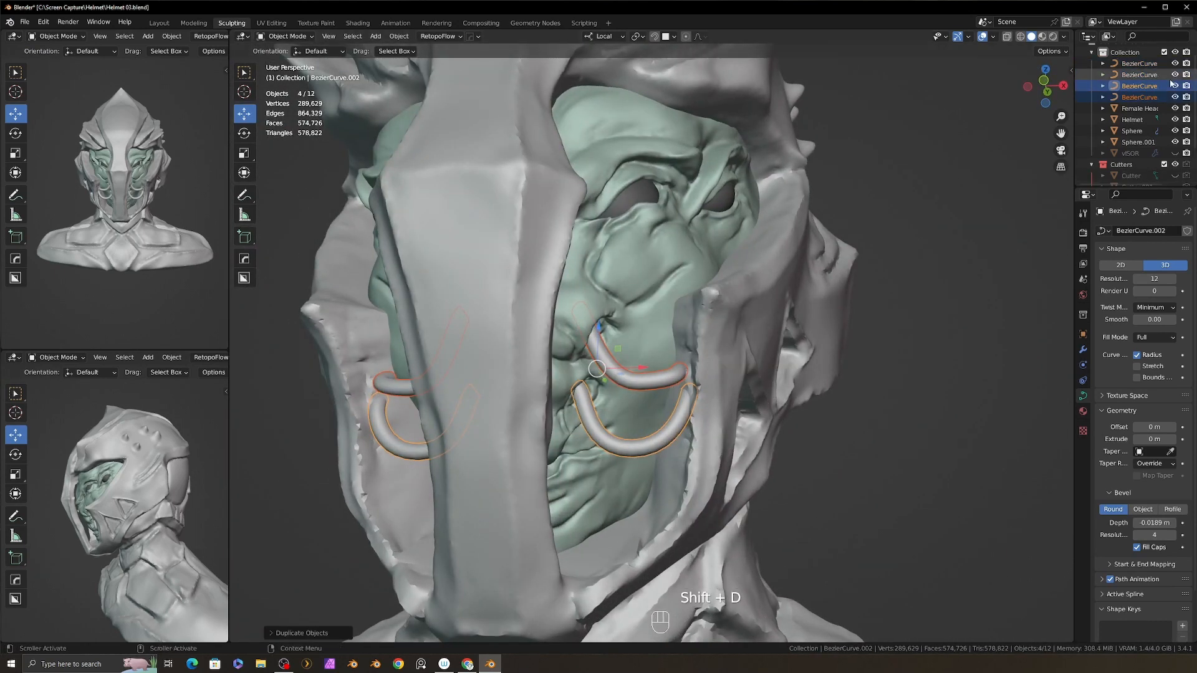
drag(1175, 75, 1175, 63)
- Convert the two duplicated tubes into meshes, including their mirrored halves
middle_drag(765, 333, 732, 341)
click(645, 376)
shift+click(634, 436)
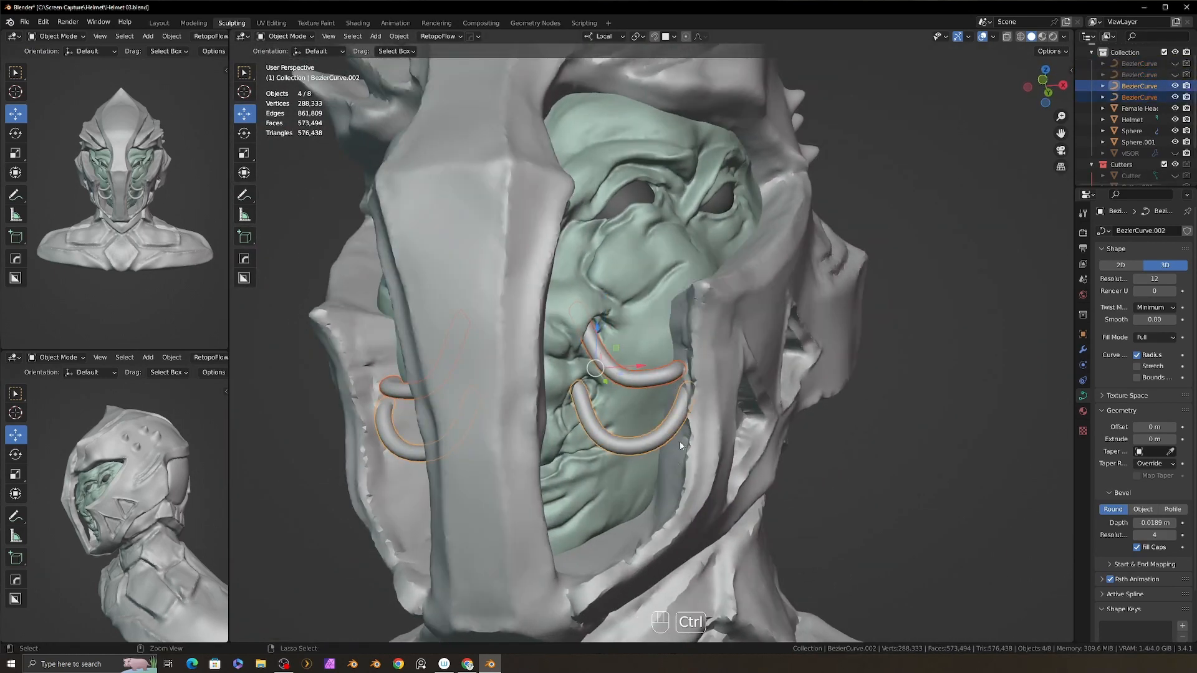
key(ctrl+a)
click(657, 574)
- Select the upper and lower tube meshes and join them into one object
middle_drag(664, 474, 708, 436)
click(663, 370)
click(673, 422)
mouse_move(689, 387)
middle_down()
mouse_move(652, 382)
mouse_move(674, 382)
middle_up()
ctrl+click(674, 382)
click(674, 379)
shift+click(670, 459)
middle_drag(671, 458, 683, 446)
key(ctrl+j)
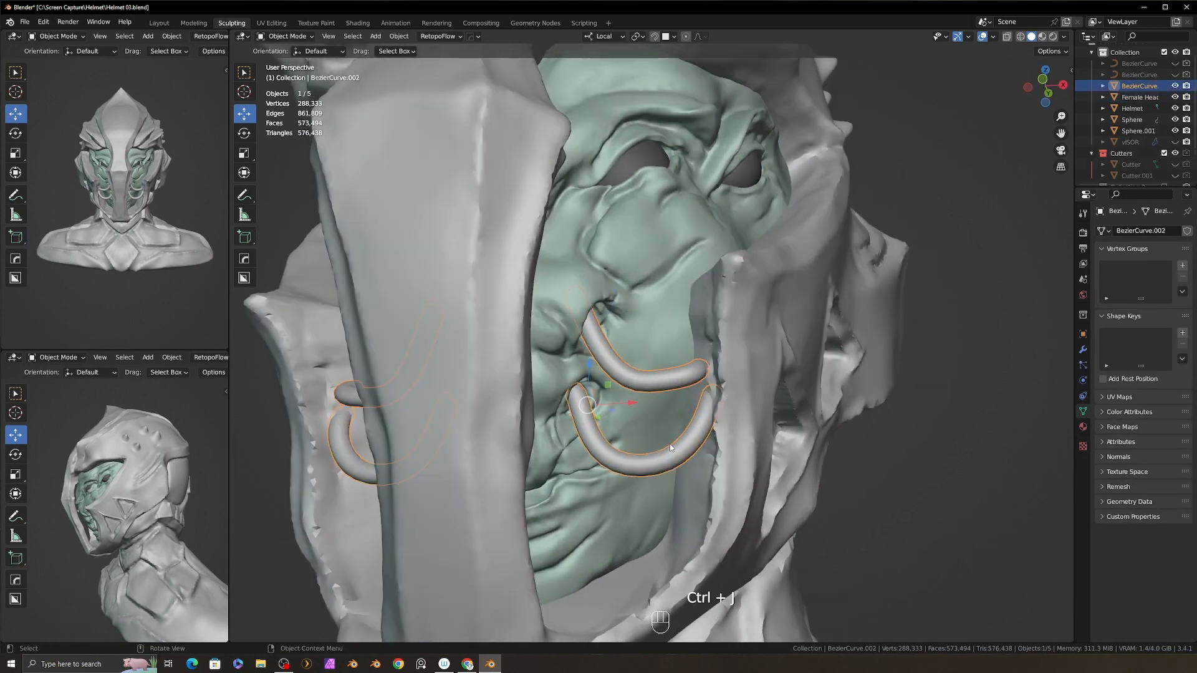
- Switch the joined tubes to Sculpt Mode, check them in isolation, and enable Dyntopo
key(ctrl+Tab)
click(667, 499)
mouse_move(667, 499)
middle_down()
mouse_move(655, 468)
mouse_move(610, 432)
middle_up()
scroll(610, 432, up, 1)
key(slash)
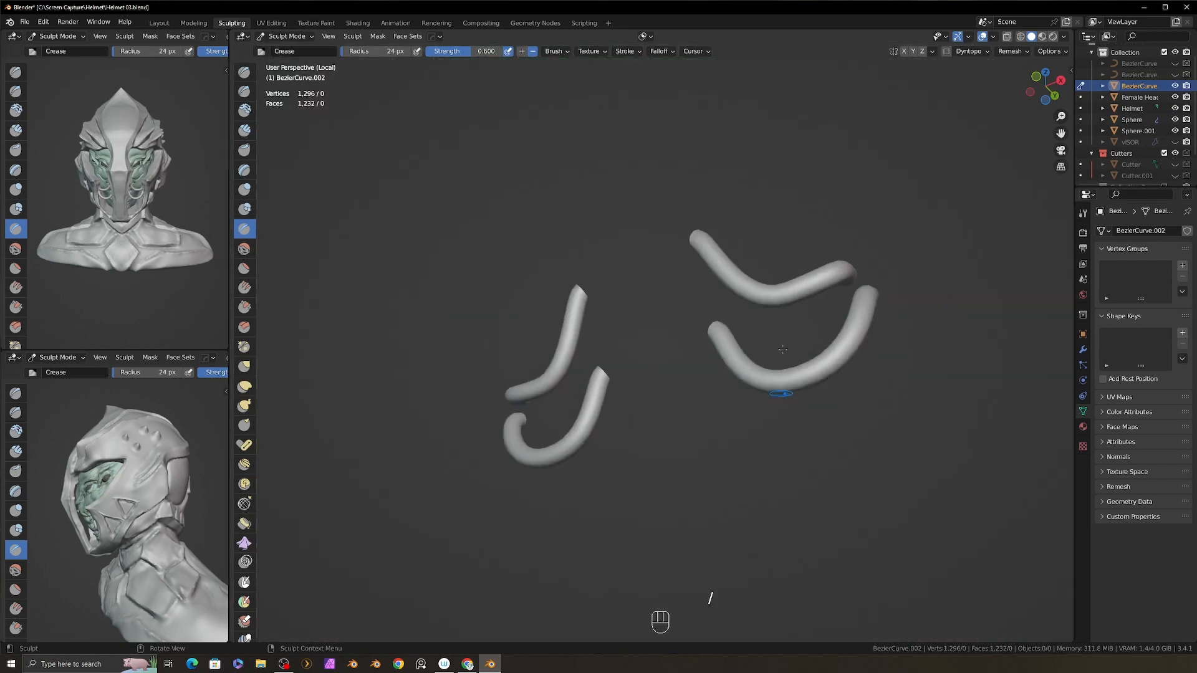
middle_drag(780, 393, 692, 430)
key(slash)
click(946, 52)
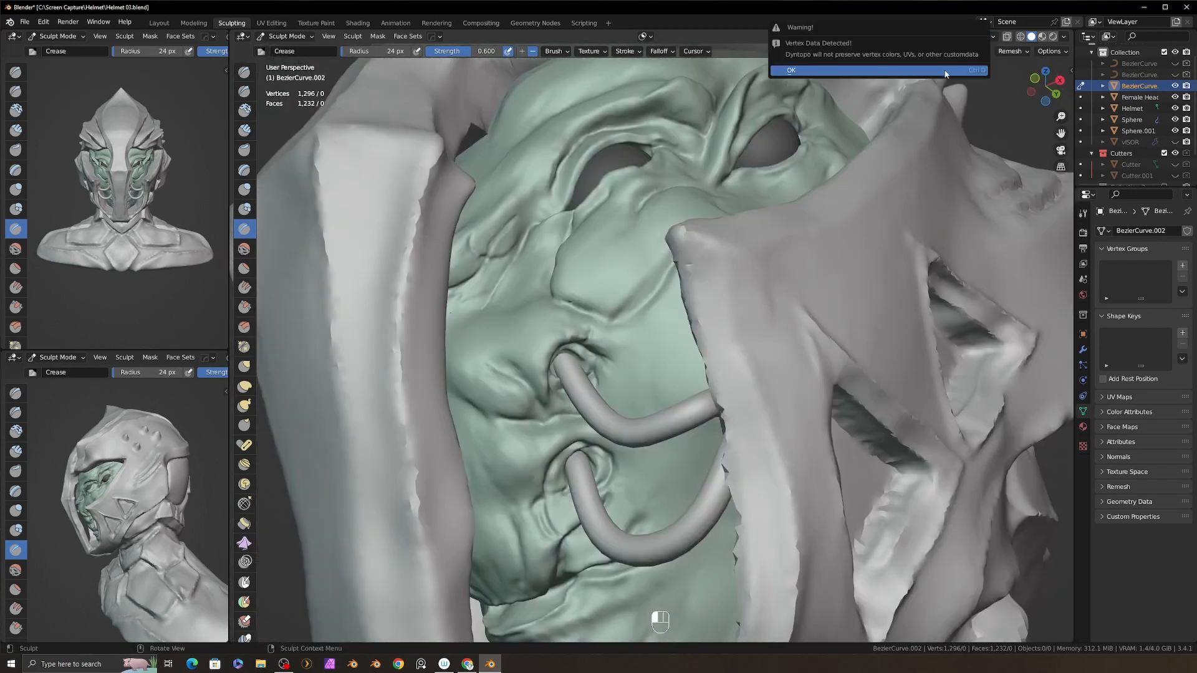
click(946, 72)
- Build up the upper tube's inner end with the Clay Strips brush, starting at 18 px and strength 0.400
middle_drag(830, 325, 717, 350)
shift+middle_drag(717, 349, 838, 399)
mouse_move(839, 399)
ctrl+middle_down()
mouse_move(844, 377)
mouse_move(805, 368)
ctrl+middle_up()
key(2)
key(f)
click(802, 379)
drag(802, 380, 817, 399)
middle_drag(817, 399, 810, 381)
key(f)
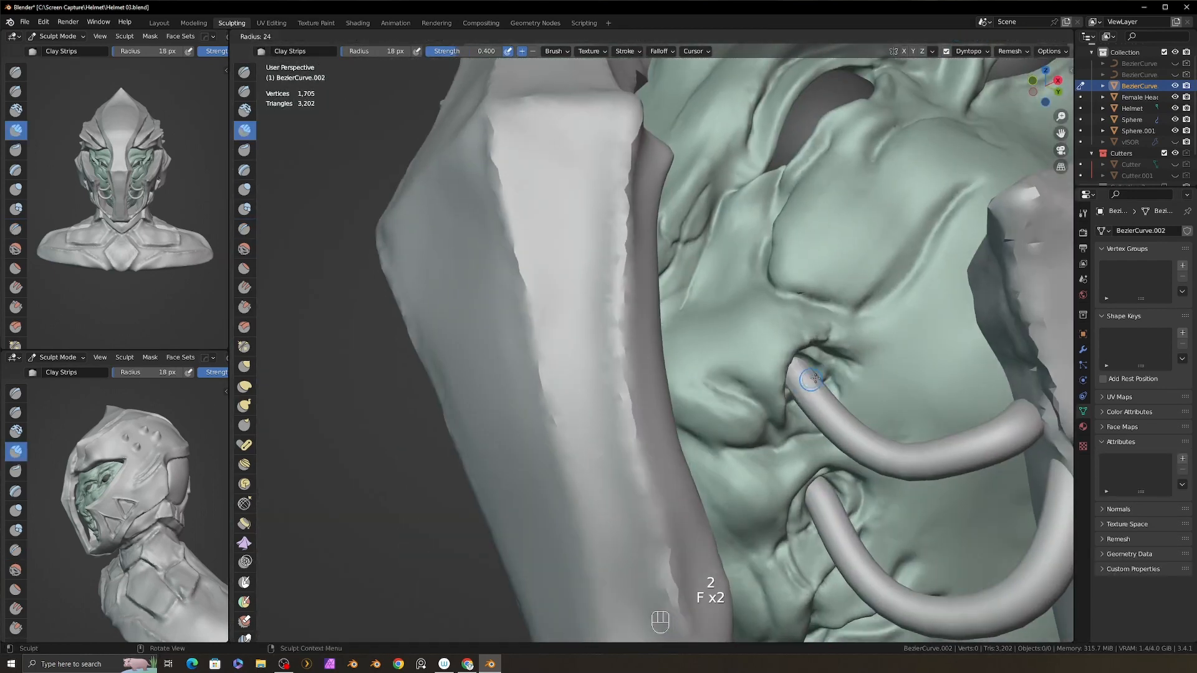
drag(809, 372, 817, 382)
middle_drag(817, 382, 833, 392)
- Shape the upper tube's inner end into a raised collar, finishing with the Clay Strips brush at about 31 px
key(3)
key(f)
click(823, 390)
drag(822, 376, 810, 393)
mouse_move(816, 385)
middle_down()
mouse_move(785, 362)
mouse_move(821, 375)
middle_up()
ctrl+drag(821, 375, 804, 397)
middle_drag(804, 397, 803, 376)
key(2)
key(f)
click(810, 379)
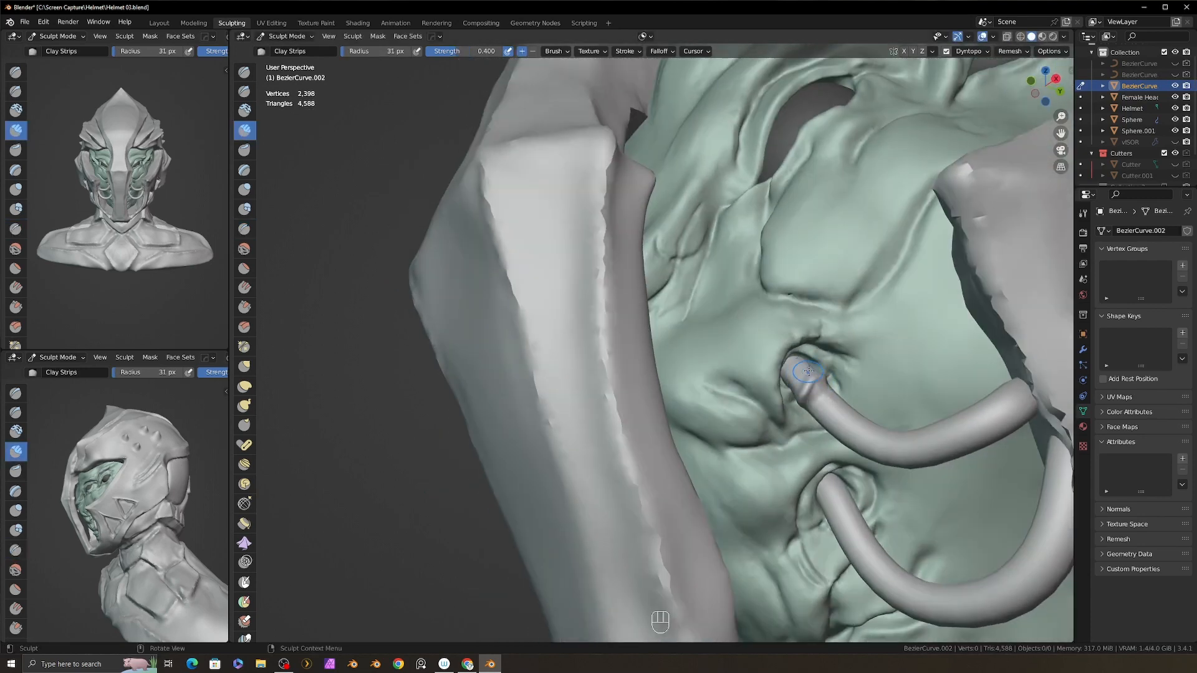
drag(785, 365, 800, 373)
middle_drag(801, 373, 779, 356)
click(556, 51)
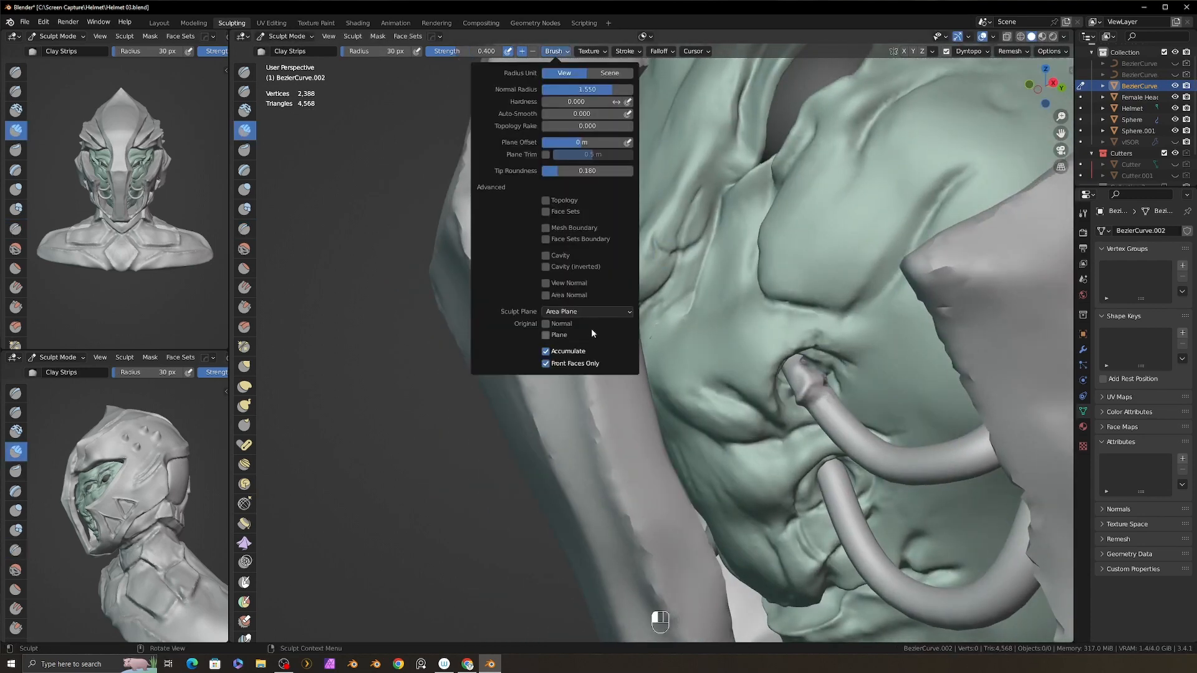
- Isolate the tubes, apply their transforms in Object Mode, and return them to Sculpt Mode
key(slash)
key(f)
mouse_move(690, 302)
middle_down()
mouse_move(676, 312)
mouse_move(689, 307)
mouse_move(693, 320)
mouse_move(574, 304)
middle_up()
key(ctrl+Tab)
click(667, 339)
key(ctrl+a)
click(667, 244)
key(ctrl+Tab)
click(637, 354)
- Symmetrize the tubes from +X to -X and bring the helmet and face back into view
drag(747, 273, 747, 264)
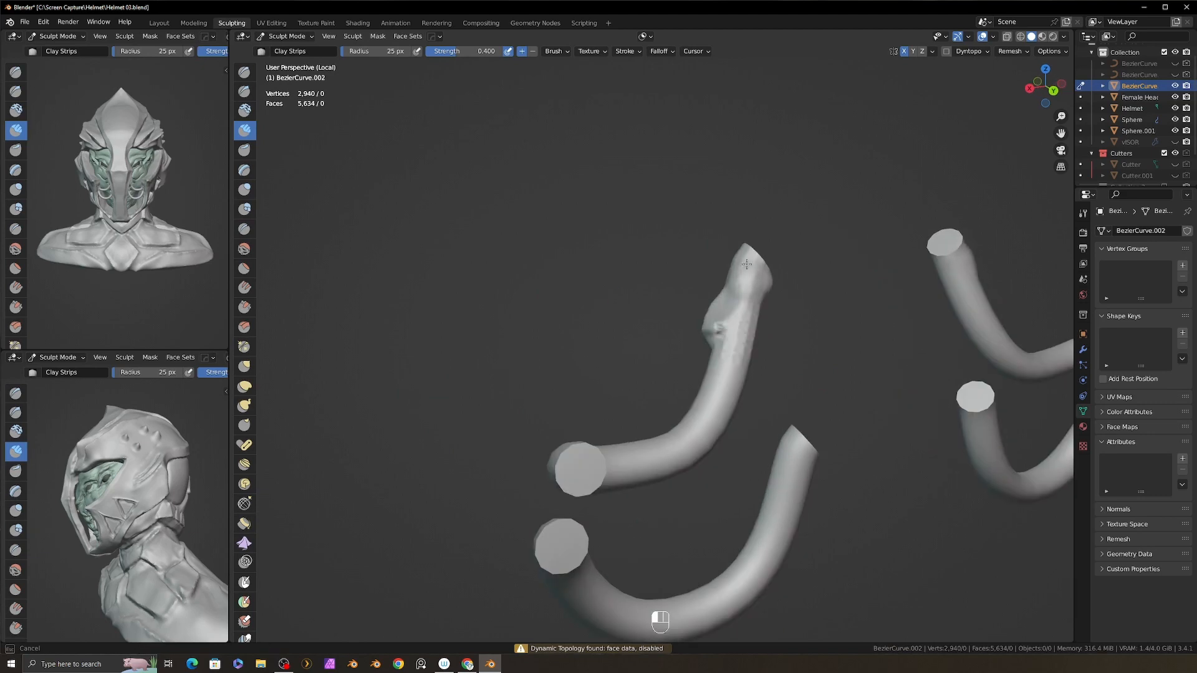
alt+middle_drag(747, 265, 823, 205)
click(933, 51)
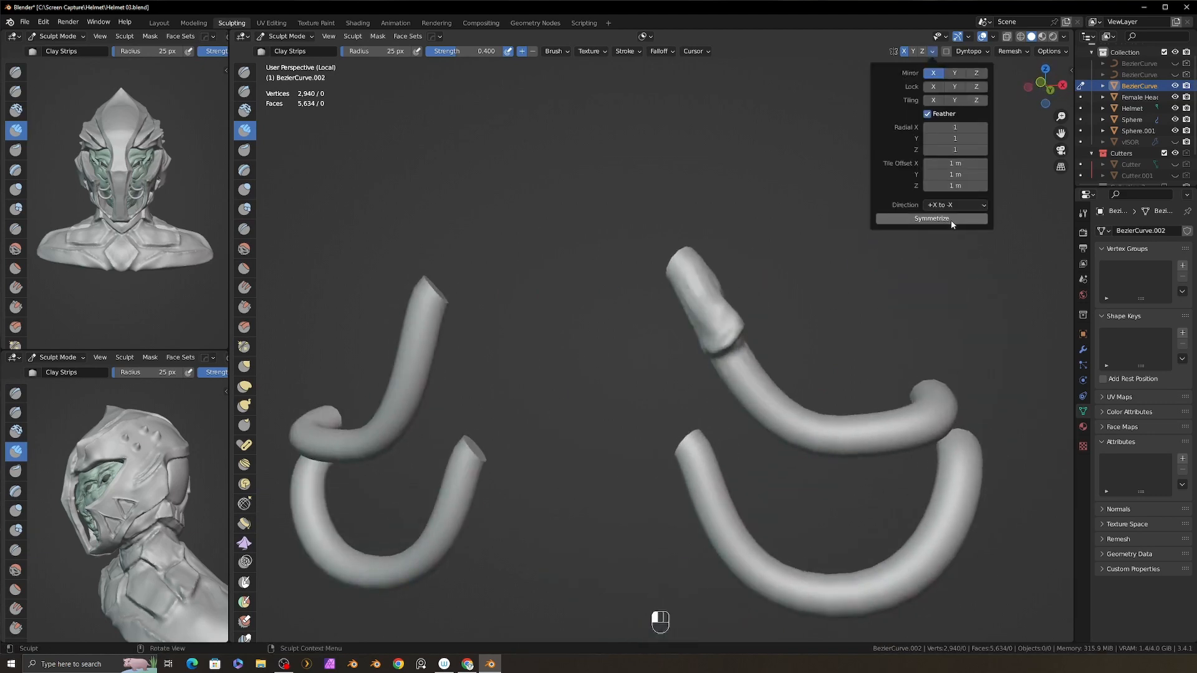
click(951, 219)
key(KP_Divide)
- Sharpen the collar at the upper tube's inner end with the Crease brush at 47 px and strength 0.600
shift+middle_drag(805, 349, 826, 357)
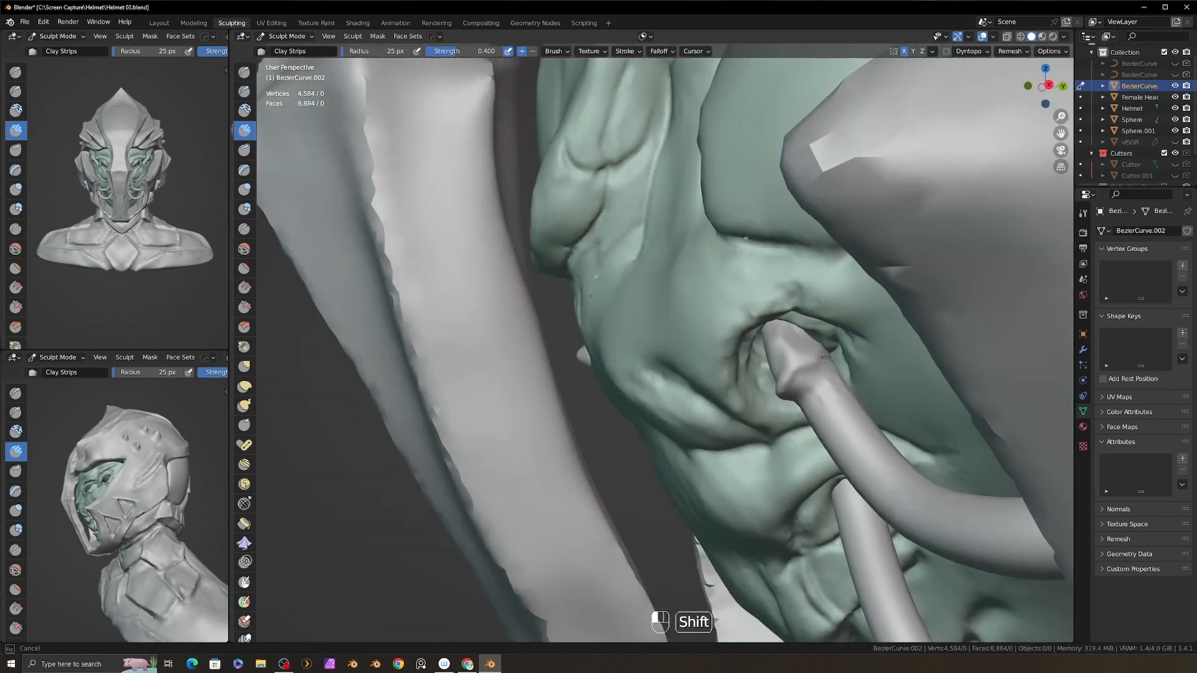
key(shift+c)
shift+drag(826, 357, 784, 392)
mouse_move(784, 392)
middle_down()
mouse_move(838, 400)
mouse_move(801, 360)
middle_up()
key(f)
click(811, 382)
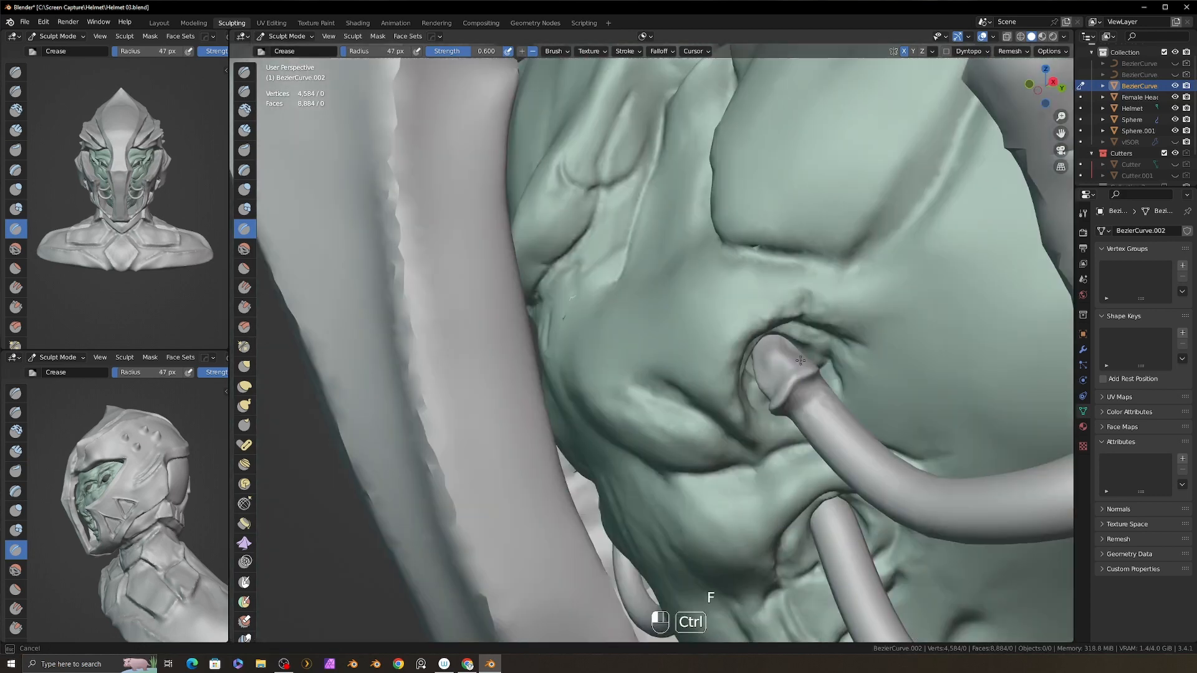
ctrl+drag(801, 360, 811, 368)
middle_drag(810, 367, 788, 374)
- Turn on dynamic topology and smooth the collar at the upper tube's inner end
click(947, 51)
click(946, 72)
mouse_move(848, 312)
middle_down()
mouse_move(801, 339)
mouse_move(836, 324)
middle_up()
shift+drag(795, 372, 770, 392)
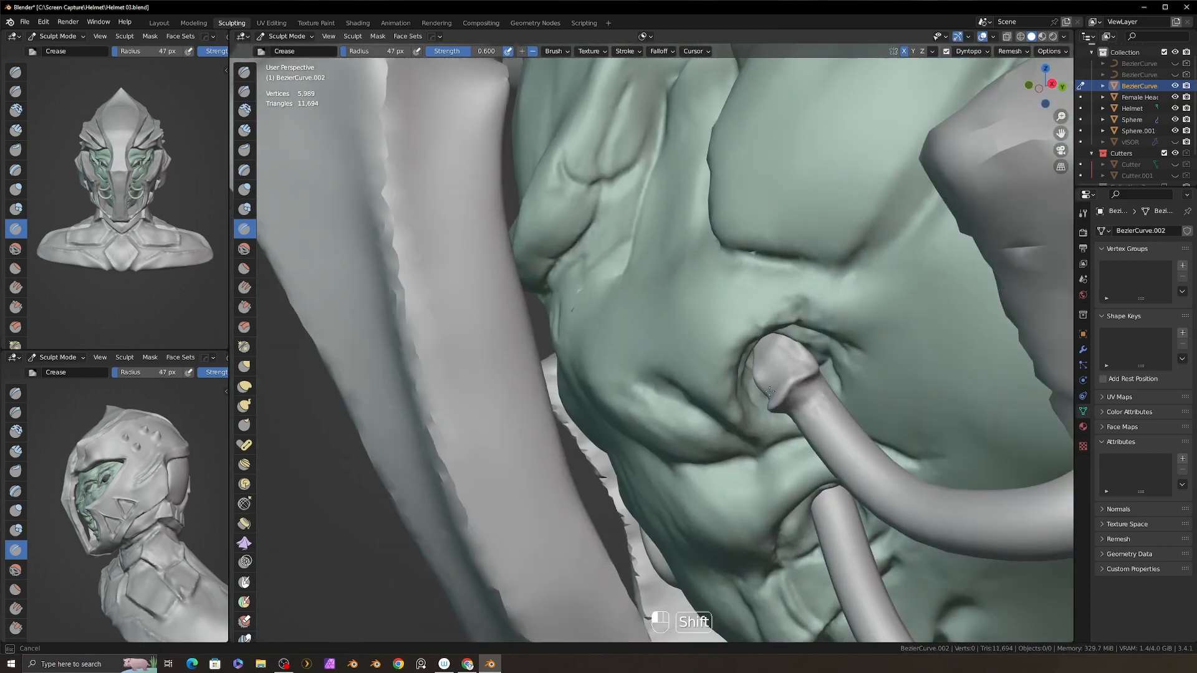
mouse_move(780, 374)
middle_down()
mouse_move(826, 377)
mouse_move(770, 368)
middle_up()
shift+drag(784, 374, 779, 394)
middle_drag(779, 394, 817, 399)
- Reshape the upper tube's inner end with the Grab brush, finishing at 155 px, and lightly smooth the collar
key(3)
key(f)
key(f)
drag(765, 413, 750, 412)
middle_drag(767, 405, 790, 355)
shift+drag(787, 368, 776, 381)
mouse_move(779, 387)
middle_down()
mouse_move(805, 337)
mouse_move(773, 368)
middle_up()
key(f)
drag(803, 399, 808, 389)
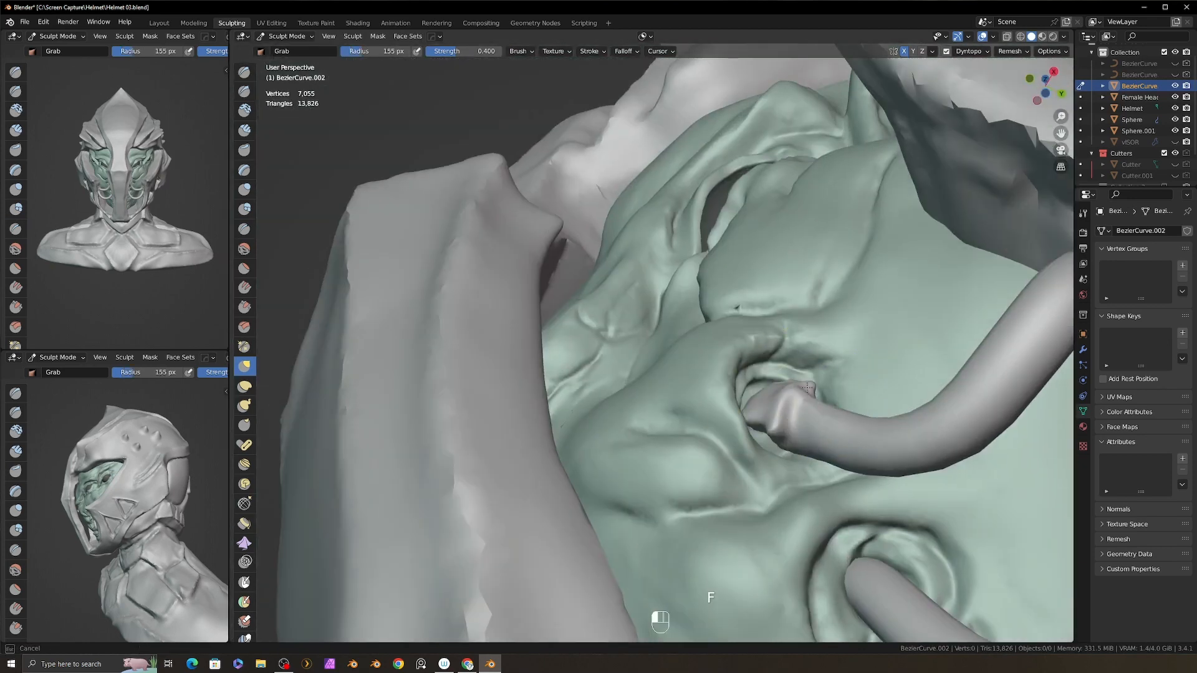
middle_drag(777, 429, 774, 436)
- Raise evenly spaced ring ridges along the upper tube with the Crease brush at 28 px and strength 0.600
key(8)
key(f)
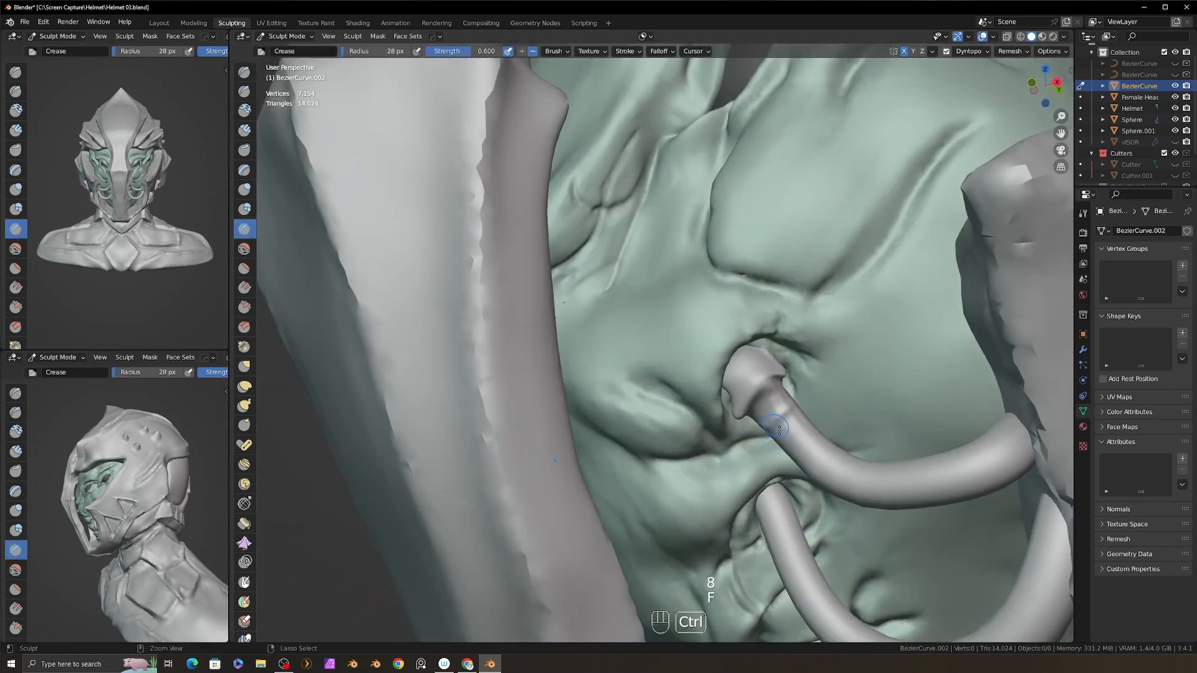
ctrl+drag(773, 431, 795, 409)
middle_drag(795, 409, 782, 446)
ctrl+drag(787, 437, 808, 408)
middle_drag(804, 430, 817, 393)
ctrl+drag(798, 476, 820, 449)
mouse_move(820, 430)
middle_down()
mouse_move(805, 471)
mouse_move(817, 437)
middle_up()
ctrl+drag(827, 505, 852, 464)
middle_drag(850, 461, 826, 430)
ctrl+drag(802, 450, 821, 422)
middle_drag(821, 423, 827, 431)
ctrl+drag(824, 447, 835, 415)
ctrl+drag(886, 445, 881, 409)
middle_drag(881, 412, 895, 399)
ctrl+drag(904, 408, 897, 374)
middle_drag(898, 374, 869, 341)
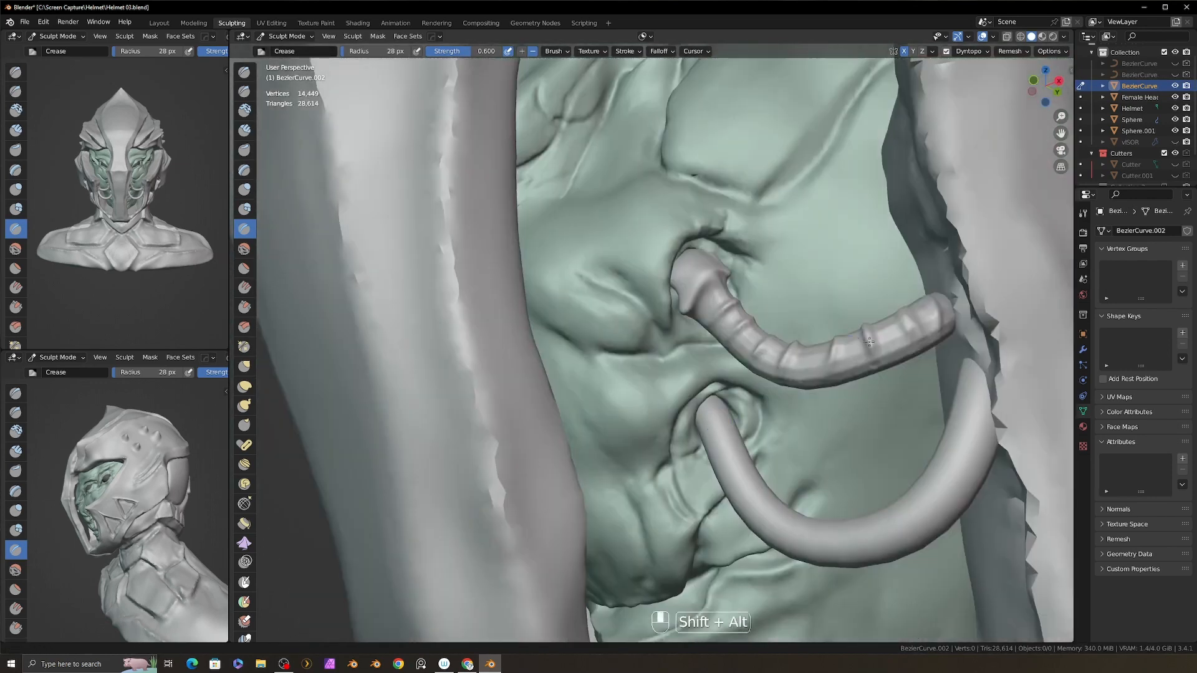
- Add matching ring ridges along the lower tube with the 28 px Crease brush
ctrl+drag(694, 449, 691, 452)
middle_drag(698, 451, 670, 468)
ctrl+drag(726, 493, 747, 473)
middle_drag(736, 474, 770, 462)
ctrl+drag(711, 490, 730, 469)
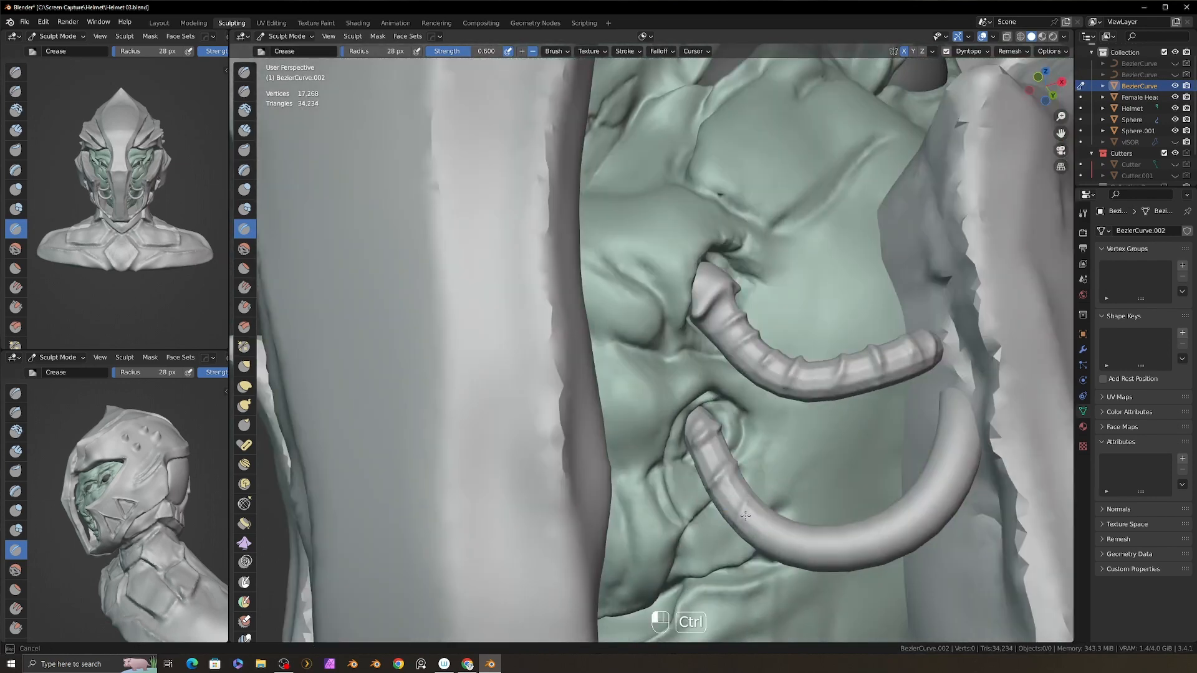
mouse_move(736, 467)
middle_down()
mouse_move(705, 484)
mouse_move(770, 436)
middle_up()
ctrl+drag(766, 436, 778, 413)
middle_drag(778, 413, 801, 387)
ctrl+drag(811, 447, 828, 423)
middle_drag(828, 423, 804, 458)
ctrl+drag(814, 469, 826, 444)
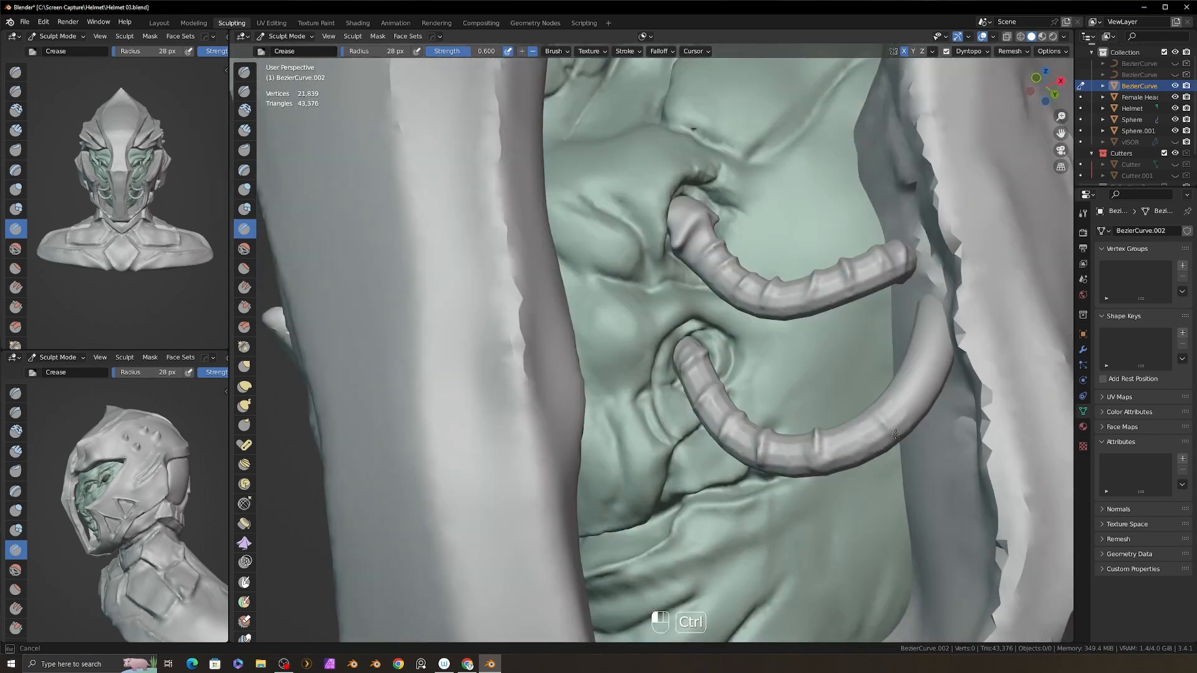
middle_drag(882, 425, 917, 399)
ctrl+drag(888, 537, 898, 502)
middle_drag(923, 505, 922, 562)
middle_drag(923, 530, 873, 461)
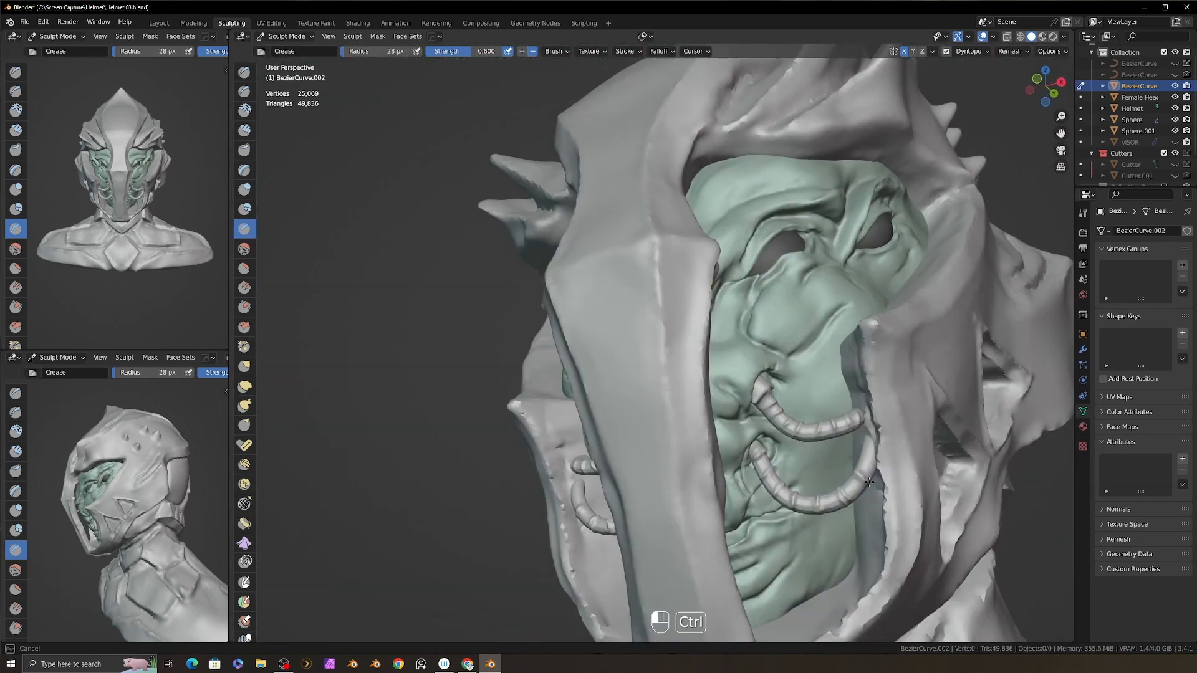
ctrl+drag(860, 477, 869, 452)
mouse_move(873, 456)
ctrl+middle_down()
mouse_move(861, 480)
mouse_move(893, 424)
mouse_move(893, 393)
ctrl+middle_up()
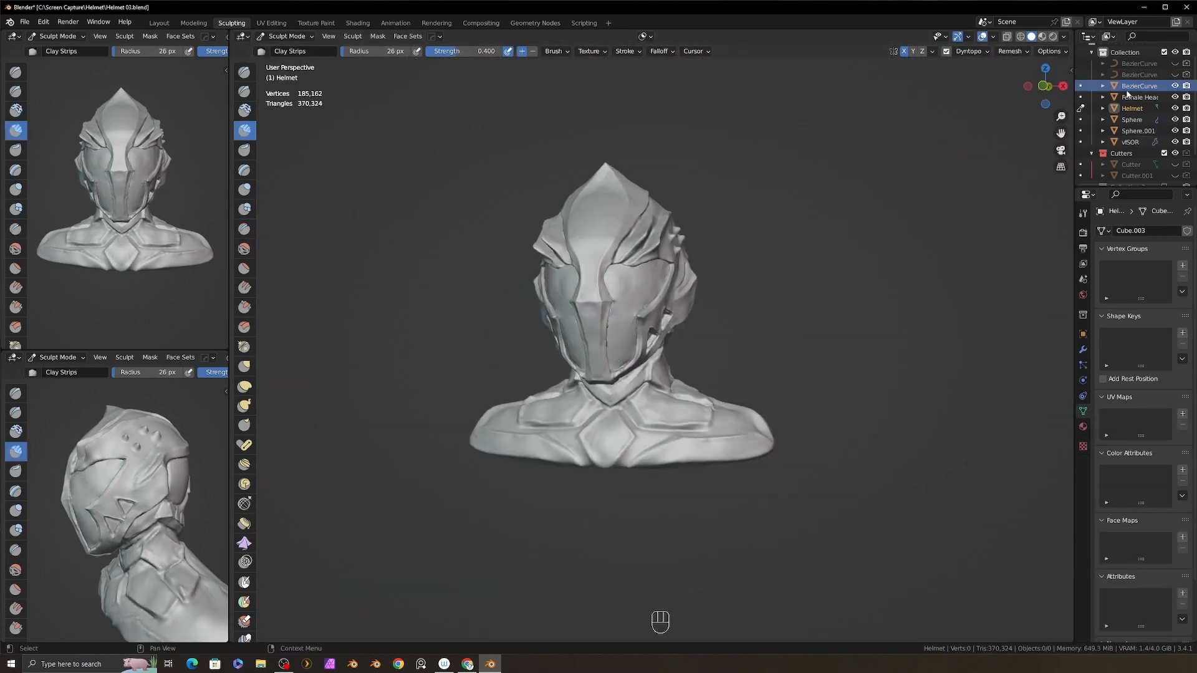
- In Object Mode, select the visor and give its material a translucent green viewport display colour
middle_drag(759, 311, 759, 304)
ctrl+middle_drag(758, 304, 756, 275)
click(287, 36)
click(290, 49)
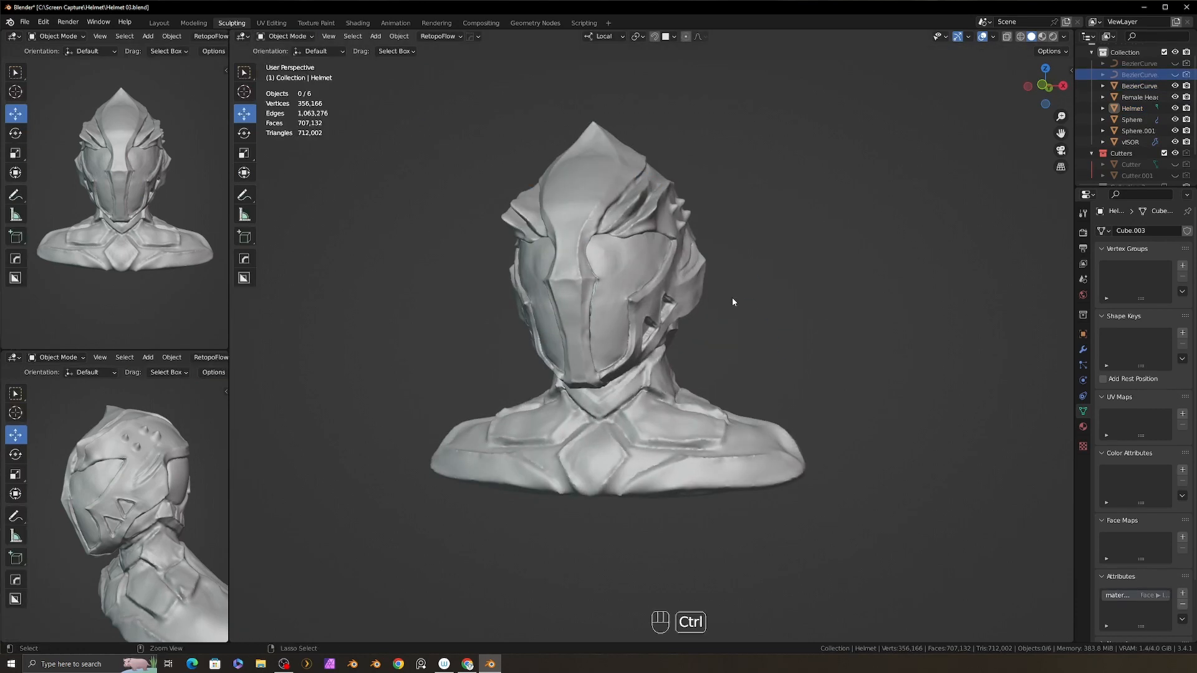
key(ctrl+Tab)
click(646, 303)
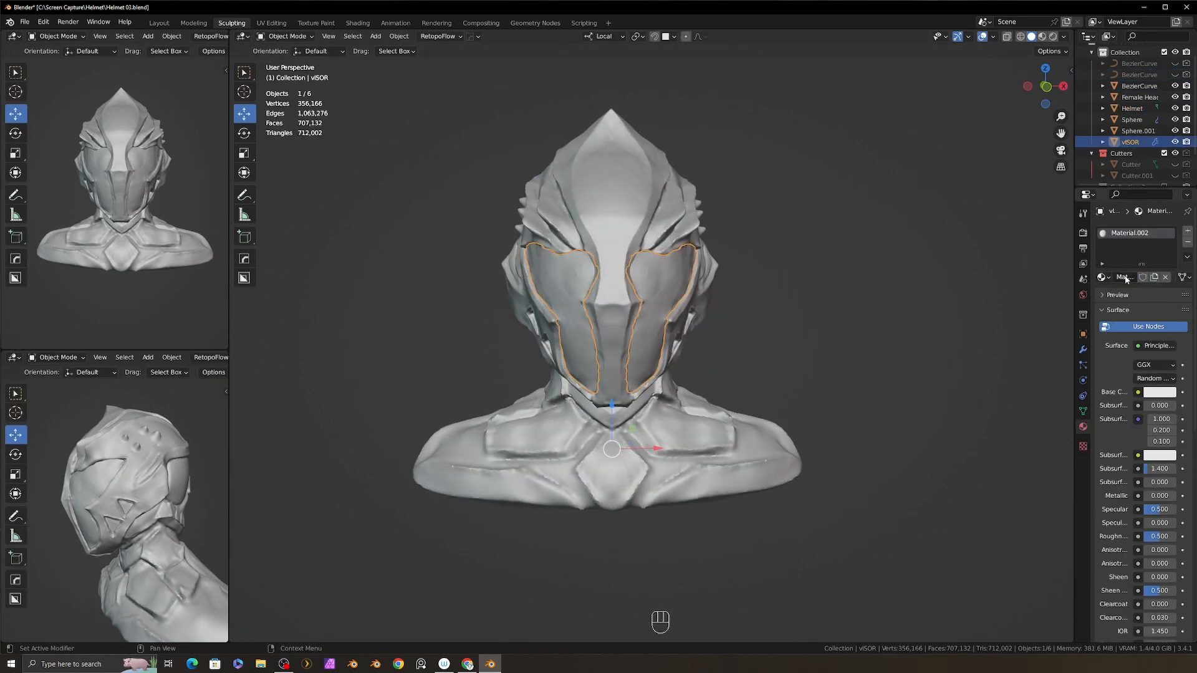
drag(1086, 522, 1078, 522)
scroll(1133, 535, down, 15)
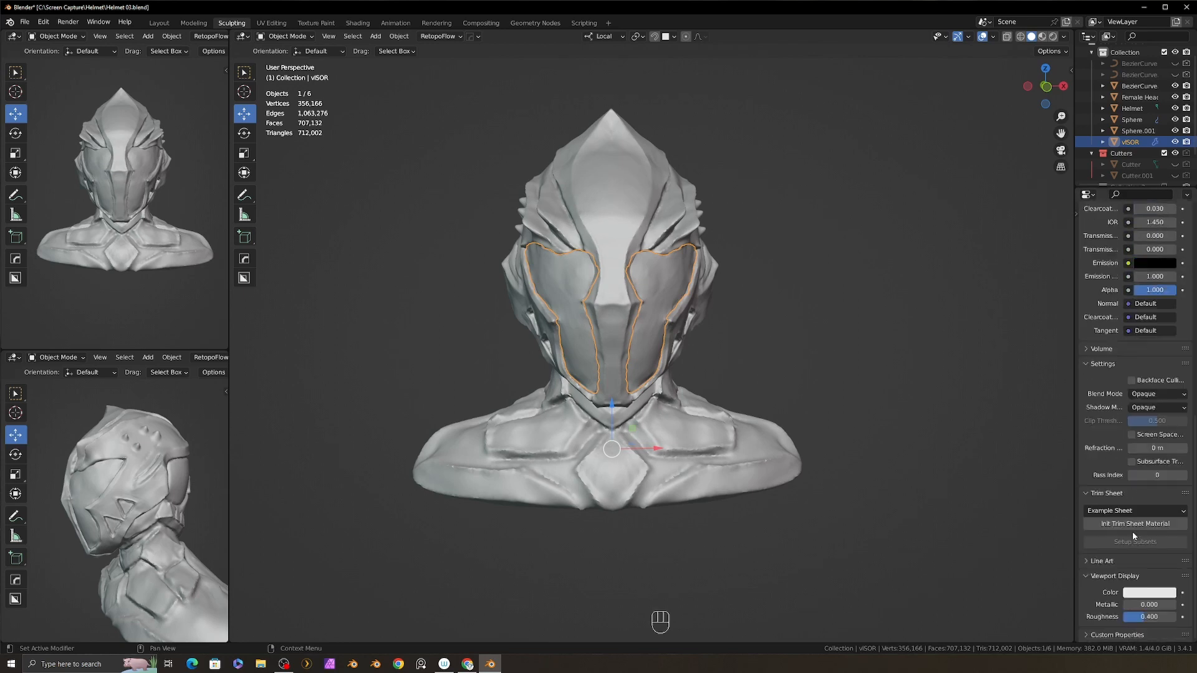
click(1146, 593)
drag(1117, 472, 1108, 468)
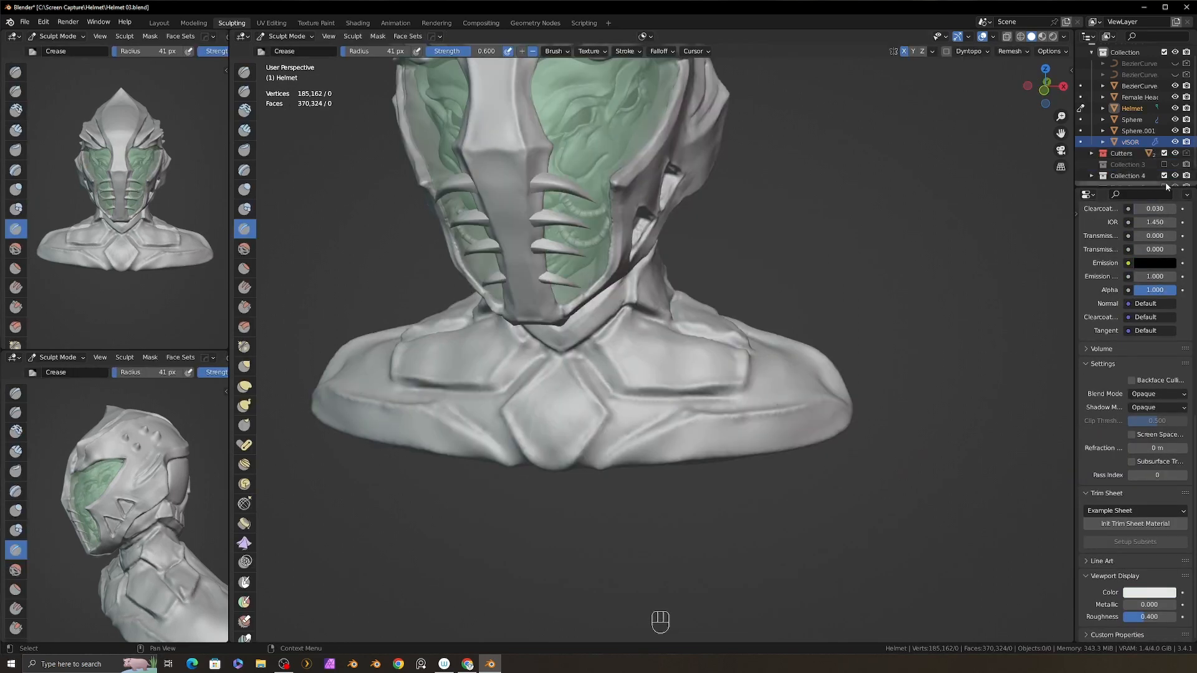
- Enlarge the outliner downward to show more of the scene's collections
click(1165, 184)
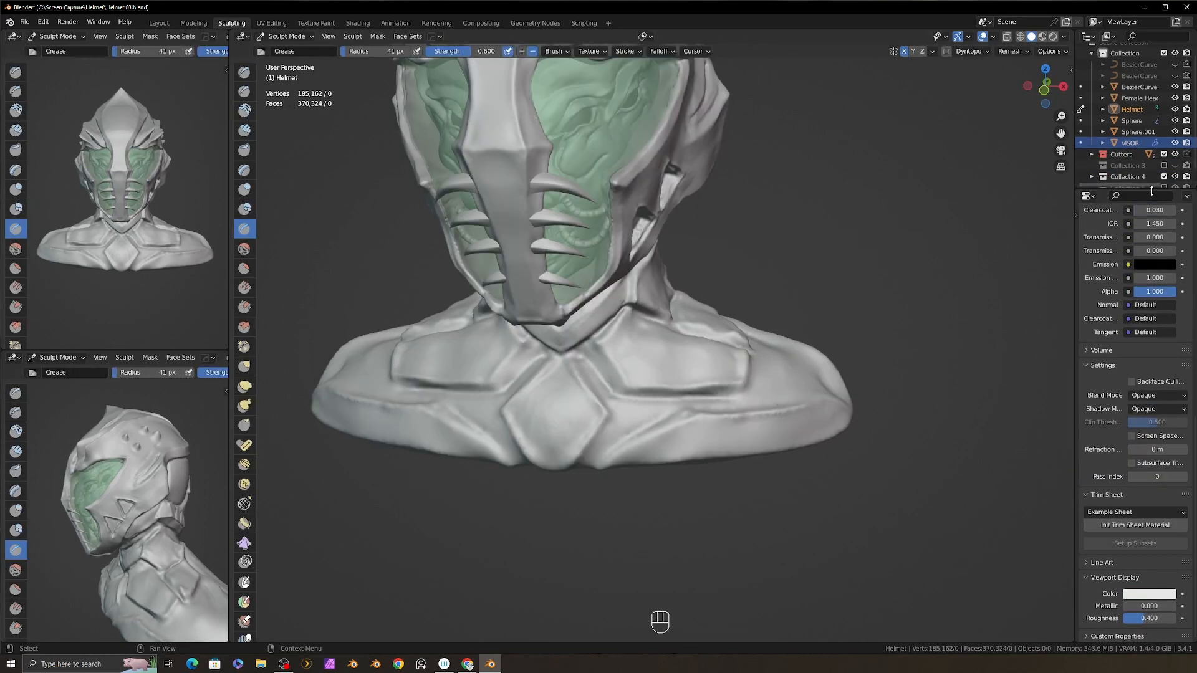
drag(1155, 187, 1151, 215)
scroll(780, 374, down, 3)
- Raise a ridge from the shoulder up the upper back with the Crease brush, reducing its radius from 44 to 32 px
alt+middle_drag(801, 365, 736, 422)
shift+drag(700, 454, 691, 480)
alt+middle_drag(691, 480, 703, 417)
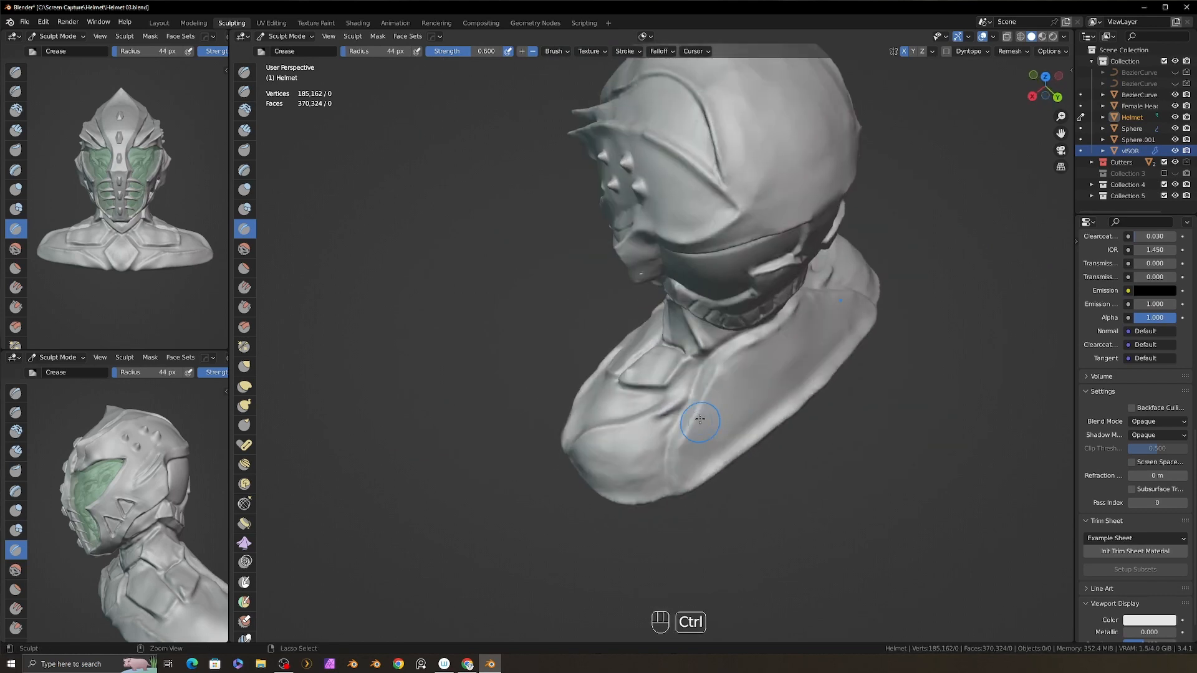
ctrl+drag(702, 417, 767, 328)
mouse_move(717, 399)
alt+middle_down()
mouse_move(805, 374)
mouse_move(724, 412)
alt+middle_up()
key(f)
click(717, 495)
drag(746, 331, 727, 374)
alt+middle_drag(698, 380, 716, 392)
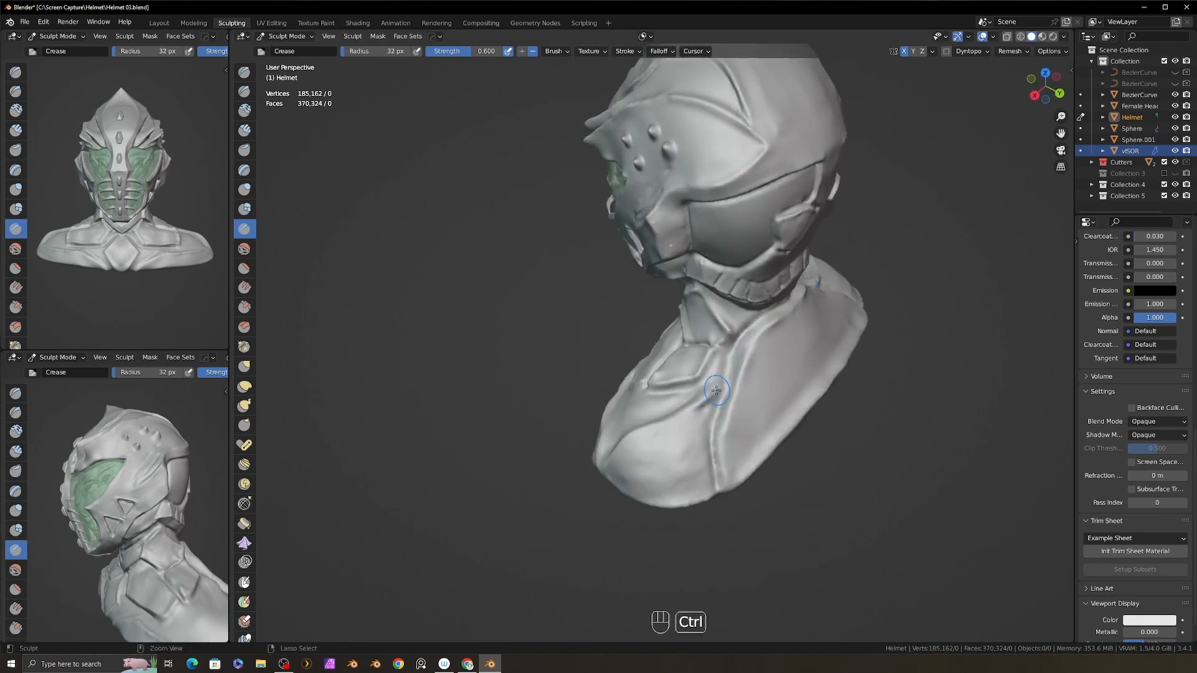
- Sharpen the armor plate edges on the shoulder and side of the neck with the 32 px Crease brush
ctrl+drag(717, 393, 725, 349)
mouse_move(660, 361)
alt+middle_down()
mouse_move(700, 350)
mouse_move(729, 361)
alt+middle_up()
alt+middle_drag(795, 332, 751, 349)
ctrl+drag(742, 329, 693, 367)
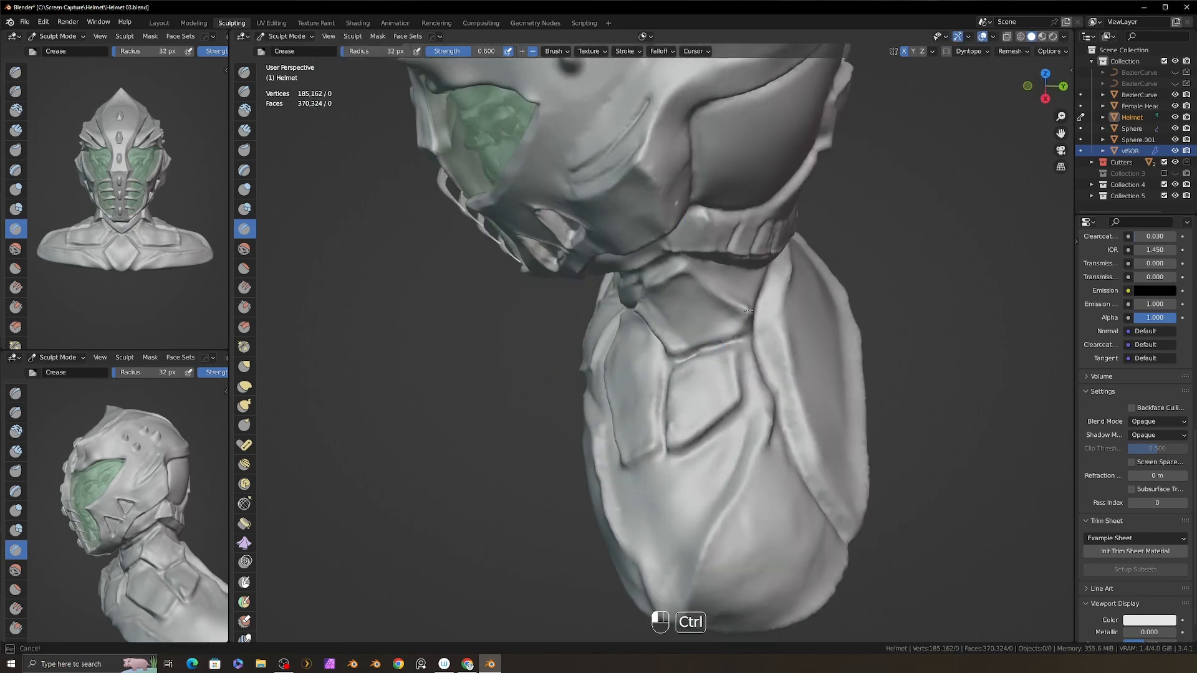
mouse_move(693, 367)
alt+middle_down()
mouse_move(804, 299)
mouse_move(673, 349)
alt+middle_up()
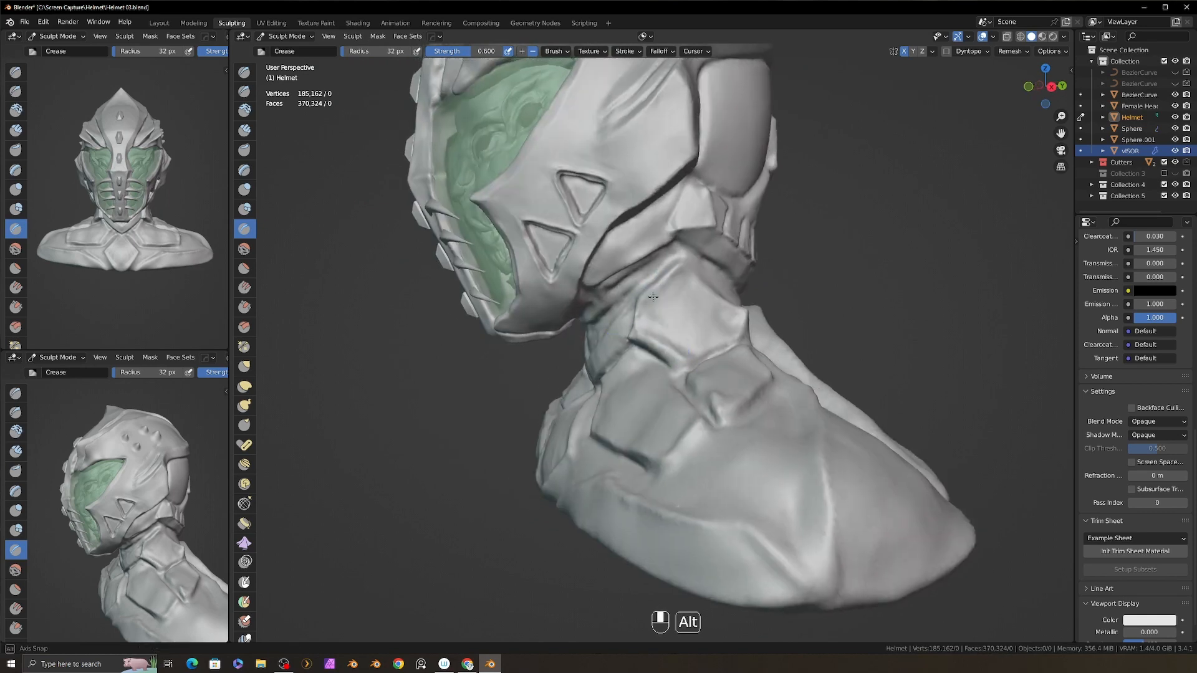
- Mask a small patch on the side of the neck and invert the mask so only that patch is editable
key(m)
key(f)
drag(637, 327, 644, 333)
mouse_move(655, 324)
alt+middle_down()
mouse_move(706, 314)
mouse_move(694, 324)
alt+middle_up()
key(ctrl+i)
- Pull the unmasked neck patch outward into a protruding flap with the Grab brush, starting at 141 px, and clear the mask
key(3)
key(f)
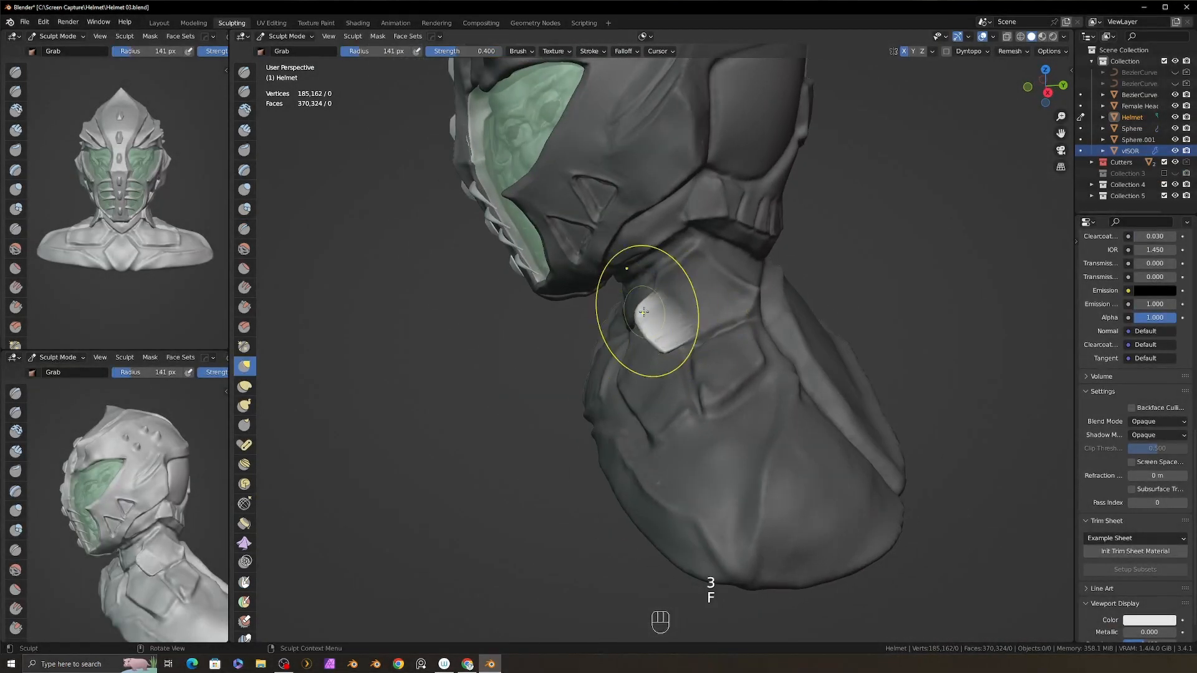
drag(643, 312, 652, 317)
alt+middle_drag(652, 317, 764, 293)
key(f)
click(698, 315)
drag(682, 319, 693, 306)
alt+middle_drag(804, 306, 736, 278)
mouse_move(761, 280)
alt+mouse_down()
mouse_move(778, 303)
mouse_move(679, 311)
alt+mouse_up()
alt+shift+drag(680, 312, 686, 325)
key(1)
key(f)
click(691, 323)
key(alt+m)
alt+drag(770, 255, 801, 257)
- Turn on dynamic topology for the helmet and rework the surface of the new neck flap
click(947, 52)
click(944, 71)
mouse_move(680, 338)
mouse_down()
mouse_move(662, 357)
mouse_move(677, 340)
mouse_up()
mouse_move(586, 325)
alt+mouse_down()
mouse_move(692, 316)
mouse_move(670, 303)
mouse_move(731, 295)
alt+mouse_up()
key(8)
key(f)
click(652, 318)
- Flatten the neck flap with the Scrape/Peaks brush at 44 px and strength 1.000, smoothing it between strokes
key(5)
key(f)
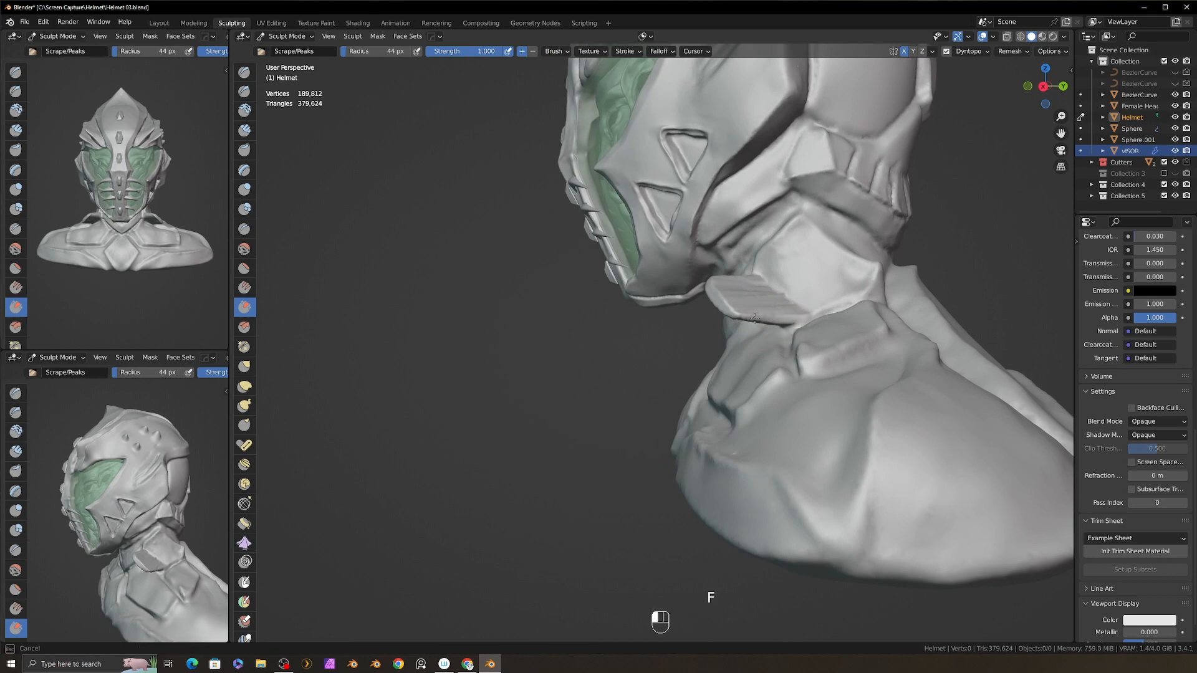
drag(725, 310, 773, 319)
middle_drag(742, 281, 758, 340)
shift+drag(726, 274, 755, 299)
middle_drag(742, 300, 785, 286)
drag(749, 280, 779, 299)
middle_drag(748, 299, 823, 261)
drag(780, 268, 804, 287)
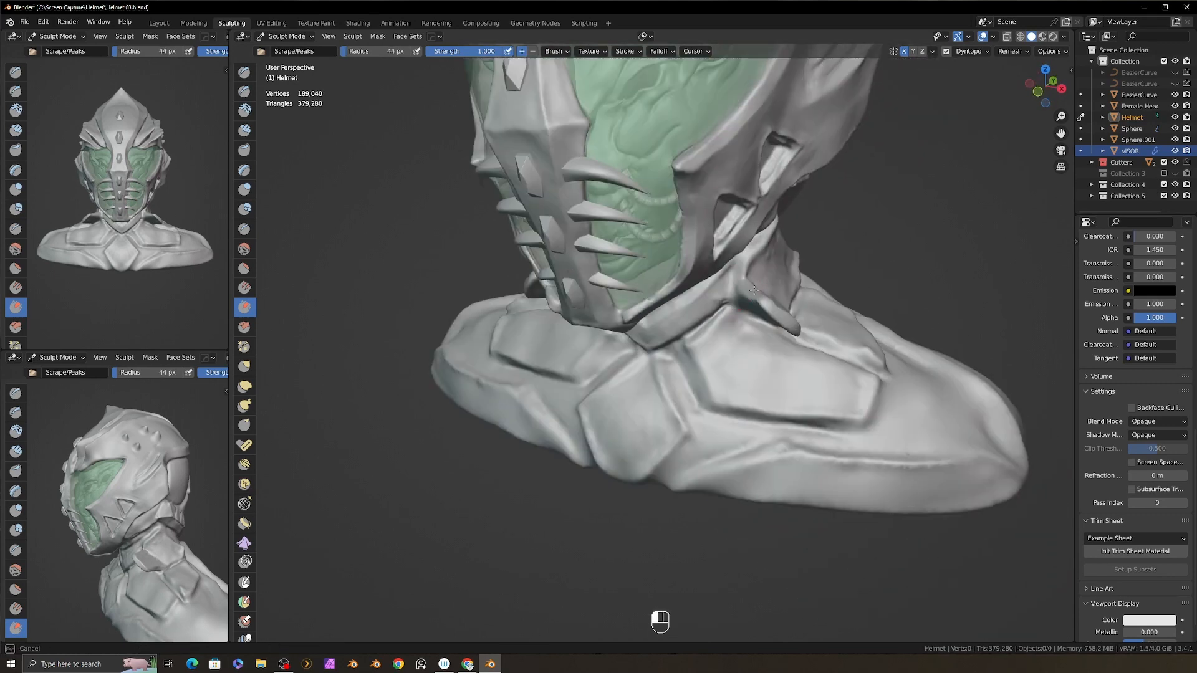
mouse_move(830, 274)
middle_down()
mouse_move(739, 293)
mouse_move(923, 275)
middle_up()
- Sharpen the neck flap's rim and the edges of the adjoining neck plate with the Crease brush
key(8)
key(f)
shift+drag(767, 278, 820, 265)
click(795, 274)
key(f)
alt+middle_drag(823, 275, 754, 280)
mouse_move(817, 300)
ctrl+mouse_down()
mouse_move(800, 320)
mouse_move(804, 292)
ctrl+mouse_up()
alt+middle_drag(804, 287, 758, 280)
ctrl+drag(770, 275, 789, 297)
alt+middle_drag(748, 283, 833, 278)
ctrl+drag(762, 287, 818, 257)
alt+middle_drag(818, 268, 770, 269)
drag(762, 257, 766, 281)
mouse_move(795, 269)
alt+middle_down()
mouse_move(765, 268)
mouse_move(787, 287)
alt+middle_up()
mouse_move(787, 286)
mouse_down()
mouse_move(779, 296)
mouse_move(803, 281)
mouse_up()
alt+middle_drag(811, 287, 758, 283)
ctrl+drag(777, 286, 788, 295)
mouse_move(757, 286)
alt+middle_down()
mouse_move(823, 287)
mouse_move(795, 291)
alt+middle_up()
- Build up the neck plate and flap with the Clay Strips brush, starting at 26 px and strength 0.400, and smooth the strokes
key(shift+t)
key(2)
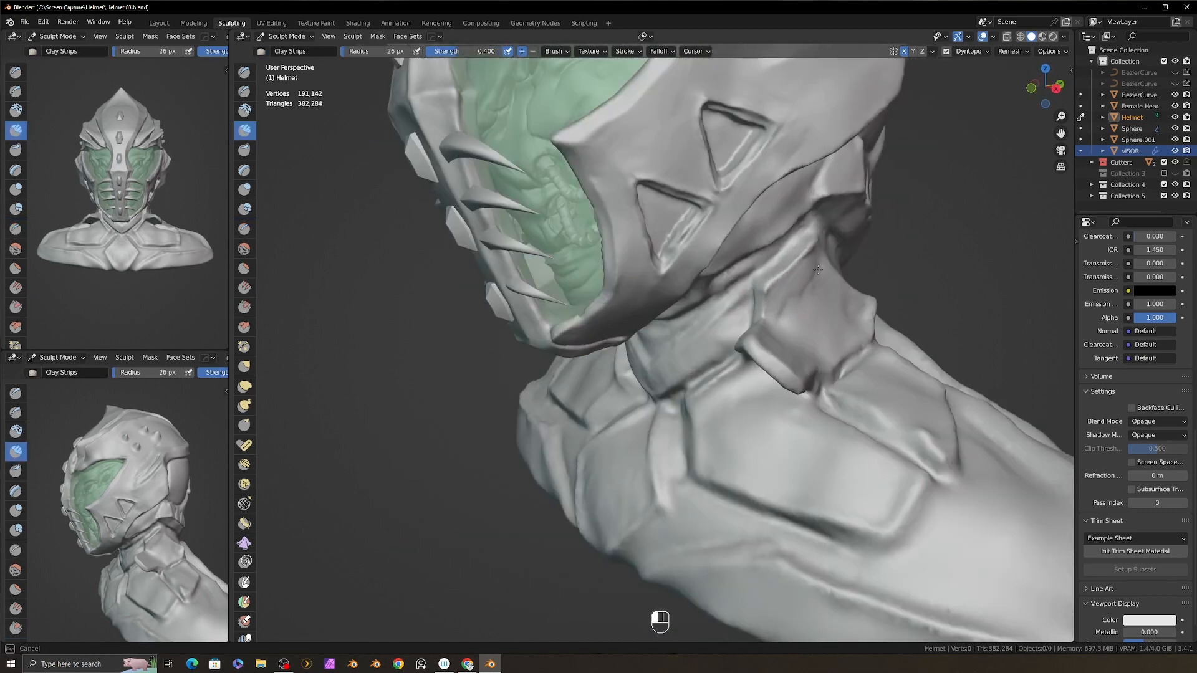
drag(818, 269, 815, 280)
key(f)
mouse_move(826, 277)
alt+middle_down()
mouse_move(779, 280)
mouse_move(841, 296)
alt+middle_up()
click(811, 290)
mouse_move(835, 294)
mouse_down()
mouse_move(846, 301)
mouse_move(802, 329)
mouse_up()
alt+middle_drag(802, 329, 774, 331)
drag(773, 332, 801, 347)
alt+middle_drag(801, 343, 780, 316)
alt+drag(804, 308, 792, 299)
shift+drag(792, 299, 817, 302)
drag(816, 299, 818, 312)
alt+drag(818, 309, 876, 281)
shift+drag(756, 330, 737, 371)
- Sharpen the edges where the neck collar meets the upper chest plates with the Crease brush, starting at 39 px
key(8)
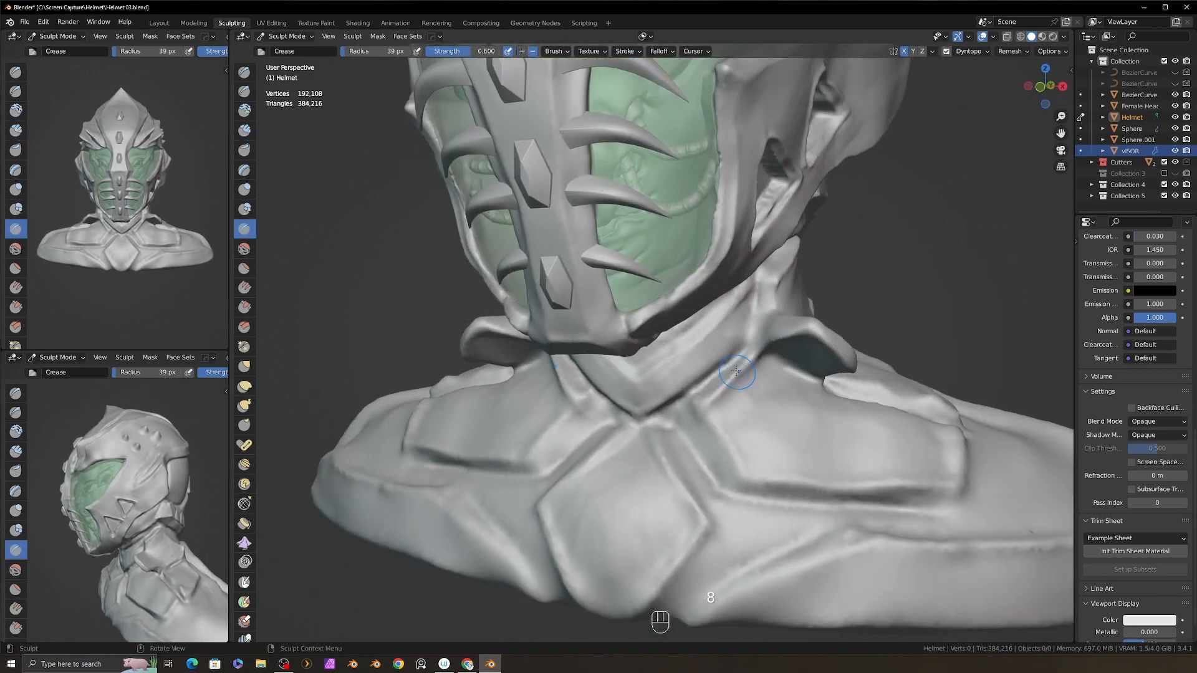
drag(758, 292, 764, 282)
mouse_move(823, 288)
alt+mouse_down()
mouse_move(761, 268)
mouse_move(805, 232)
alt+mouse_up()
alt+drag(786, 261, 891, 300)
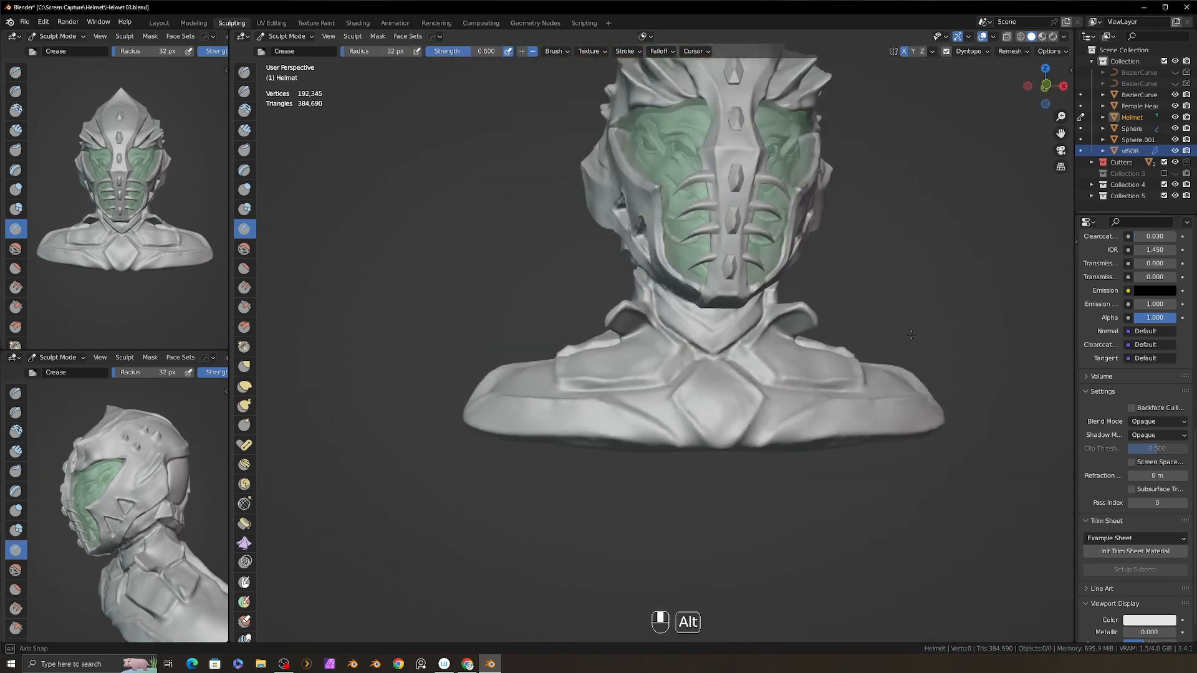
alt+drag(748, 337, 739, 361)
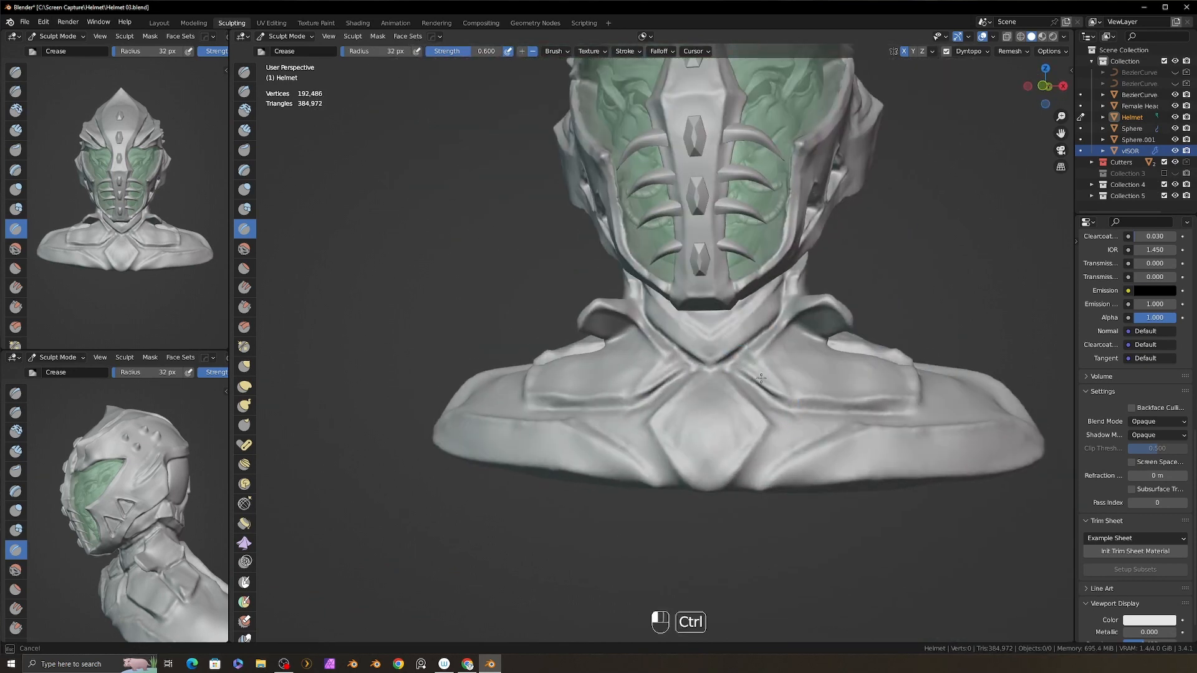
- Carve diagonal grooves along the upper and lower sides of the diamond-shaped chest plate with the Crease brush, reducing its radius to 28 px
drag(635, 390, 632, 388)
mouse_move(773, 377)
alt+mouse_down()
mouse_move(786, 392)
mouse_move(745, 424)
alt+mouse_up()
key(f)
click(787, 394)
key(f)
drag(747, 383, 777, 426)
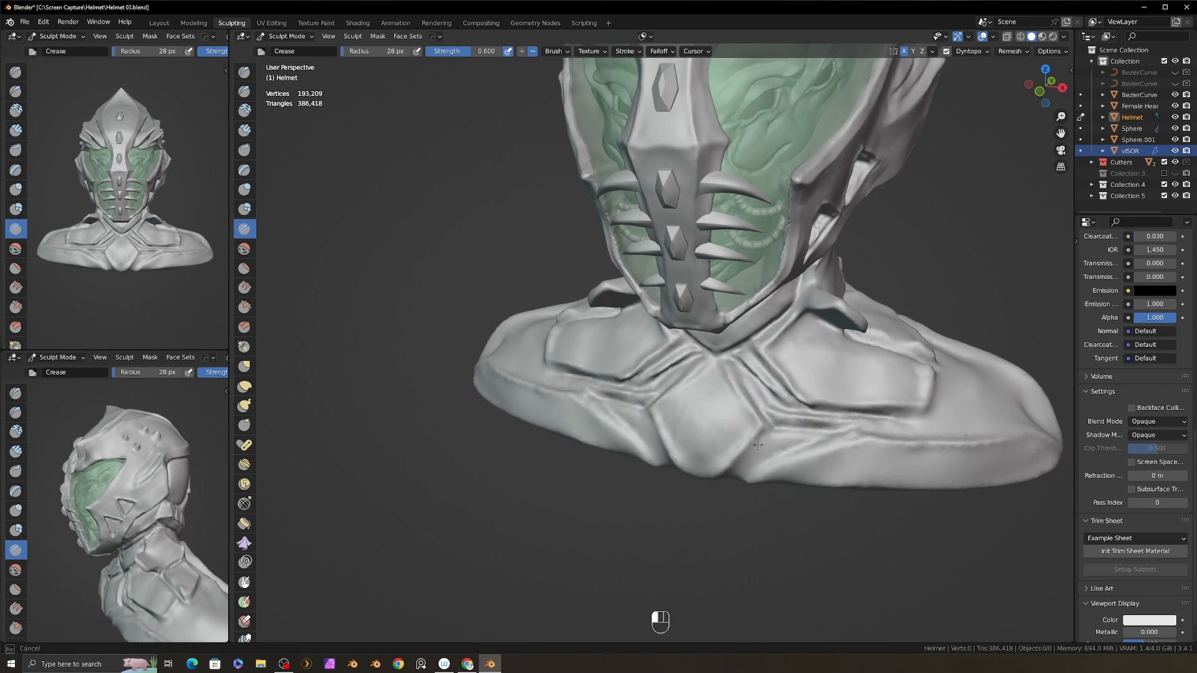
ctrl+drag(868, 427, 776, 459)
mouse_move(770, 446)
alt+mouse_down()
mouse_move(833, 436)
mouse_move(786, 424)
alt+mouse_up()
ctrl+drag(604, 434, 639, 414)
- Mask the narrow strips beside the diamond-shaped chest plate with the Mask brush at 15 px and invert the mask
mouse_move(720, 396)
alt+mouse_down()
mouse_move(719, 414)
mouse_move(820, 385)
mouse_move(756, 392)
alt+mouse_up()
key(m)
key(ctrl+z)
key(f)
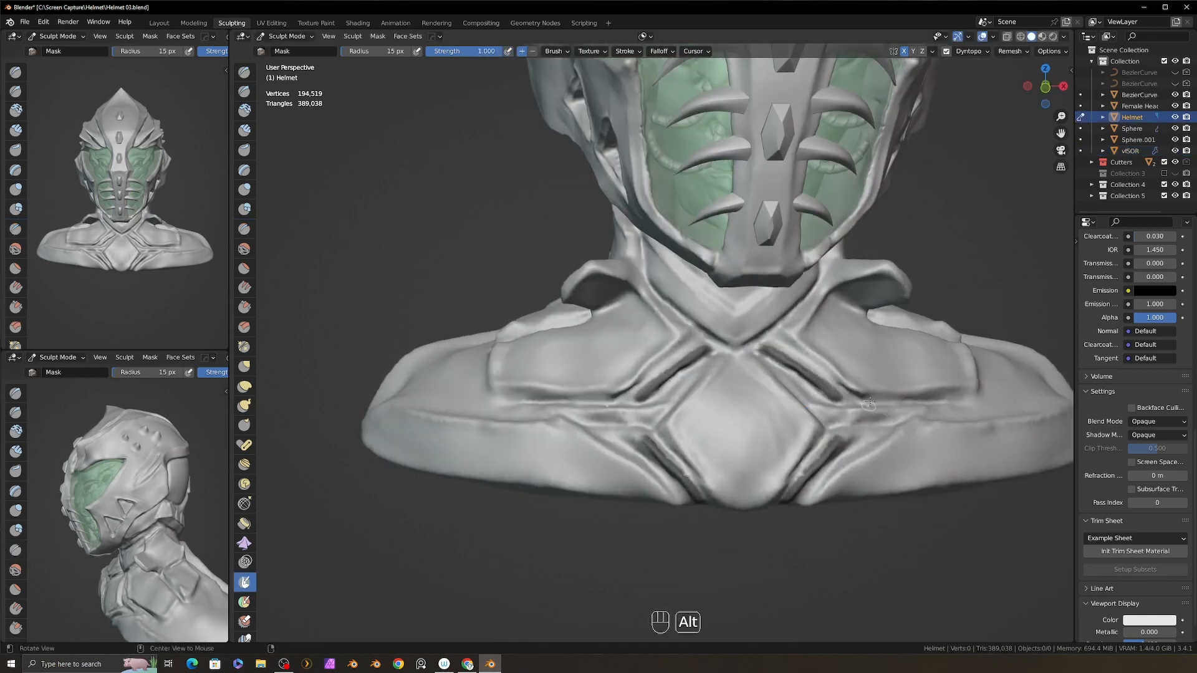
mouse_move(870, 404)
alt+mouse_down()
mouse_move(804, 399)
mouse_move(811, 377)
mouse_move(786, 368)
alt+mouse_up()
key(ctrl+i)
- Pull the unmasked chest strips outward into raised slats with the Grab brush and clear the mask
key(g)
key(f)
key(f)
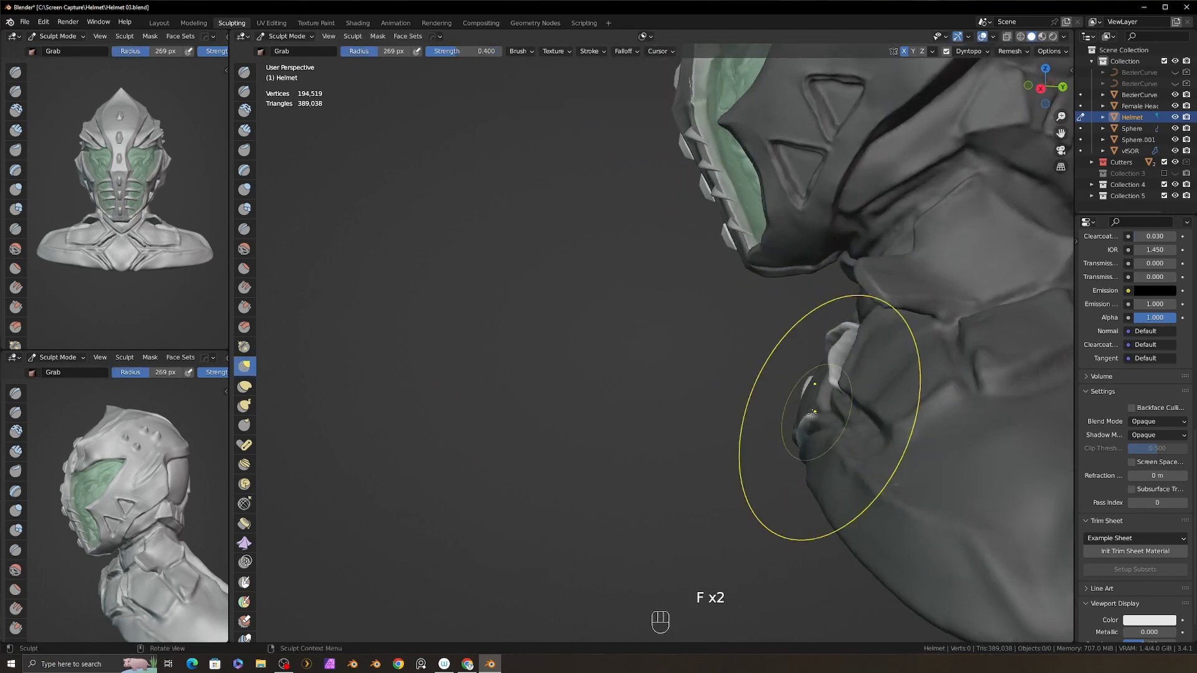
alt+drag(812, 409, 898, 349)
key(f)
mouse_move(689, 493)
mouse_down()
mouse_move(705, 505)
mouse_move(804, 461)
mouse_up()
alt+drag(736, 474, 785, 493)
key(f)
mouse_move(699, 527)
mouse_down()
mouse_move(712, 530)
mouse_move(754, 461)
mouse_move(873, 405)
mouse_up()
key(alt+m)
- Clean up the stretched surface of the raised chest slats with the Simplify brush at 53 px
key(1)
drag(735, 561, 785, 530)
alt+drag(705, 461, 767, 486)
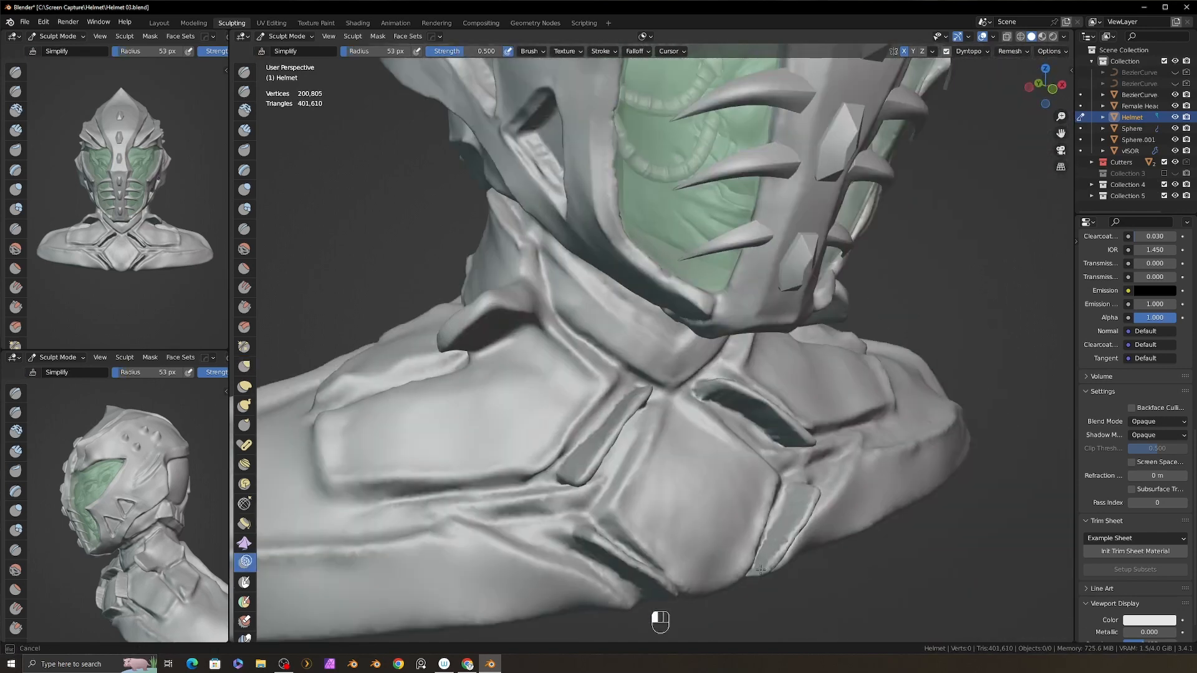
alt+drag(767, 430, 657, 409)
- Sharpen the edges and base of the raised chest slats with the Crease brush at 41 px
key(8)
key(f)
drag(698, 369, 701, 366)
alt+drag(673, 406, 726, 408)
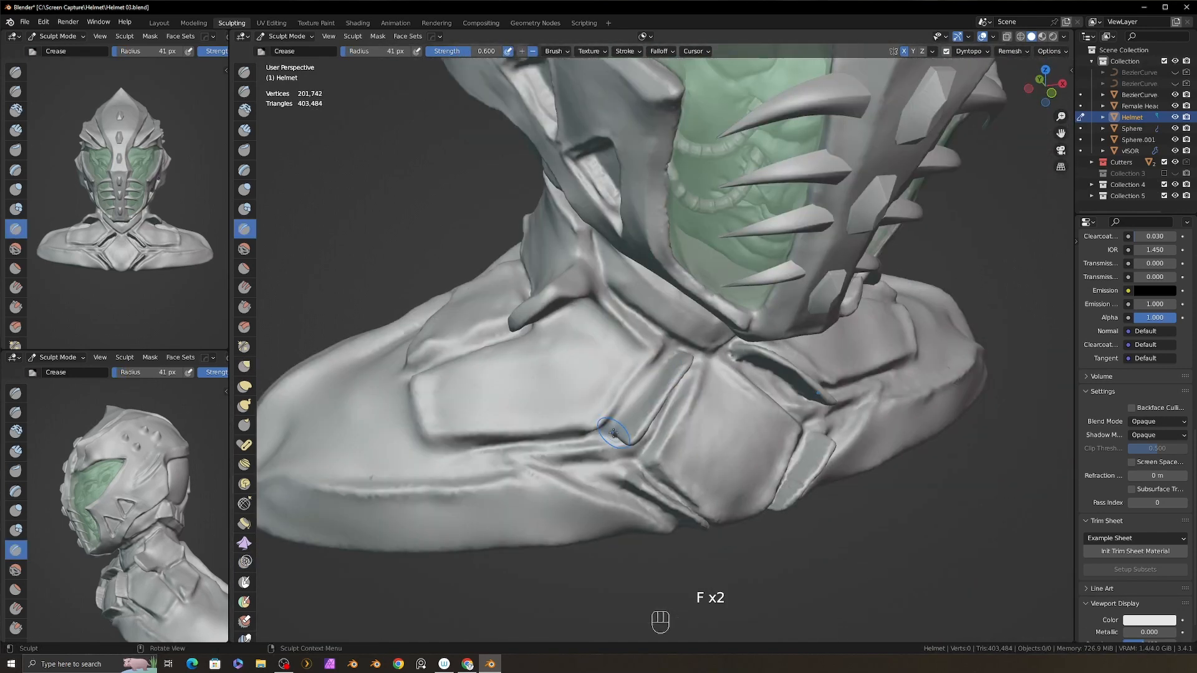
drag(609, 433, 655, 399)
mouse_move(717, 430)
alt+mouse_down()
mouse_move(654, 427)
mouse_move(685, 399)
mouse_move(737, 437)
alt+mouse_up()
key(f)
- Build up the lower part of the diamond-shaped chest plate with Clay Strips at 32 px and crease its bottom edge at 34 px
key(2)
alt+drag(705, 449, 758, 439)
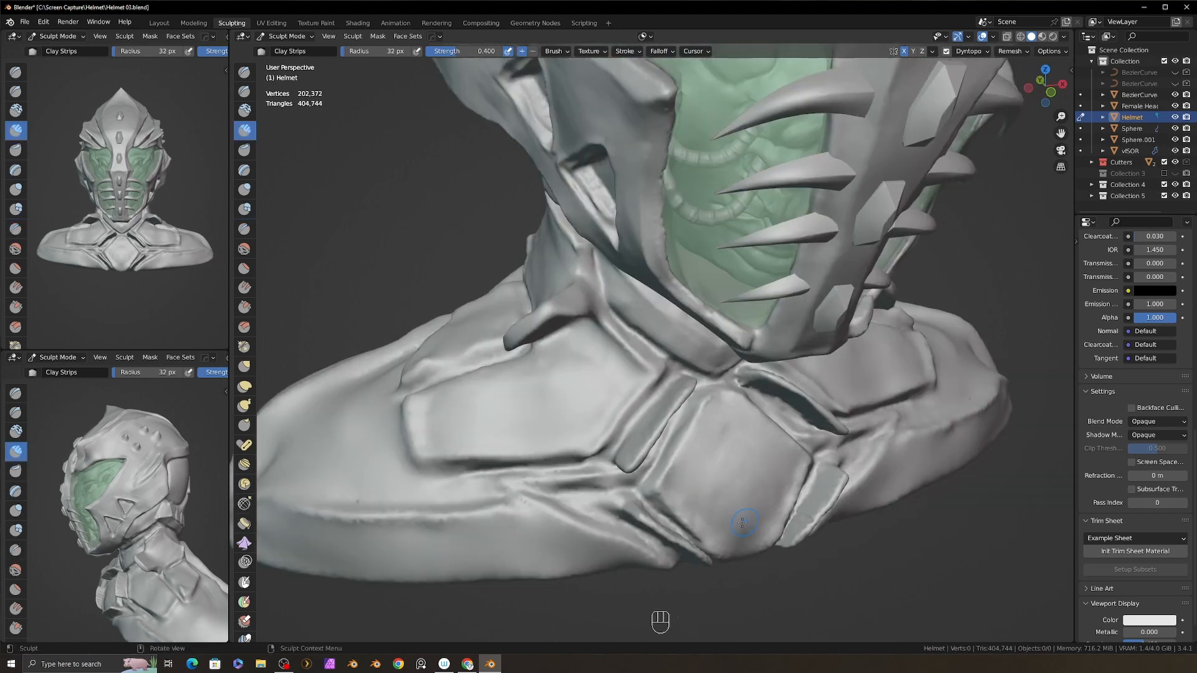
alt+drag(755, 498, 707, 496)
drag(757, 527, 742, 554)
key(8)
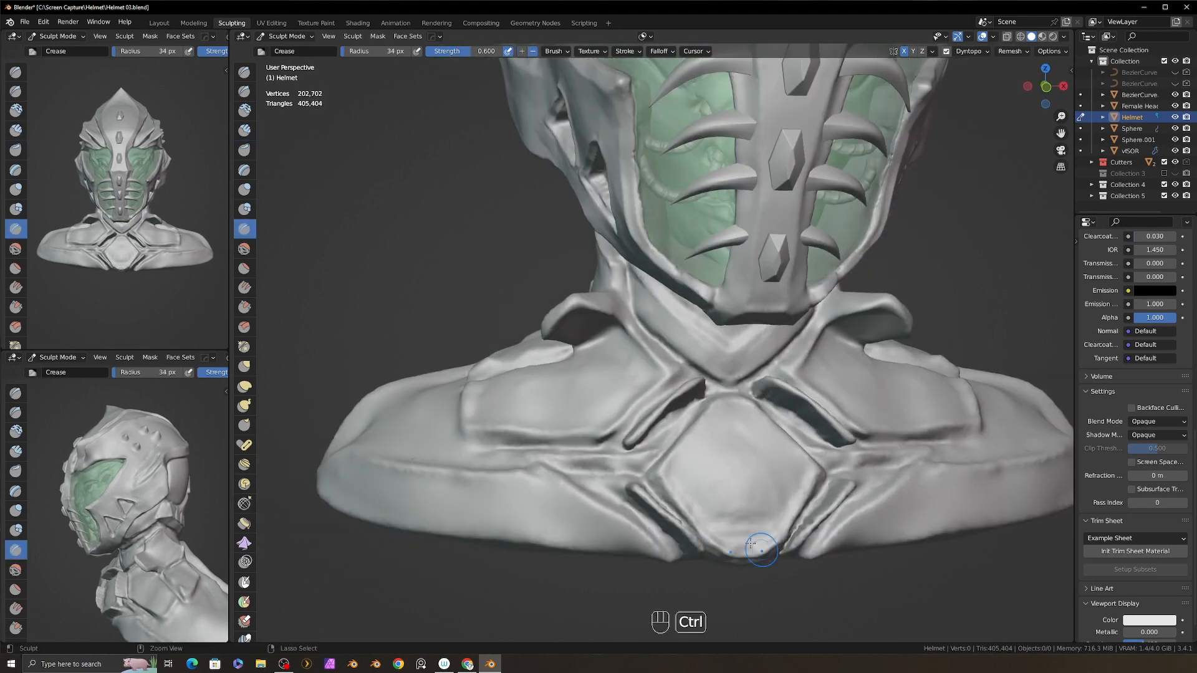
alt+drag(745, 492, 860, 449)
- Mask a strip along the rear edge of the neck plate with the Mask brush and invert the mask
alt+shift+drag(1035, 343, 835, 396)
mouse_move(892, 399)
alt+mouse_down()
mouse_move(848, 396)
mouse_move(978, 399)
mouse_move(823, 400)
alt+mouse_up()
mouse_move(823, 400)
alt+mouse_down()
mouse_move(746, 404)
mouse_move(691, 437)
mouse_move(734, 381)
mouse_move(719, 412)
alt+mouse_up()
key(m)
key(f)
click(764, 405)
key(ctrl+i)
- Pull the unmasked neck strip backward into a flared flap with the Grab brush at 160 px and clear the mask
key(3)
click(716, 403)
mouse_move(635, 406)
alt+mouse_down()
mouse_move(700, 422)
mouse_move(595, 395)
mouse_move(624, 401)
alt+mouse_up()
mouse_move(704, 417)
alt+mouse_down()
mouse_move(668, 438)
mouse_move(729, 404)
alt+mouse_up()
key(alt+m)
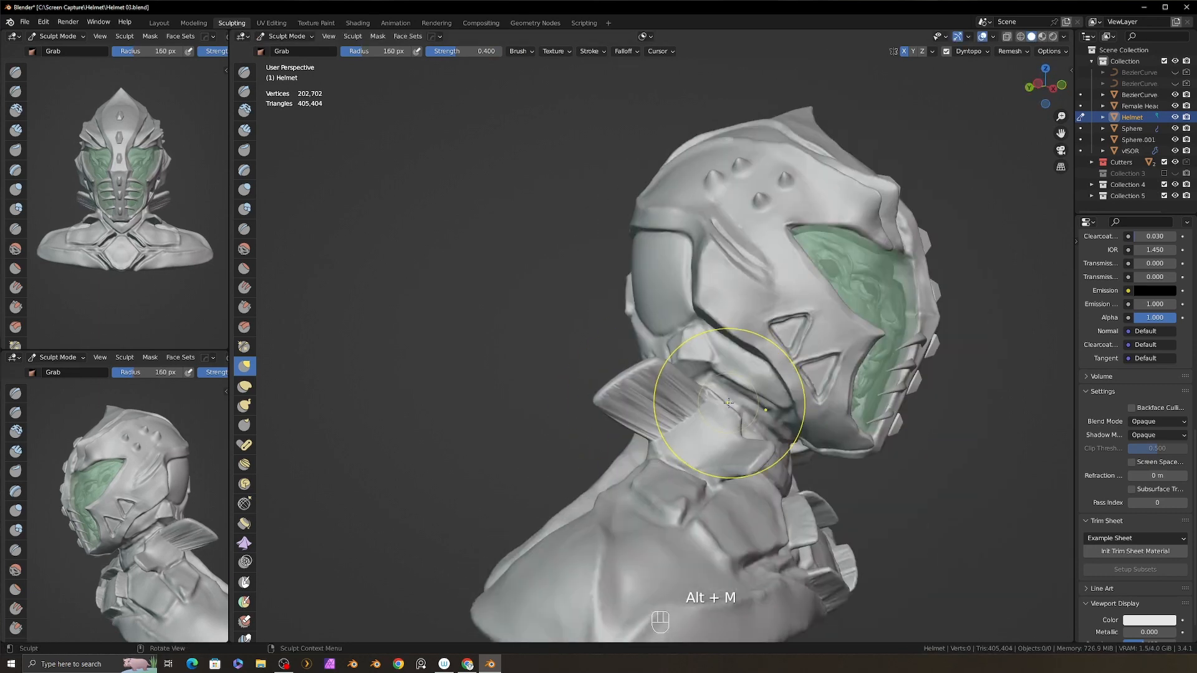
- Clean up and smooth the stretched surface of the rear neck flap with the Simplify brush
key(1)
drag(636, 399, 677, 405)
mouse_move(708, 424)
alt+mouse_down()
mouse_move(737, 435)
mouse_move(792, 423)
alt+mouse_up()
mouse_move(745, 405)
shift+mouse_down()
mouse_move(726, 416)
mouse_move(801, 405)
shift+mouse_up()
mouse_move(805, 421)
alt+mouse_down()
mouse_move(717, 415)
mouse_move(758, 399)
alt+mouse_up()
ctrl+alt+drag(773, 411, 812, 428)
- Define the edges and base of the rear neck flap with the Crease brush at 26 px
key(8)
key(f)
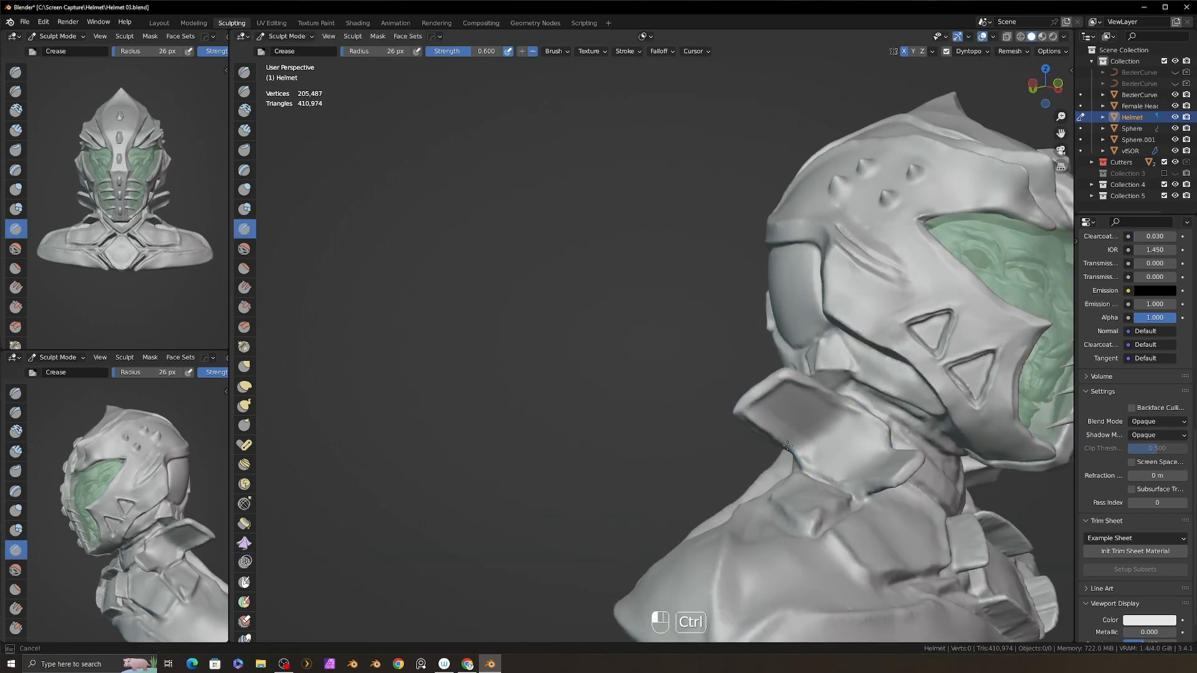
ctrl+drag(788, 445, 800, 465)
mouse_move(805, 446)
alt+mouse_down()
mouse_move(838, 439)
mouse_move(804, 449)
alt+mouse_up()
alt+drag(872, 424, 705, 399)
mouse_move(780, 374)
alt+shift+mouse_down()
mouse_move(736, 349)
mouse_move(826, 331)
mouse_move(805, 358)
alt+shift+mouse_up()
mouse_move(816, 374)
ctrl+alt+mouse_down()
mouse_move(871, 402)
mouse_move(811, 408)
ctrl+alt+mouse_up()
mouse_move(816, 424)
alt+mouse_down()
mouse_move(856, 436)
mouse_move(786, 446)
mouse_move(815, 417)
mouse_move(838, 415)
alt+mouse_up()
- Mask the outer end of the front shoulder plate with the Mask brush and invert the mask
key(m)
key(f)
click(785, 443)
alt+drag(838, 415, 810, 410)
key(ctrl+i)
- Pull the unmasked end of the front shoulder plate outward with the Grab brush
mouse_move(727, 399)
alt+mouse_down()
mouse_move(780, 382)
mouse_move(766, 357)
mouse_move(804, 365)
mouse_move(807, 385)
mouse_move(764, 374)
mouse_move(822, 388)
mouse_move(822, 399)
alt+mouse_up()
key(3)
key(f)
click(740, 391)
key(f)
click(828, 377)
drag(793, 382, 806, 378)
mouse_move(817, 390)
alt+mouse_down()
mouse_move(787, 382)
mouse_move(806, 388)
alt+mouse_up()
- Clear the mask and even out the surface of the extended front shoulder plate
key(1)
mouse_move(823, 389)
alt+mouse_down()
mouse_move(757, 383)
mouse_move(786, 399)
mouse_move(876, 393)
mouse_move(861, 430)
mouse_move(868, 402)
alt+mouse_up()
key(alt+m)
key(5)
key(f)
mouse_move(935, 393)
alt+mouse_down()
mouse_move(889, 377)
mouse_move(885, 412)
alt+mouse_up()
mouse_move(873, 355)
mouse_down()
mouse_move(935, 359)
mouse_move(898, 325)
mouse_up()
mouse_move(864, 418)
alt+mouse_down()
mouse_move(880, 347)
mouse_move(886, 381)
alt+mouse_up()
key(f)
click(878, 347)
alt+drag(873, 381, 991, 386)
- Sharpen the edges of the extended shoulder plate and the neighbouring plate lines with the Crease brush
key(8)
key(f)
click(739, 413)
ctrl+drag(741, 412, 926, 374)
mouse_move(923, 375)
alt+mouse_down()
mouse_move(829, 396)
mouse_move(867, 361)
alt+mouse_up()
mouse_move(900, 350)
ctrl+mouse_down()
mouse_move(908, 337)
mouse_move(902, 345)
ctrl+mouse_up()
alt+drag(902, 346, 945, 344)
mouse_move(889, 354)
ctrl+mouse_down()
mouse_move(900, 329)
mouse_move(849, 356)
ctrl+mouse_up()
mouse_move(849, 355)
alt+mouse_down()
mouse_move(890, 340)
mouse_move(853, 338)
alt+mouse_up()
mouse_move(885, 339)
alt+mouse_down()
mouse_move(838, 343)
mouse_move(742, 381)
alt+mouse_up()
ctrl+drag(878, 305, 914, 337)
mouse_move(911, 319)
ctrl+mouse_down()
mouse_move(901, 286)
mouse_move(903, 310)
mouse_move(895, 304)
ctrl+mouse_up()
alt+drag(895, 304, 935, 268)
mouse_move(888, 281)
ctrl+mouse_down()
mouse_move(935, 253)
mouse_move(901, 284)
ctrl+mouse_up()
mouse_move(902, 283)
alt+mouse_down()
mouse_move(954, 265)
mouse_move(765, 330)
alt+mouse_up()
- Mask a strip along the outer edge of the upper shoulder plate with the Mask brush at 23 px and invert the mask
key(m)
alt+drag(810, 328, 914, 312)
key(ctrl+i)
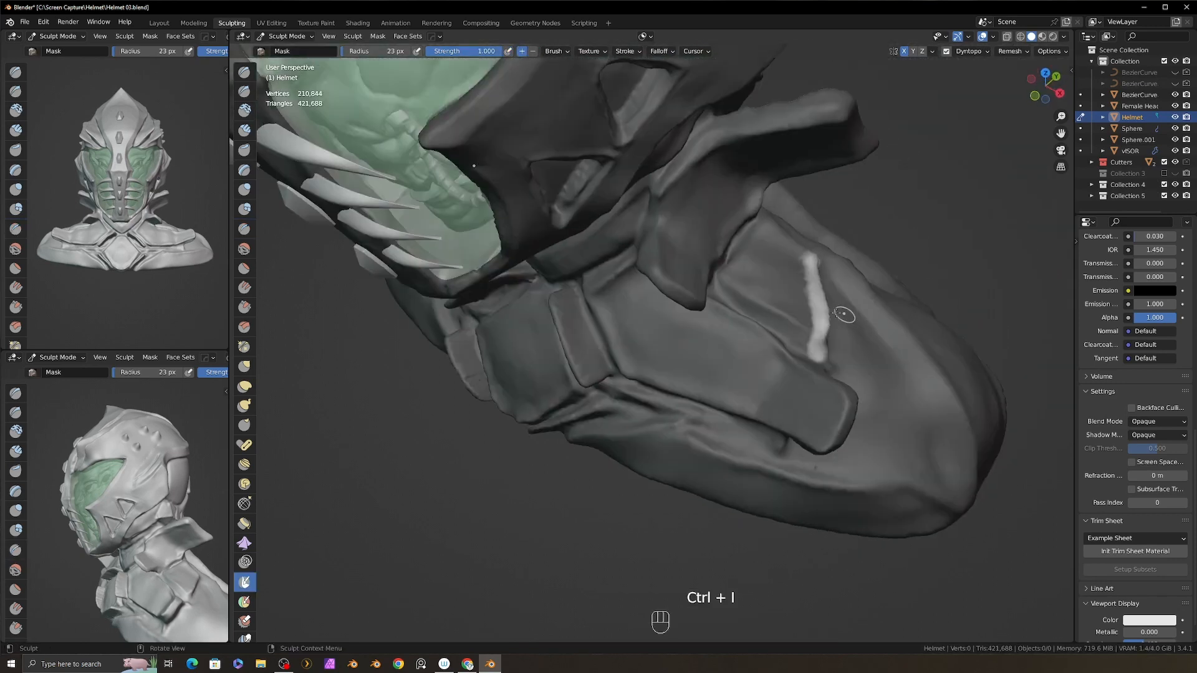
key(3)
key(f)
drag(832, 274, 858, 240)
mouse_move(850, 340)
middle_down()
mouse_move(868, 318)
mouse_move(808, 285)
middle_up()
key(ctrl+z)
key(ctrl+z)
- Touch up the mask along the upper shoulder plate's outer edge with the Mask brush at 19 px and invert it
key(m)
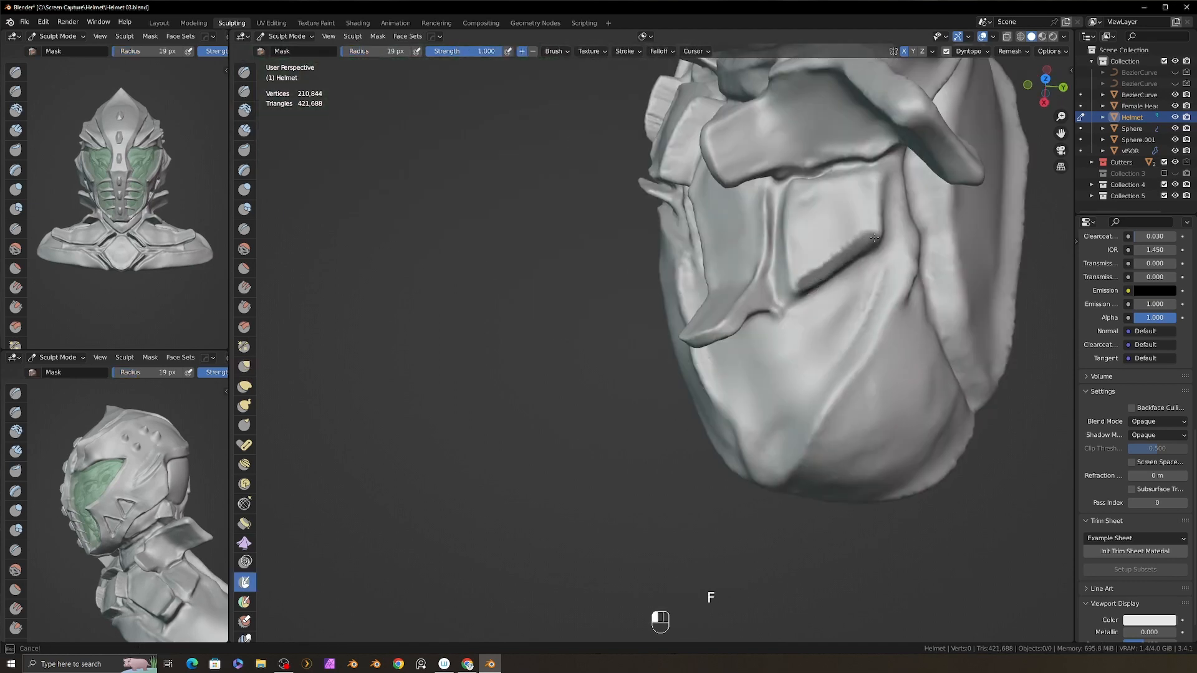
drag(874, 237, 873, 244)
middle_drag(873, 245, 869, 205)
mouse_move(661, 280)
middle_down()
mouse_move(661, 318)
mouse_move(698, 328)
mouse_move(855, 271)
mouse_move(854, 251)
mouse_move(802, 251)
middle_up()
key(ctrl+i)
- Pull the unmasked shoulder strip up into a raised flap with the Grab brush at 226 px and clear the mask
key(3)
key(f)
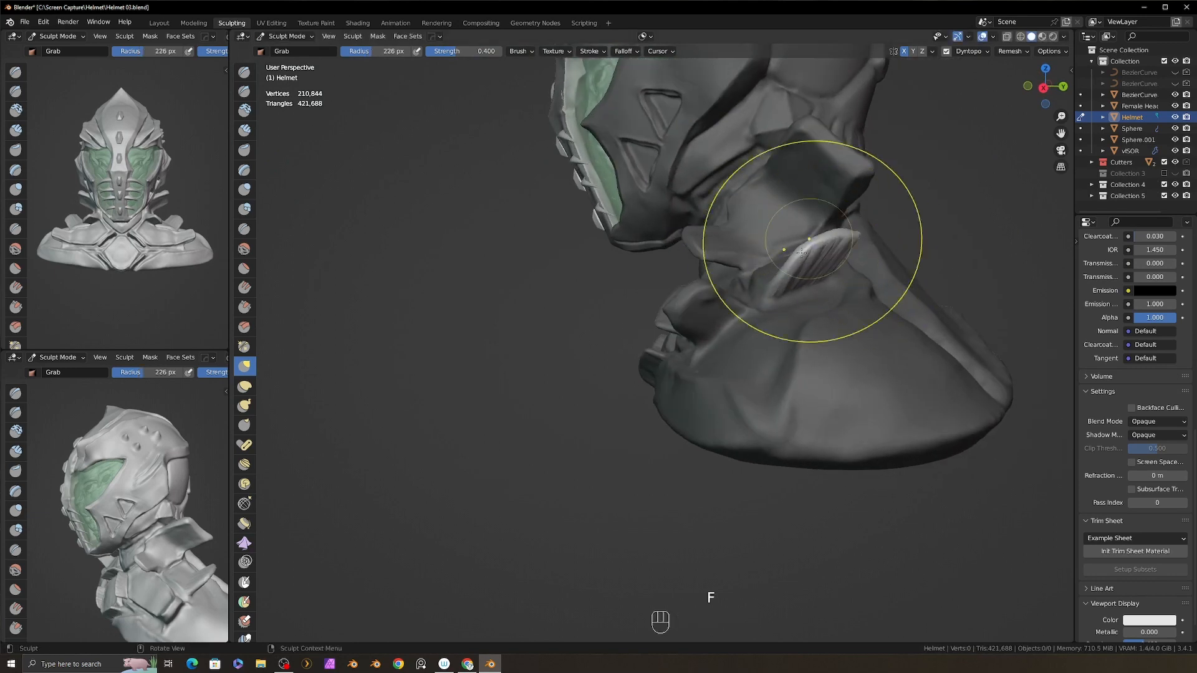
drag(845, 218, 842, 229)
mouse_move(804, 249)
middle_down()
mouse_move(892, 256)
mouse_move(895, 245)
middle_up()
key(alt+m)
- Rework the stretched surface of the raised shoulder flap with the Simplify brush at 63 px
key(1)
middle_drag(879, 293, 871, 253)
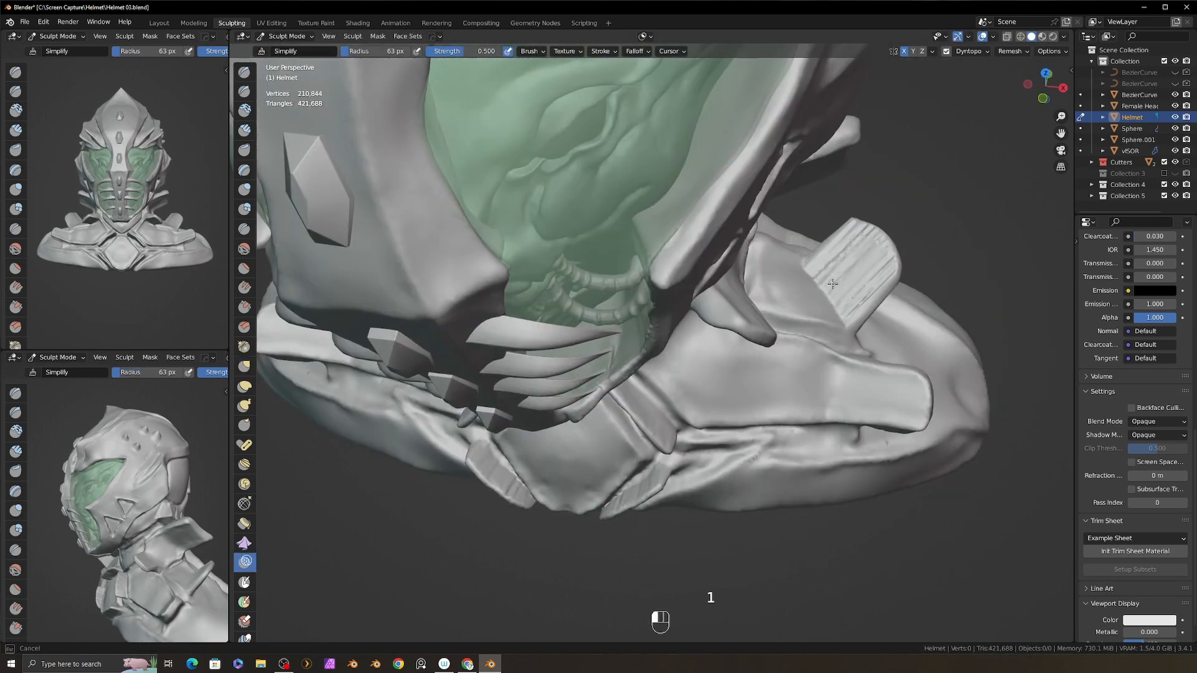
drag(858, 249, 879, 257)
mouse_move(992, 230)
middle_down()
mouse_move(921, 267)
mouse_move(903, 302)
middle_up()
drag(904, 302, 920, 279)
key(5)
mouse_move(921, 279)
middle_down()
mouse_move(906, 303)
mouse_move(921, 457)
middle_up()
- Sharpen the lower outer edge of the raised shoulder flap with inverted Crease brush strokes at 41 px
key(8)
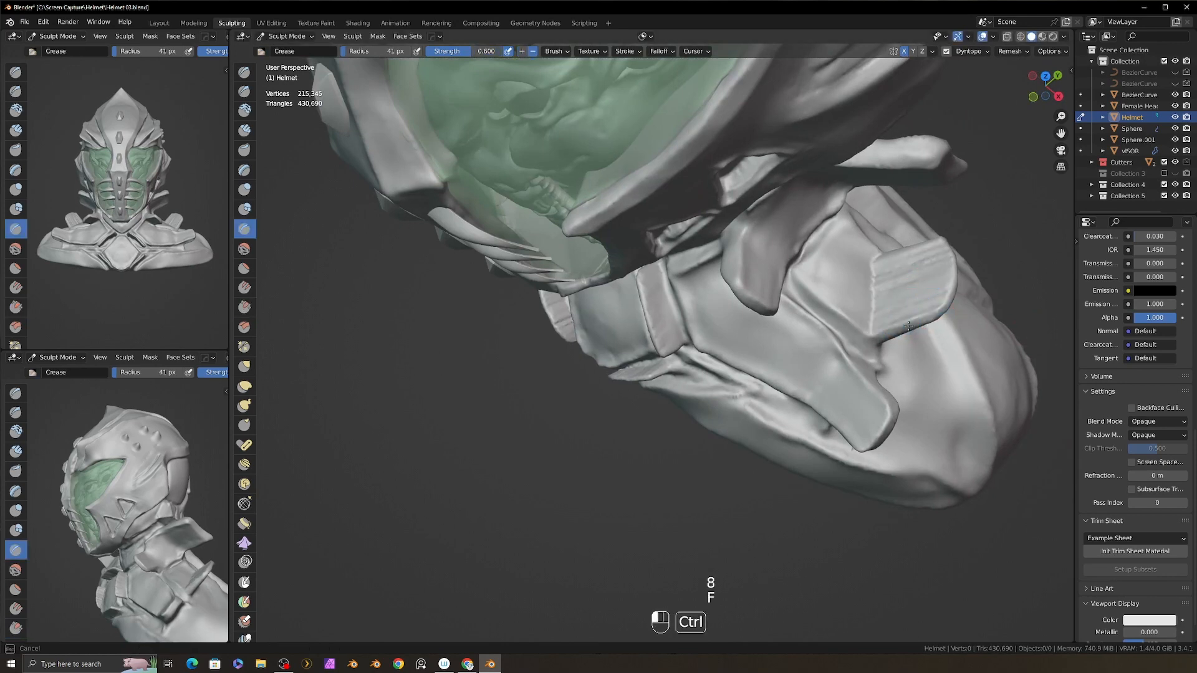
ctrl+drag(909, 326, 880, 340)
alt+middle_drag(880, 340, 991, 368)
ctrl+drag(991, 367, 990, 370)
ctrl+drag(923, 330, 948, 363)
alt+middle_drag(948, 363, 920, 352)
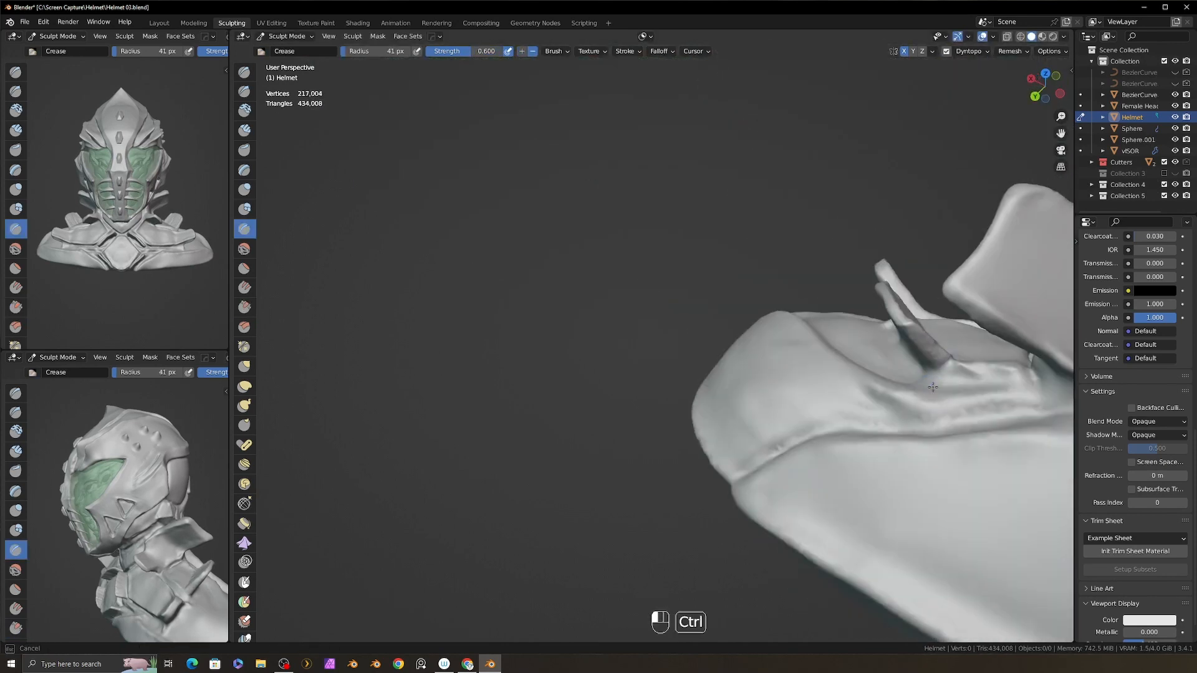
- Define the rear and side of the shoulder flap's base with the inverted Crease brush at 41 px
ctrl+drag(920, 352, 933, 379)
alt+middle_drag(933, 379, 935, 372)
ctrl+drag(935, 372, 946, 379)
mouse_move(945, 379)
alt+middle_down()
mouse_move(855, 346)
mouse_move(878, 323)
mouse_move(832, 358)
alt+middle_up()
ctrl+drag(833, 359, 793, 407)
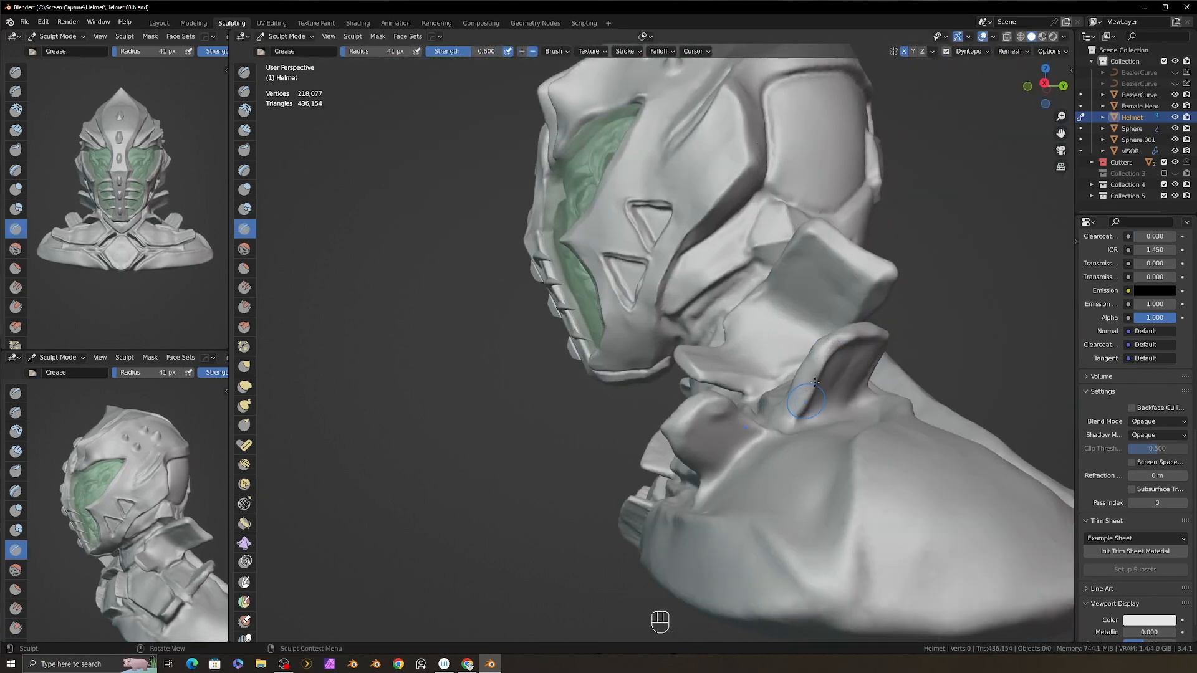
alt+middle_drag(793, 407, 801, 439)
mouse_move(800, 399)
ctrl+mouse_down()
mouse_move(794, 415)
mouse_move(804, 408)
ctrl+mouse_up()
- Flatten the side of the raised shoulder flap with the Scrape/Peaks brush at 48 px
key(6)
key(3)
key(5)
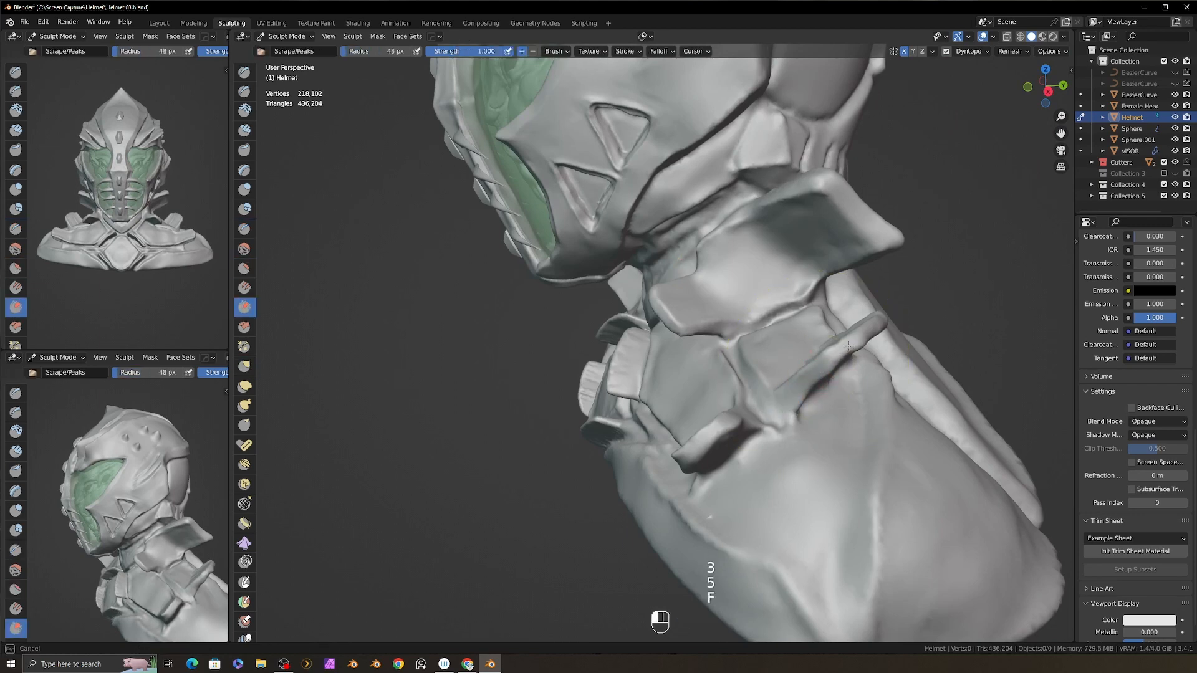
drag(848, 346, 817, 374)
- Mask a narrow strip on the upper side of the helmet's crown with the Mask brush at 14 px and invert the mask
alt+middle_drag(816, 374, 756, 318)
scroll(757, 306, down, 5)
scroll(740, 348, up, 3)
mouse_move(756, 218)
shift+middle_down()
mouse_move(740, 348)
mouse_move(792, 382)
mouse_move(756, 422)
mouse_move(737, 378)
mouse_move(788, 337)
shift+middle_up()
scroll(742, 348, up, 2)
scroll(792, 387, down, 5)
scroll(798, 399, up, 4)
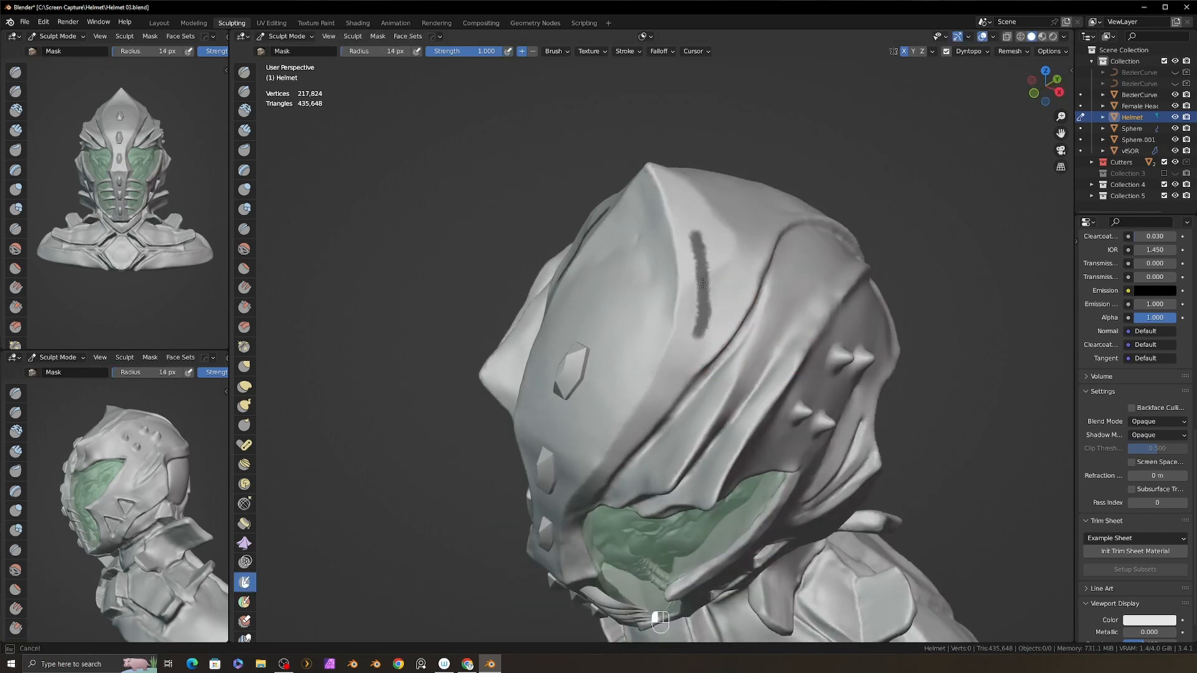
key(ctrl+i)
- Pull the unmasked crown strips up and outward into pointed fins with the Grab brush at 236 px and clear the mask
middle_drag(705, 304, 746, 351)
alt+drag(817, 295, 826, 298)
key(g)
key(f)
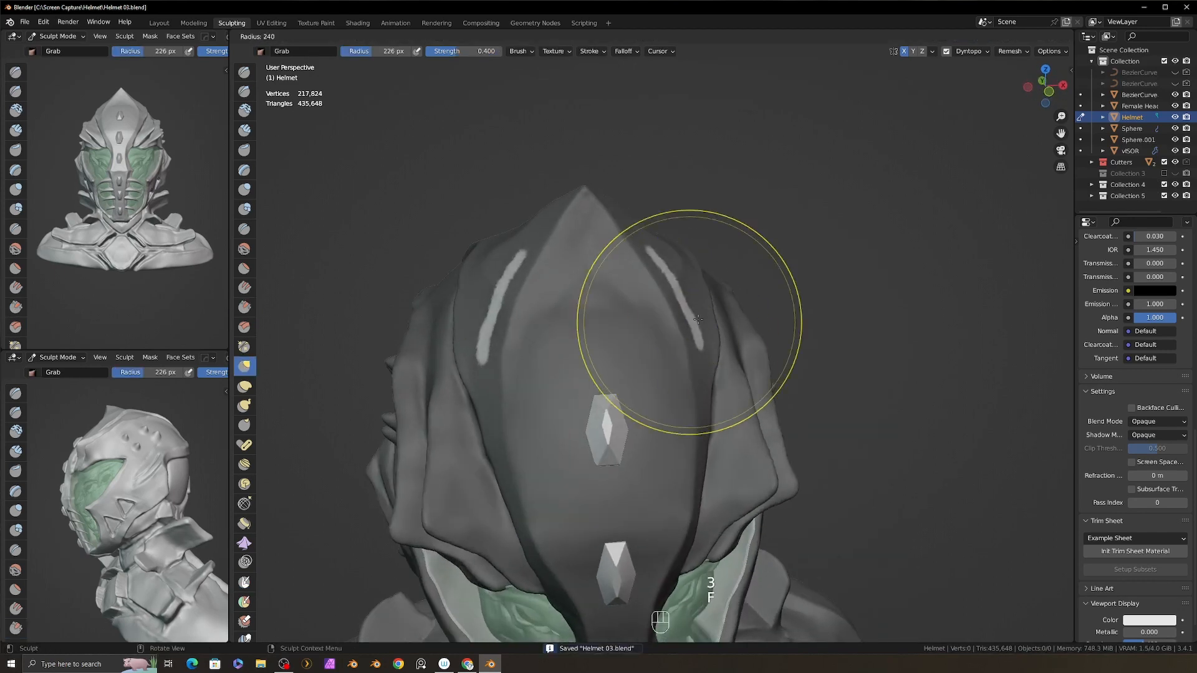
click(800, 322)
mouse_move(676, 296)
mouse_down()
mouse_move(726, 240)
mouse_move(711, 198)
mouse_up()
drag(727, 321, 758, 317)
drag(741, 200, 756, 168)
alt+middle_drag(810, 199, 830, 243)
mouse_move(841, 237)
ctrl+alt+middle_down()
mouse_move(867, 269)
mouse_move(887, 354)
mouse_move(898, 311)
ctrl+alt+middle_up()
key(alt+m)
- Rework the stretched surface of the new helmet fin with the Simplify brush at 63 px
key(s)
mouse_move(873, 374)
mouse_down()
mouse_move(917, 269)
mouse_move(904, 355)
mouse_up()
mouse_move(873, 349)
alt+middle_down()
mouse_move(1023, 368)
mouse_move(985, 349)
alt+middle_up()
drag(978, 299, 960, 400)
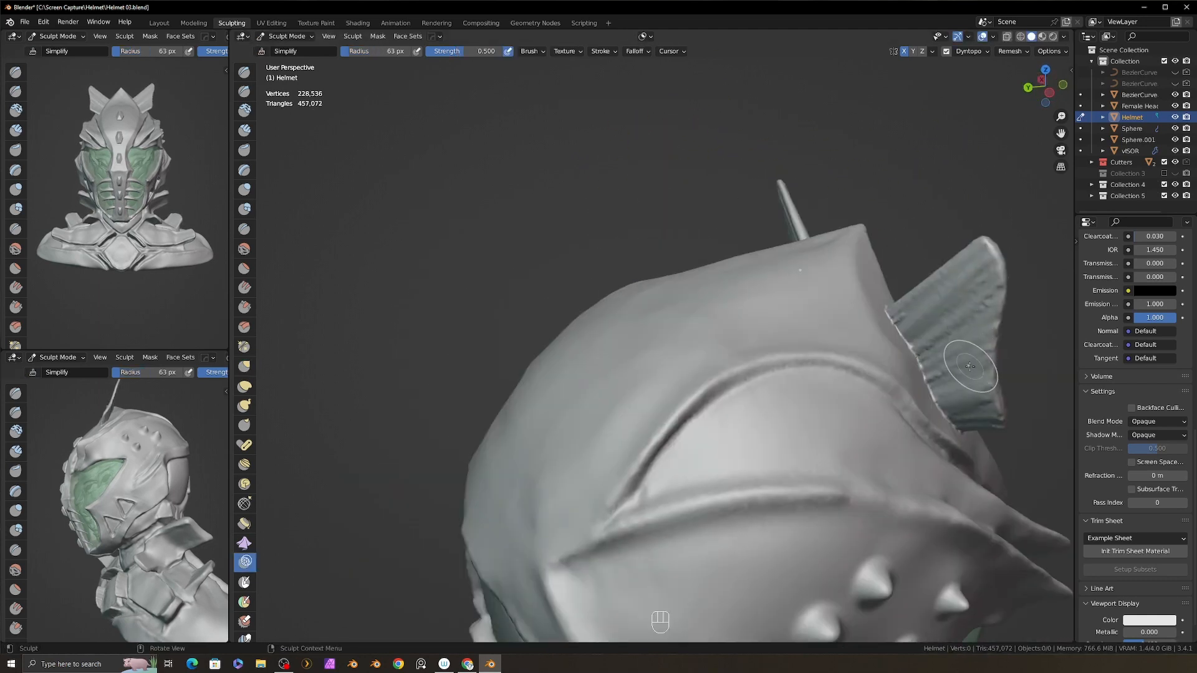
- Flatten the rough face of the helmet fin with the Scrape/Peaks brush at 74 px
key(5)
key(f)
key(f)
alt+middle_drag(946, 432, 871, 381)
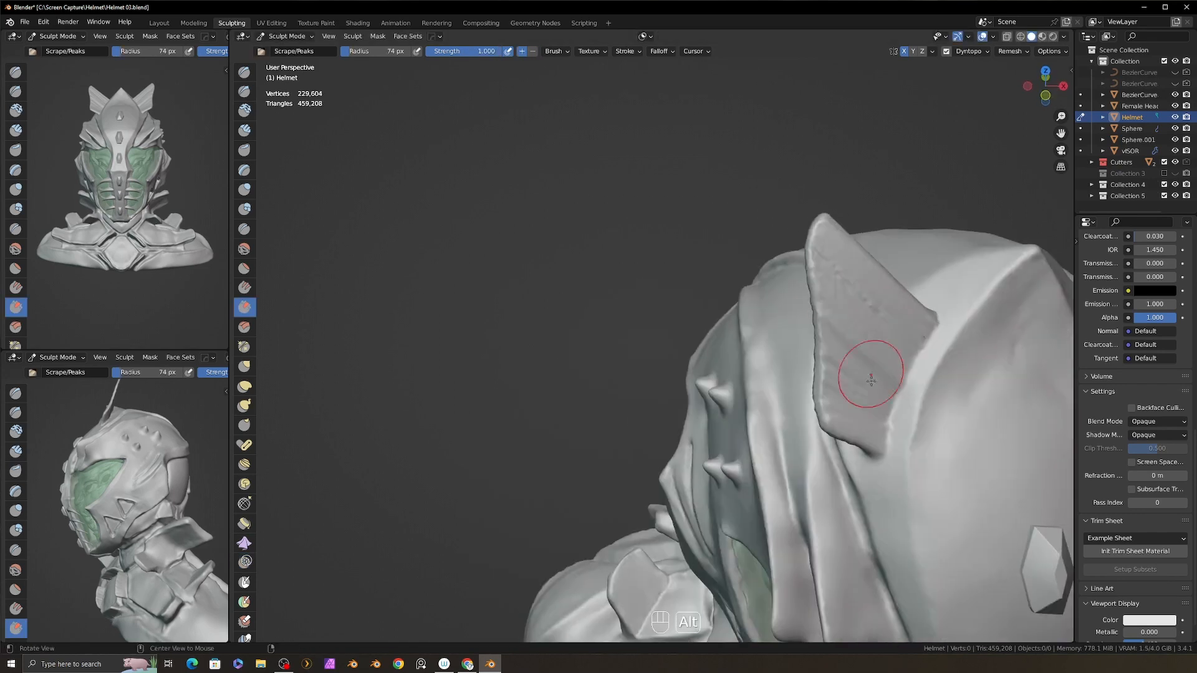
shift+middle_drag(922, 319, 915, 314)
- Sharpen the helmet fin's outer edge and its lower end with inverted Crease brush strokes at 43 px
key(8)
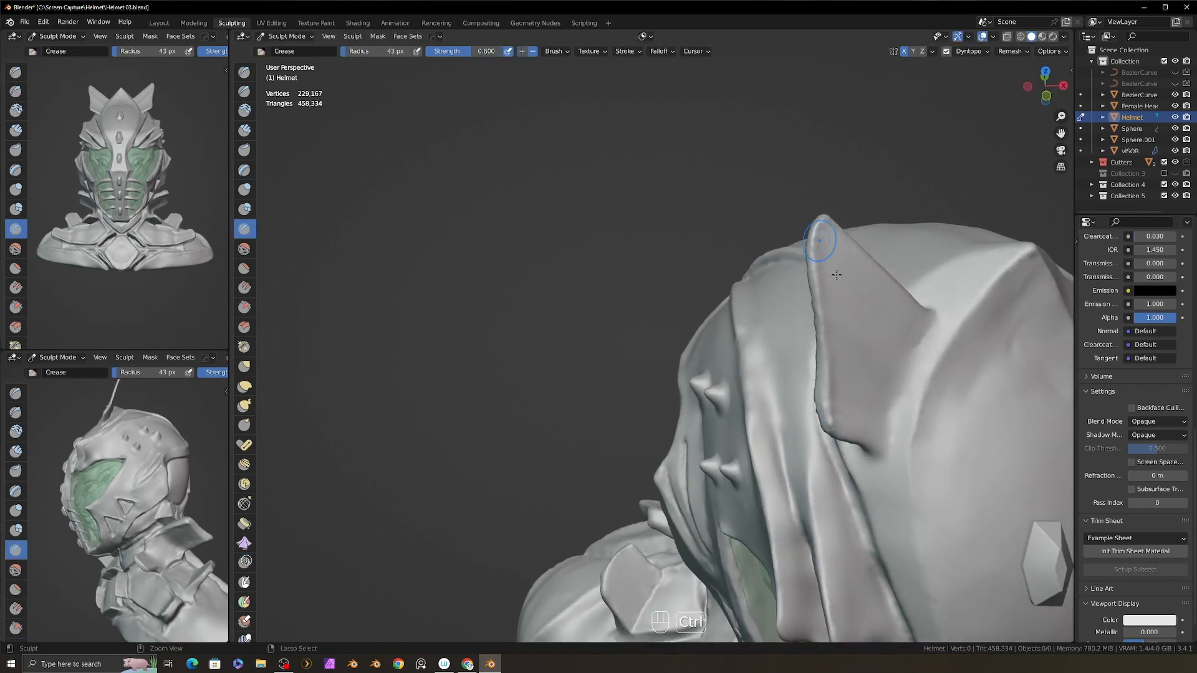
middle_drag(837, 275, 818, 281)
ctrl+drag(818, 422, 877, 475)
mouse_move(909, 352)
middle_down()
mouse_move(879, 380)
mouse_move(991, 356)
mouse_move(1016, 331)
middle_up()
alt+middle_drag(922, 372, 888, 399)
alt+middle_drag(908, 347, 876, 349)
ctrl+drag(894, 338, 909, 346)
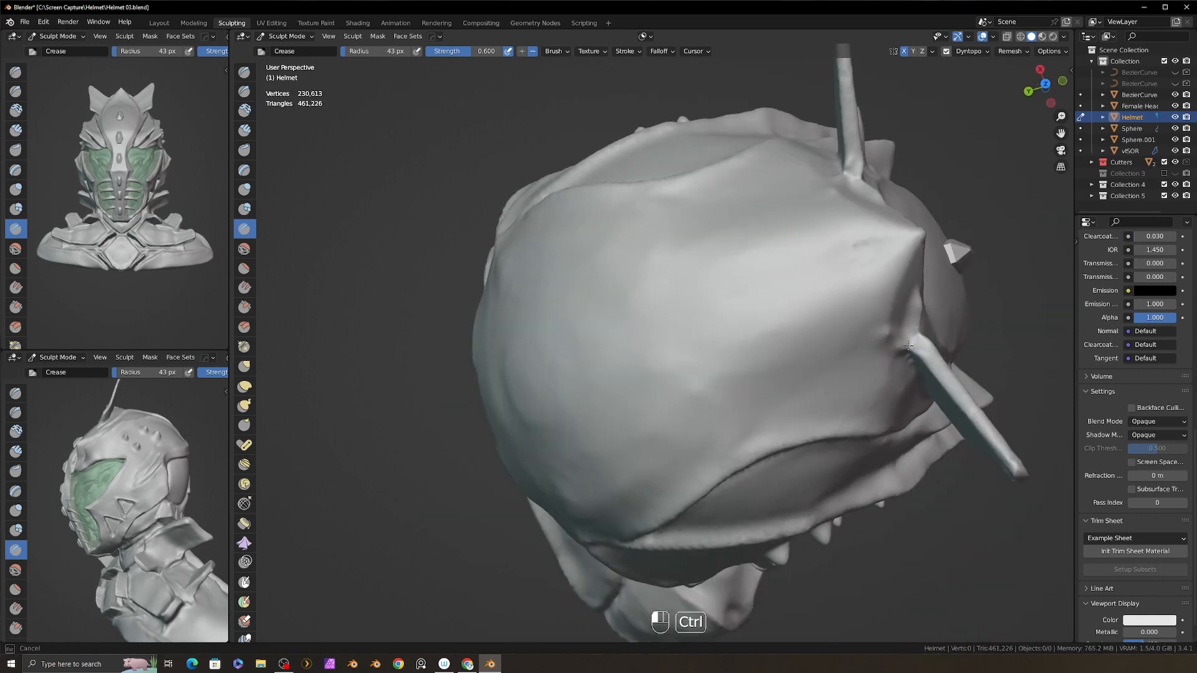
- Crease and smooth the junction where the fin meets the top of the helmet, using the 43 px Crease brush
alt+middle_drag(931, 332, 998, 306)
alt+shift+middle_drag(995, 206, 806, 326)
ctrl+drag(780, 338, 729, 330)
mouse_move(742, 324)
alt+middle_down()
mouse_move(773, 249)
mouse_move(792, 299)
alt+middle_up()
shift+drag(779, 324, 763, 355)
alt+middle_drag(773, 324, 757, 380)
ctrl+drag(735, 377, 792, 385)
alt+middle_drag(804, 381, 734, 327)
- Reshape the base of the helmet fin slightly with the Grab brush at 52 px
key(3)
key(f)
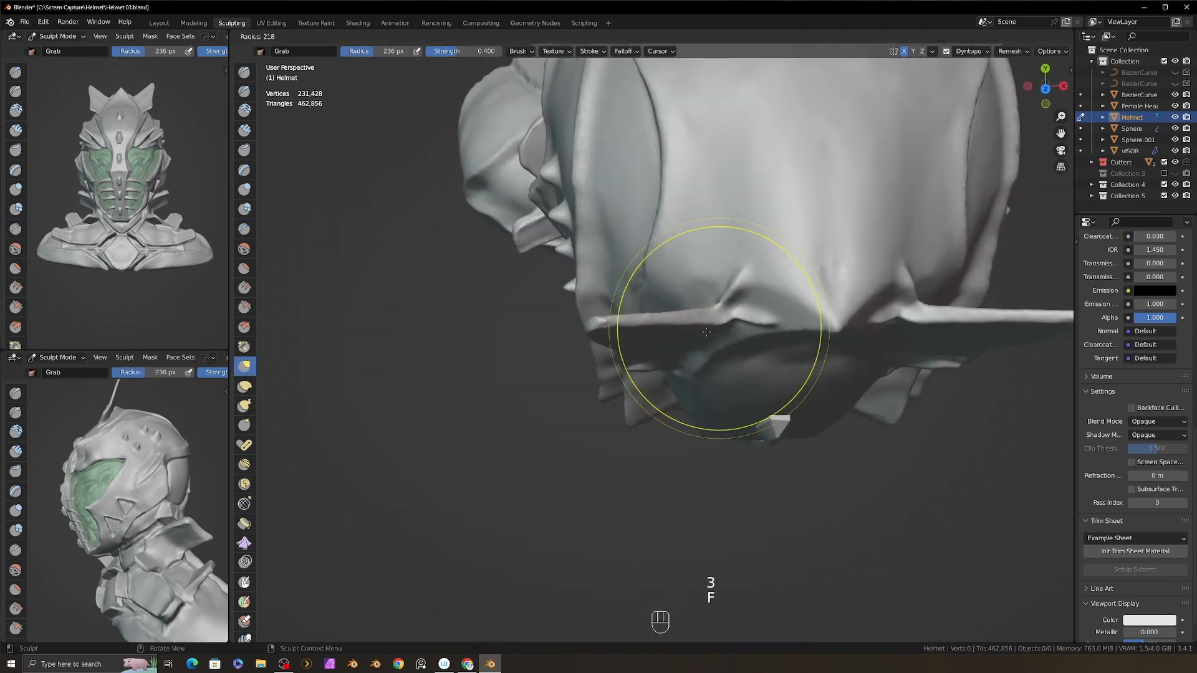
click(766, 326)
key(f)
click(712, 328)
drag(738, 329, 739, 330)
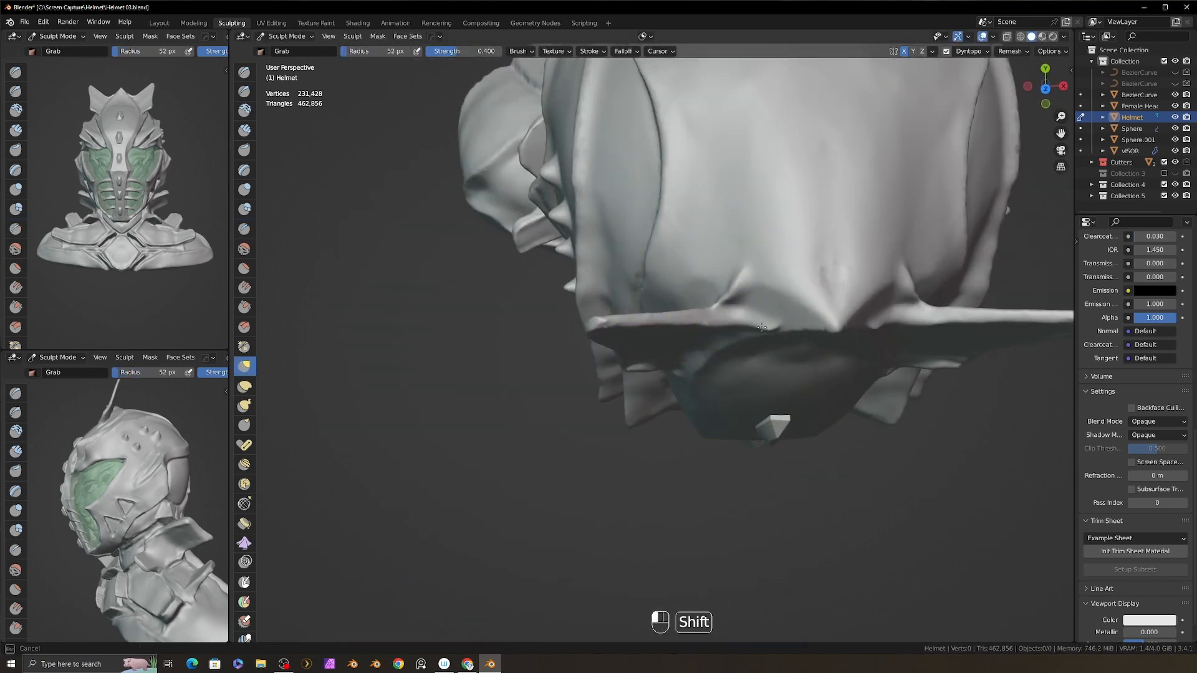
- Refine the ridge at the helmet fin's base with the inverted Crease brush at 48 px
mouse_move(761, 327)
alt+middle_down()
mouse_move(718, 332)
mouse_move(726, 293)
alt+middle_up()
key(8)
key(f)
click(718, 332)
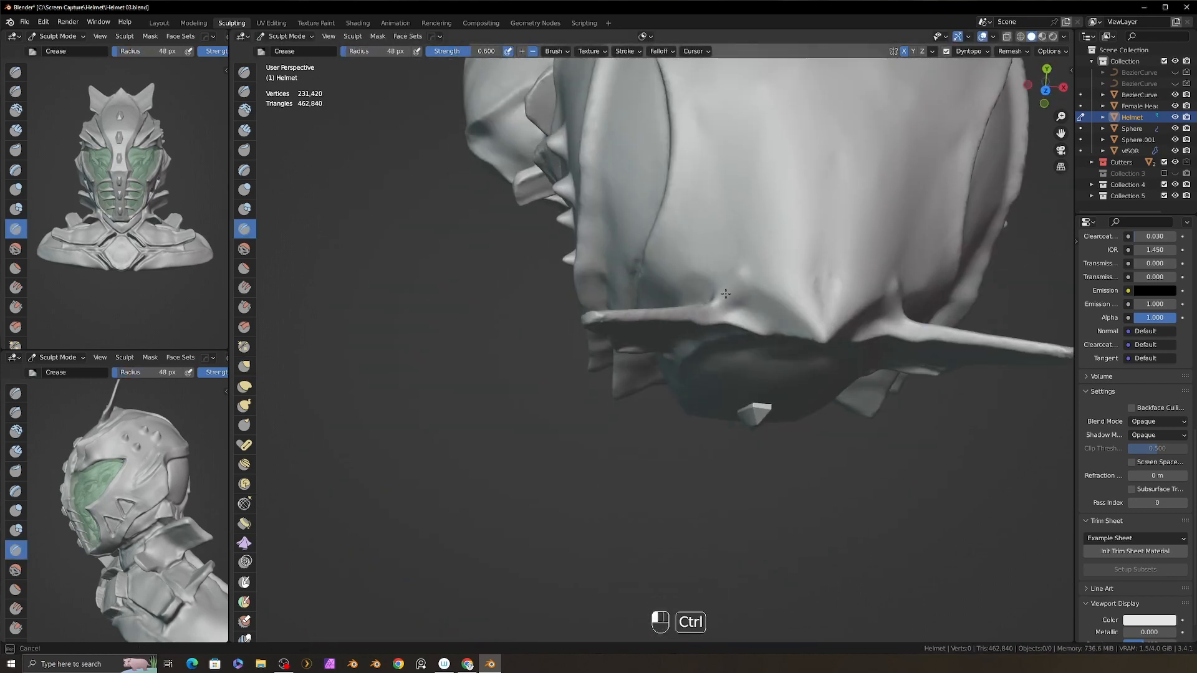
- Smooth the surface behind the helmet fin's base and undo the last stroke
key(2)
key(f)
shift+drag(720, 301, 714, 305)
alt+middle_drag(714, 305, 746, 219)
drag(746, 218, 742, 210)
mouse_move(742, 209)
alt+middle_down()
mouse_move(748, 196)
mouse_move(783, 268)
alt+middle_up()
key(g)
key(ctrl+z)
- Touch up the rear of the helmet fin's base with the Crease brush at 51 px and check the bust from the front
key(8)
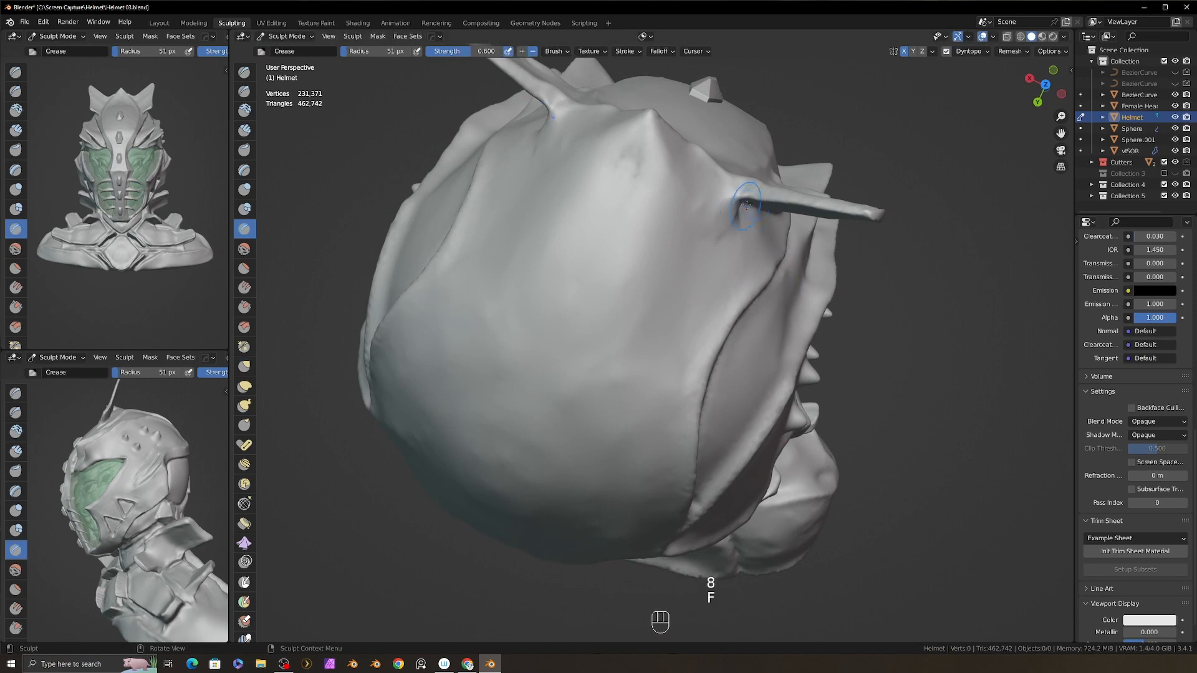
middle_drag(709, 231, 843, 342)
alt+middle_click(843, 342)
ctrl+alt+drag(887, 324, 864, 377)
alt+drag(864, 378, 897, 374)
mouse_move(897, 374)
ctrl+alt+mouse_down()
mouse_move(898, 392)
mouse_move(901, 374)
ctrl+alt+mouse_up()
- Try the dark grey and glossy red matcaps on the bust in the main viewport
click(1063, 38)
click(1054, 118)
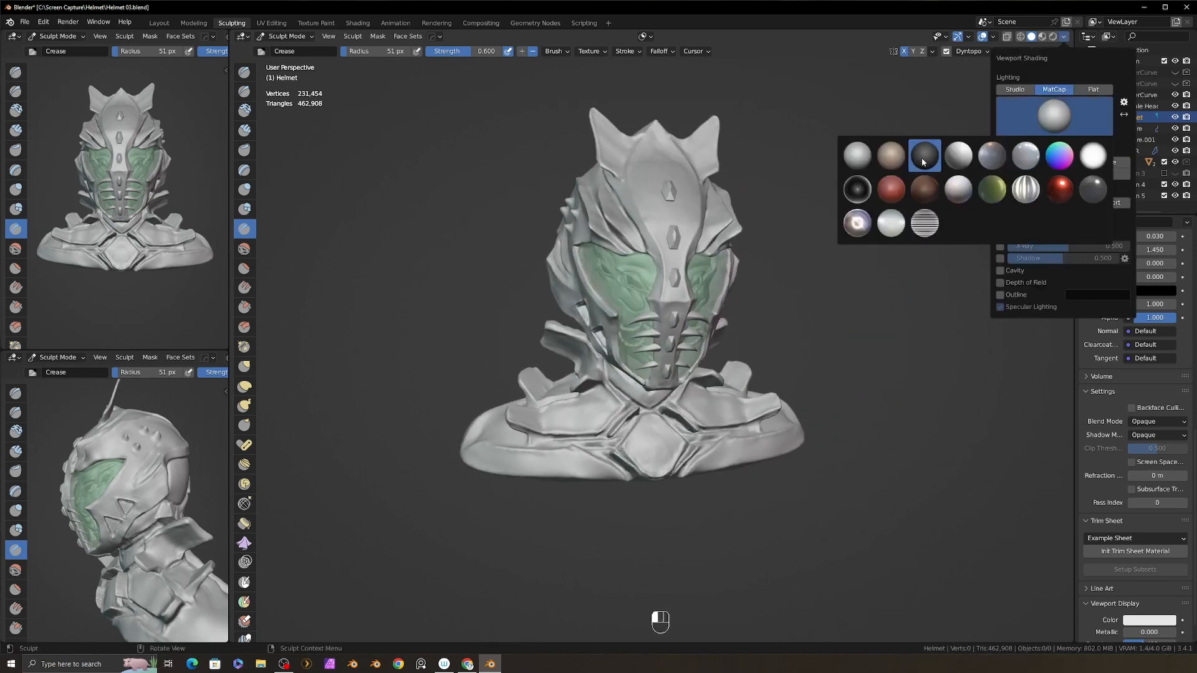
click(925, 159)
alt+drag(935, 269, 863, 265)
click(1065, 37)
click(1055, 117)
click(1061, 190)
alt+drag(947, 271, 879, 274)
- Switch the main viewport's matcap to the dark brown clay material and inspect the bust
click(1065, 38)
click(1055, 118)
click(925, 190)
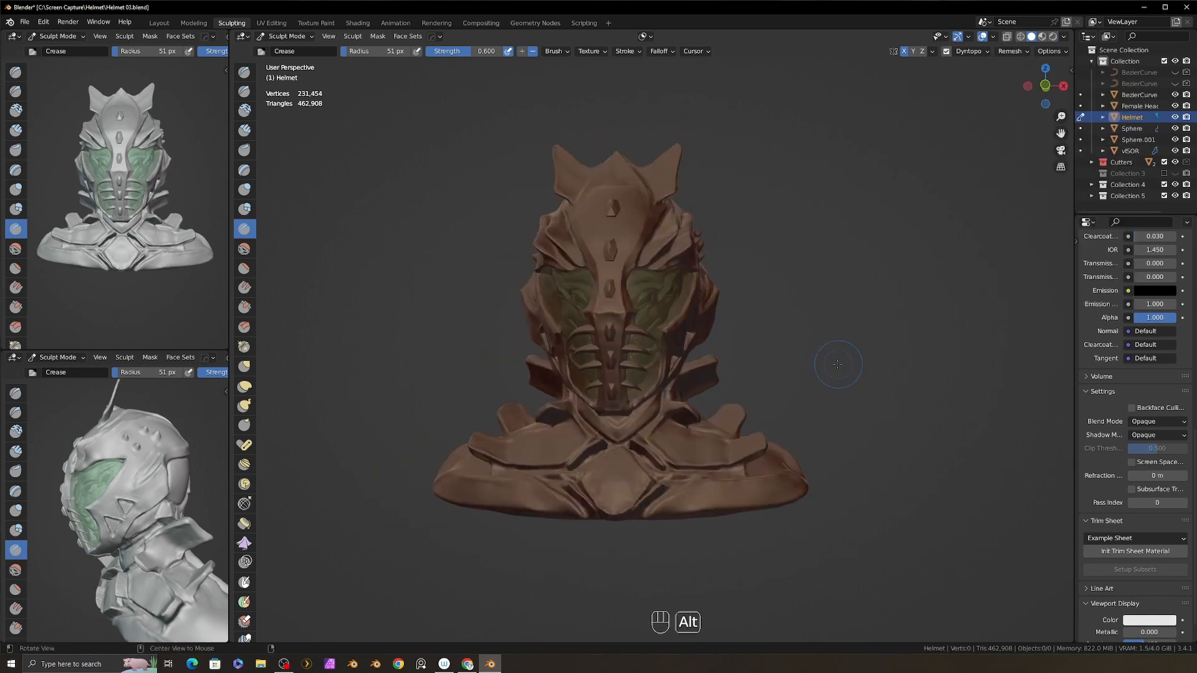
mouse_move(838, 353)
alt+mouse_down()
mouse_move(804, 340)
mouse_move(858, 311)
alt+mouse_up()
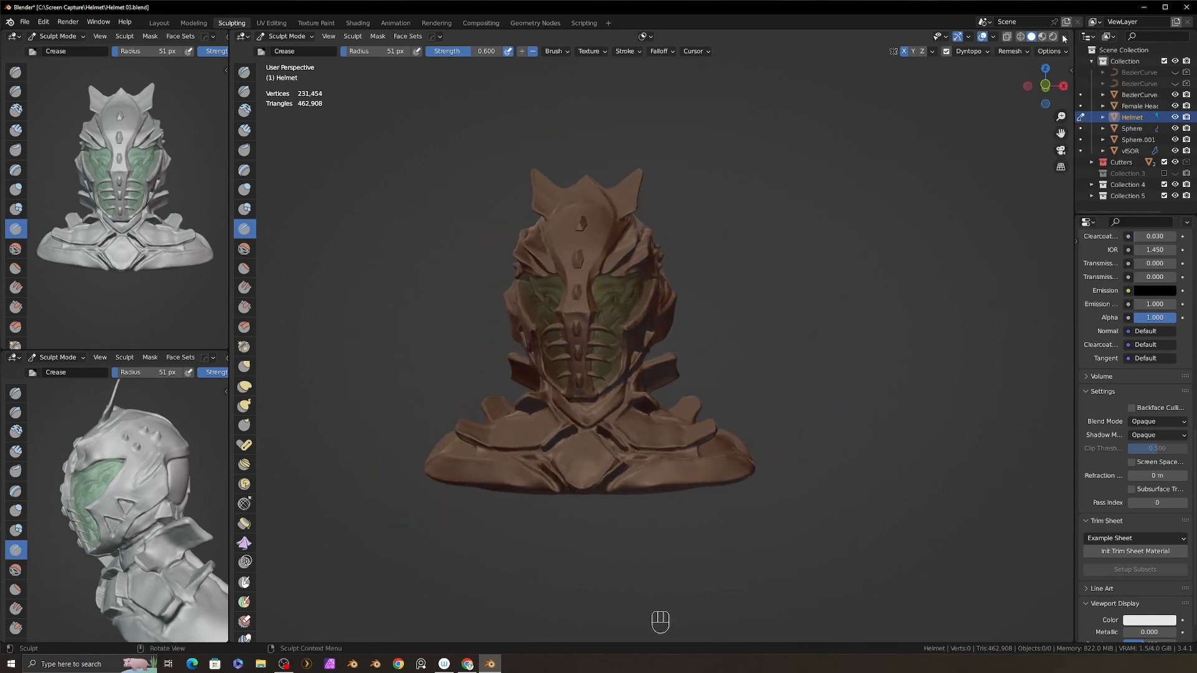